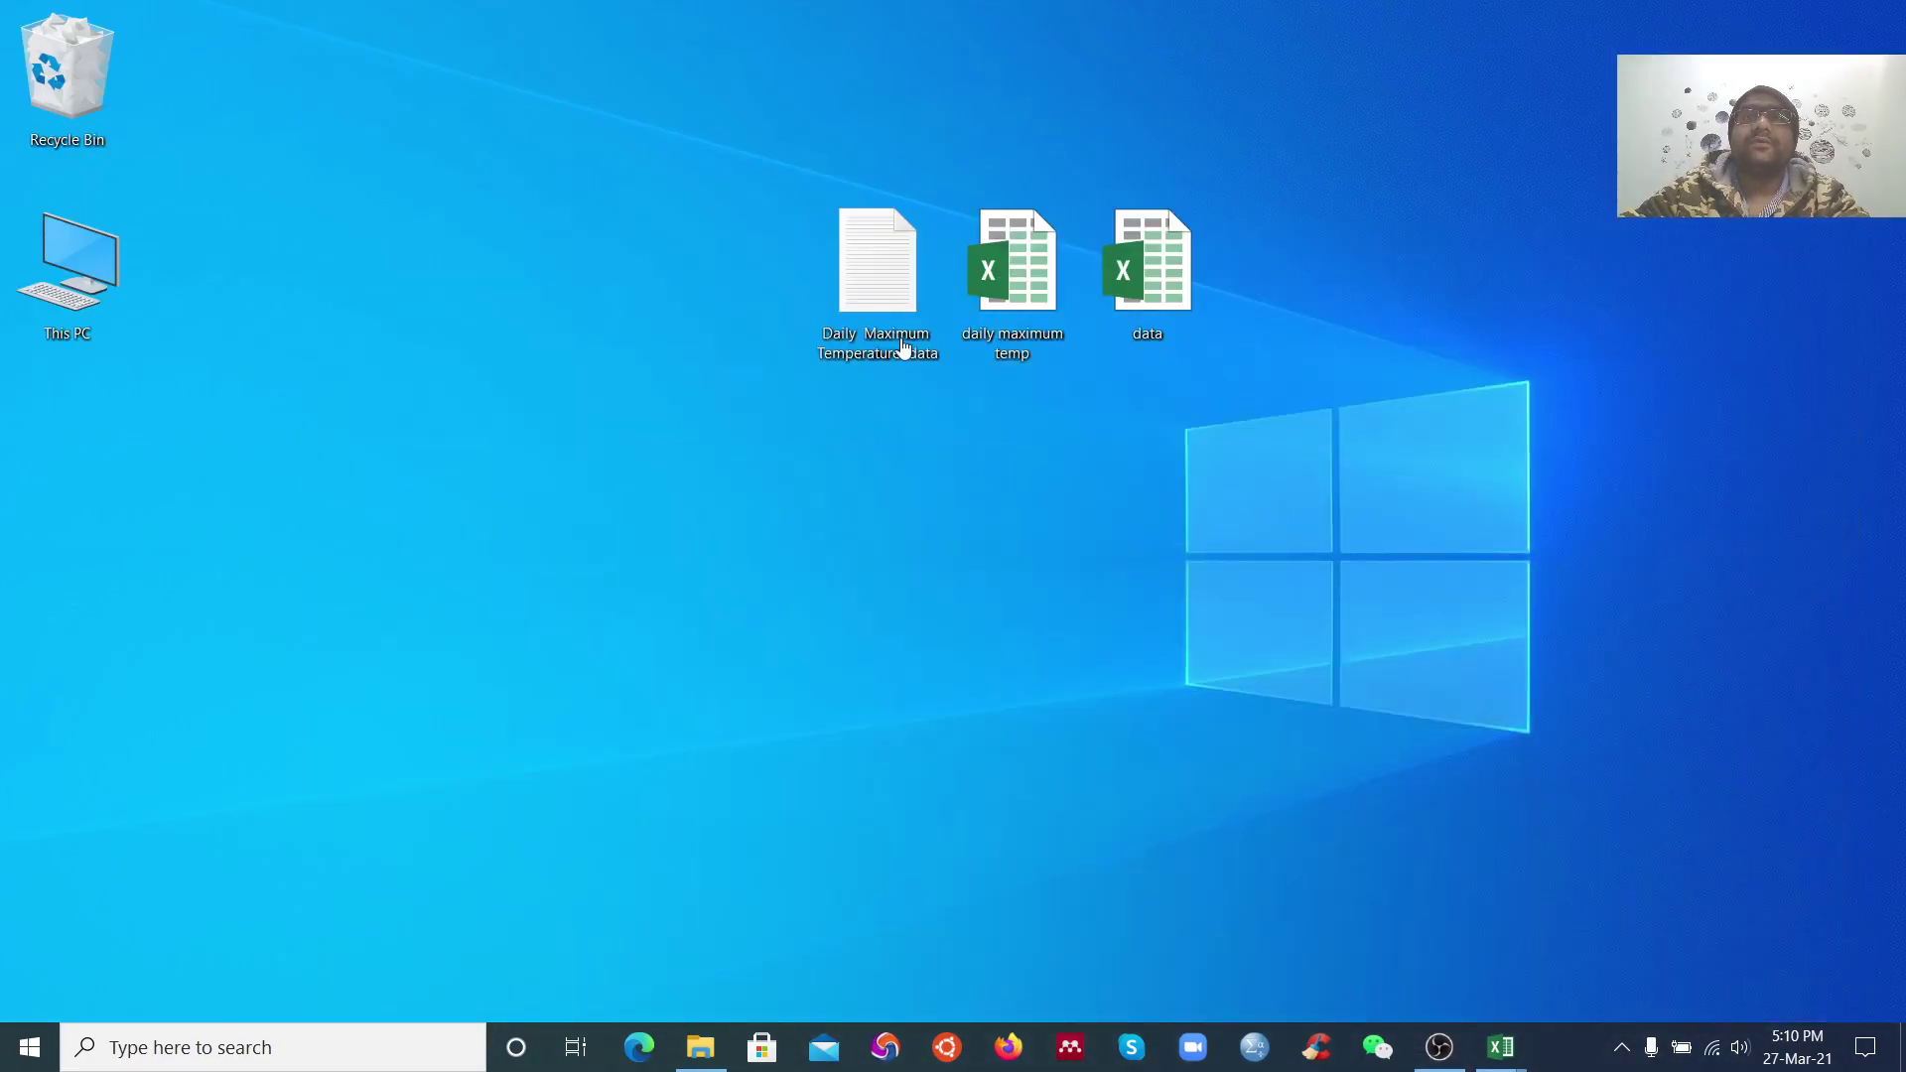
Open the "Daily Maximum Temperature data" text file from the desktop and maximize its window
{"action": "left_click", "coordinate": [891, 318]}
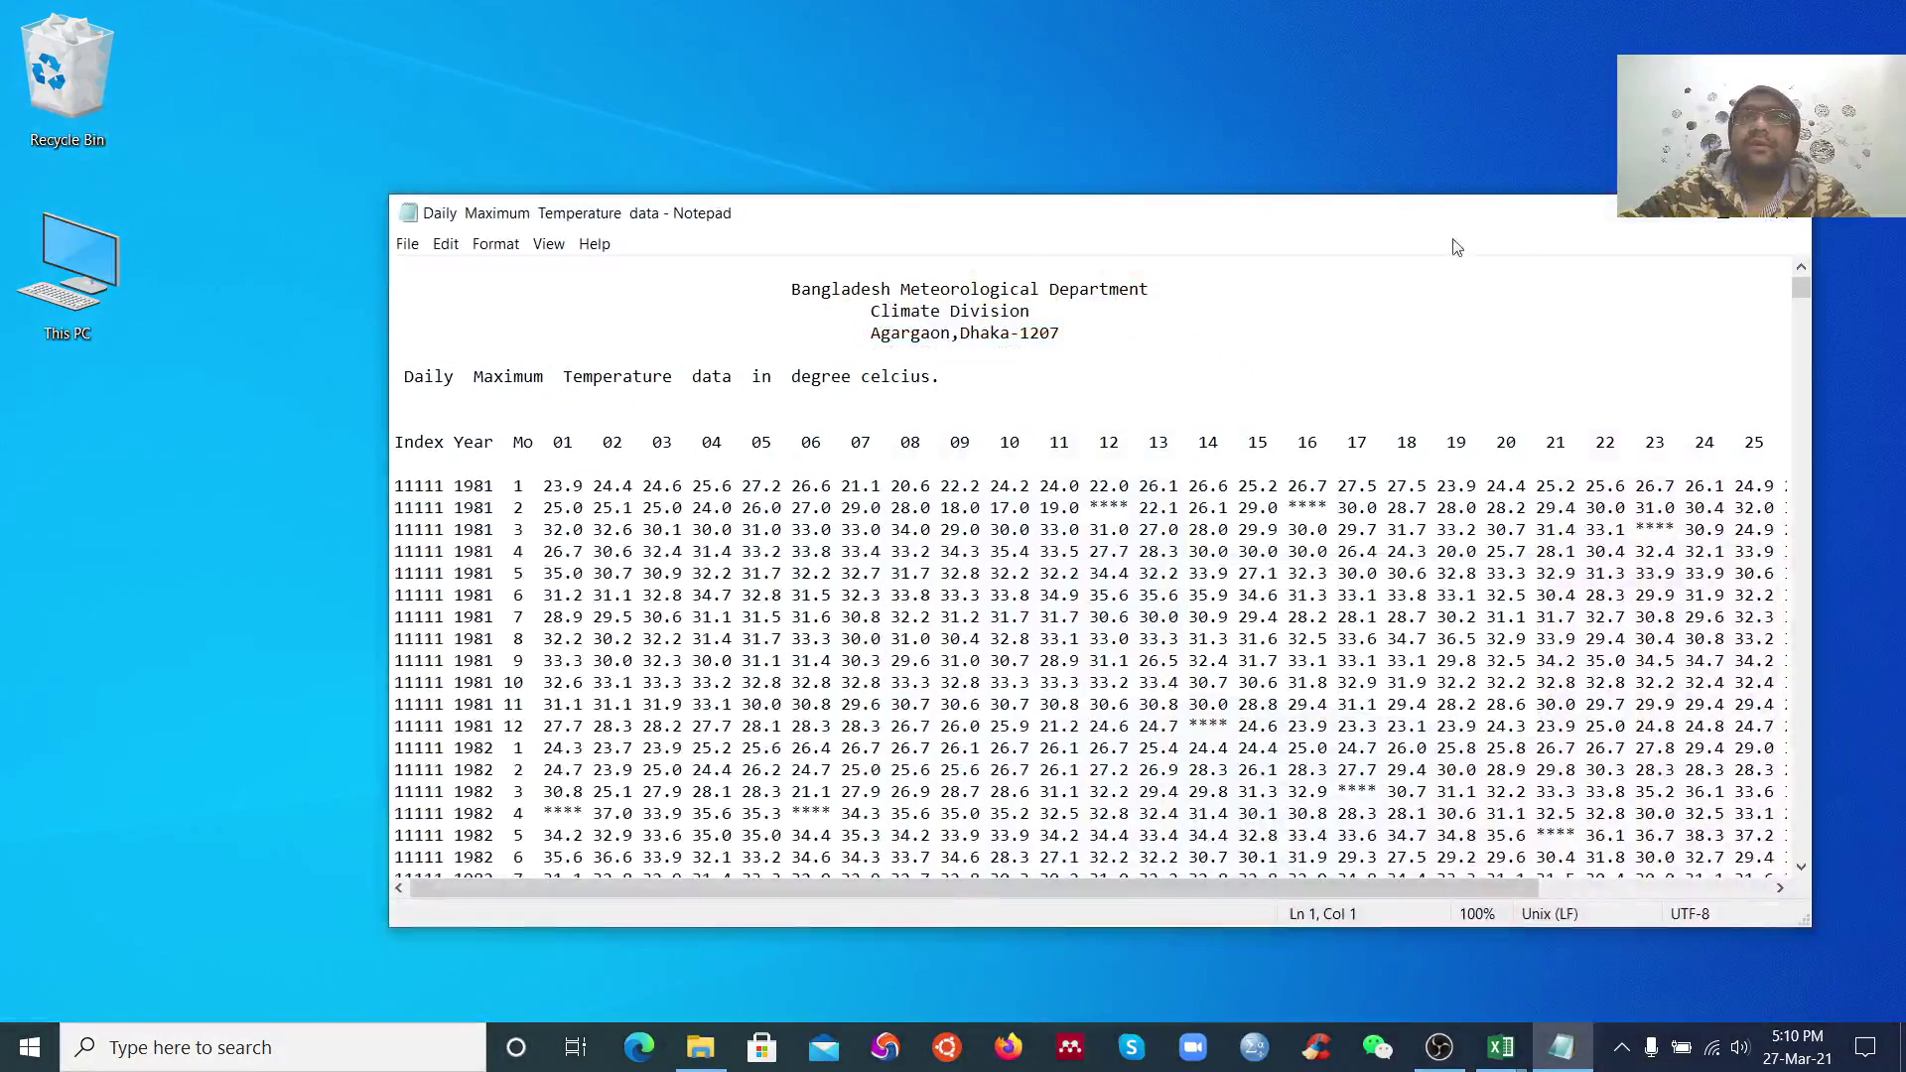
{"action": "left_click", "coordinate": [1714, 211]}
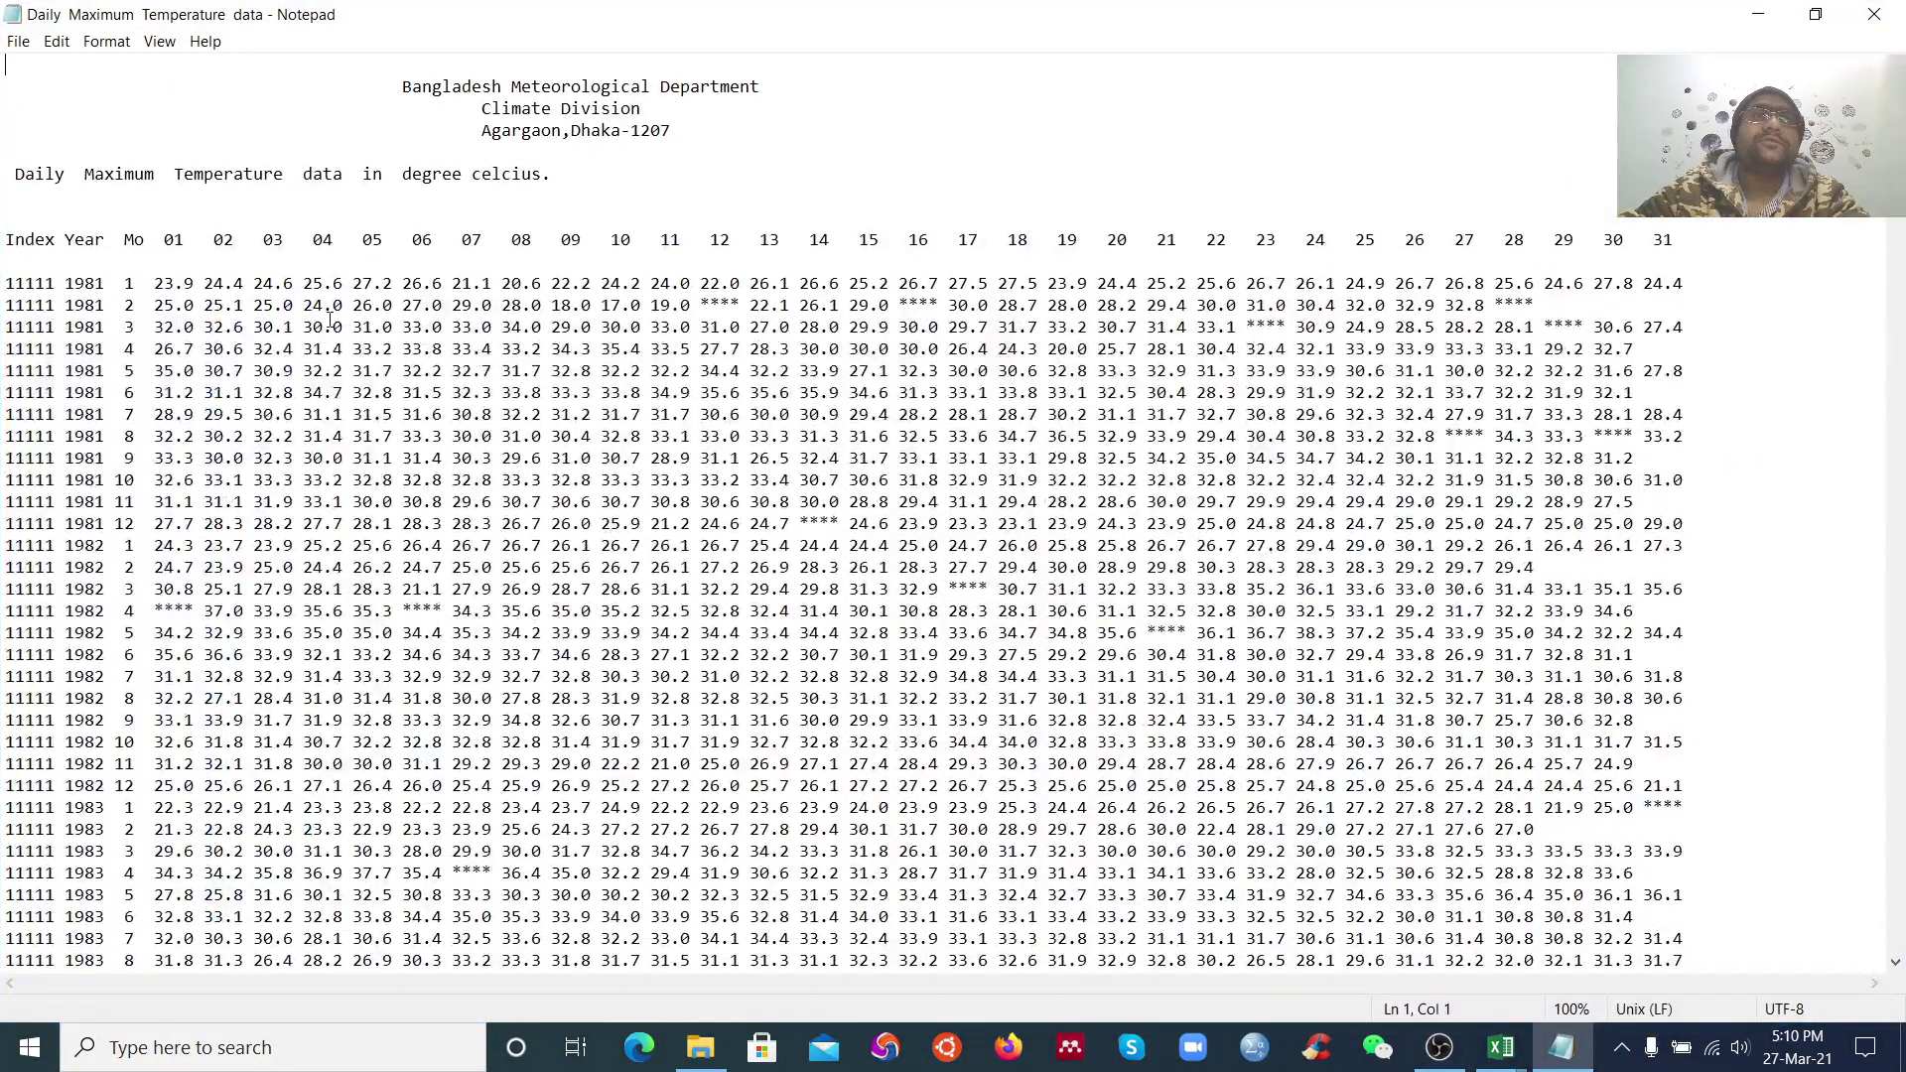
Examine the daily temperature values for 1981 and 1982 and the missing-value markers (****) among them
{"action": "left_click_drag", "start_coordinate": [154, 613], "coordinate": [195, 609]}
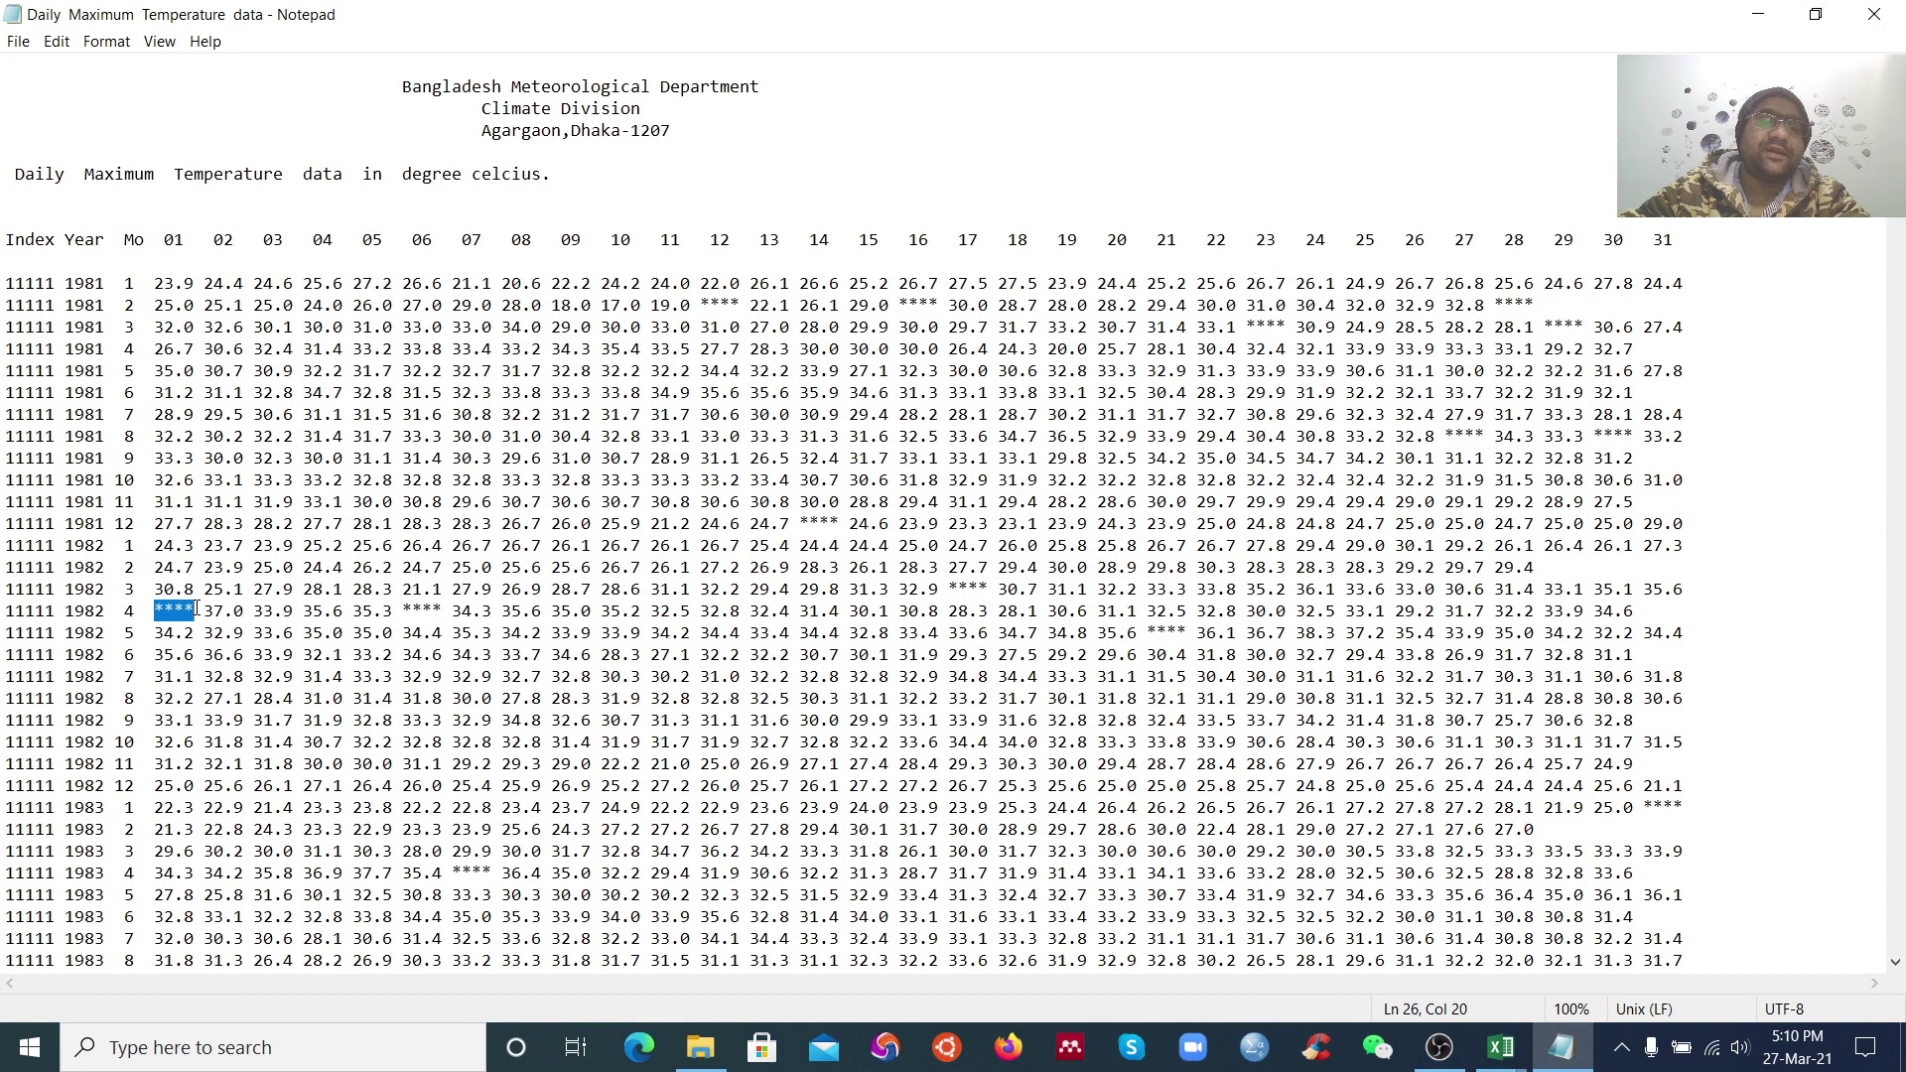
{"action": "left_click", "coordinate": [214, 502]}
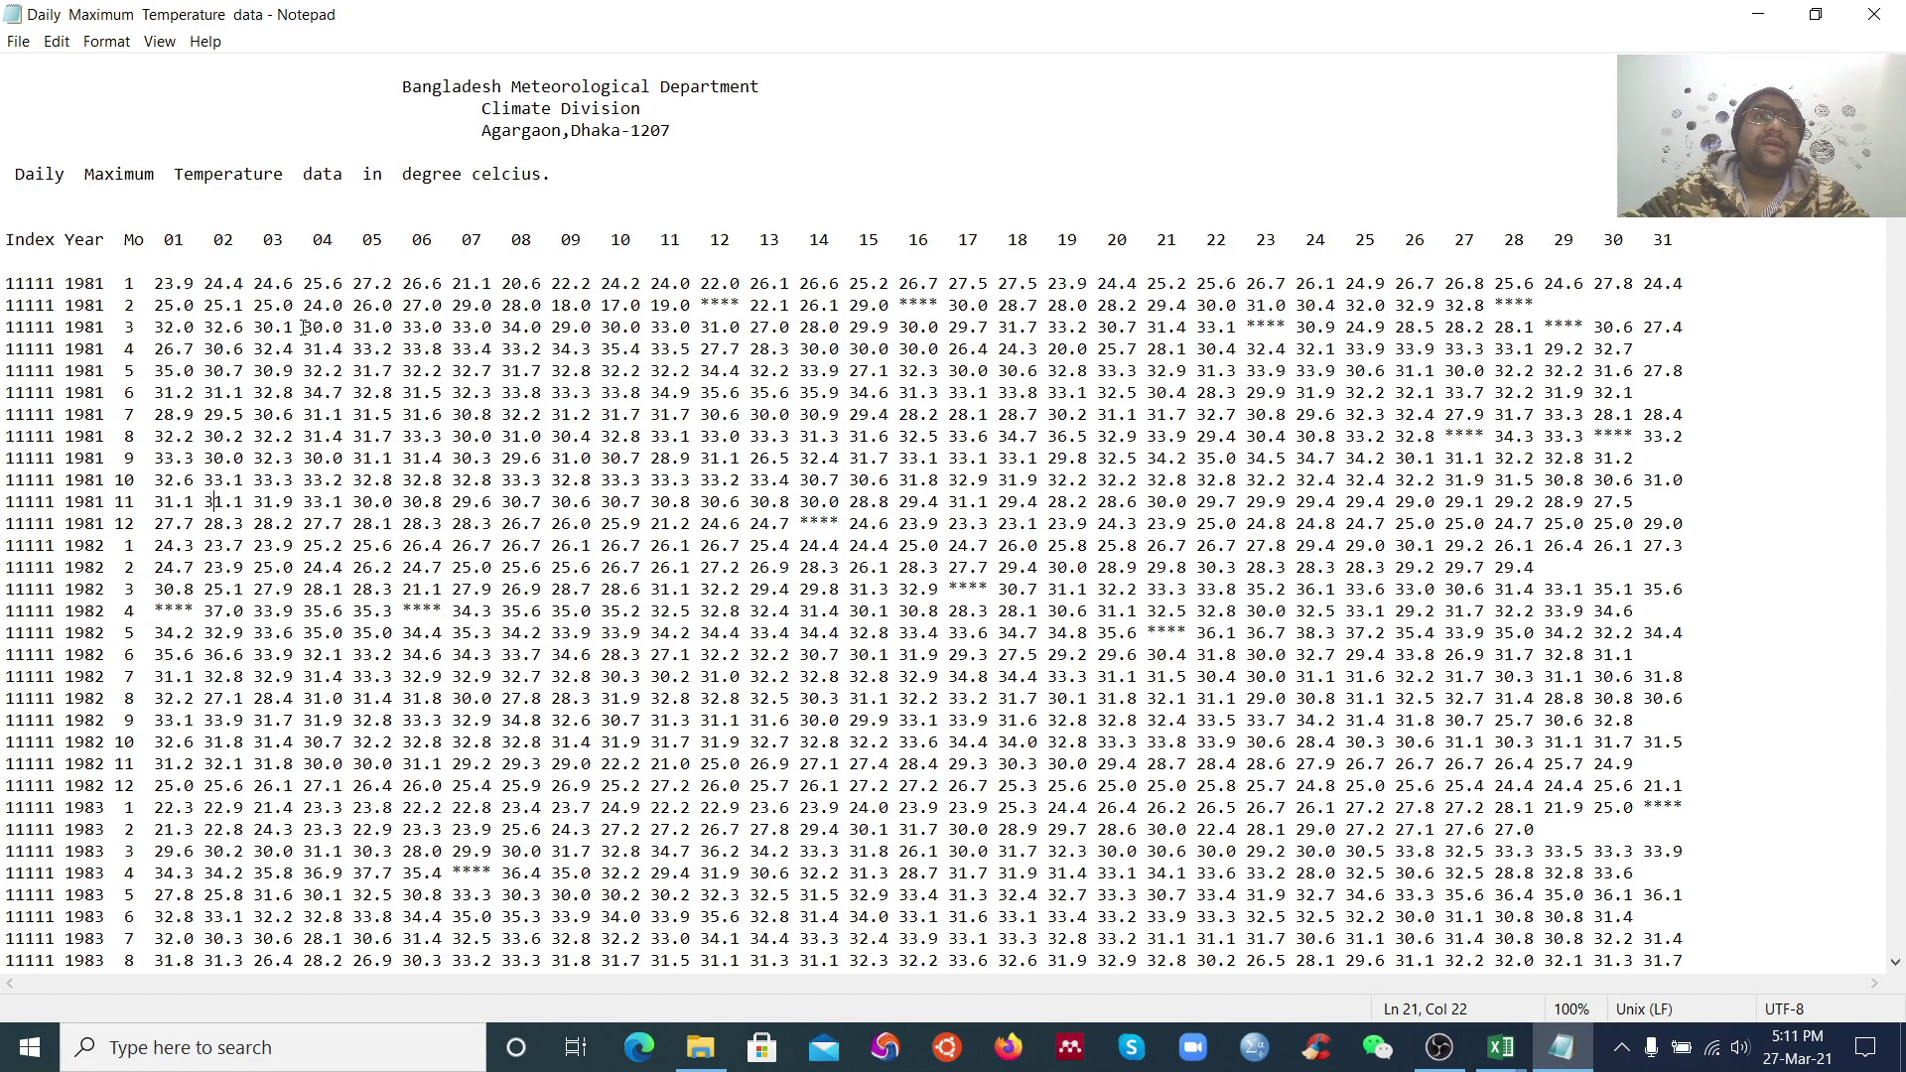
{"action": "left_click_drag", "start_coordinate": [156, 283], "coordinate": [1186, 501]}
{"action": "left_click", "coordinate": [900, 588]}
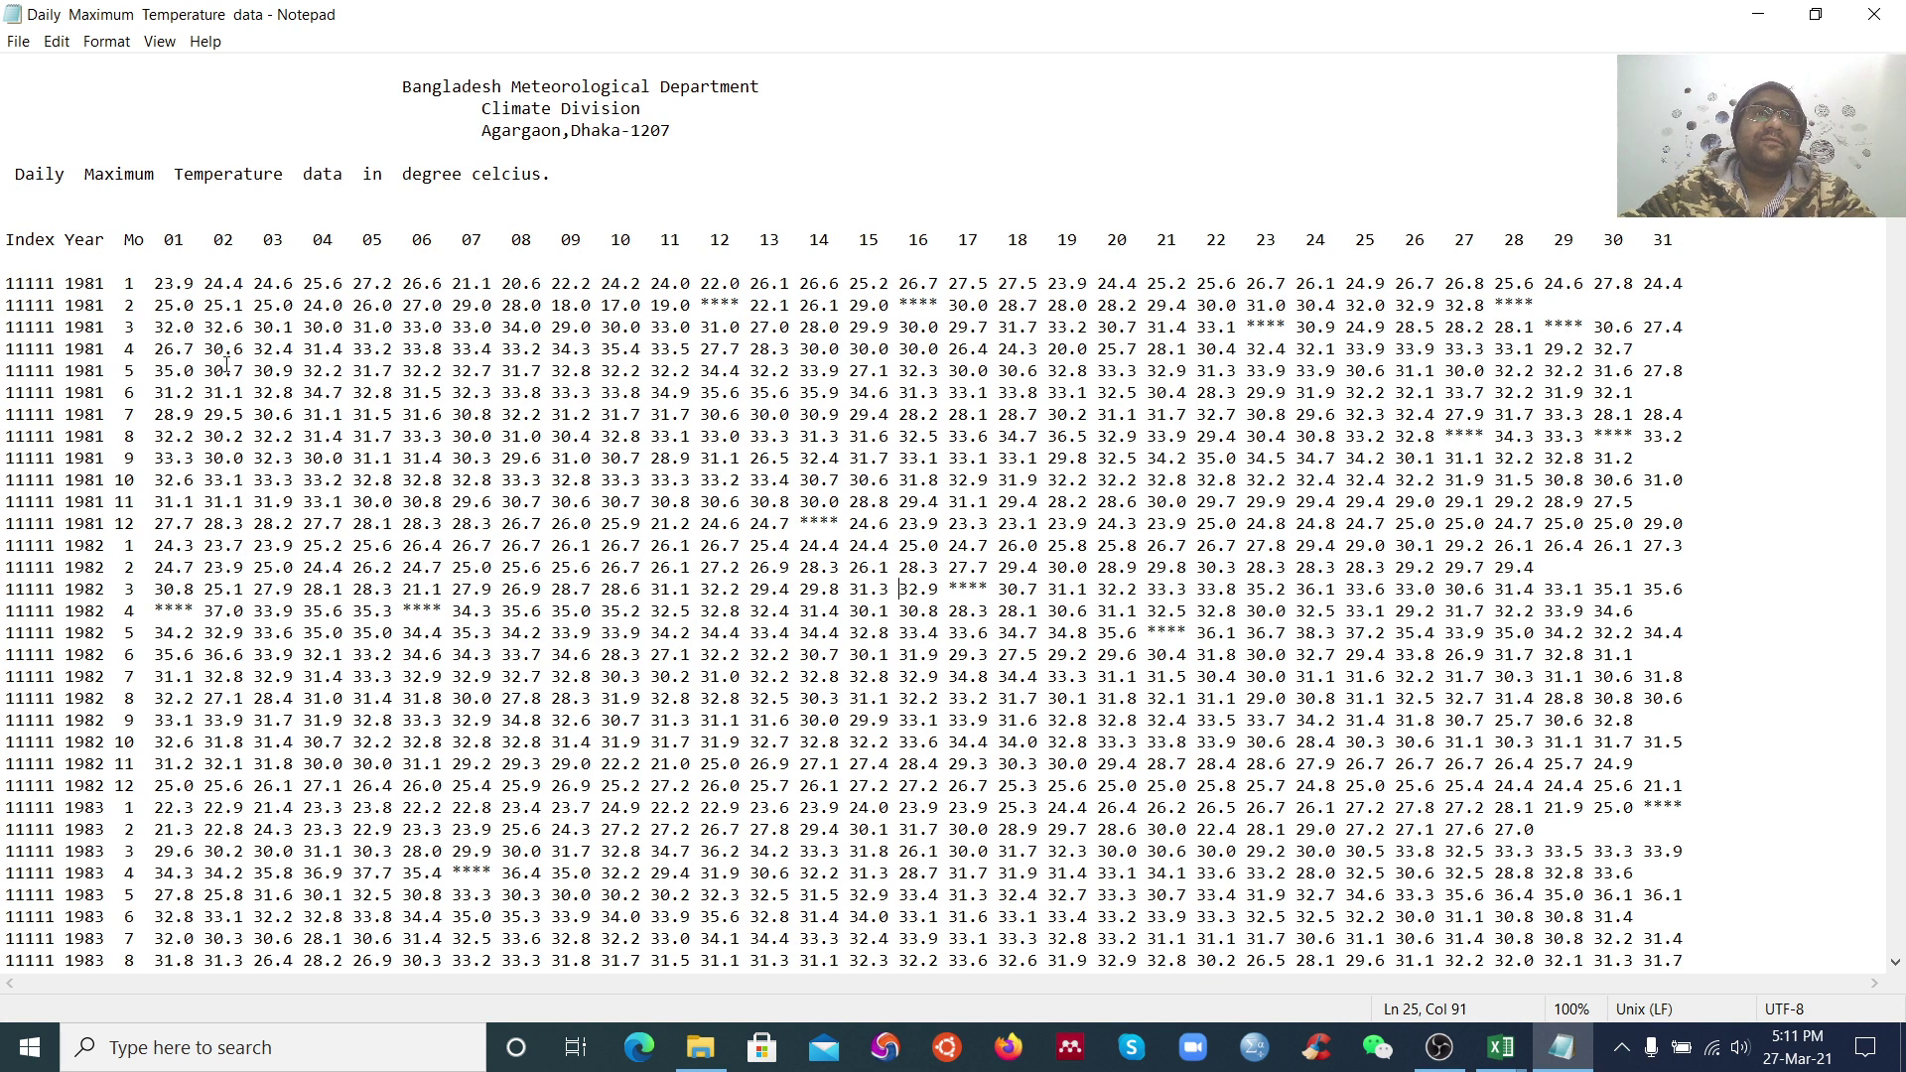
{"action": "left_click", "coordinate": [155, 611]}
{"action": "left_click_drag", "start_coordinate": [155, 611], "coordinate": [192, 612]}
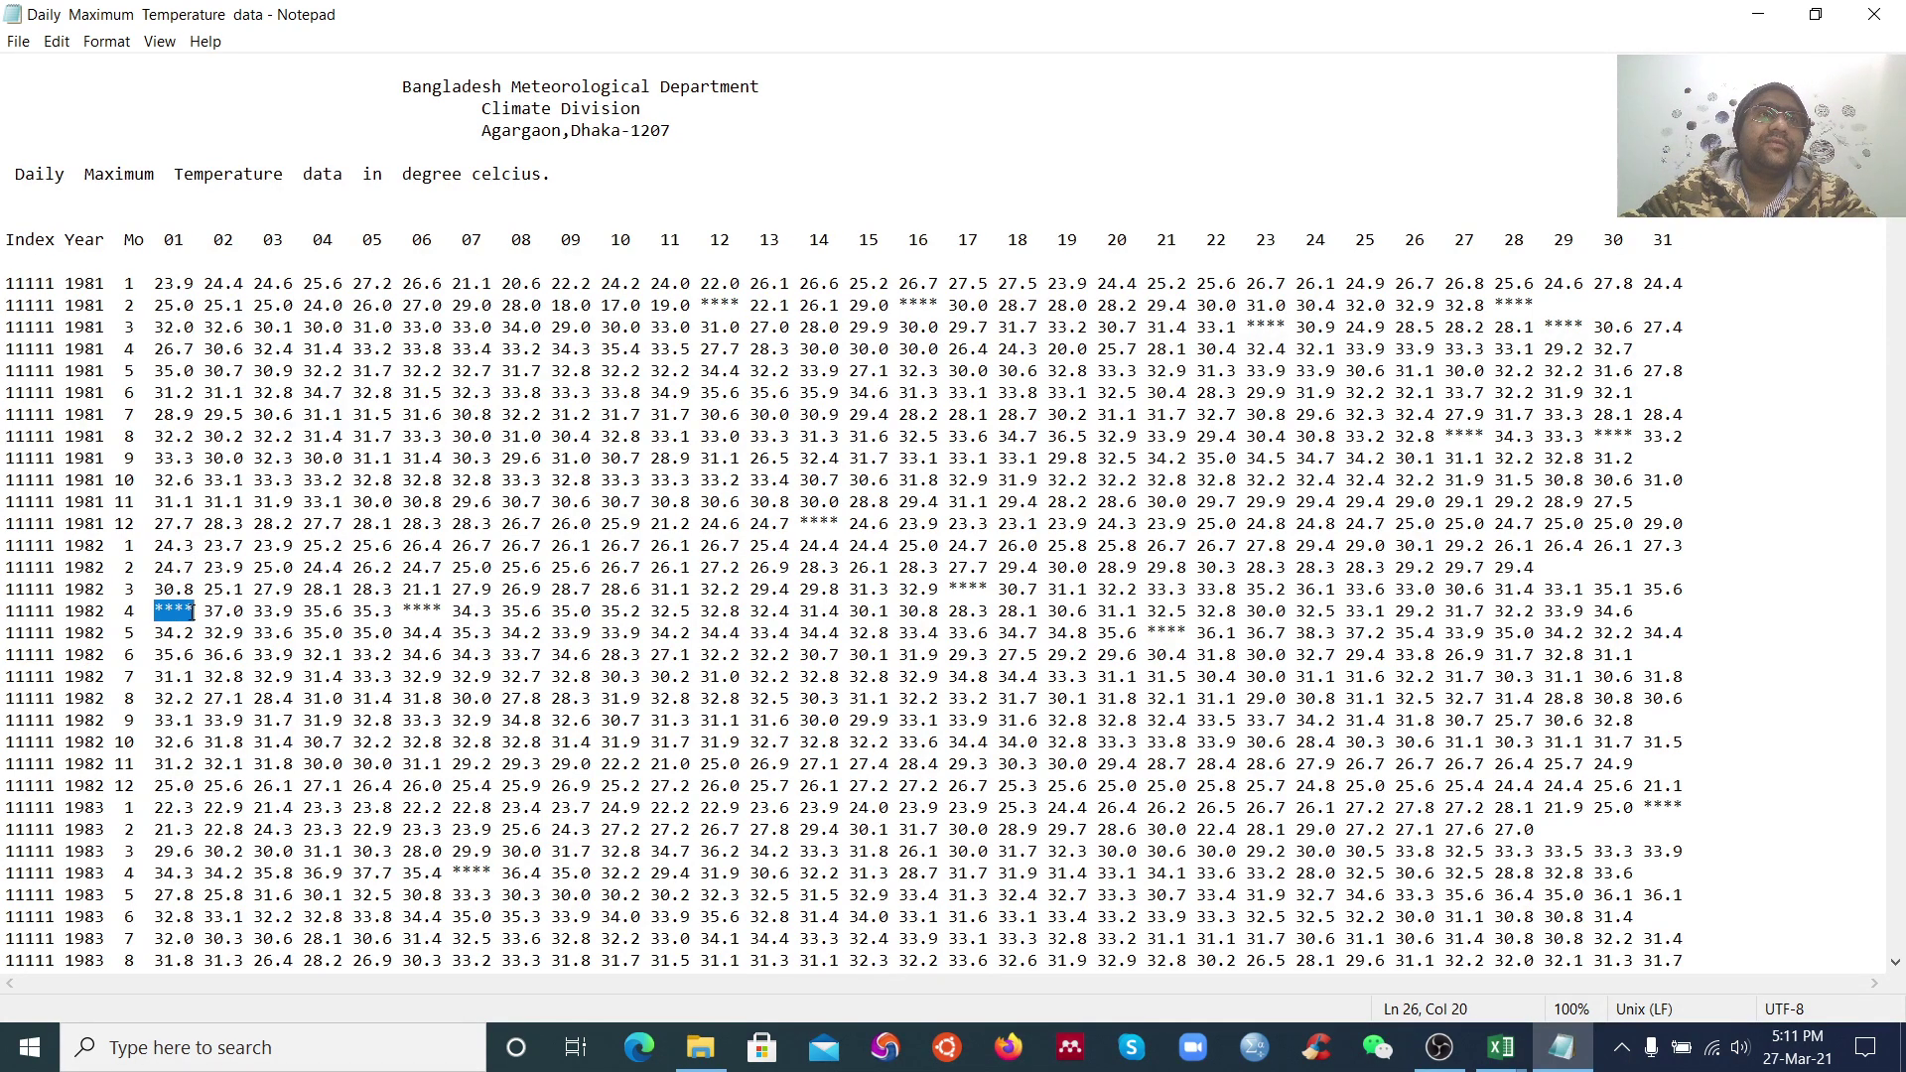
{"action": "left_click", "coordinate": [680, 631]}
{"action": "left_click_drag", "start_coordinate": [700, 305], "coordinate": [740, 306]}
{"action": "left_click", "coordinate": [735, 329]}
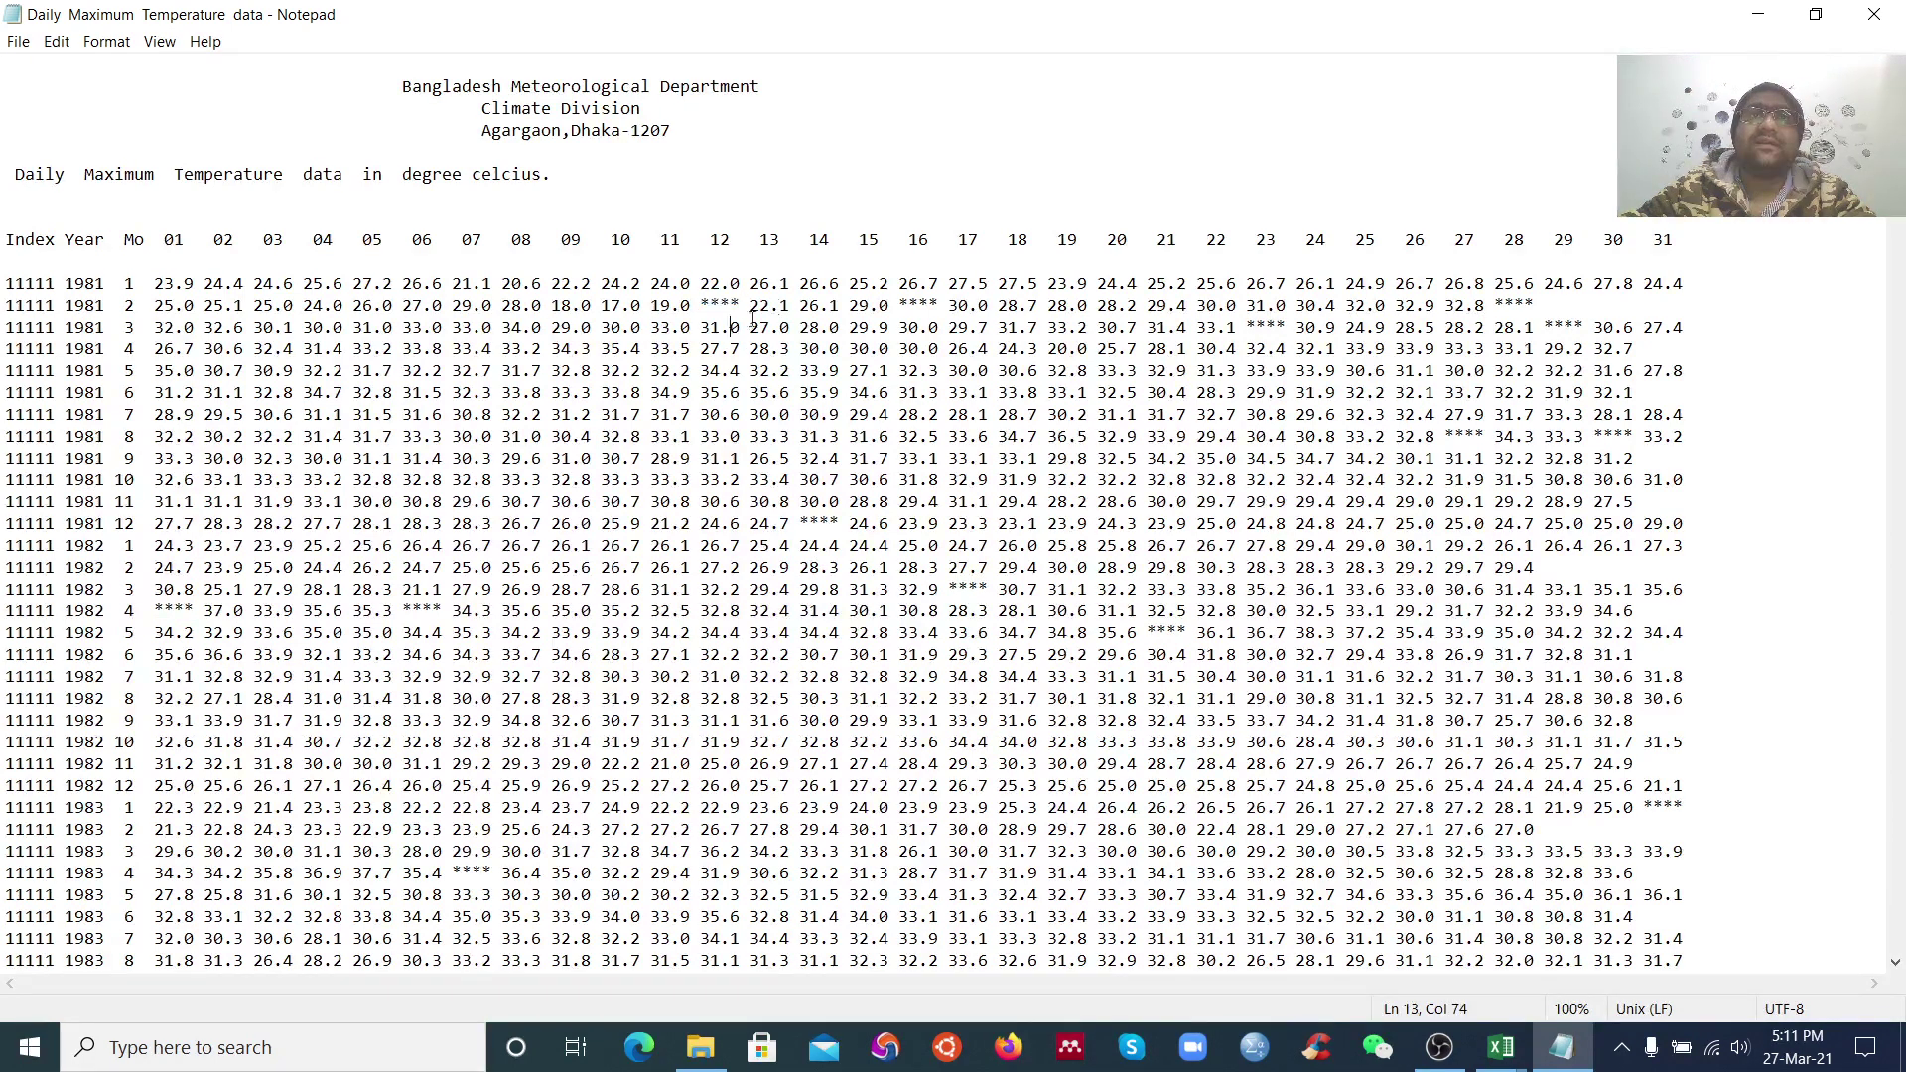
{"action": "left_click_drag", "start_coordinate": [899, 305], "coordinate": [948, 305]}
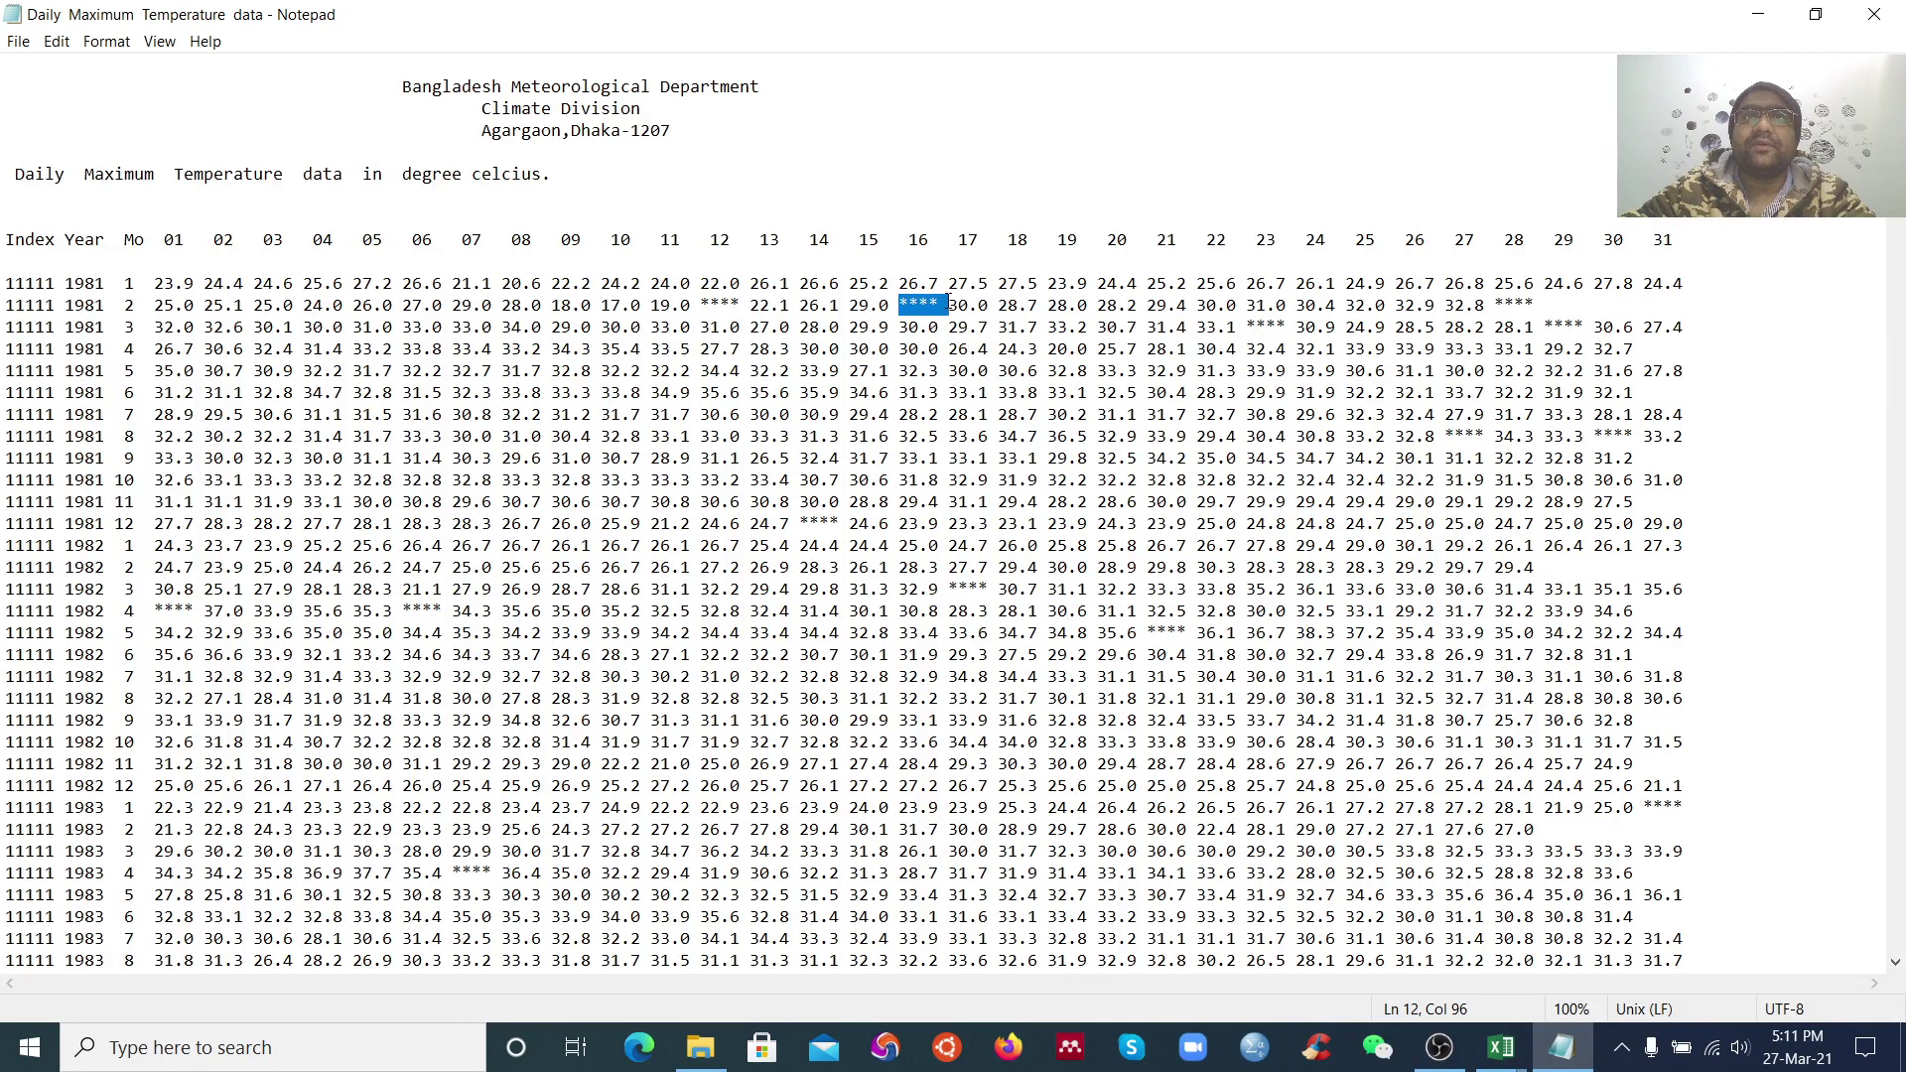
{"action": "left_click", "coordinate": [891, 371]}
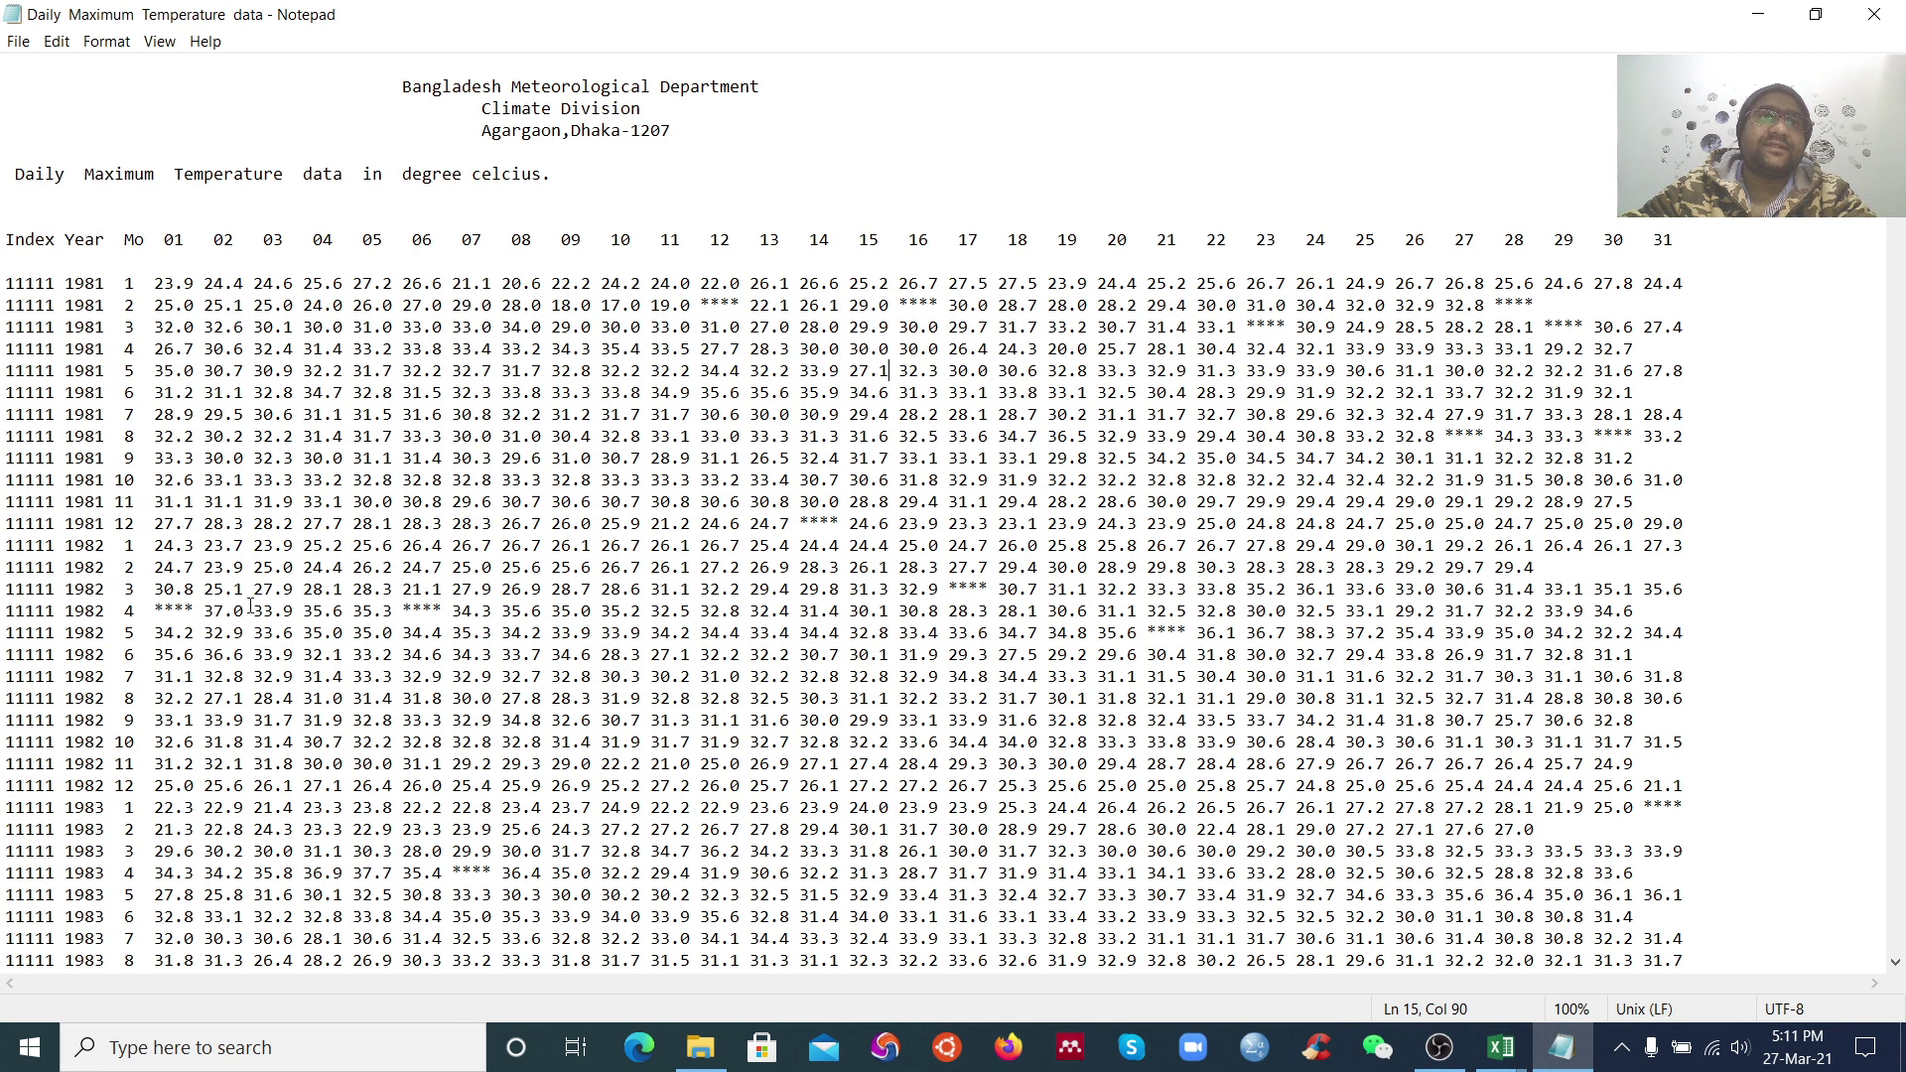
{"action": "left_click_drag", "start_coordinate": [195, 608], "coordinate": [157, 610]}
{"action": "key", "text": "ctrl+Right"}
{"action": "key", "text": "ctrl+Right"}
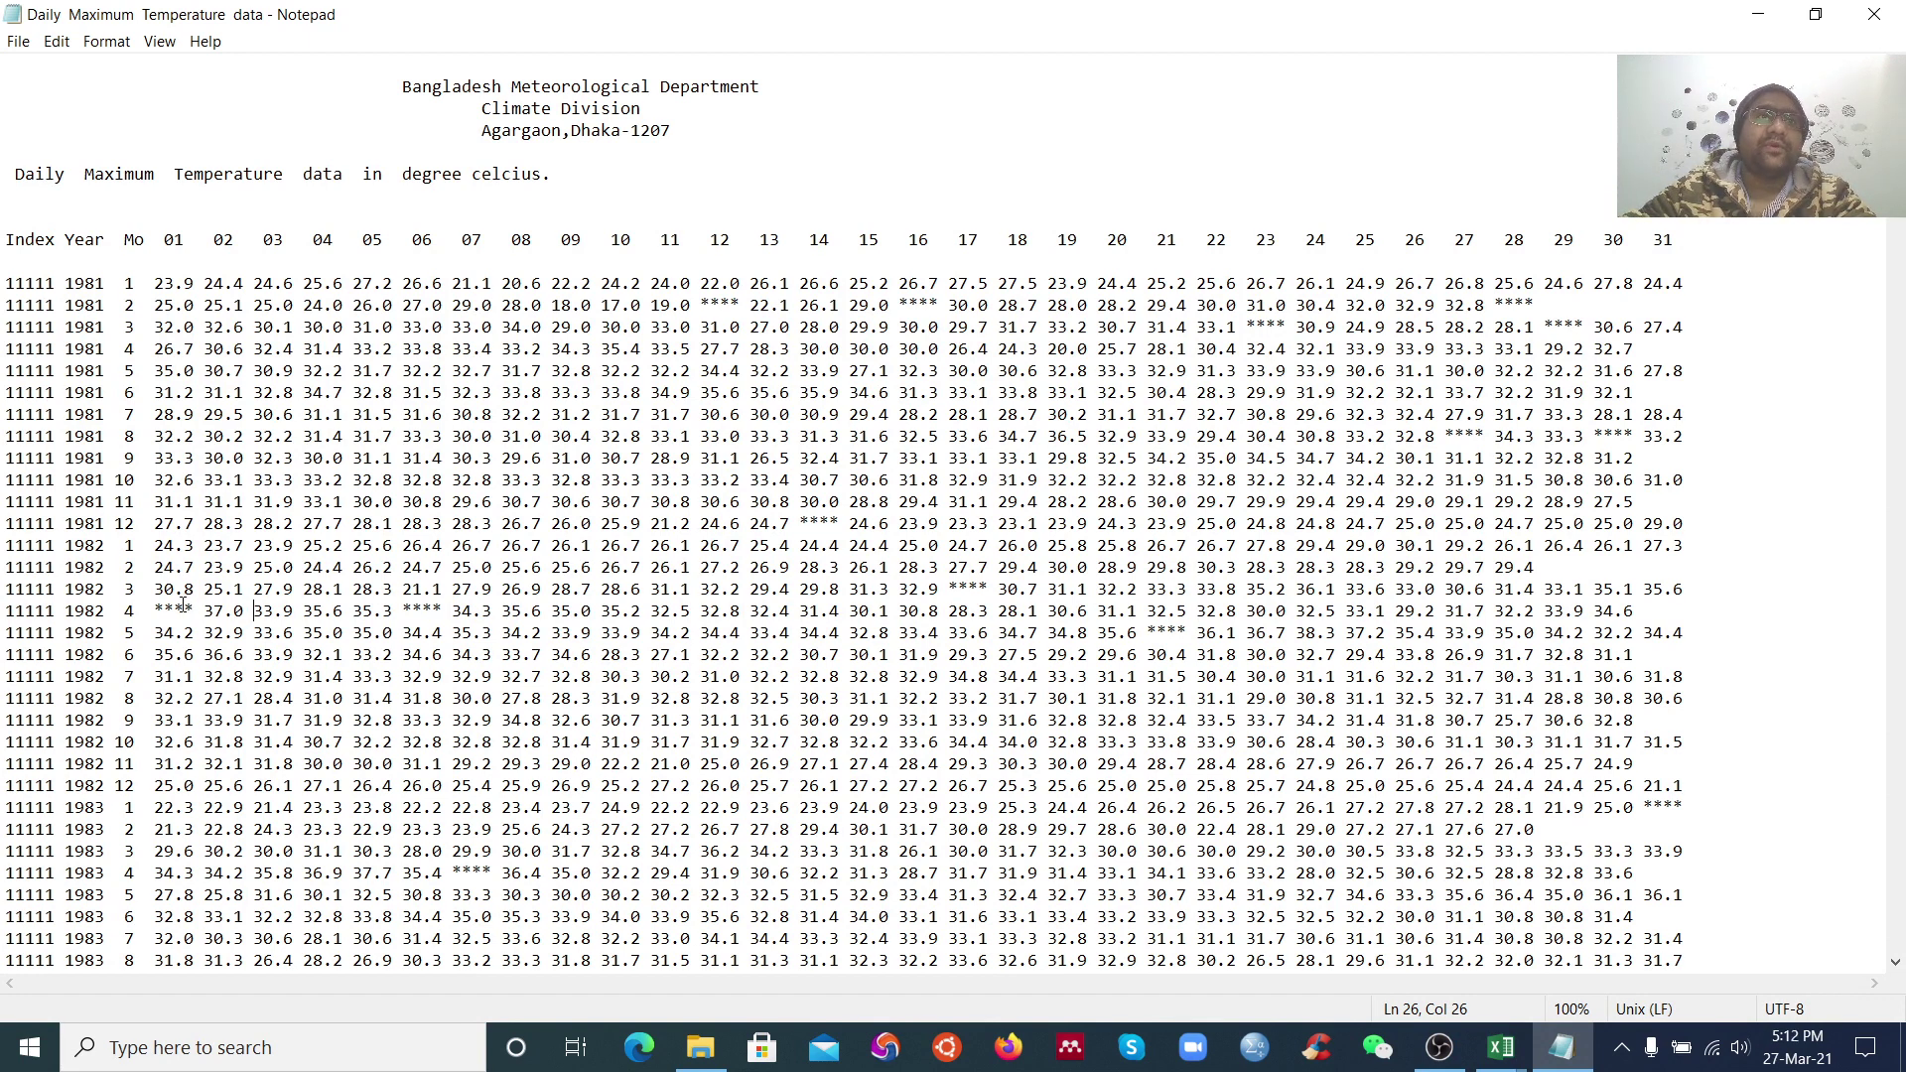
{"action": "left_click_drag", "start_coordinate": [151, 610], "coordinate": [193, 609]}
{"action": "left_click_drag", "start_coordinate": [400, 610], "coordinate": [442, 611]}
{"action": "left_click", "coordinate": [441, 610]}
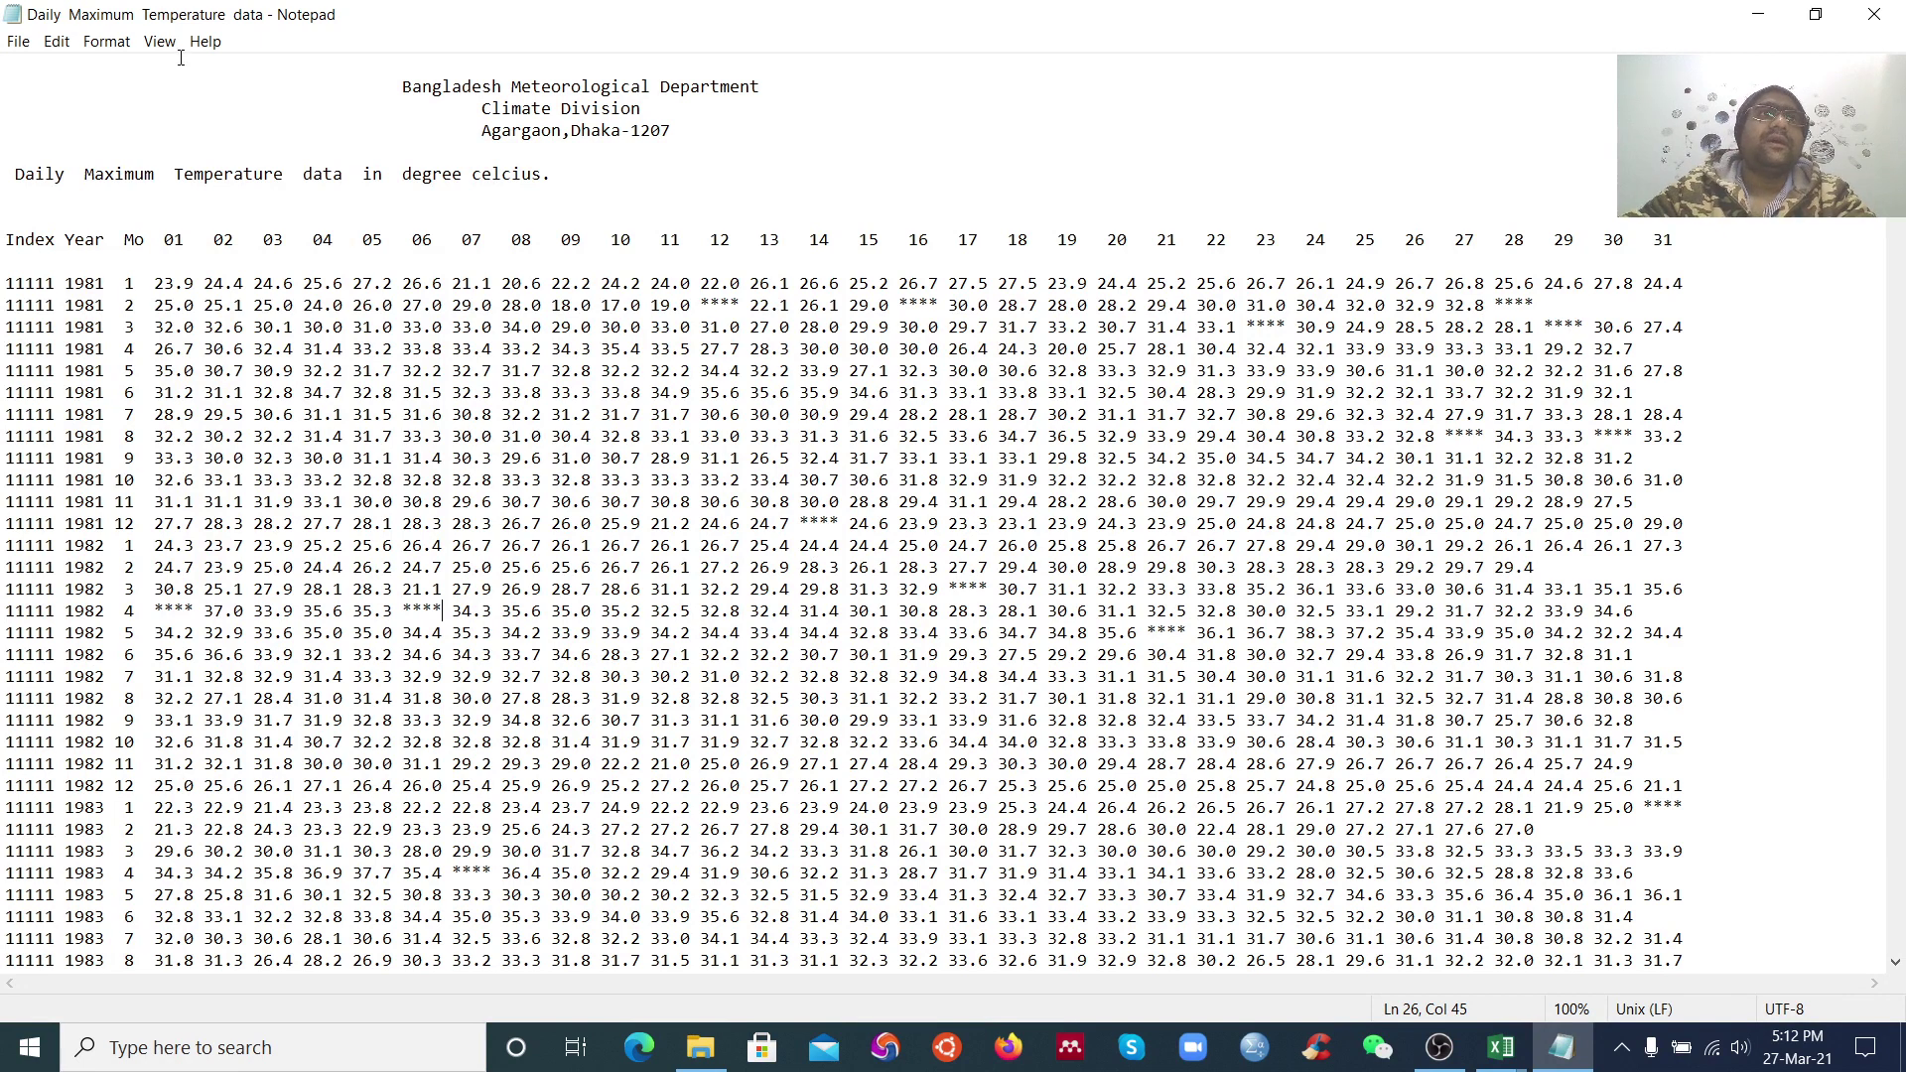
Replace all occurrences of **** with -99.9 throughout the text file
{"action": "left_click", "coordinate": [56, 41]}
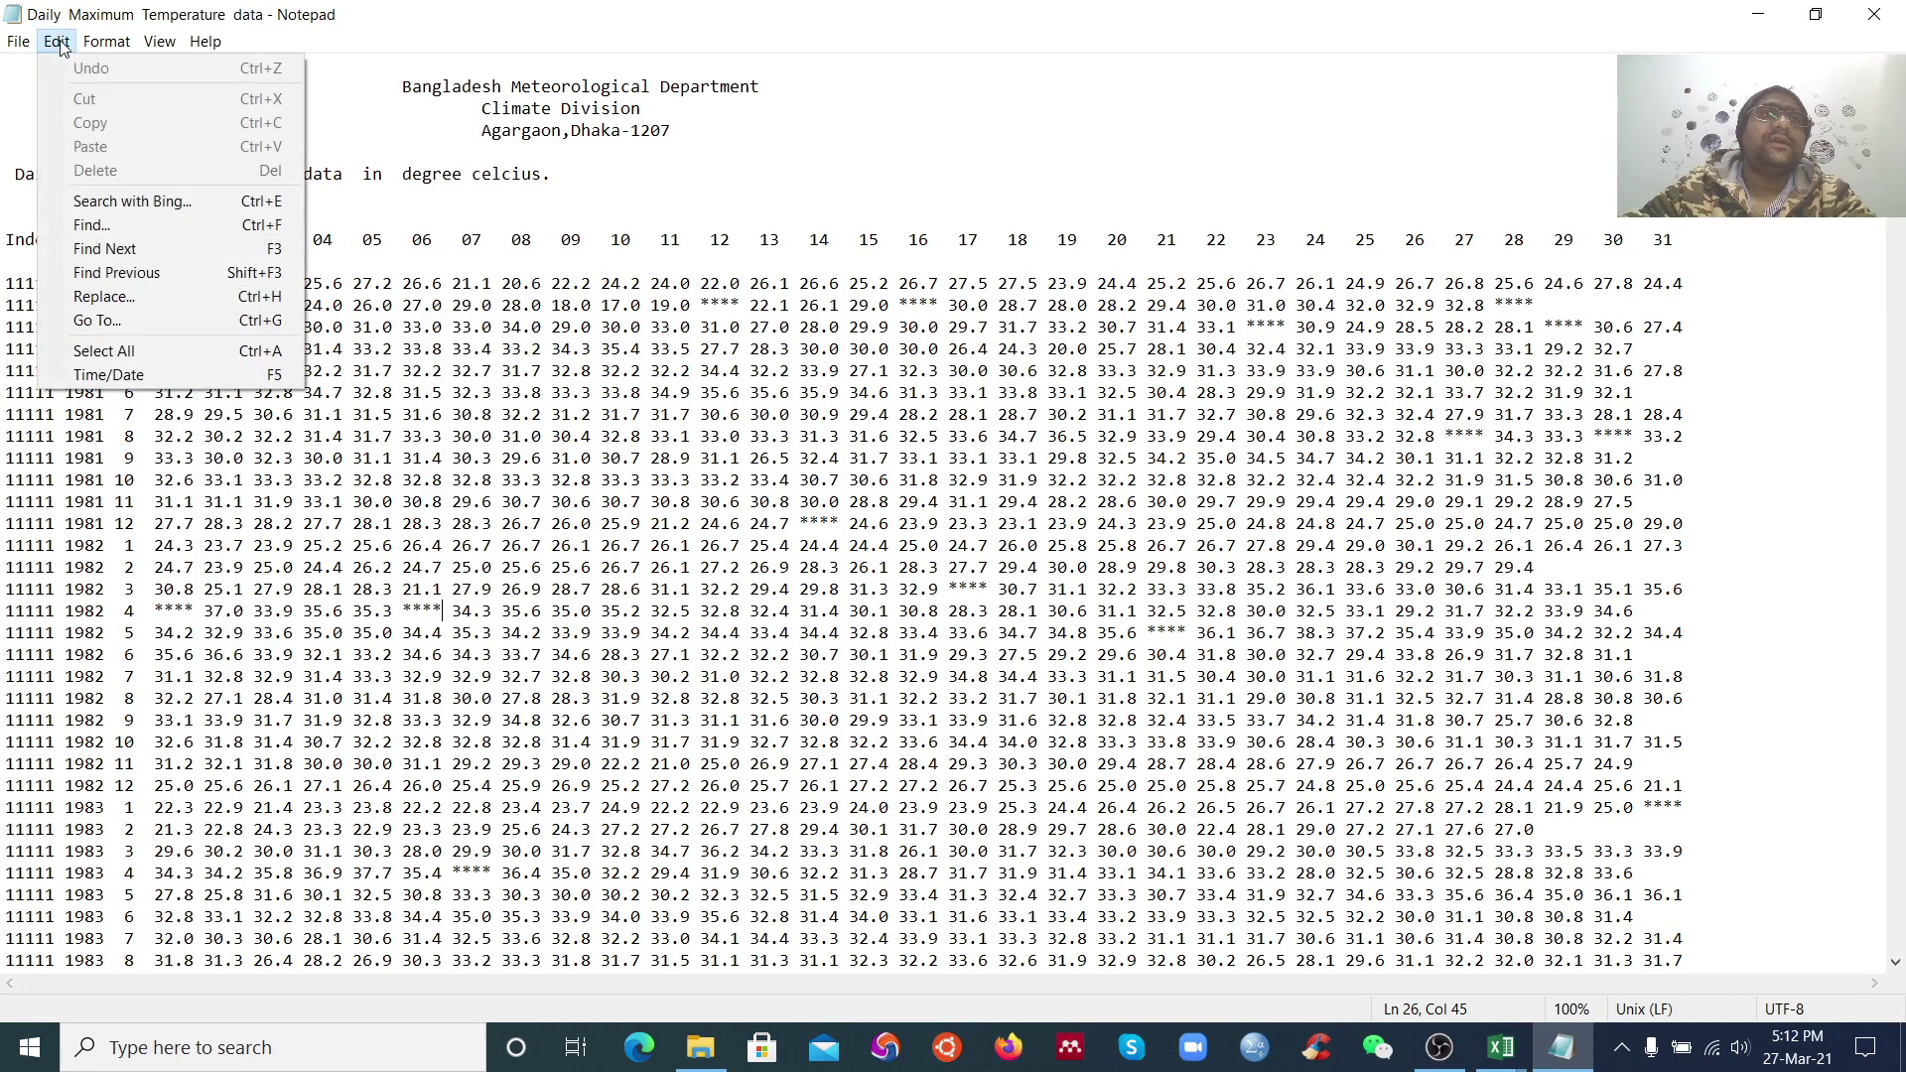
{"action": "left_click", "coordinate": [107, 295]}
{"action": "left_click_drag", "start_coordinate": [208, 168], "coordinate": [810, 245]}
{"action": "left_click", "coordinate": [842, 315]}
{"action": "left_click", "coordinate": [827, 284]}
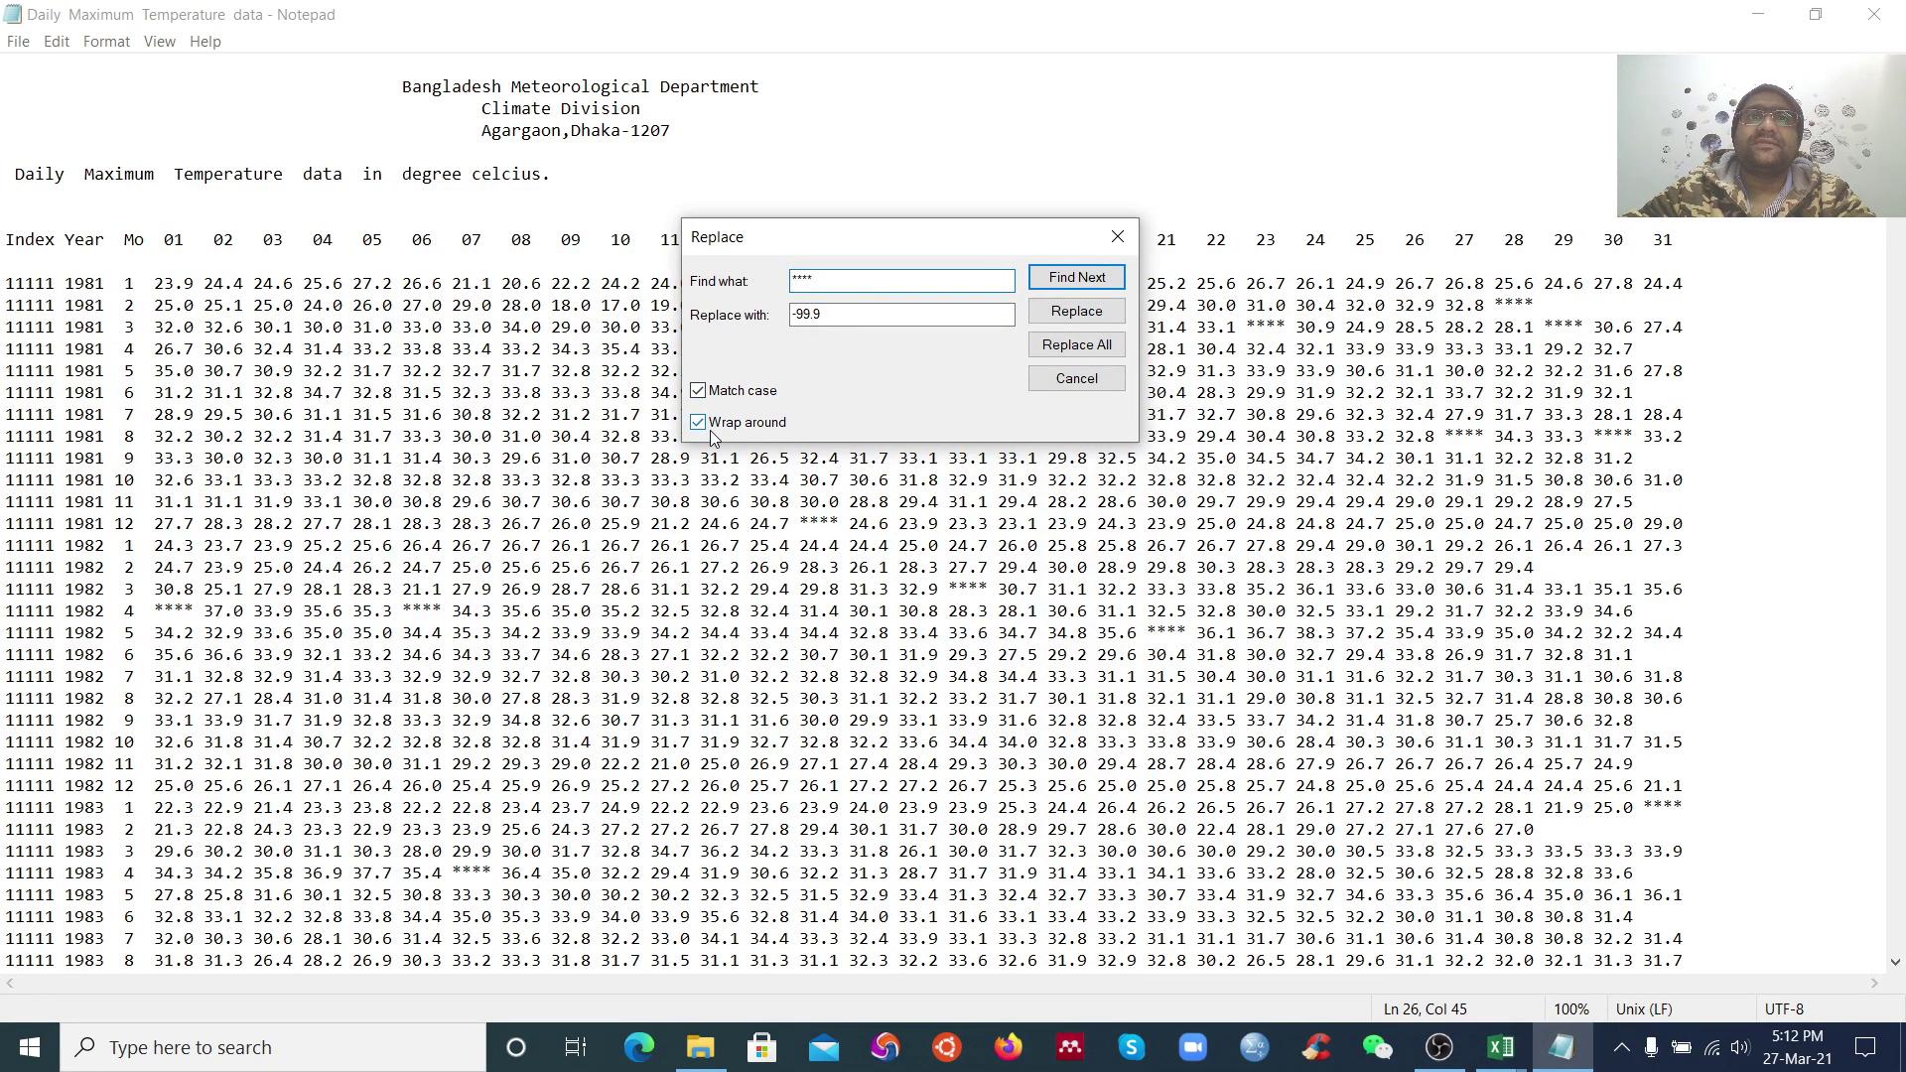
{"action": "left_click", "coordinate": [1087, 349]}
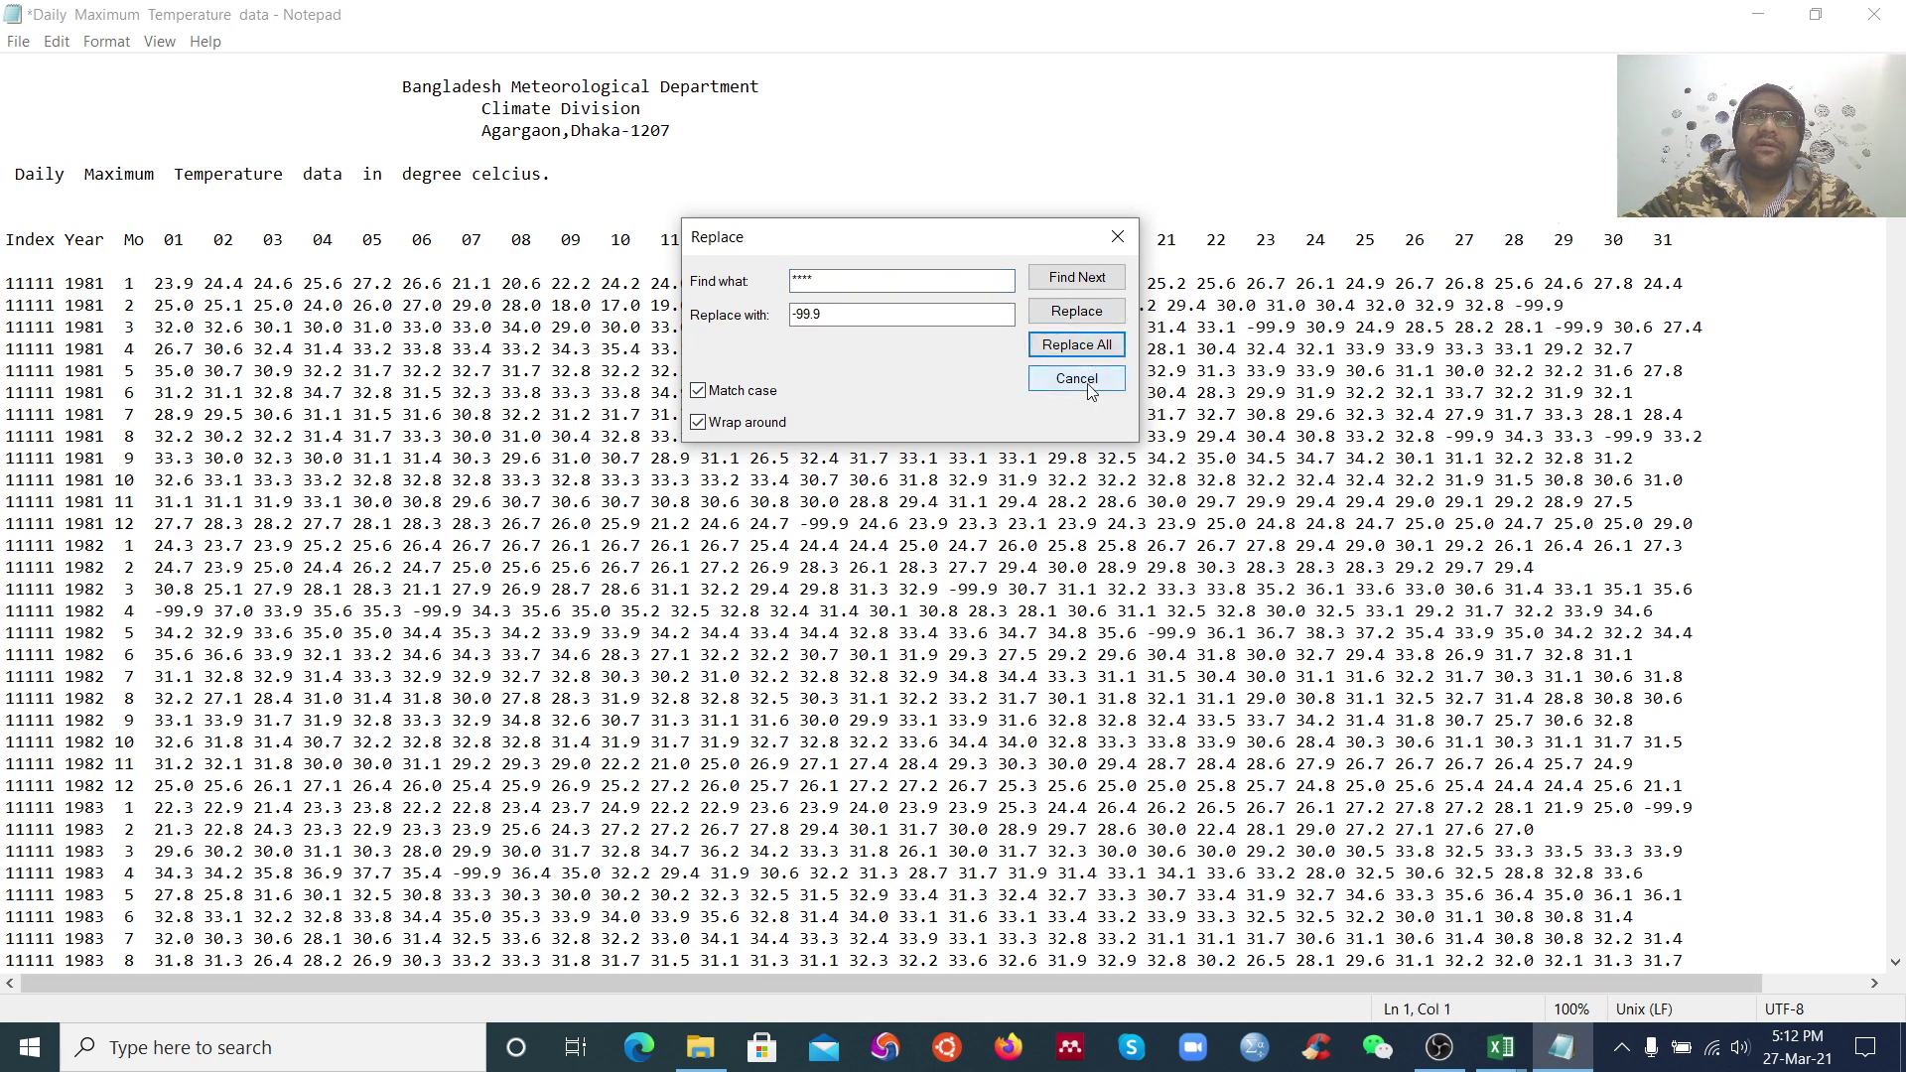
{"action": "left_click", "coordinate": [1077, 379]}
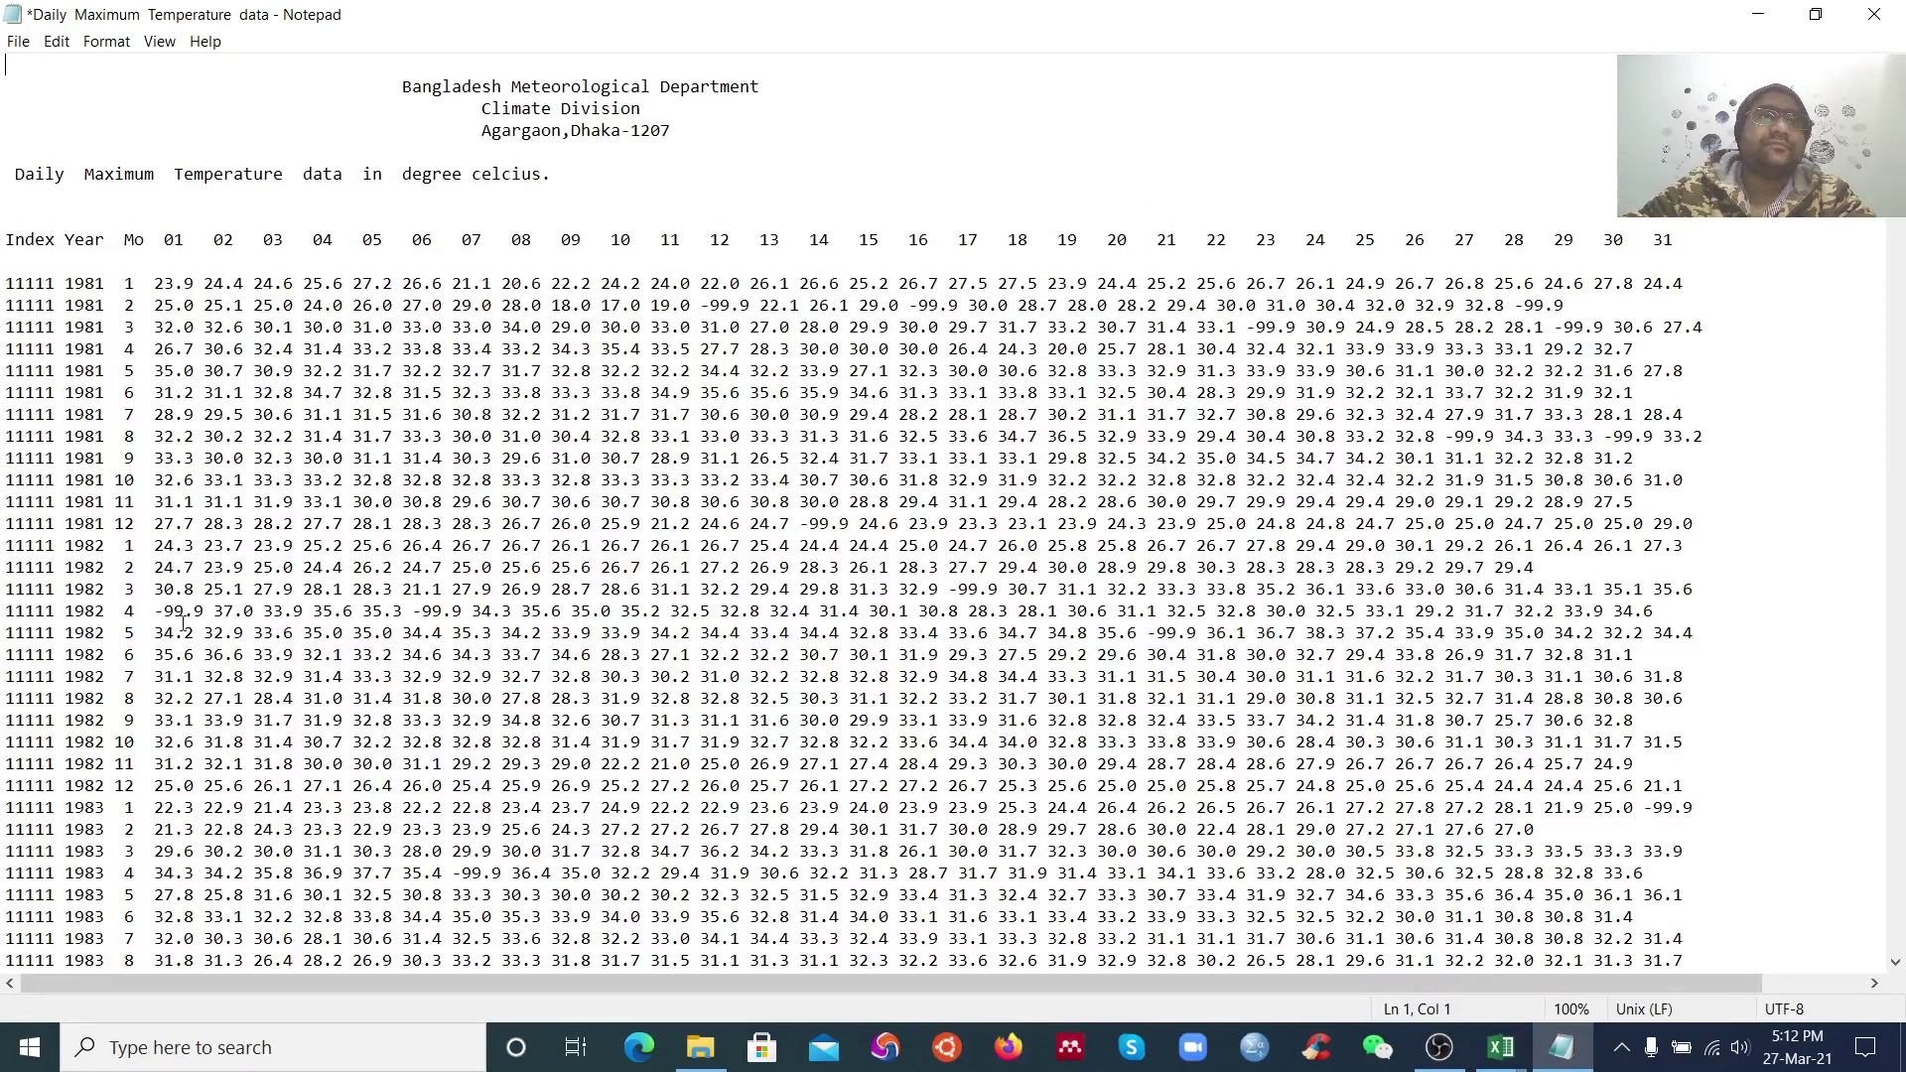
Check the replaced value at the start of the April 1982 row and save the text file
{"action": "left_click_drag", "start_coordinate": [155, 610], "coordinate": [205, 611]}
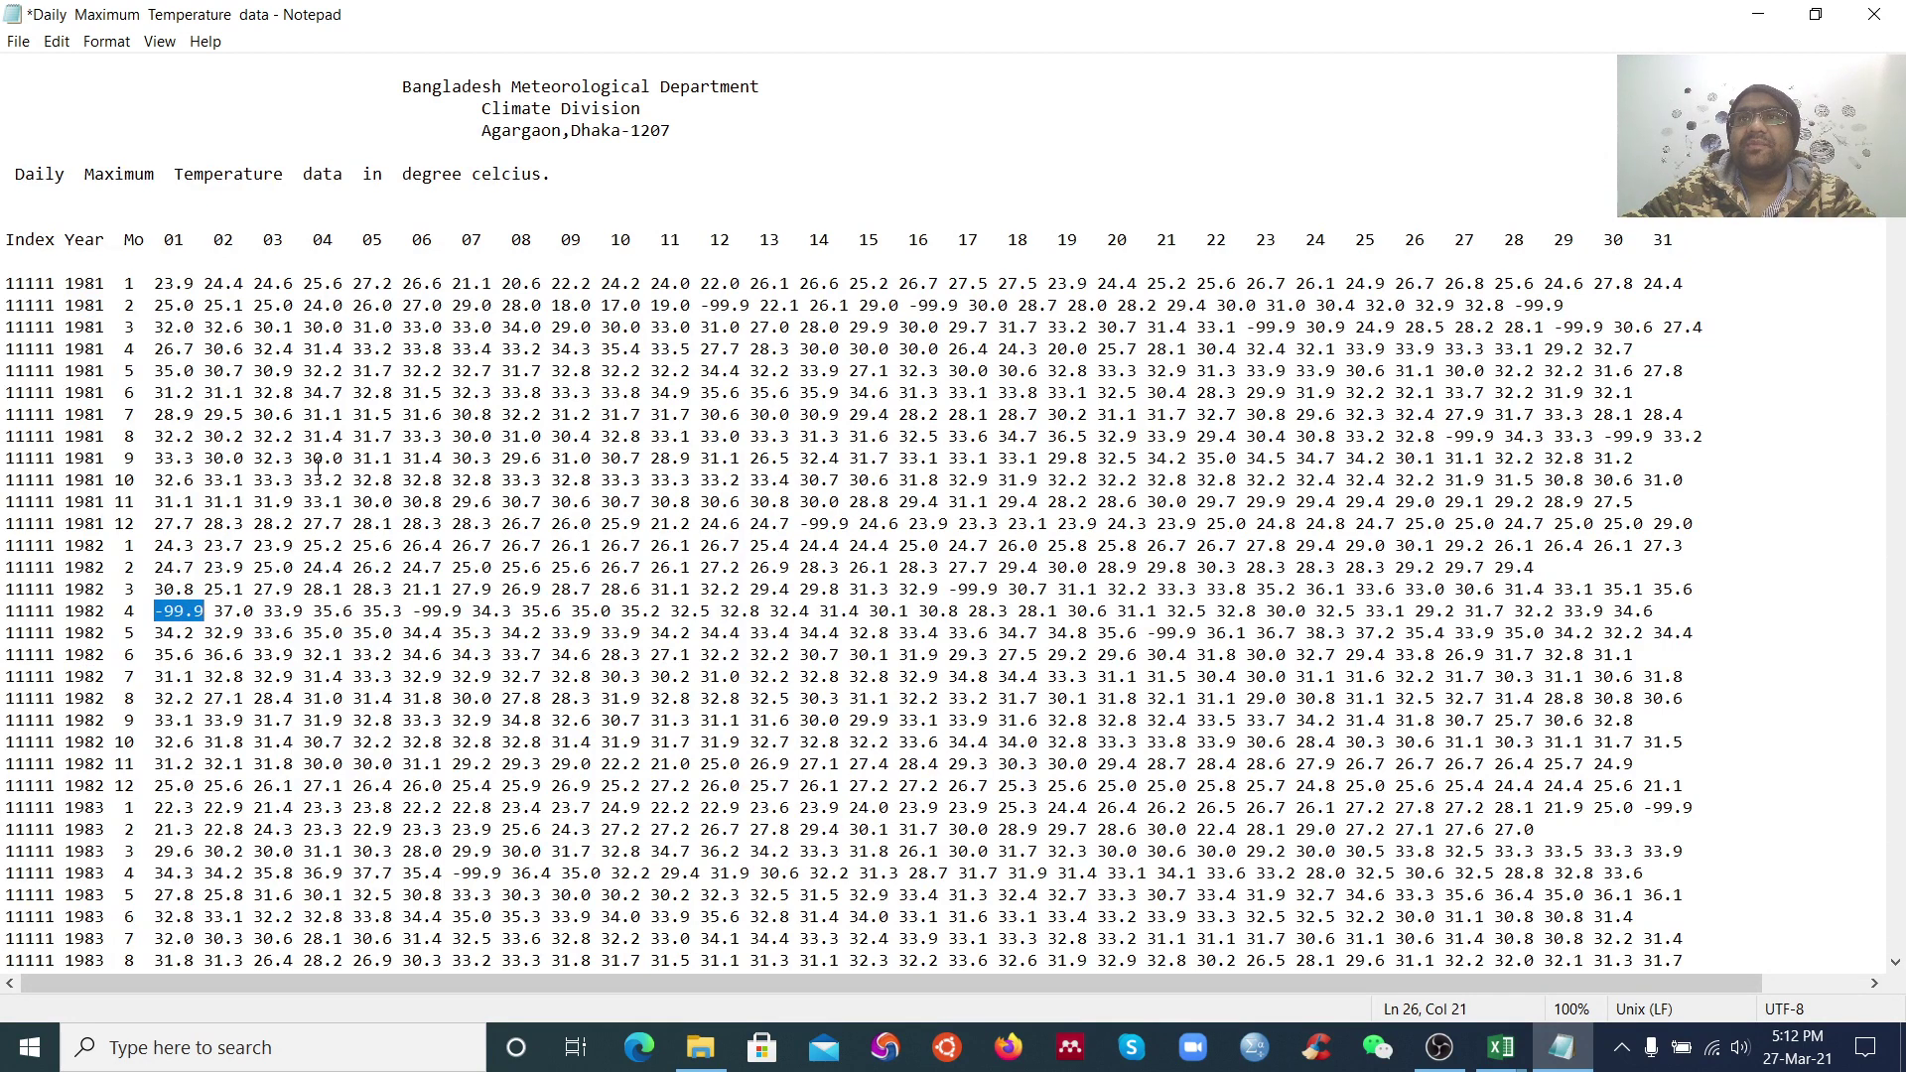
{"action": "left_click", "coordinate": [294, 524]}
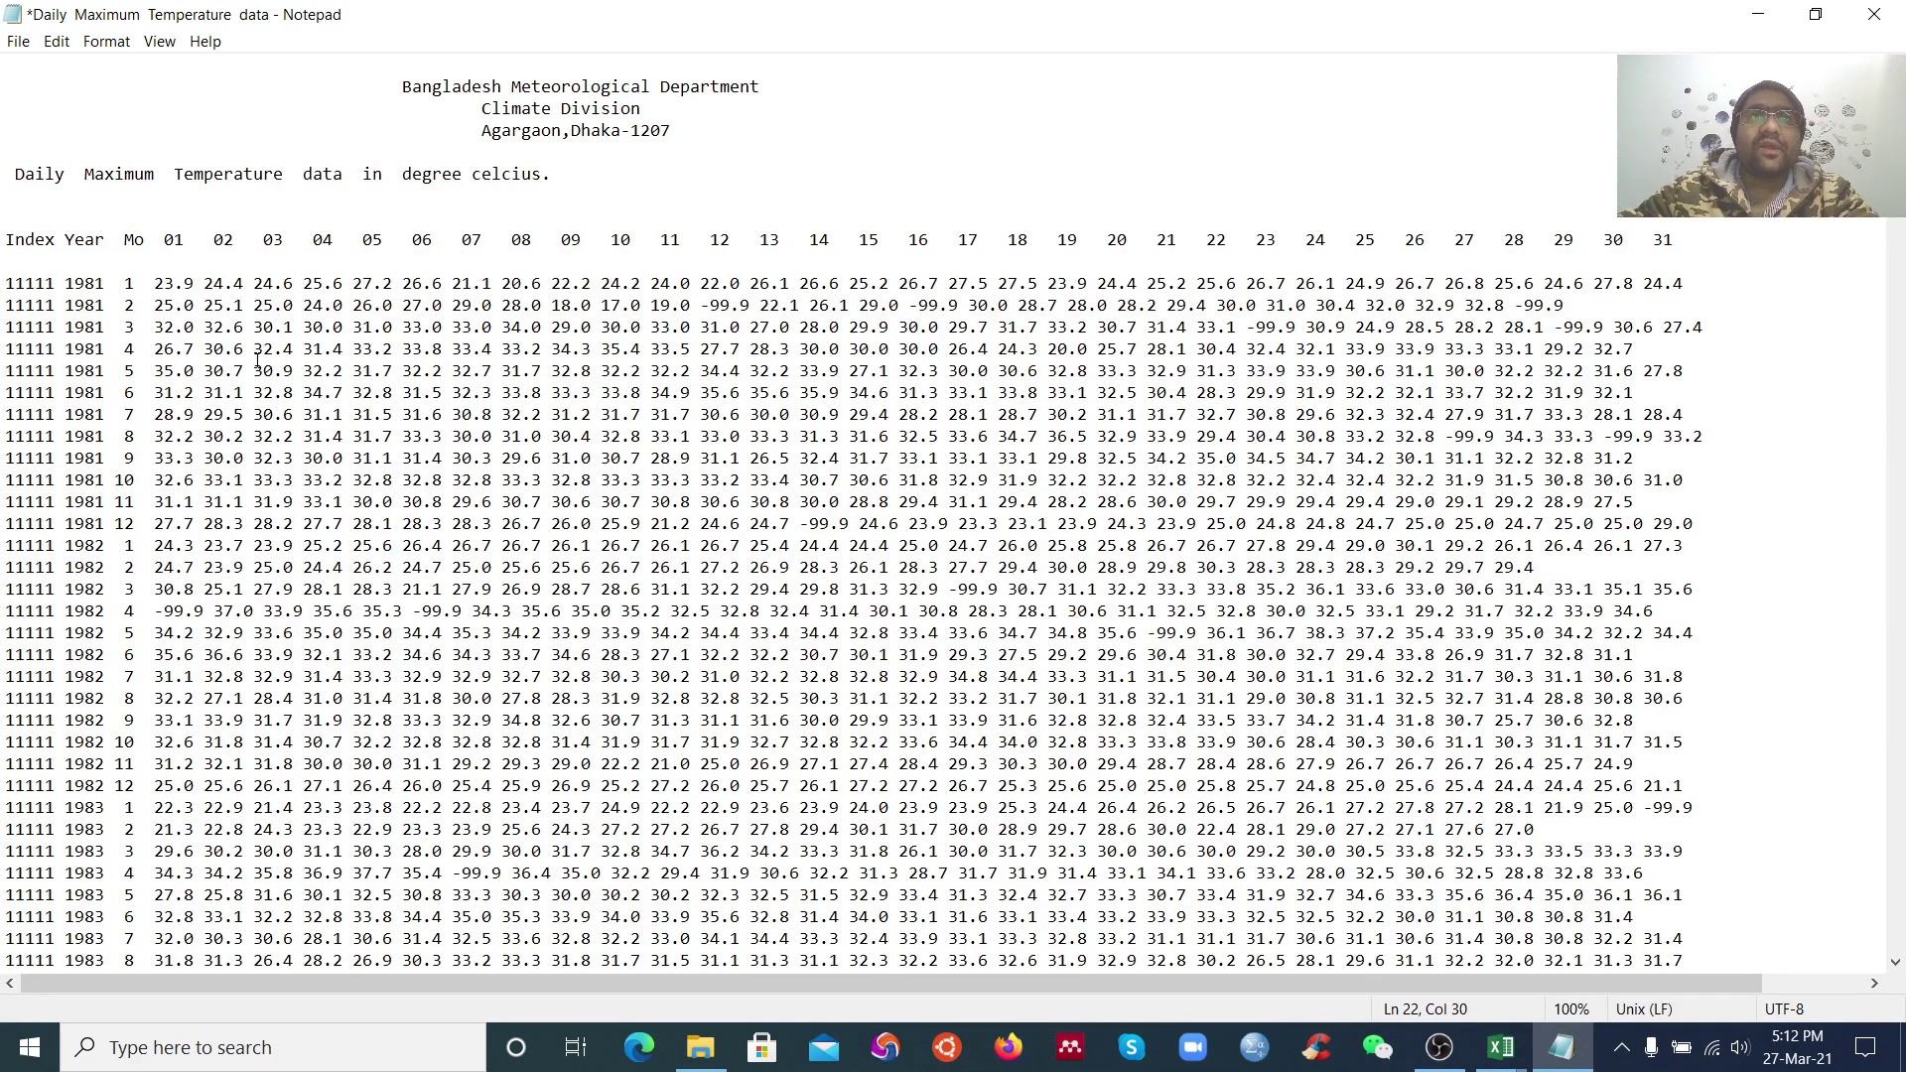
{"action": "left_click", "coordinate": [19, 41]}
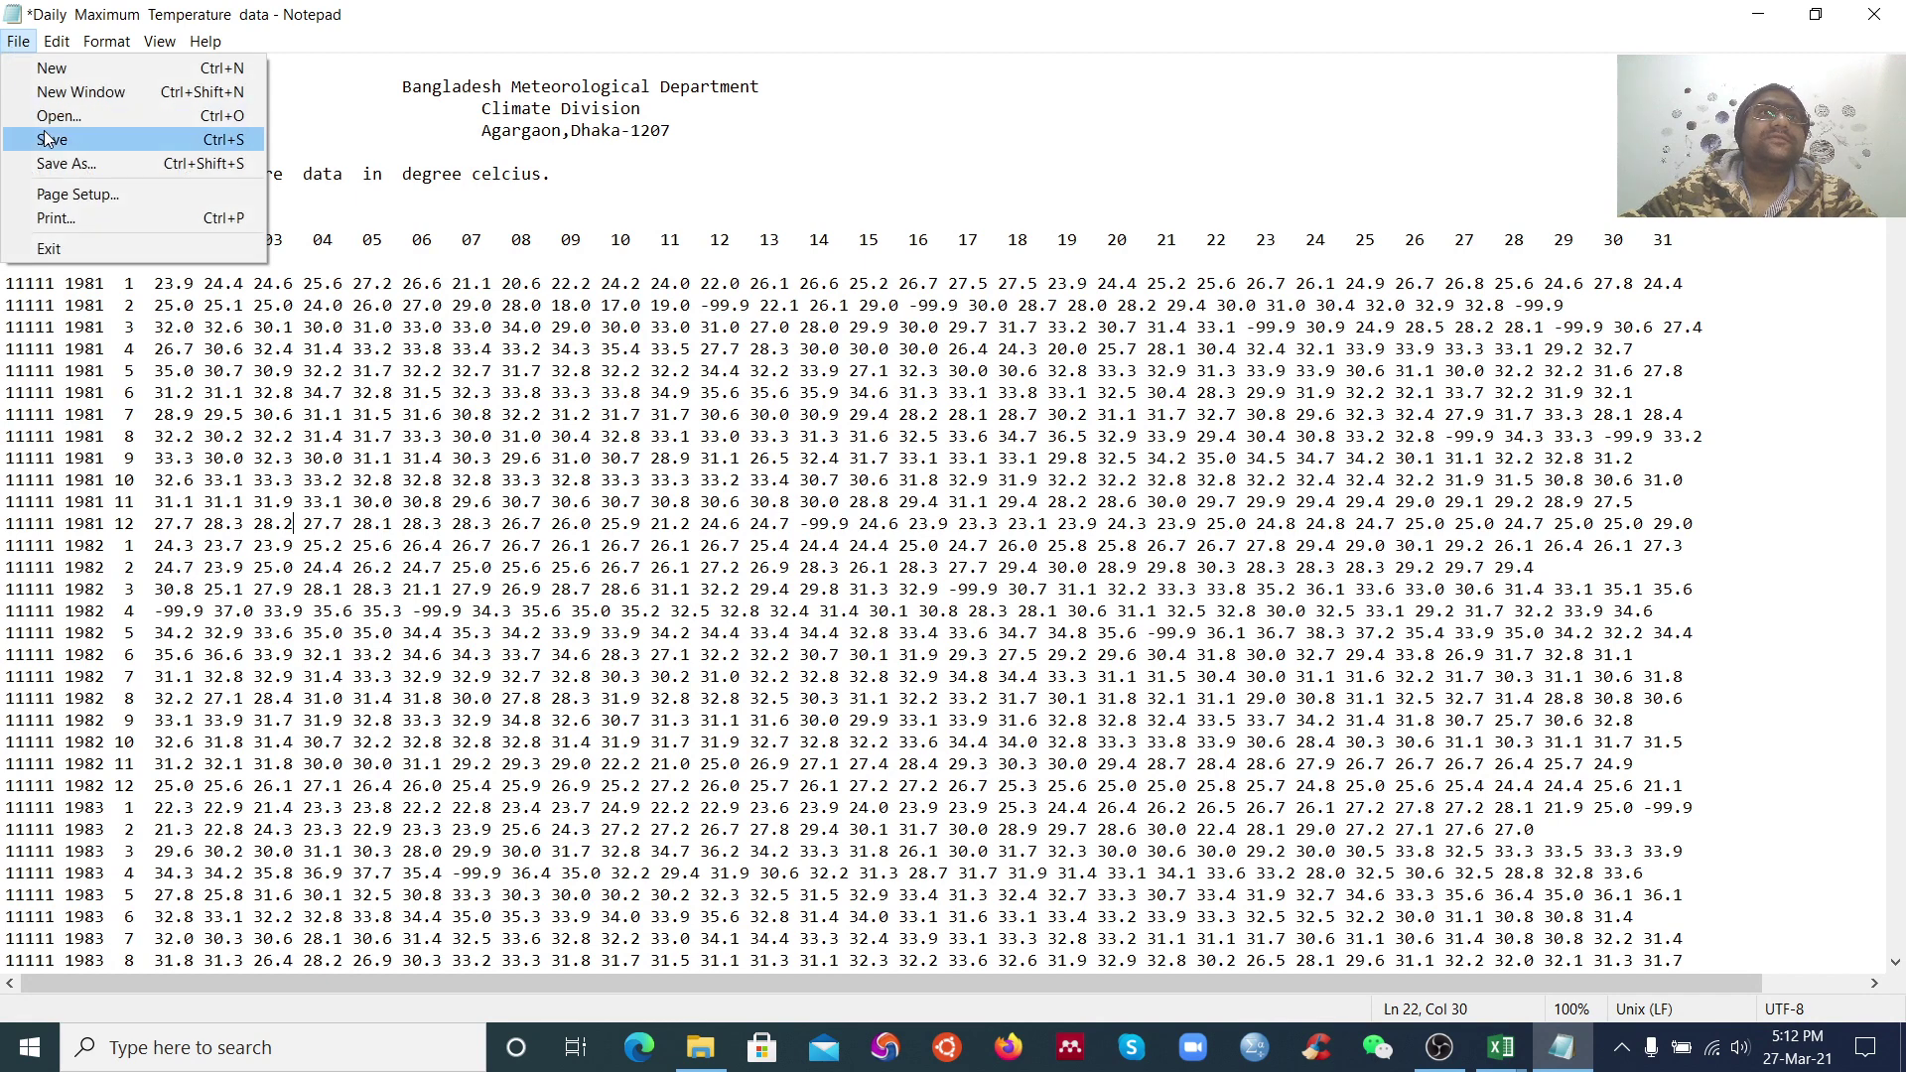
{"action": "left_click", "coordinate": [36, 137]}
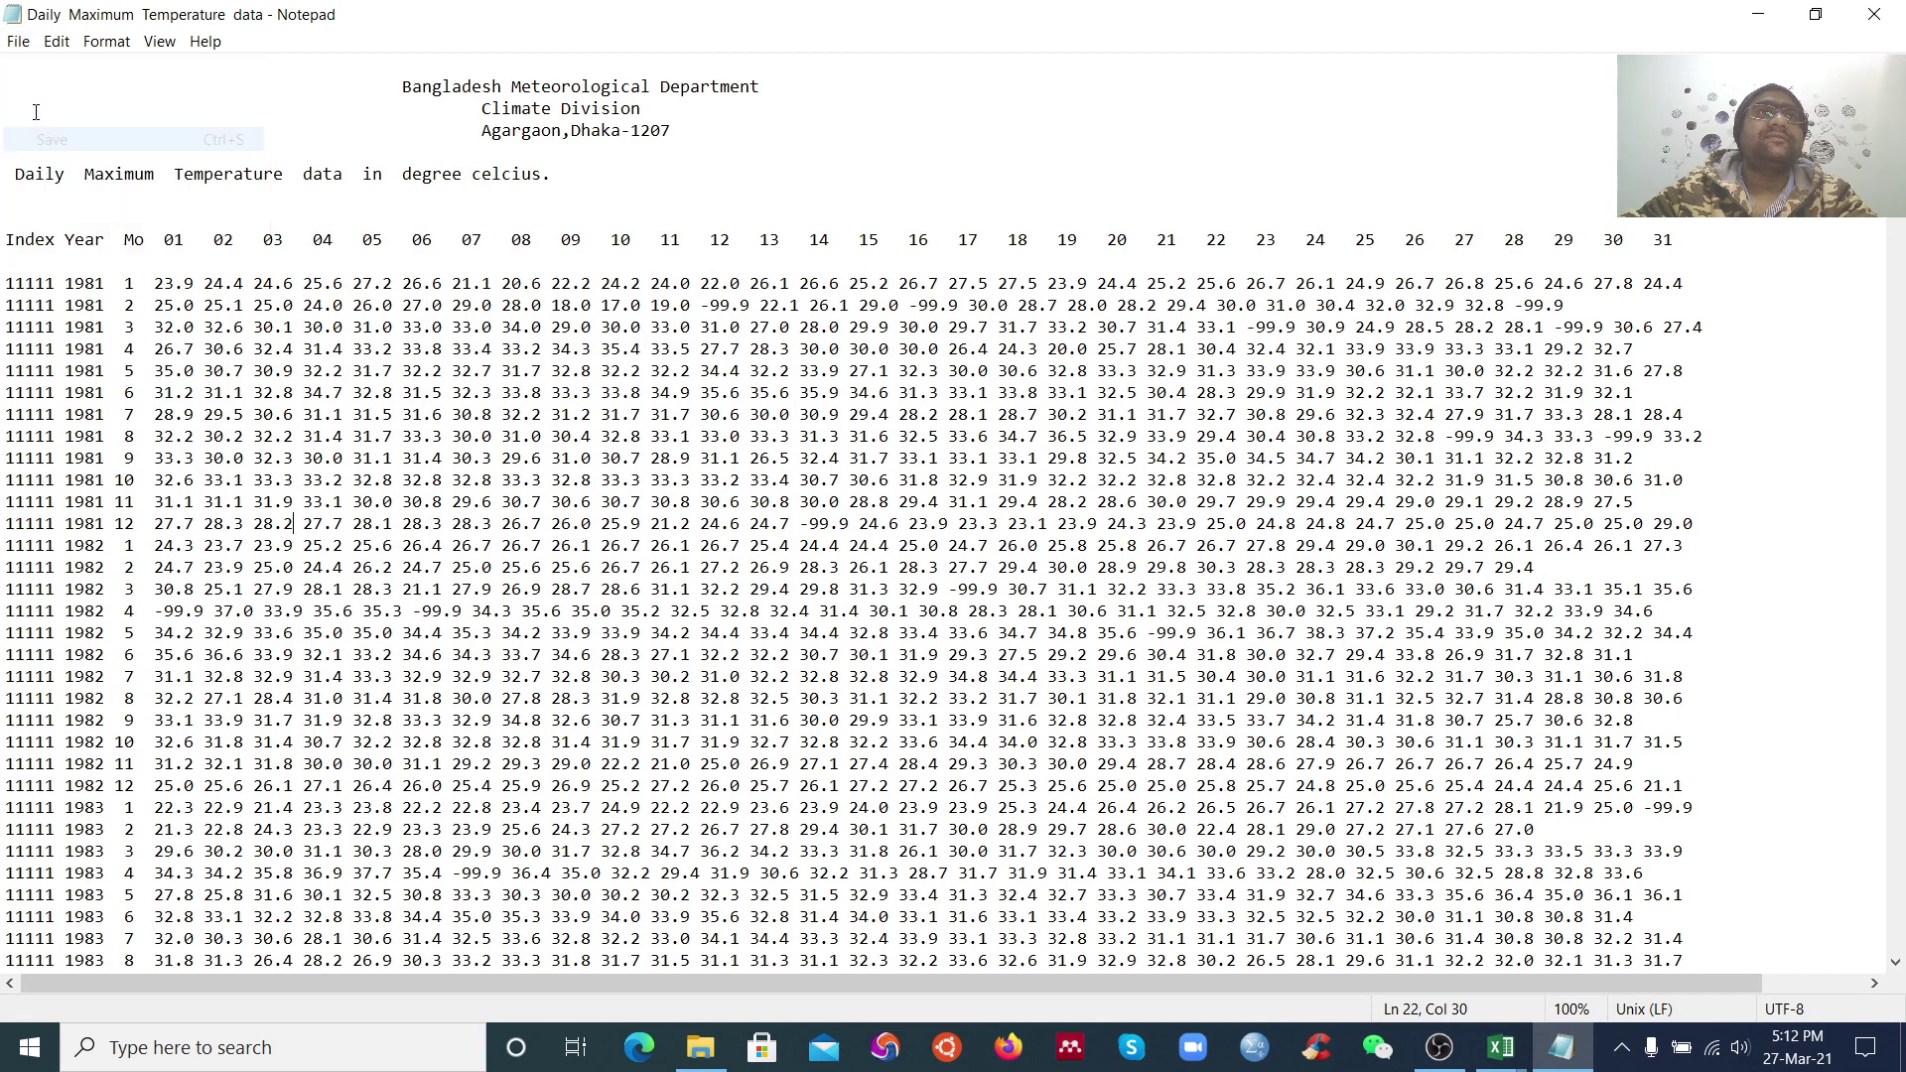
Minimize the text file and open the "daily maximum temp" workbook from the desktop in Excel
{"action": "left_click", "coordinate": [1763, 17]}
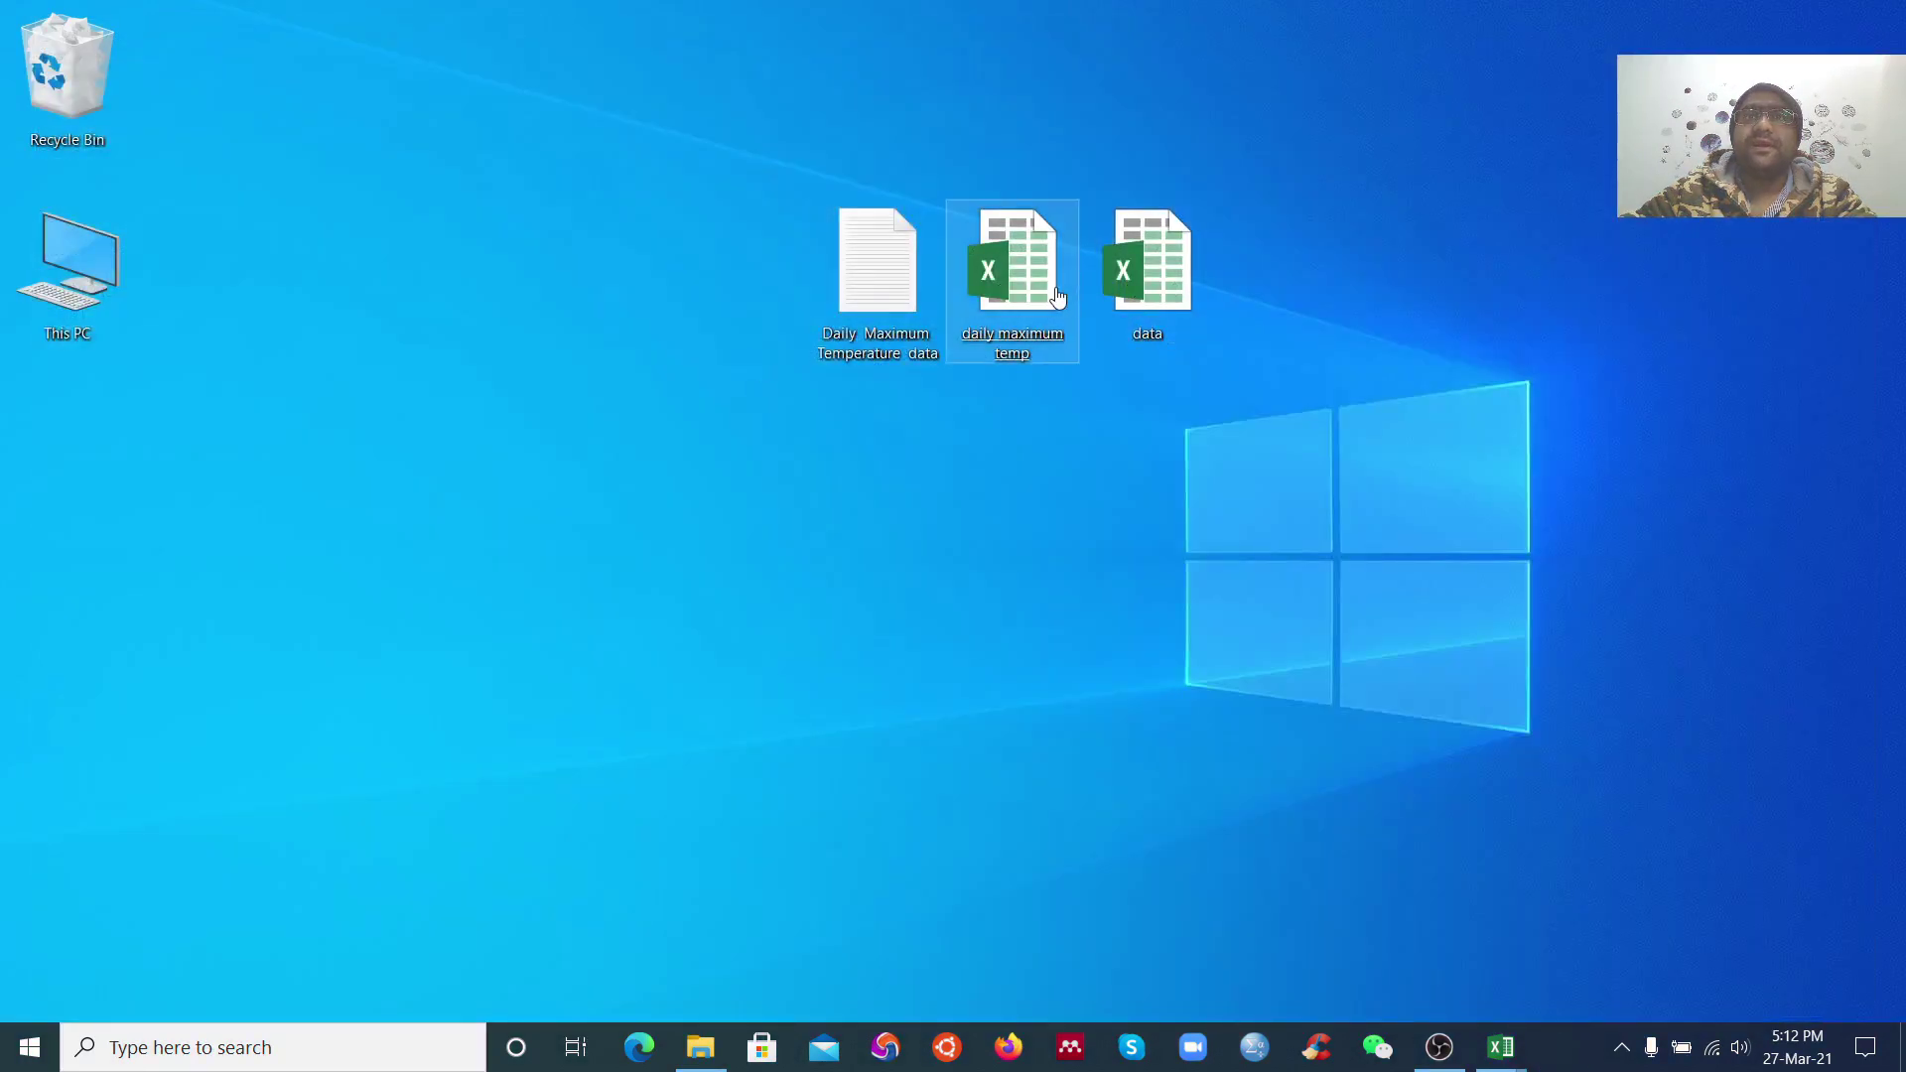
{"action": "double_click", "coordinate": [1054, 295]}
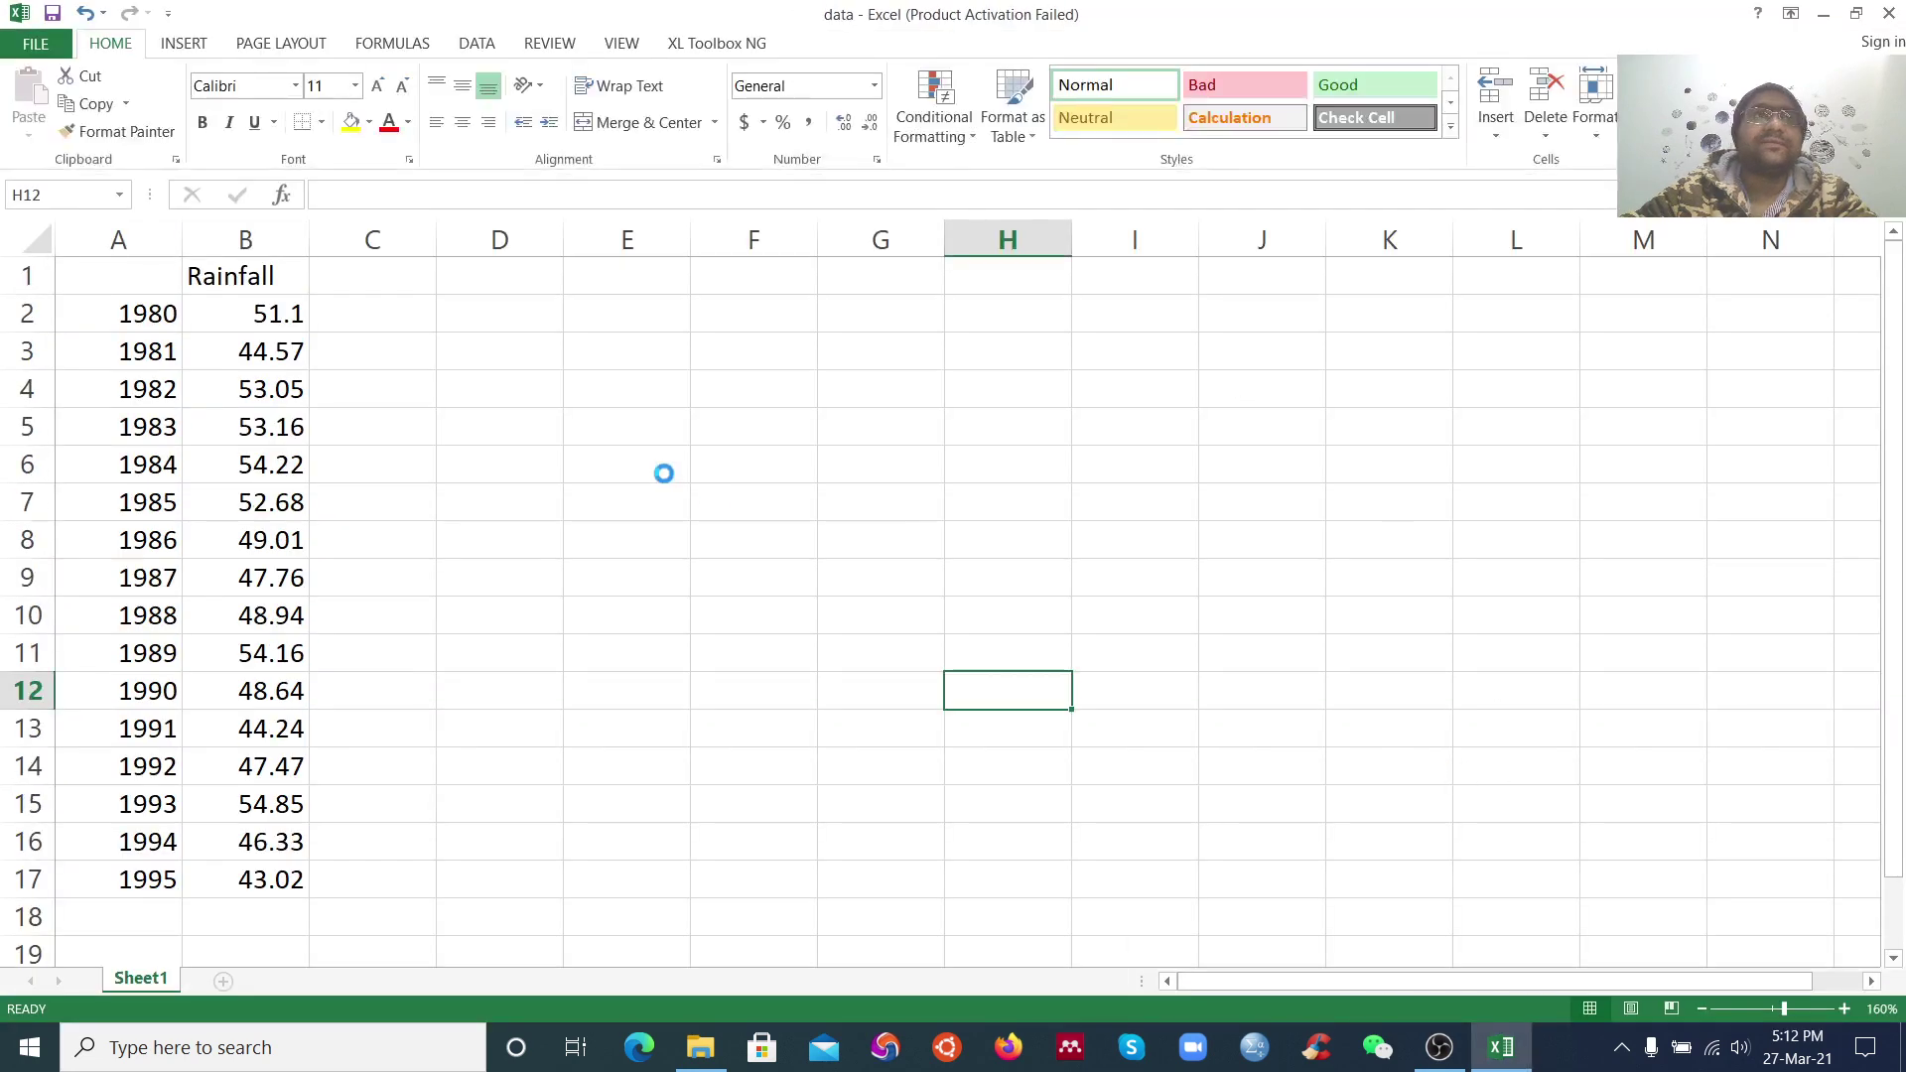
{"action": "left_click", "coordinate": [266, 319]}
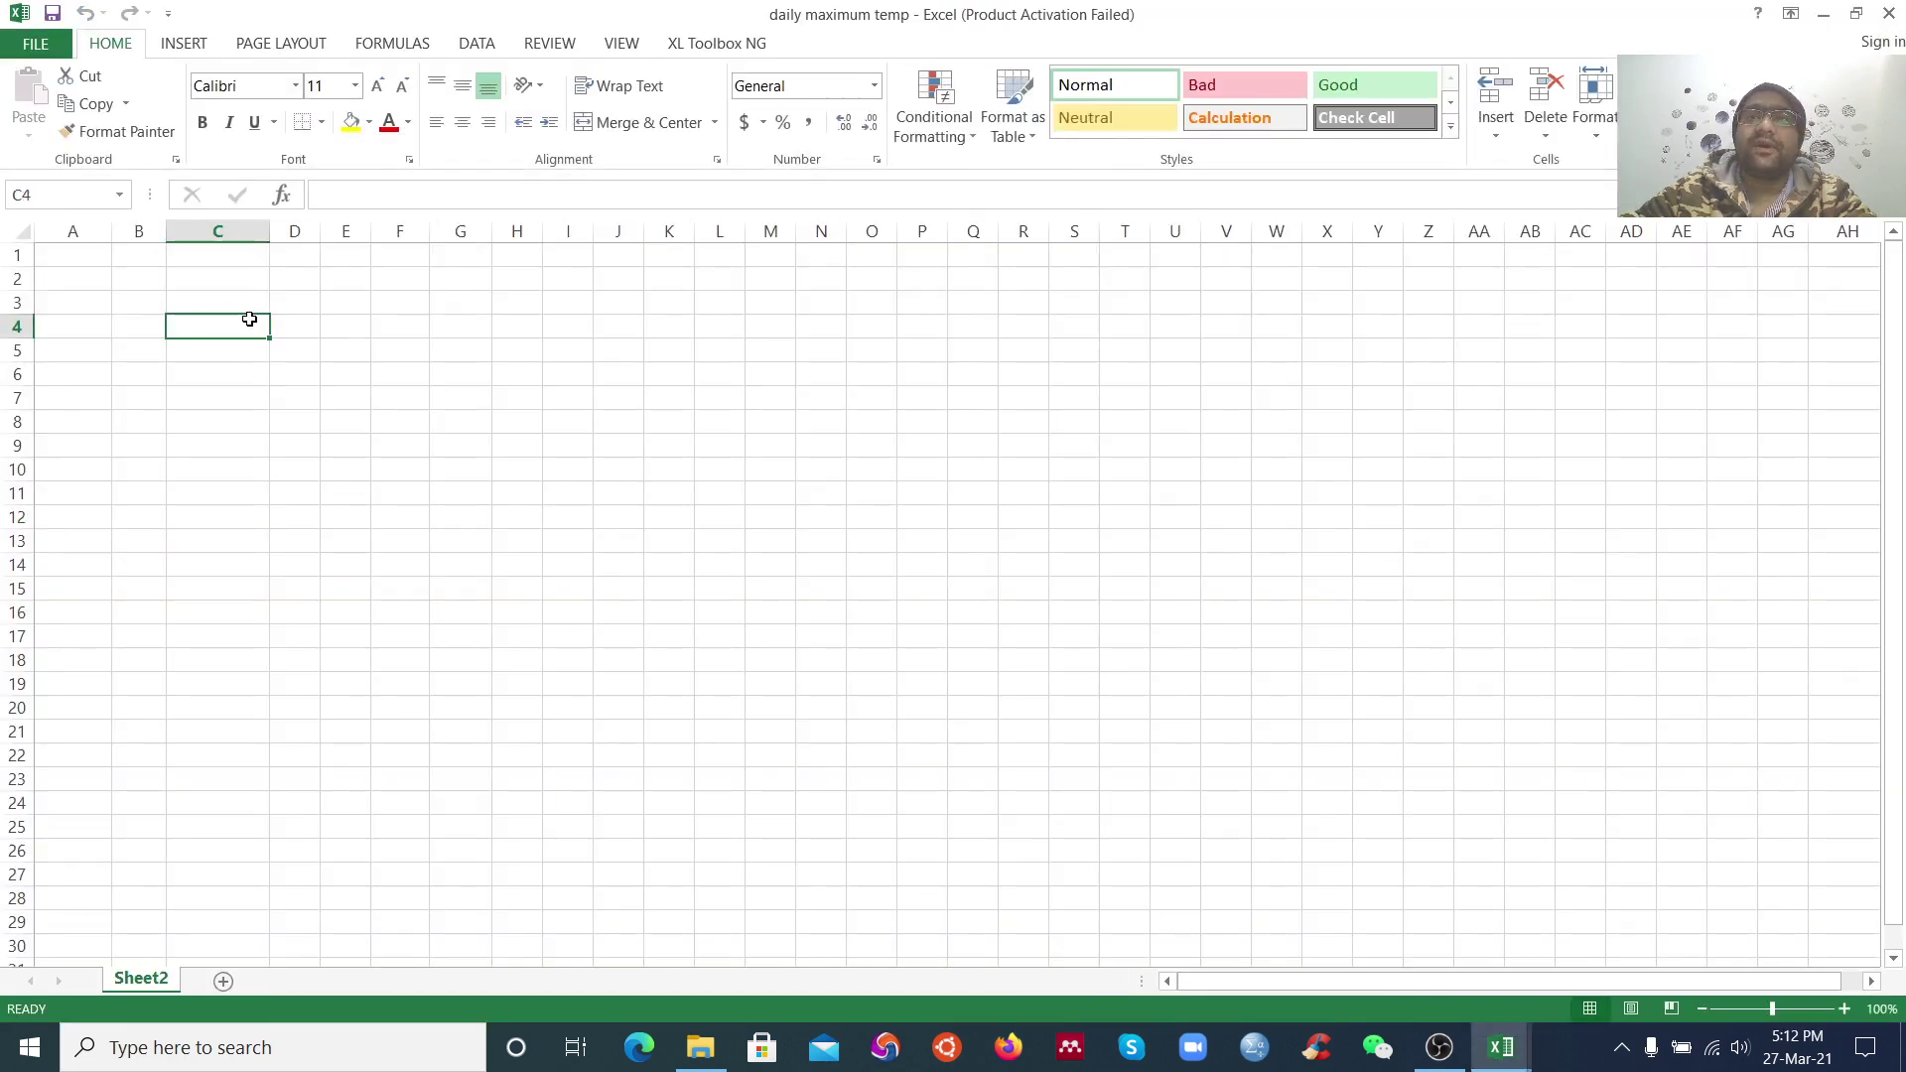
Start a text import of the "Daily Maximum Temperature data" file from the Desktop folder
{"action": "left_click", "coordinate": [477, 45]}
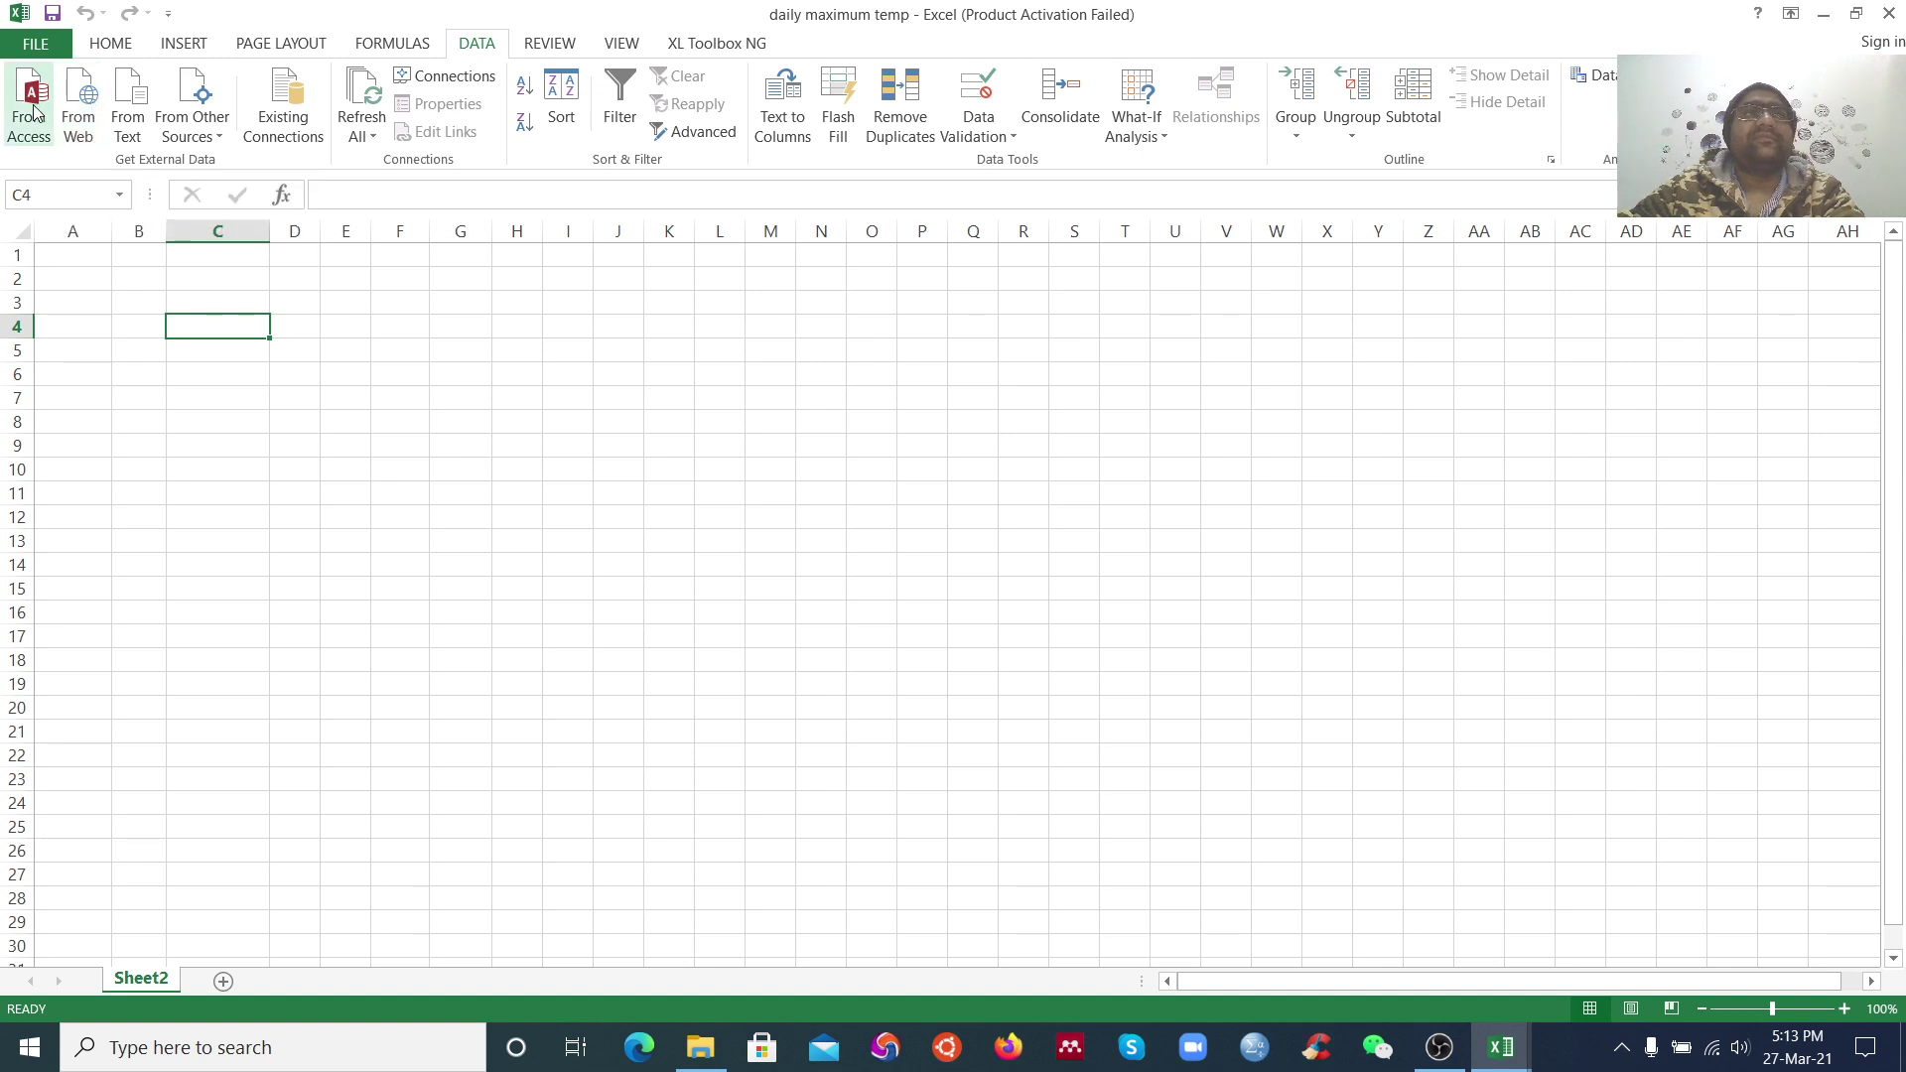
{"action": "left_click", "coordinate": [219, 145]}
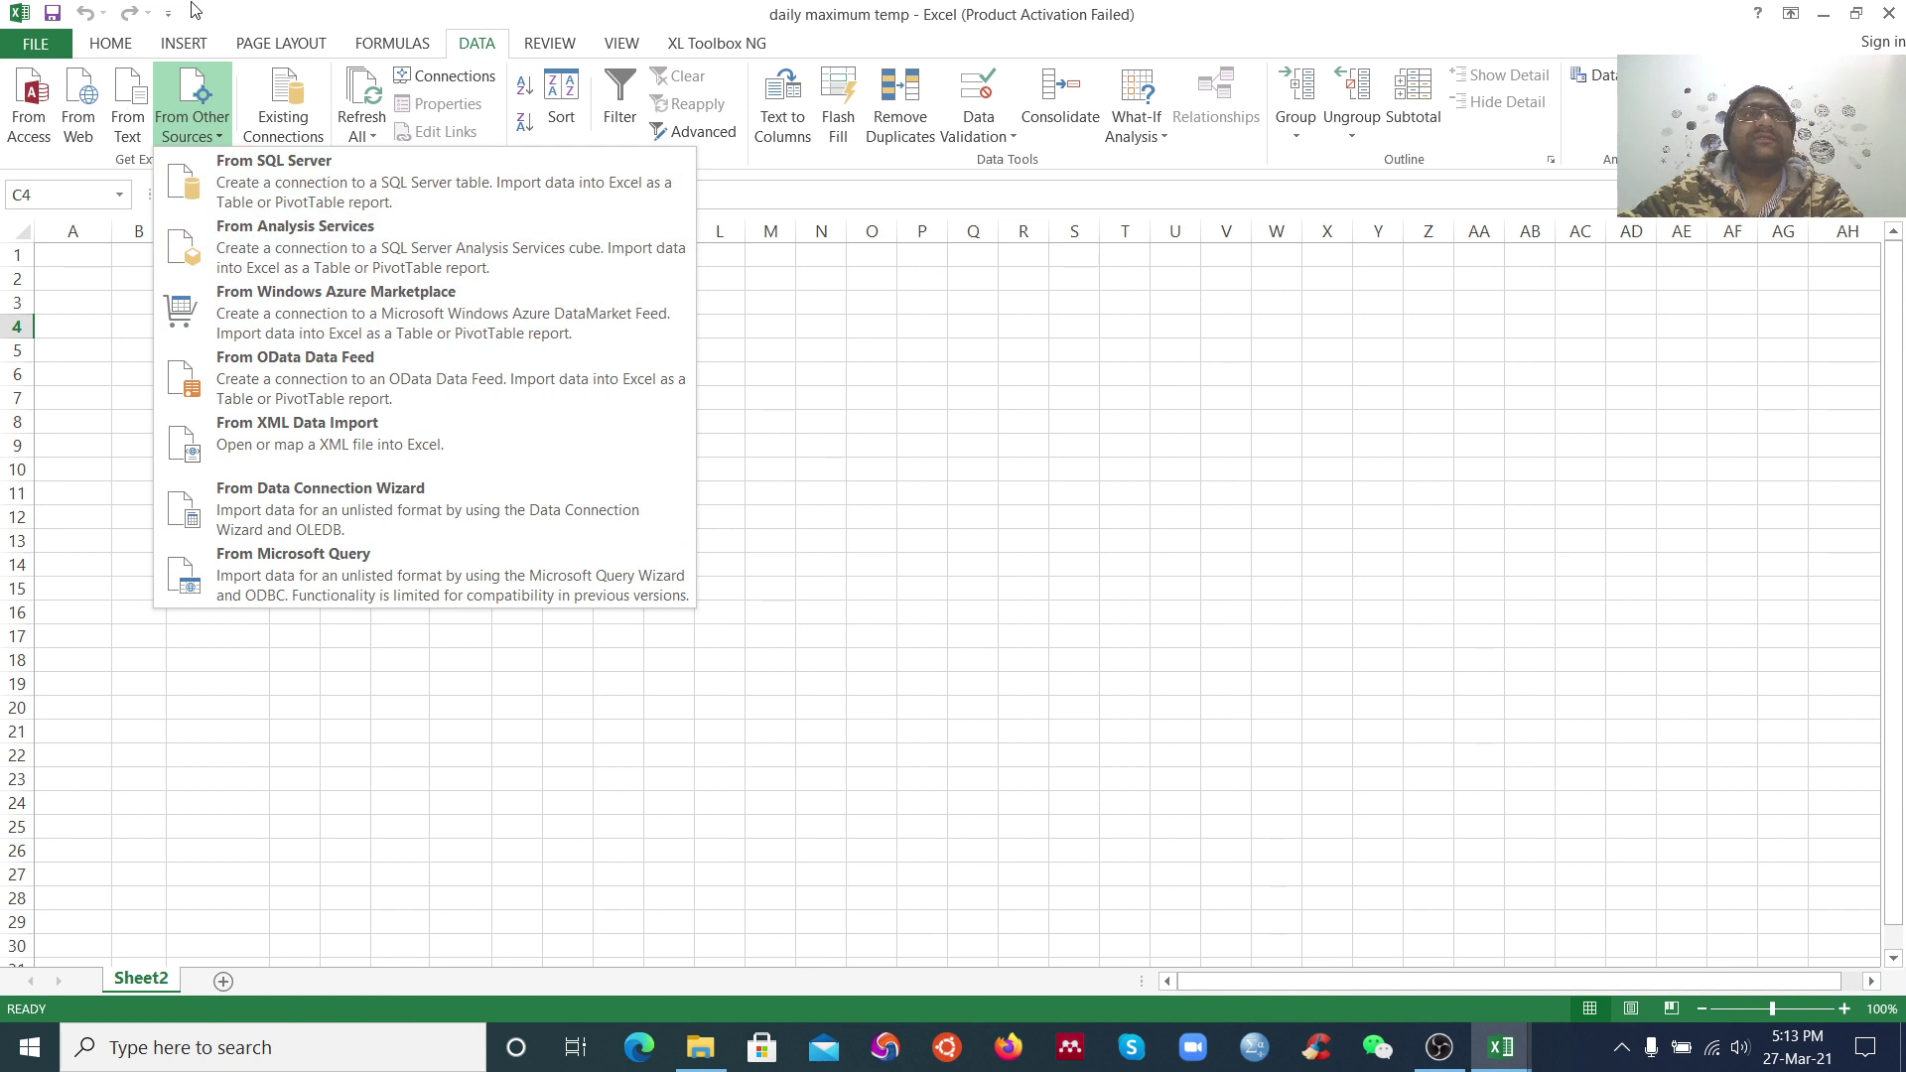
{"action": "left_click", "coordinate": [169, 99]}
{"action": "left_click", "coordinate": [136, 136]}
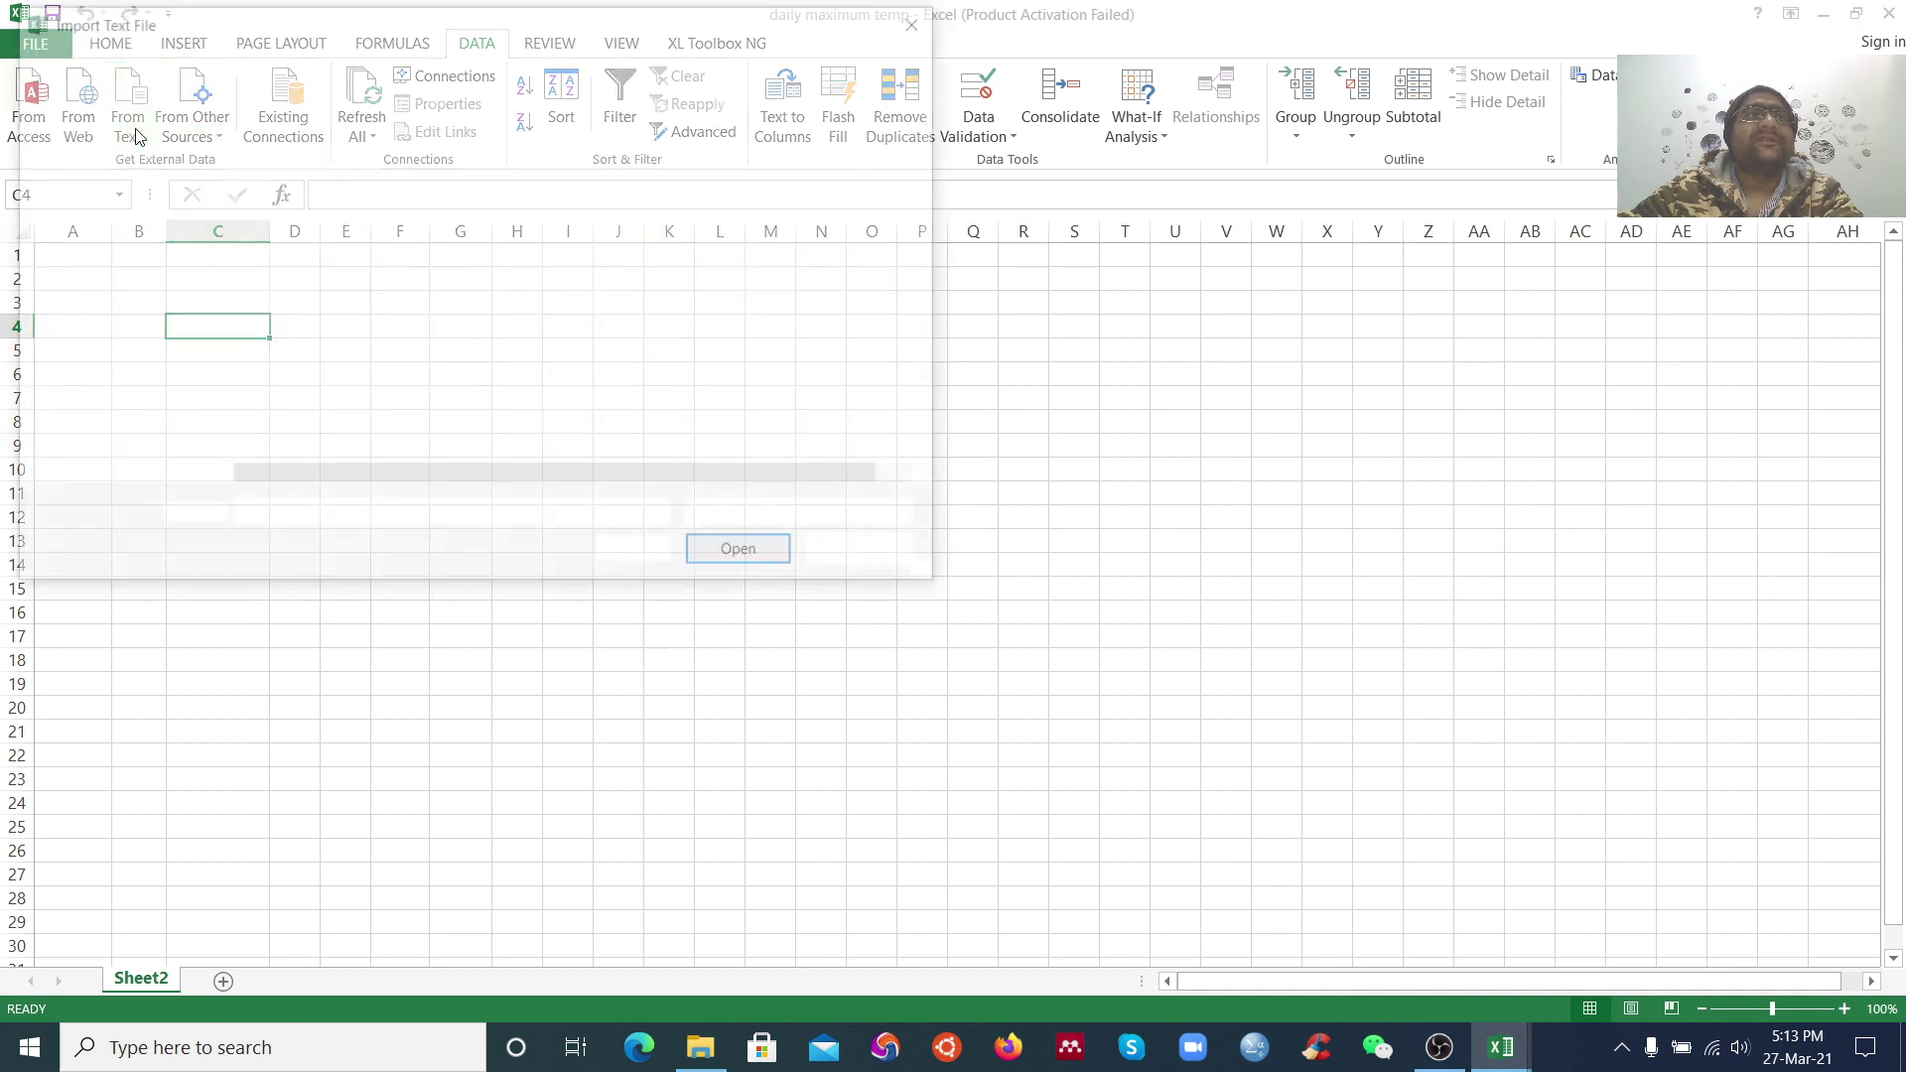
{"action": "left_click_drag", "start_coordinate": [193, 288], "coordinate": [192, 235]}
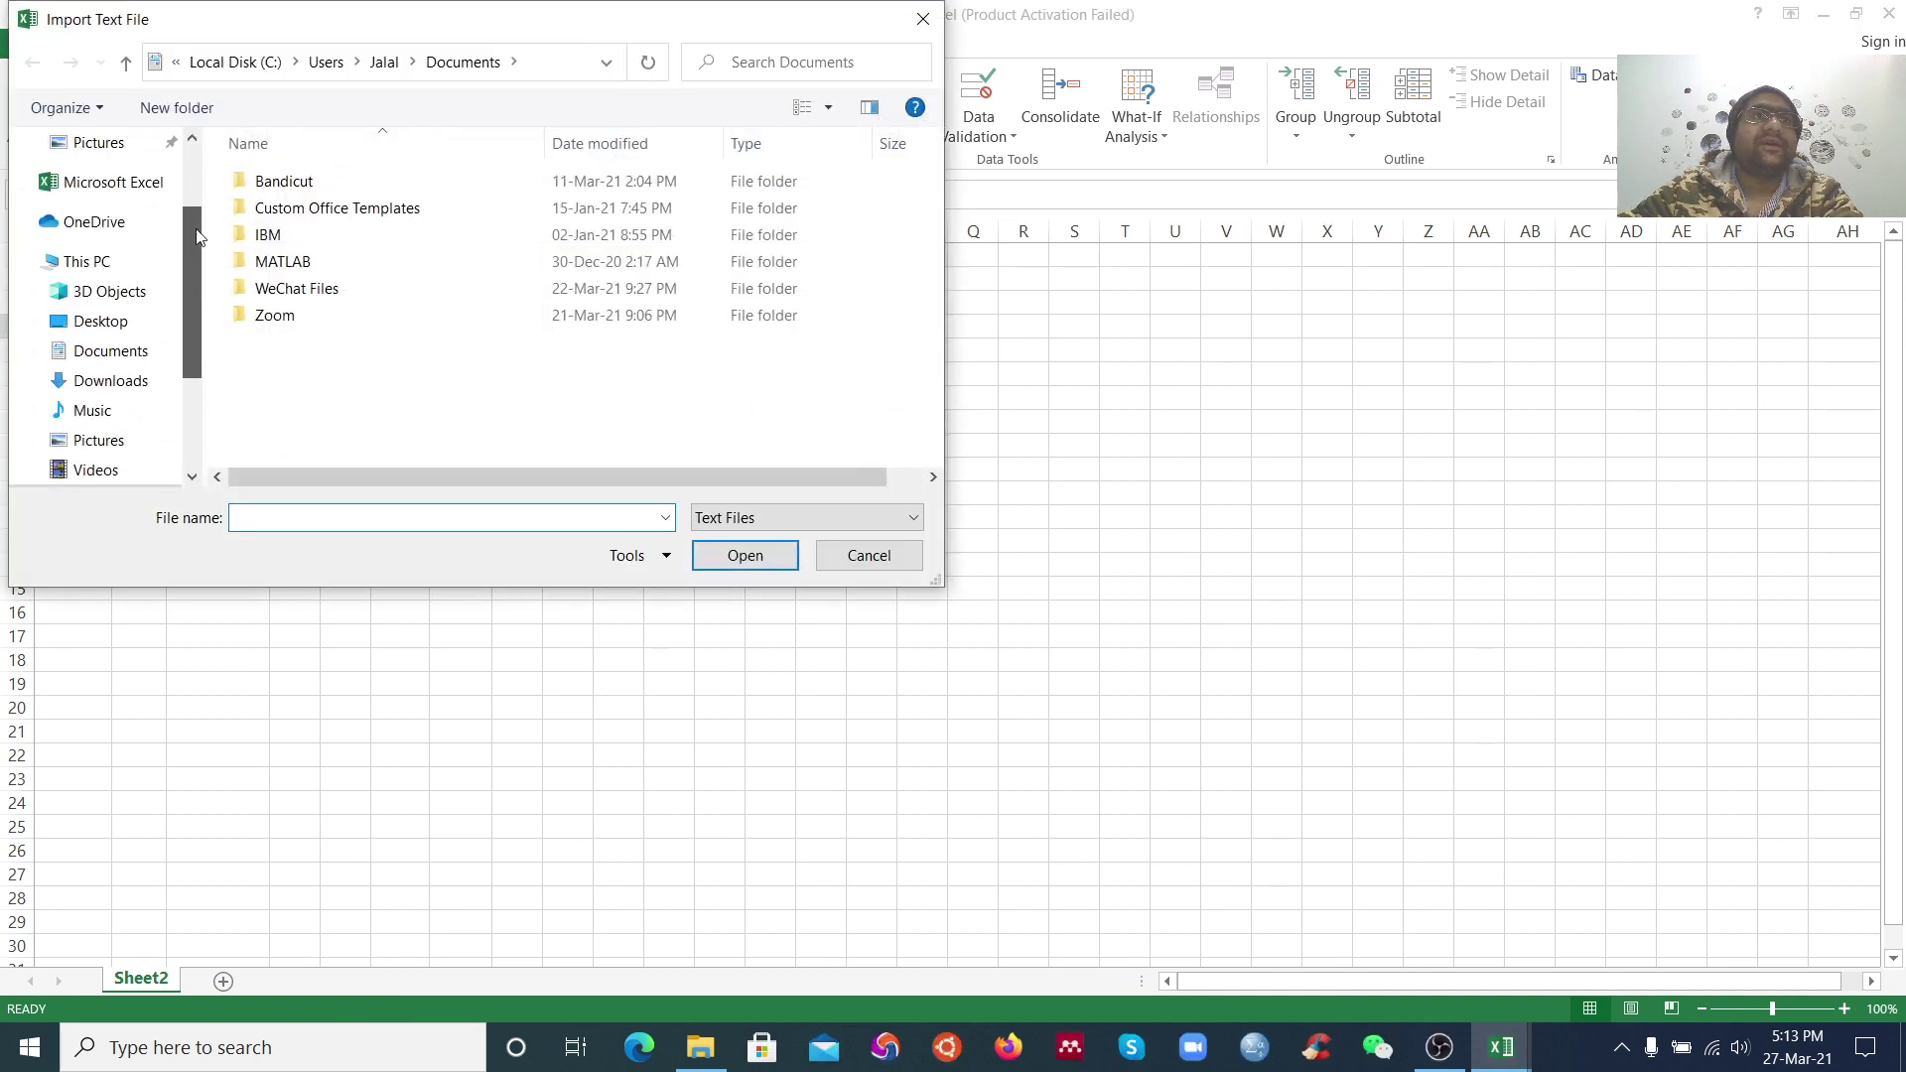
{"action": "left_click", "coordinate": [114, 320]}
{"action": "double_click", "coordinate": [373, 185]}
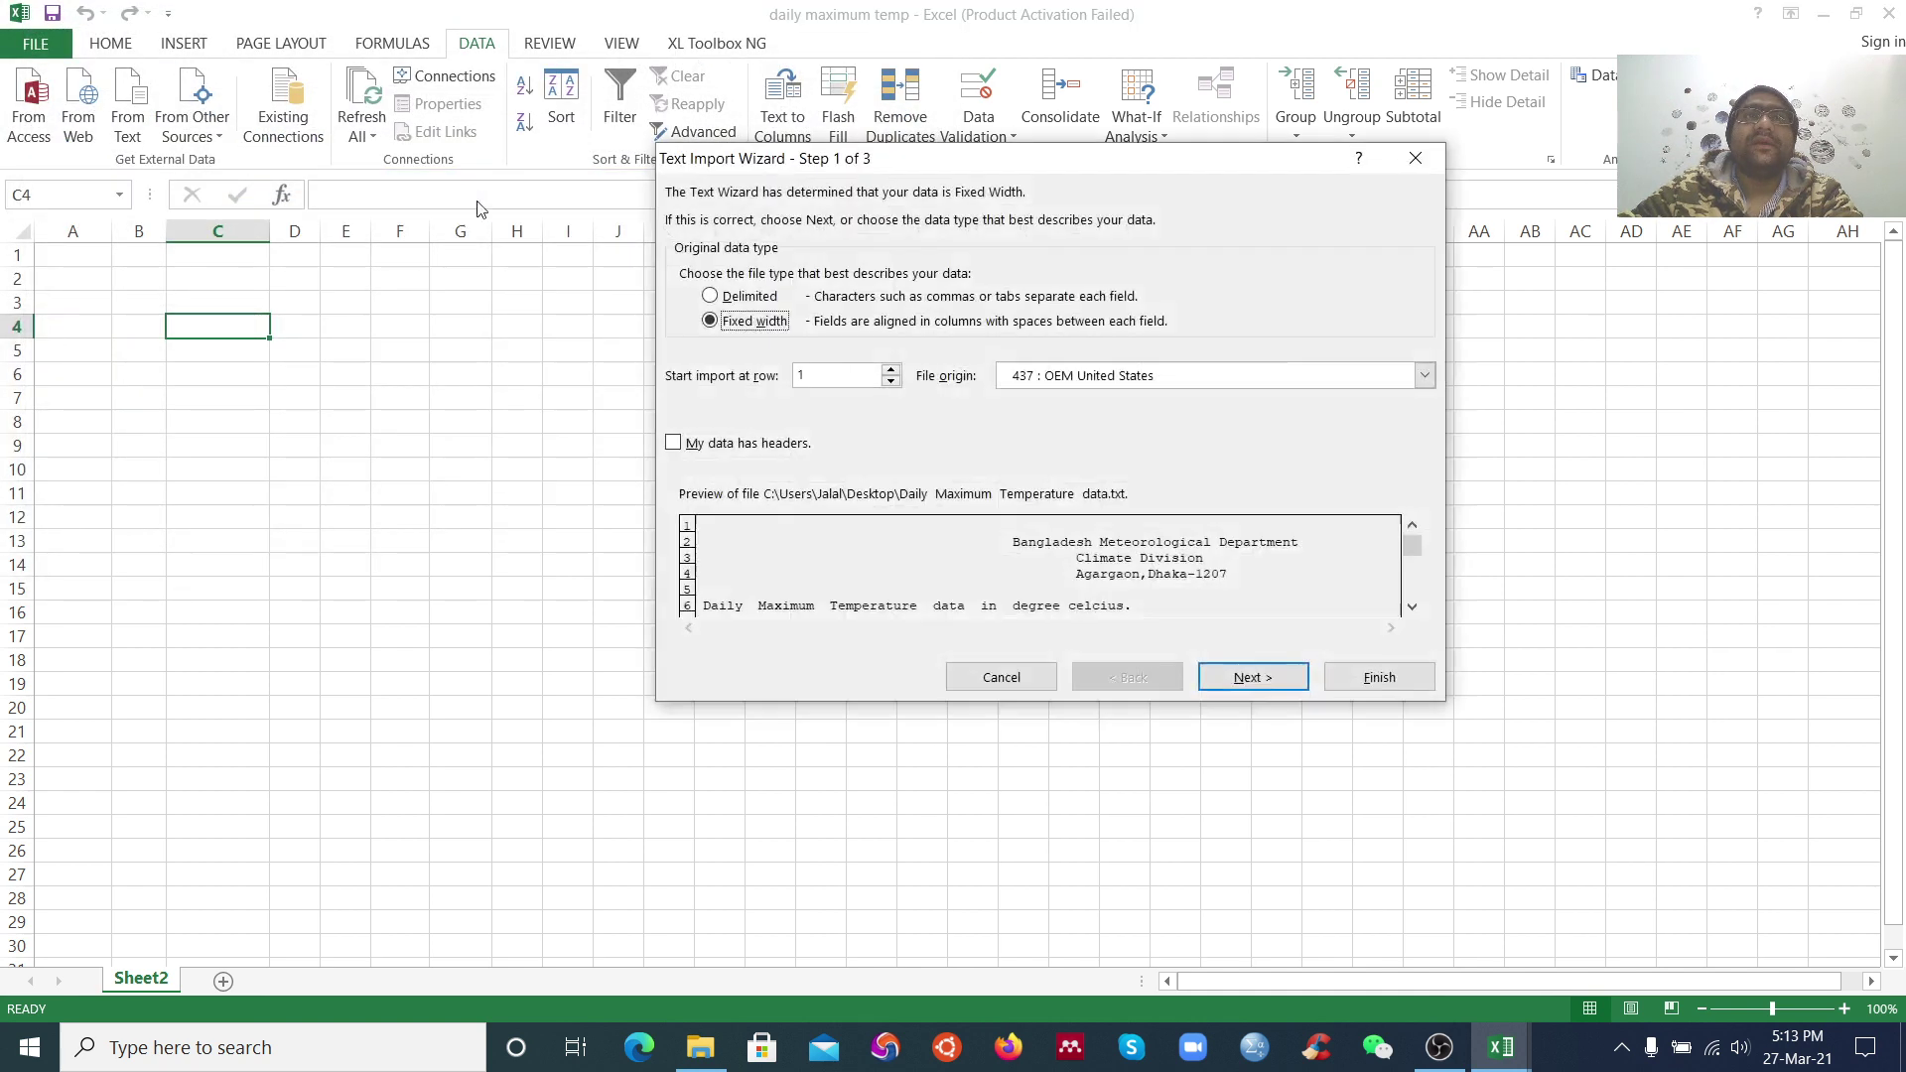
Set the import to Delimited with Tab and Space delimiters, keep the General column format, and finish the wizard
{"action": "left_click", "coordinate": [766, 305]}
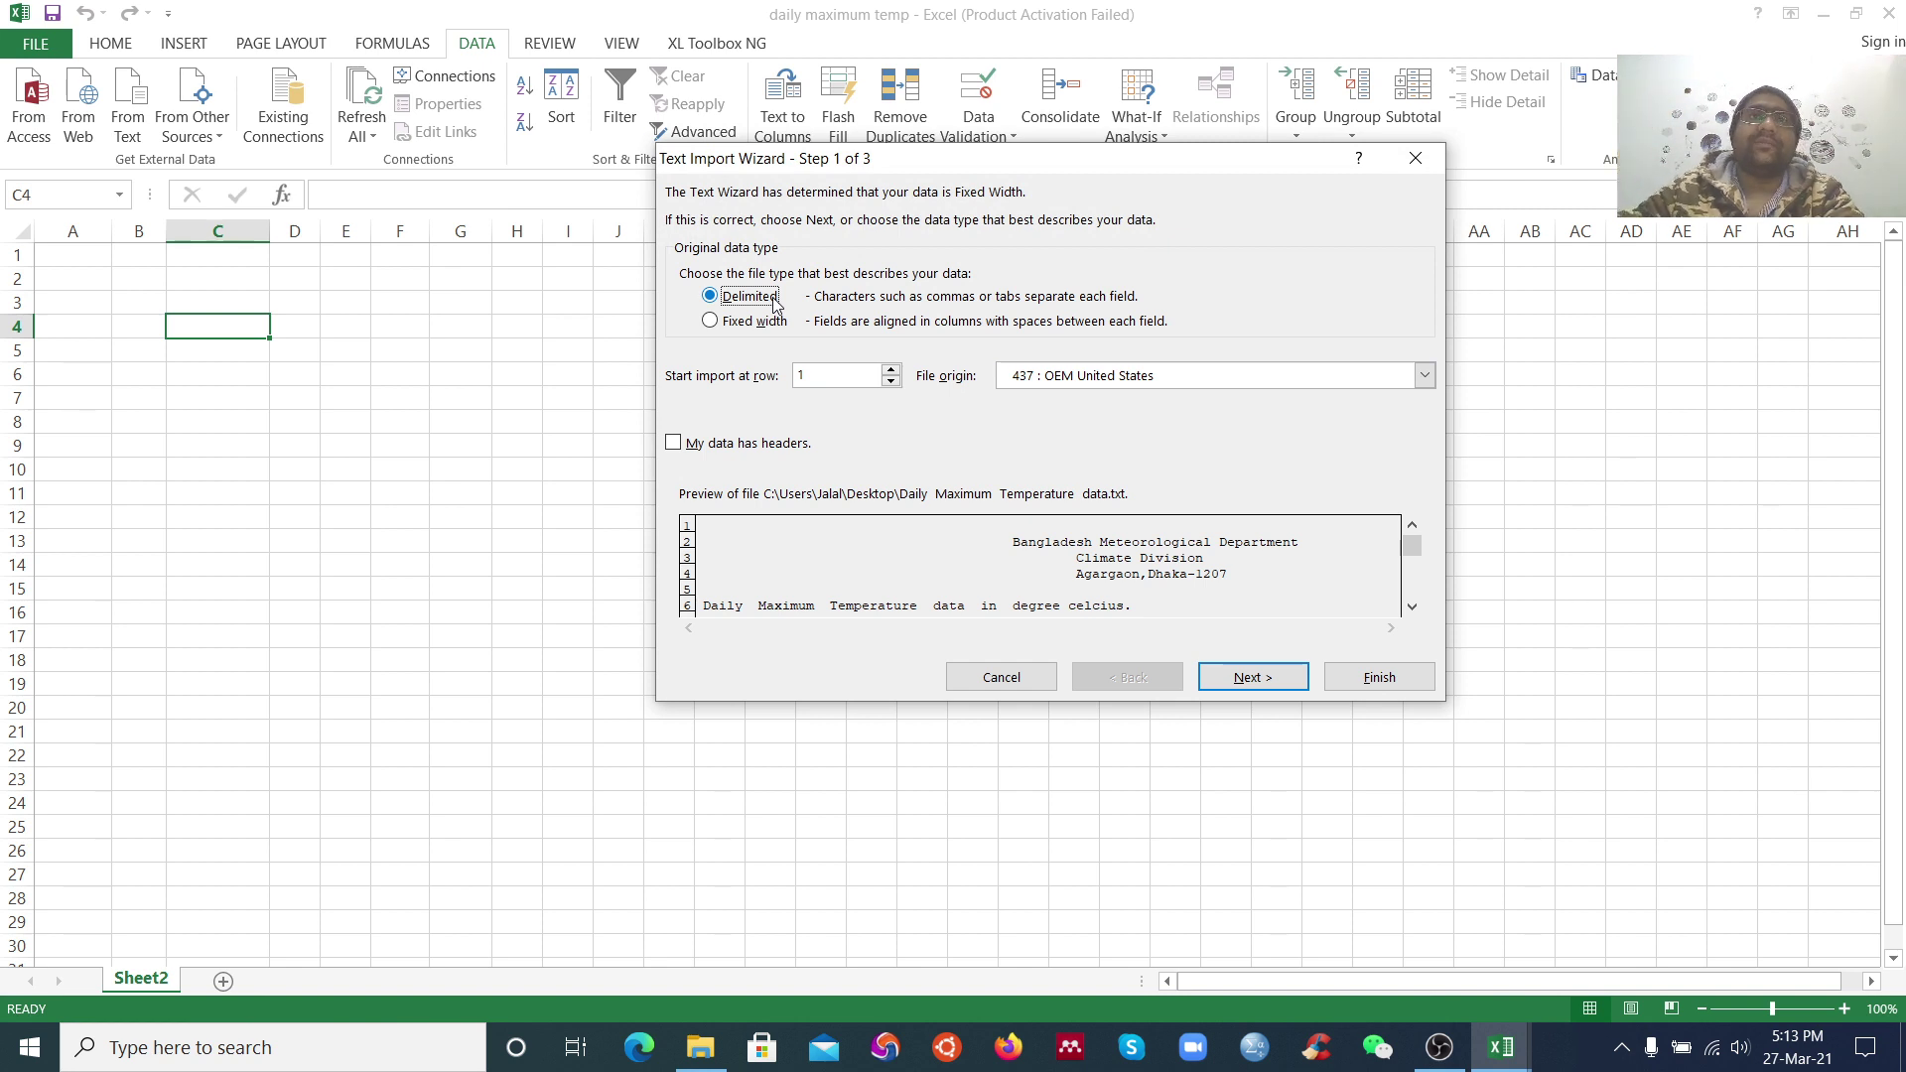
{"action": "left_click", "coordinate": [1246, 678]}
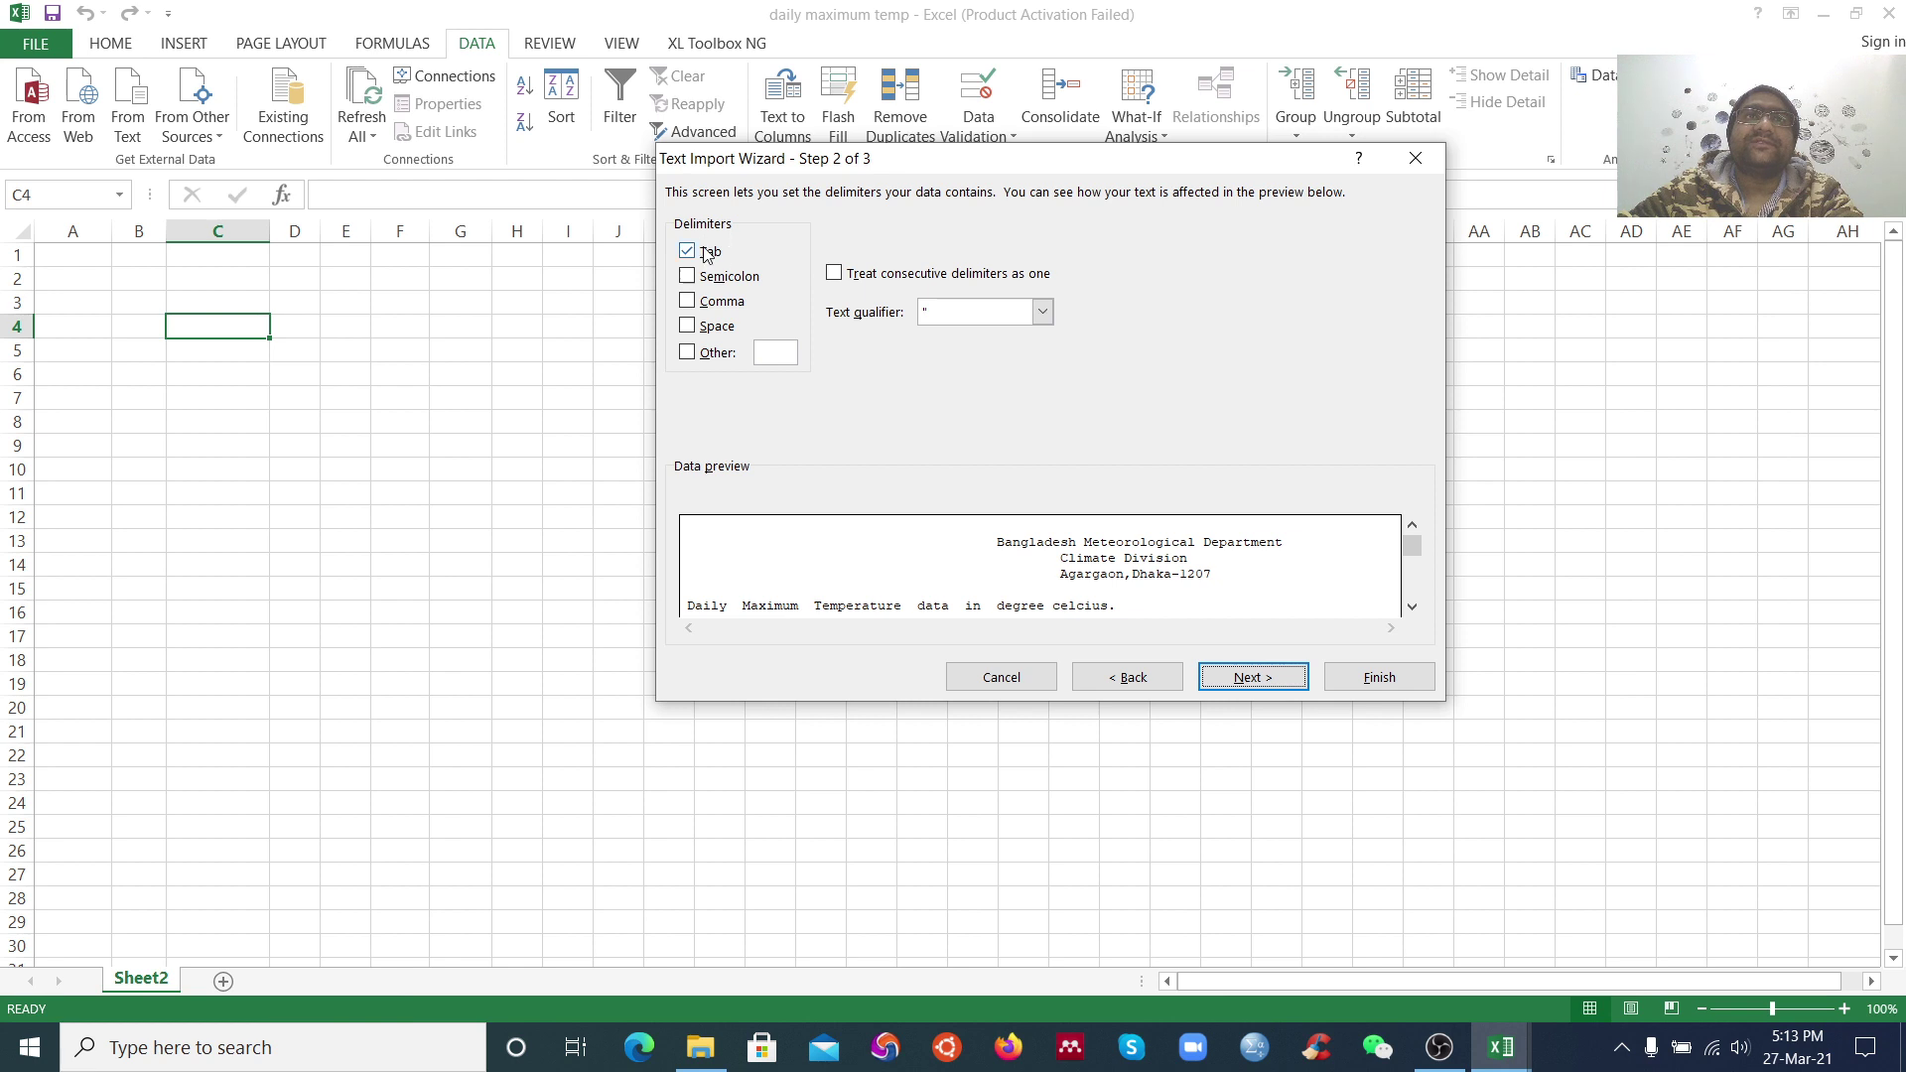
{"action": "left_click", "coordinate": [695, 327]}
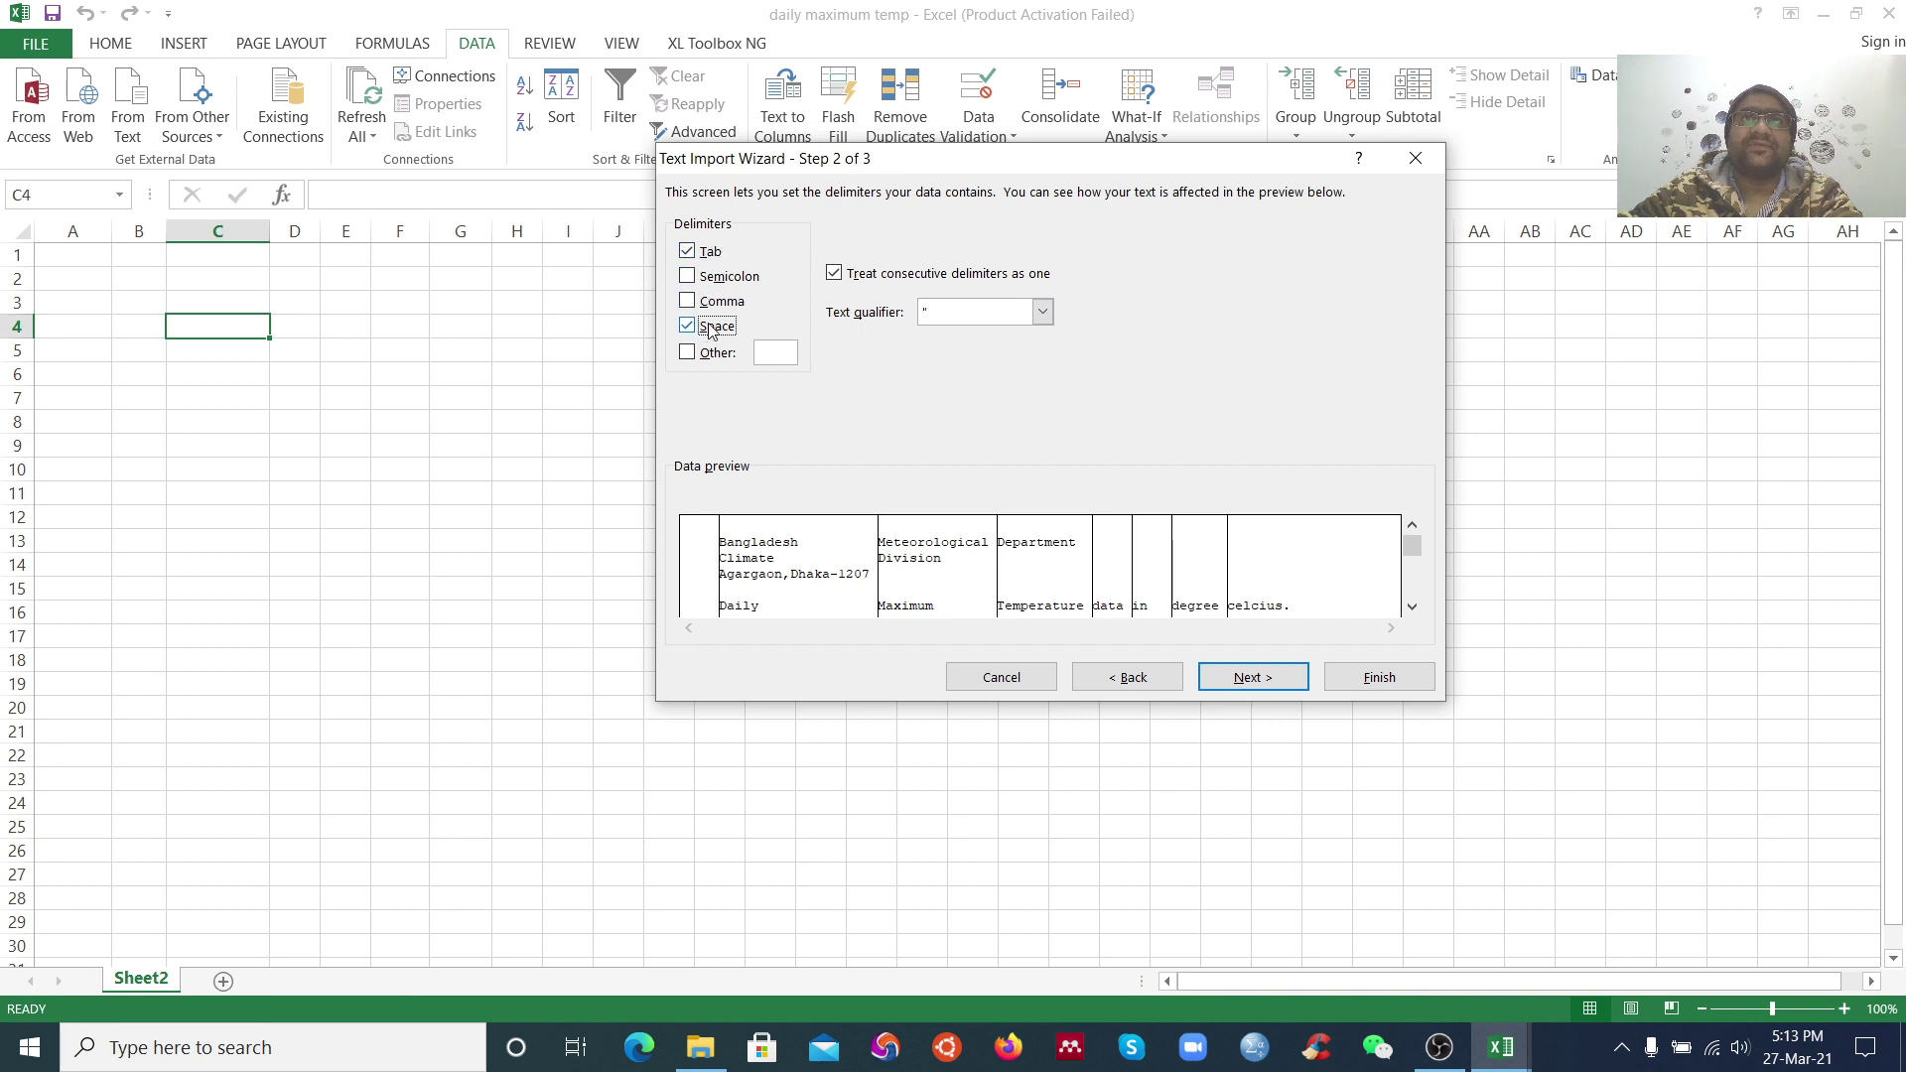
{"action": "left_click", "coordinate": [1246, 676]}
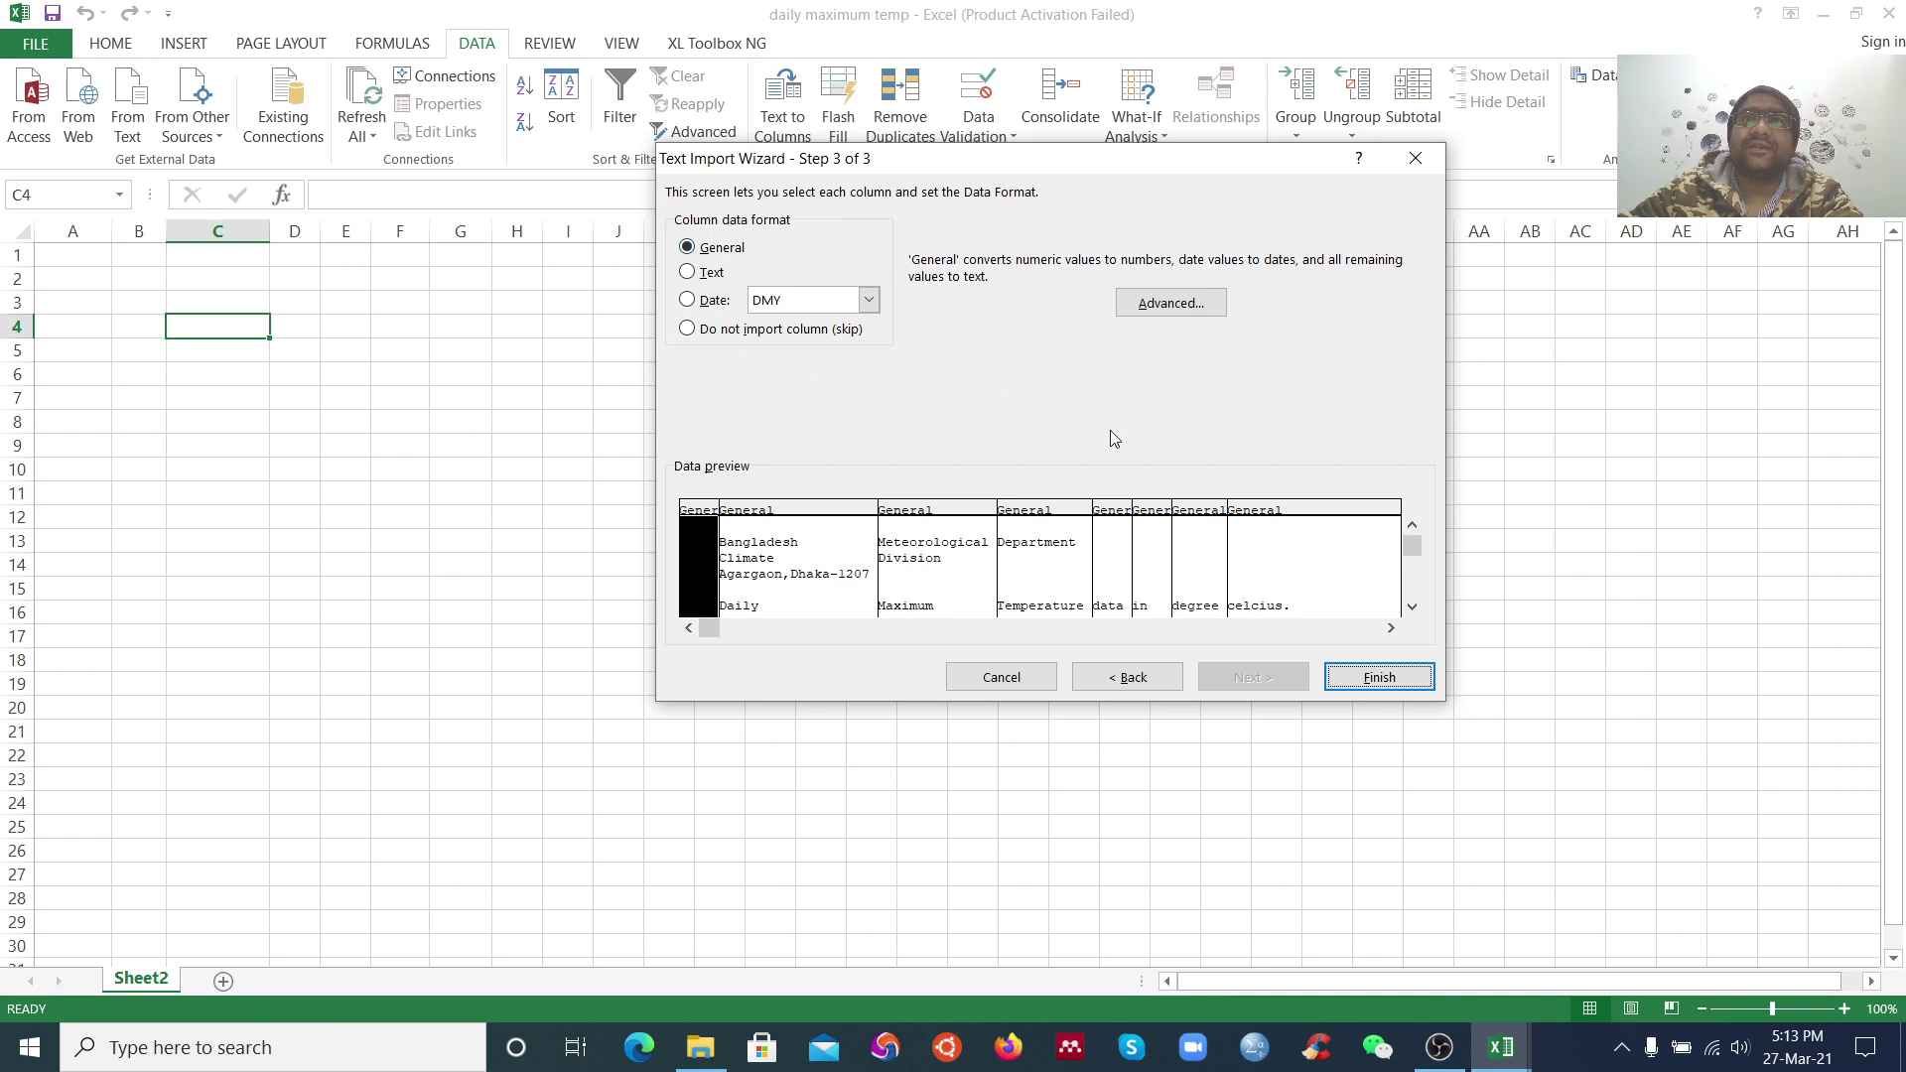
{"action": "left_click", "coordinate": [1376, 679]}
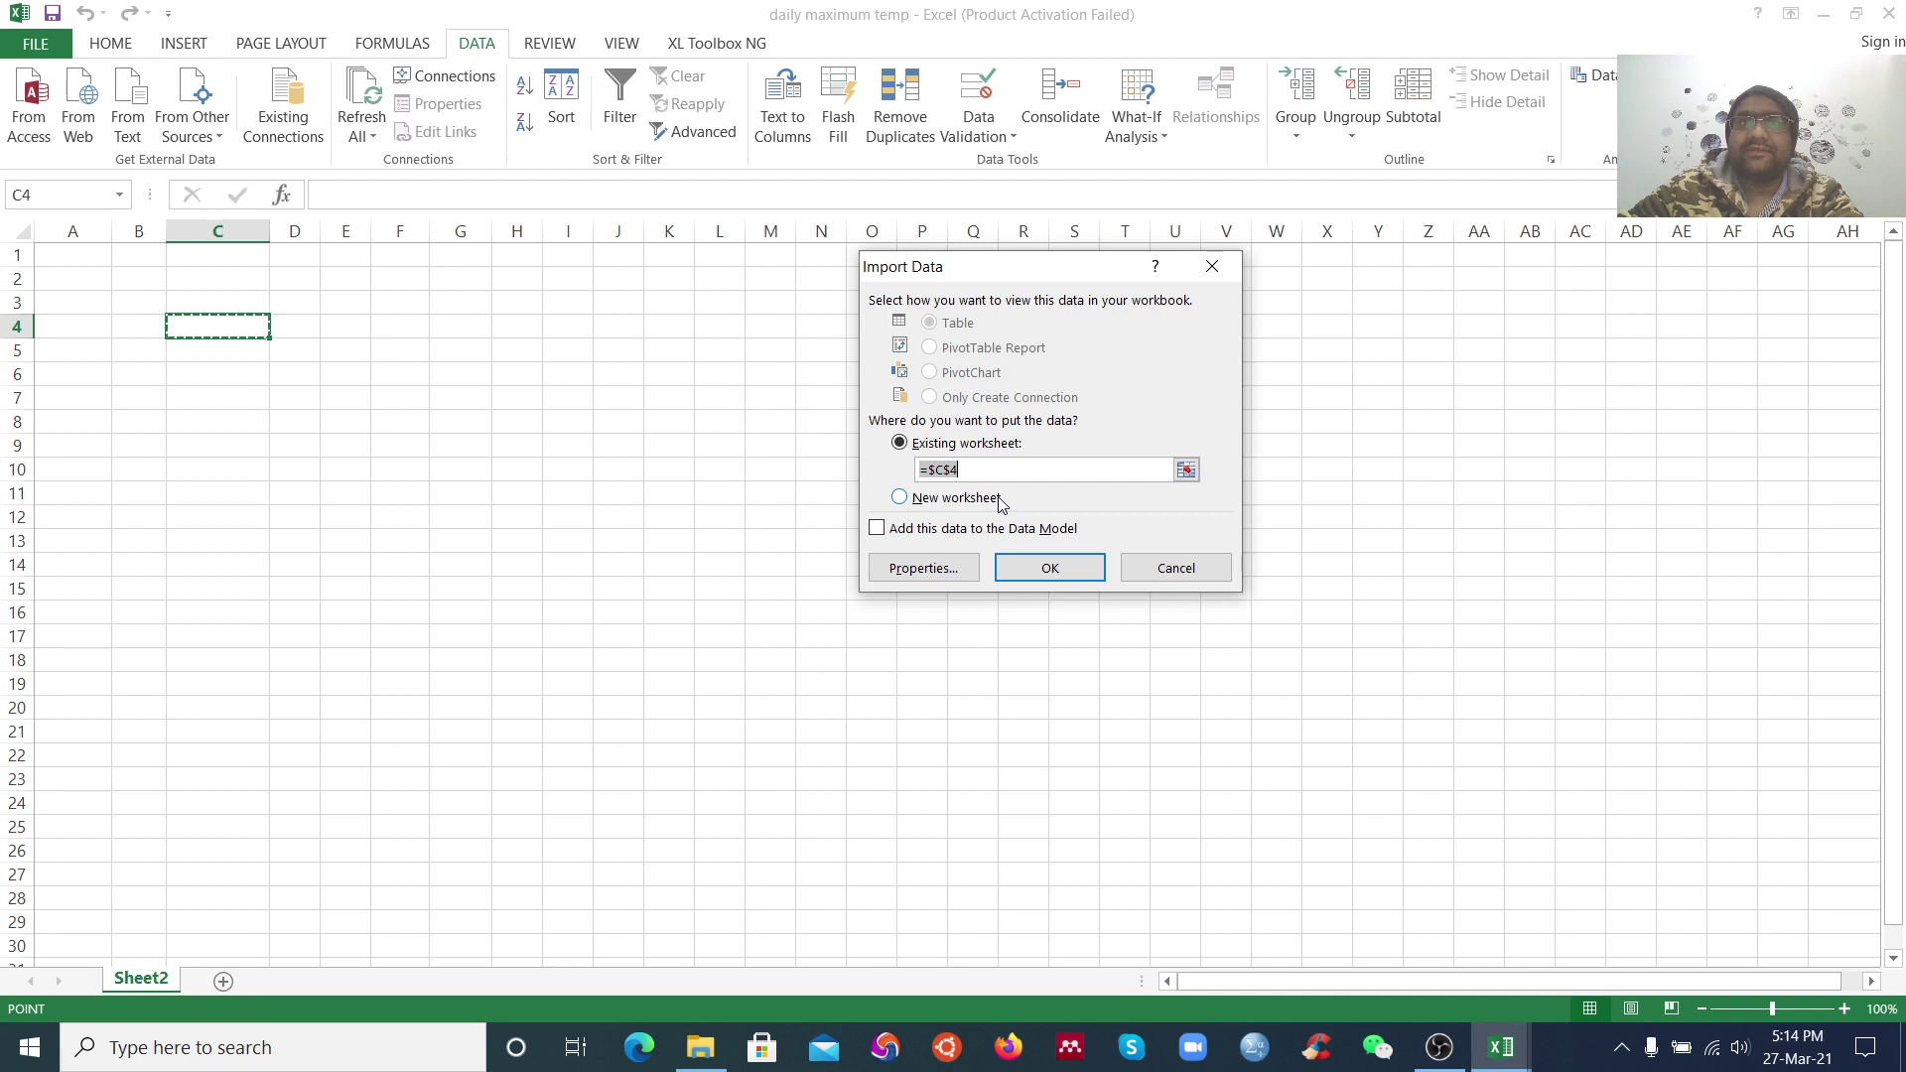
Place the imported data in the existing worksheet starting at cell A1 of Sheet2
{"action": "left_click", "coordinate": [1185, 470]}
{"action": "left_click", "coordinate": [65, 257]}
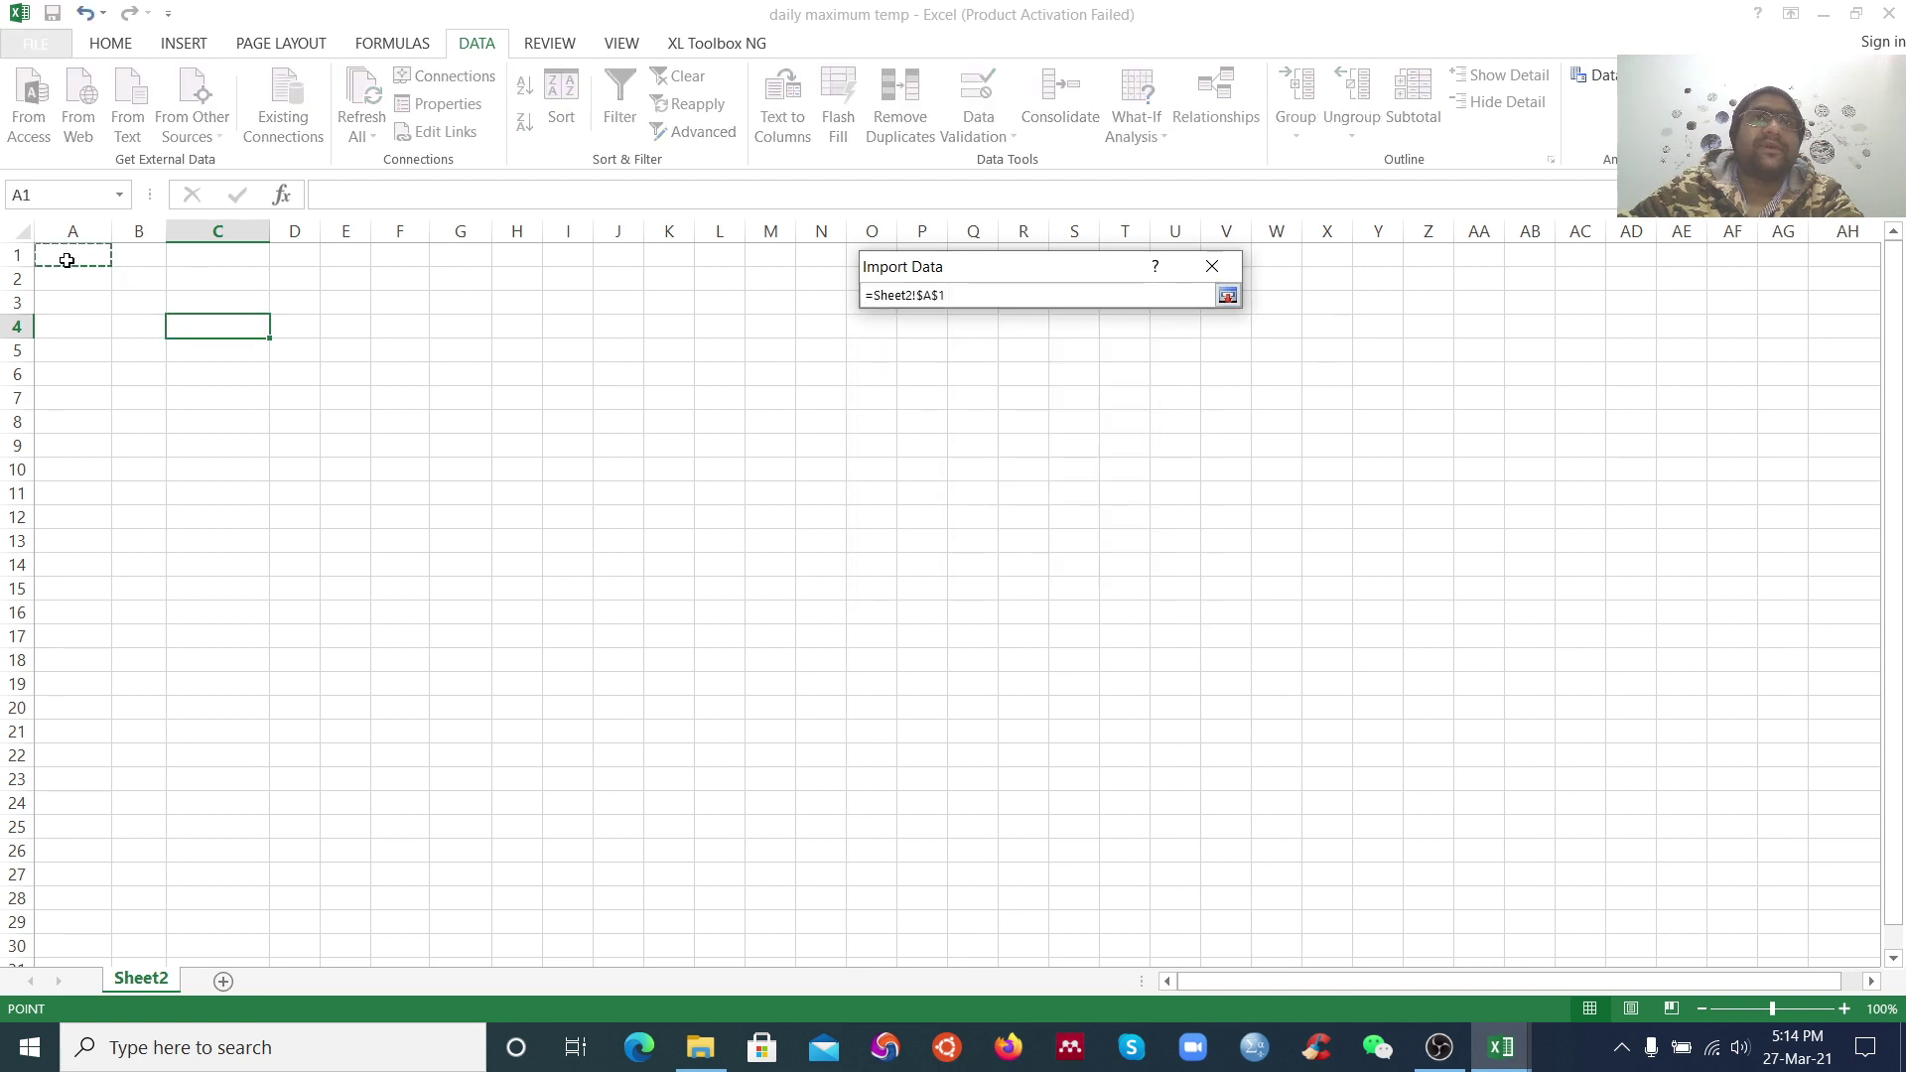
{"action": "left_click", "coordinate": [1227, 296]}
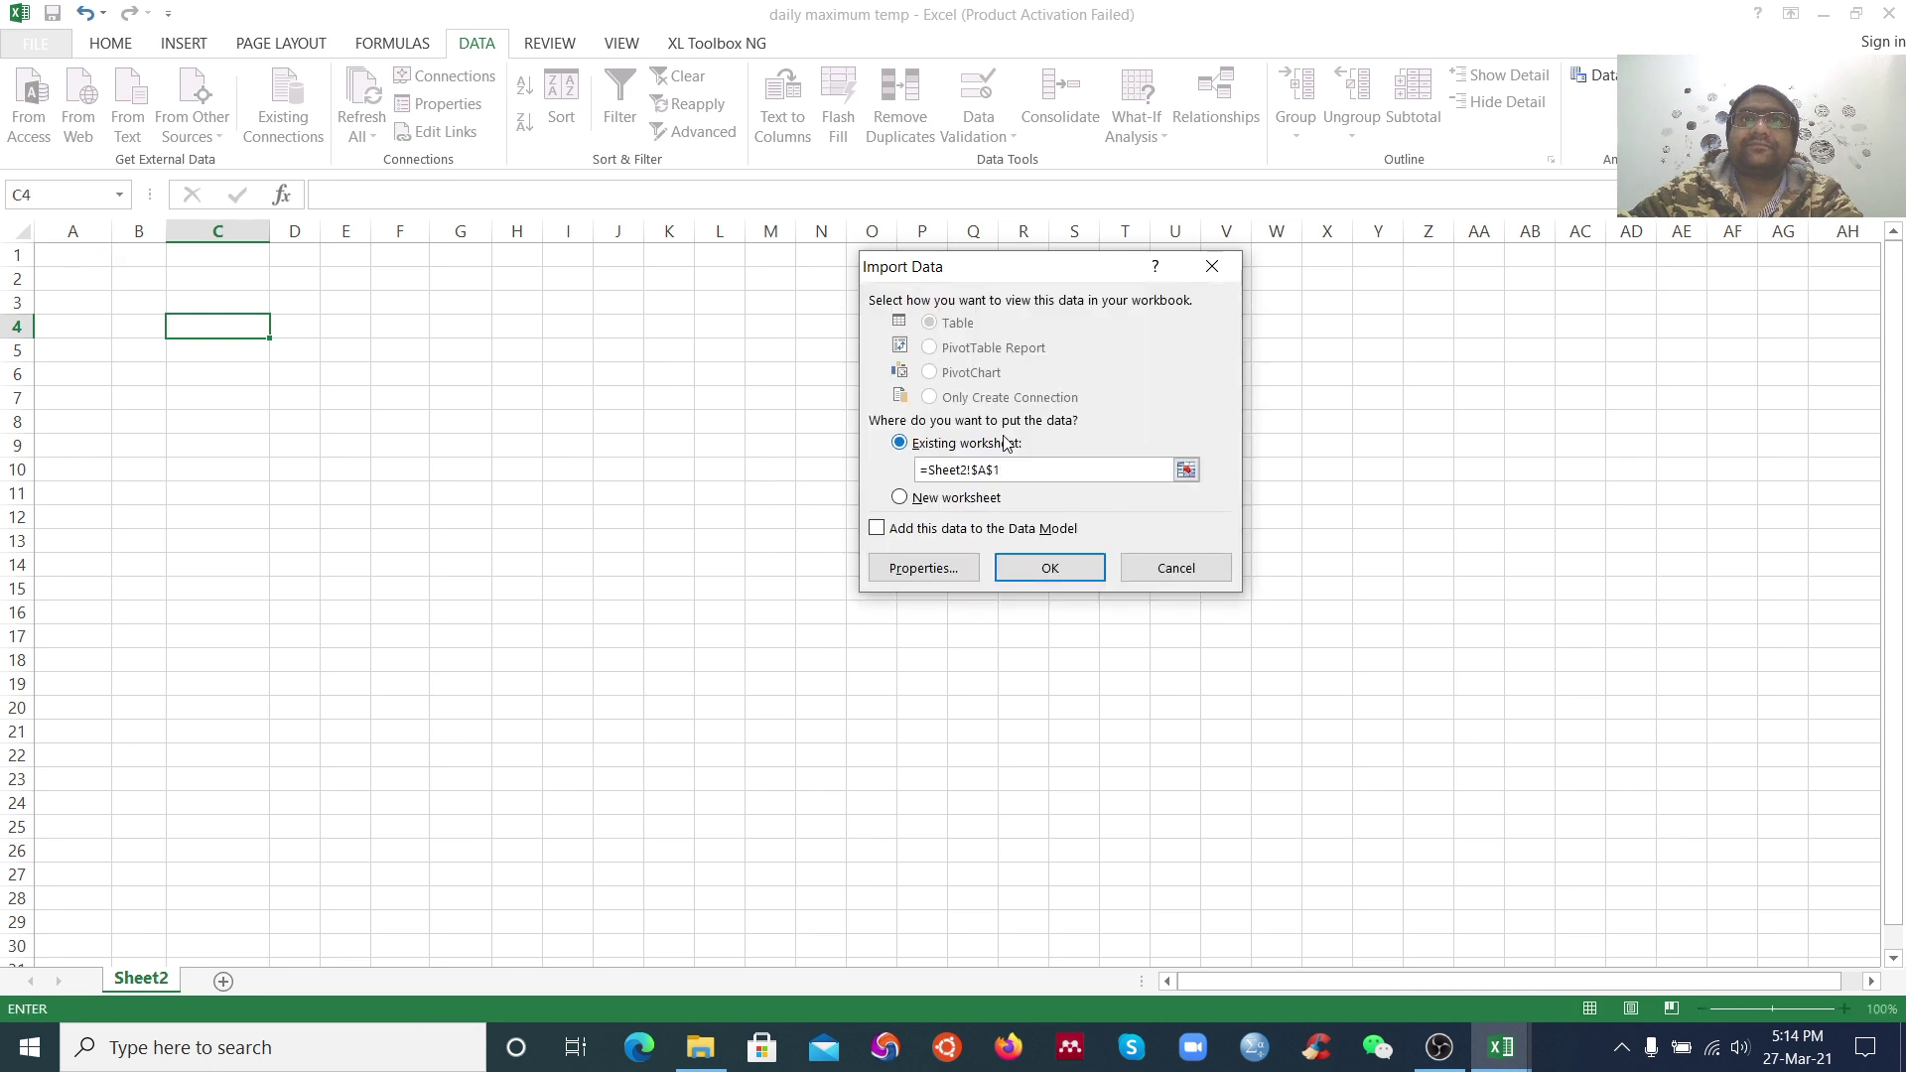
{"action": "left_click", "coordinate": [1050, 569]}
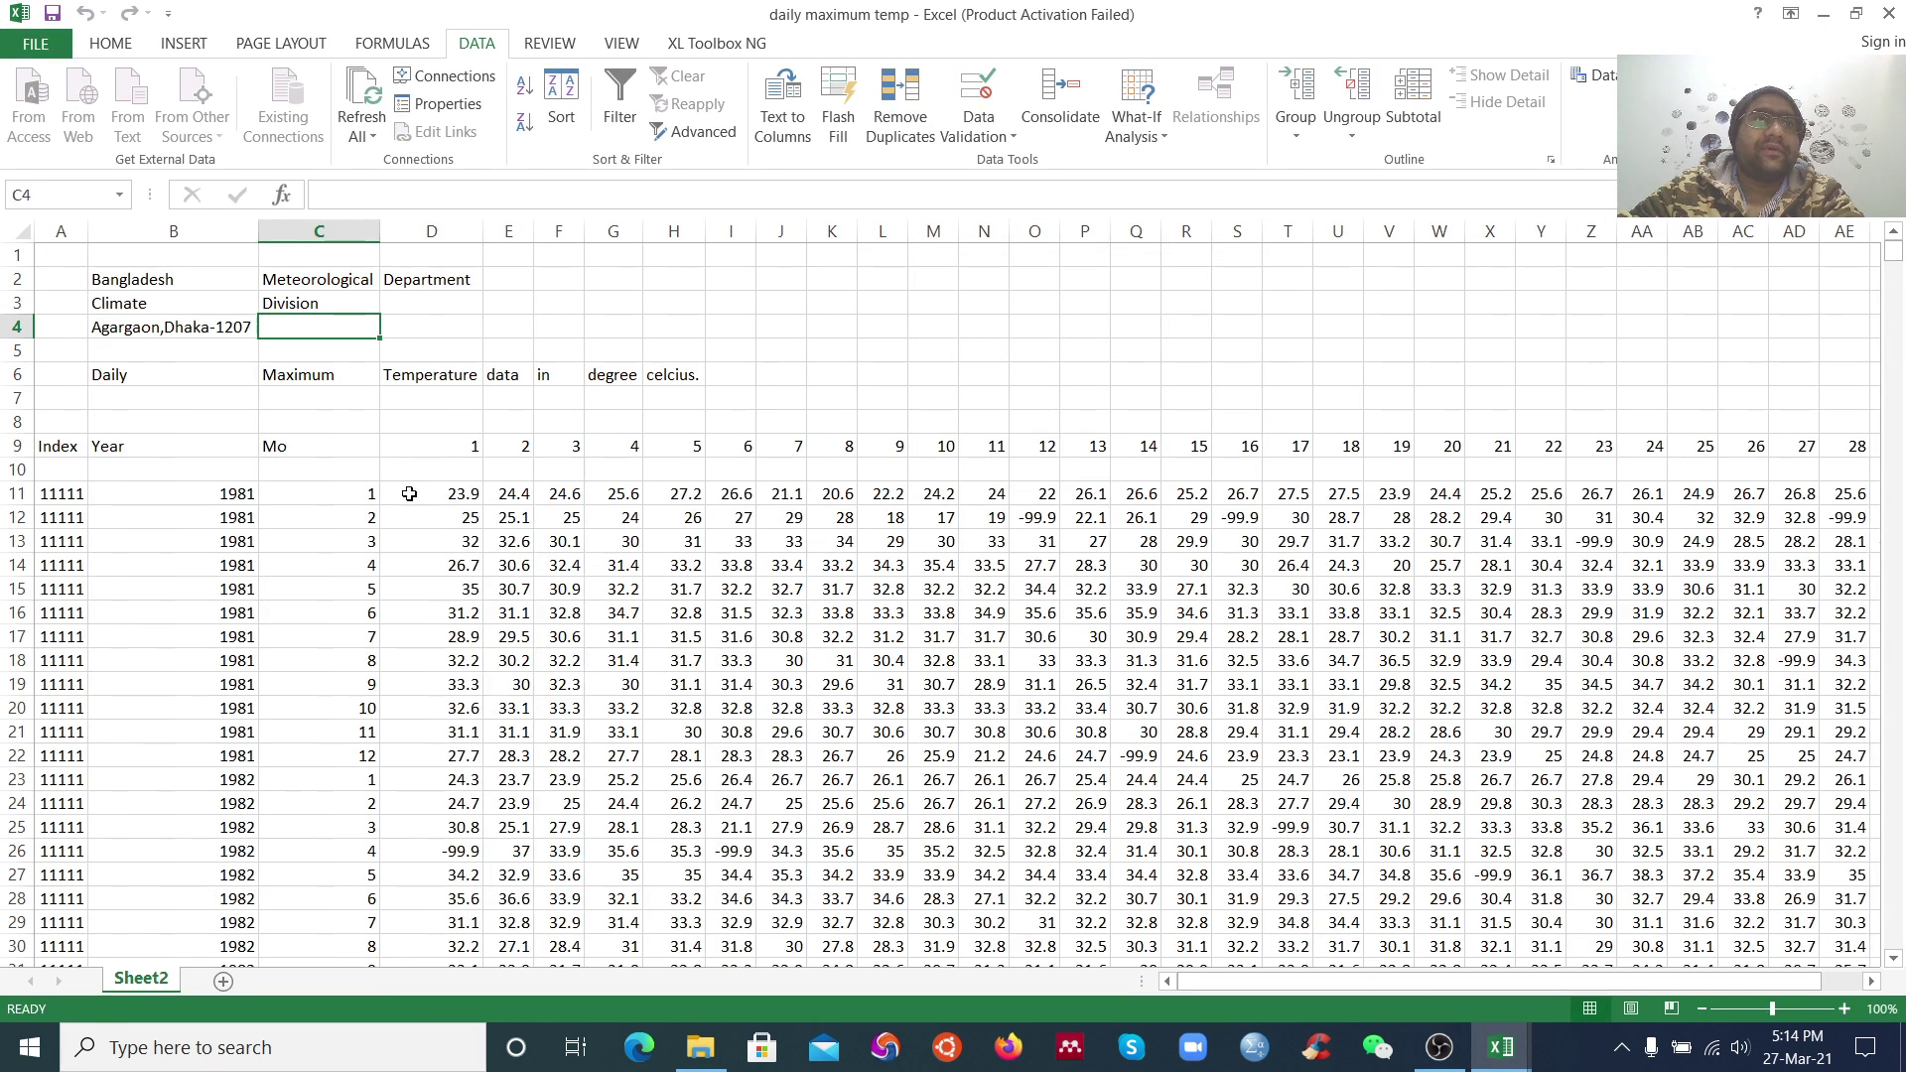
Review the imported data in Sheet2, from the title rows and the Index and Year headings to the last year's records
{"action": "scroll", "coordinate": [397, 539], "scroll_direction": "down", "scroll_amount": 3}
{"action": "left_click", "coordinate": [764, 536]}
{"action": "scroll", "coordinate": [764, 533], "scroll_direction": "up", "scroll_amount": 3}
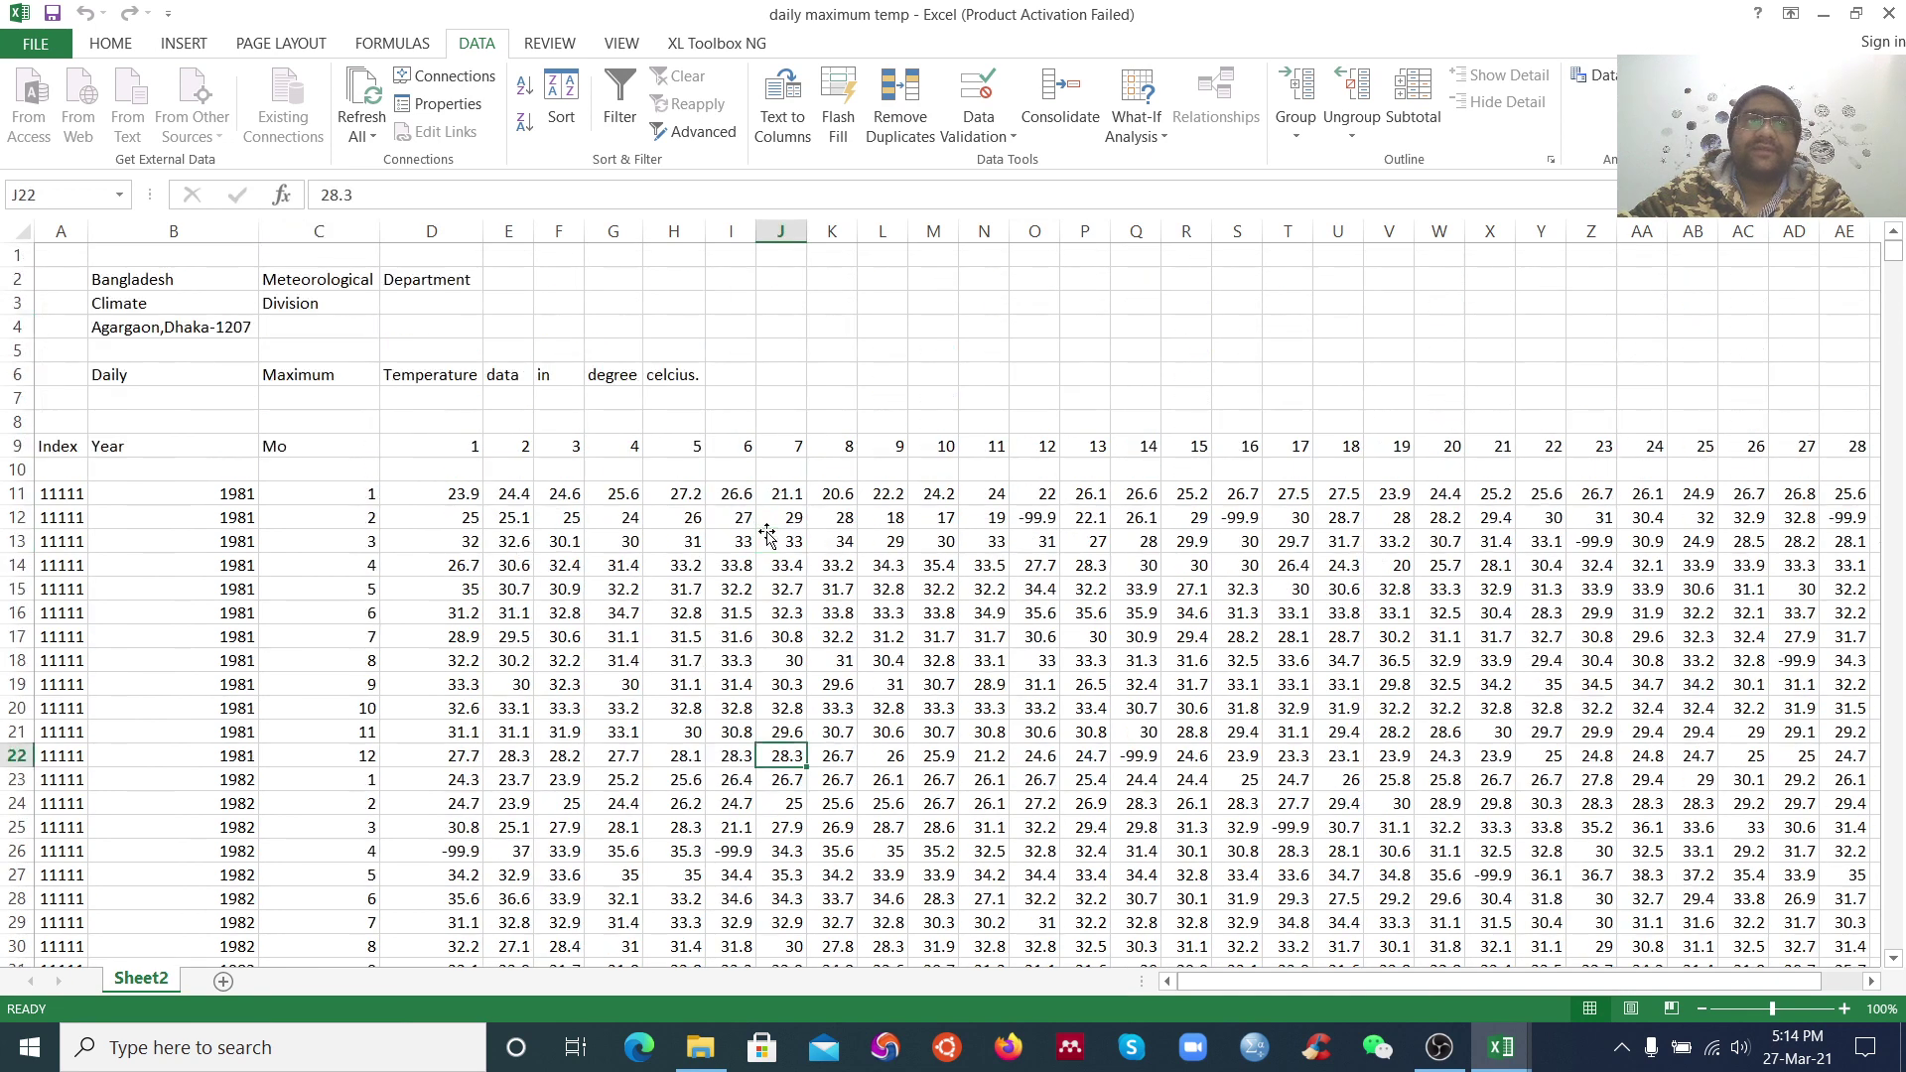
{"action": "left_click_drag", "start_coordinate": [35, 269], "coordinate": [40, 415]}
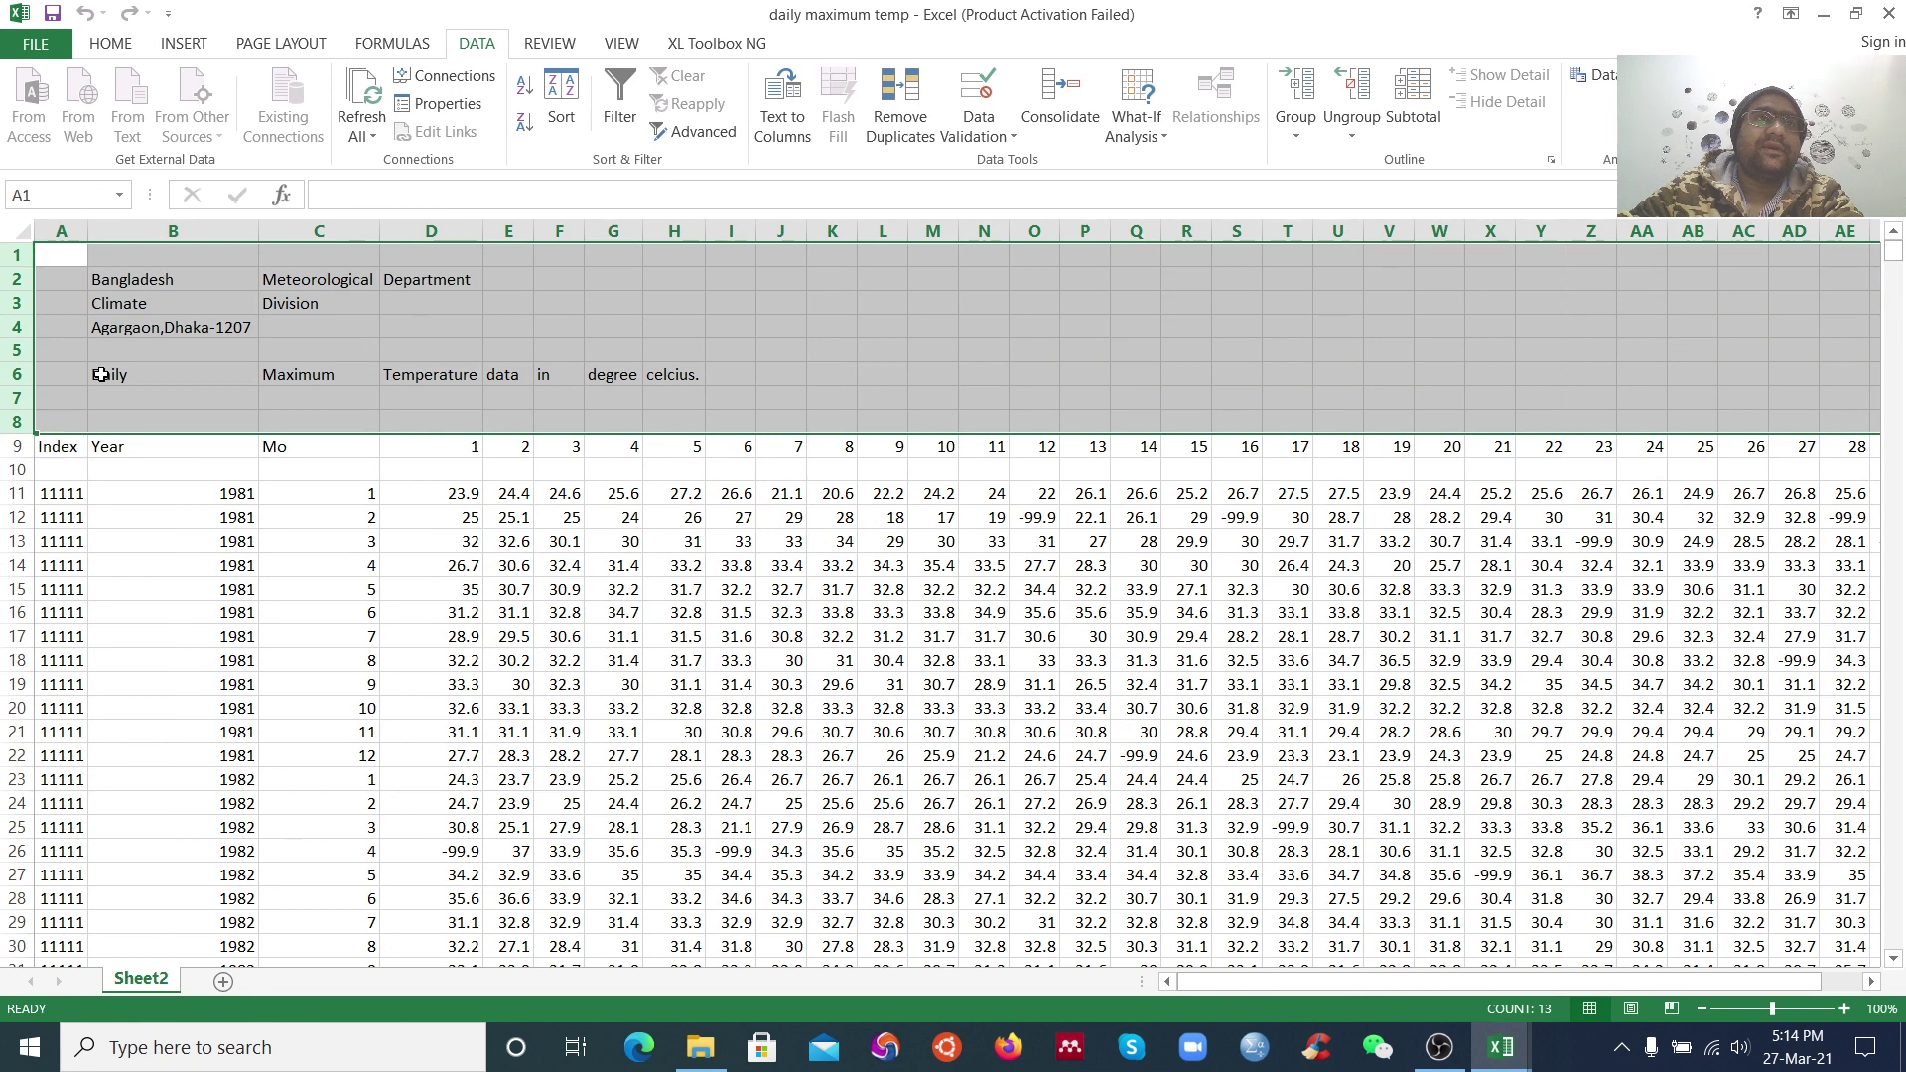
{"action": "left_click", "coordinate": [101, 470]}
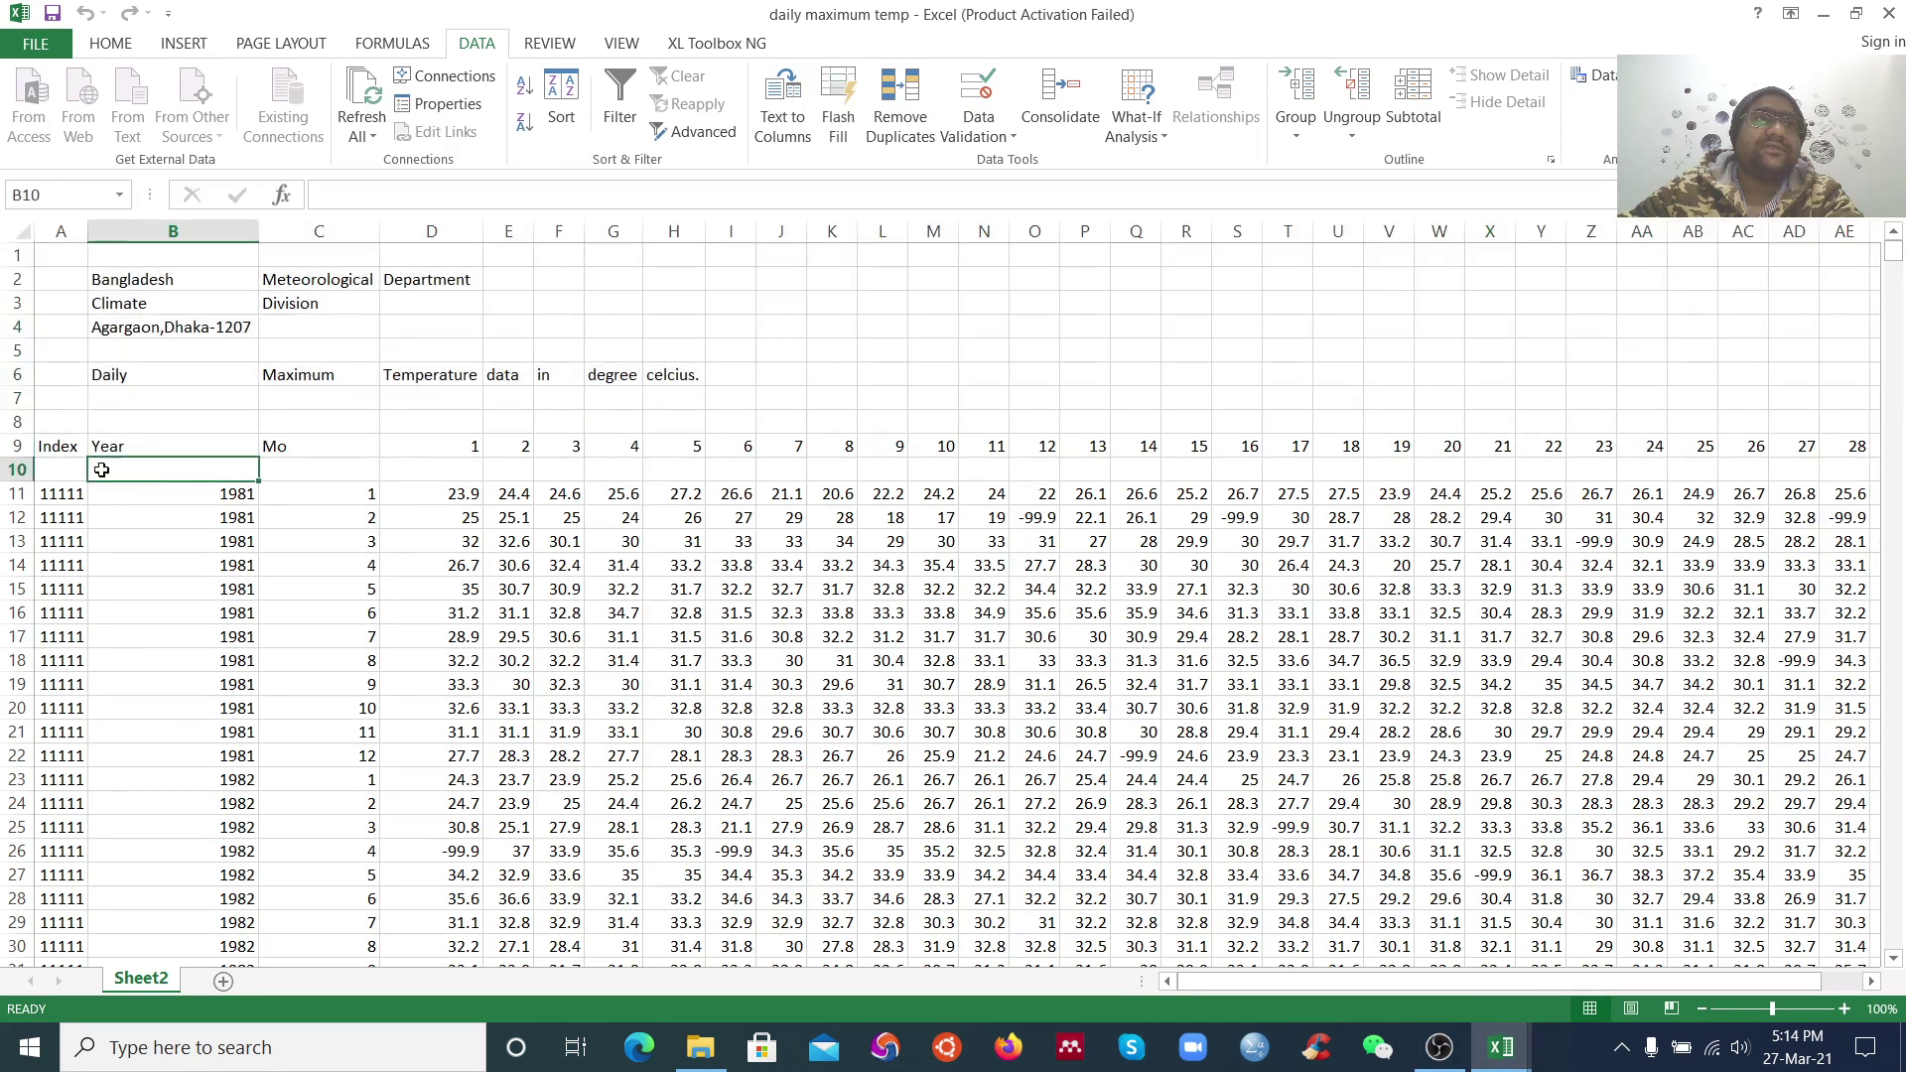
{"action": "left_click", "coordinate": [58, 446]}
{"action": "left_click", "coordinate": [119, 446]}
{"action": "left_click", "coordinate": [170, 494]}
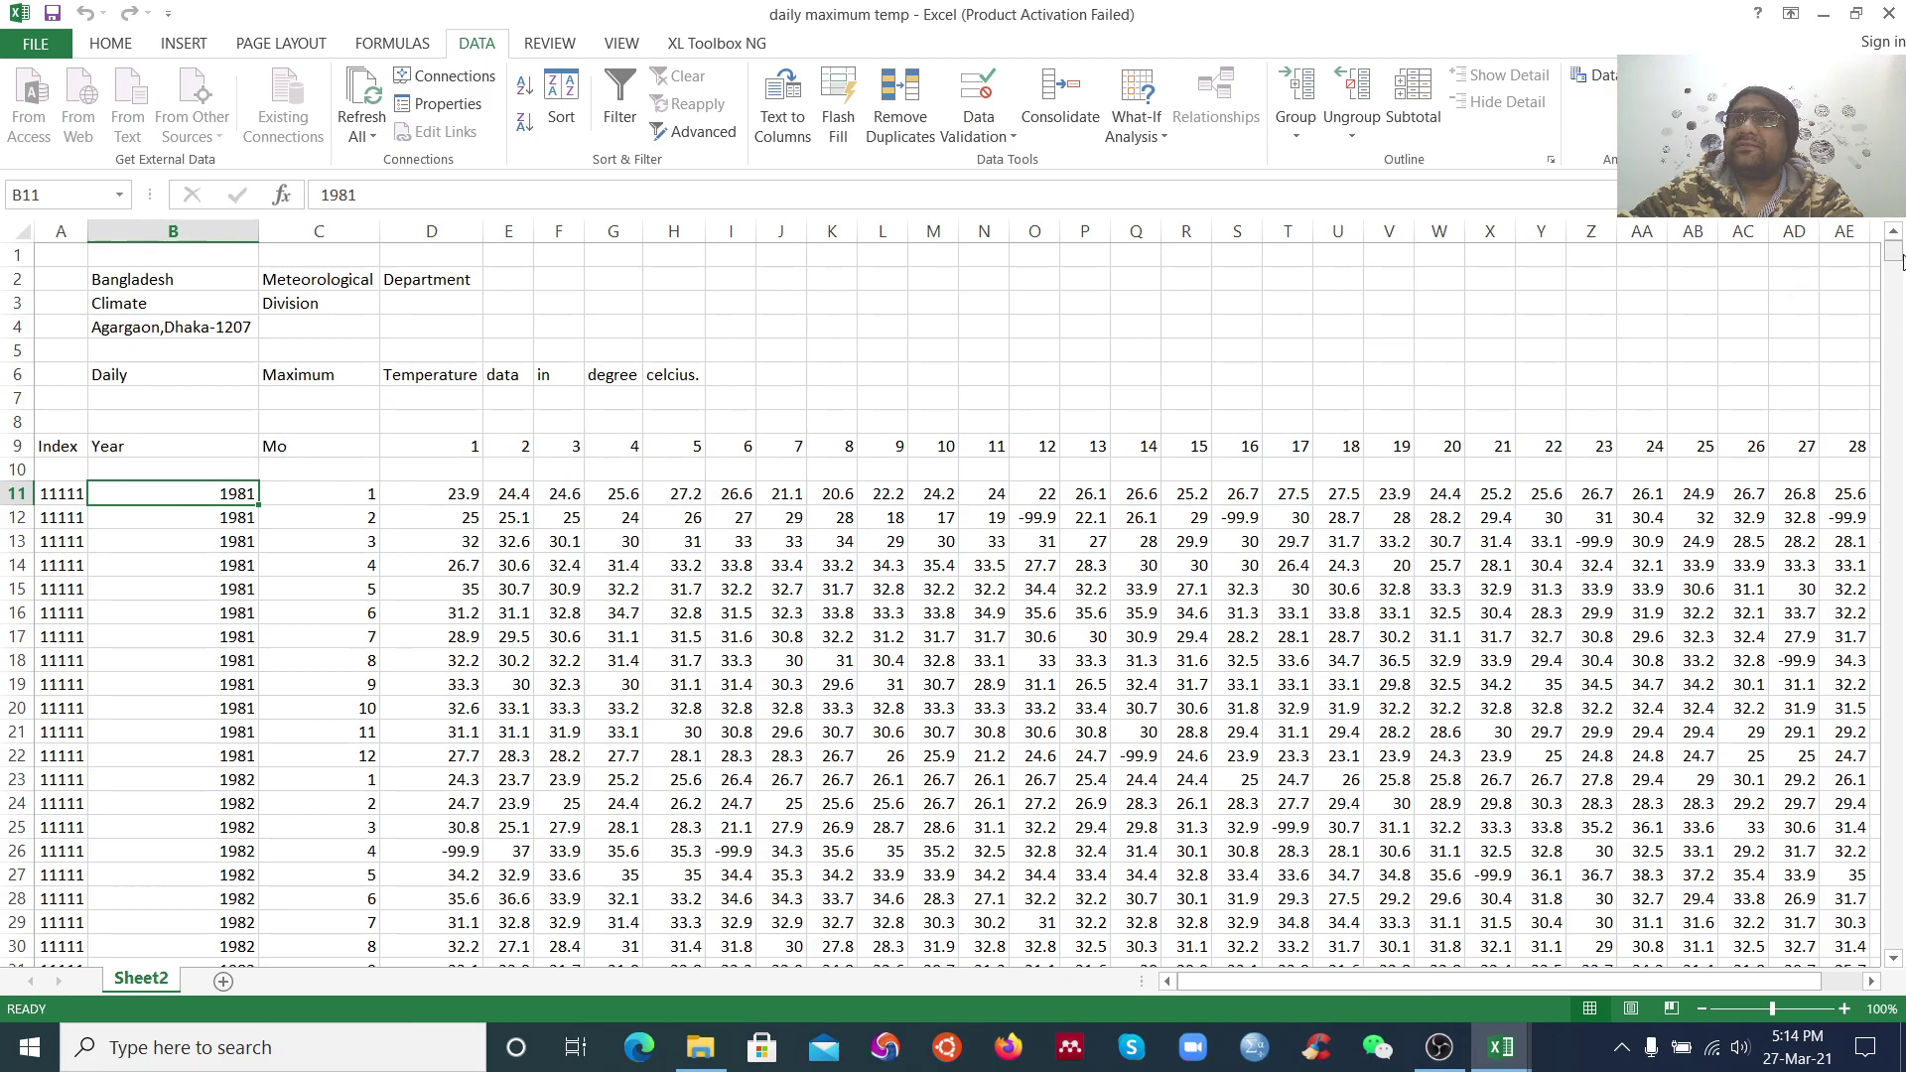
{"action": "left_click_drag", "start_coordinate": [1898, 261], "coordinate": [1898, 938]}
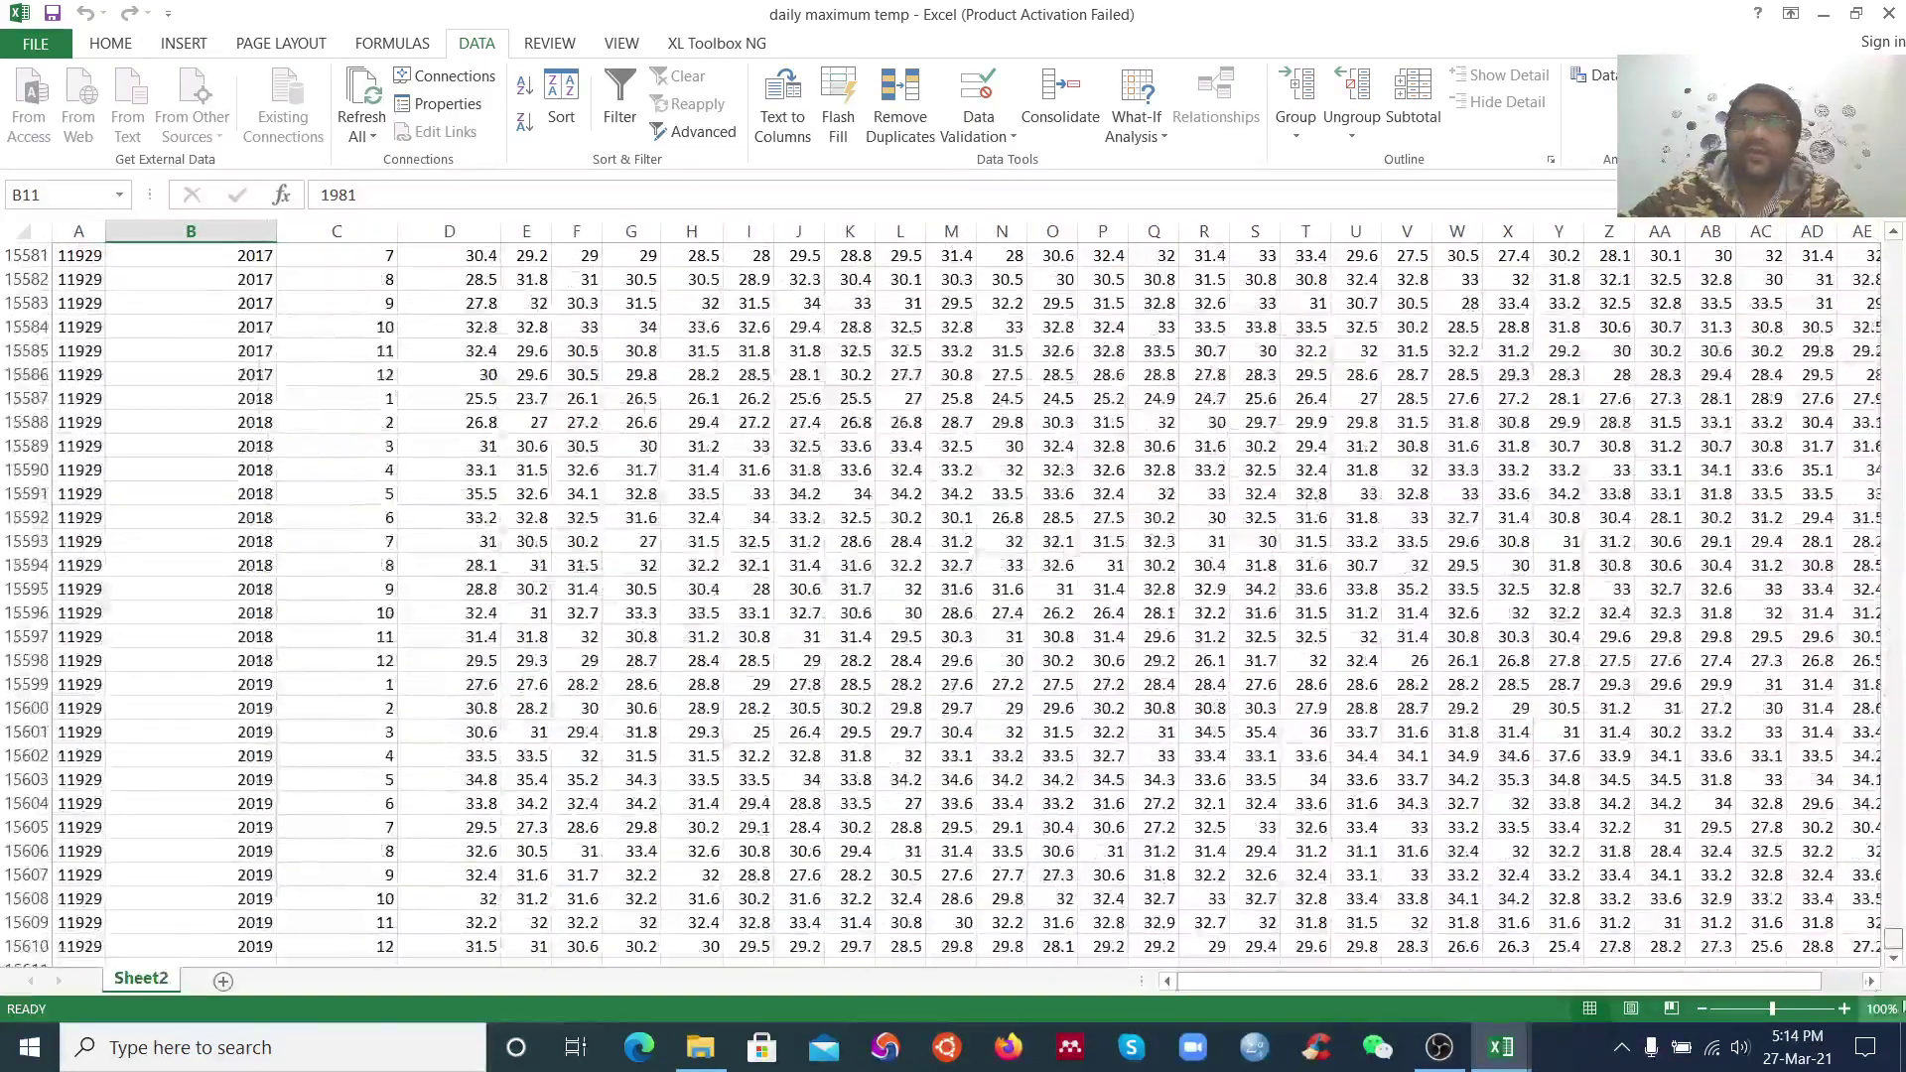
{"action": "scroll", "coordinate": [655, 713], "scroll_direction": "down", "scroll_amount": 2}
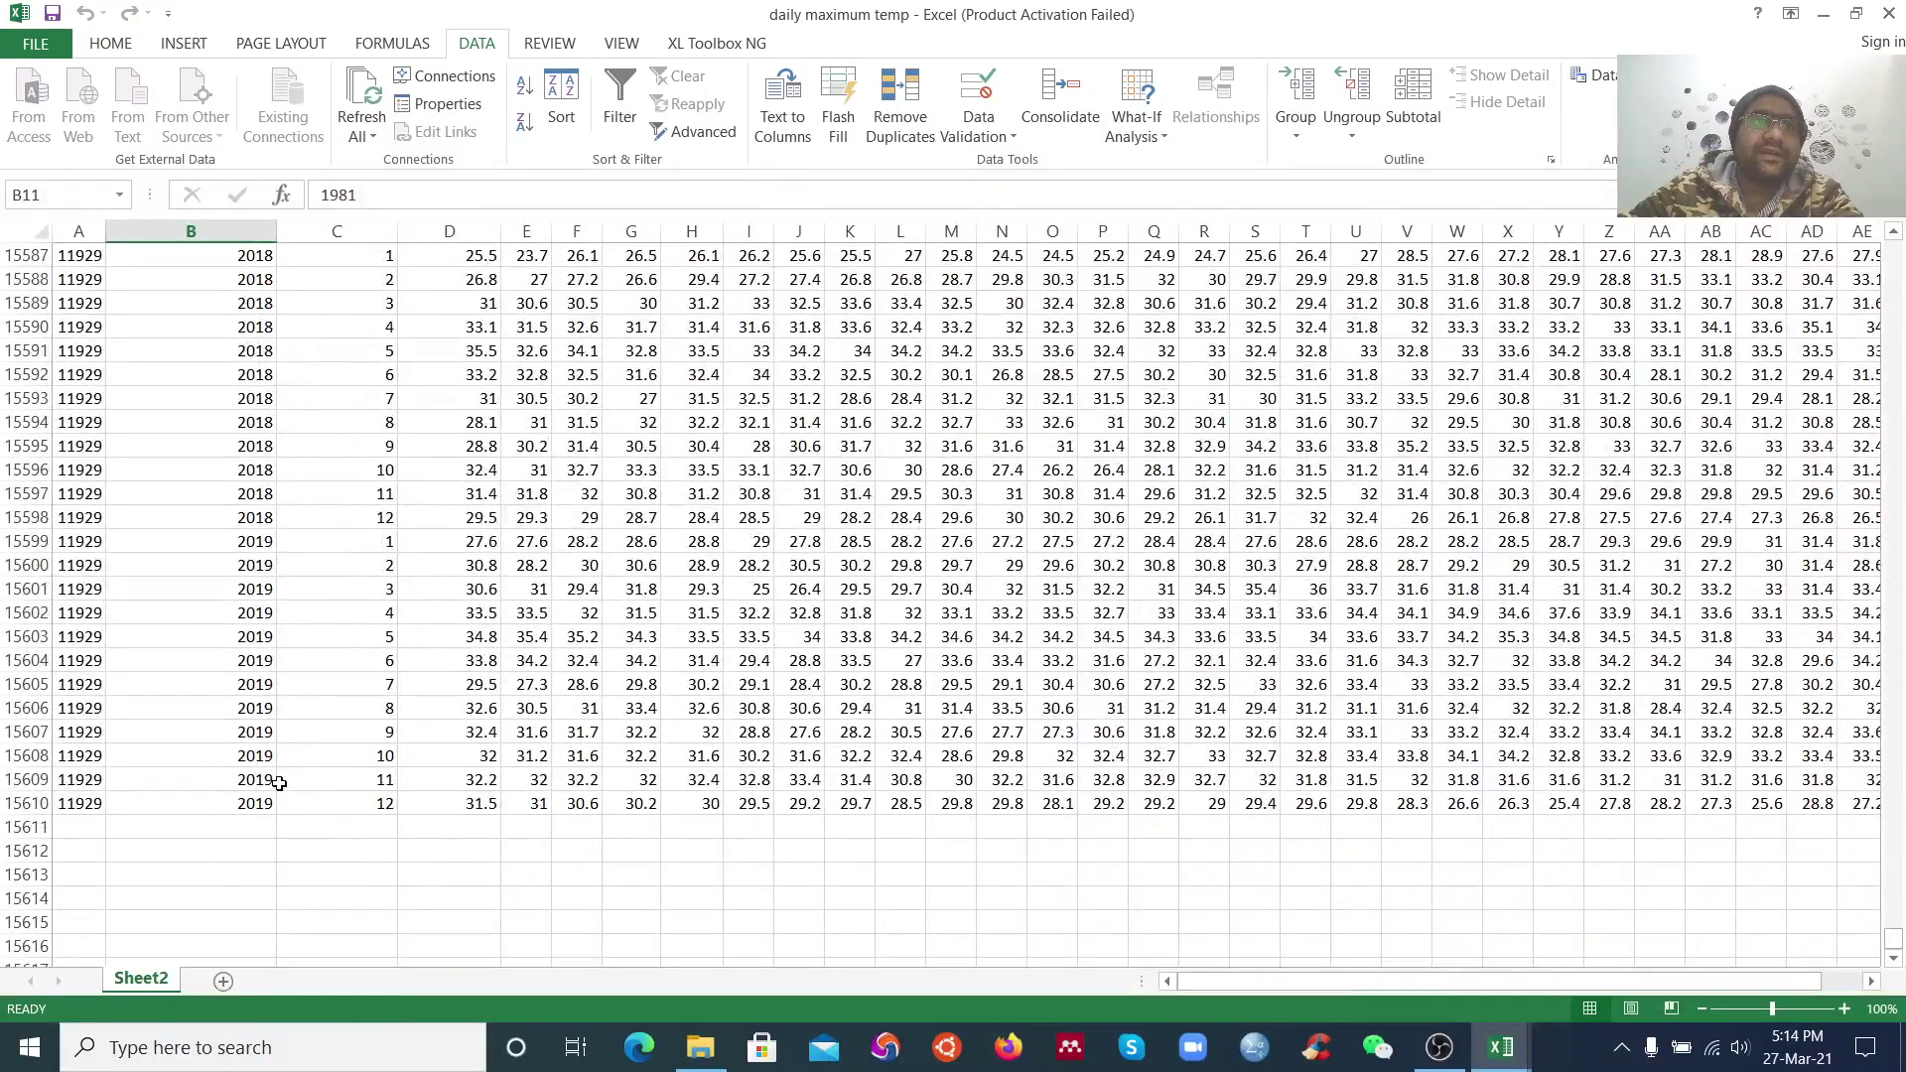
{"action": "left_click_drag", "start_coordinate": [1894, 938], "coordinate": [1894, 238]}
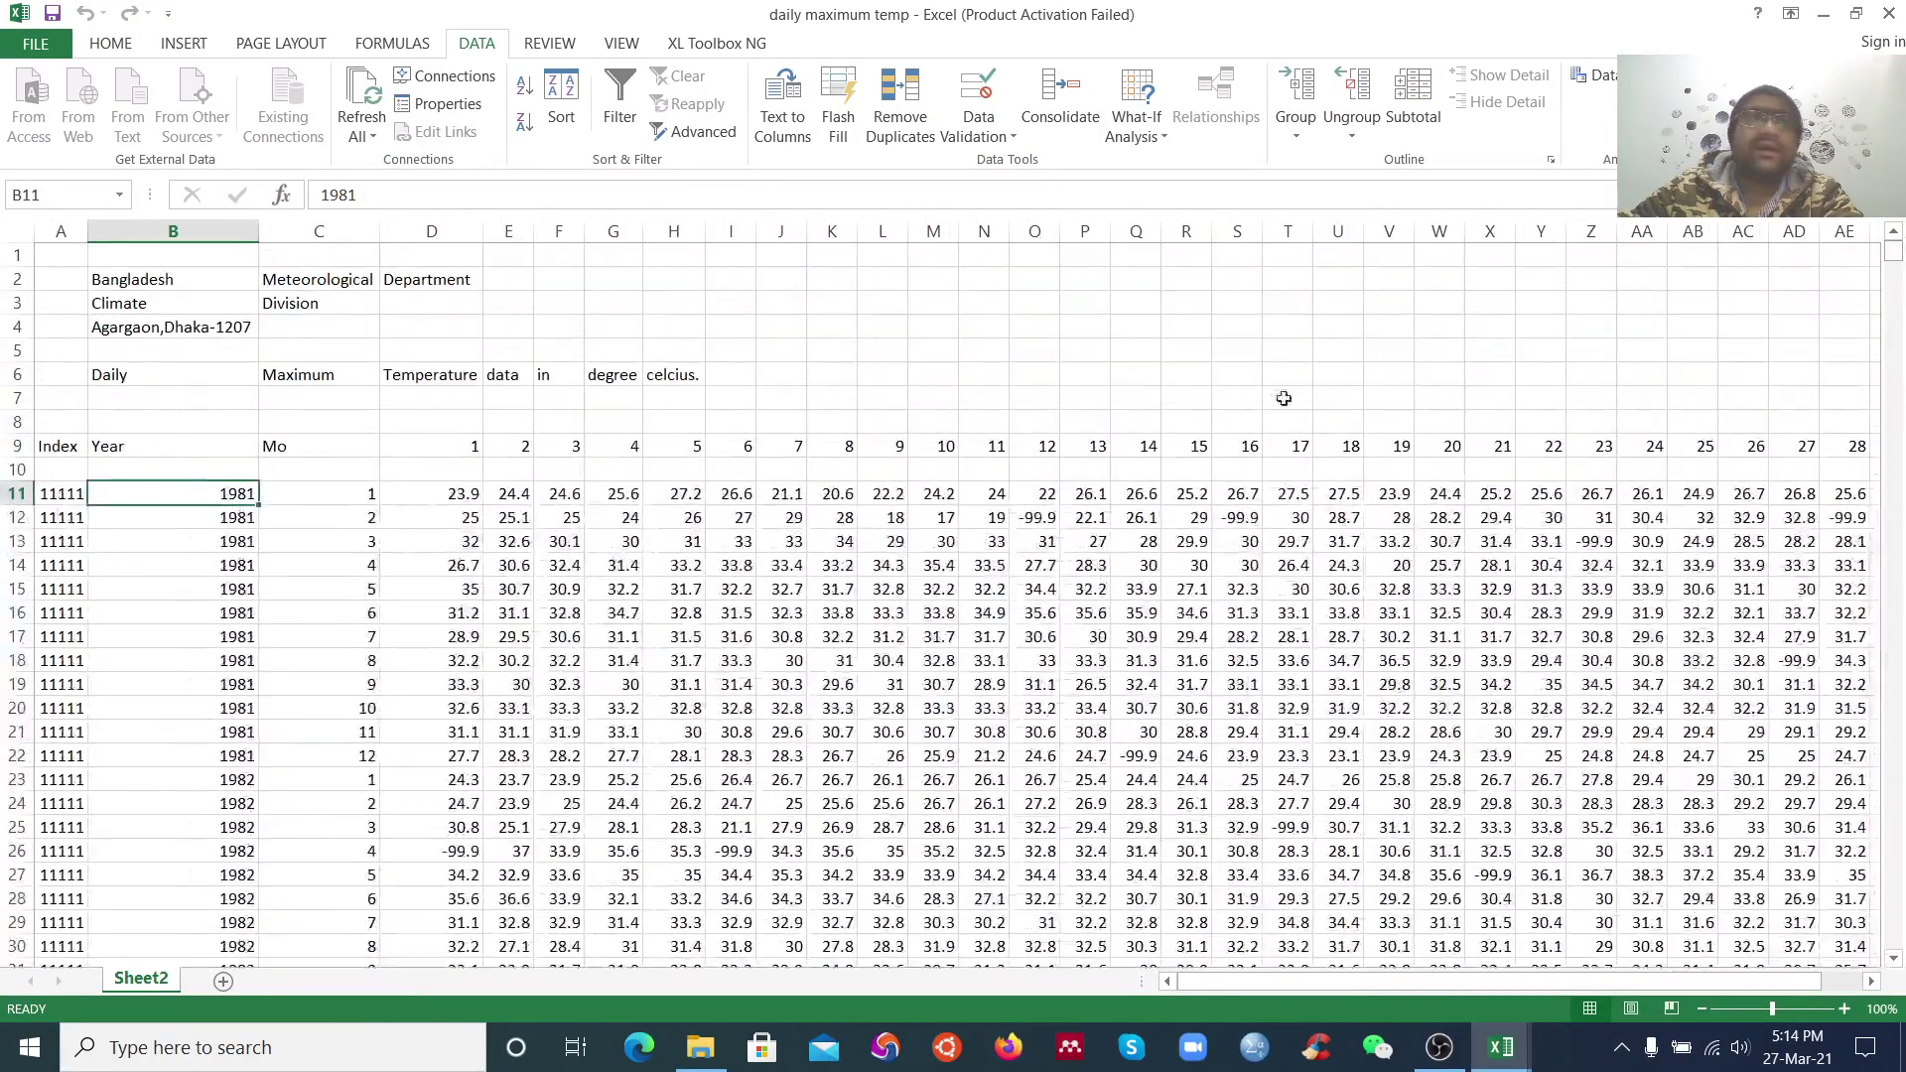
Examine the month numbers for 1981 and the day-number headings across row 9 through the last day column
{"action": "left_click", "coordinate": [340, 493]}
{"action": "left_click_drag", "start_coordinate": [345, 494], "coordinate": [329, 748]}
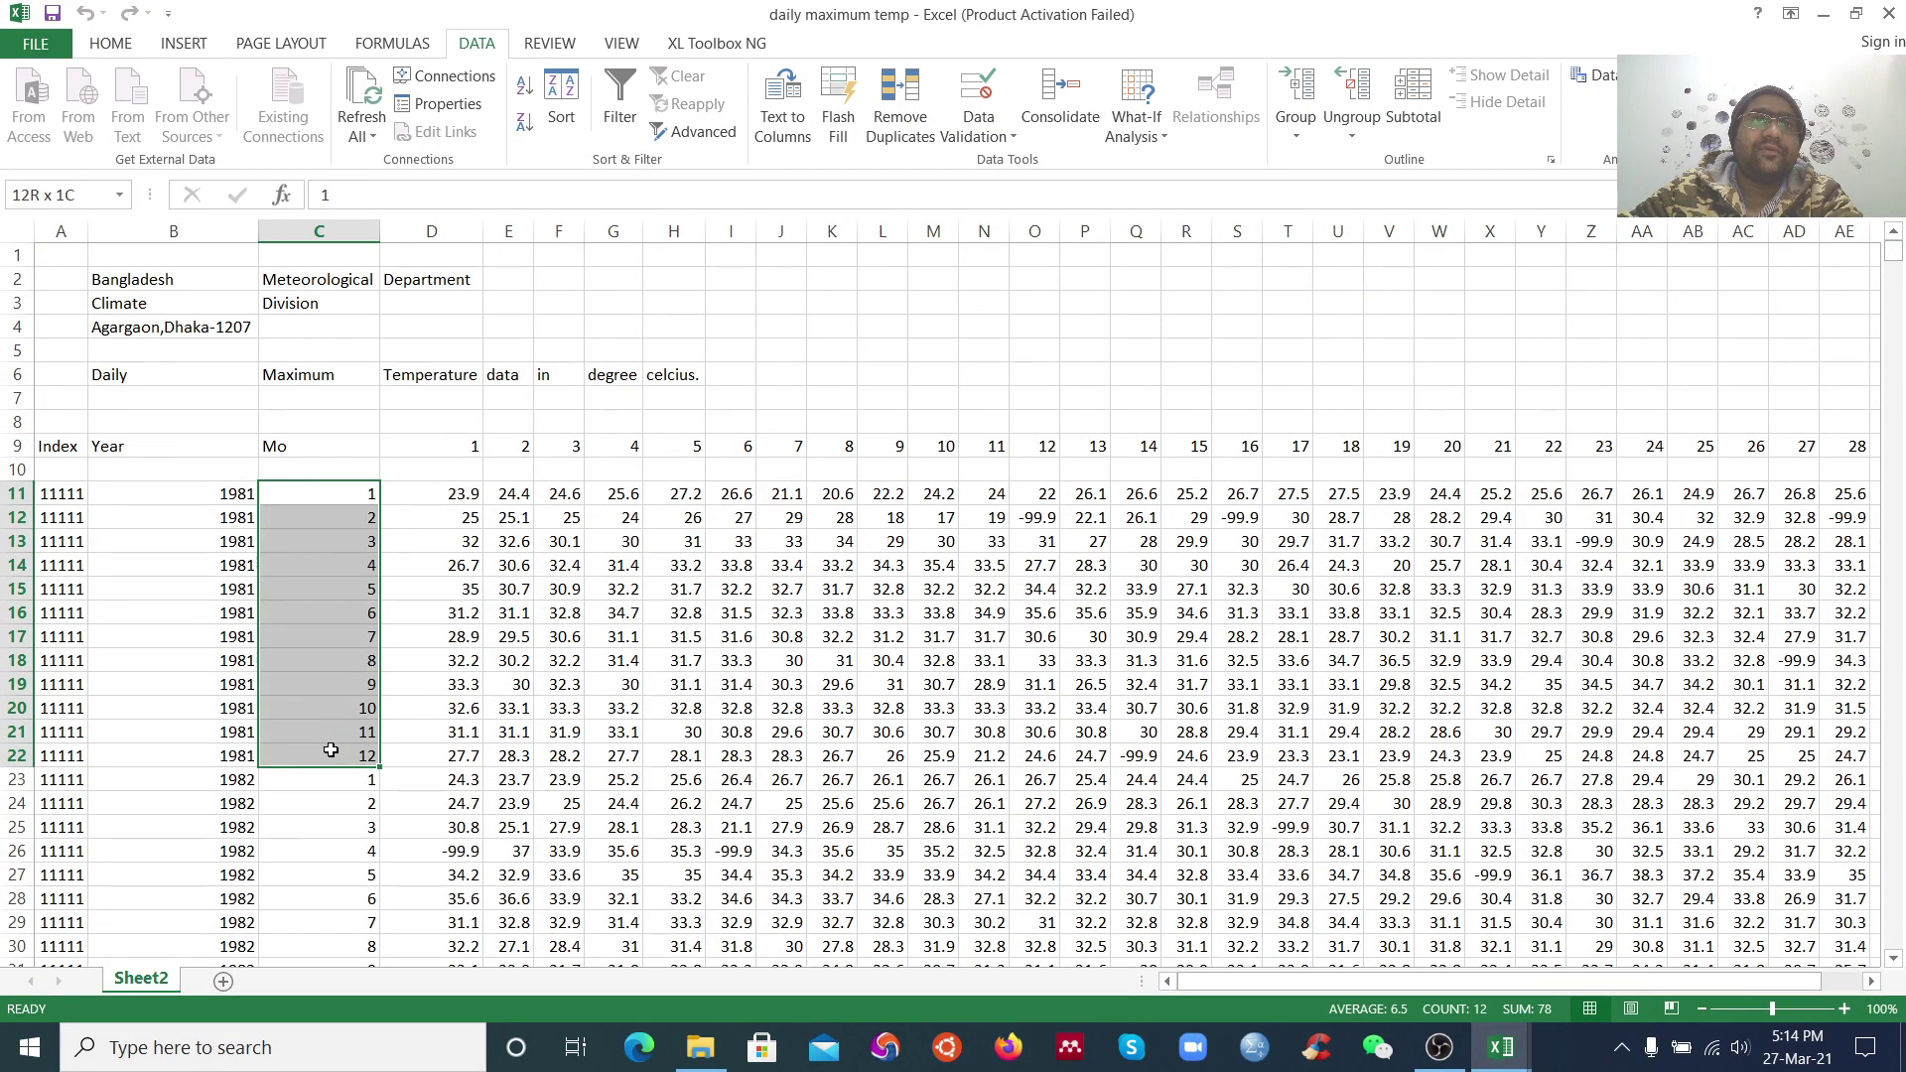
{"action": "left_click", "coordinate": [439, 469]}
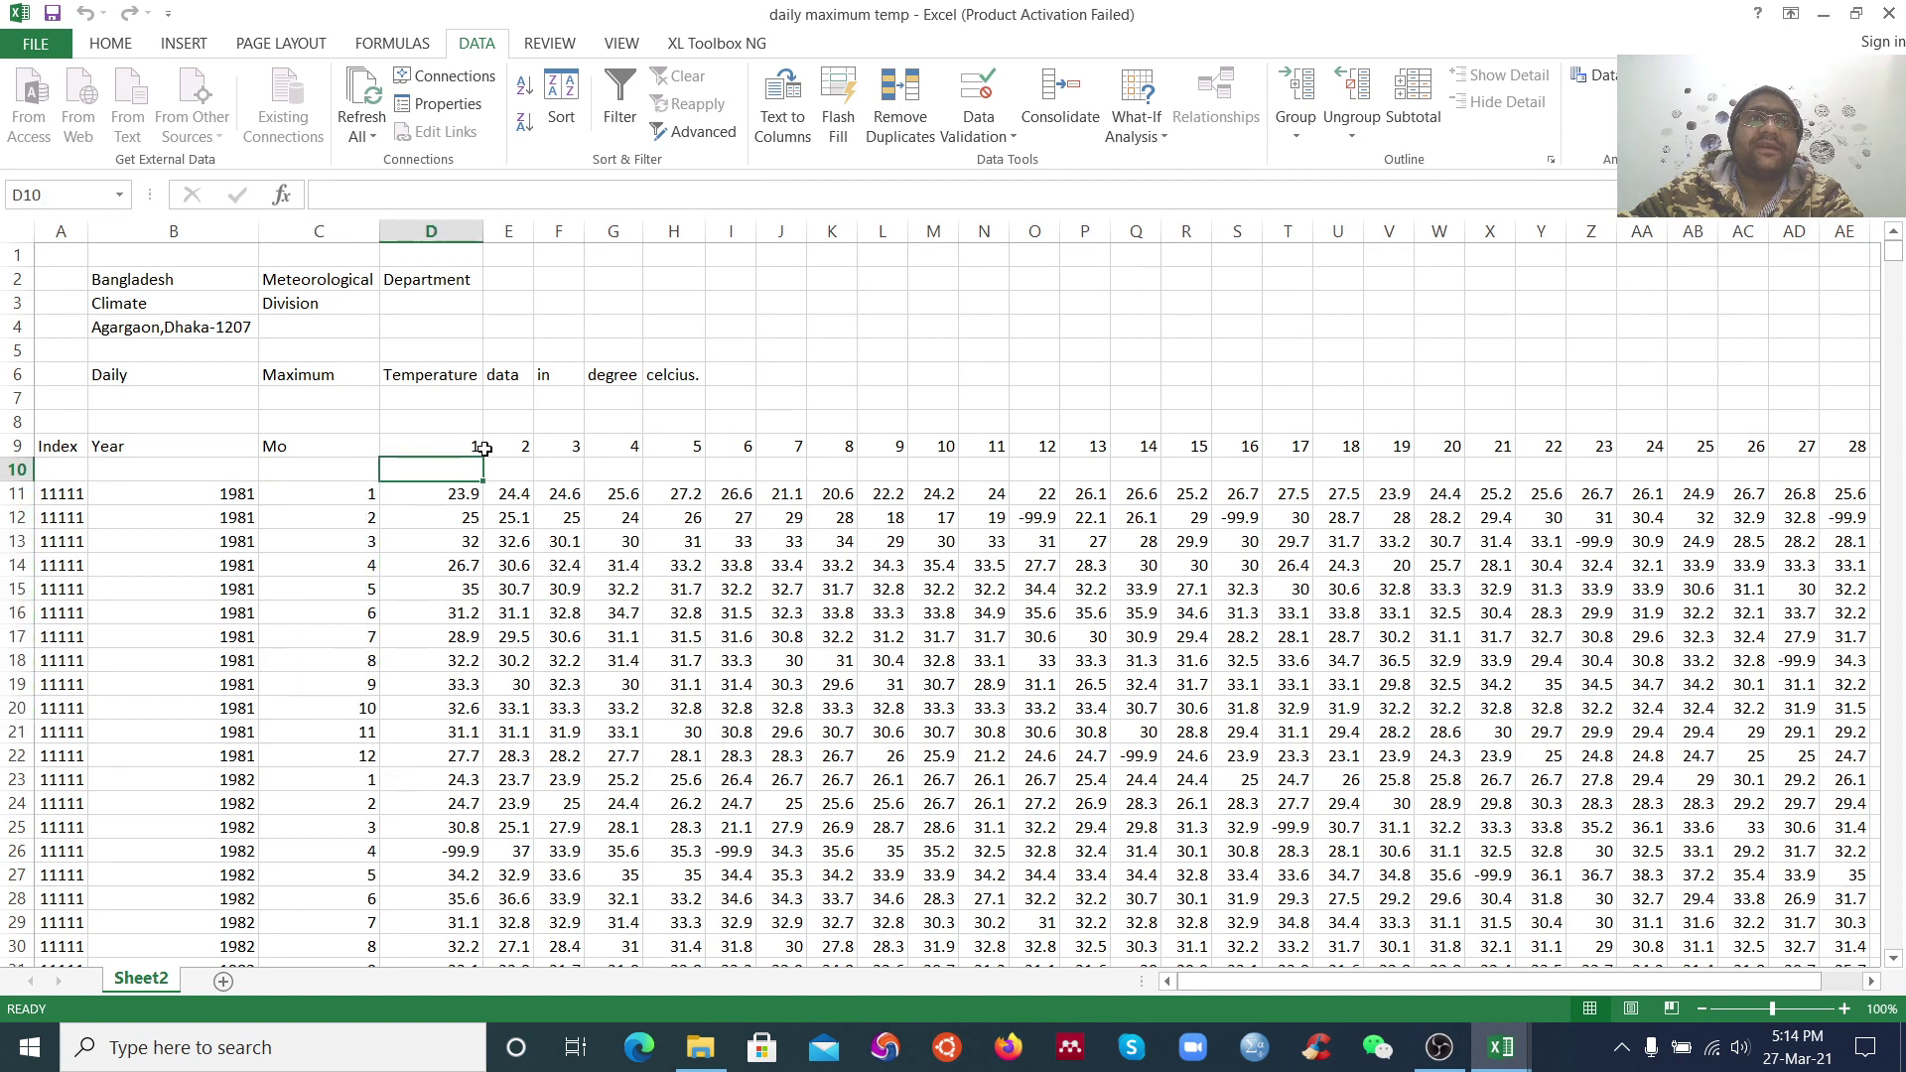
{"action": "left_click_drag", "start_coordinate": [469, 443], "coordinate": [898, 447]}
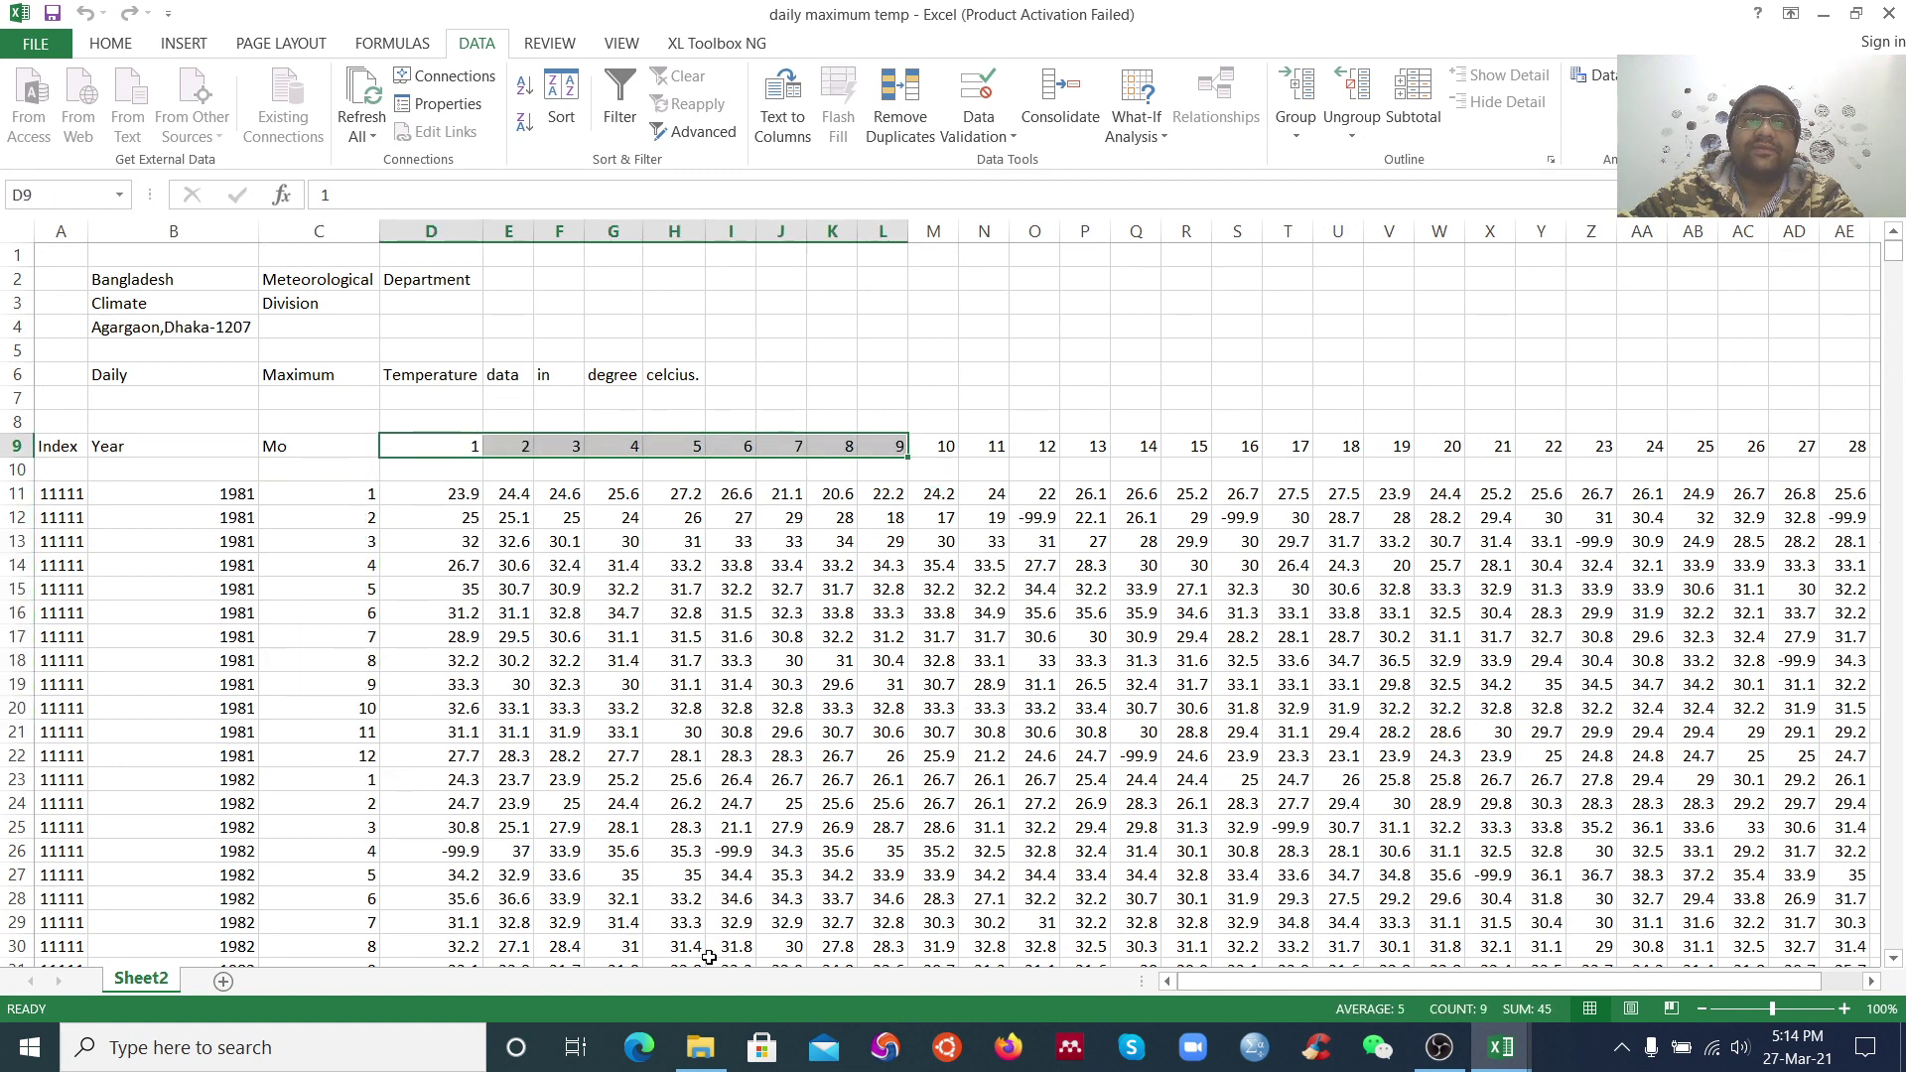
{"action": "left_click_drag", "start_coordinate": [1330, 981], "coordinate": [1370, 981]}
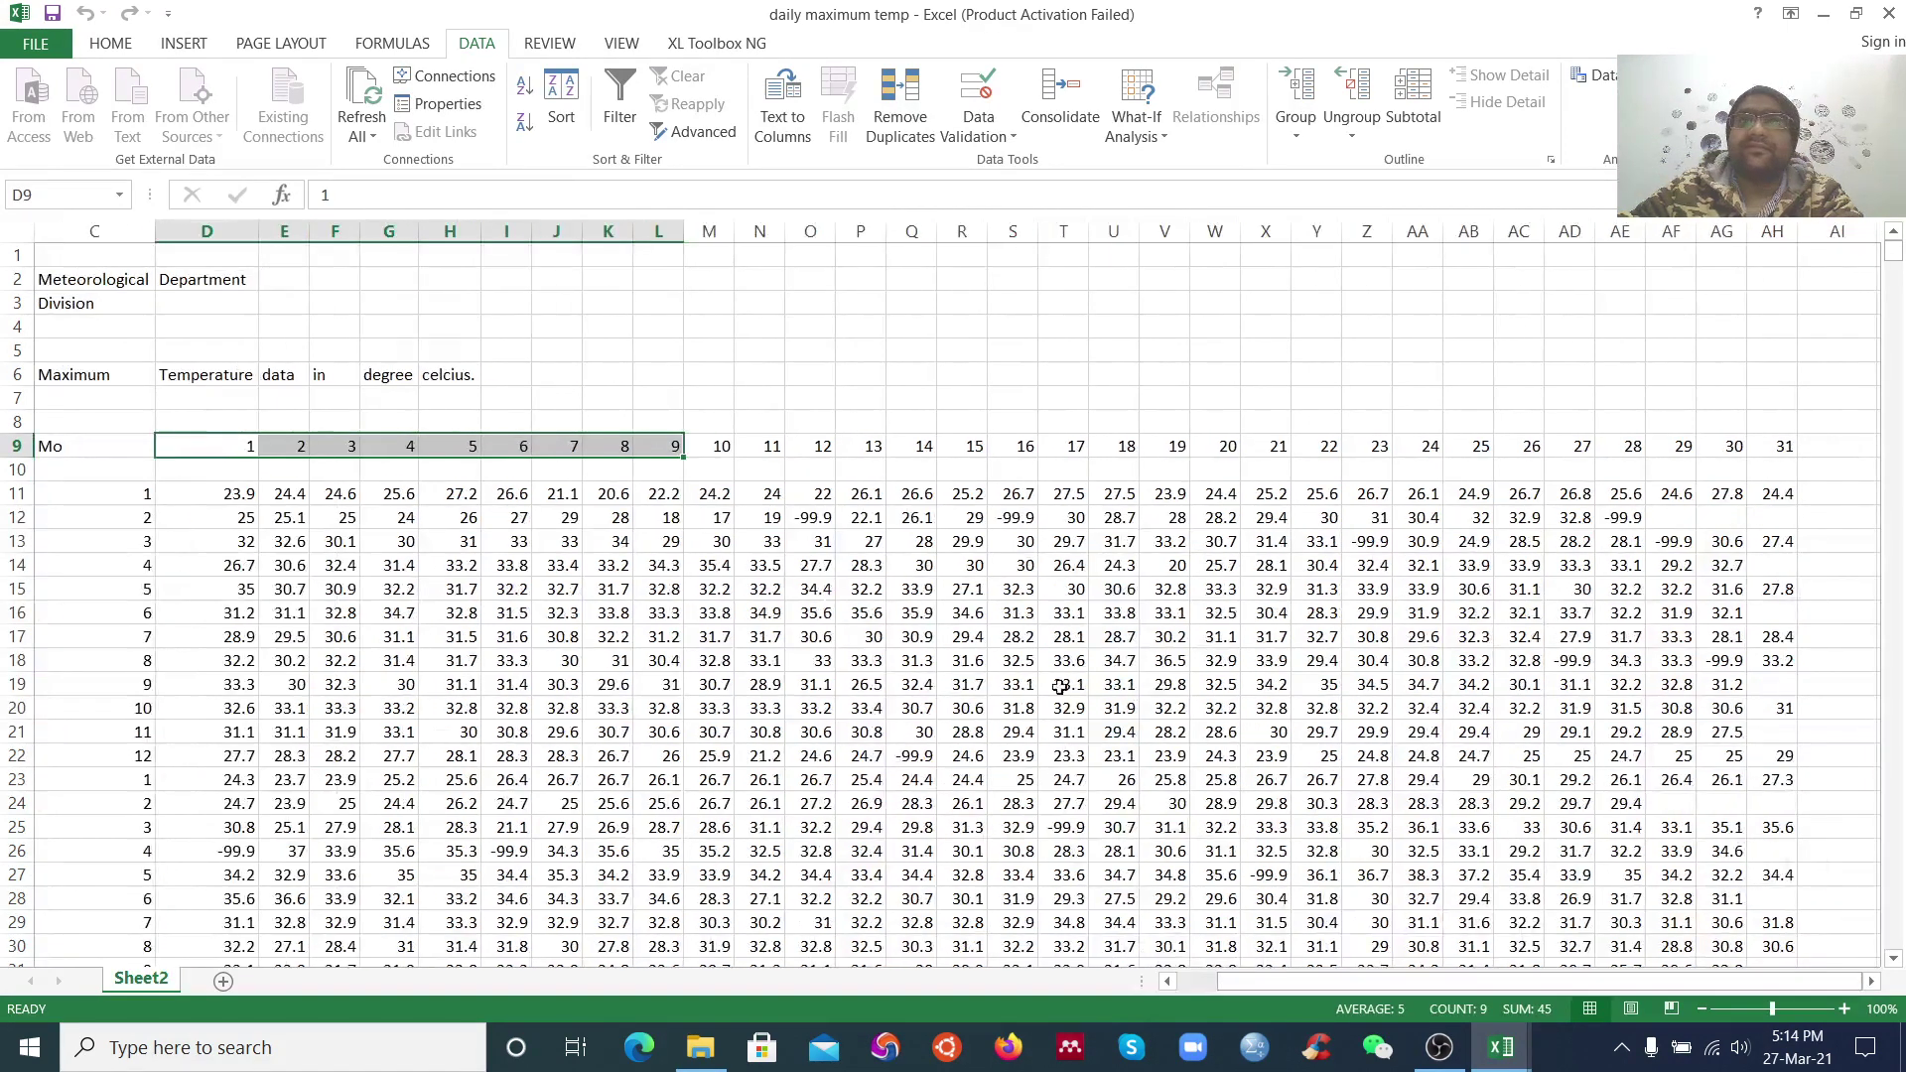
{"action": "left_click", "coordinate": [1779, 447]}
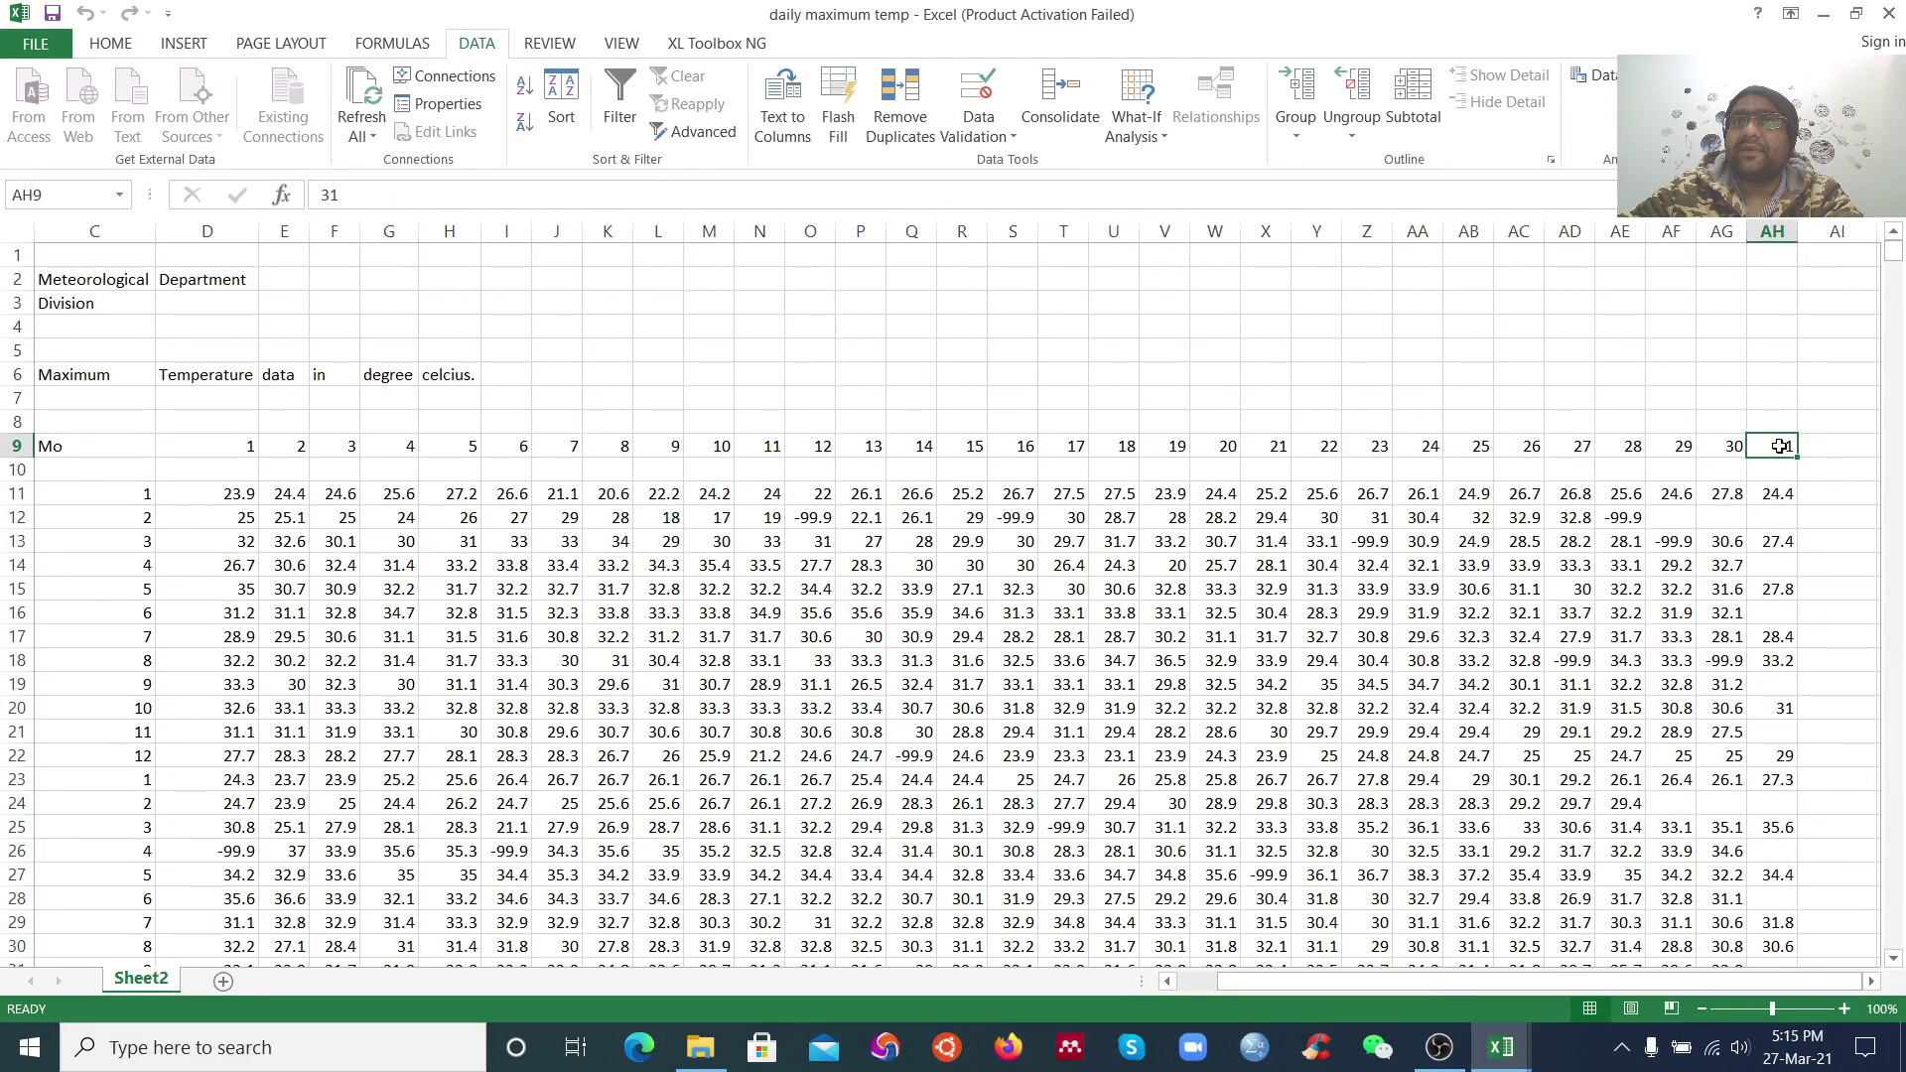
{"action": "left_click_drag", "start_coordinate": [1462, 978], "coordinate": [1419, 981]}
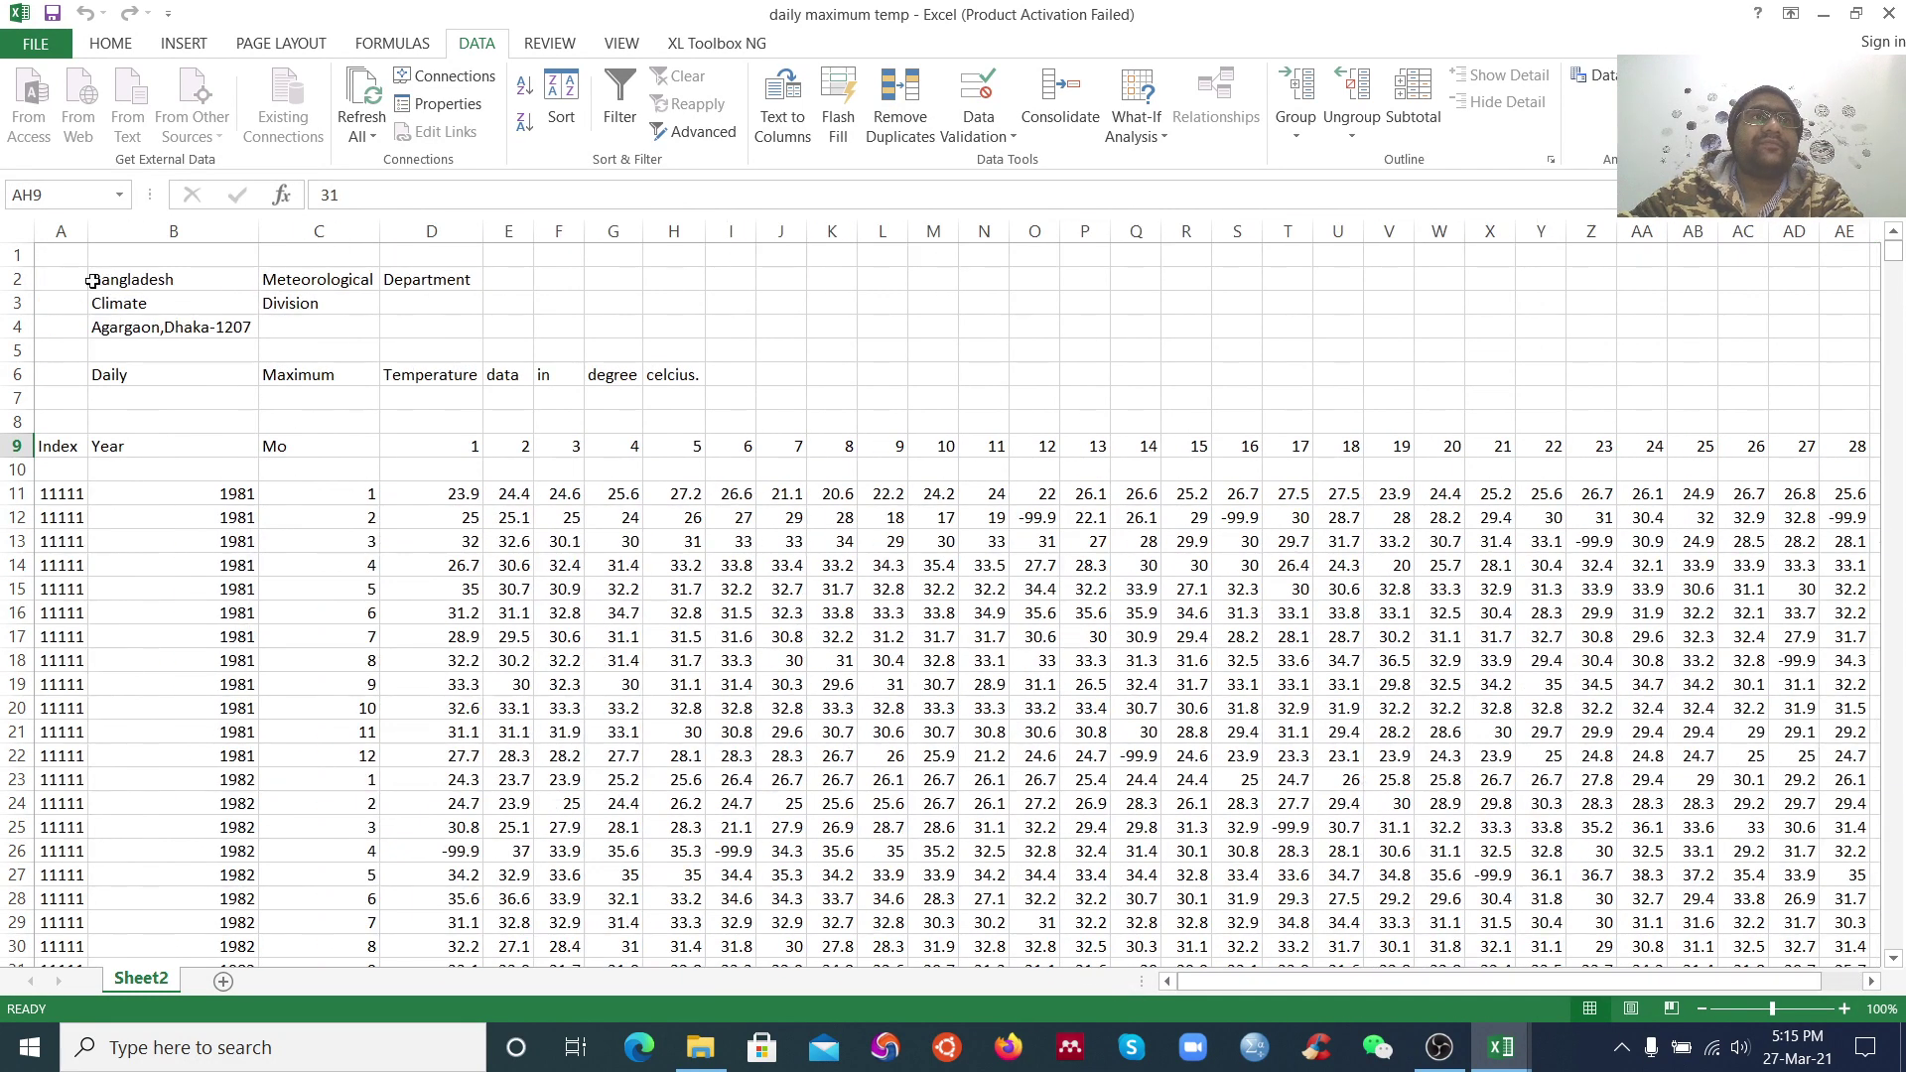
Delete the title rows 1 to 8 above the headings and the whole Index column
{"action": "left_click_drag", "start_coordinate": [22, 255], "coordinate": [22, 421]}
{"action": "right_click", "coordinate": [80, 374]}
{"action": "left_click", "coordinate": [149, 574]}
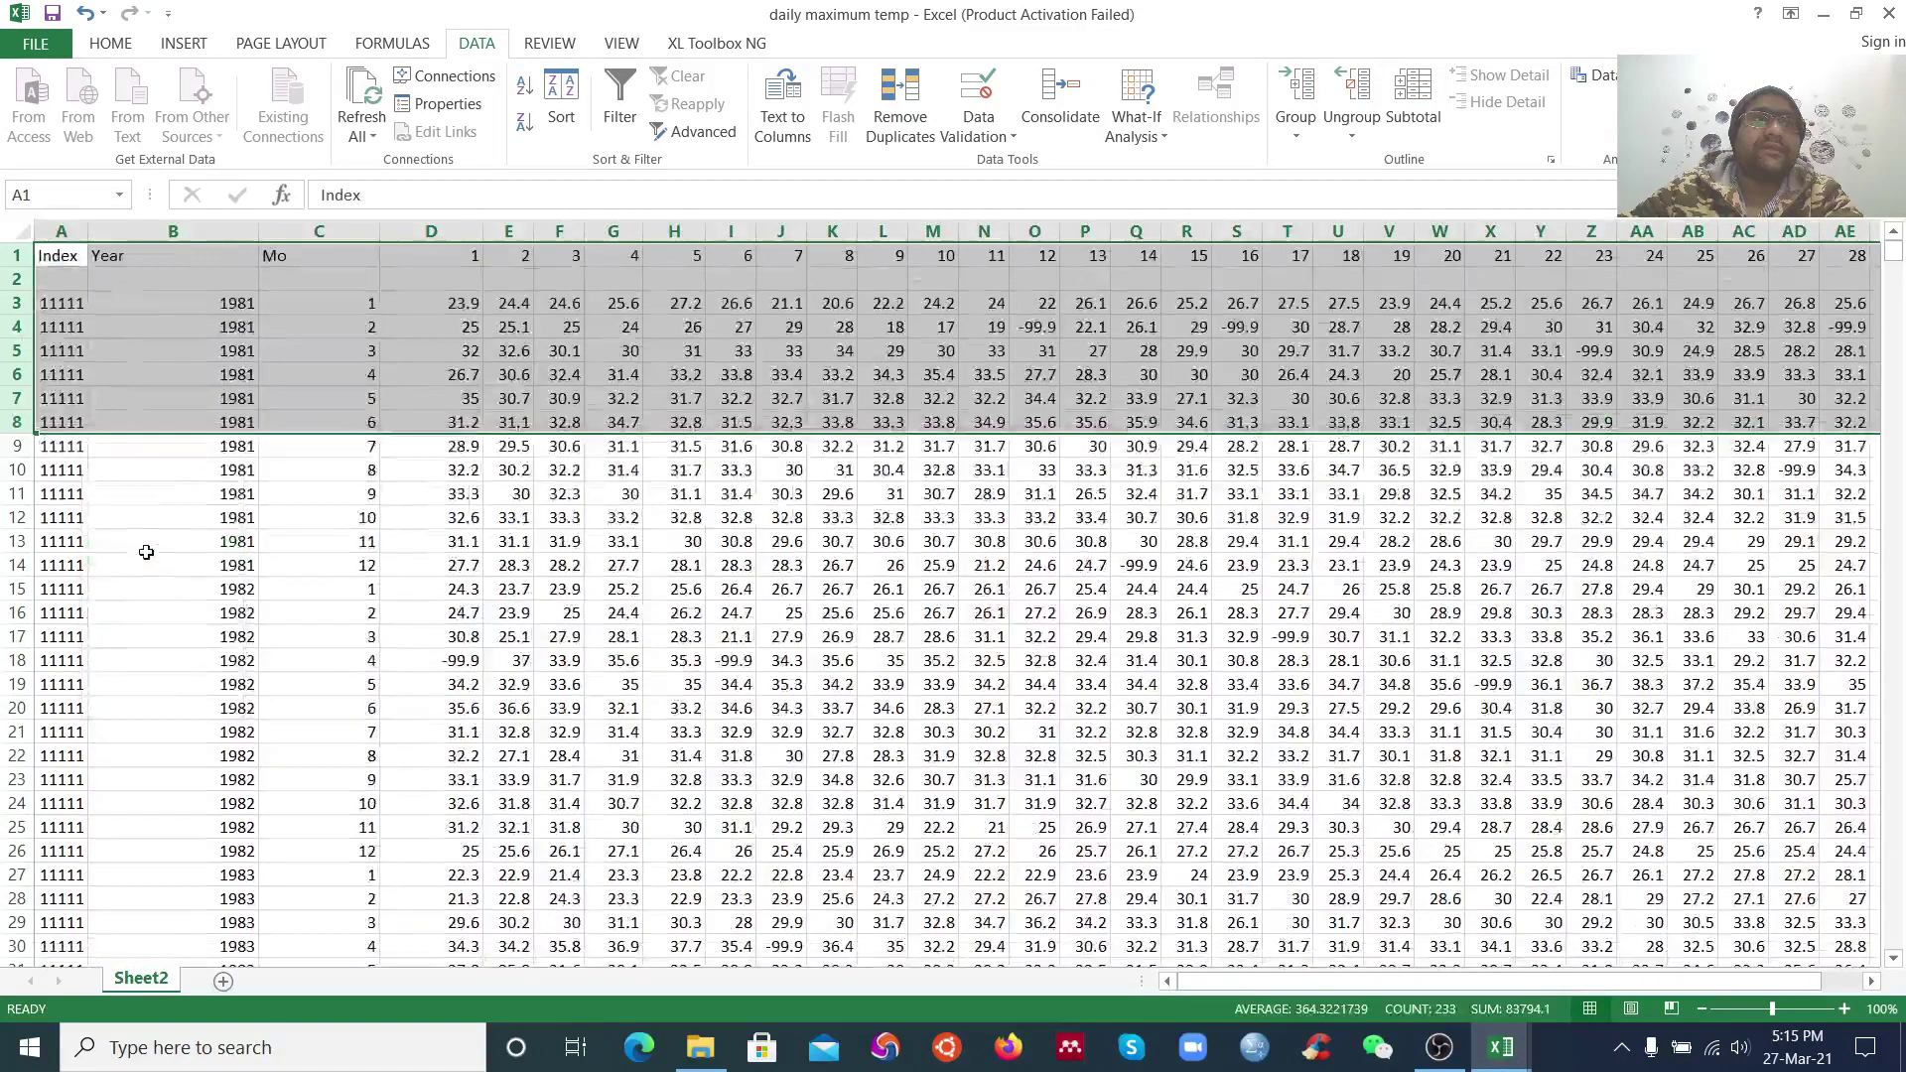
{"action": "left_click", "coordinate": [139, 493]}
{"action": "right_click", "coordinate": [61, 231]}
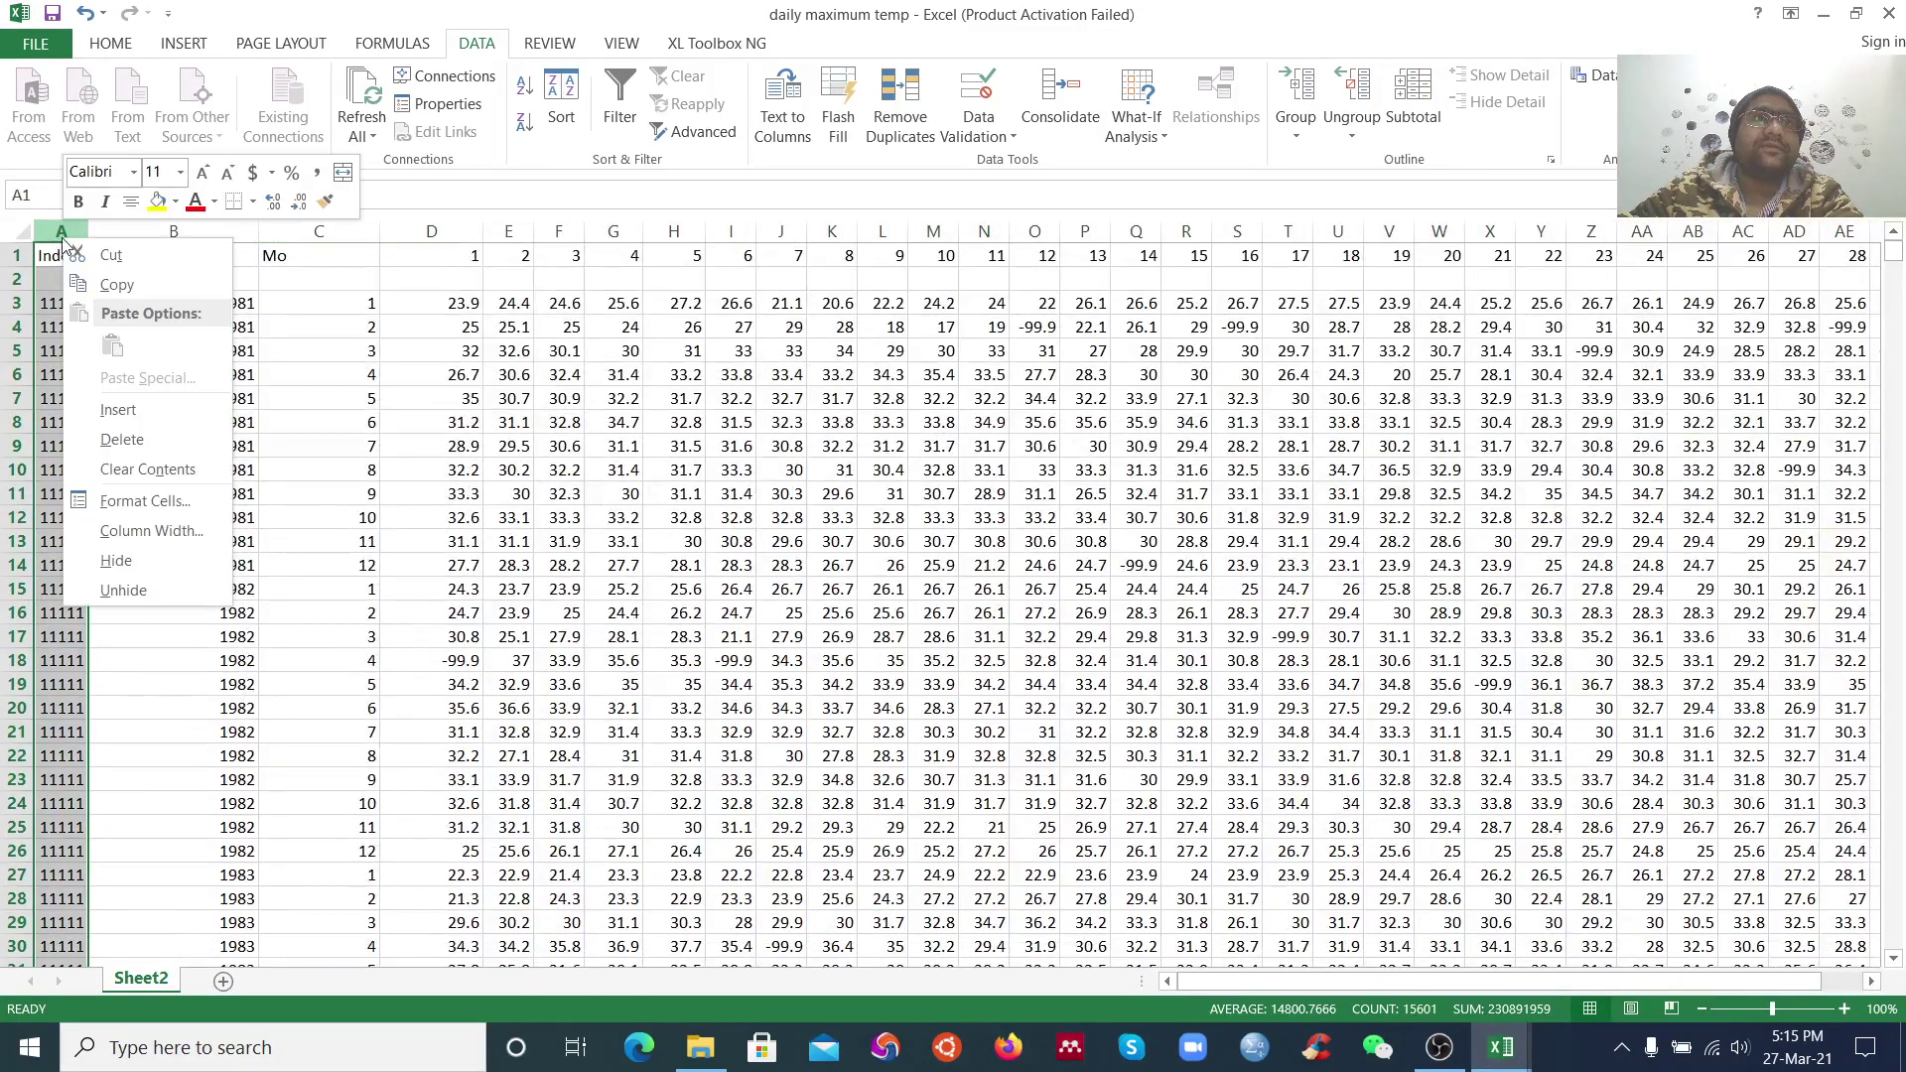
{"action": "left_click", "coordinate": [103, 433]}
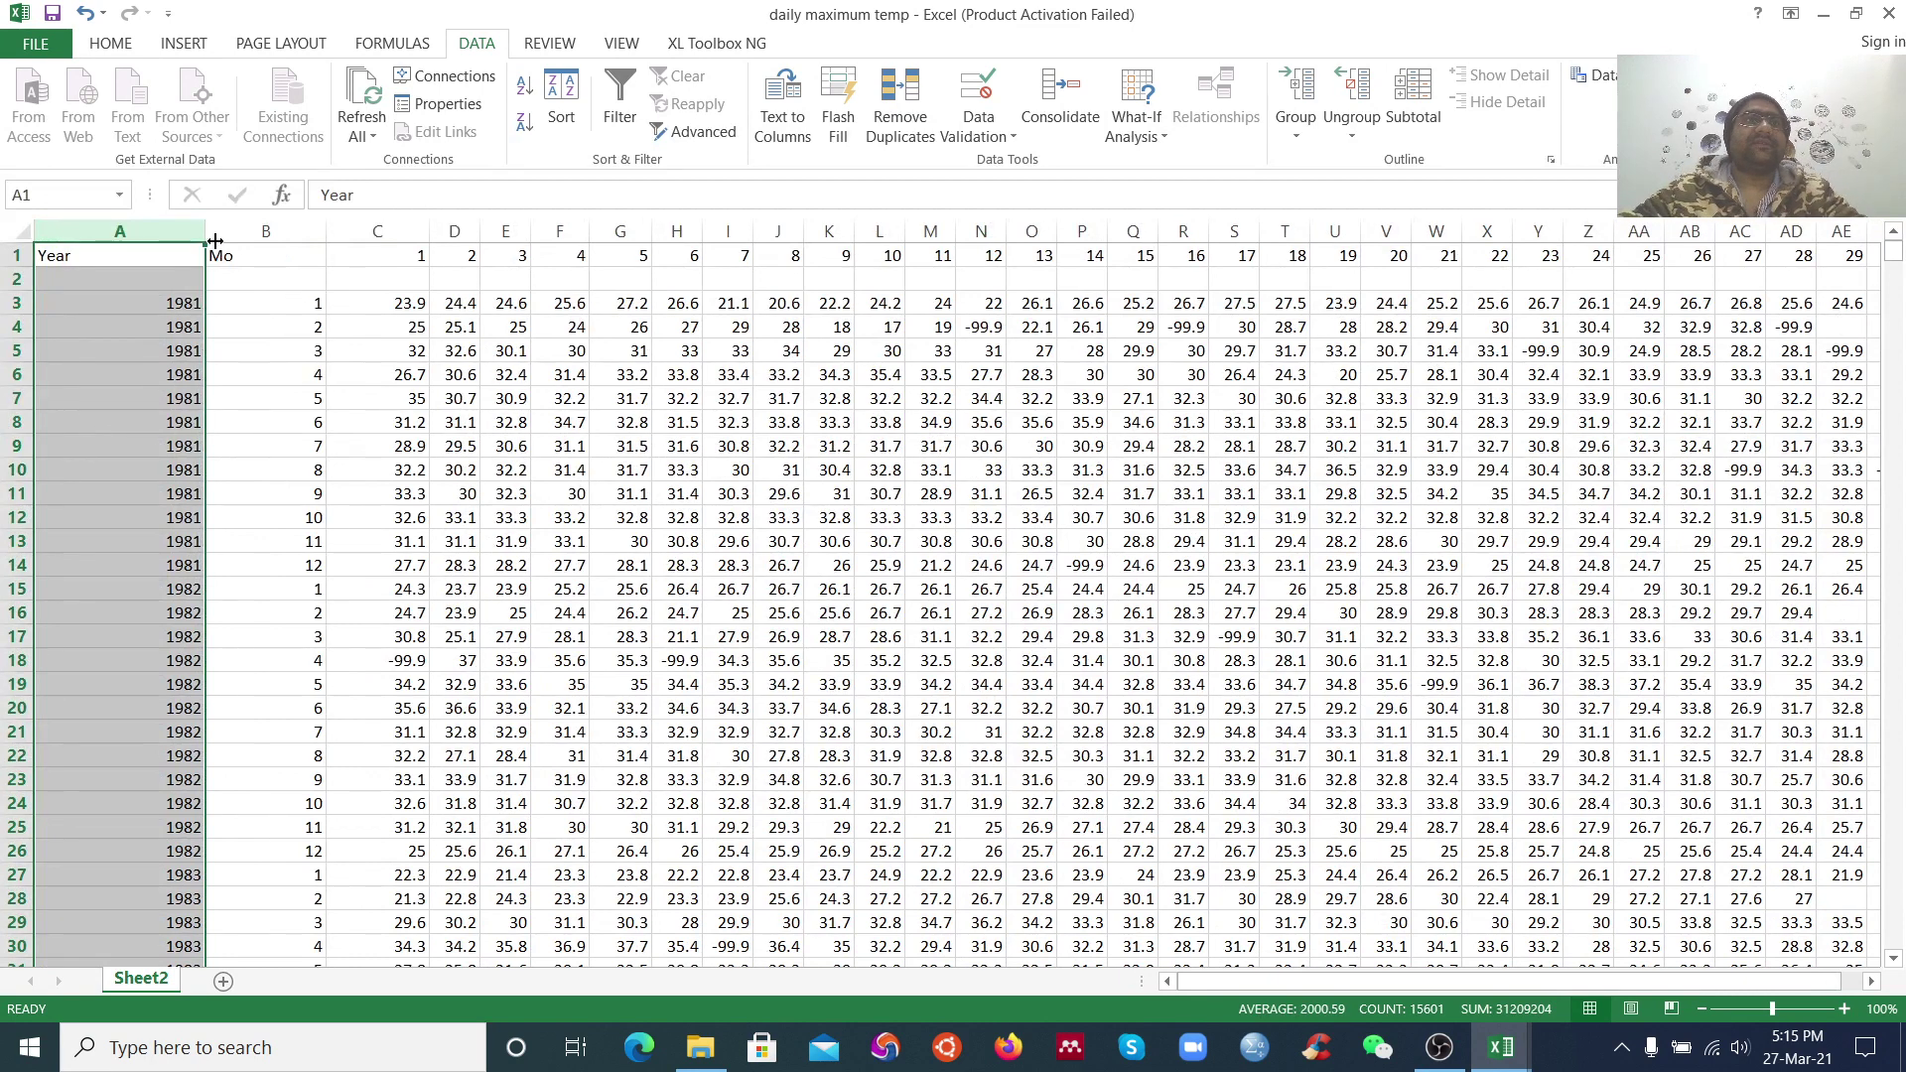
Narrow the year and month columns and rename the "Mo" heading to "Month"
{"action": "left_click_drag", "start_coordinate": [202, 231], "coordinate": [123, 231]}
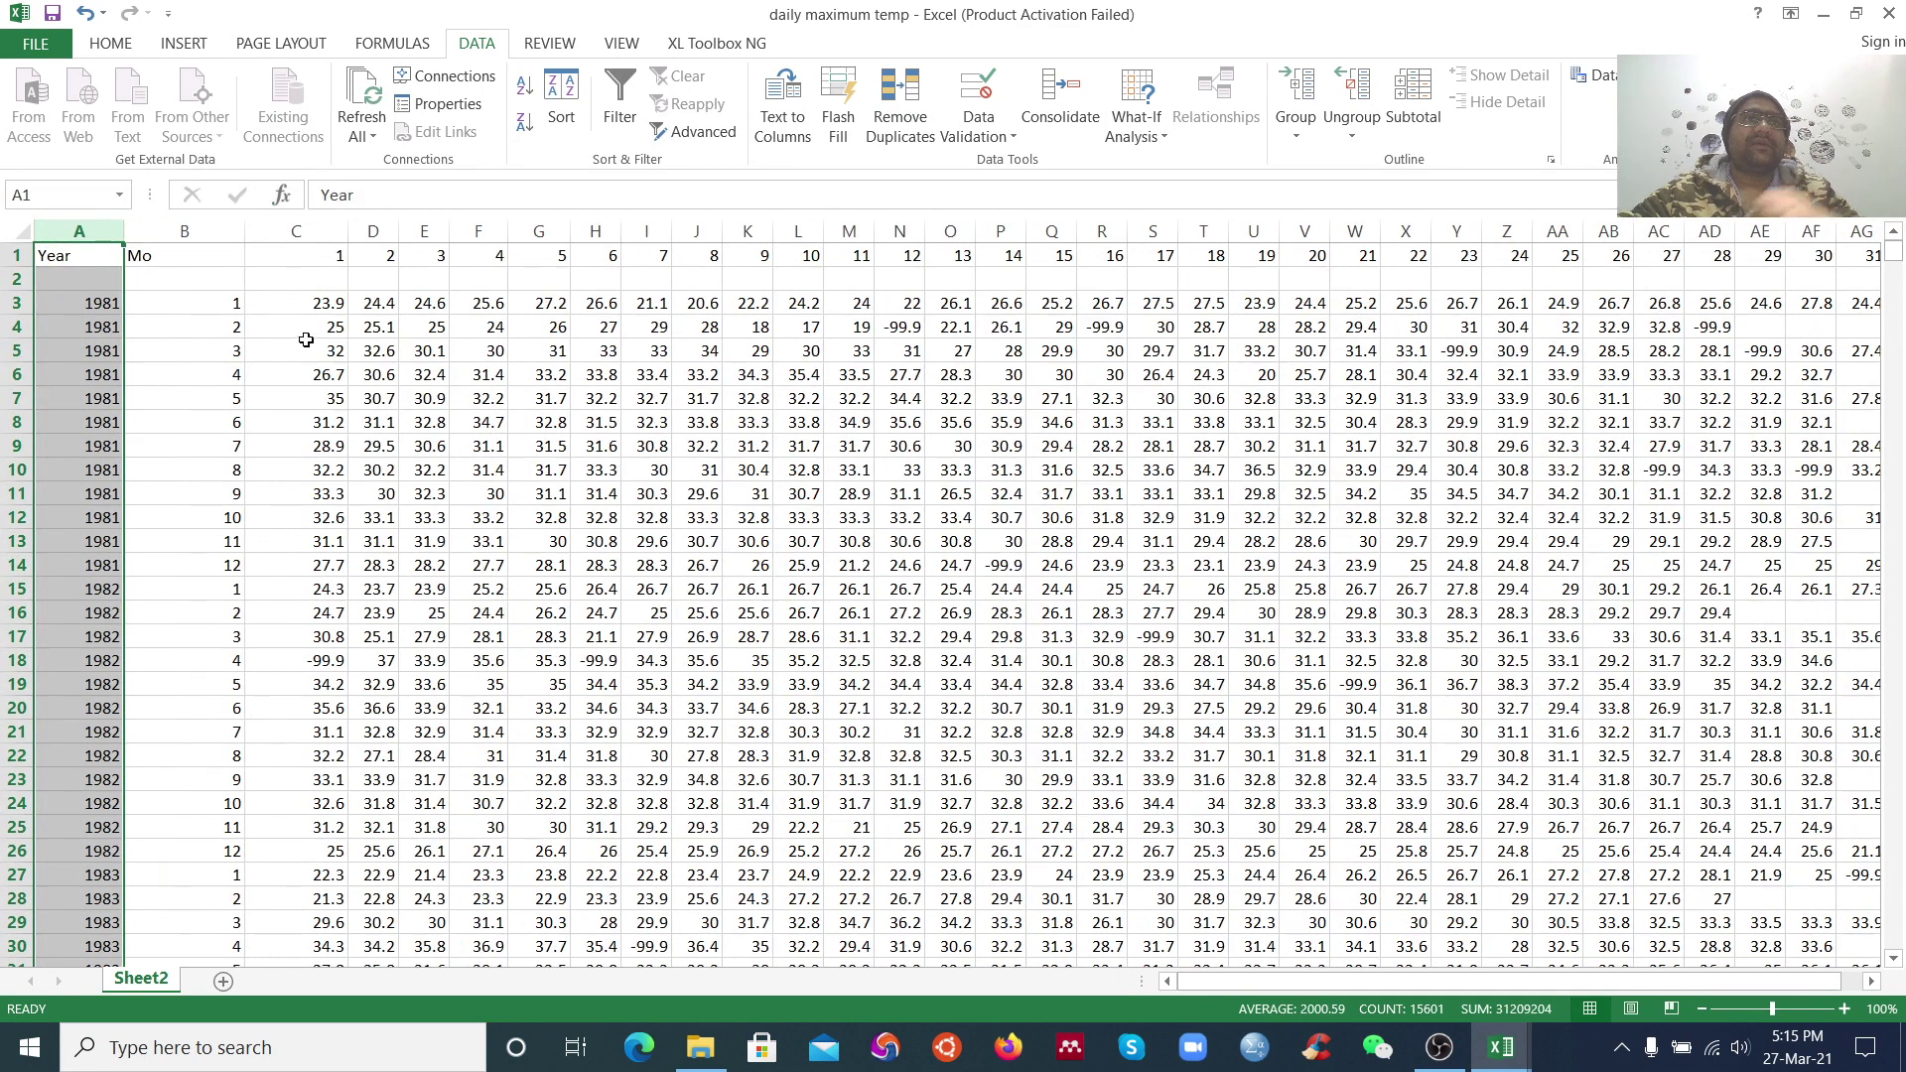
{"action": "left_click", "coordinate": [338, 330]}
{"action": "left_click_drag", "start_coordinate": [245, 231], "coordinate": [185, 231]}
{"action": "left_click", "coordinate": [157, 252]}
{"action": "type", "text": "M"}
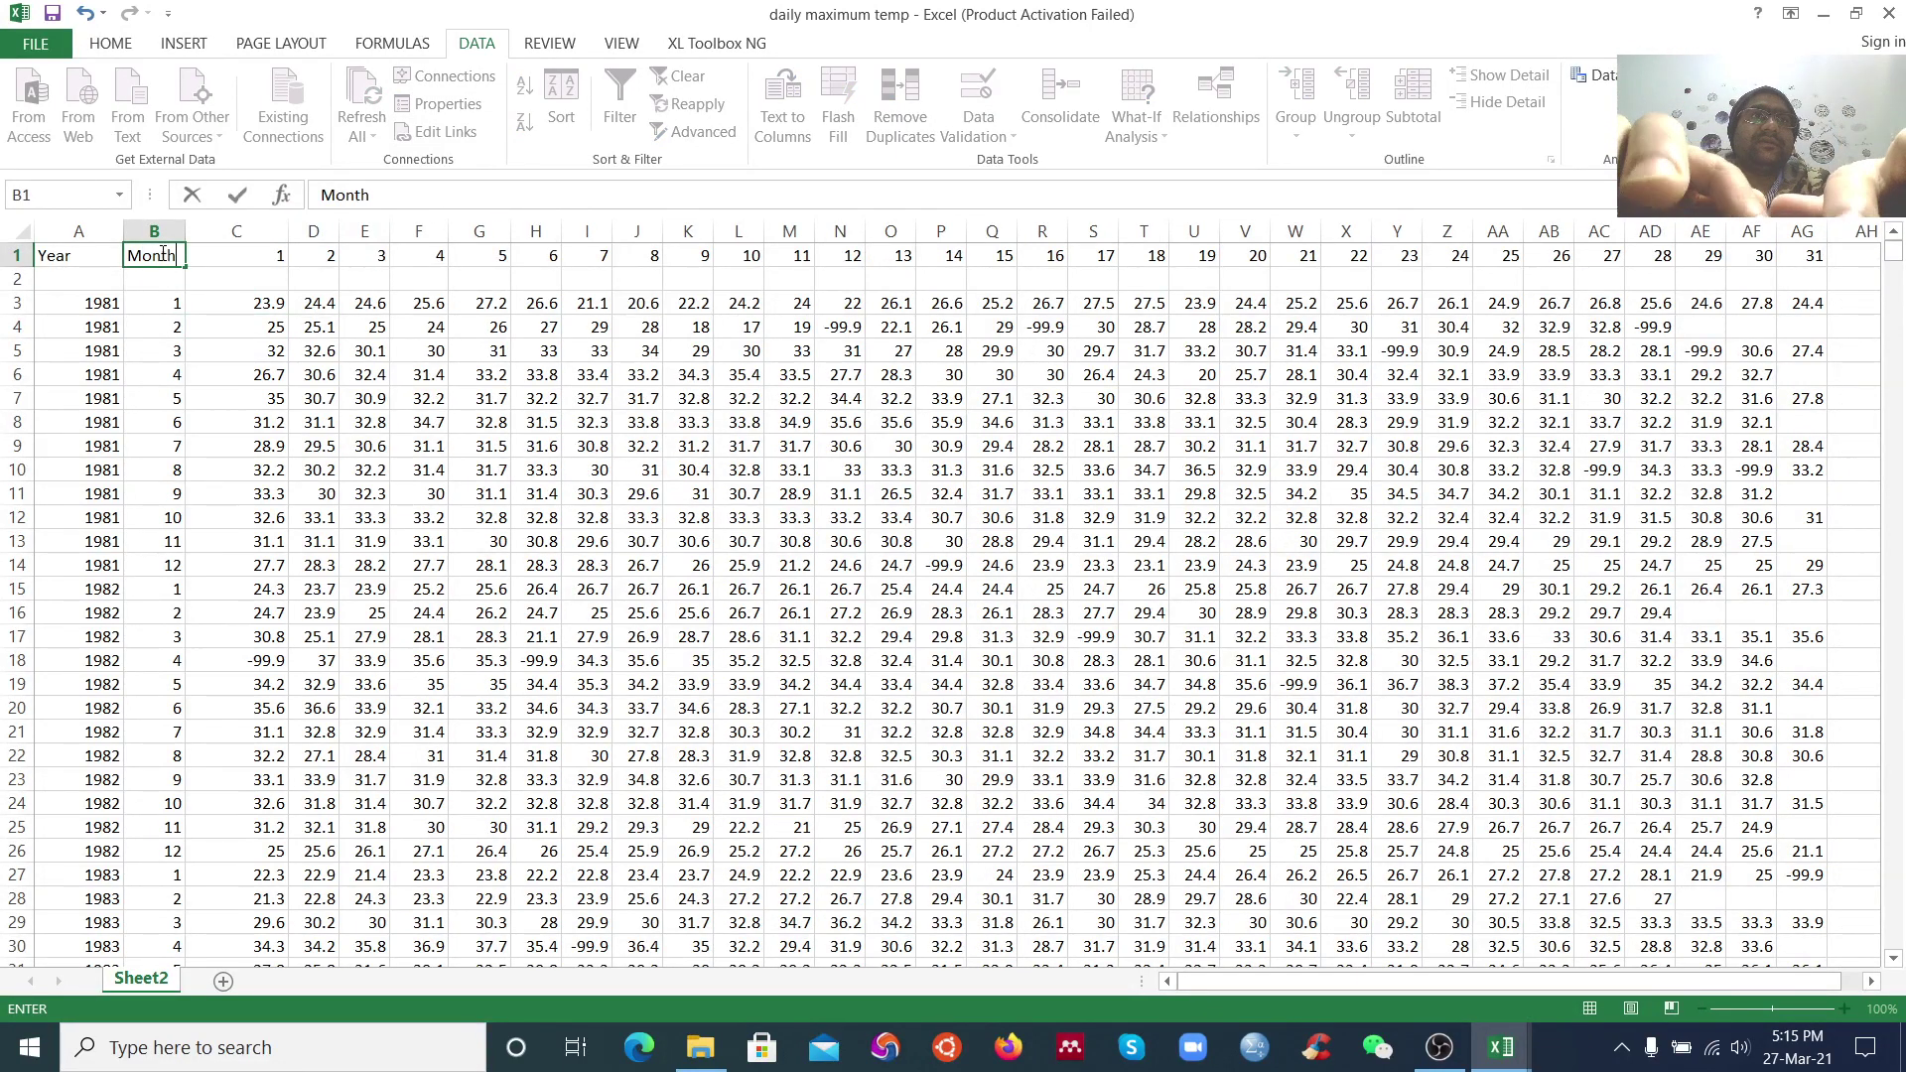
{"action": "left_click", "coordinate": [402, 428]}
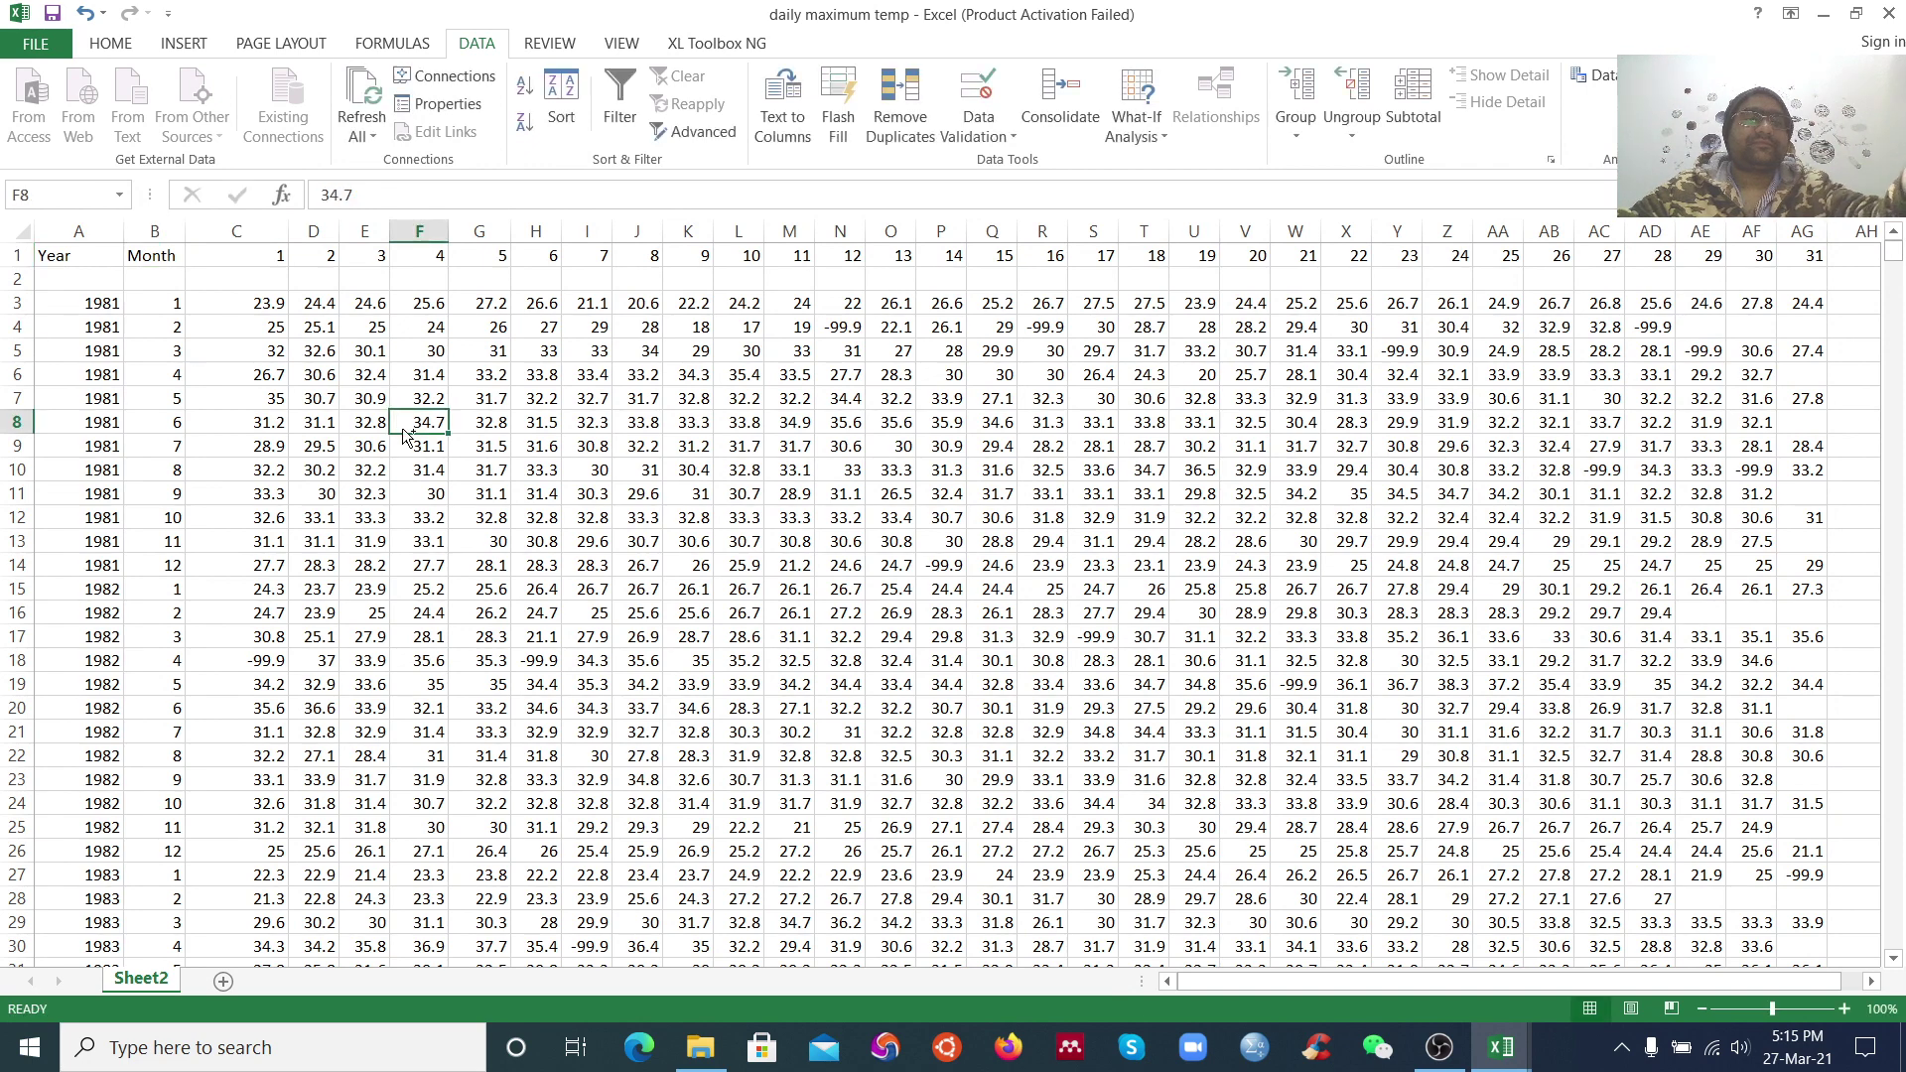
Centre the whole data block below the headings both vertically and horizontally
{"action": "key", "text": "ctrl+a"}
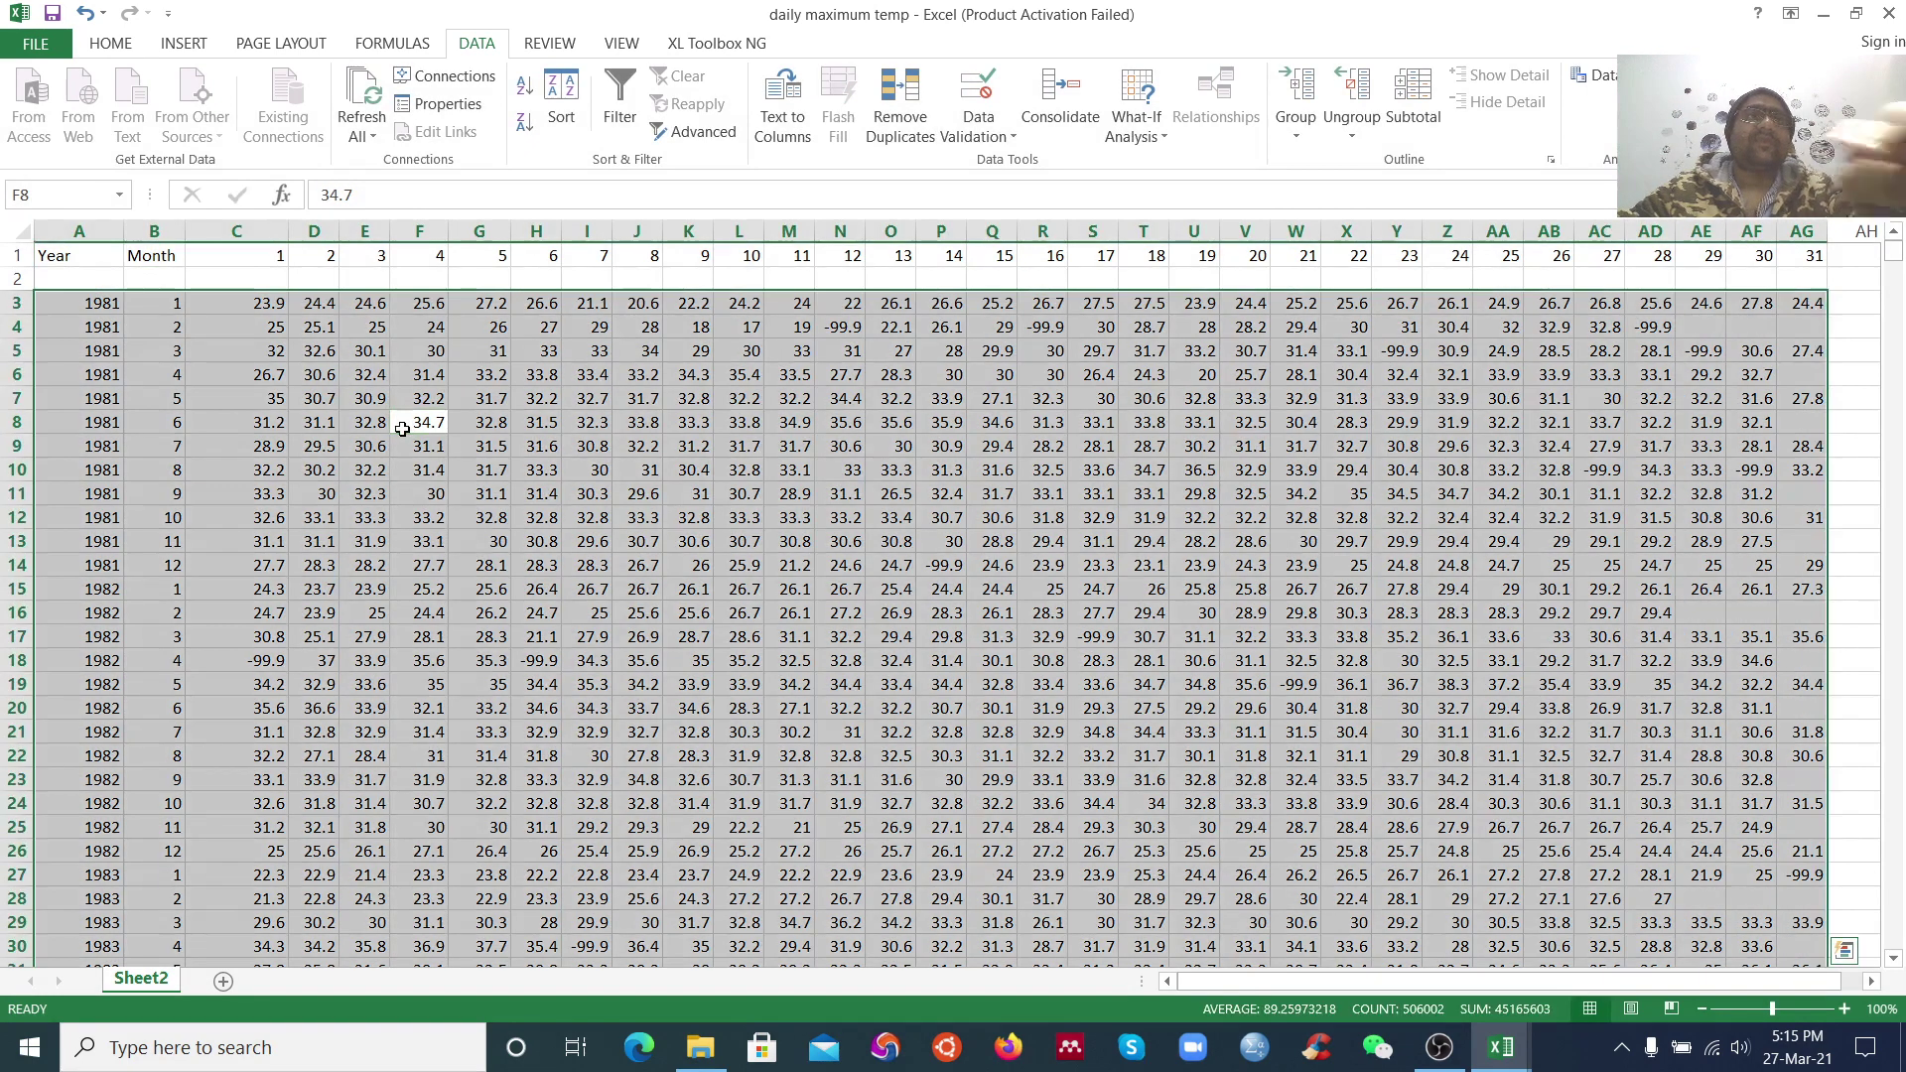
{"action": "left_click", "coordinate": [113, 46]}
{"action": "left_click", "coordinate": [462, 87]}
{"action": "left_click", "coordinate": [462, 121]}
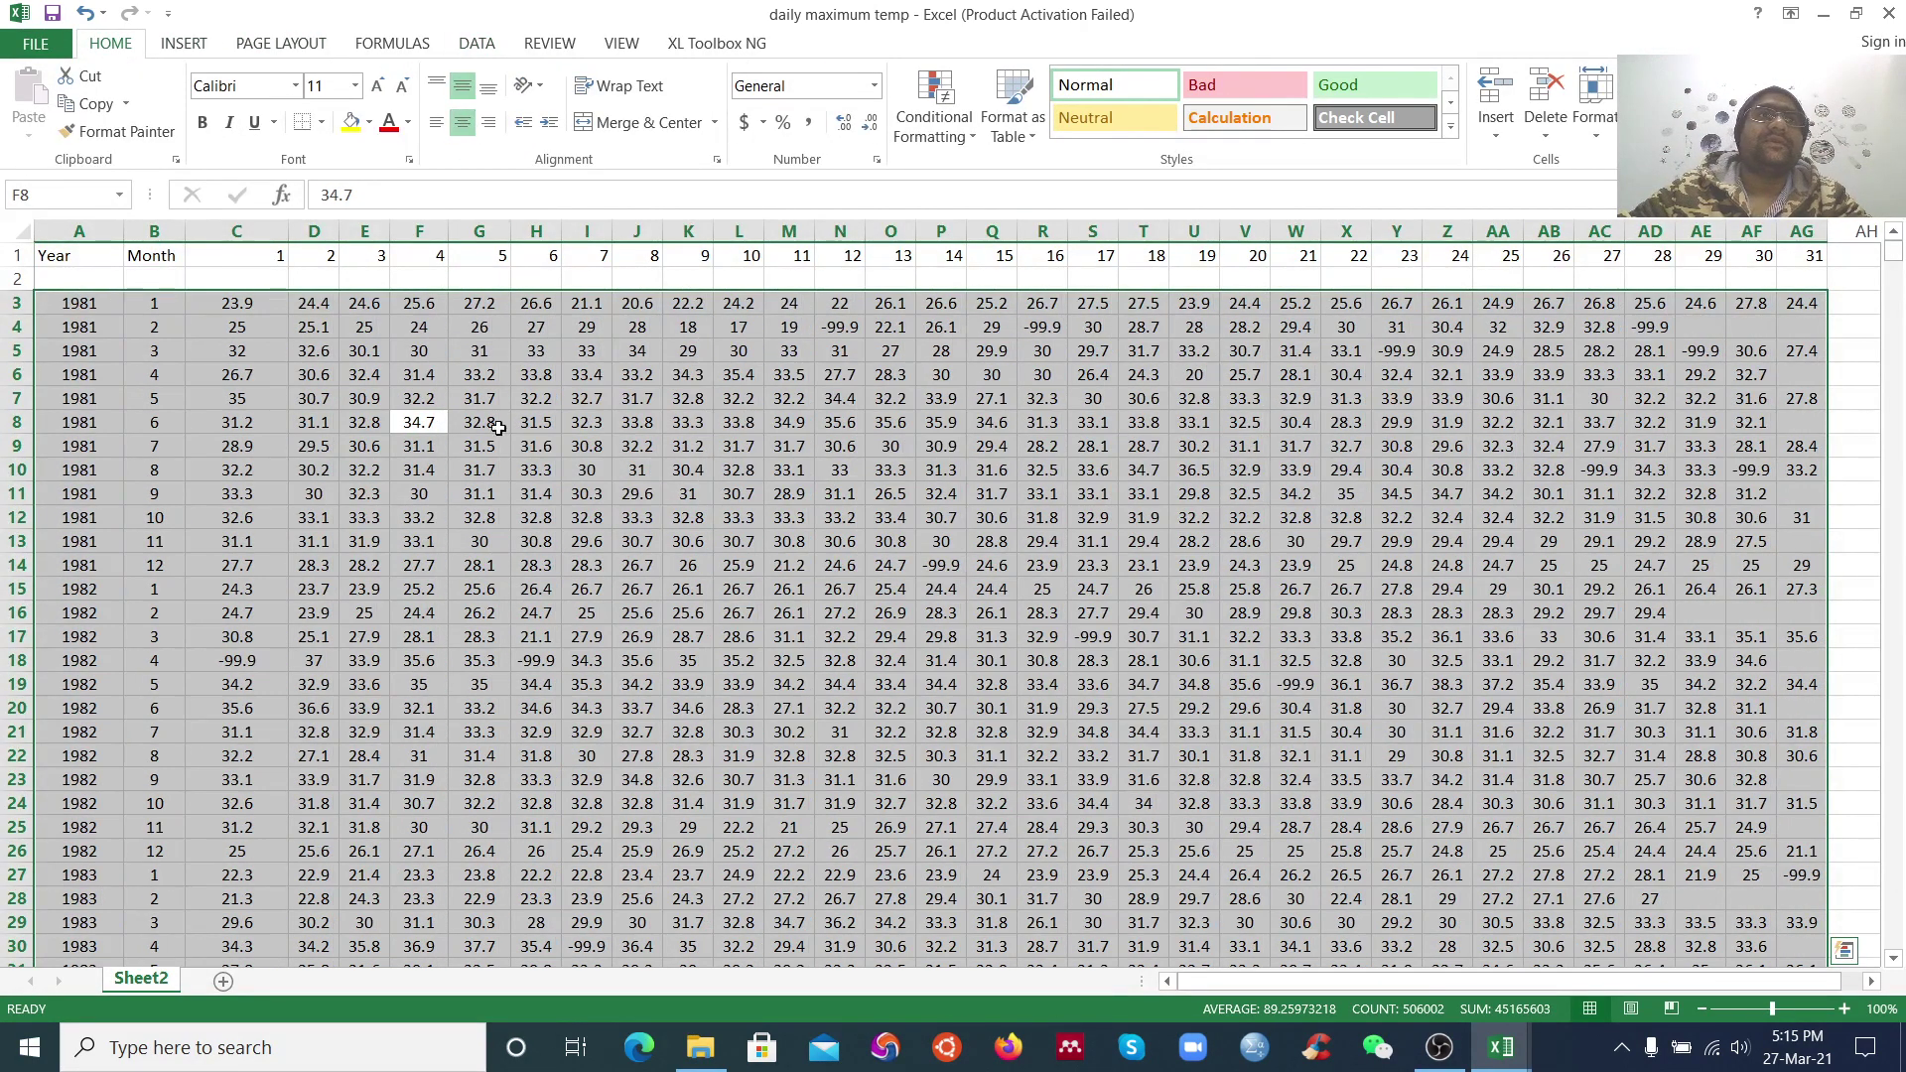
{"action": "left_click", "coordinate": [479, 470]}
Delete the empty row 2 beneath the headings and insert a blank row above them
{"action": "left_click", "coordinate": [37, 281]}
{"action": "right_click", "coordinate": [37, 281]}
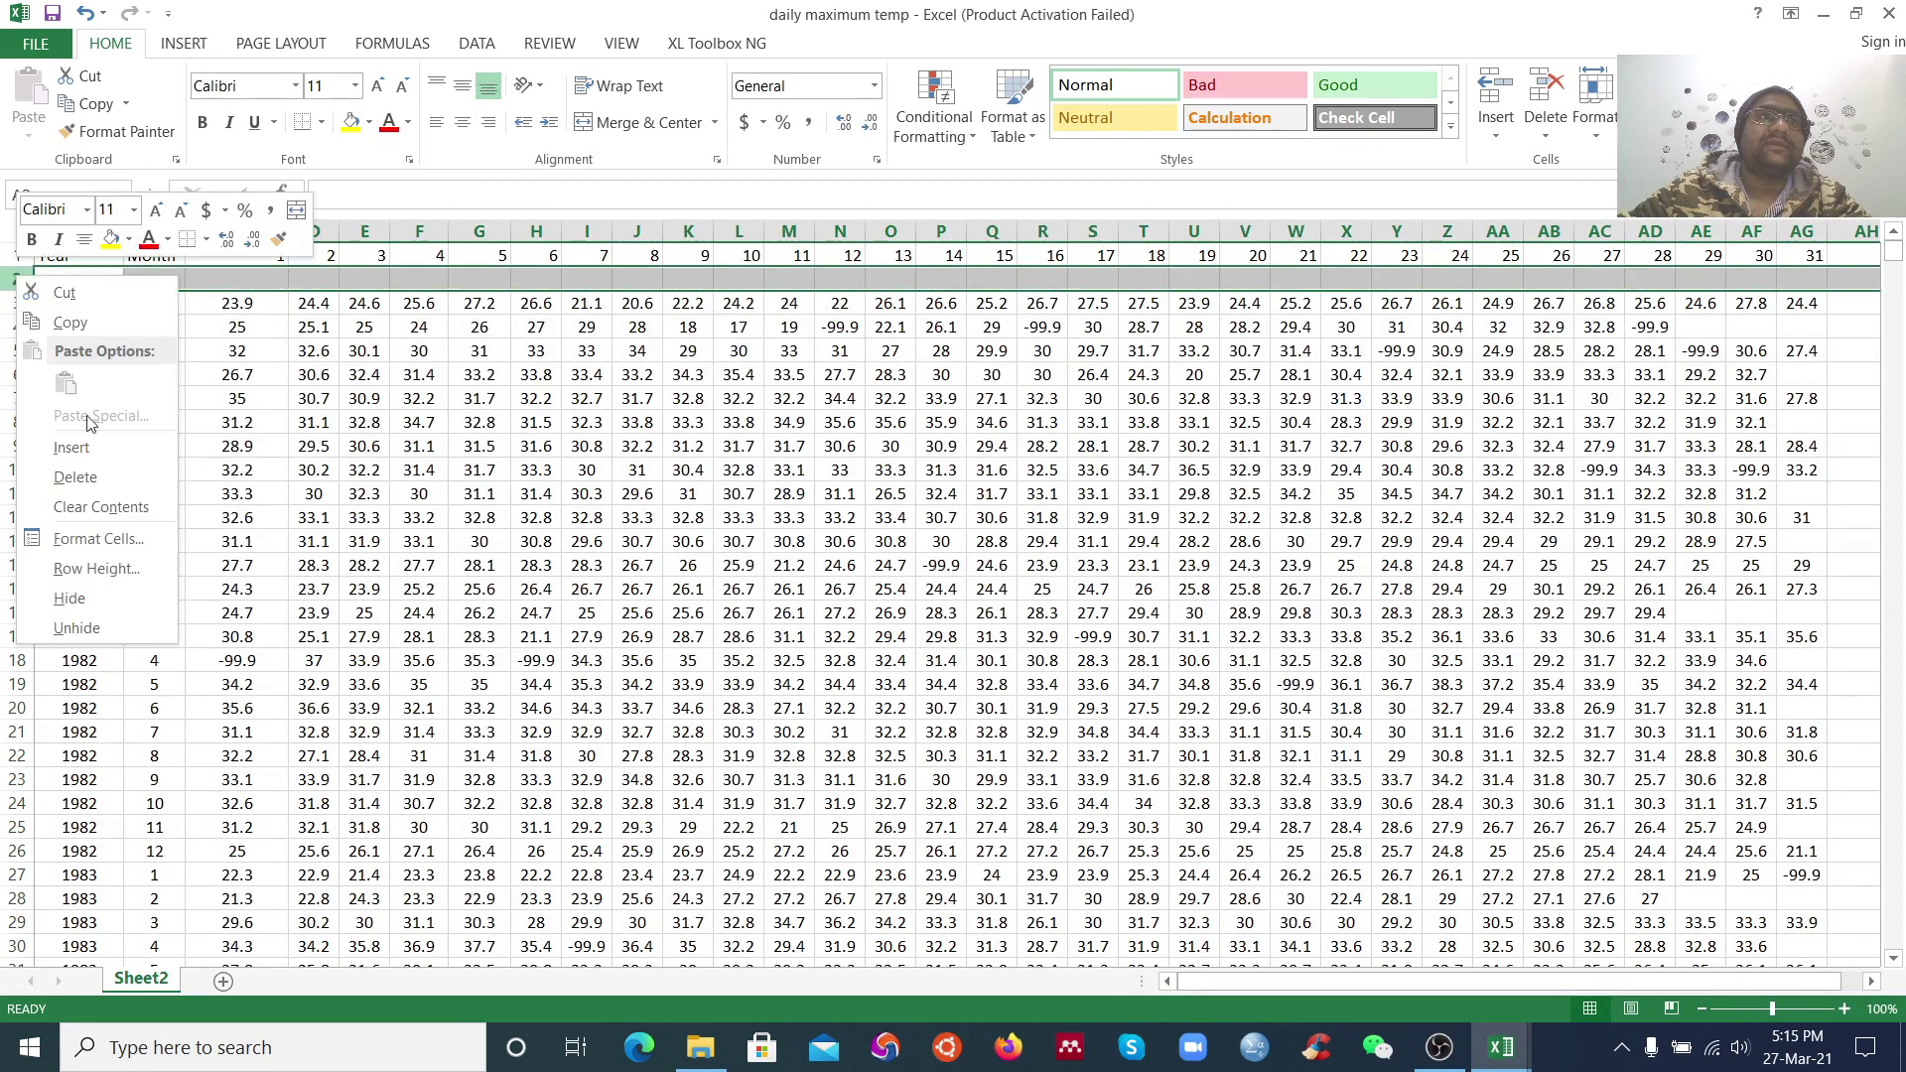
{"action": "left_click", "coordinate": [99, 482]}
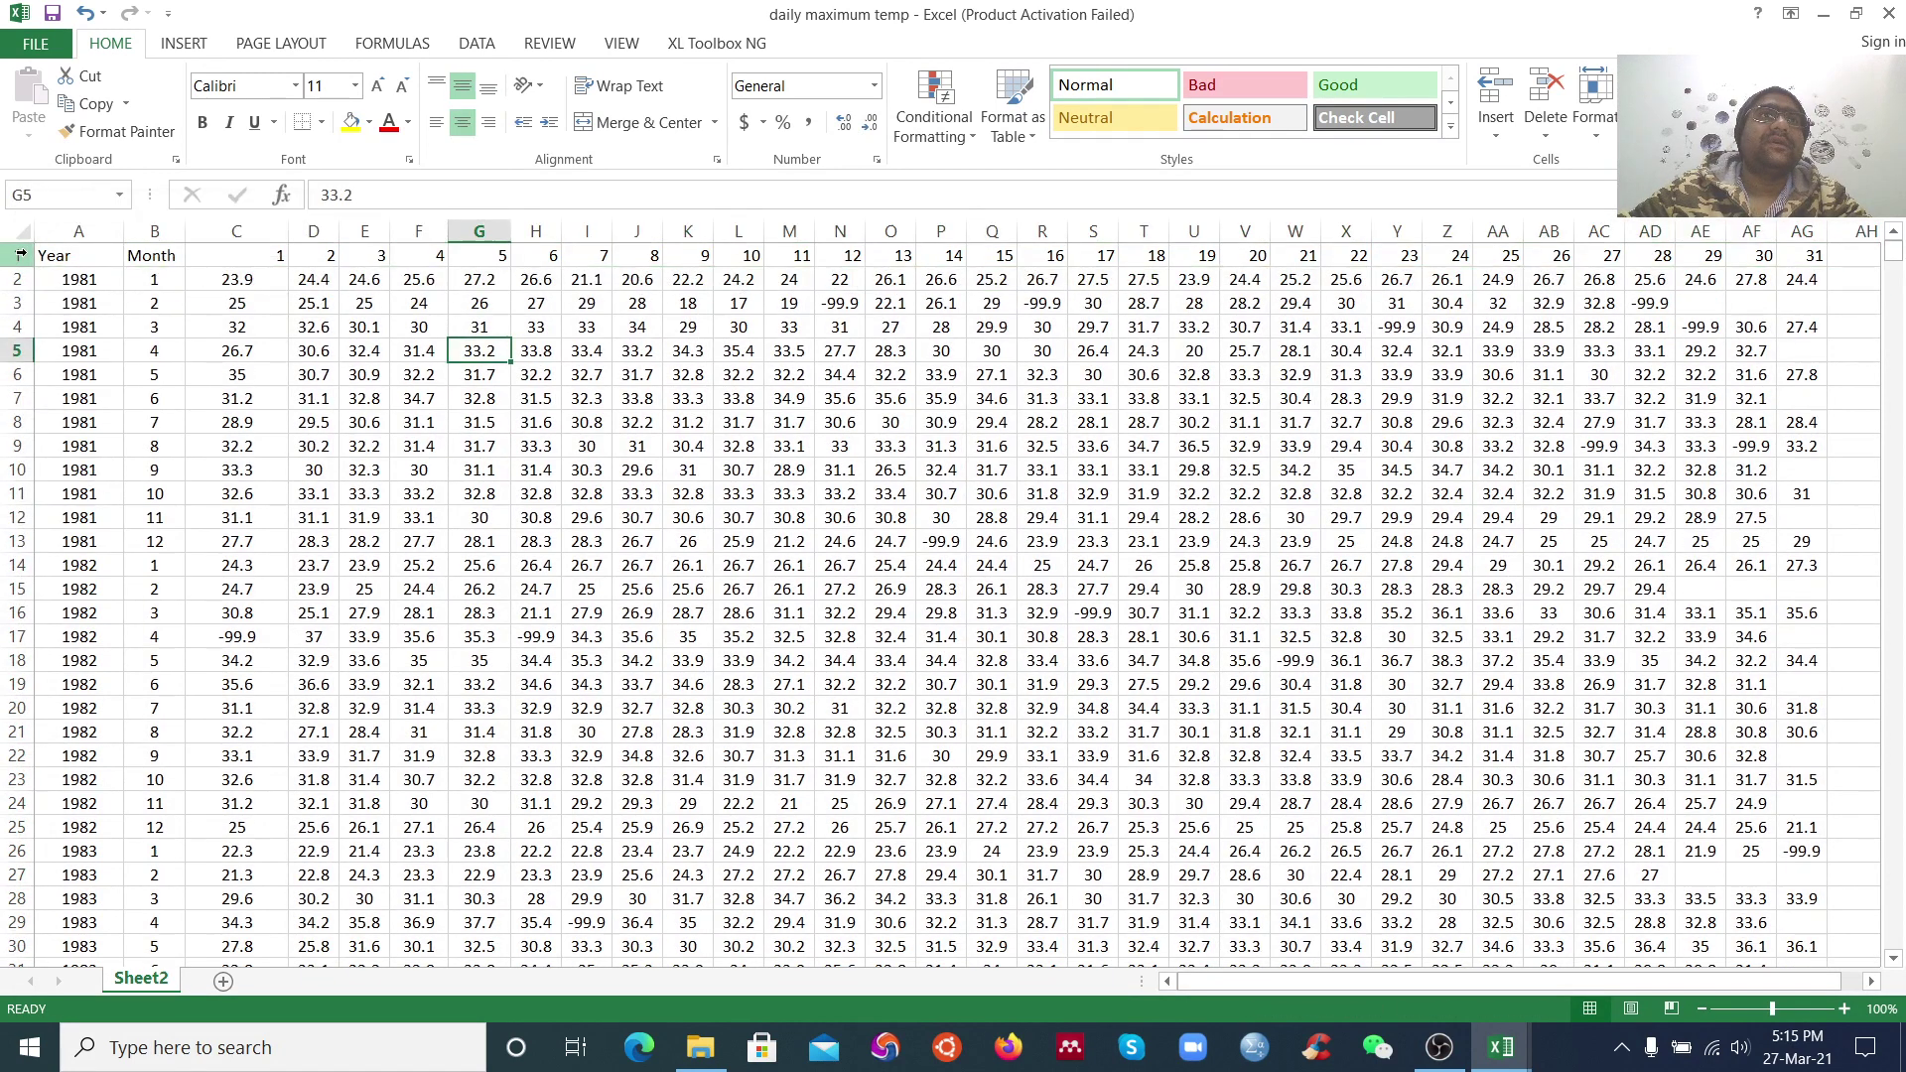
{"action": "left_click", "coordinate": [20, 255]}
{"action": "right_click", "coordinate": [19, 255]}
{"action": "left_click", "coordinate": [81, 425]}
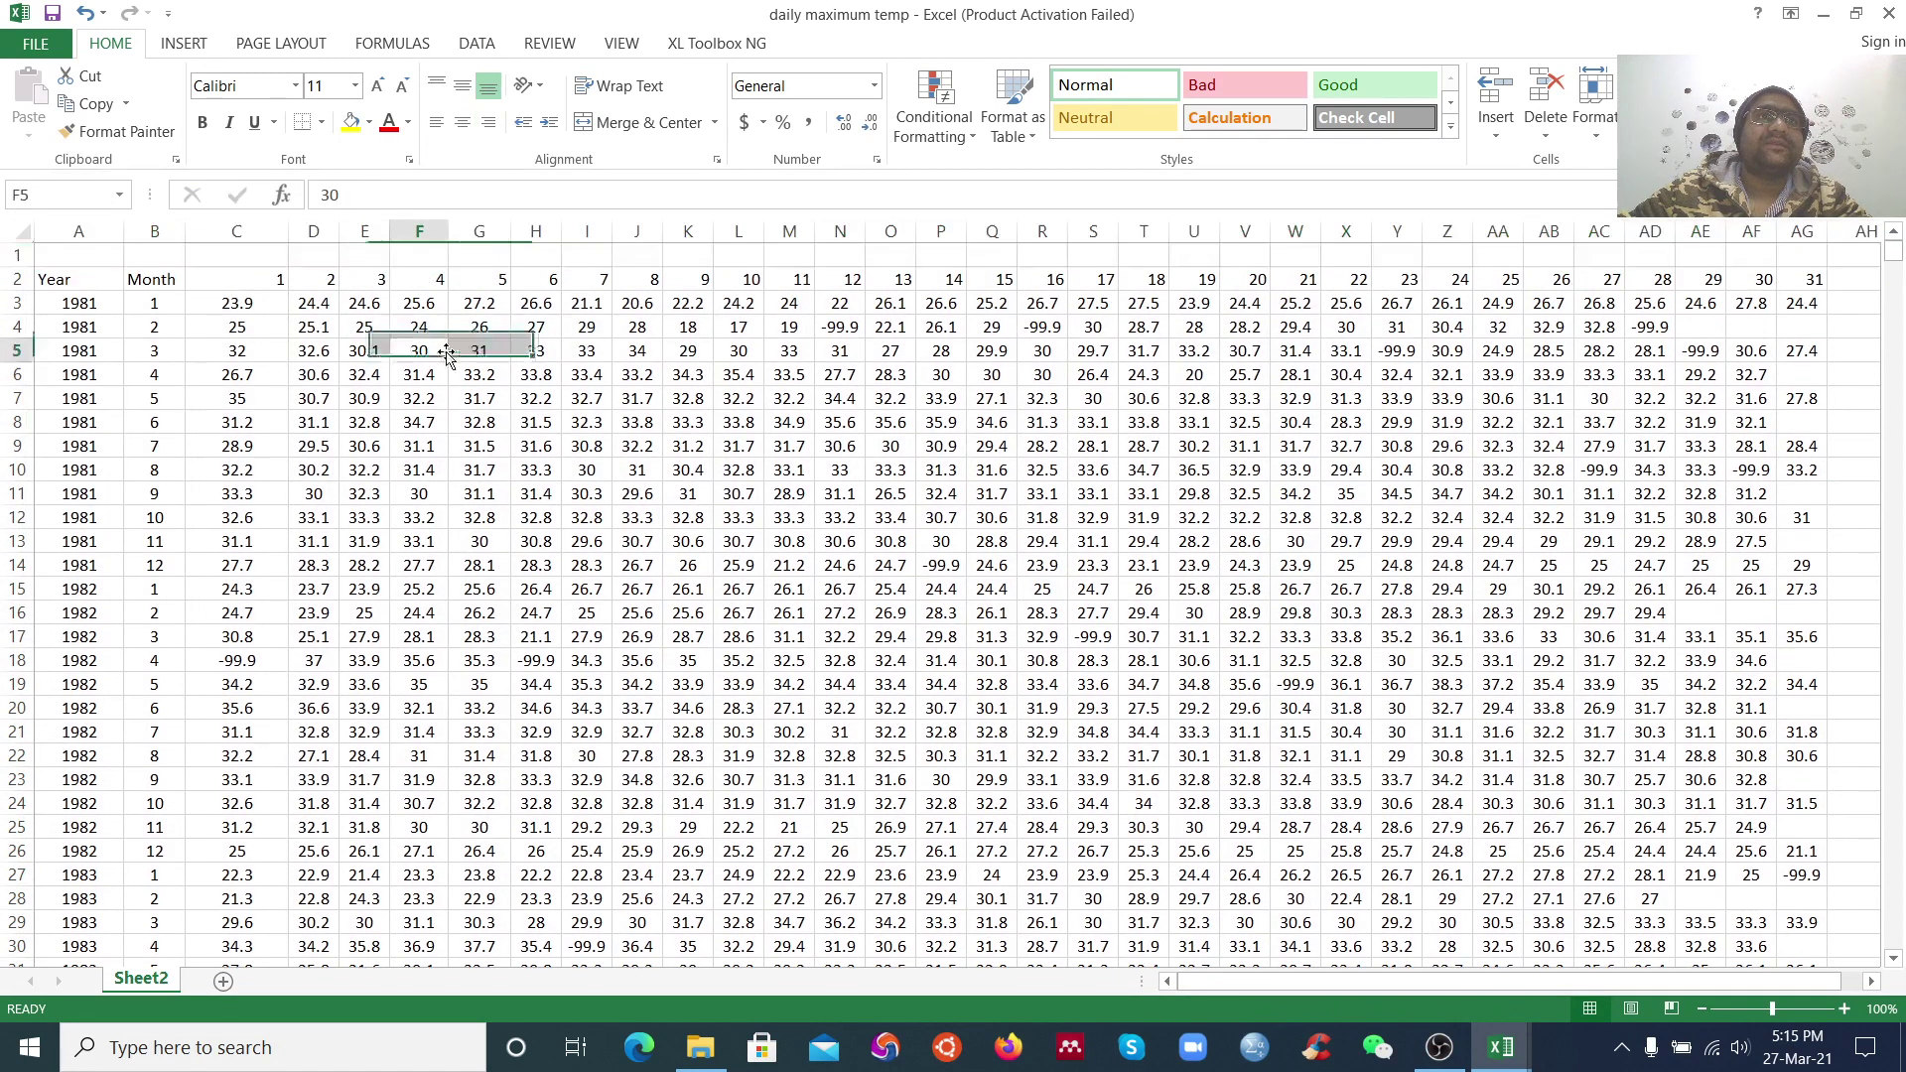
Merge and centre cells C1 to AG1 above the day numbers and enter the heading "Day"
{"action": "left_click", "coordinate": [278, 254]}
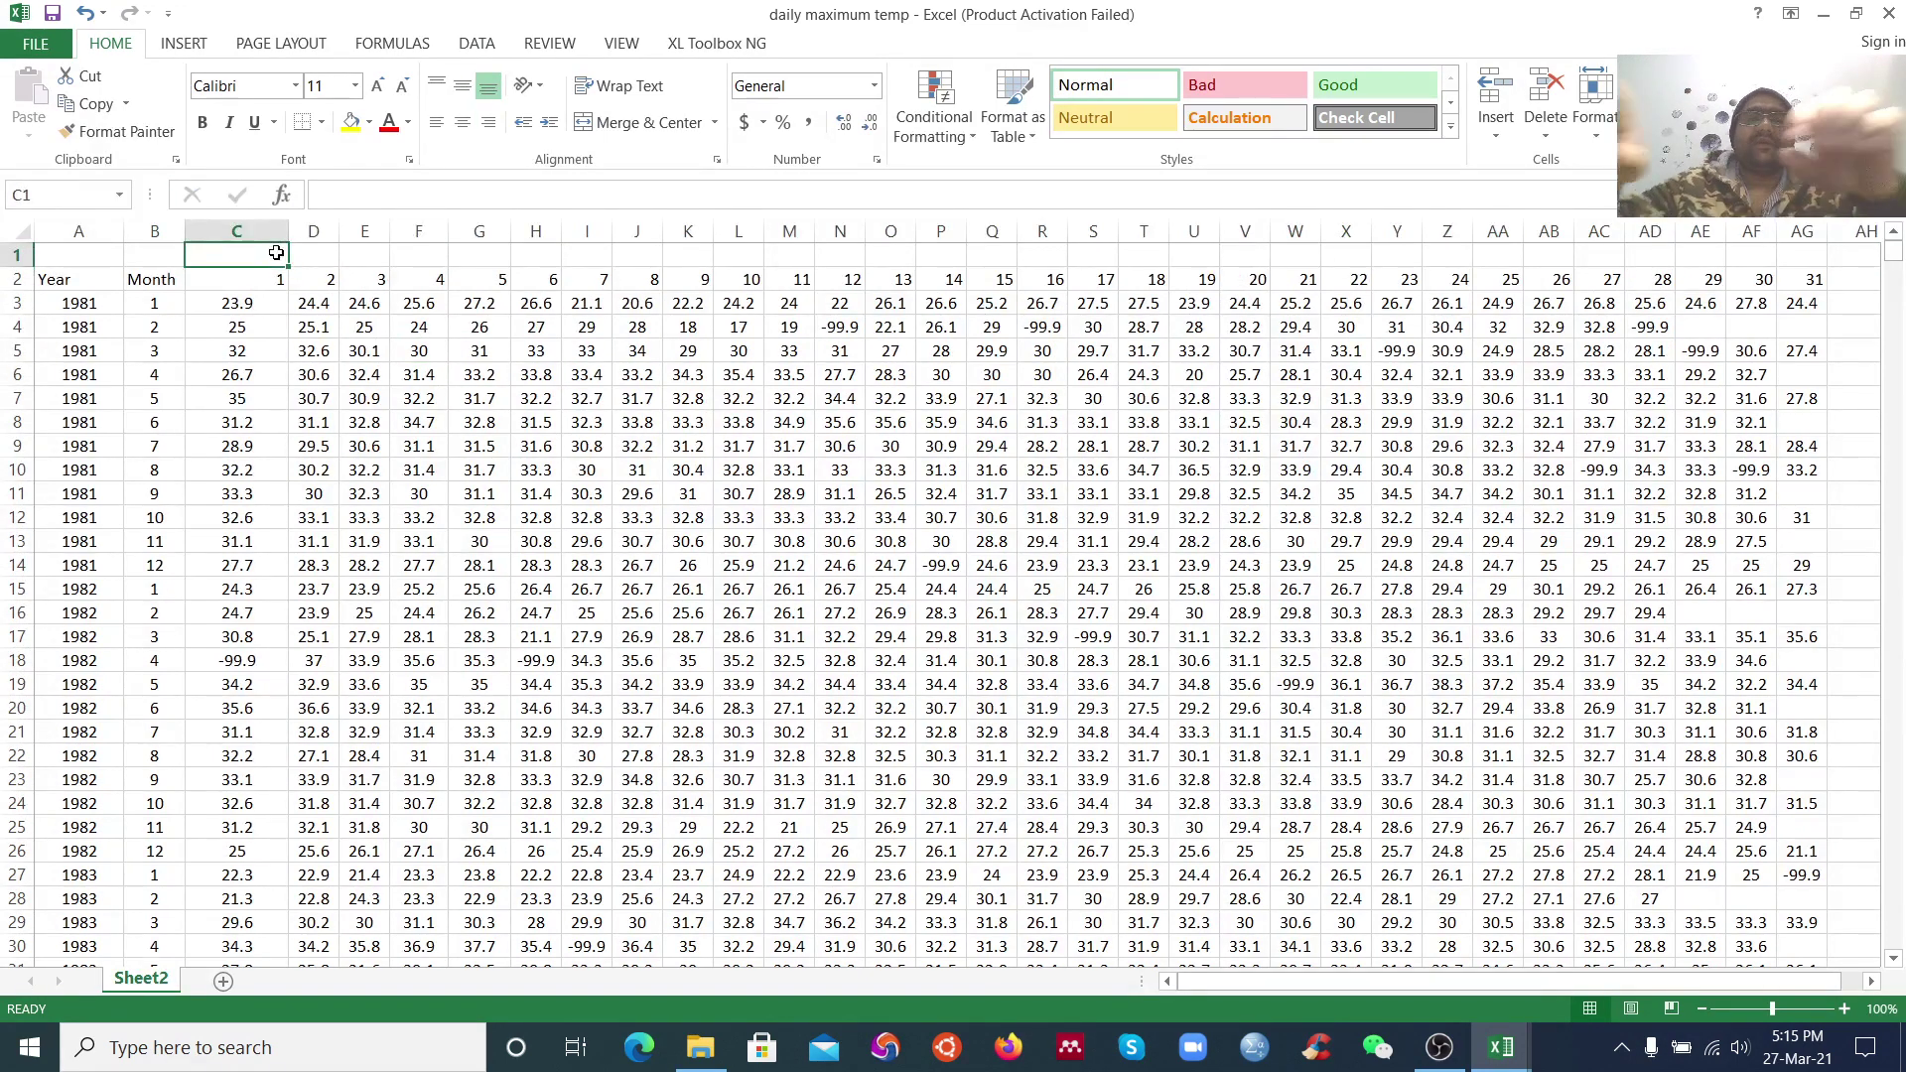
{"action": "left_click_drag", "start_coordinate": [276, 254], "coordinate": [1787, 255]}
{"action": "left_click", "coordinate": [645, 122]}
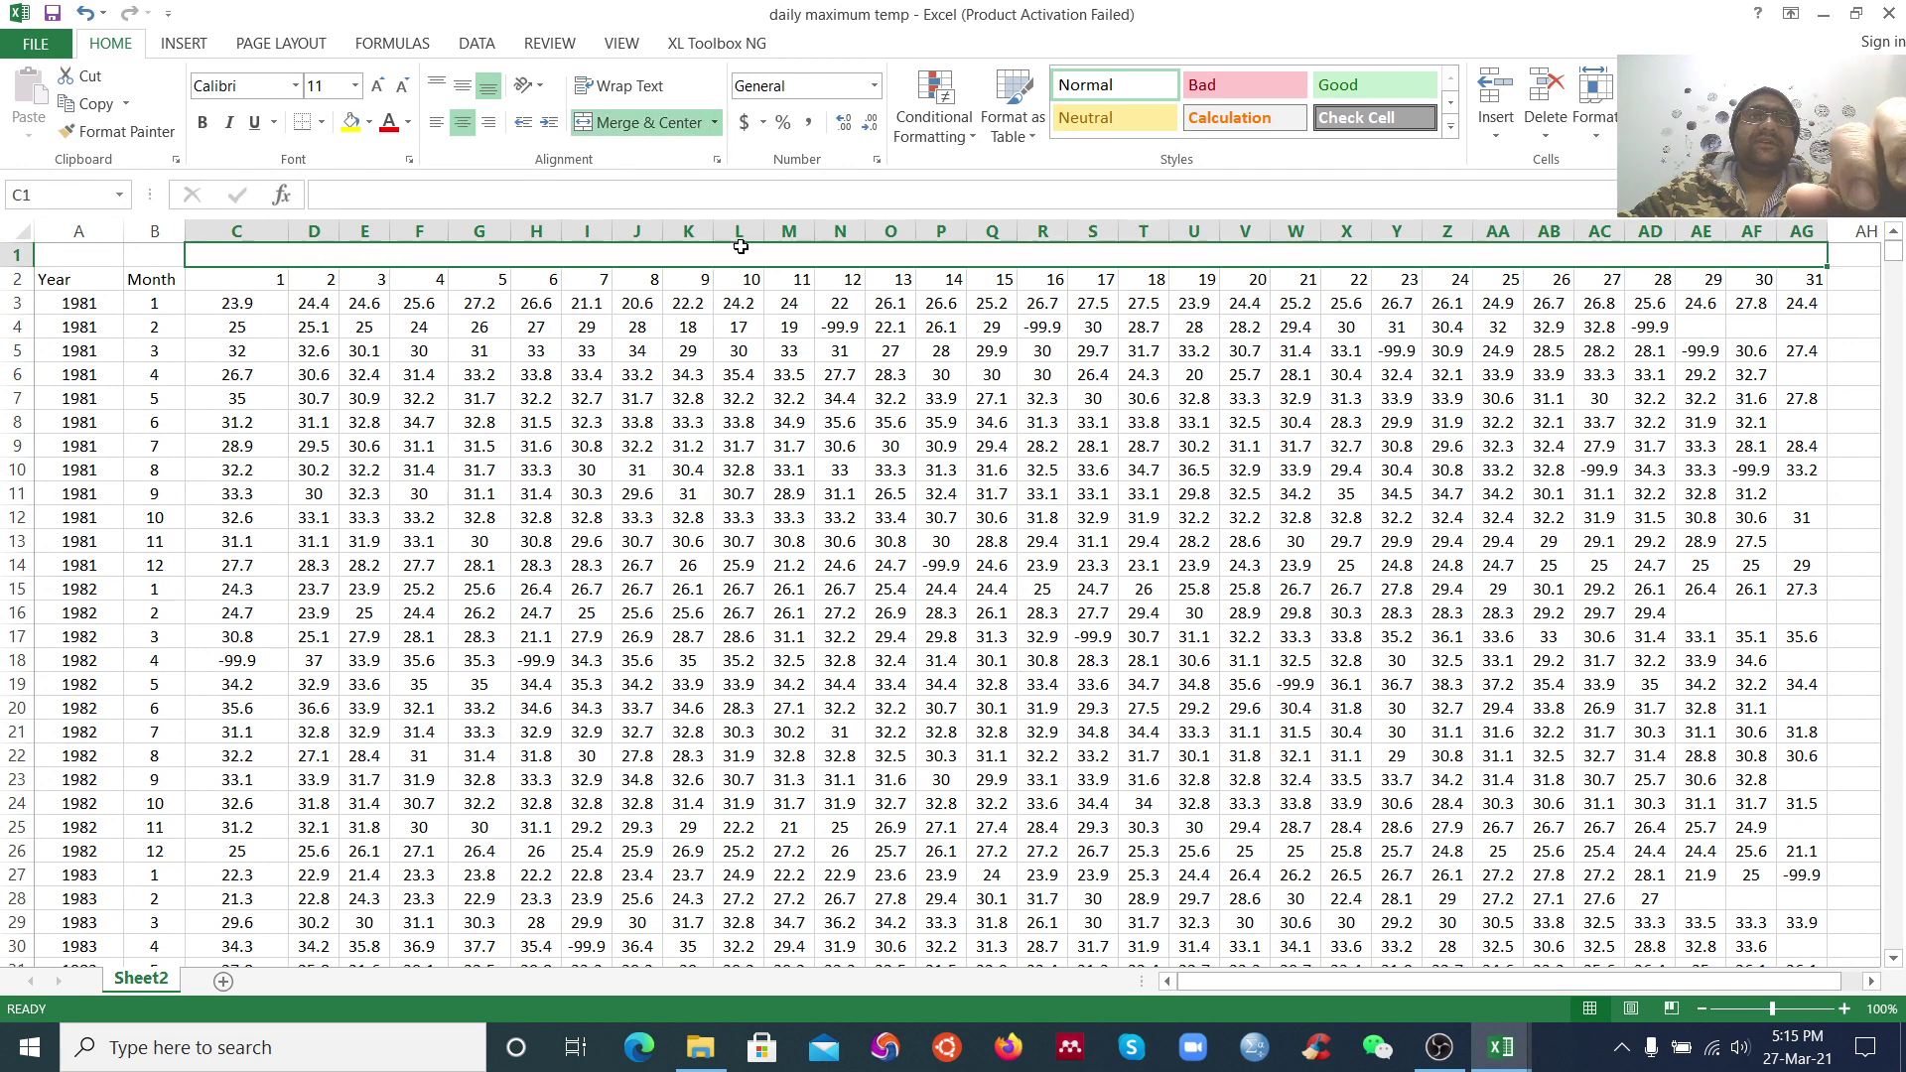
{"action": "type", "text": "Day"}
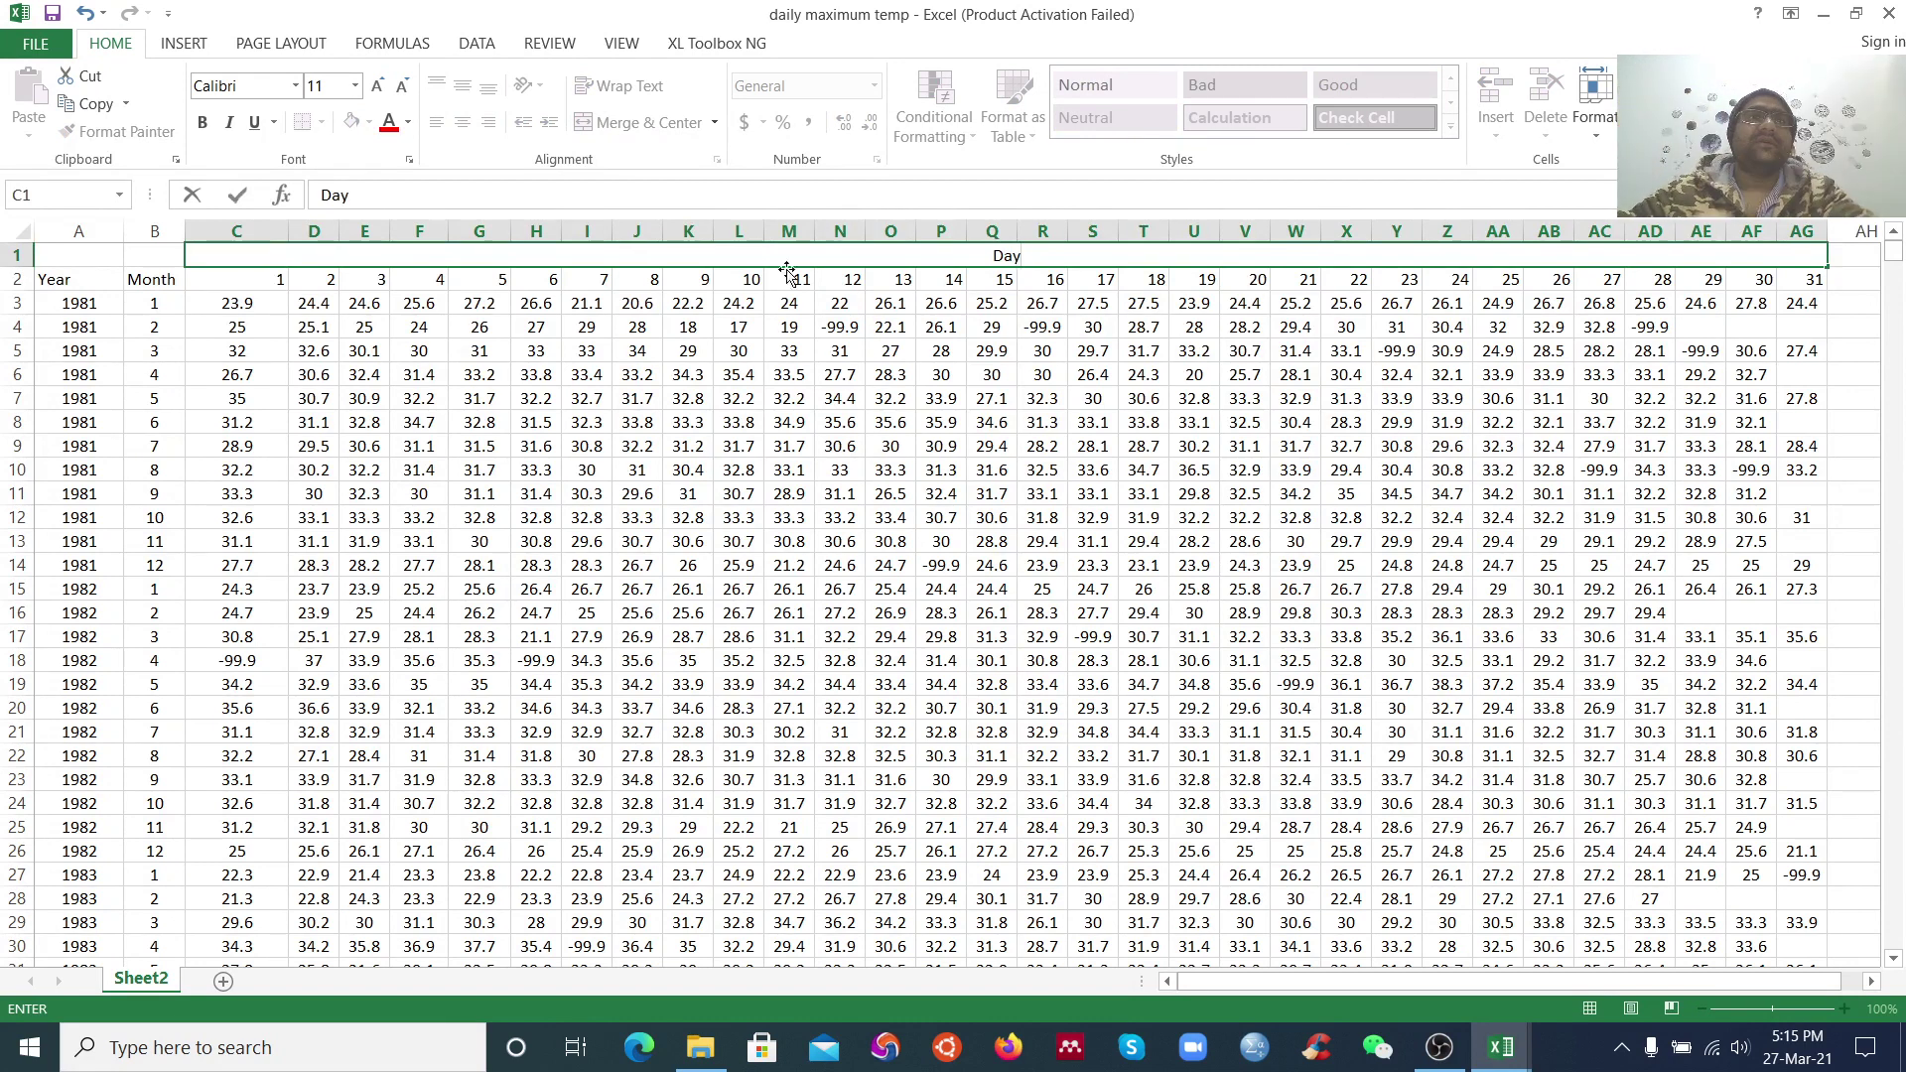
{"action": "left_click", "coordinate": [768, 352]}
Centre the entire table, including its headings, vertically and horizontally, and save the workbook
{"action": "left_click", "coordinate": [277, 278]}
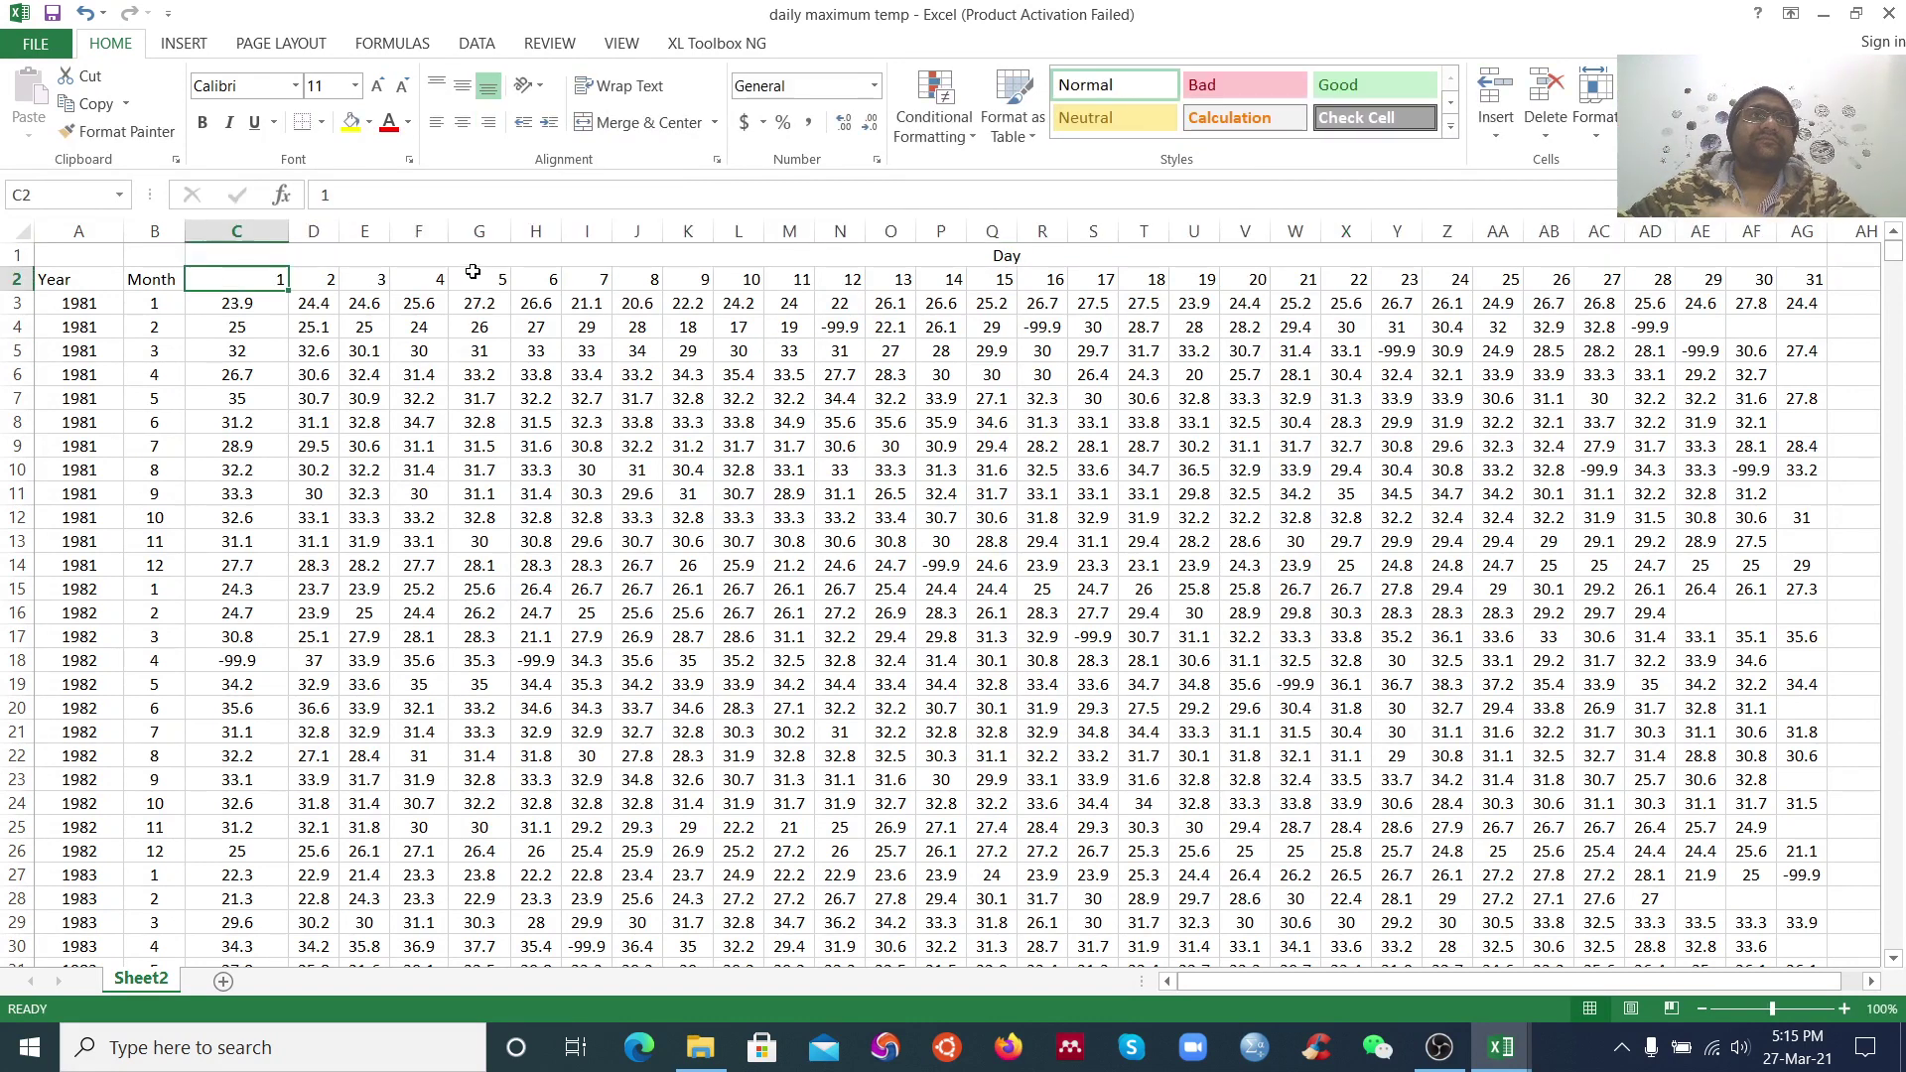
{"action": "left_click", "coordinate": [474, 274]}
{"action": "key", "text": "ctrl+a"}
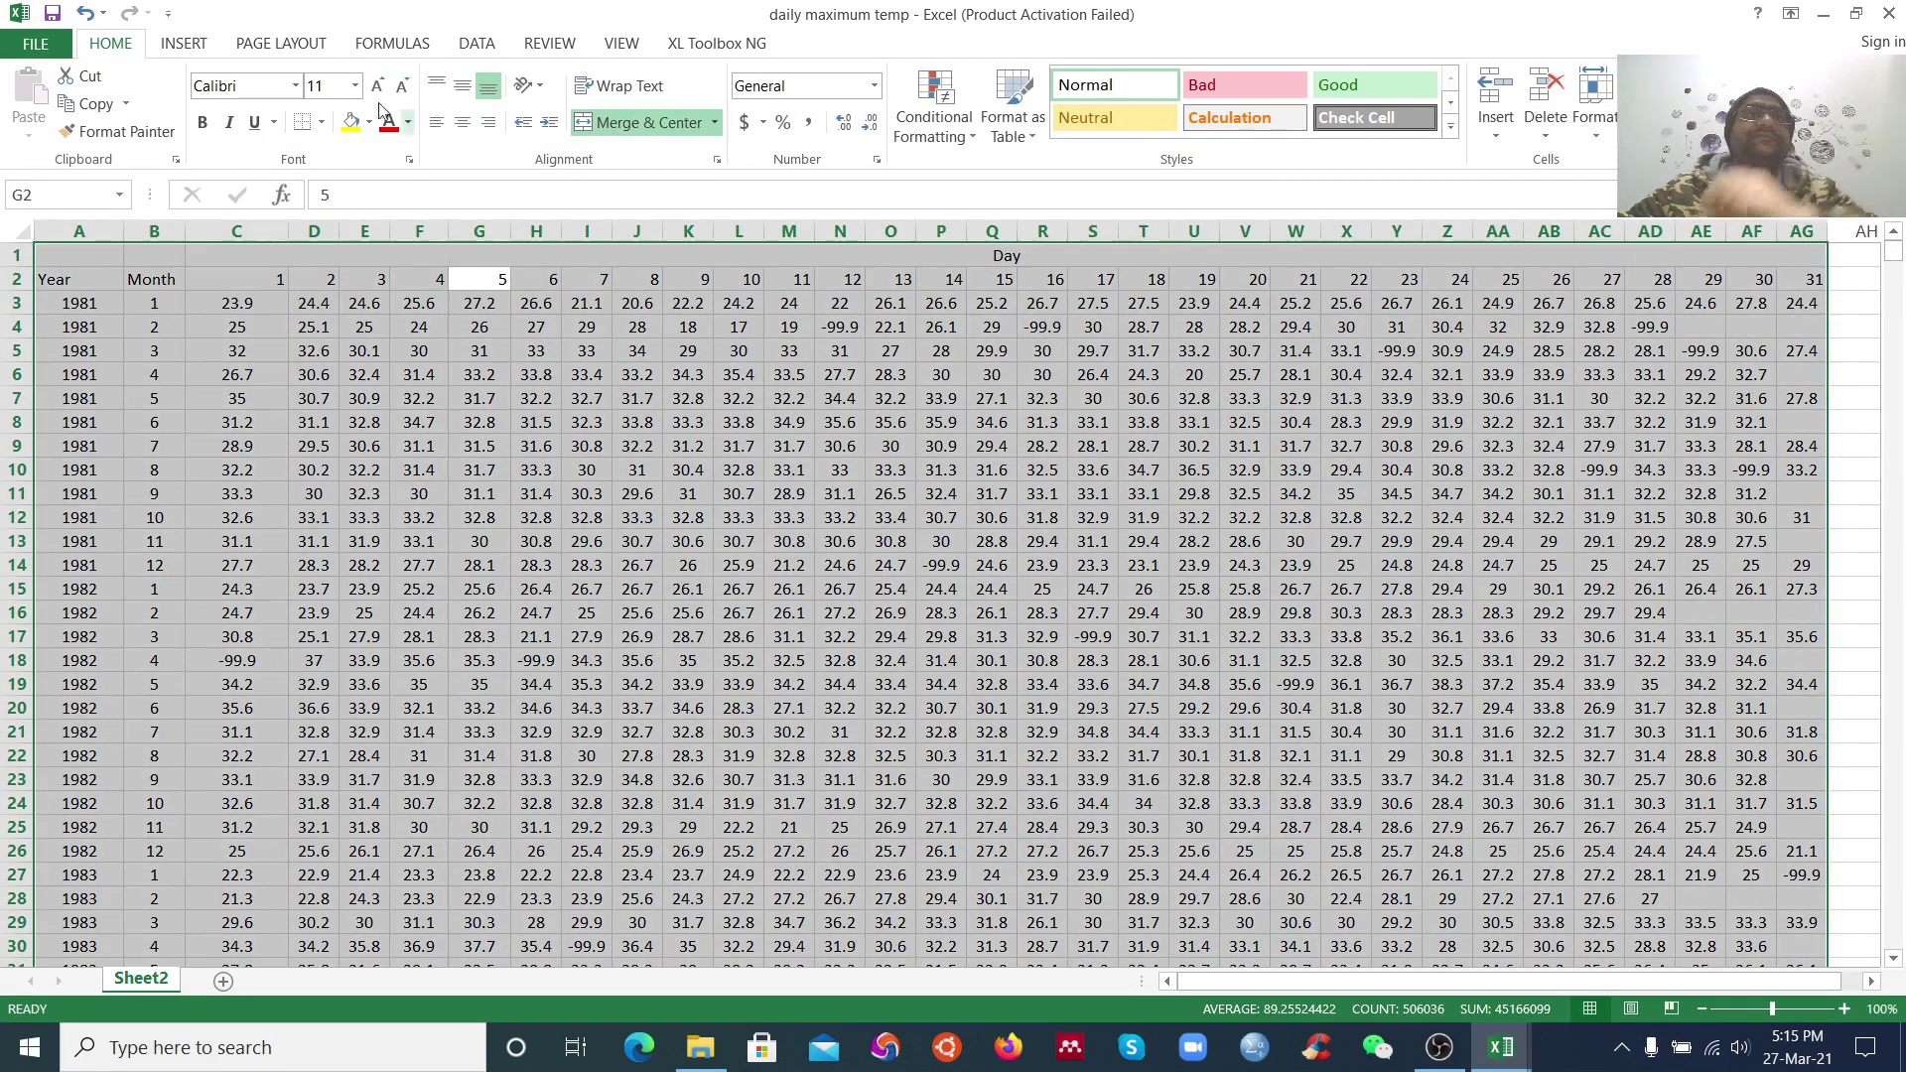
{"action": "left_click", "coordinate": [461, 85]}
{"action": "left_click", "coordinate": [461, 122]}
{"action": "left_click", "coordinate": [534, 347]}
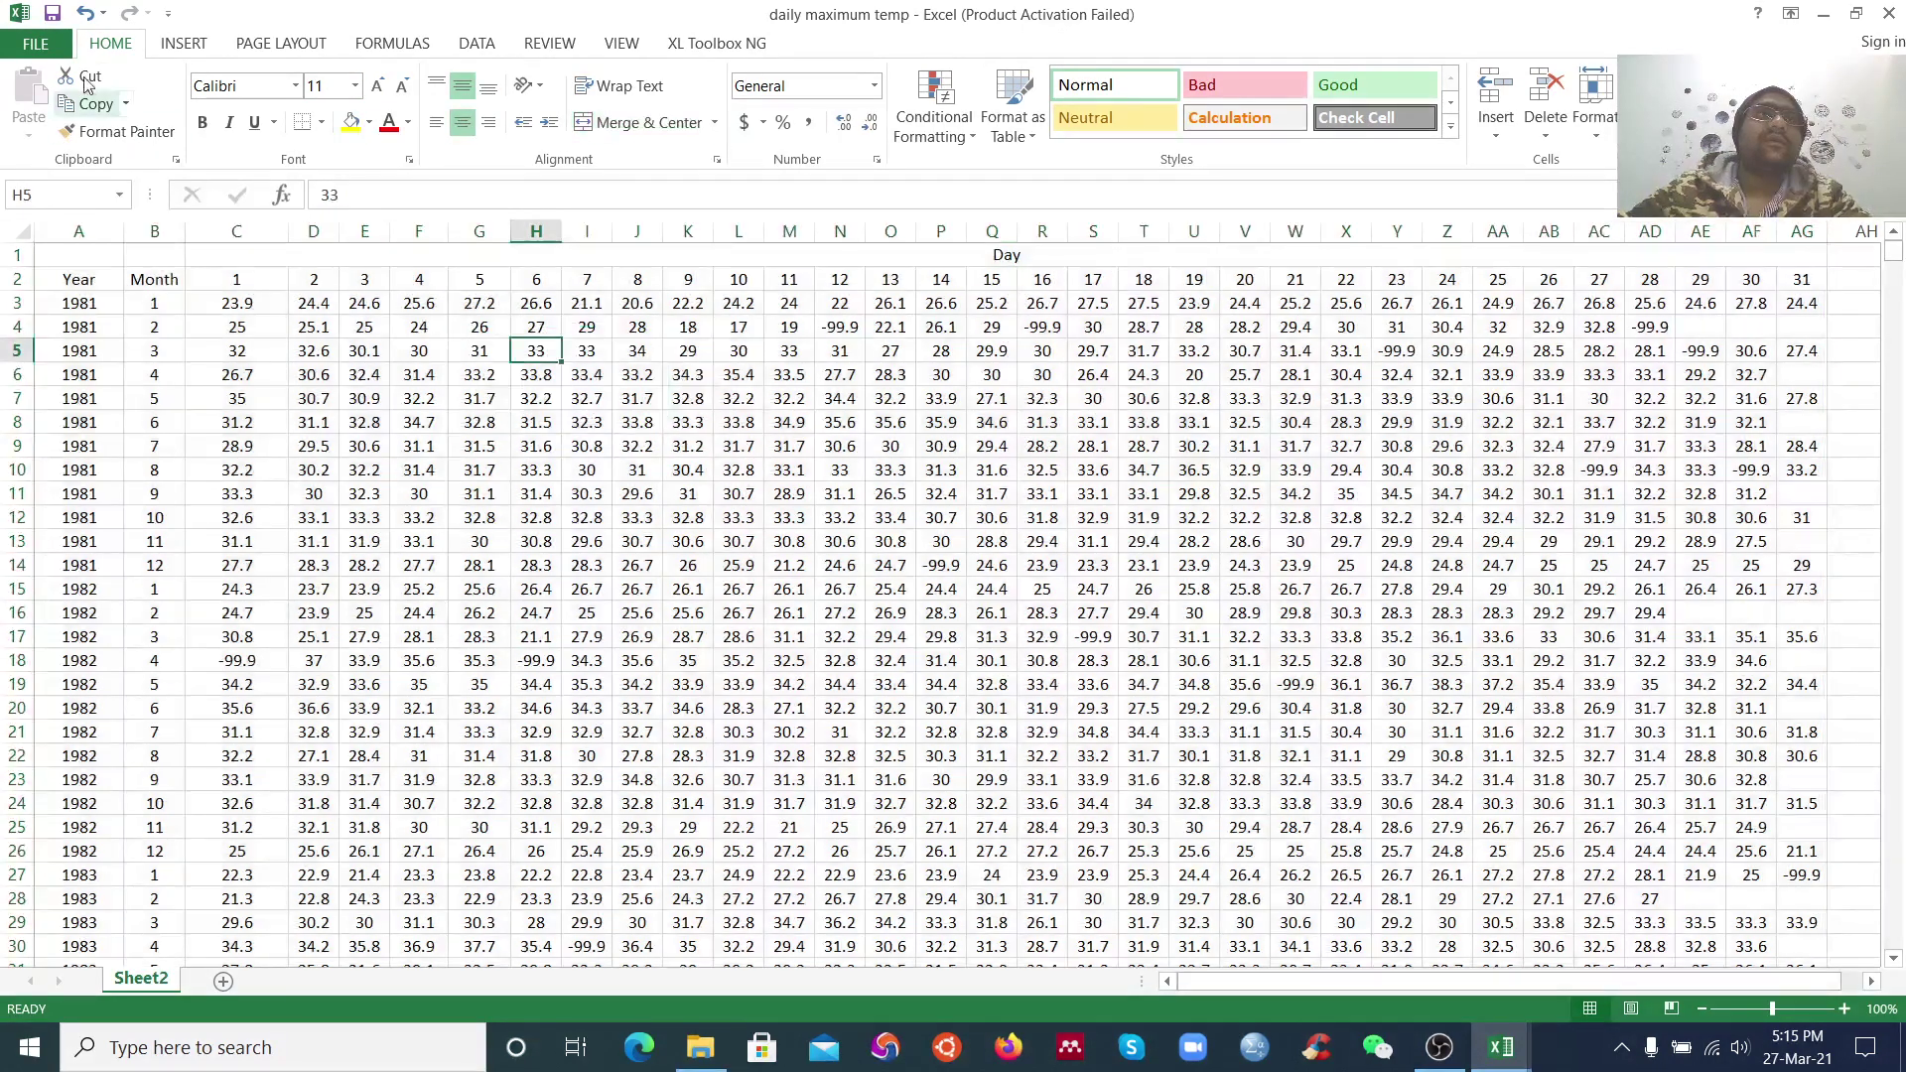
{"action": "left_click", "coordinate": [53, 14]}
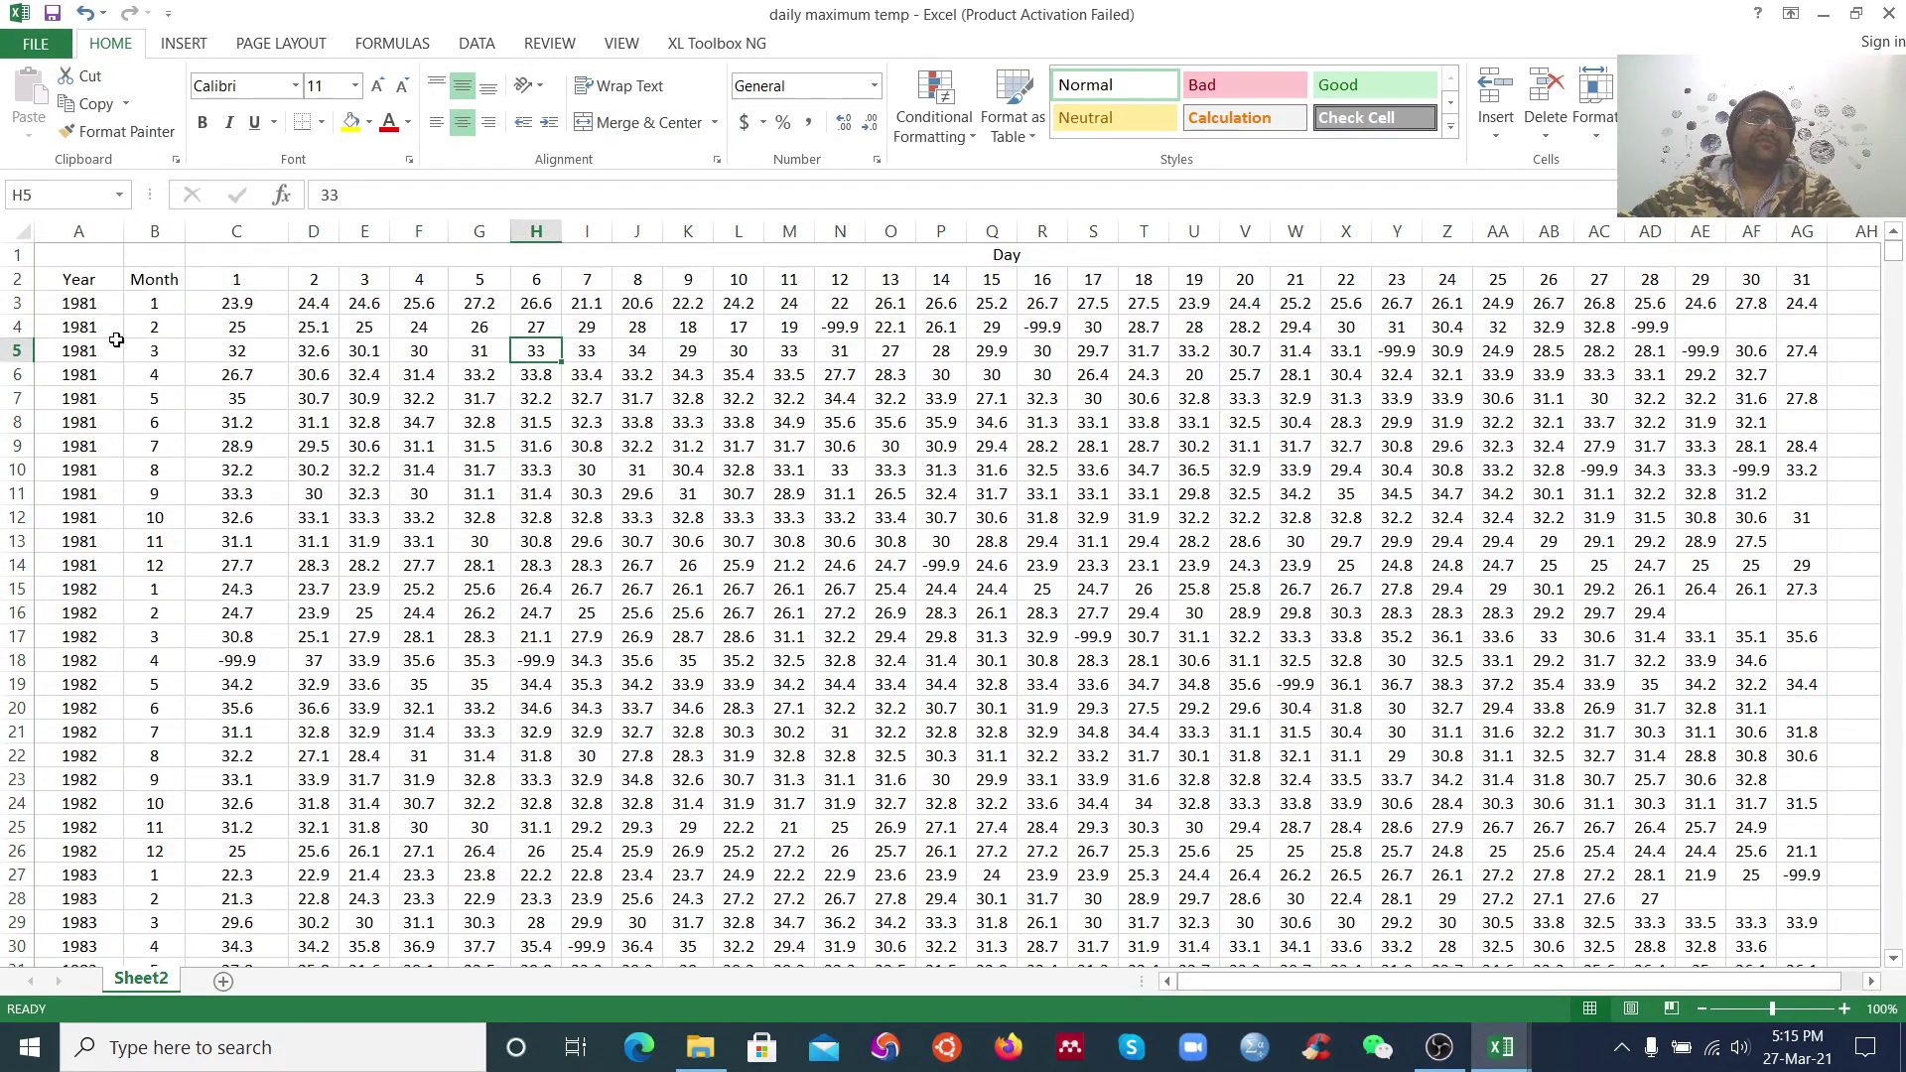
{"action": "left_click", "coordinate": [1437, 347]}
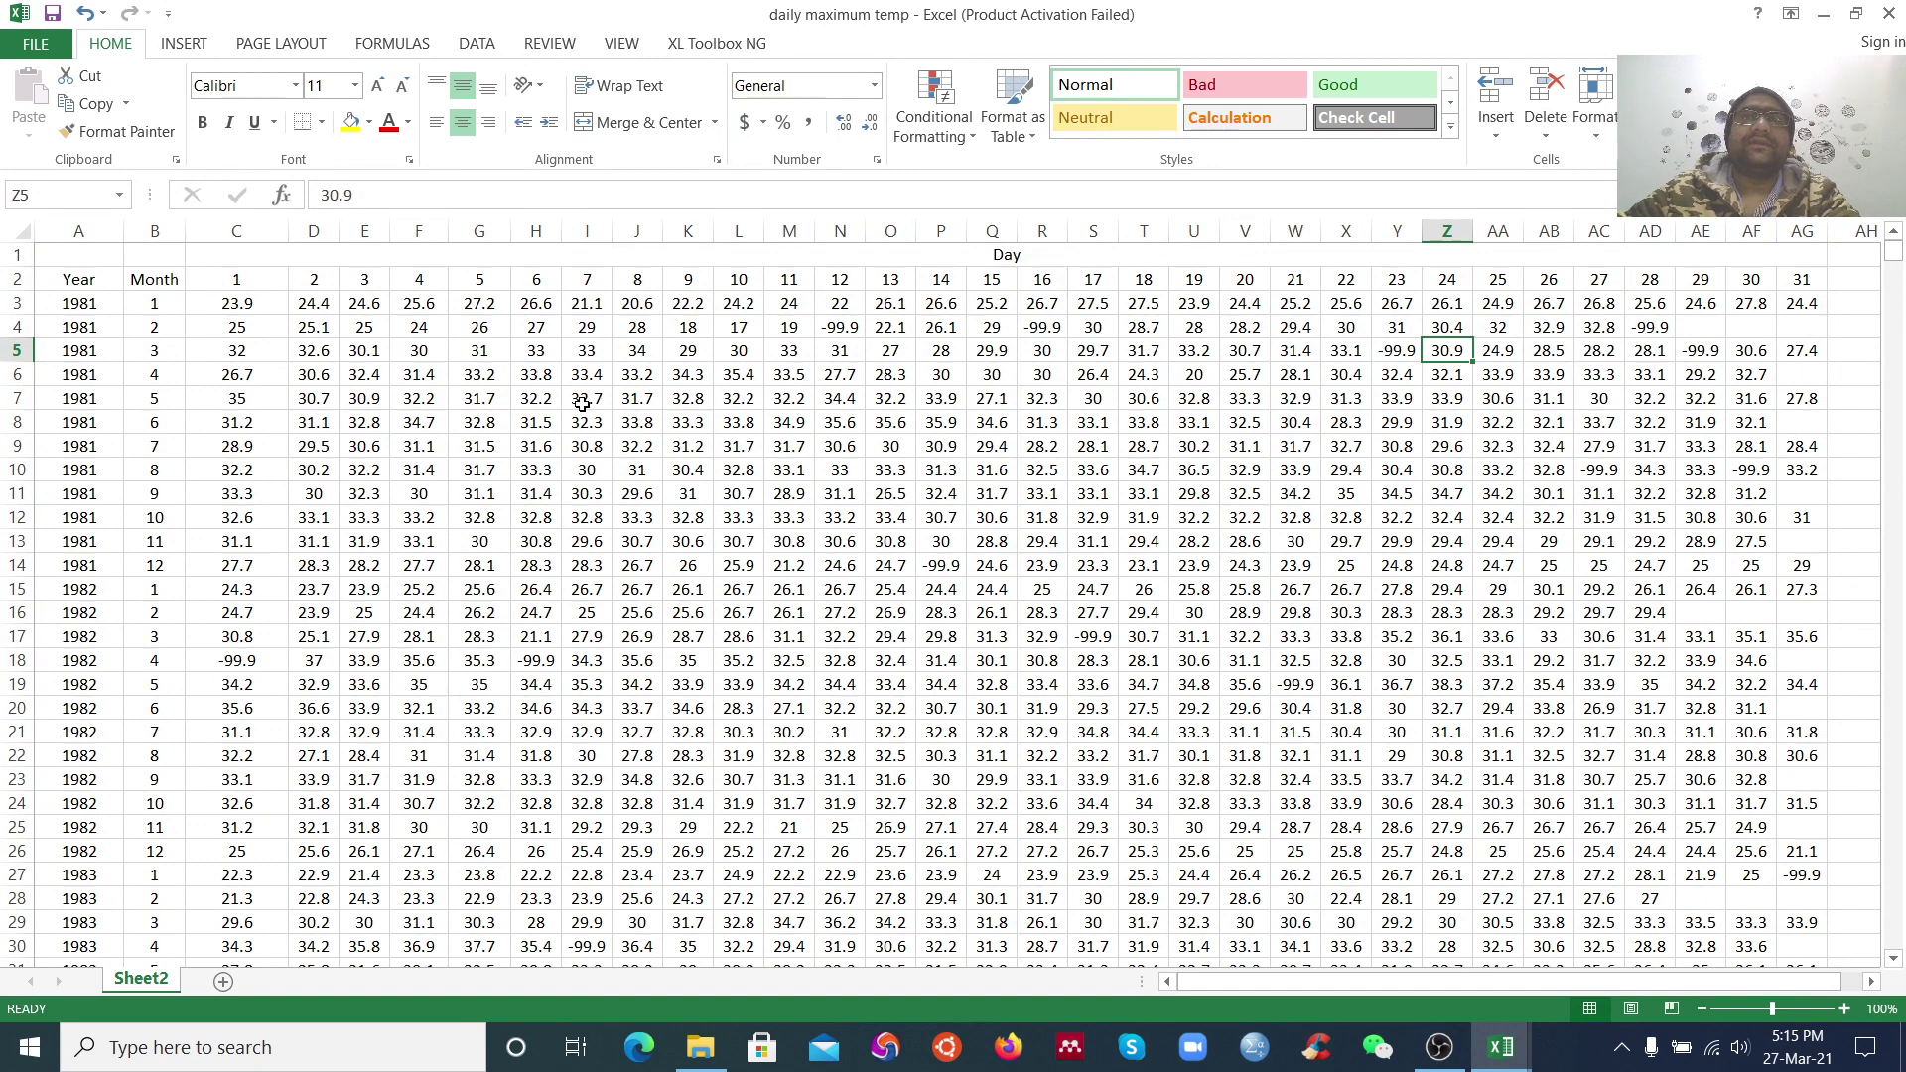
{"action": "scroll", "coordinate": [288, 496], "scroll_direction": "down", "scroll_amount": 5}
{"action": "scroll", "coordinate": [288, 496], "scroll_direction": "up", "scroll_amount": 5}
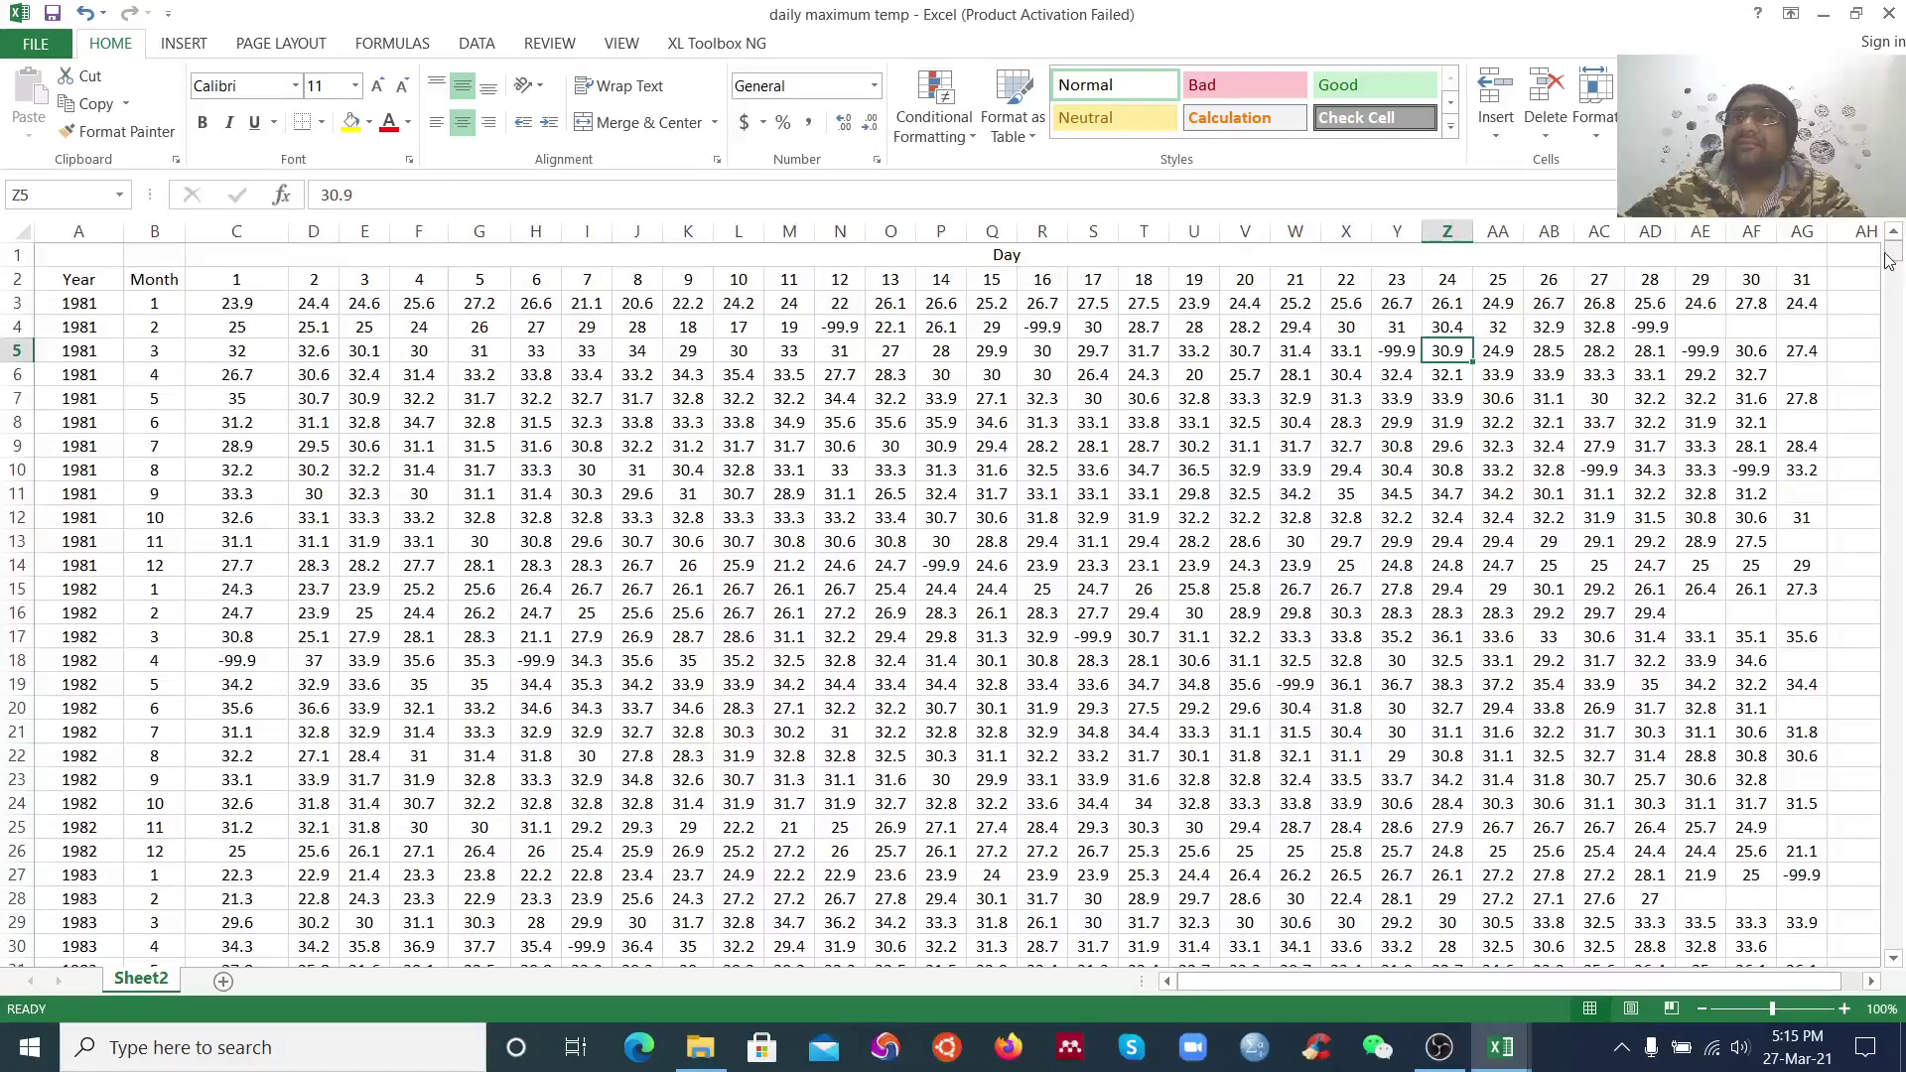
{"action": "left_click", "coordinate": [1553, 395]}
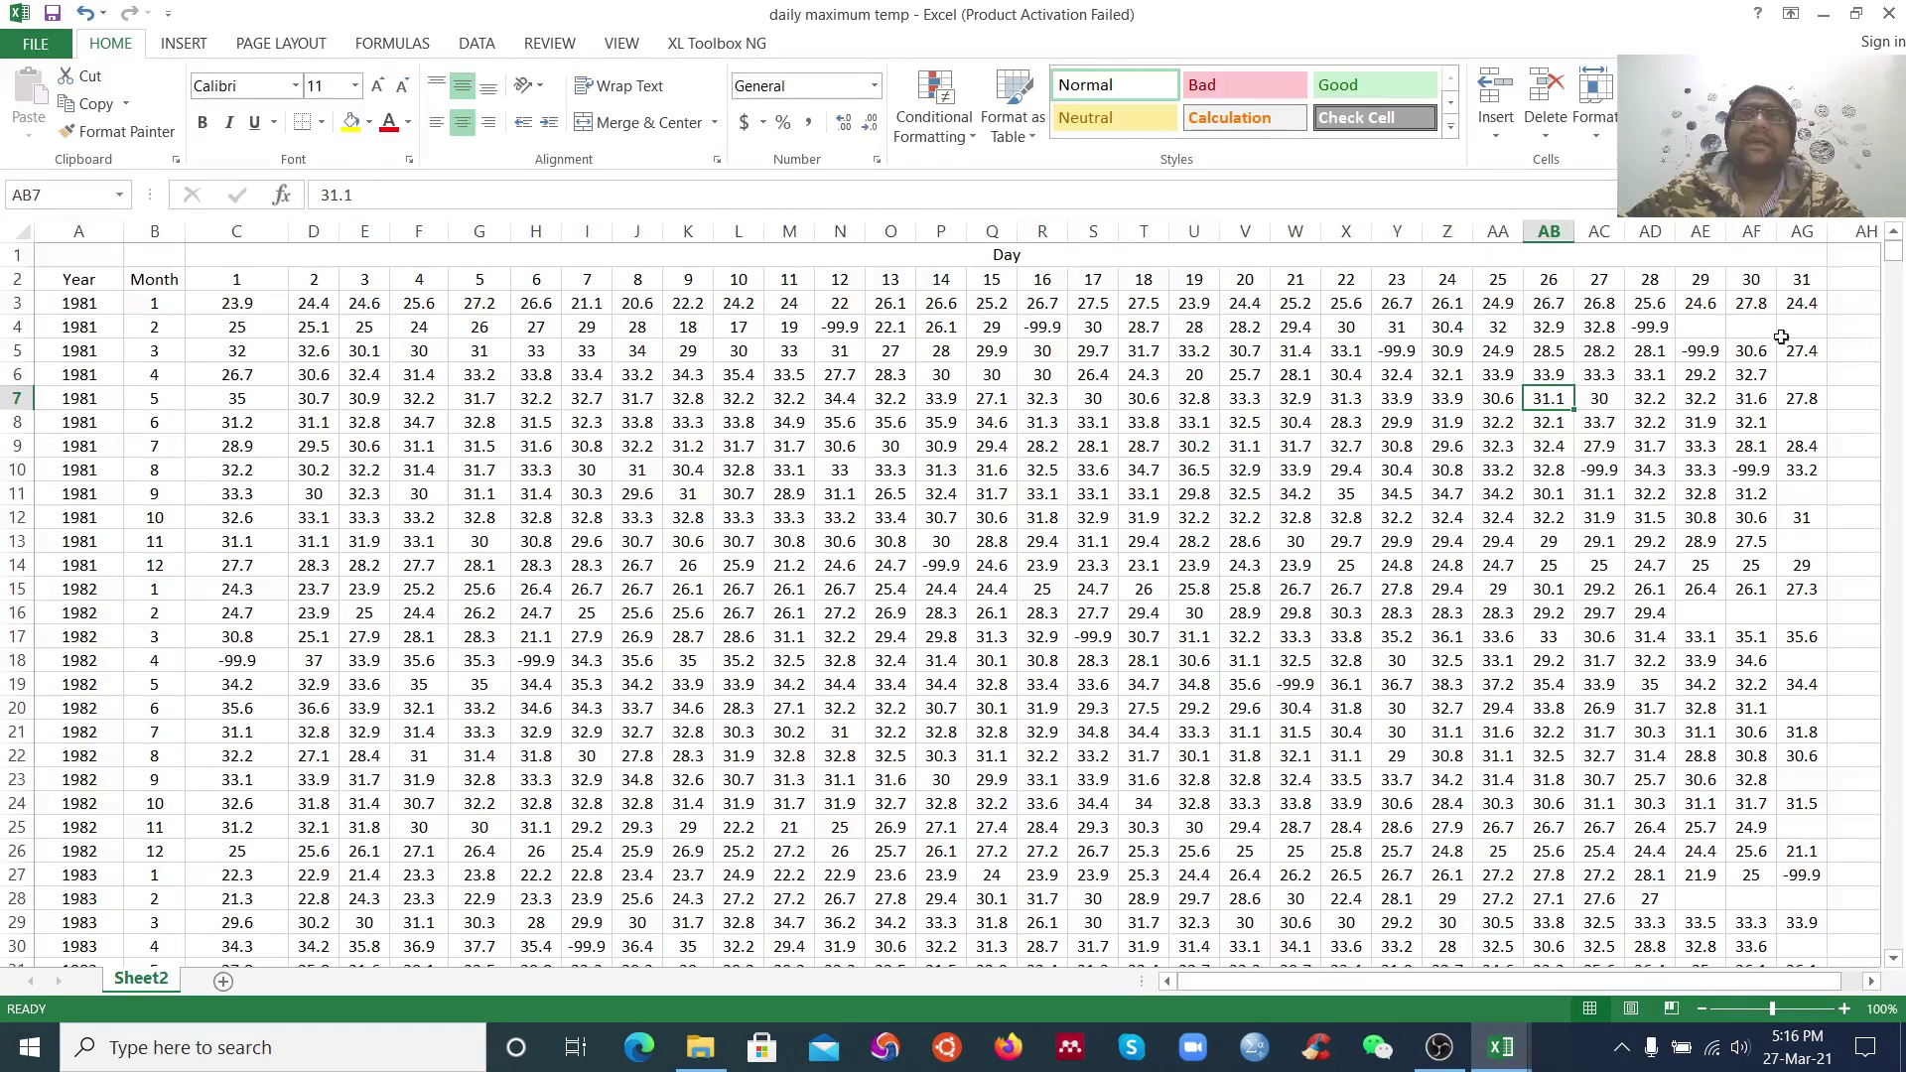
{"action": "left_click_drag", "start_coordinate": [1891, 338], "coordinate": [1903, 232]}
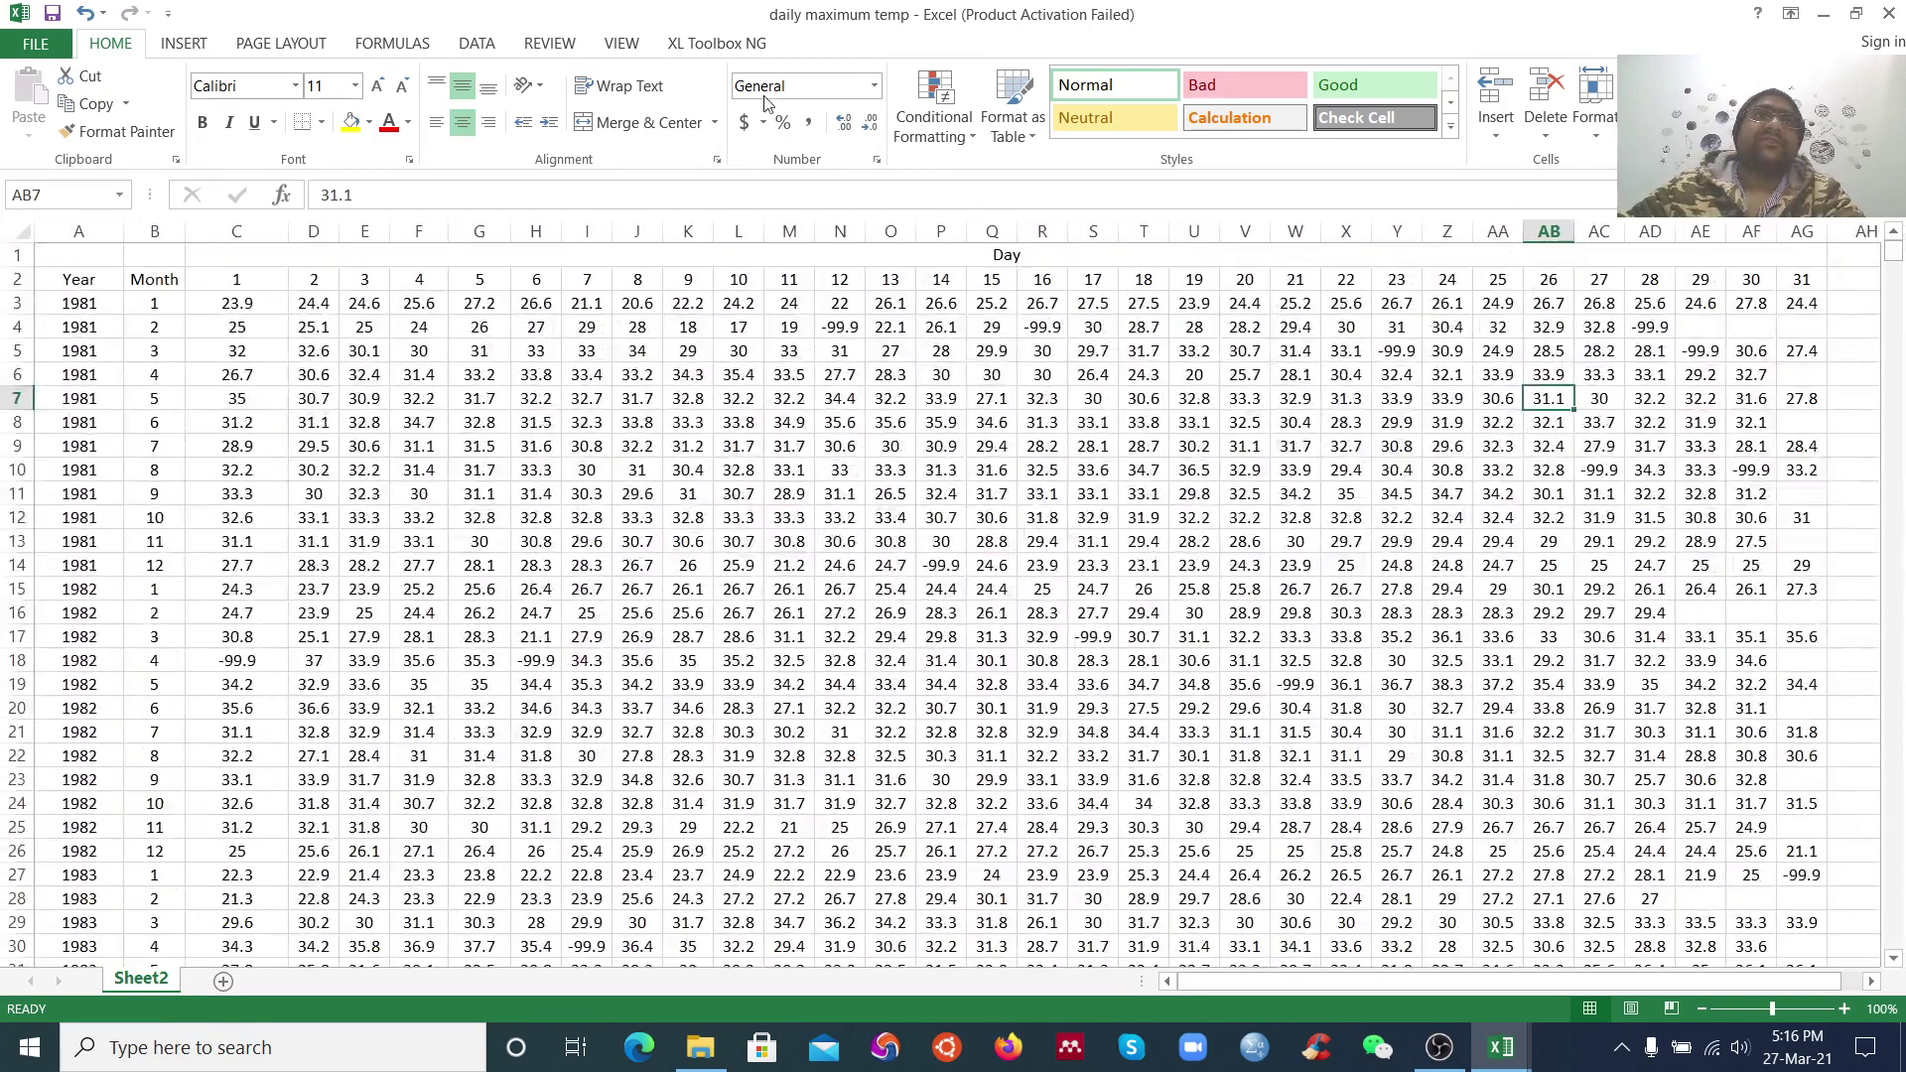
{"action": "left_click", "coordinate": [478, 44]}
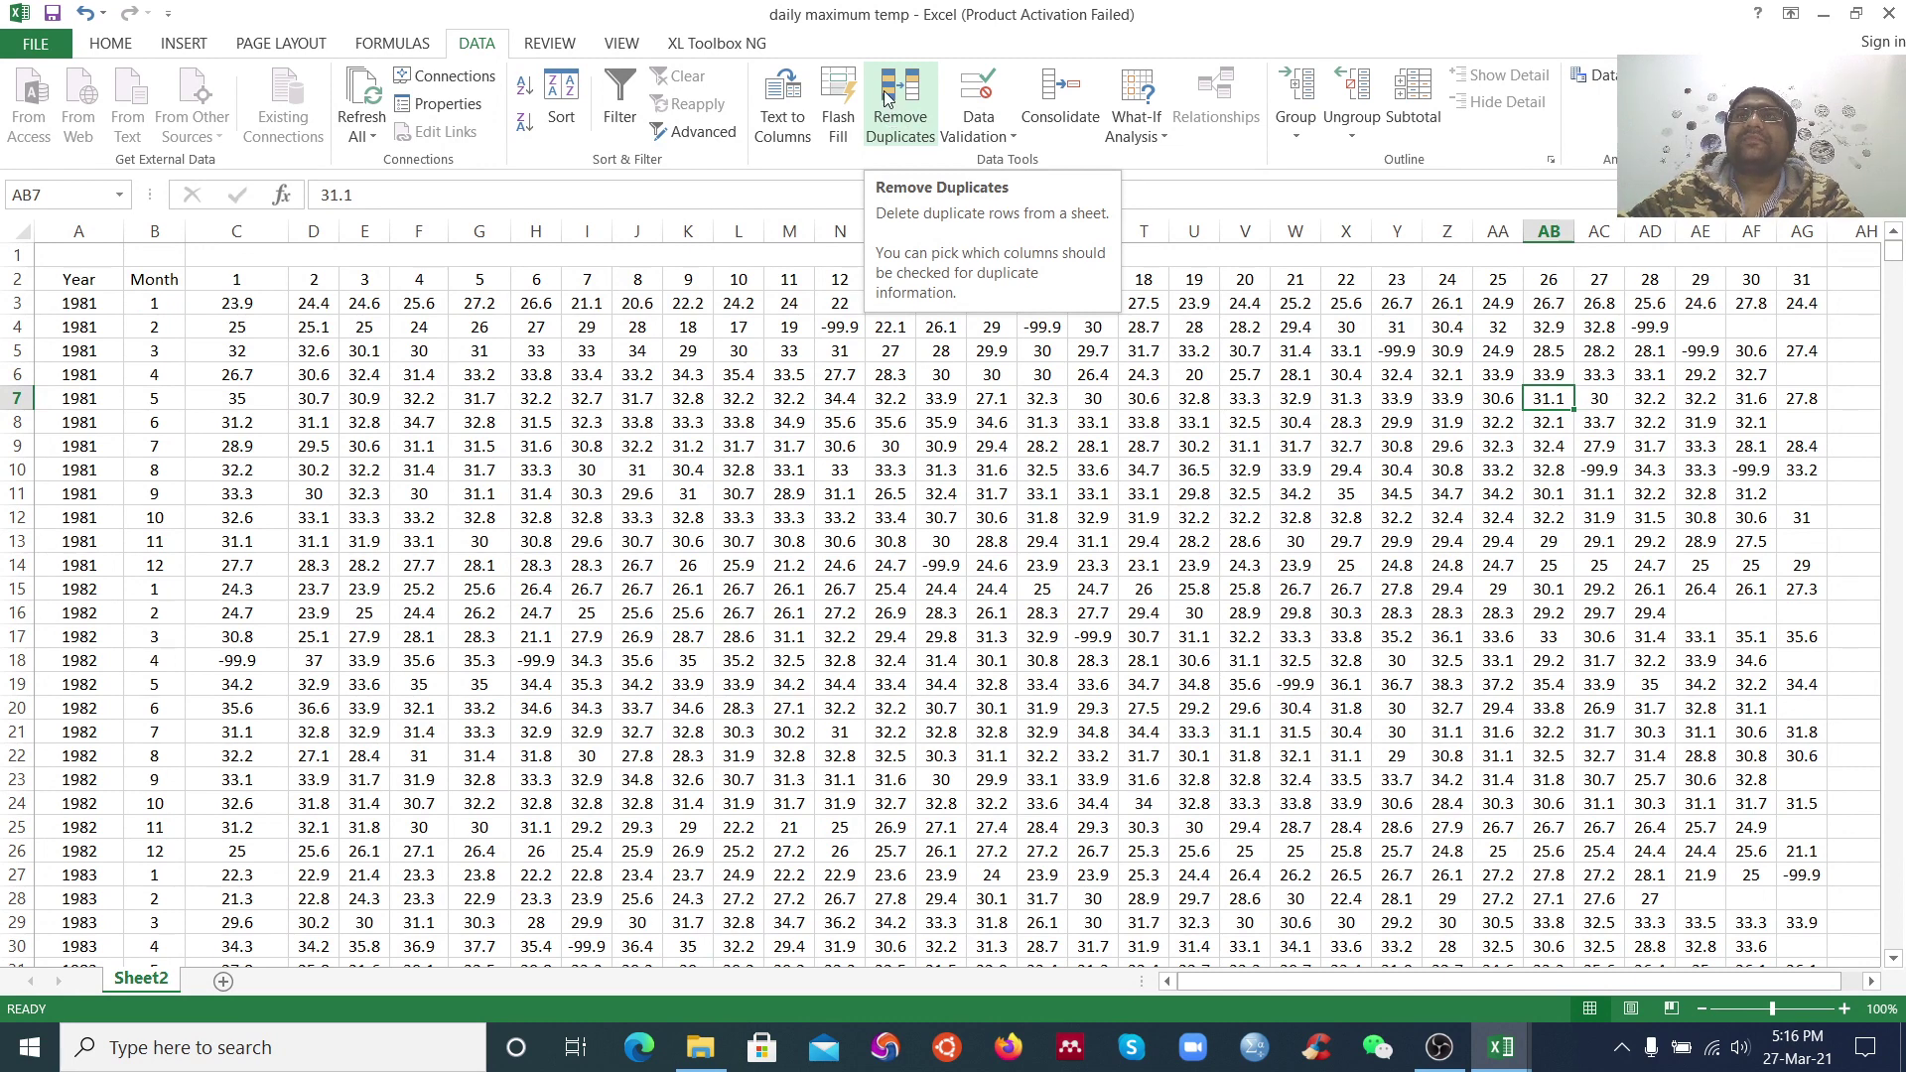
{"action": "left_click", "coordinate": [380, 300]}
{"action": "left_click", "coordinate": [385, 335]}
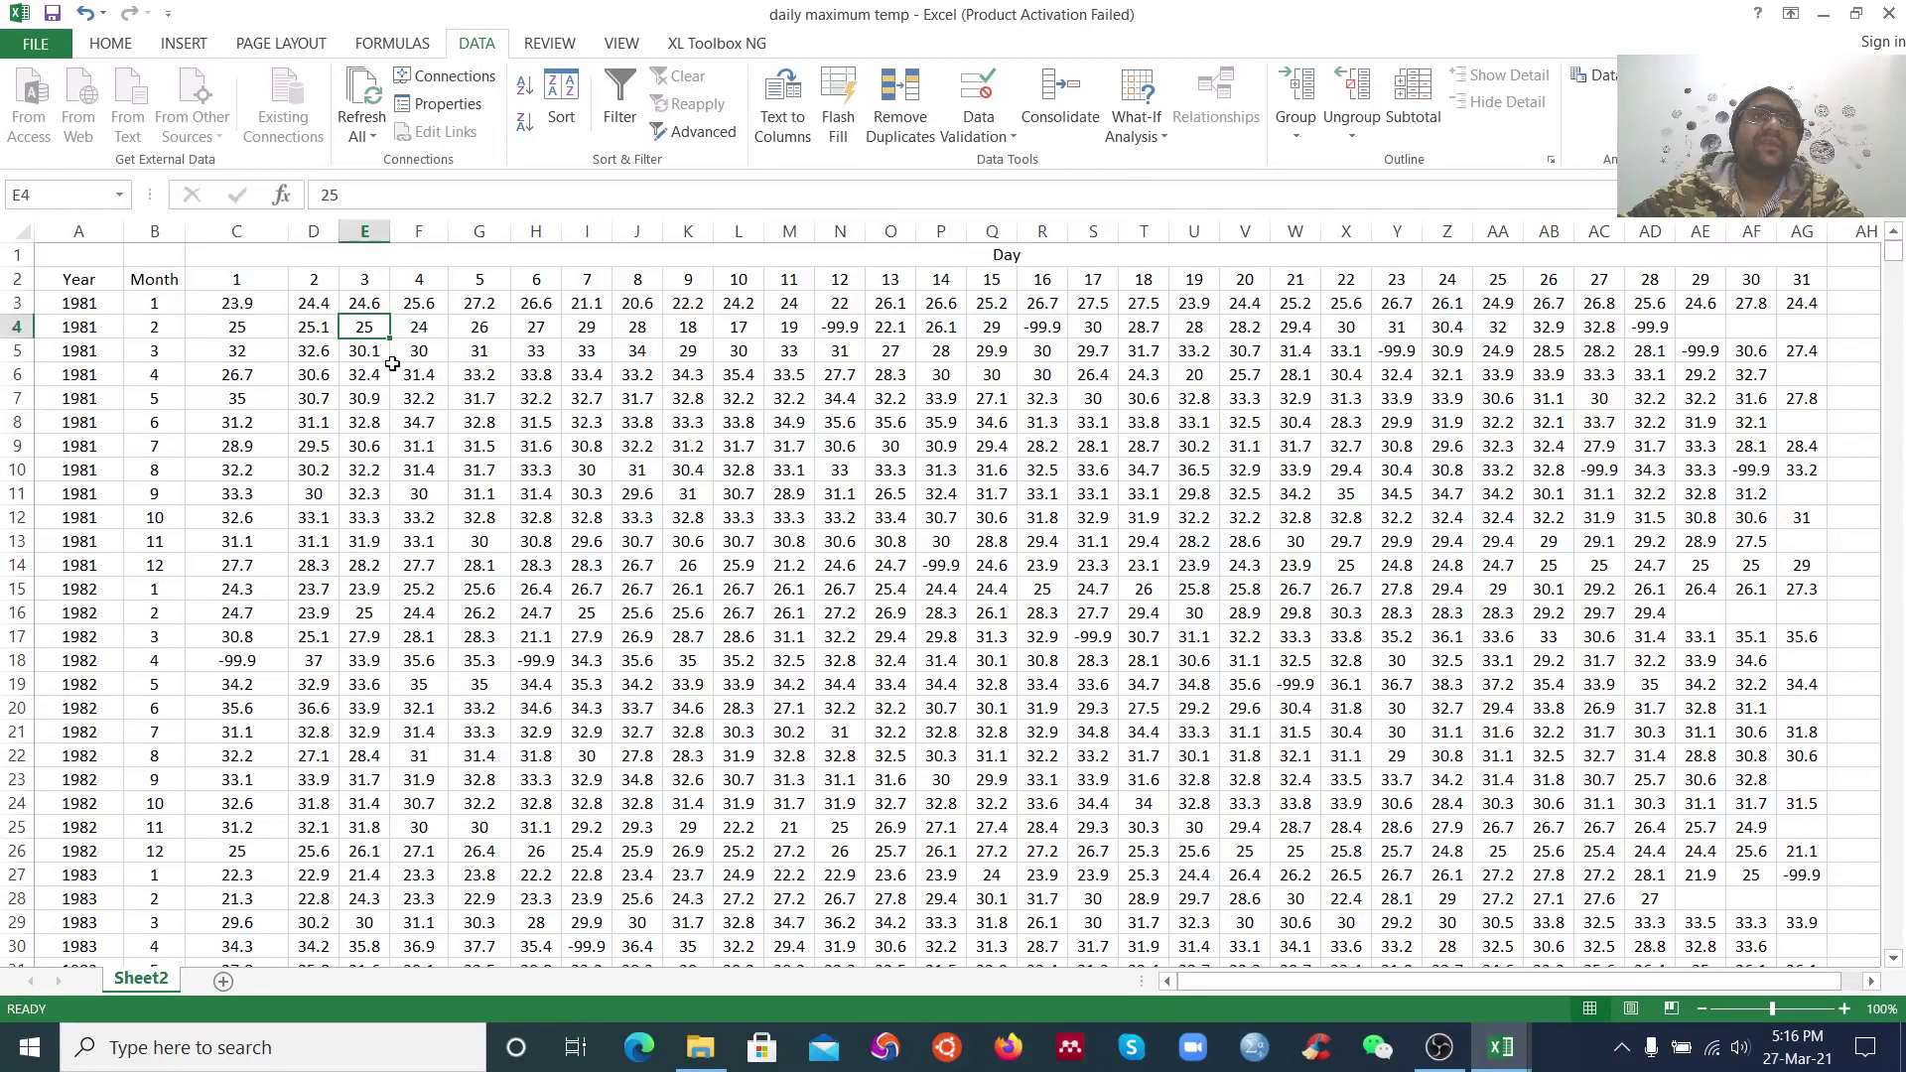
{"action": "left_click", "coordinate": [407, 424]}
{"action": "scroll", "coordinate": [407, 424], "scroll_direction": "down", "scroll_amount": 5}
{"action": "scroll", "coordinate": [407, 424], "scroll_direction": "up", "scroll_amount": 5}
{"action": "left_click", "coordinate": [1094, 277]}
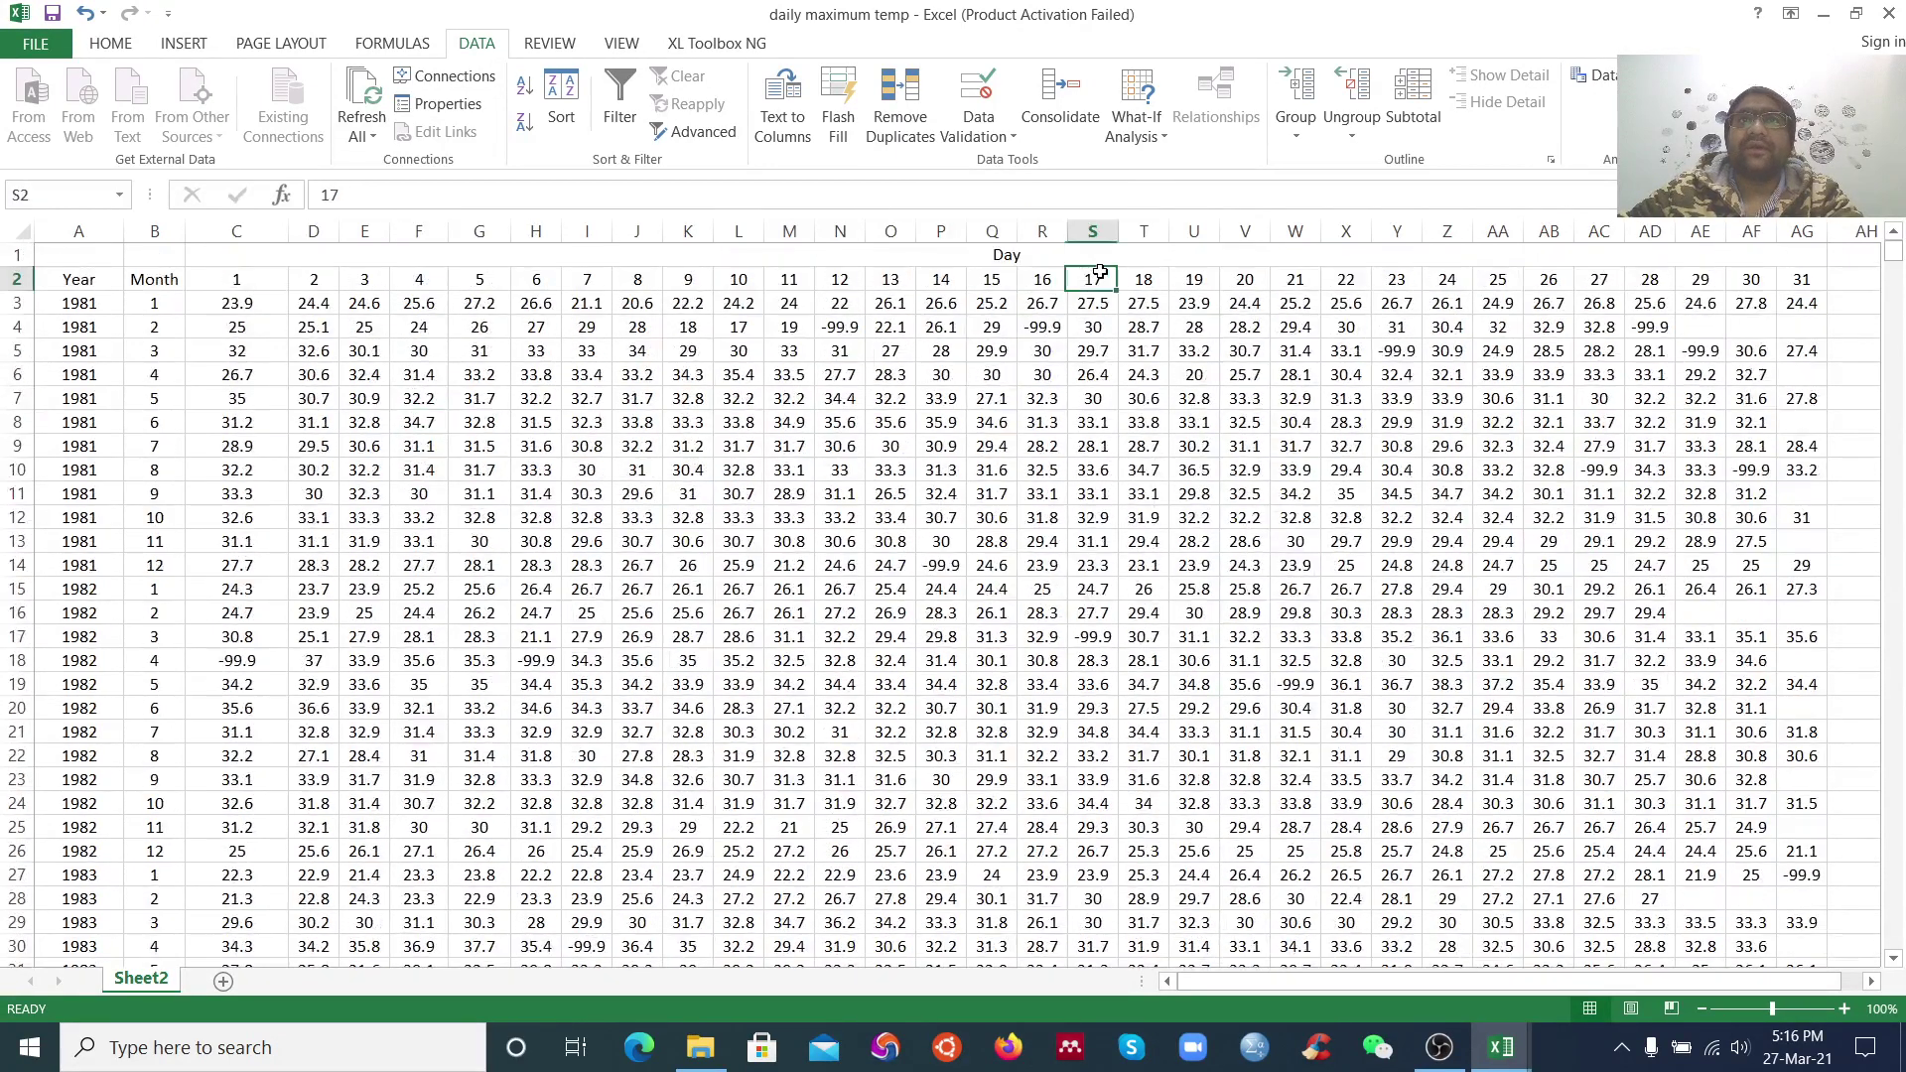
{"action": "left_click", "coordinate": [812, 355]}
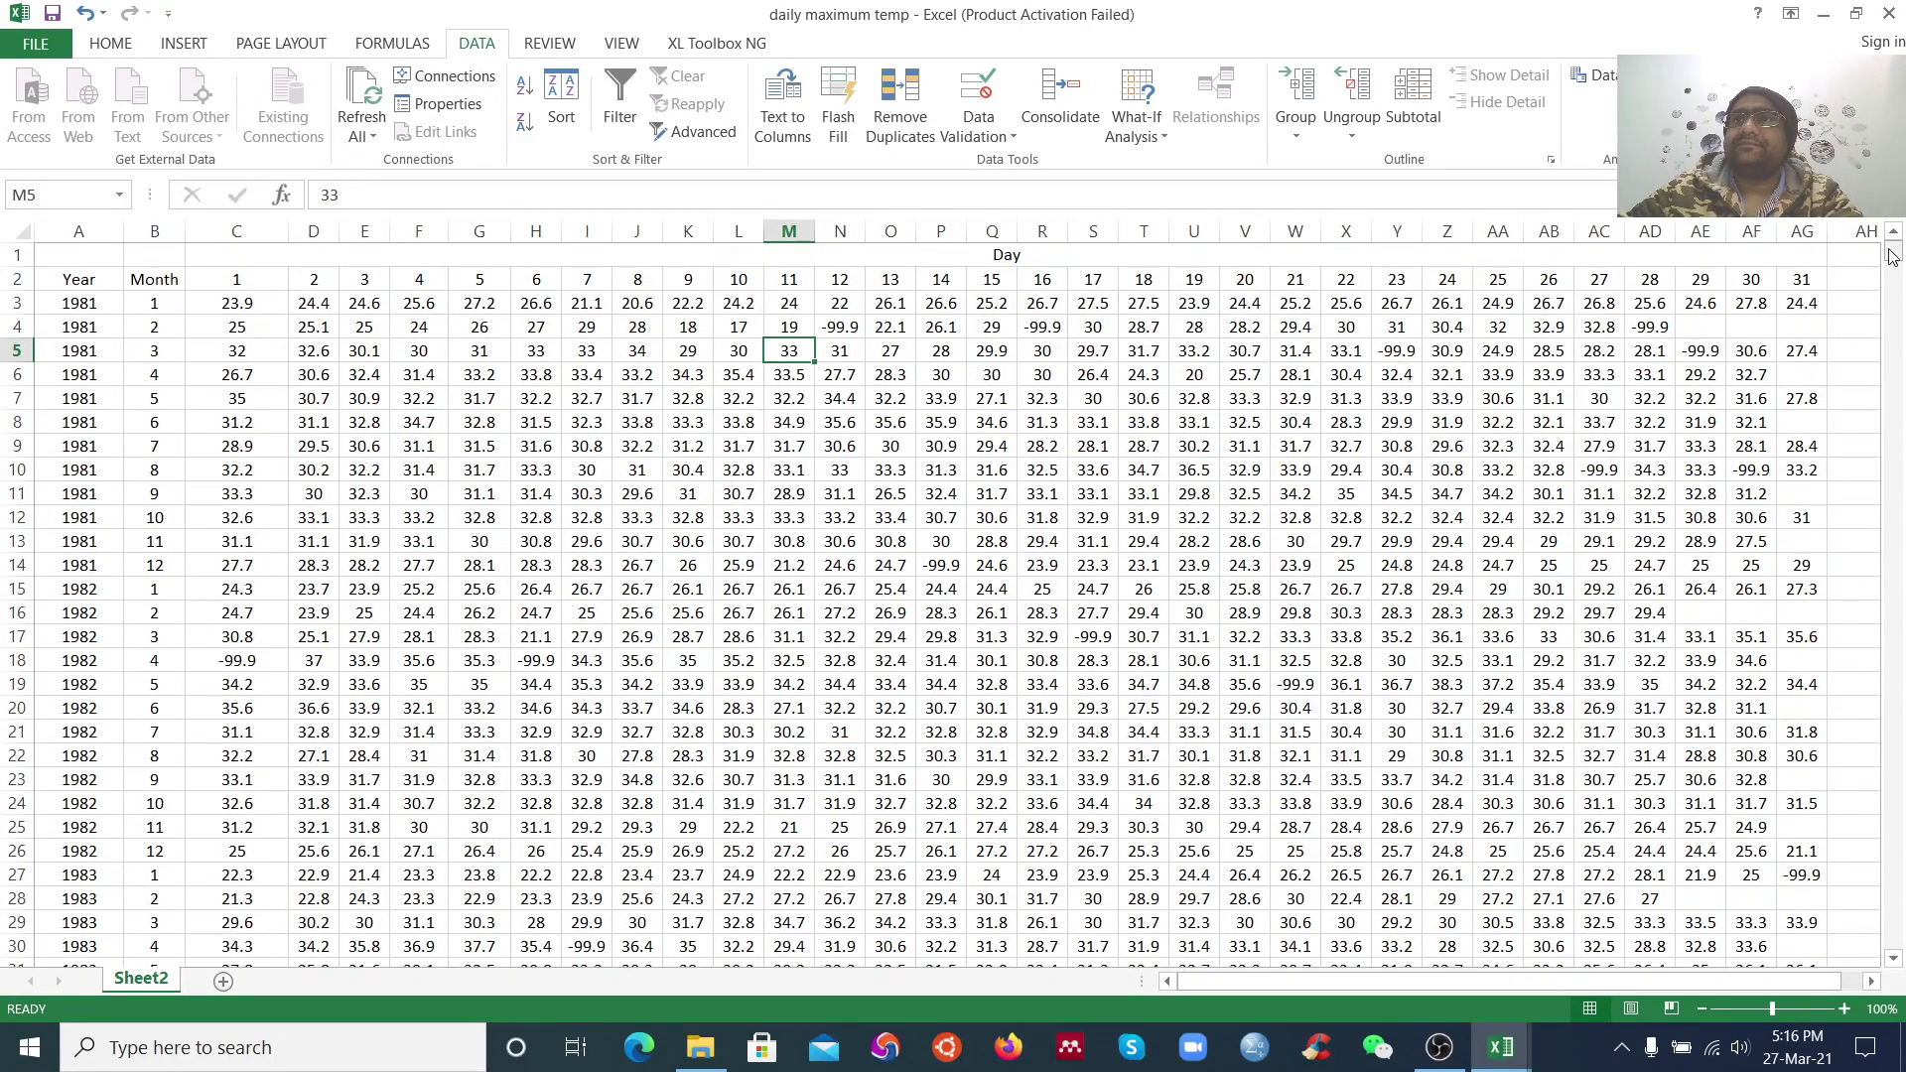
{"action": "mouse_move", "coordinate": [1894, 256]}
{"action": "left_mouse_down"}
{"action": "mouse_move", "coordinate": [1902, 959]}
{"action": "mouse_move", "coordinate": [1894, 256]}
{"action": "left_mouse_up"}
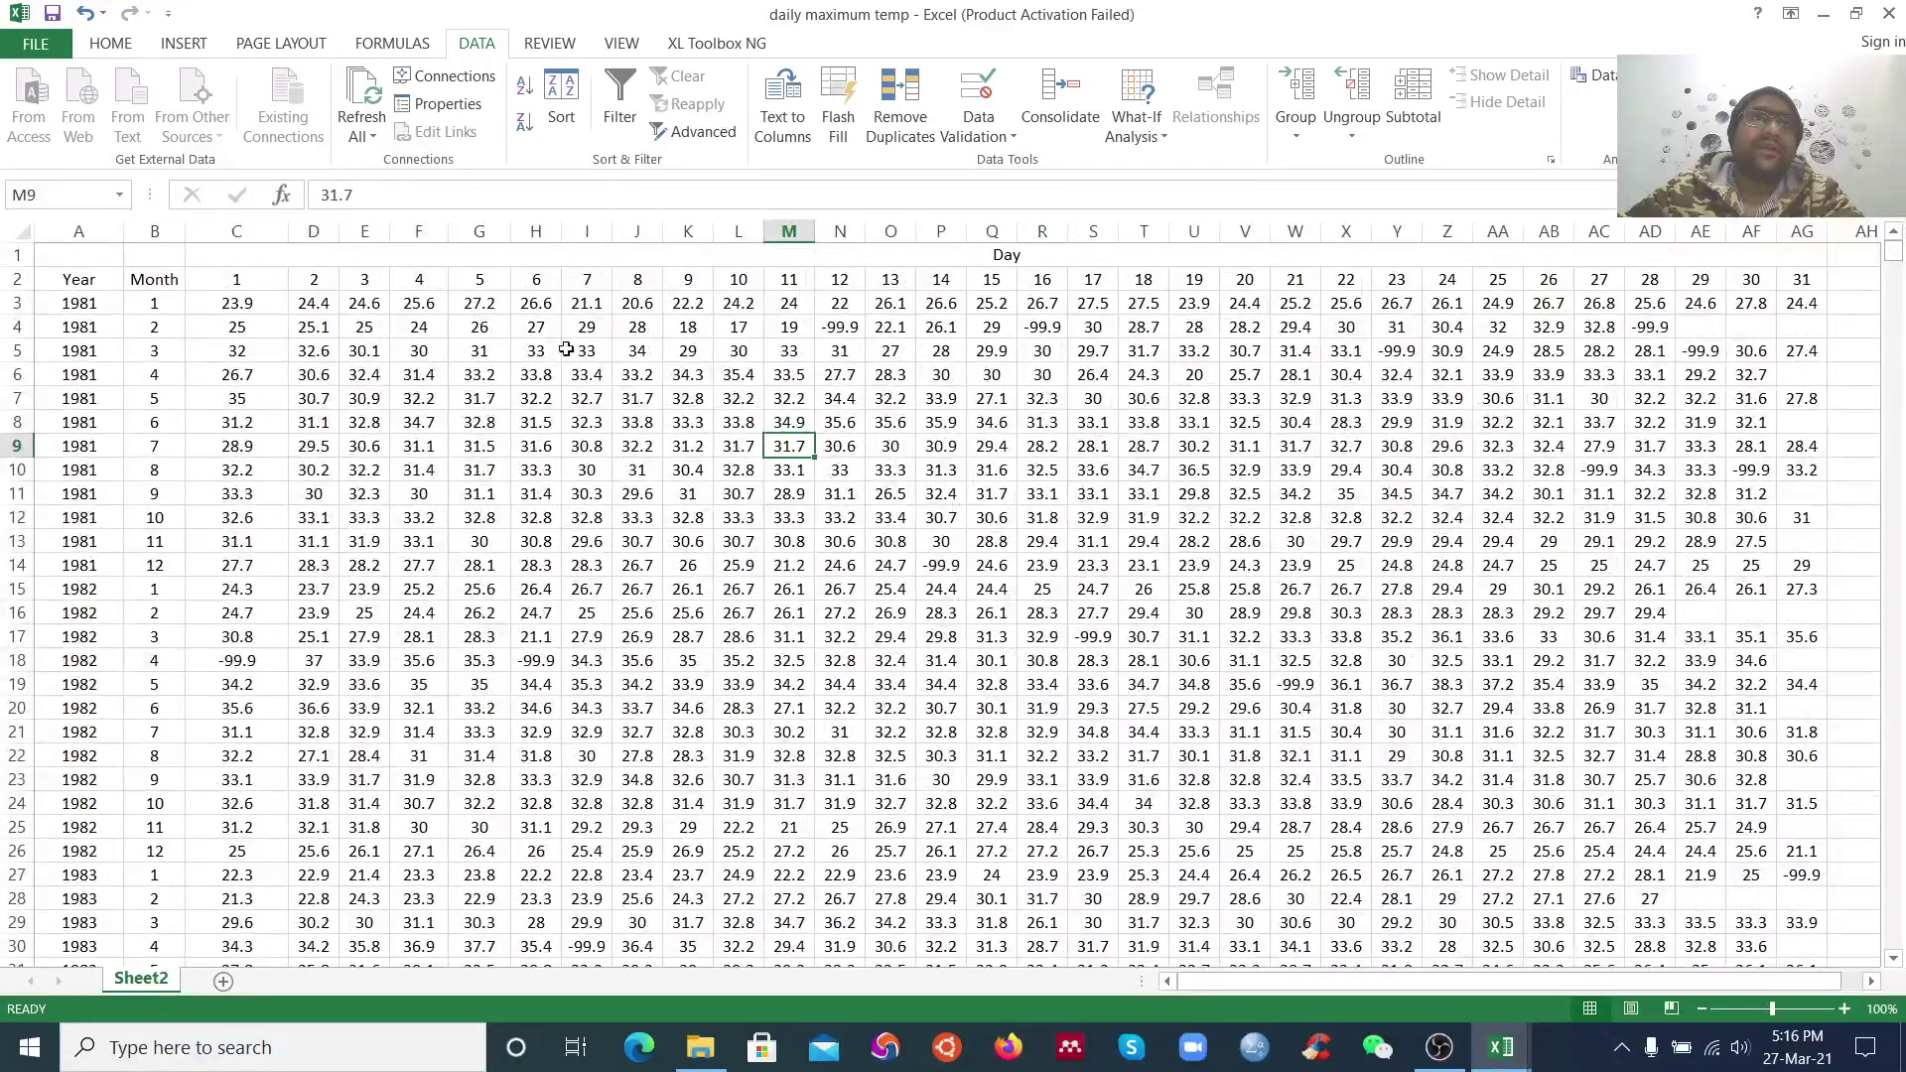
{"action": "left_click", "coordinate": [479, 377]}
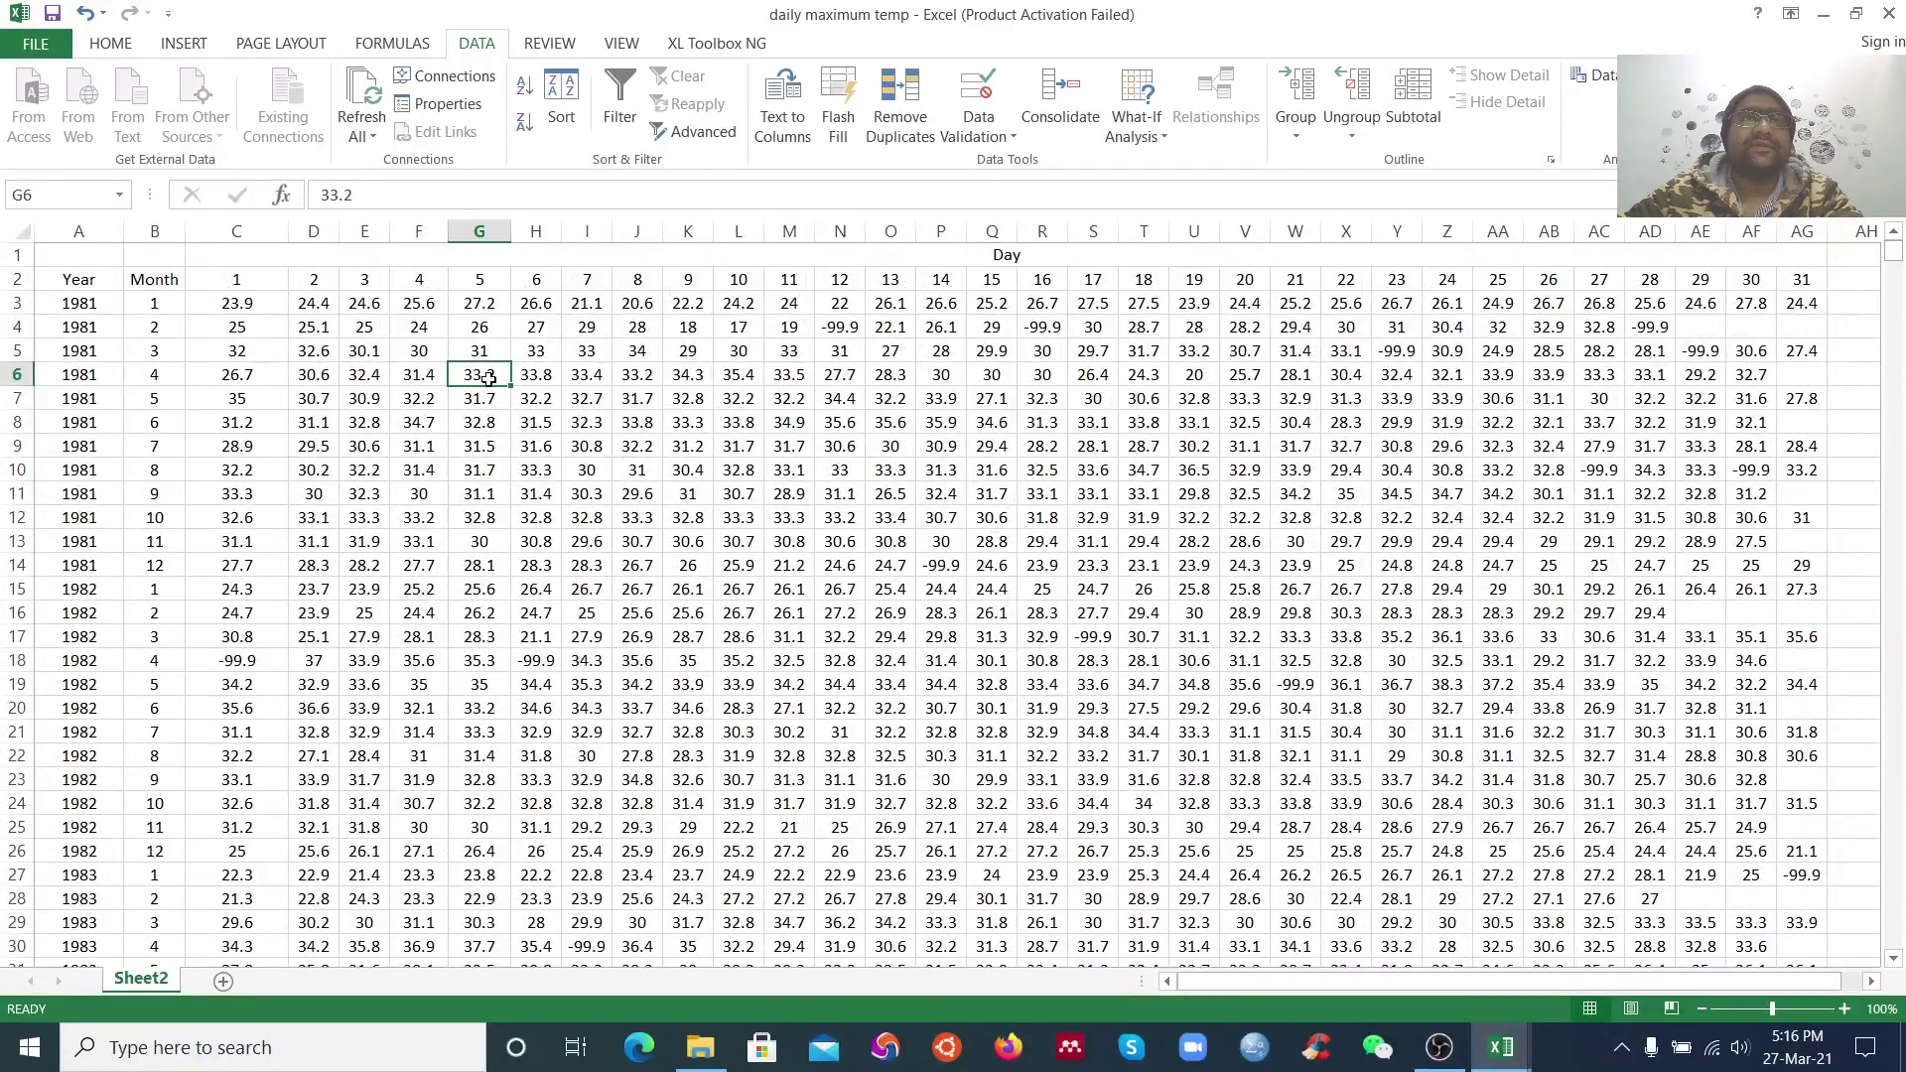
{"action": "left_click", "coordinate": [536, 374]}
{"action": "left_click", "coordinate": [637, 374]}
{"action": "left_click", "coordinate": [715, 385]}
Save the daily maximum temp workbook and switch to the data workbook to review its yearly rainfall table
{"action": "left_click", "coordinate": [698, 513]}
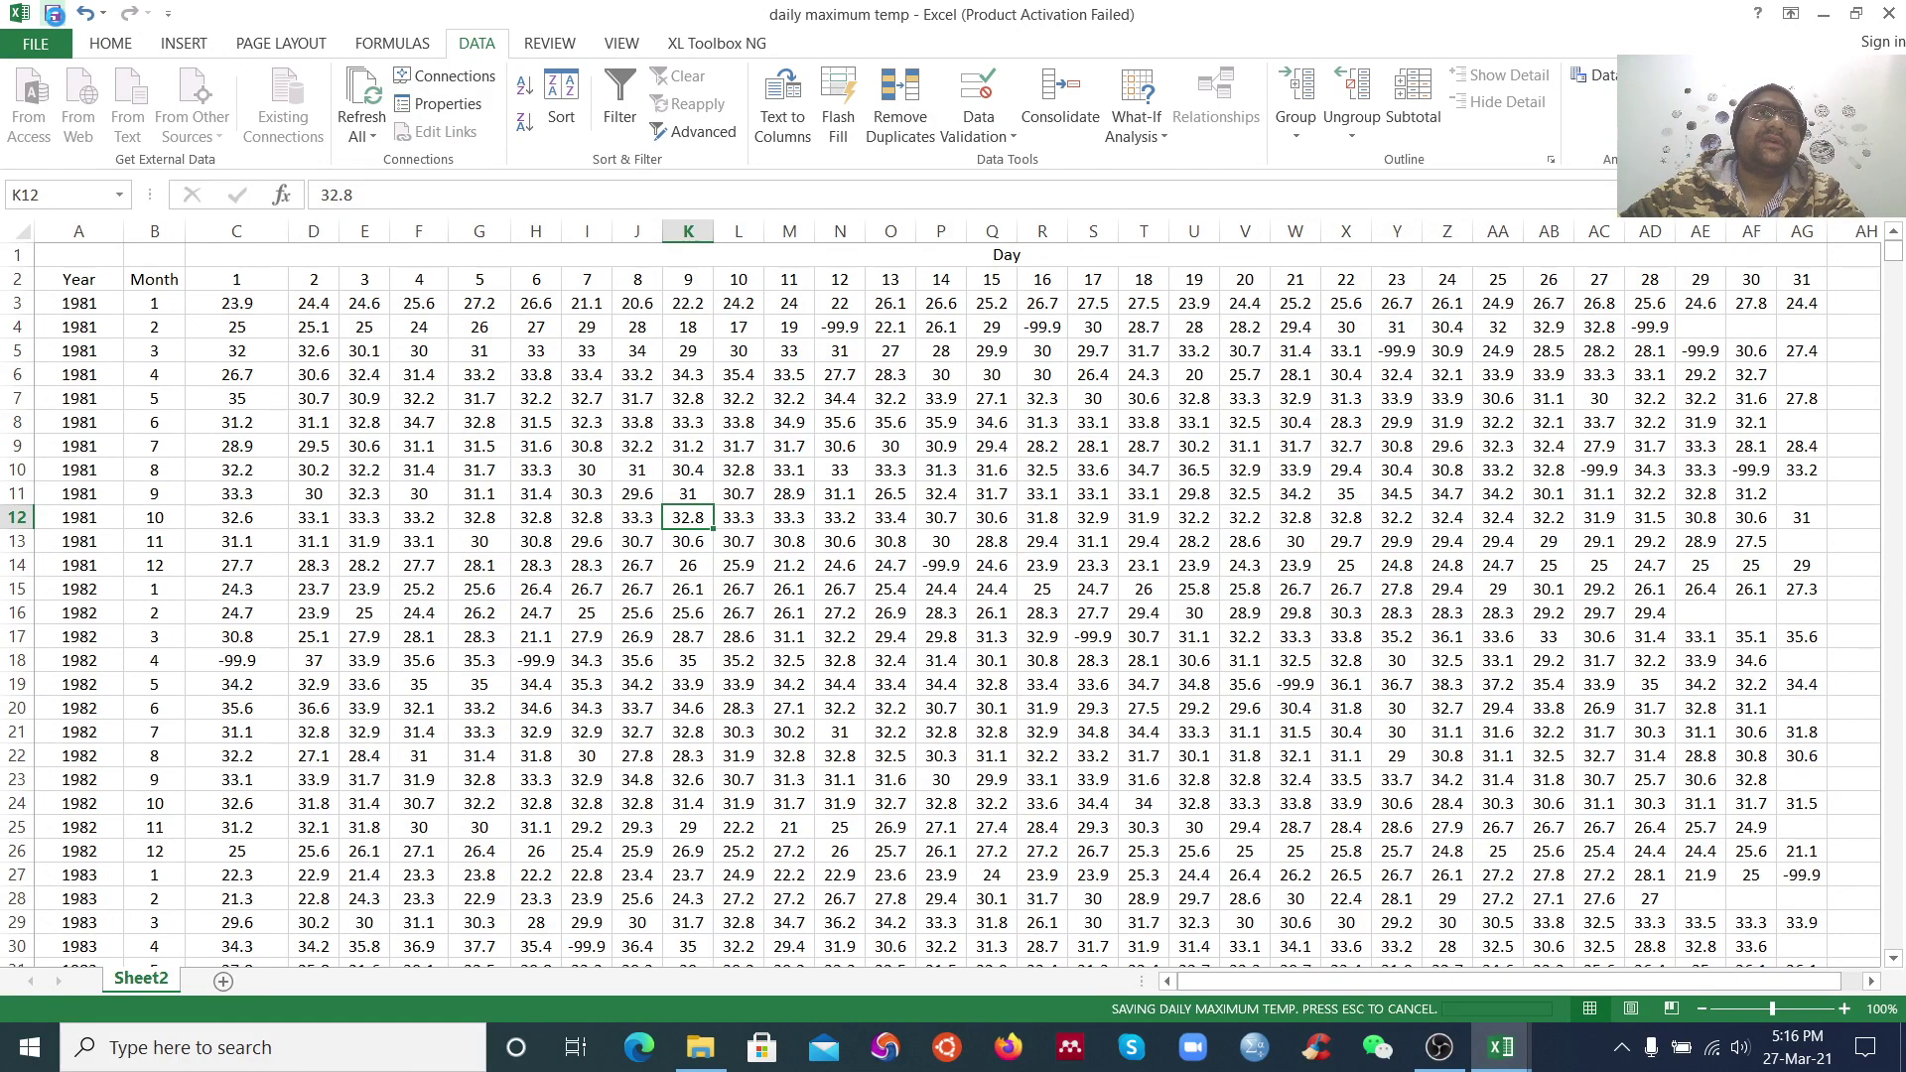
{"action": "key", "text": "alt+Tab"}
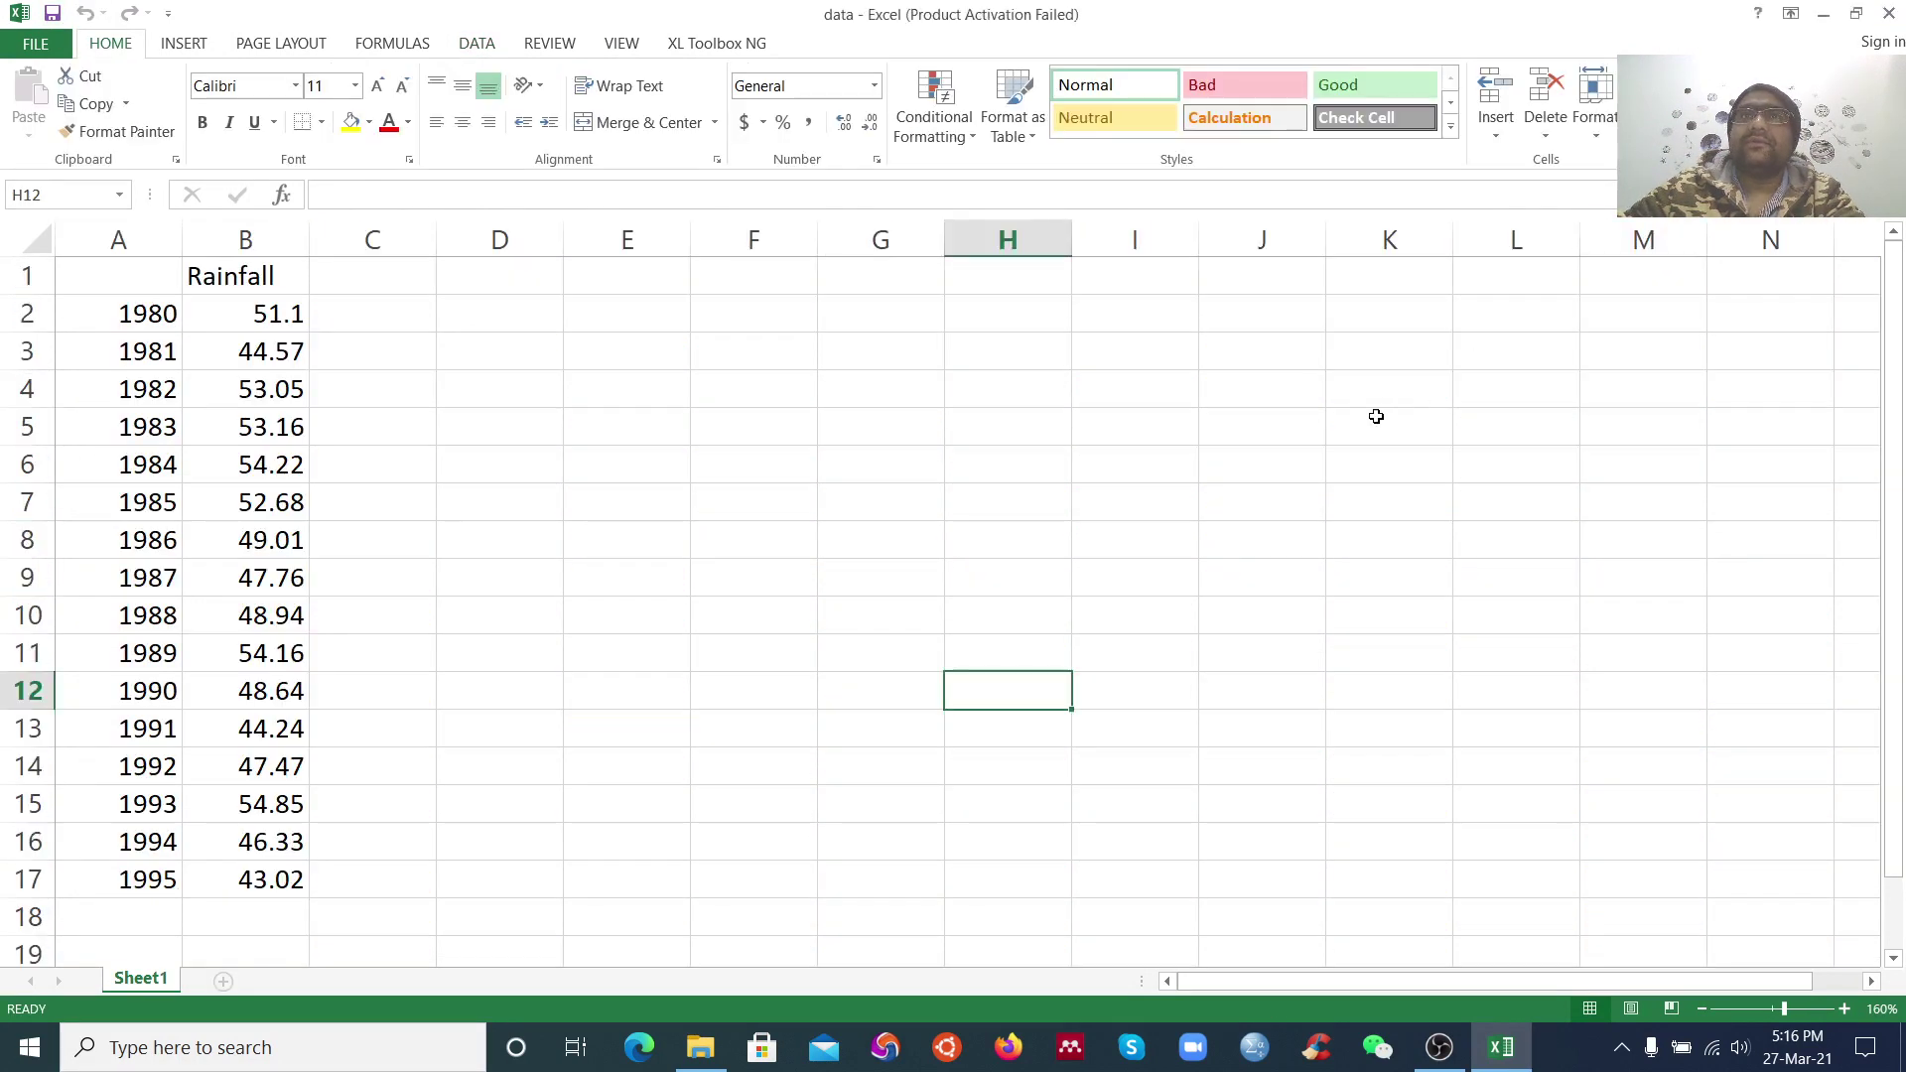
{"action": "left_click", "coordinate": [494, 382]}
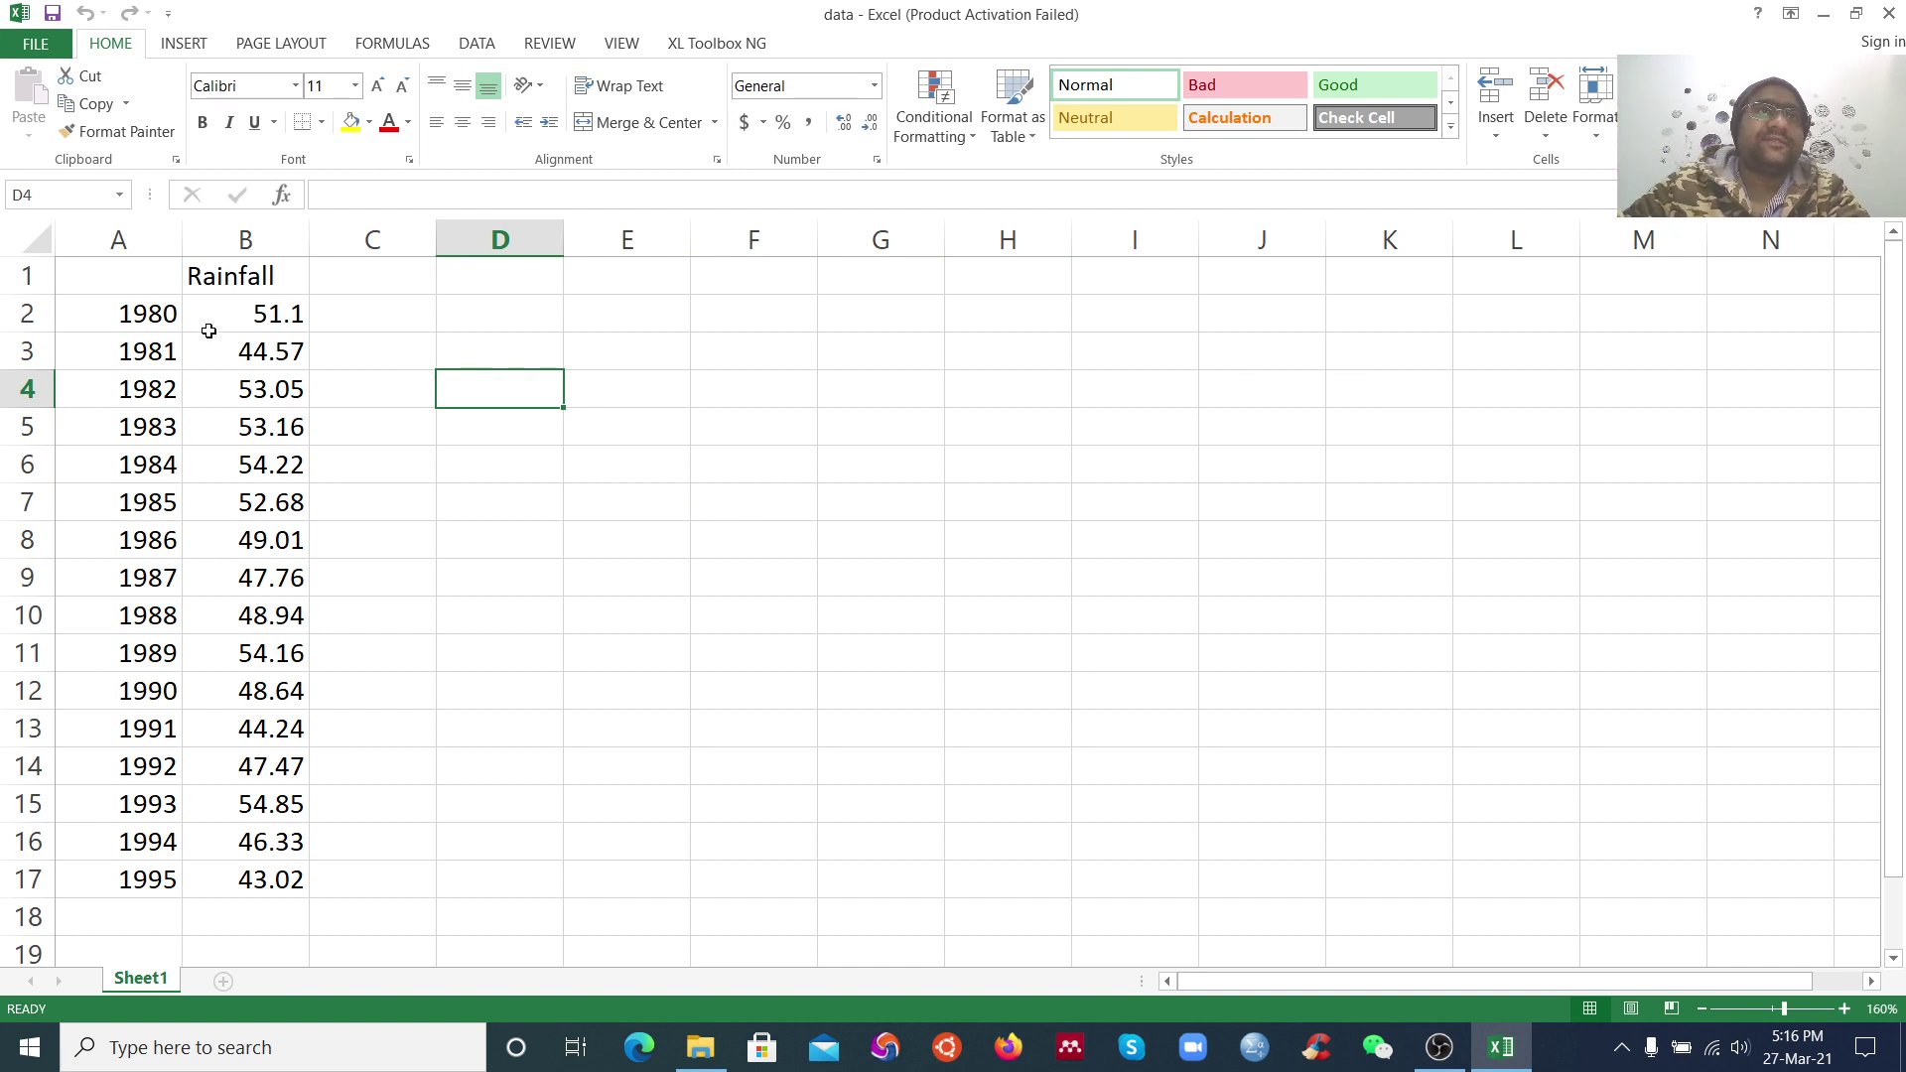
{"action": "left_click", "coordinate": [159, 320]}
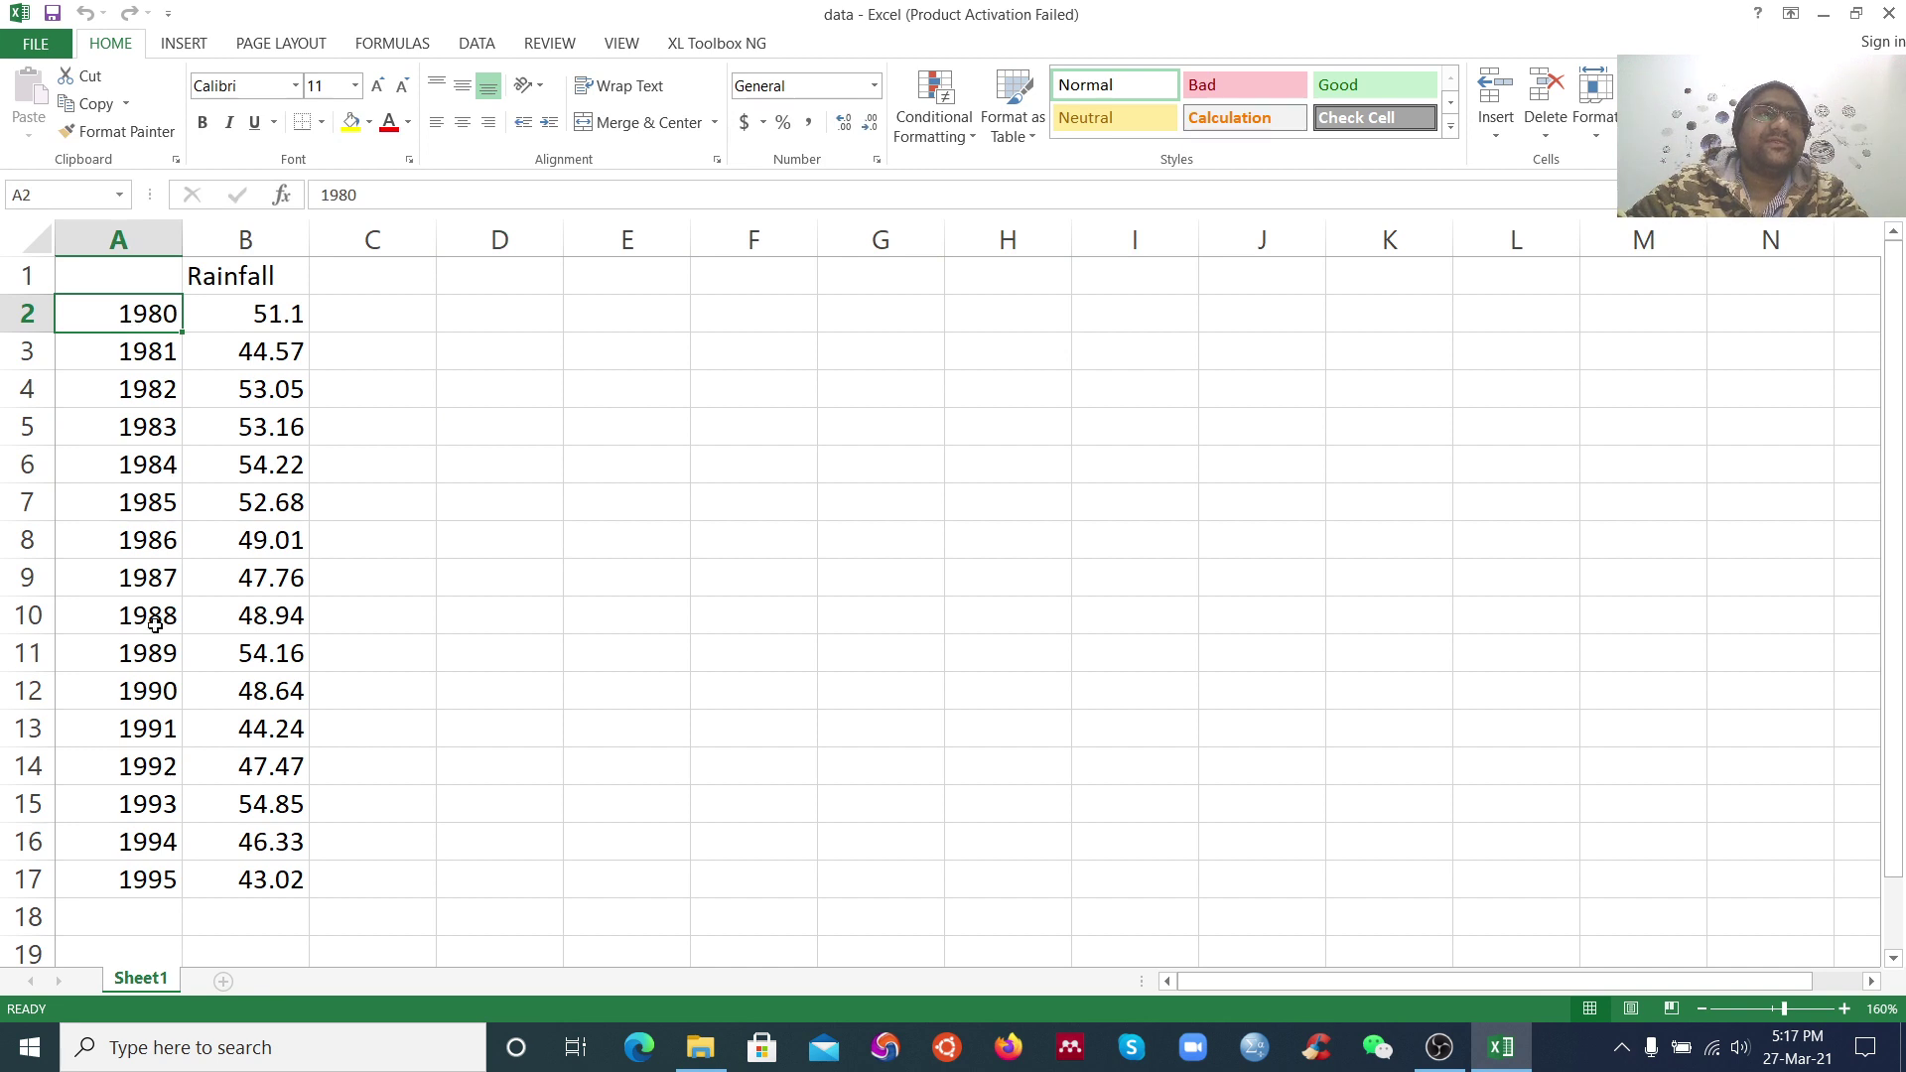
{"action": "left_click", "coordinate": [152, 877]}
{"action": "left_click", "coordinate": [443, 604]}
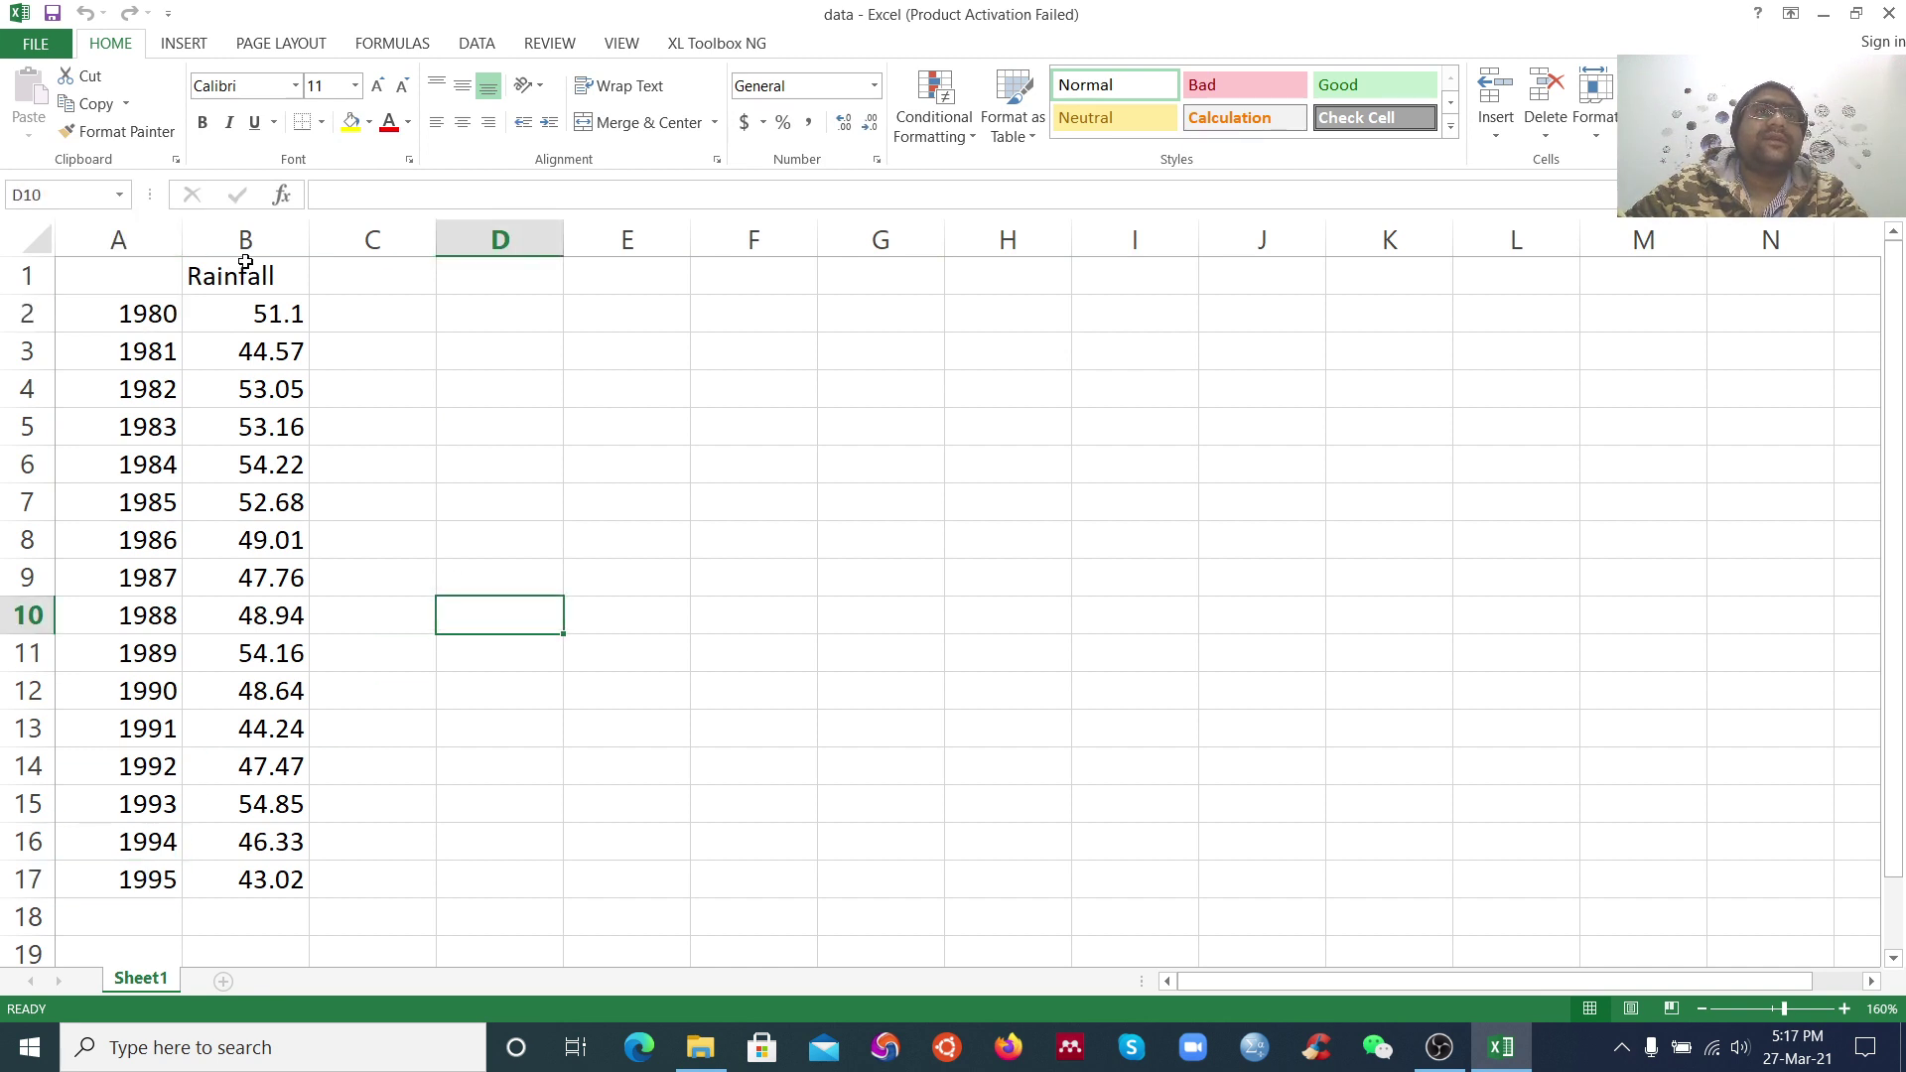
{"action": "left_click", "coordinate": [244, 263]}
{"action": "left_click", "coordinate": [352, 286]}
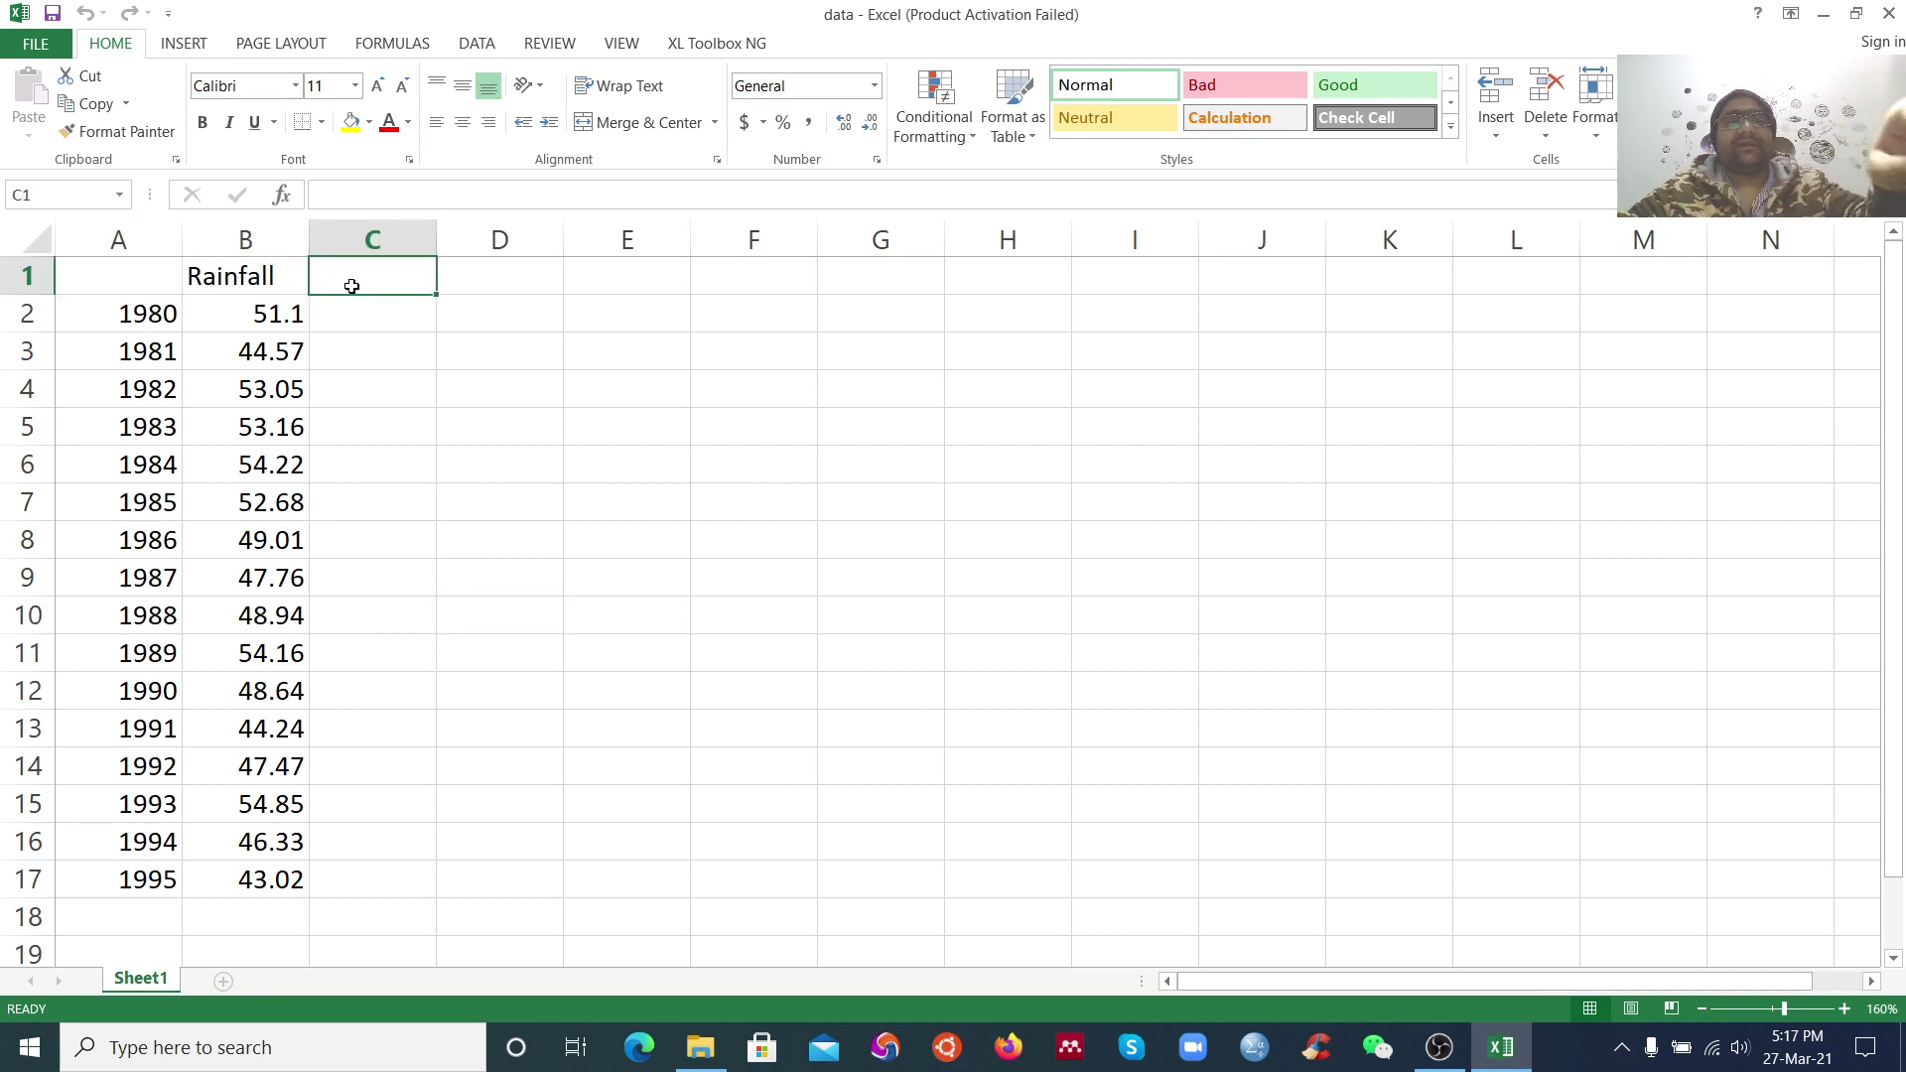
Centre all cells of the rainfall sheet vertically and horizontally
{"action": "key", "text": "ctrl+a"}
{"action": "left_click", "coordinate": [461, 85]}
{"action": "left_click", "coordinate": [462, 123]}
{"action": "left_click", "coordinate": [544, 526]}
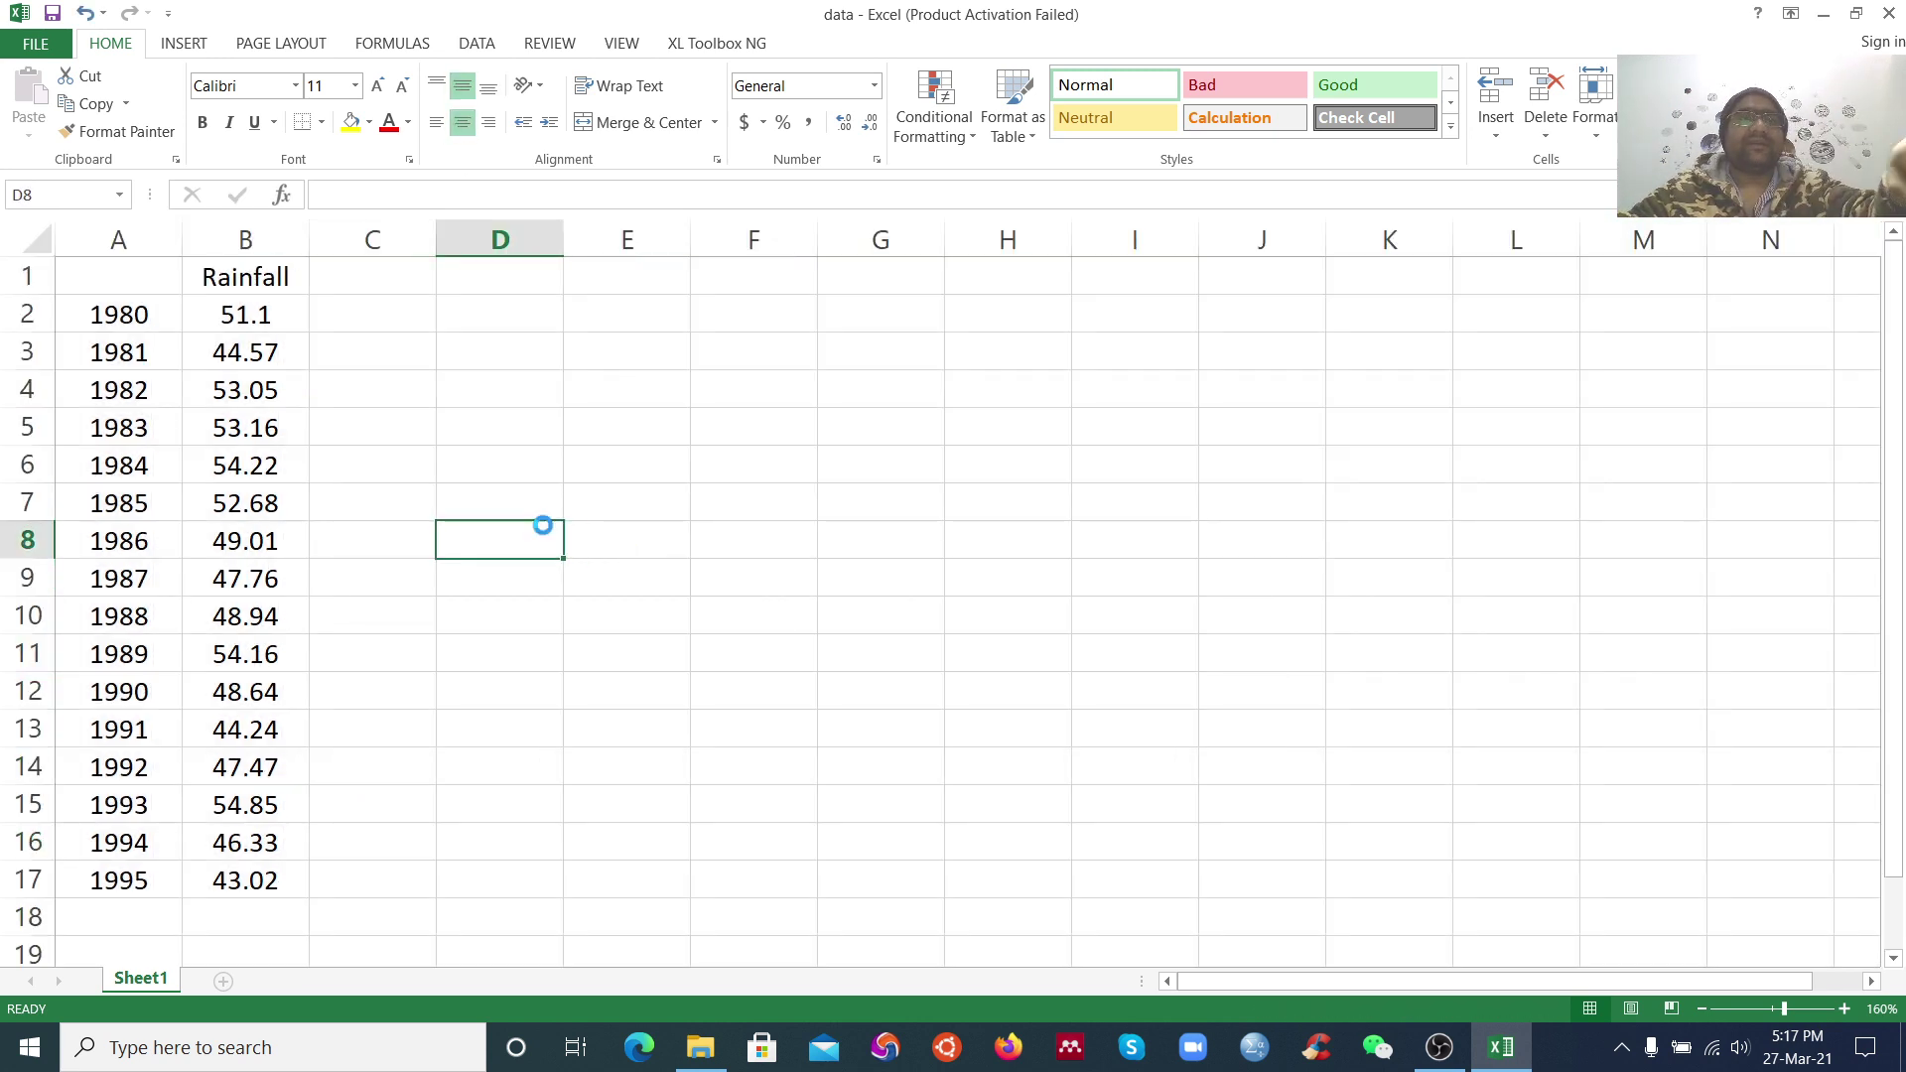
Insert a 2-D clustered column chart from A1:B17 and place it beside the data, starting in column D
{"action": "left_click", "coordinate": [184, 42]}
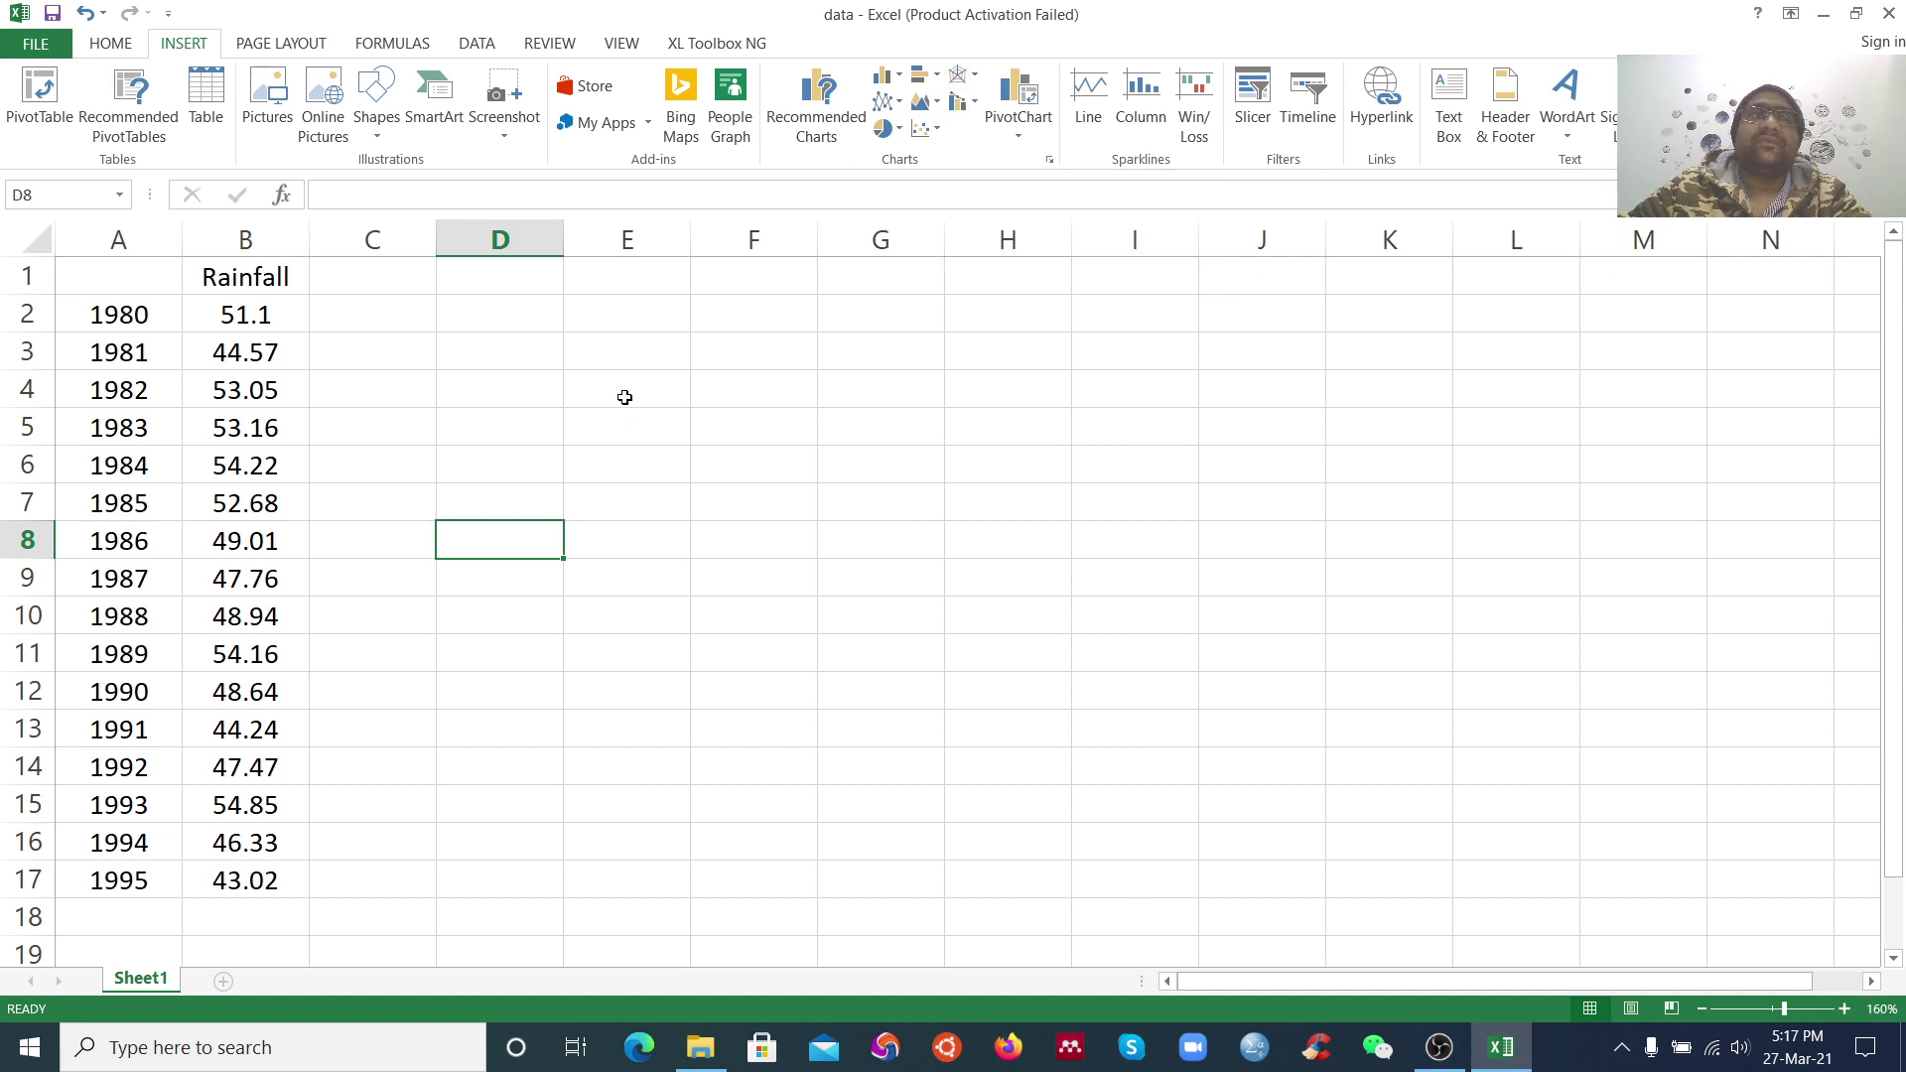
{"action": "left_click_drag", "start_coordinate": [89, 277], "coordinate": [239, 891]}
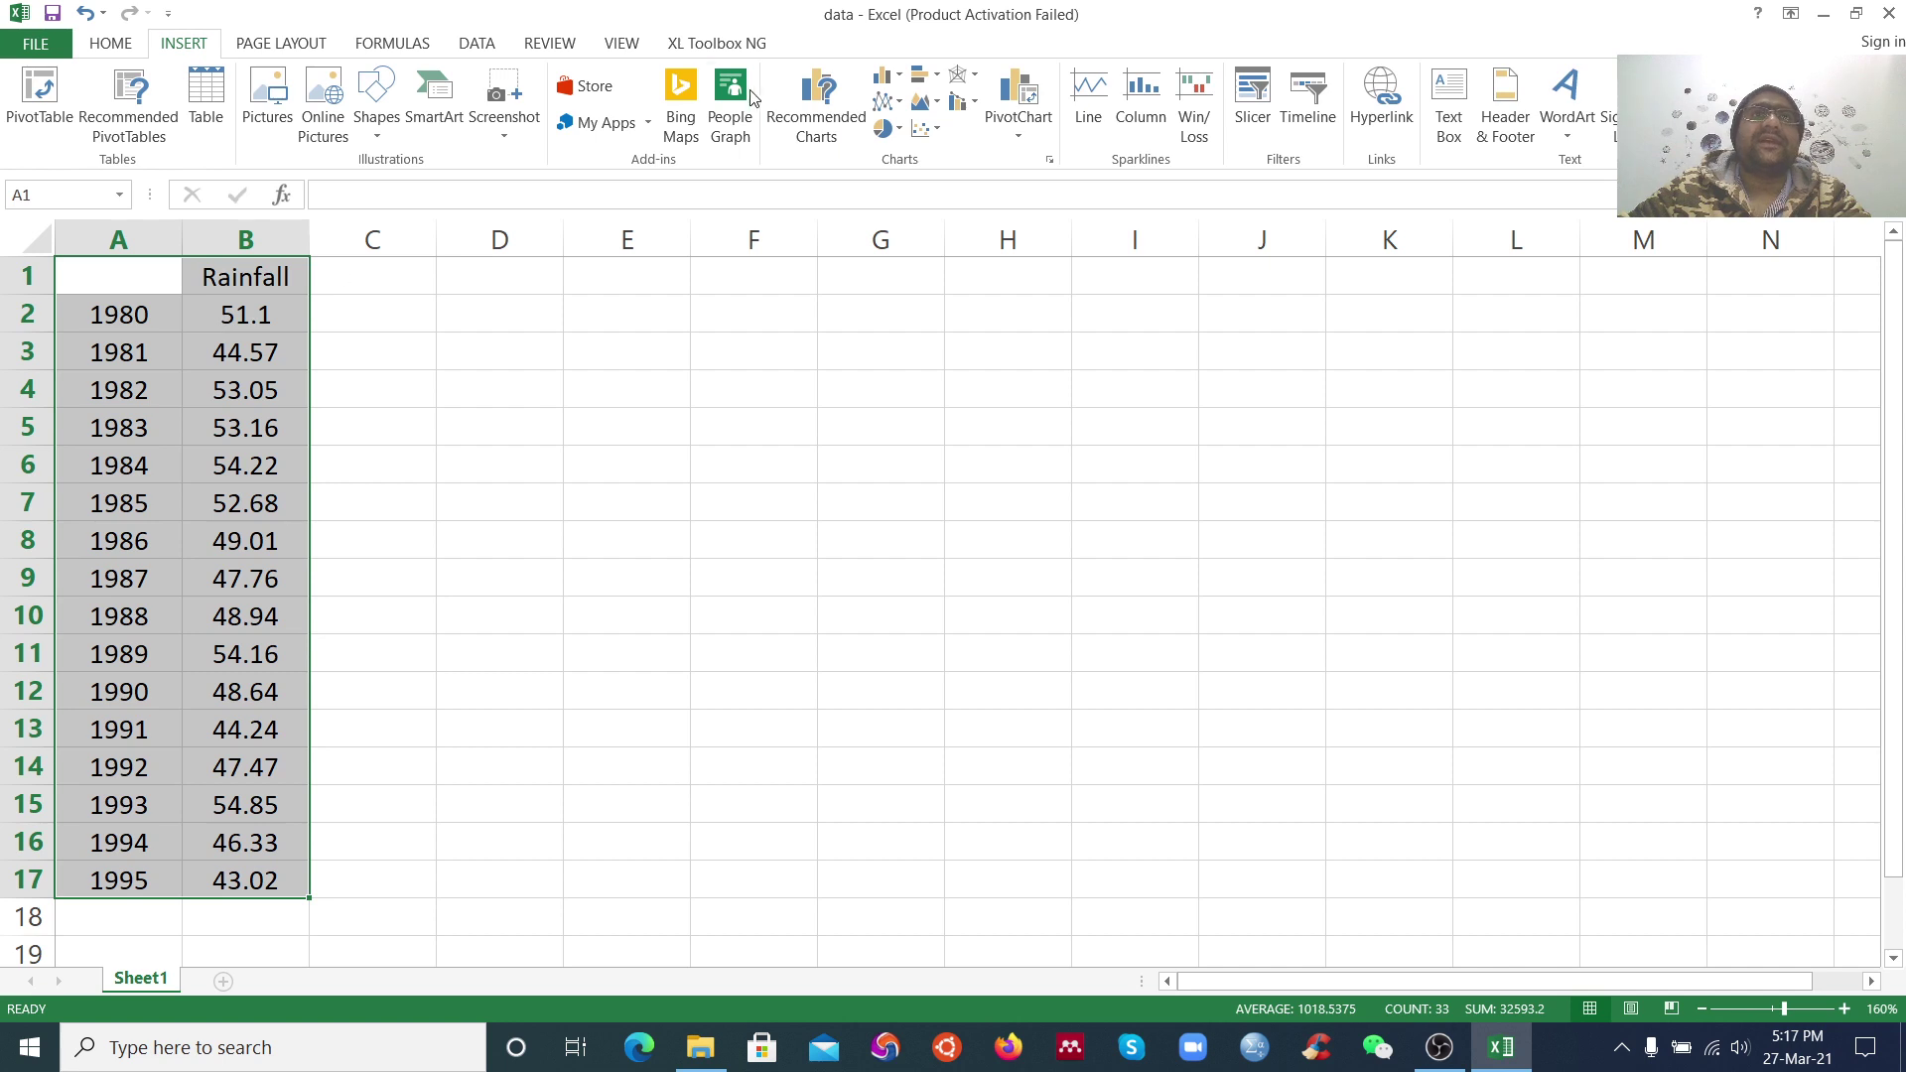
{"action": "left_click", "coordinate": [887, 76]}
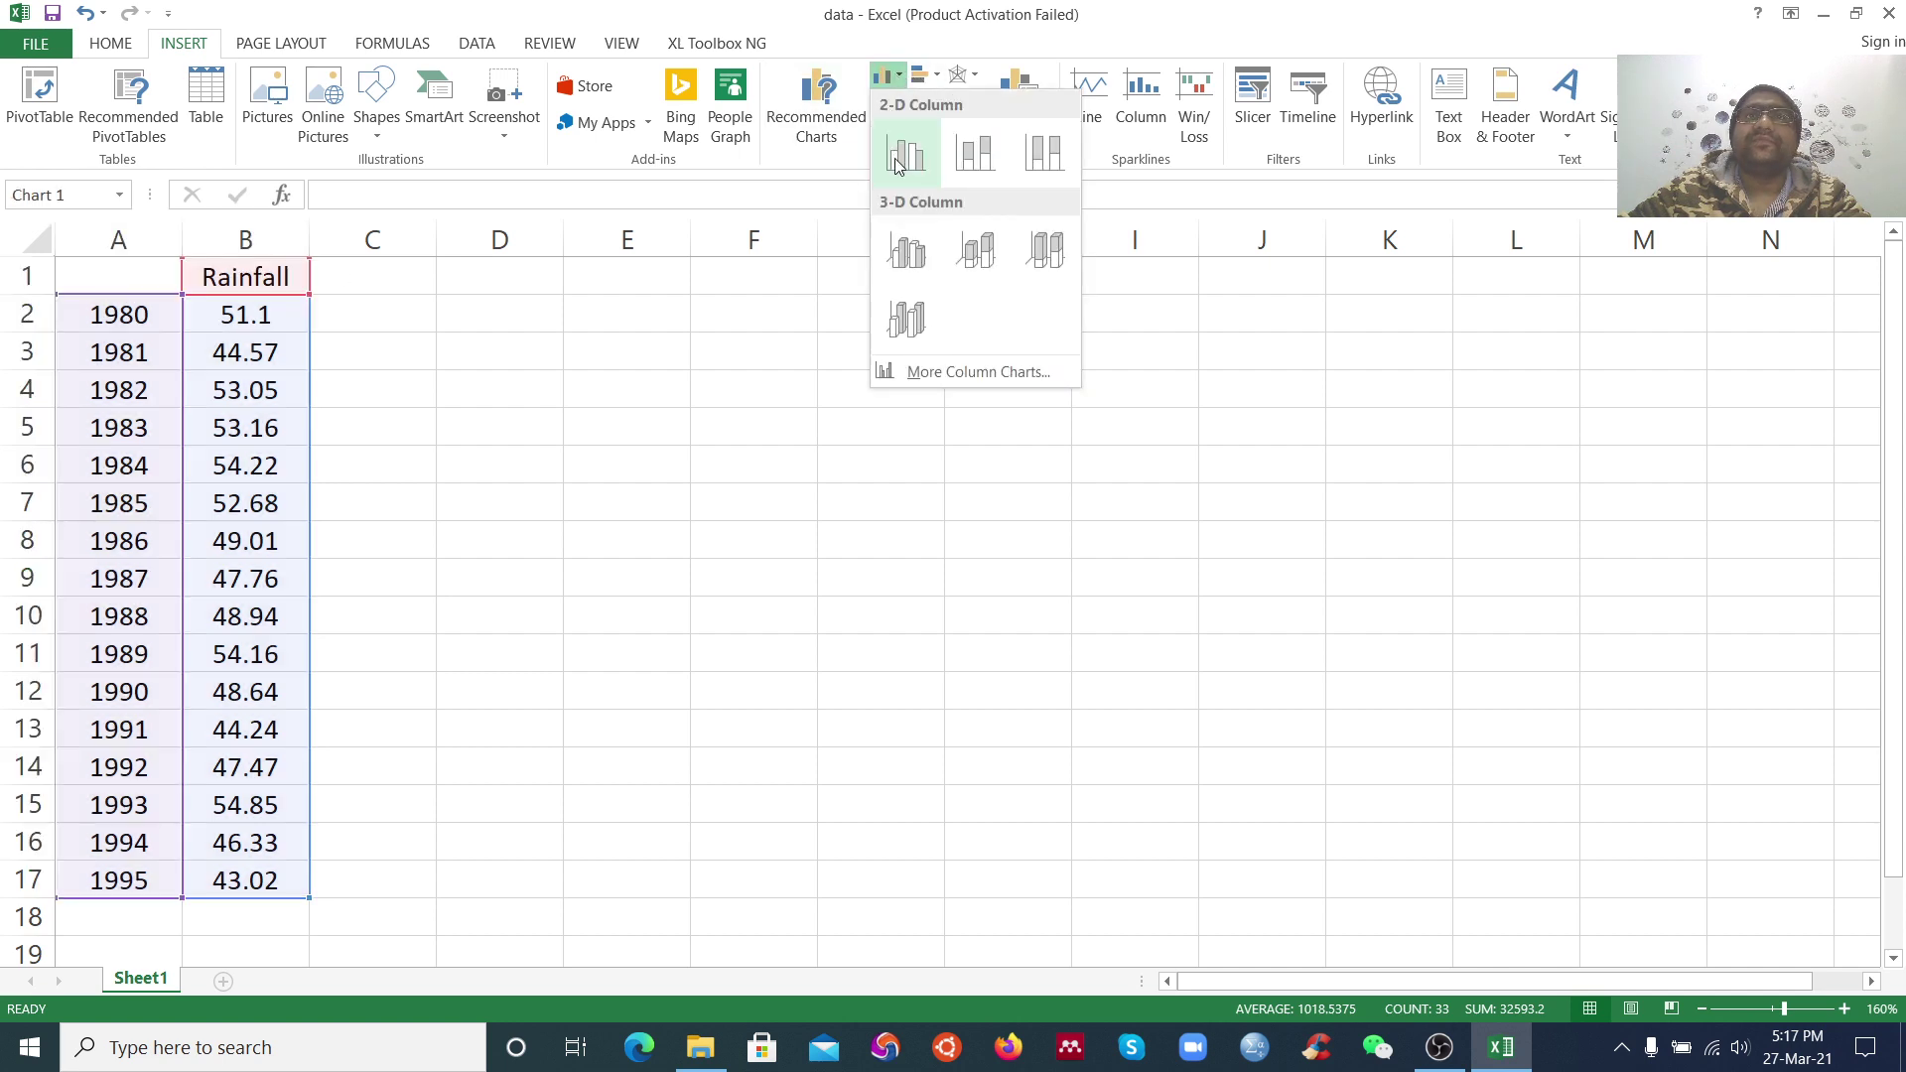
{"action": "left_click", "coordinate": [903, 154]}
{"action": "left_click_drag", "start_coordinate": [830, 349], "coordinate": [823, 288]}
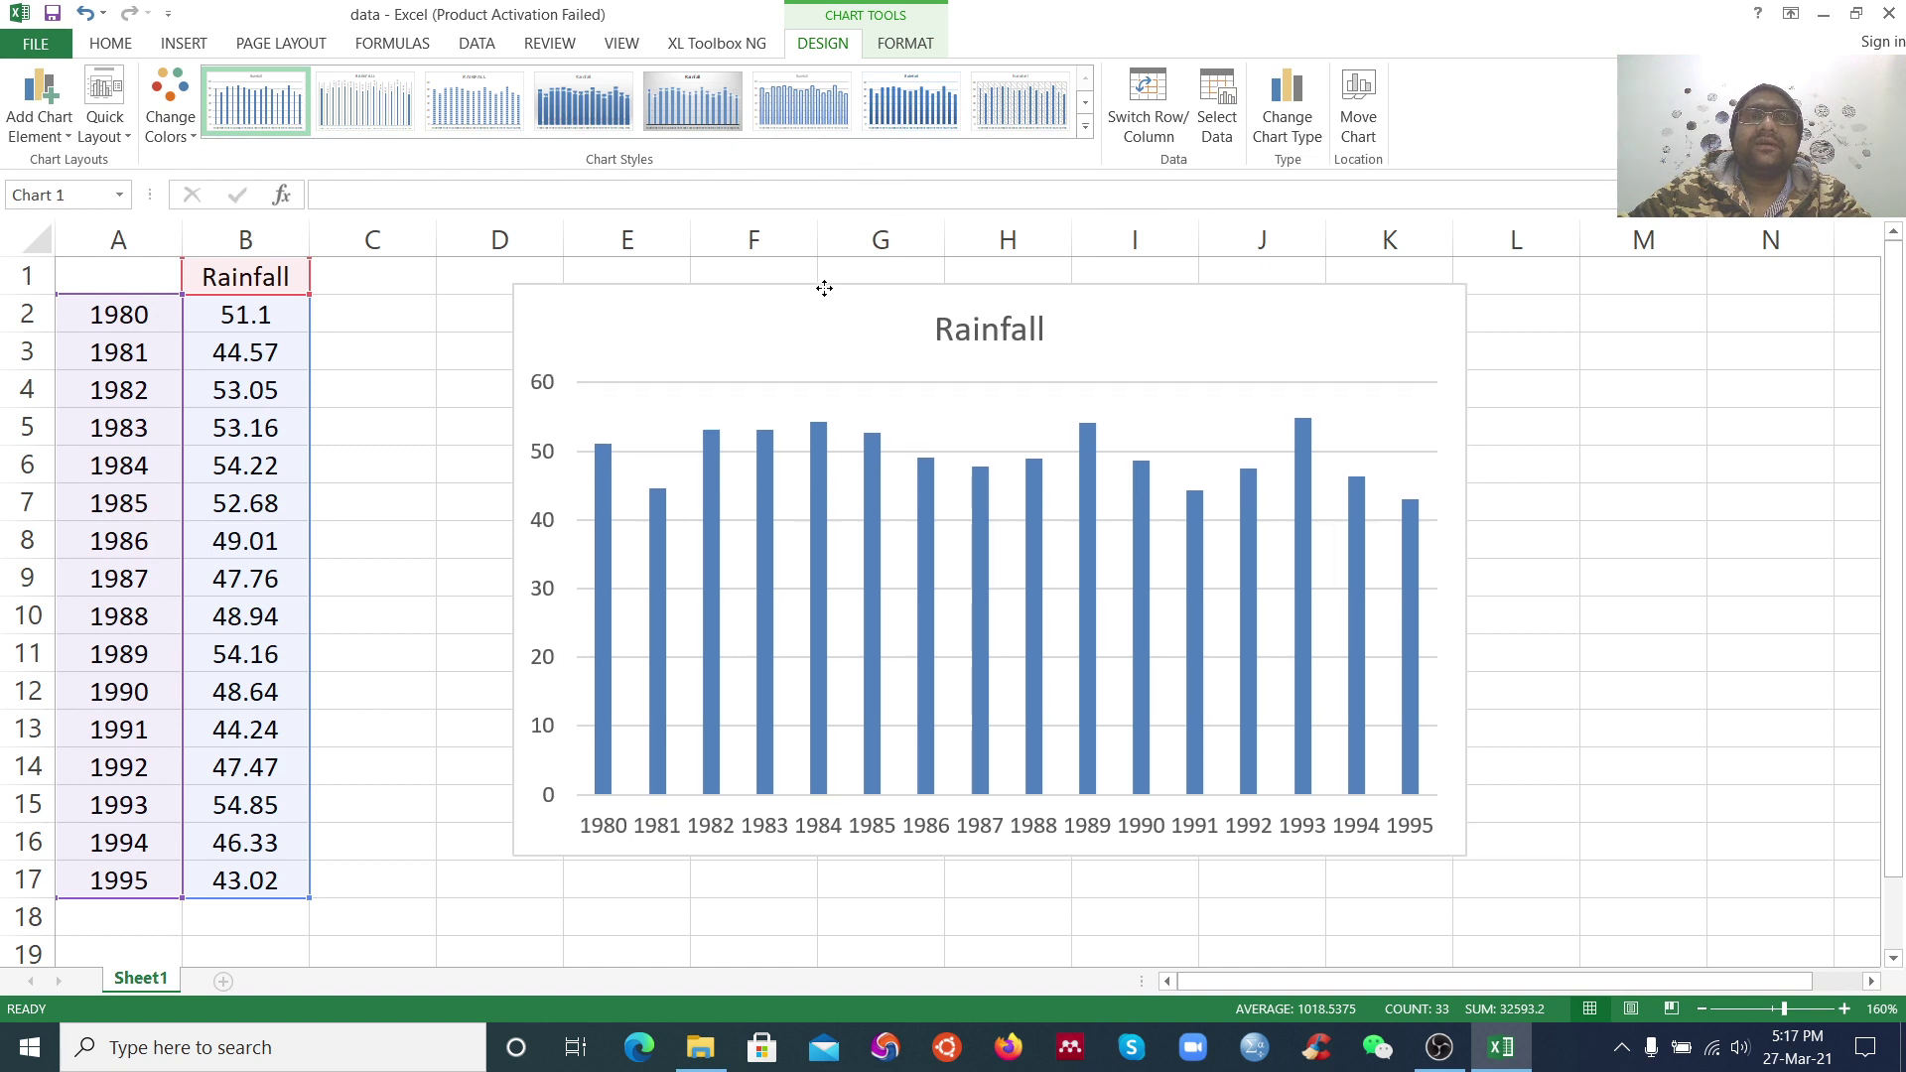
Delete the horizontal gridlines from the rainfall chart
{"action": "left_click", "coordinate": [1008, 407]}
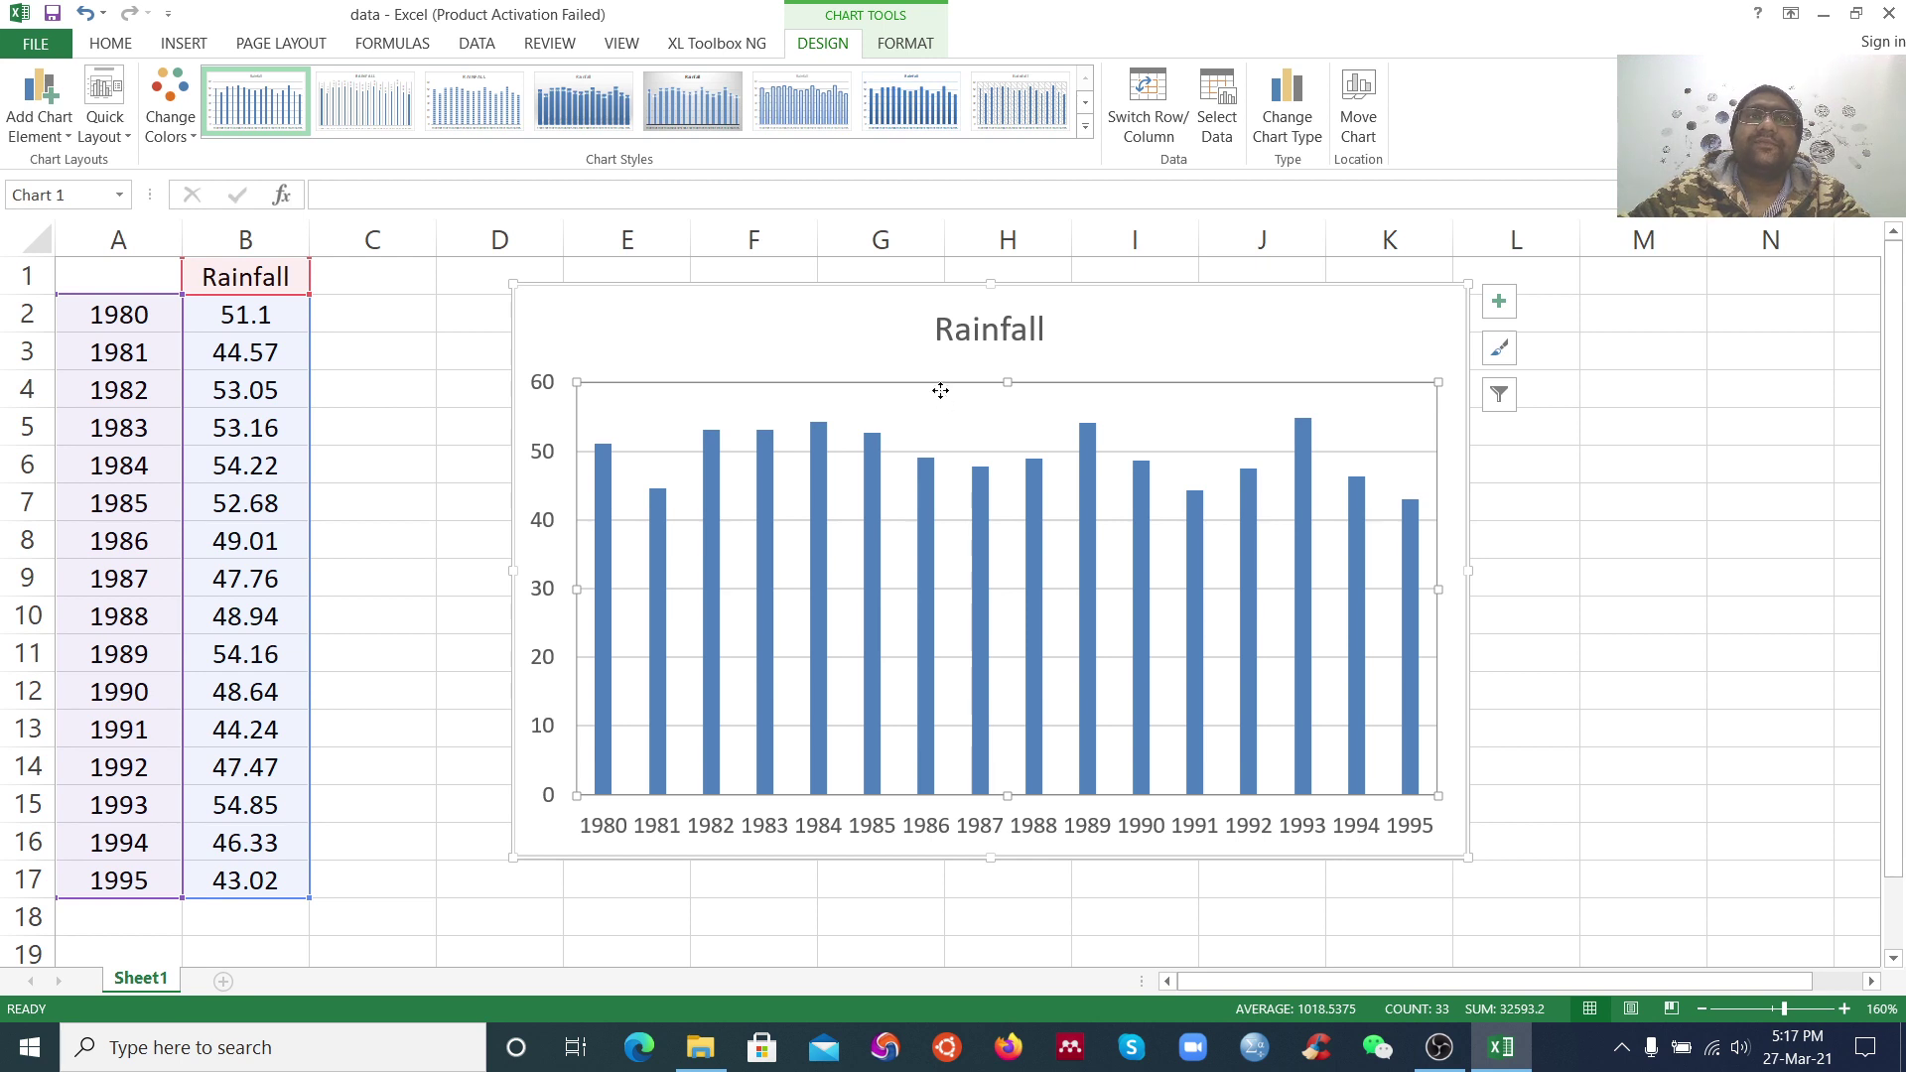
{"action": "left_click", "coordinate": [984, 453]}
{"action": "key", "text": "Delete"}
{"action": "left_click", "coordinate": [982, 456]}
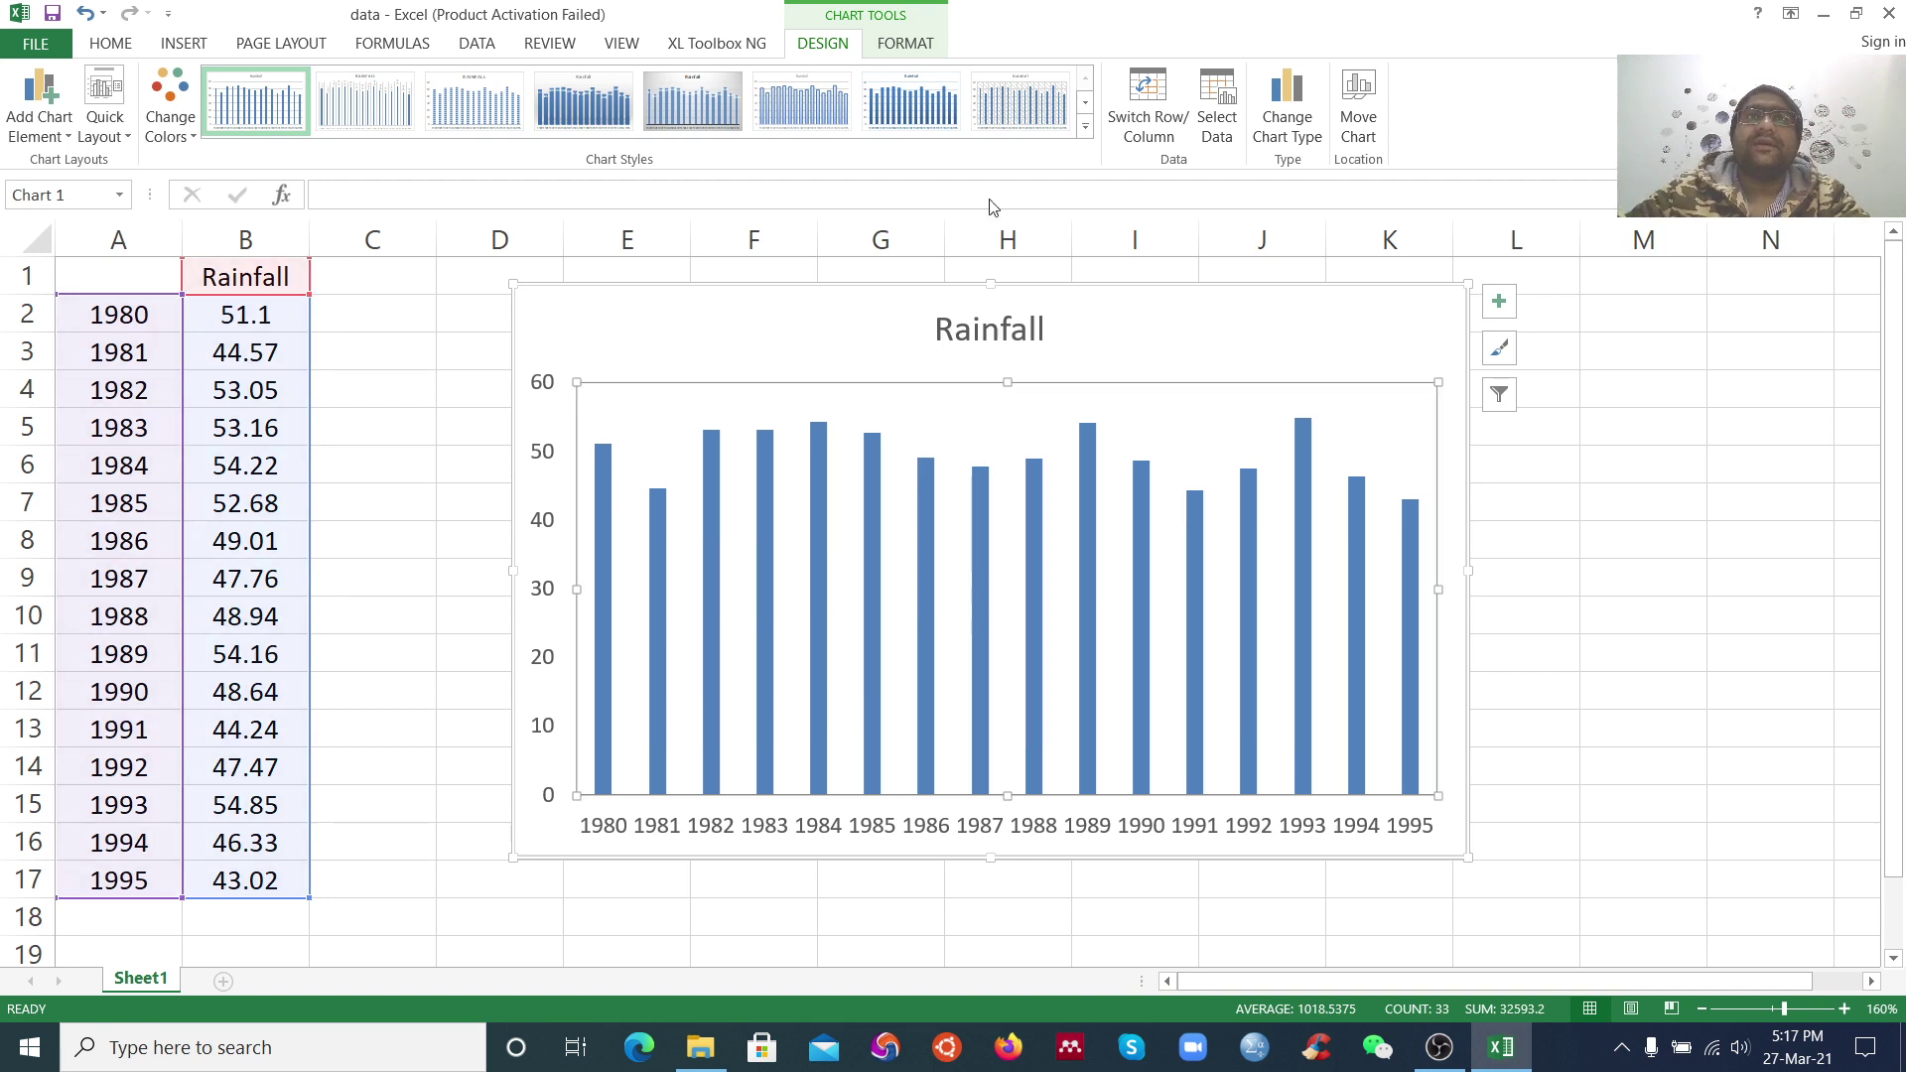
Give the chart's plot area a black outline using the Automatic outline colour
{"action": "left_click", "coordinate": [901, 45]}
{"action": "left_click", "coordinate": [914, 79]}
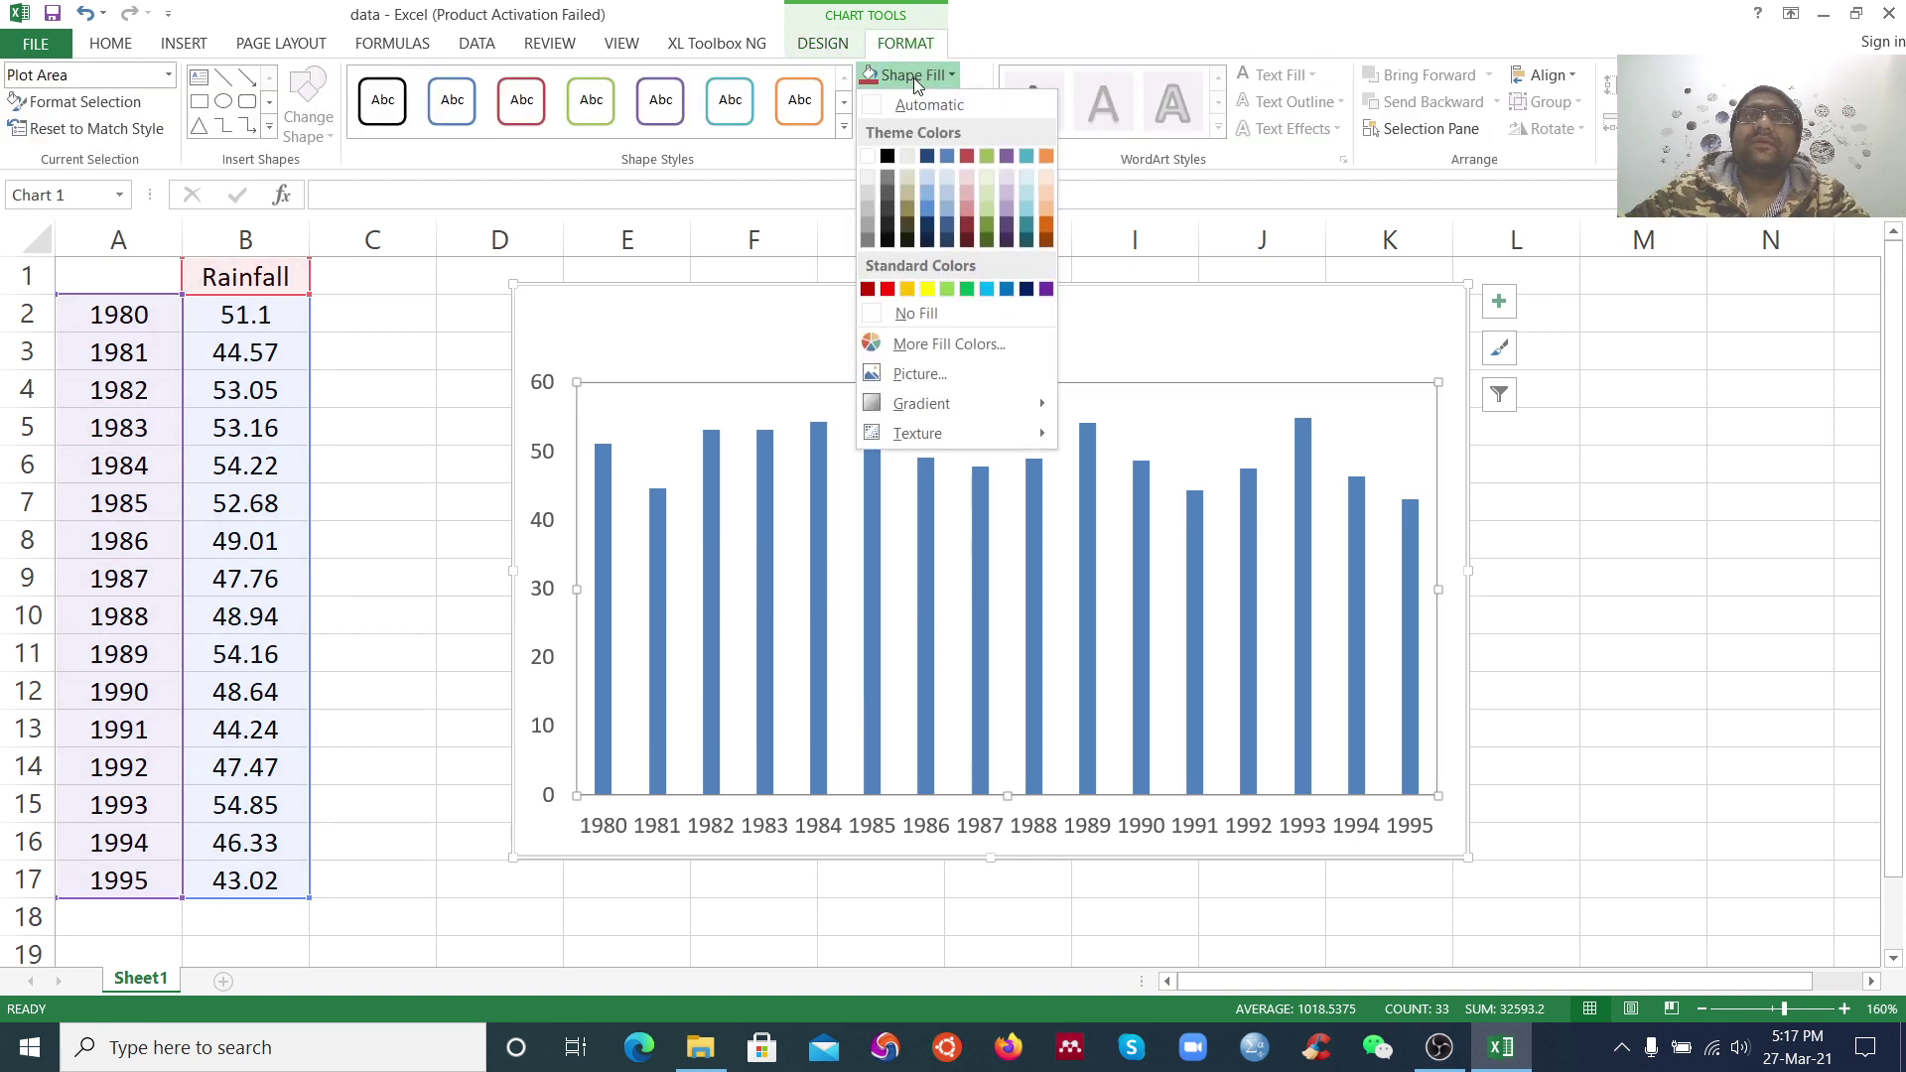
{"action": "left_click", "coordinate": [886, 83]}
{"action": "left_click", "coordinate": [928, 102]}
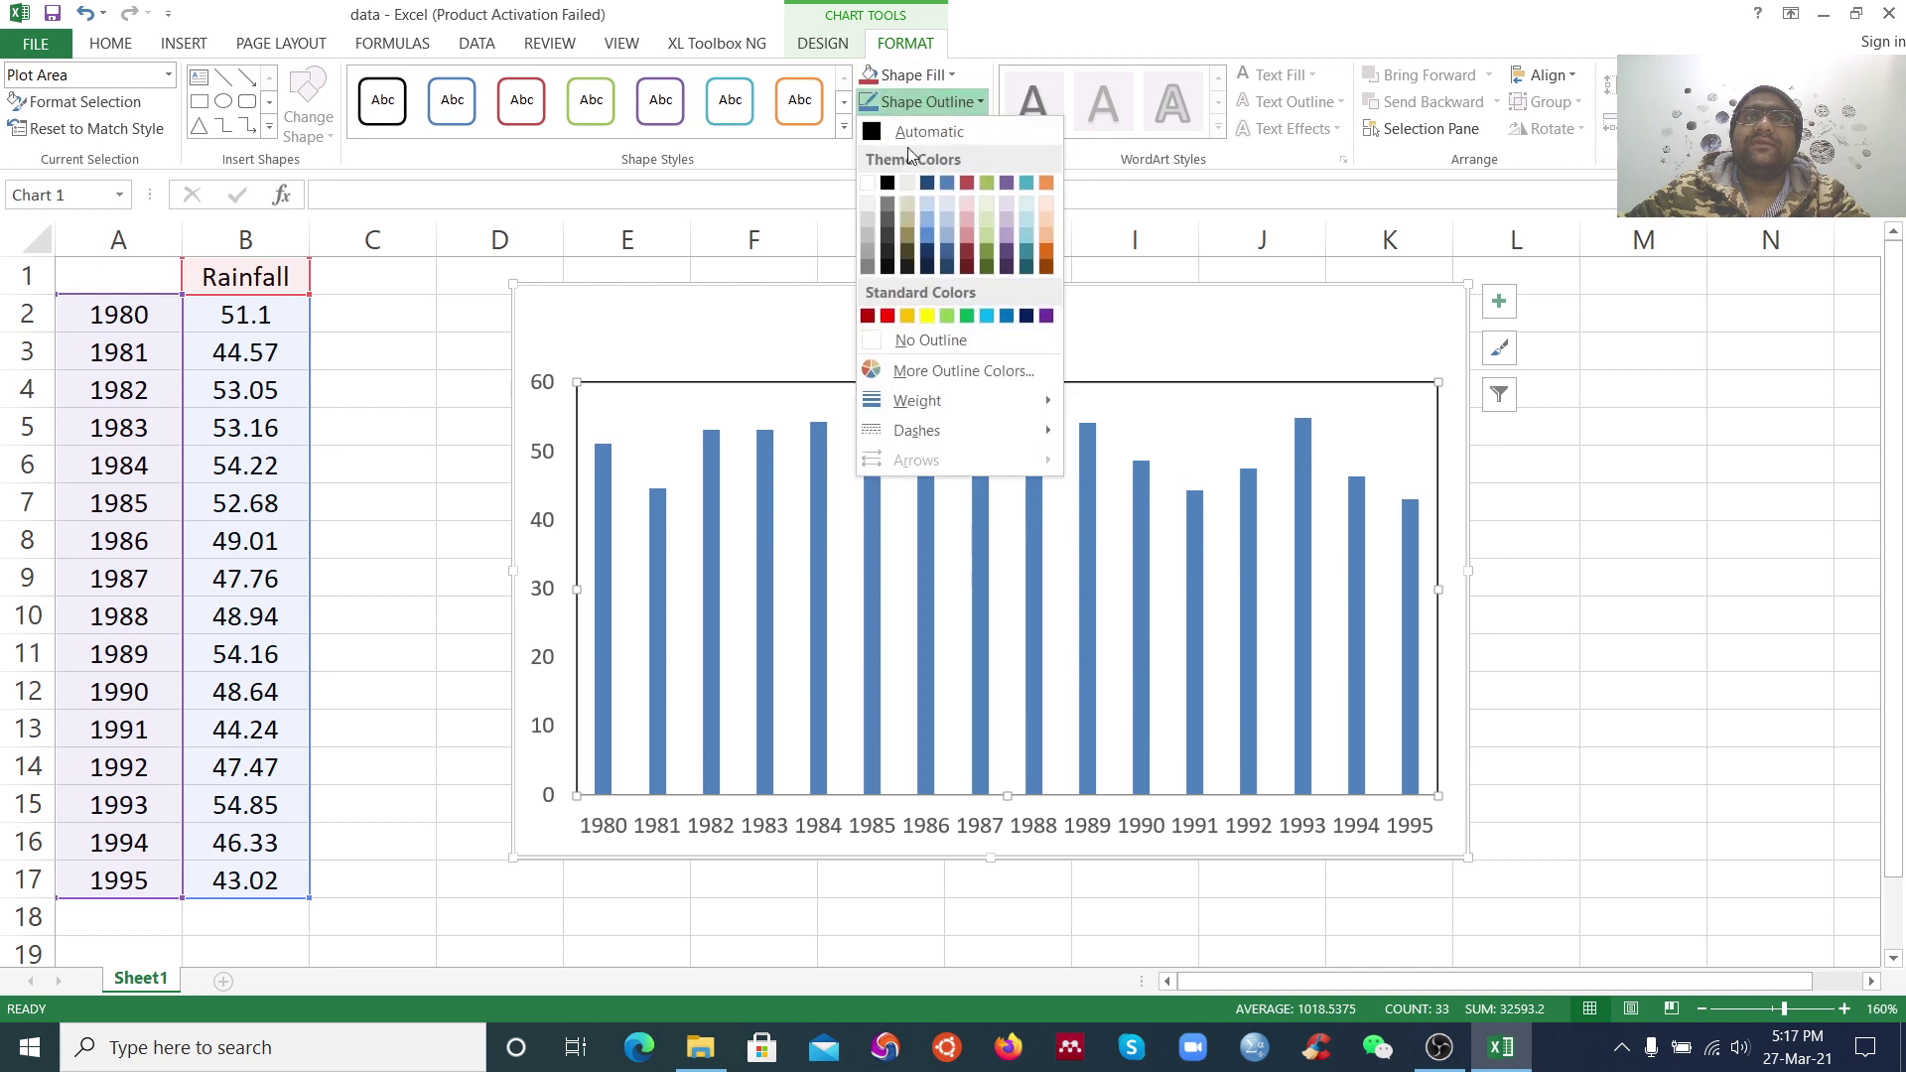
{"action": "left_click", "coordinate": [893, 134]}
{"action": "left_click", "coordinate": [1458, 548]}
Delete the chart title "Rainfall" and enlarge the chart so that it extends into column M
{"action": "left_click", "coordinate": [987, 336]}
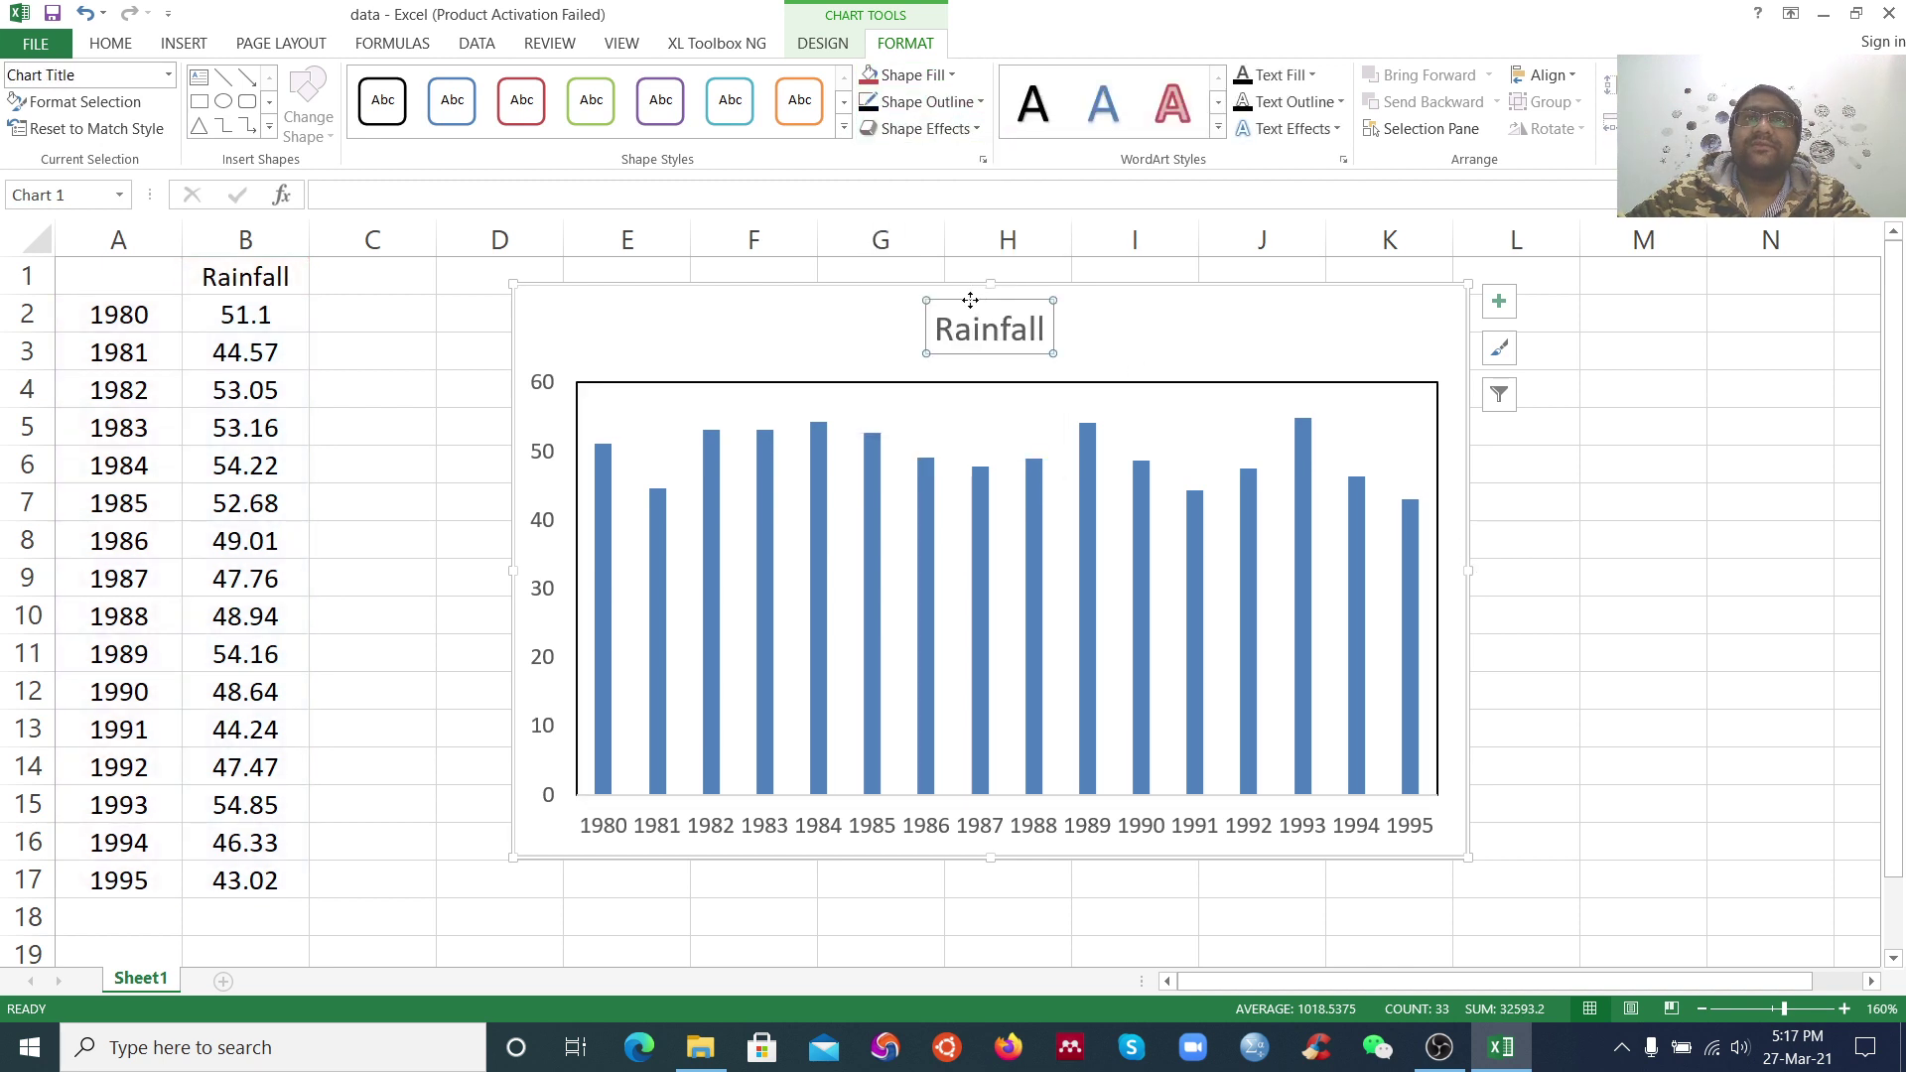
{"action": "key", "text": "Delete"}
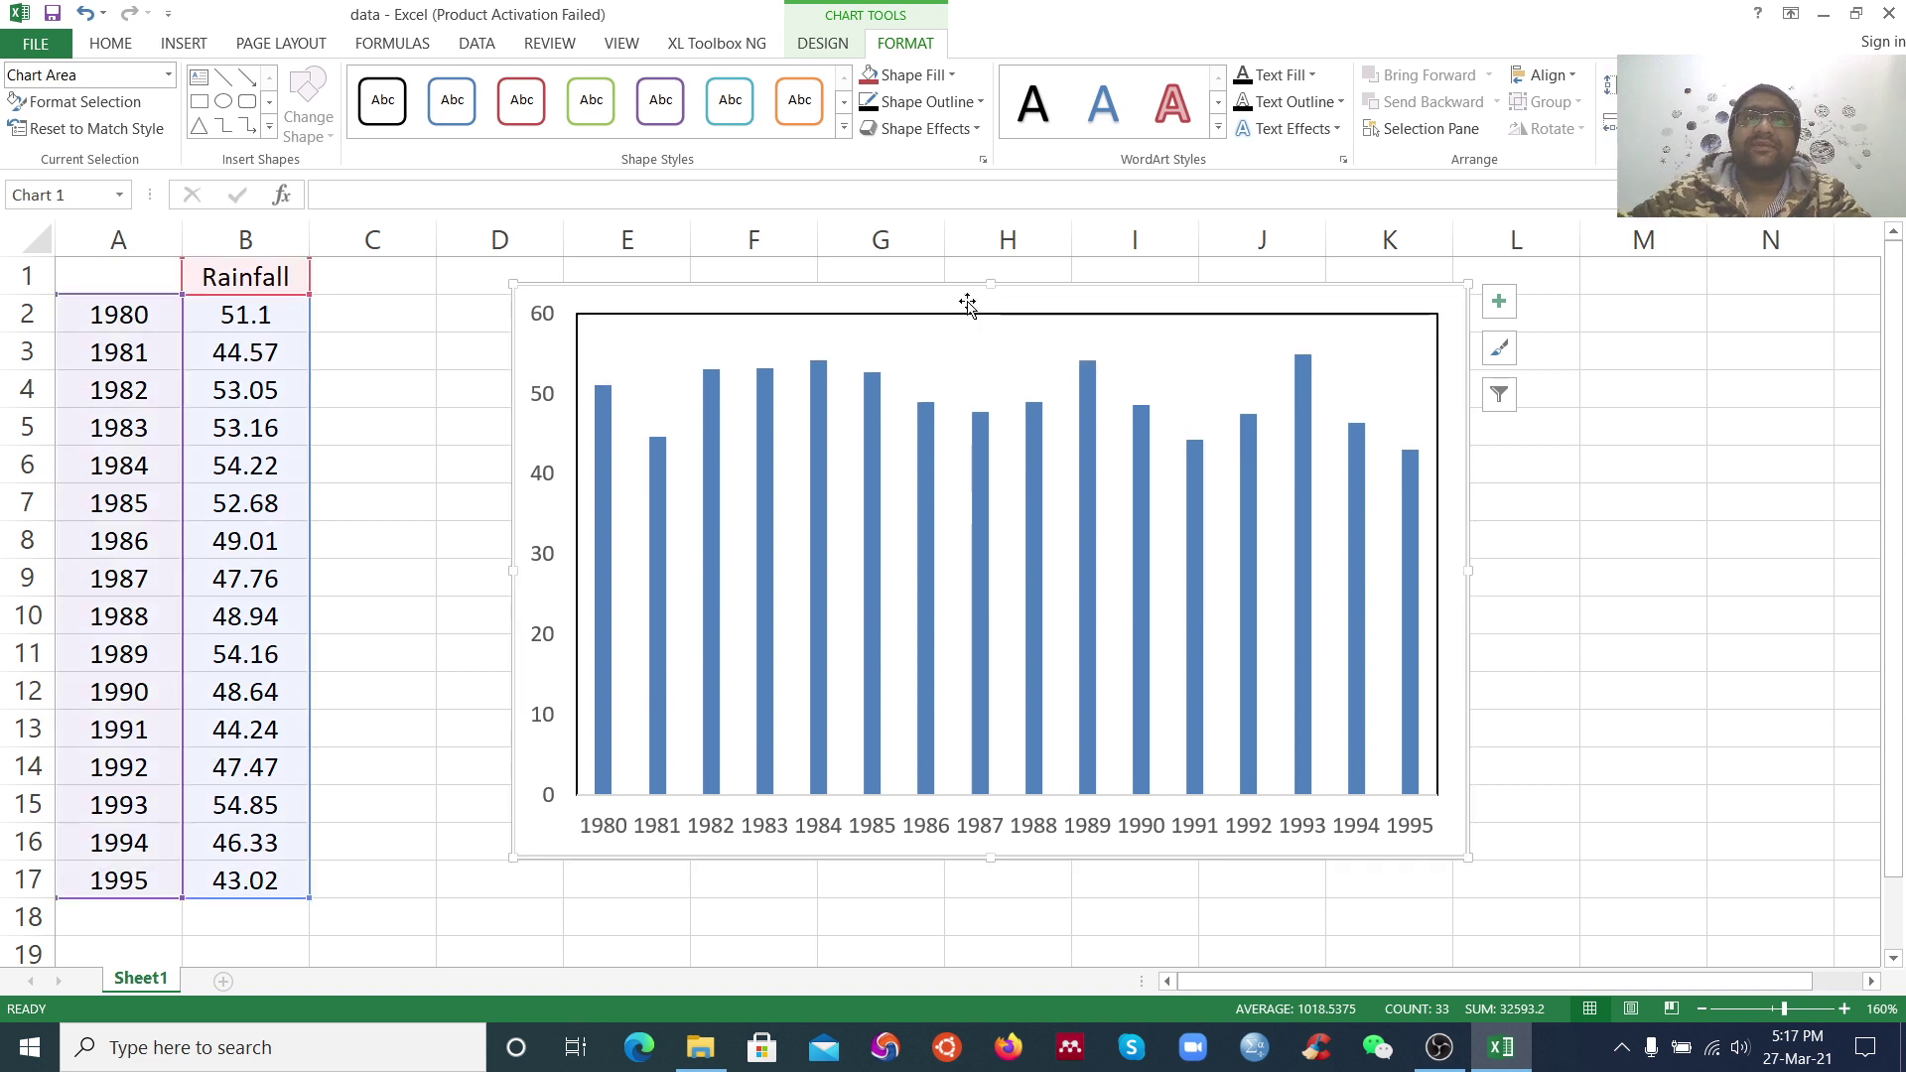
{"action": "left_click", "coordinate": [893, 481]}
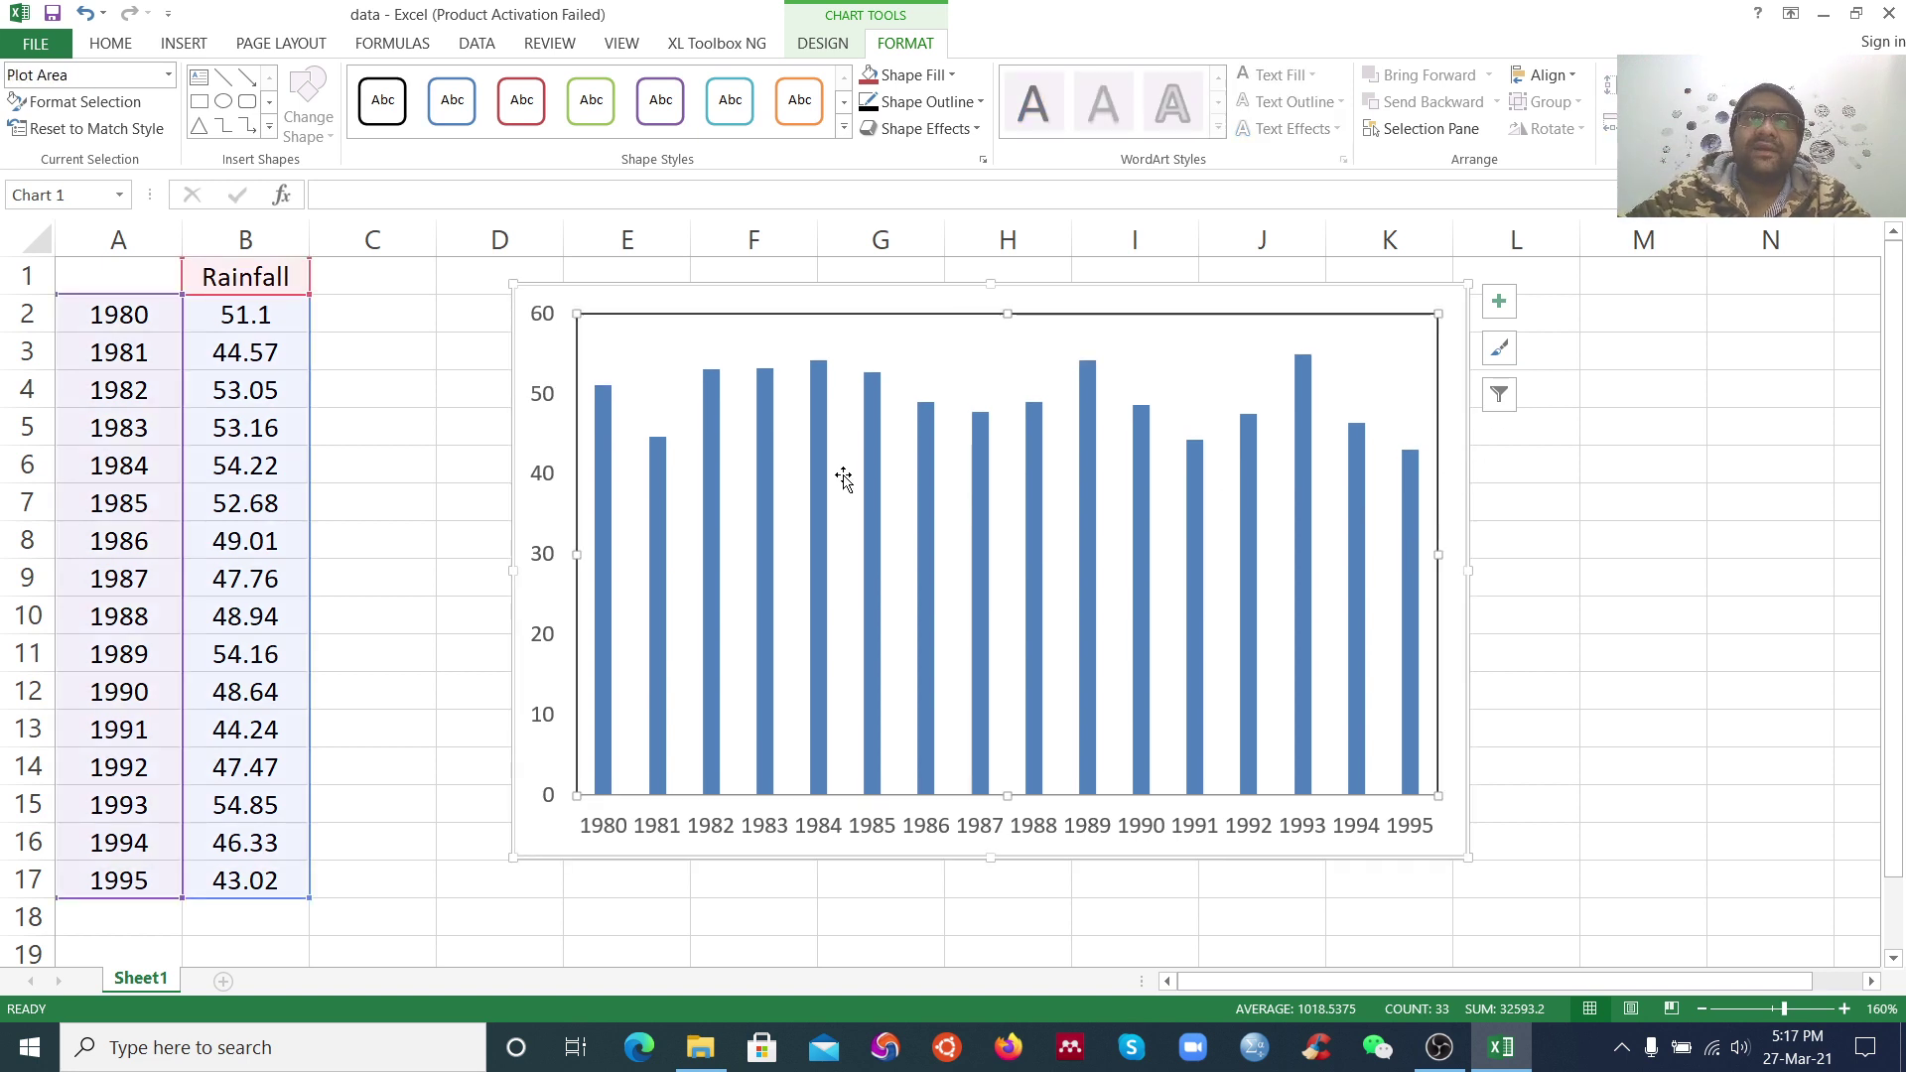
{"action": "left_click_drag", "start_coordinate": [1465, 855], "coordinate": [1608, 871]}
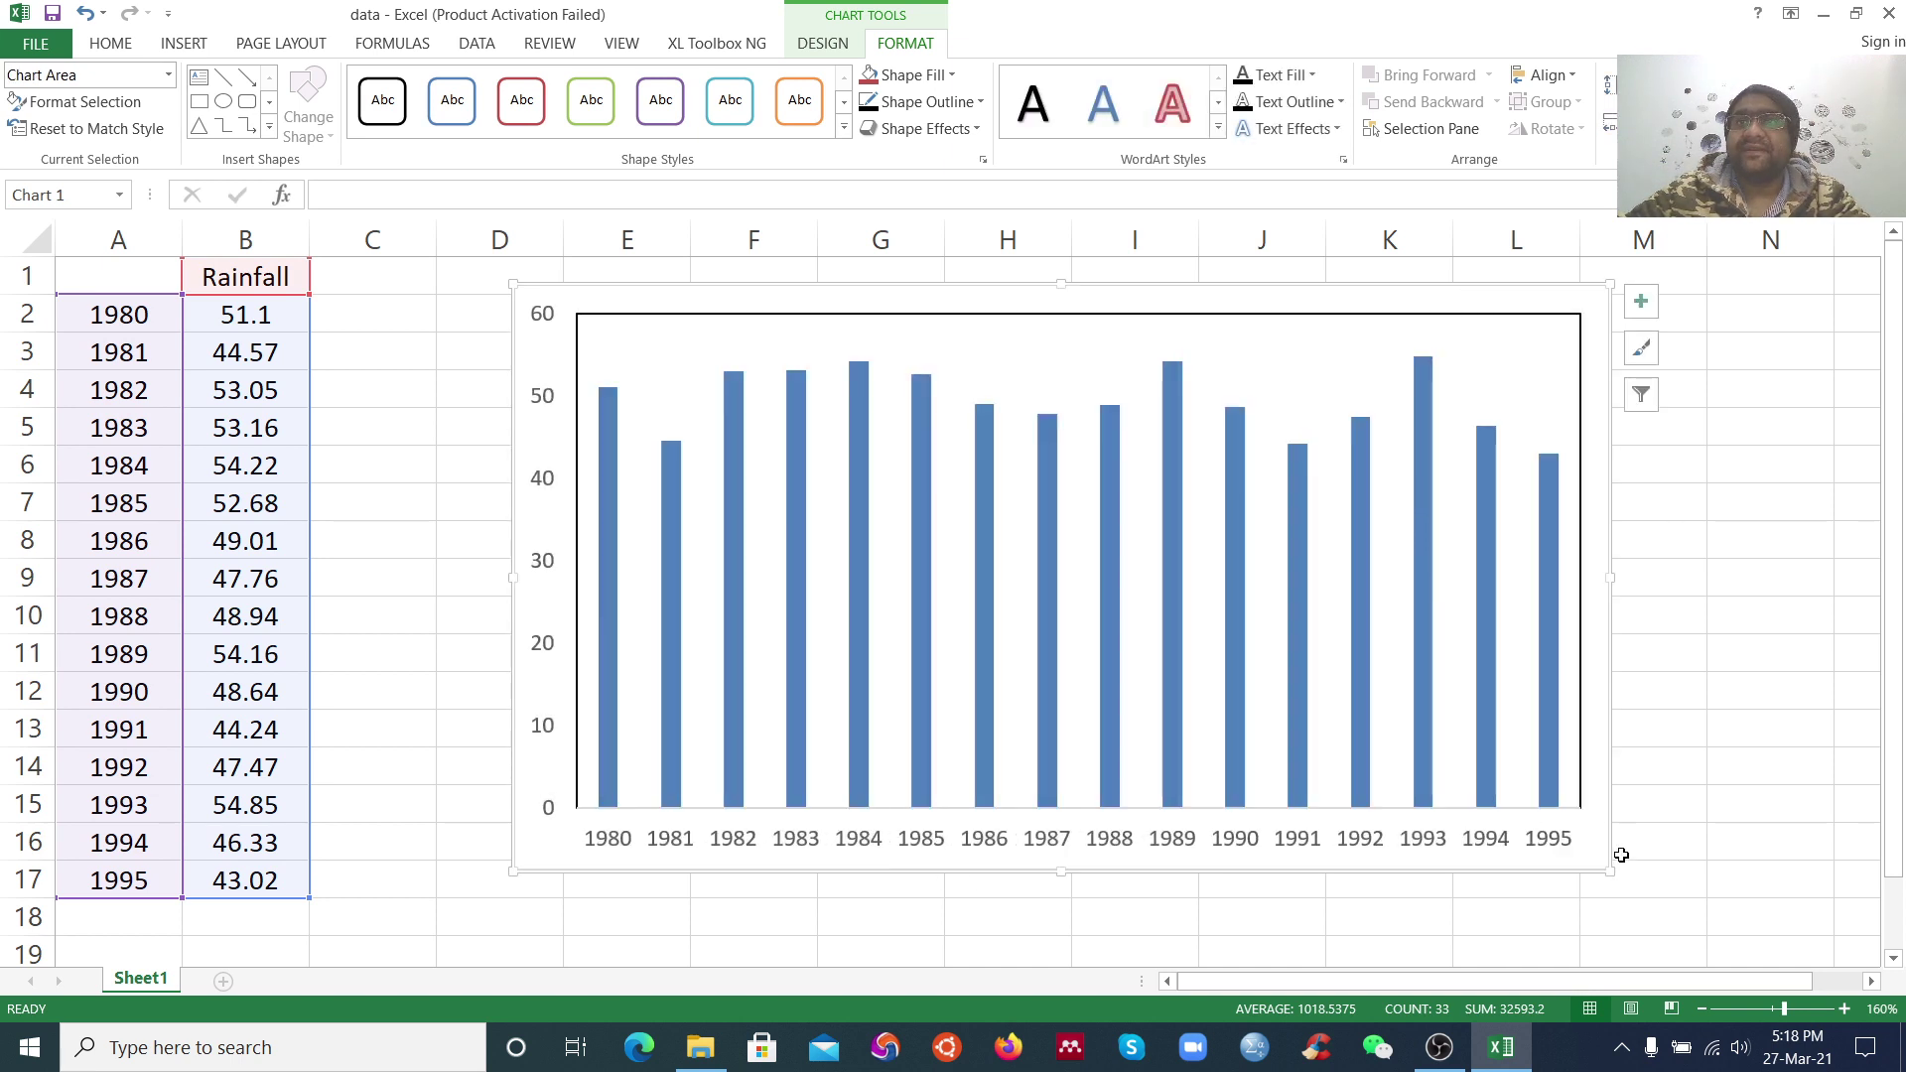
{"action": "left_click_drag", "start_coordinate": [1611, 871], "coordinate": [1656, 874]}
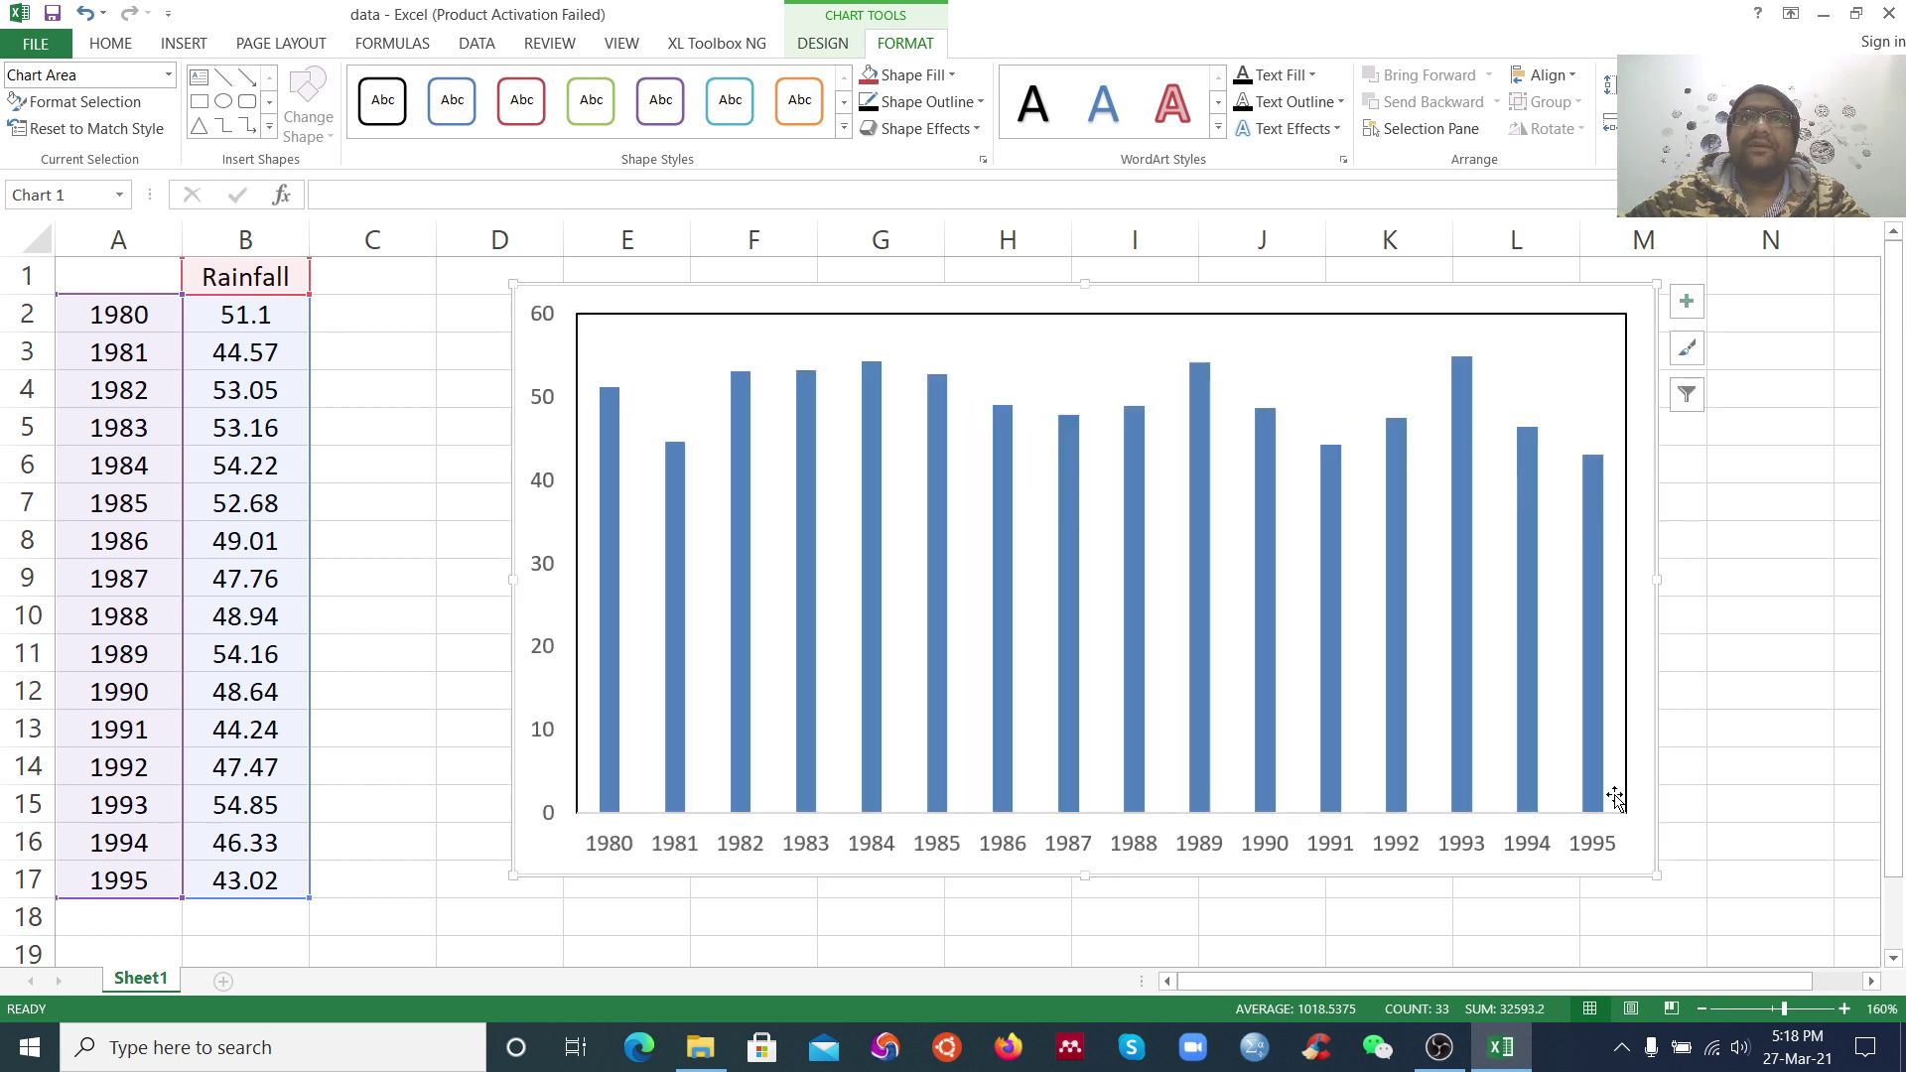
Add axis titles to the chart and set the horizontal one to "Year"
{"action": "left_click", "coordinate": [1685, 303]}
{"action": "left_click", "coordinate": [1743, 359]}
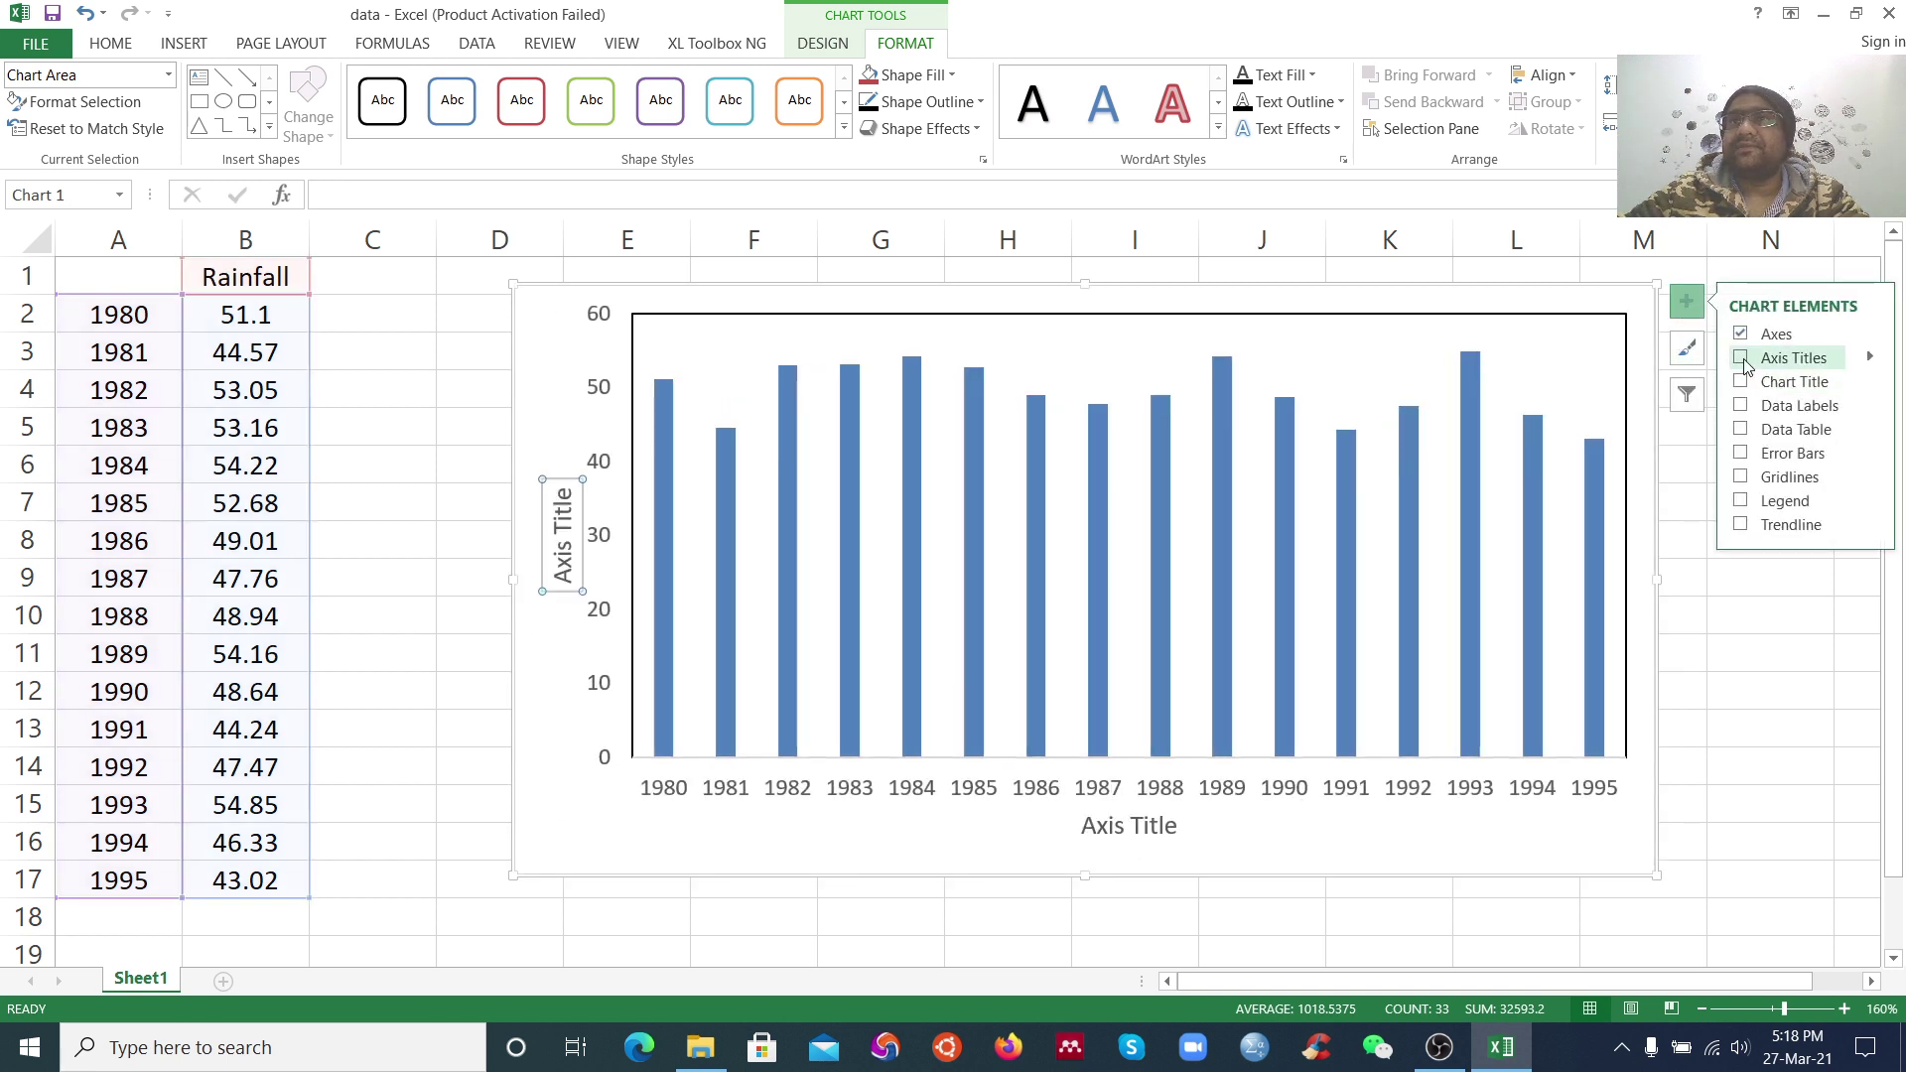
{"action": "left_click", "coordinate": [1140, 827]}
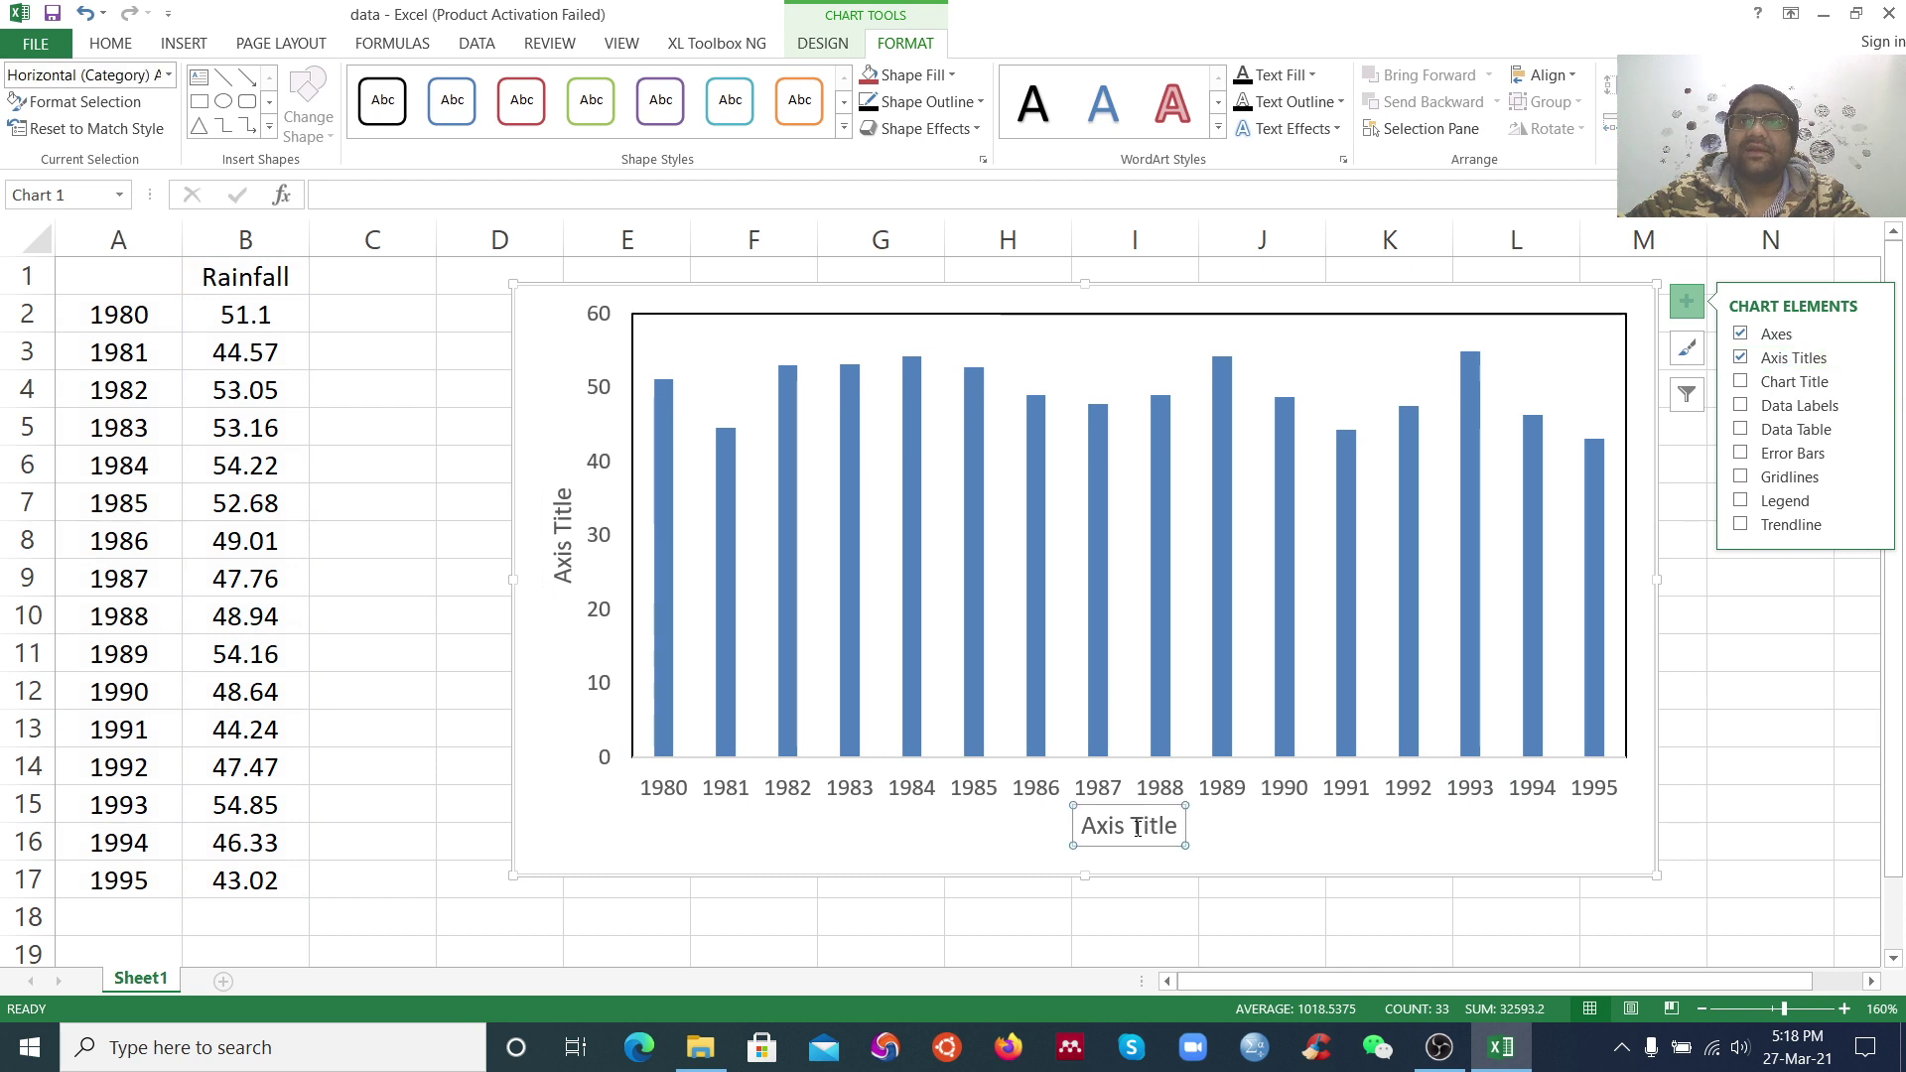
{"action": "left_click_drag", "start_coordinate": [1087, 829], "coordinate": [1188, 827]}
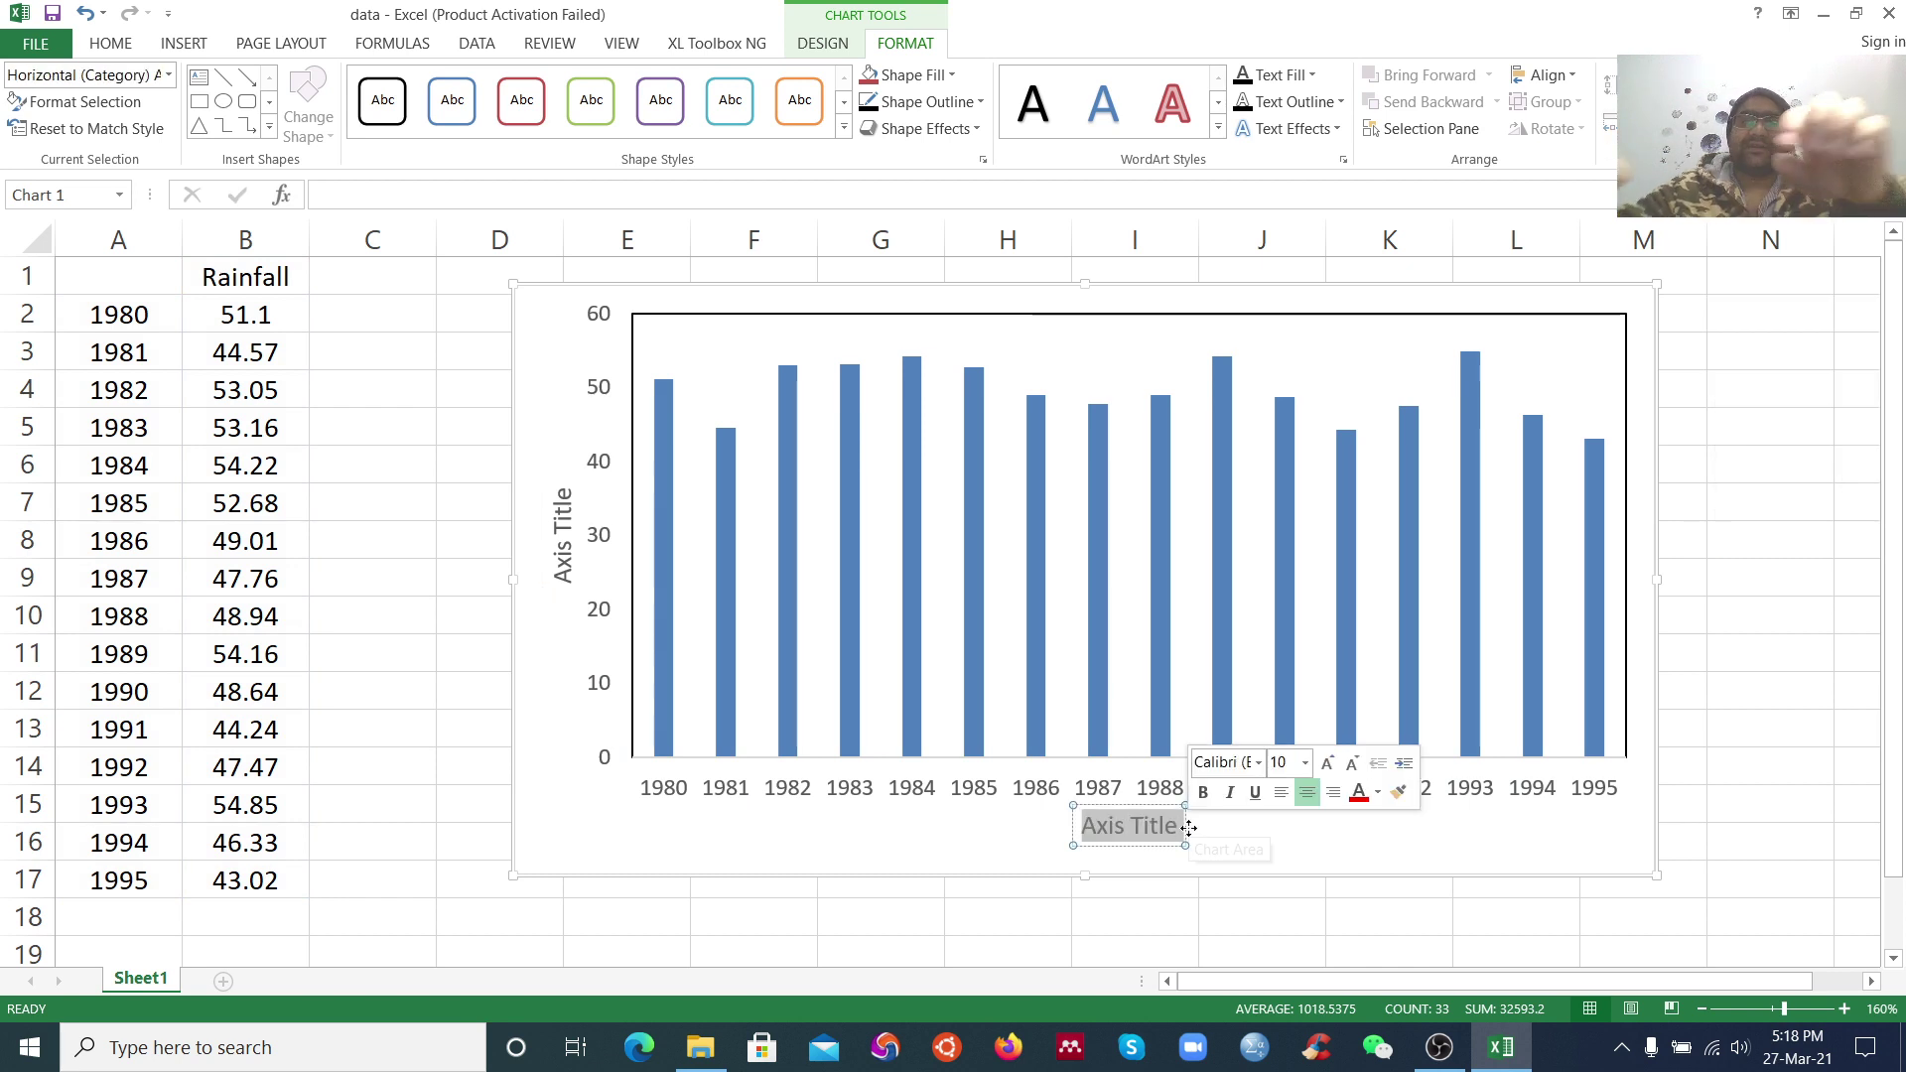
{"action": "type", "text": "Year"}
Set the column chart's vertical axis title to "Rainfall (mm)"
{"action": "left_click", "coordinate": [562, 508]}
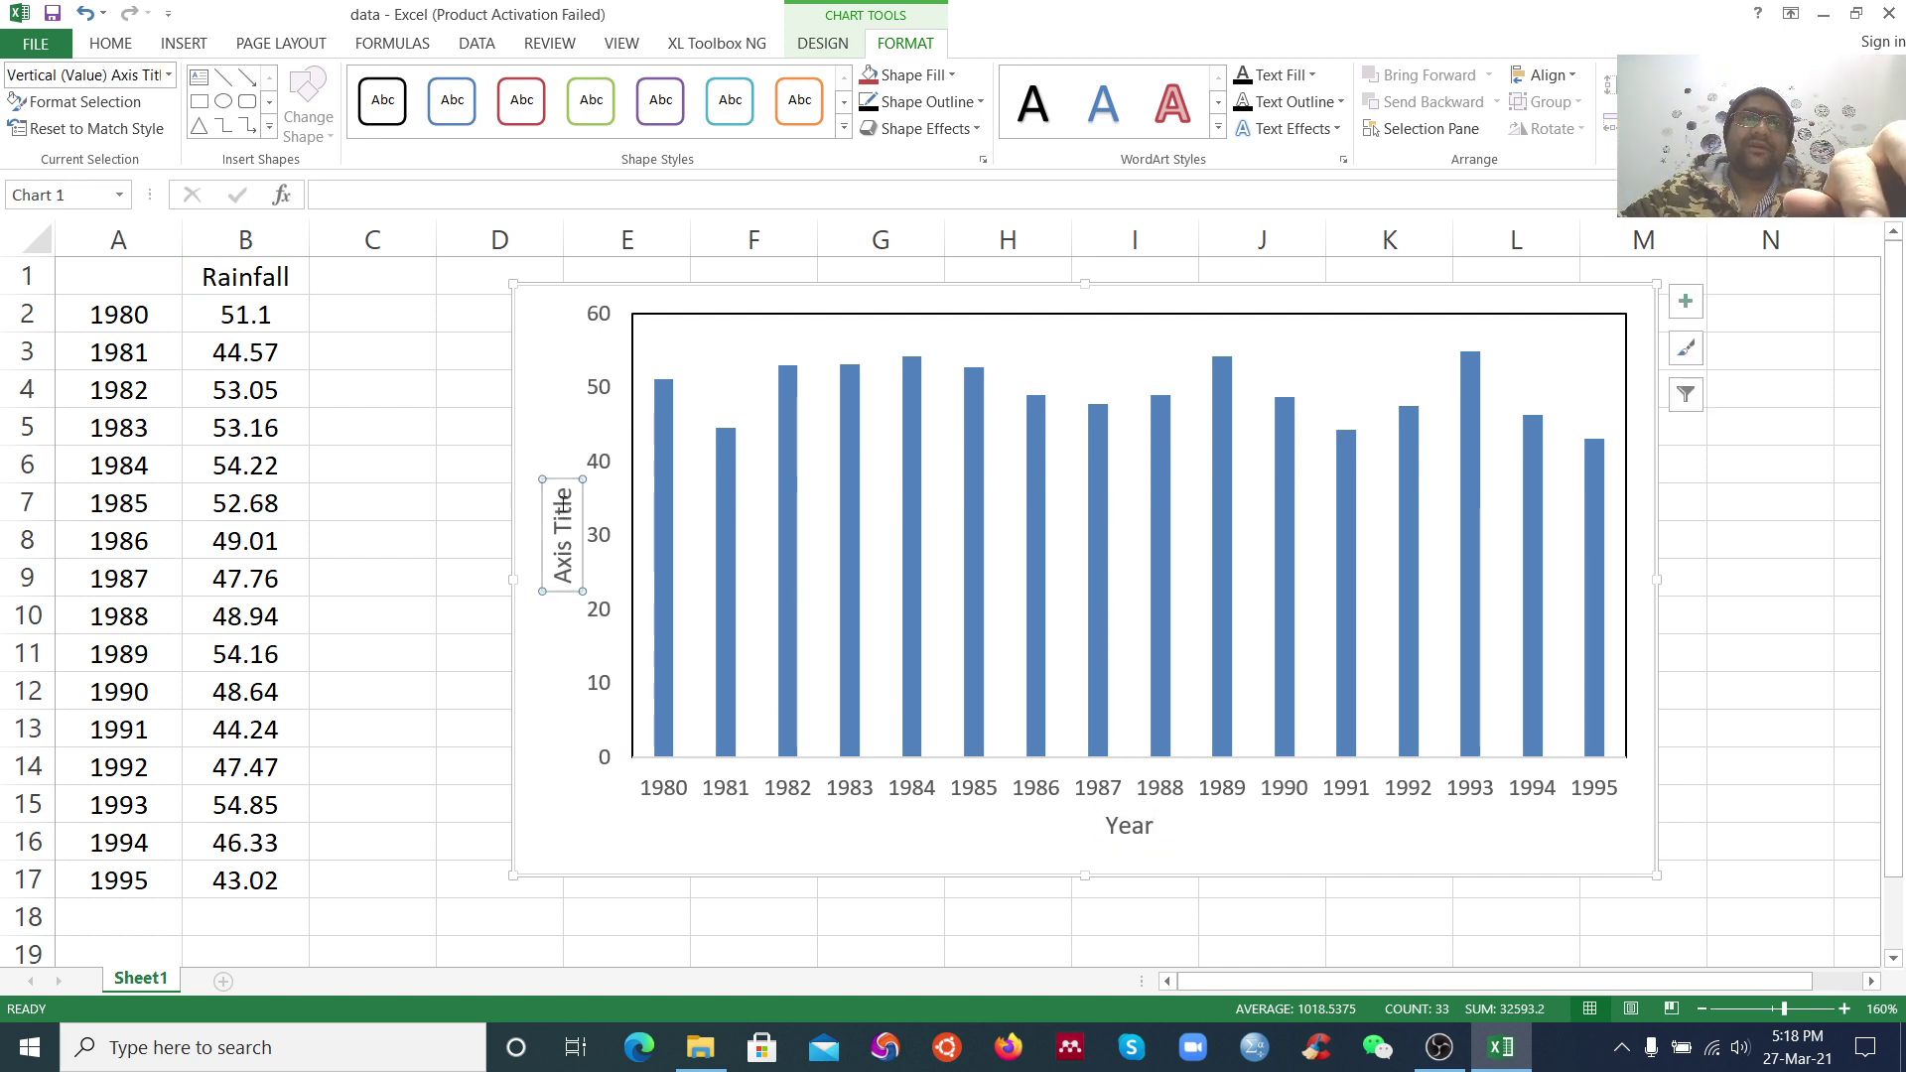
{"action": "left_click_drag", "start_coordinate": [562, 508], "coordinate": [568, 586]}
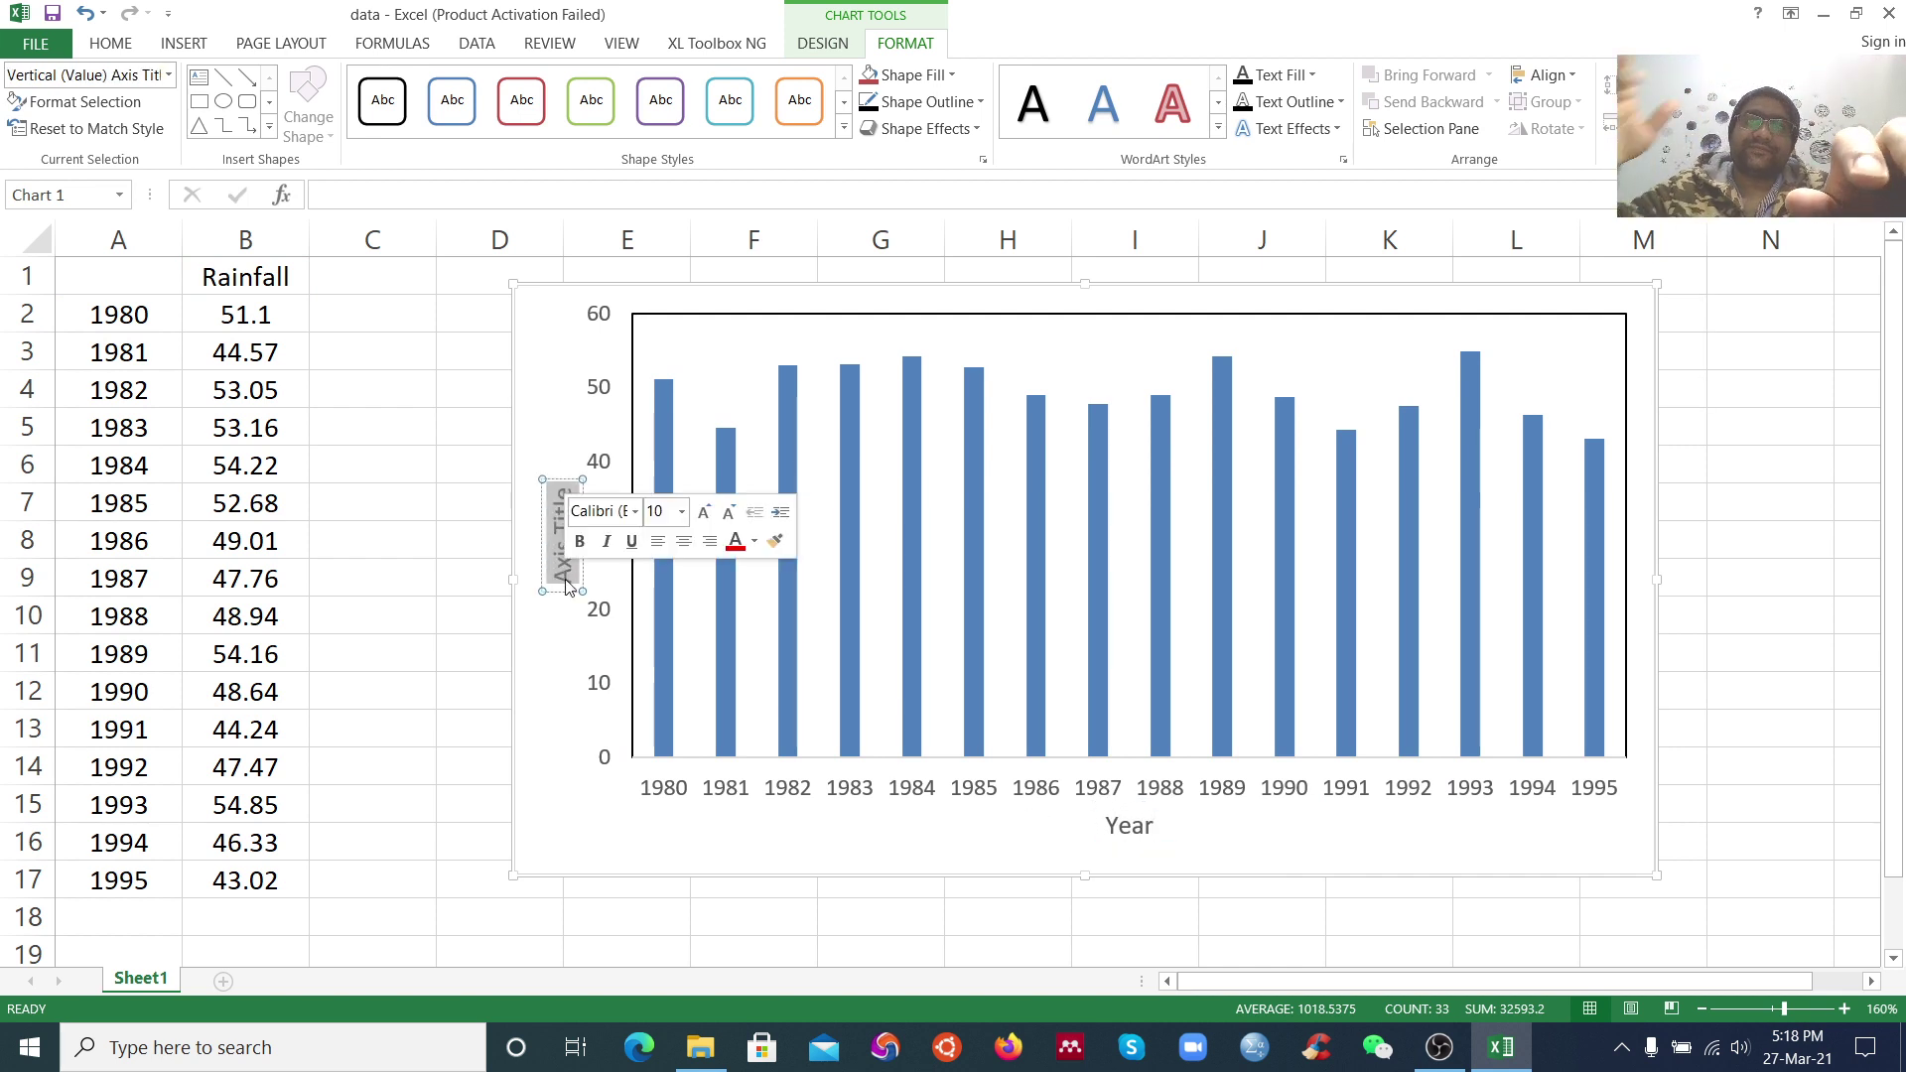
{"action": "type", "text": "R"}
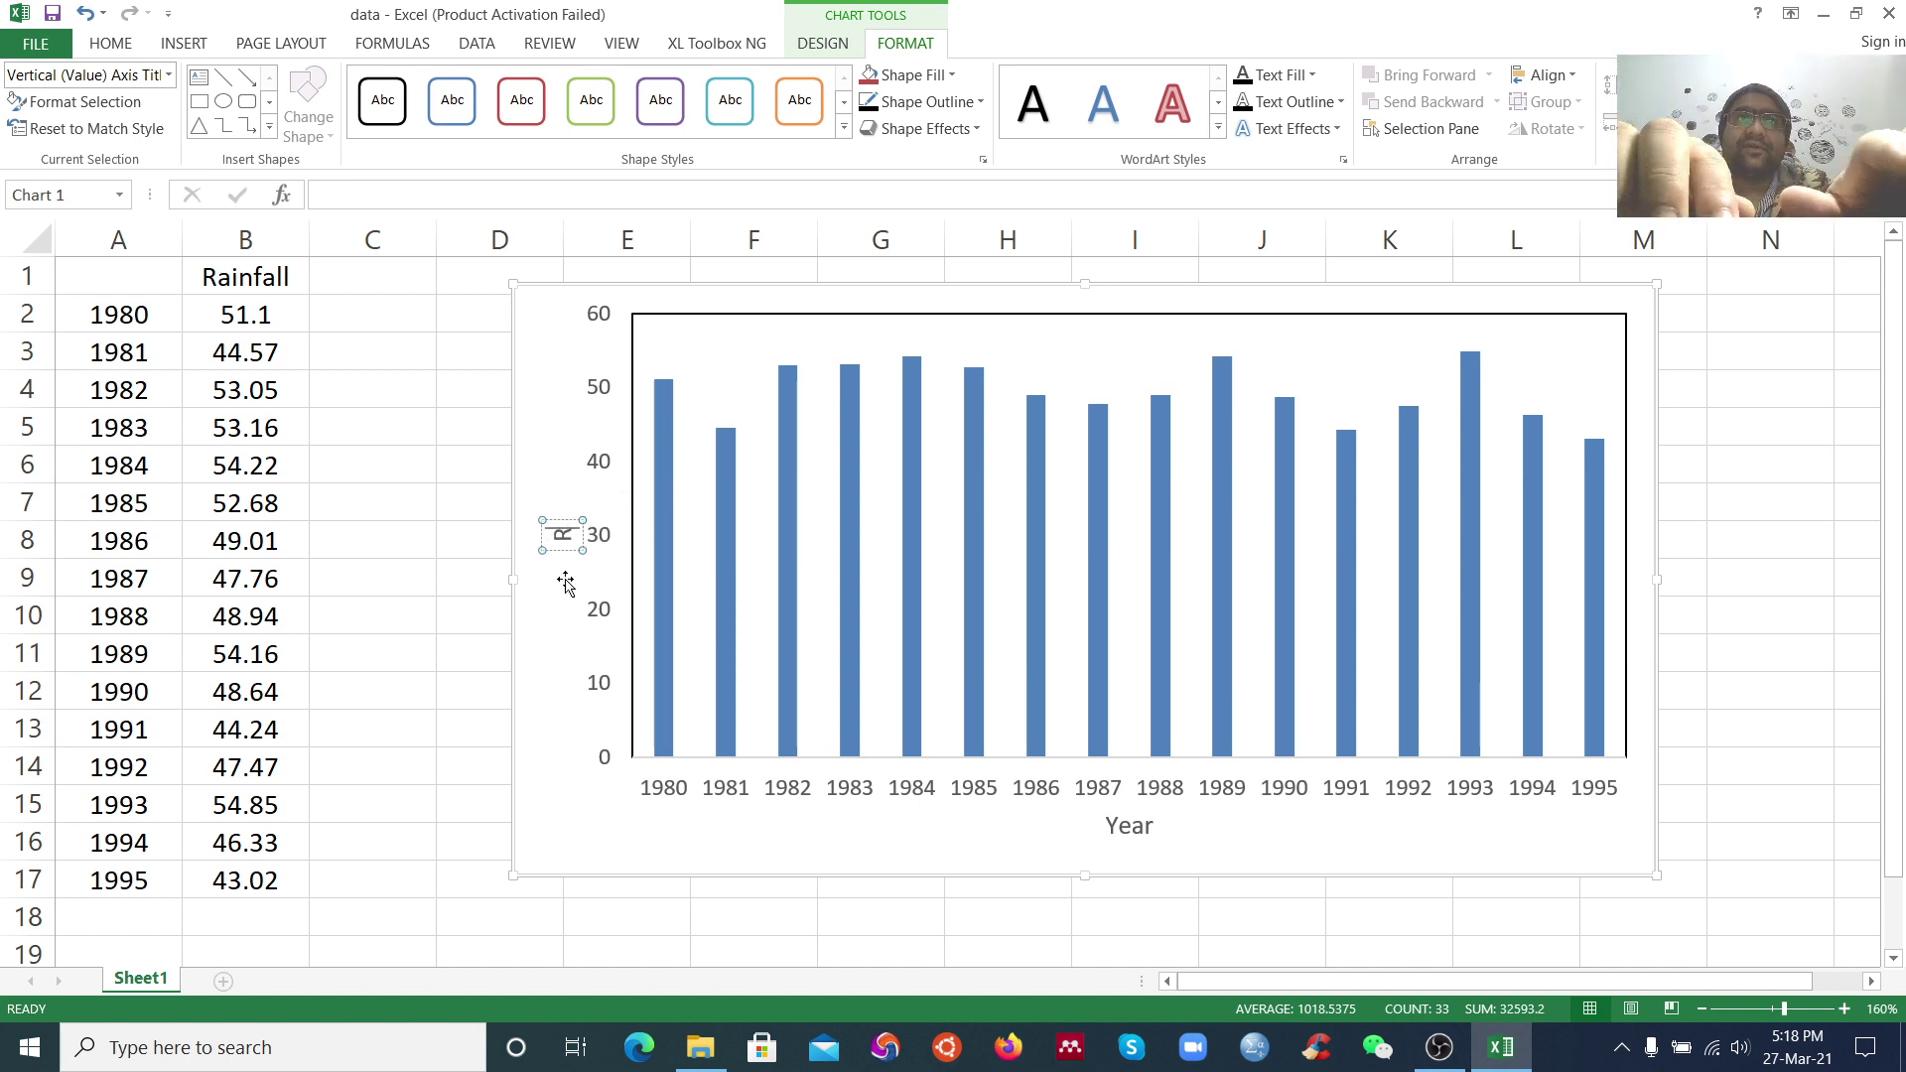
{"action": "type", "text": "ainfal"}
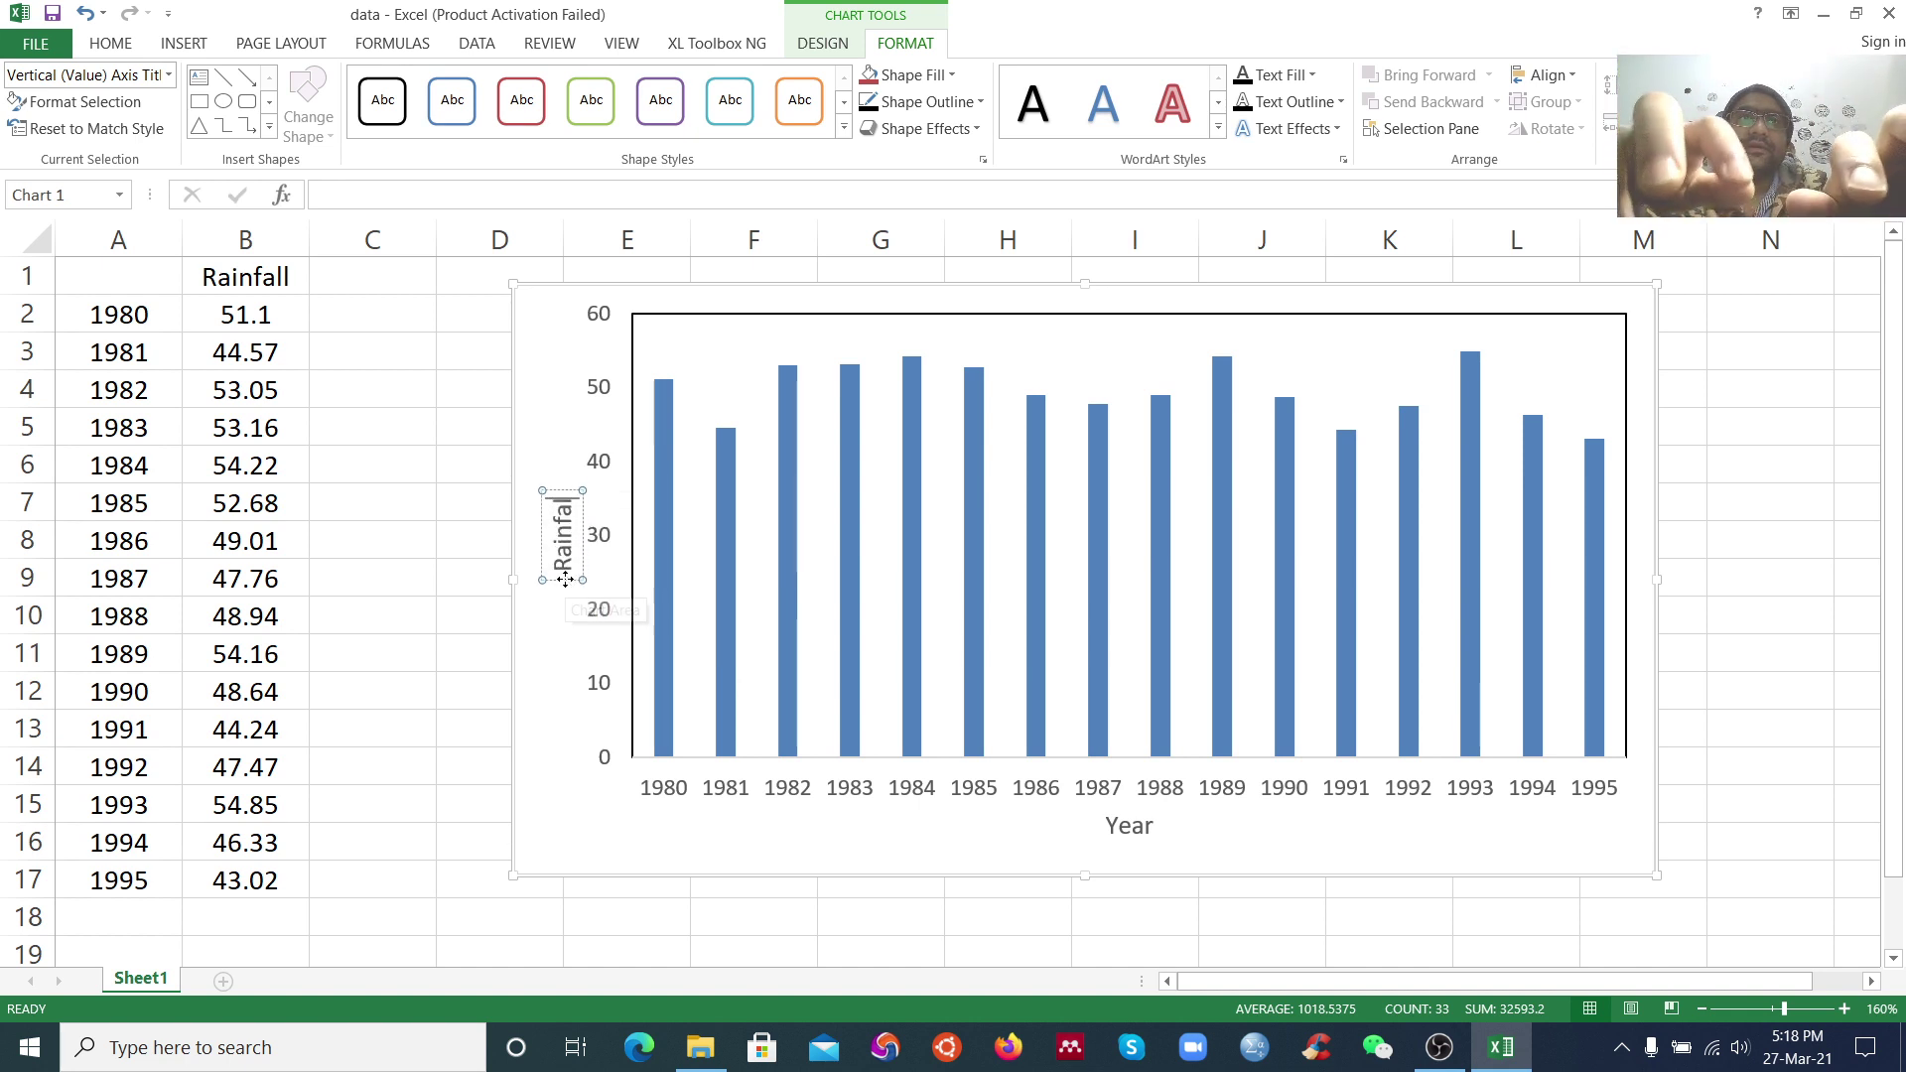
{"action": "type", "text": "l ()"}
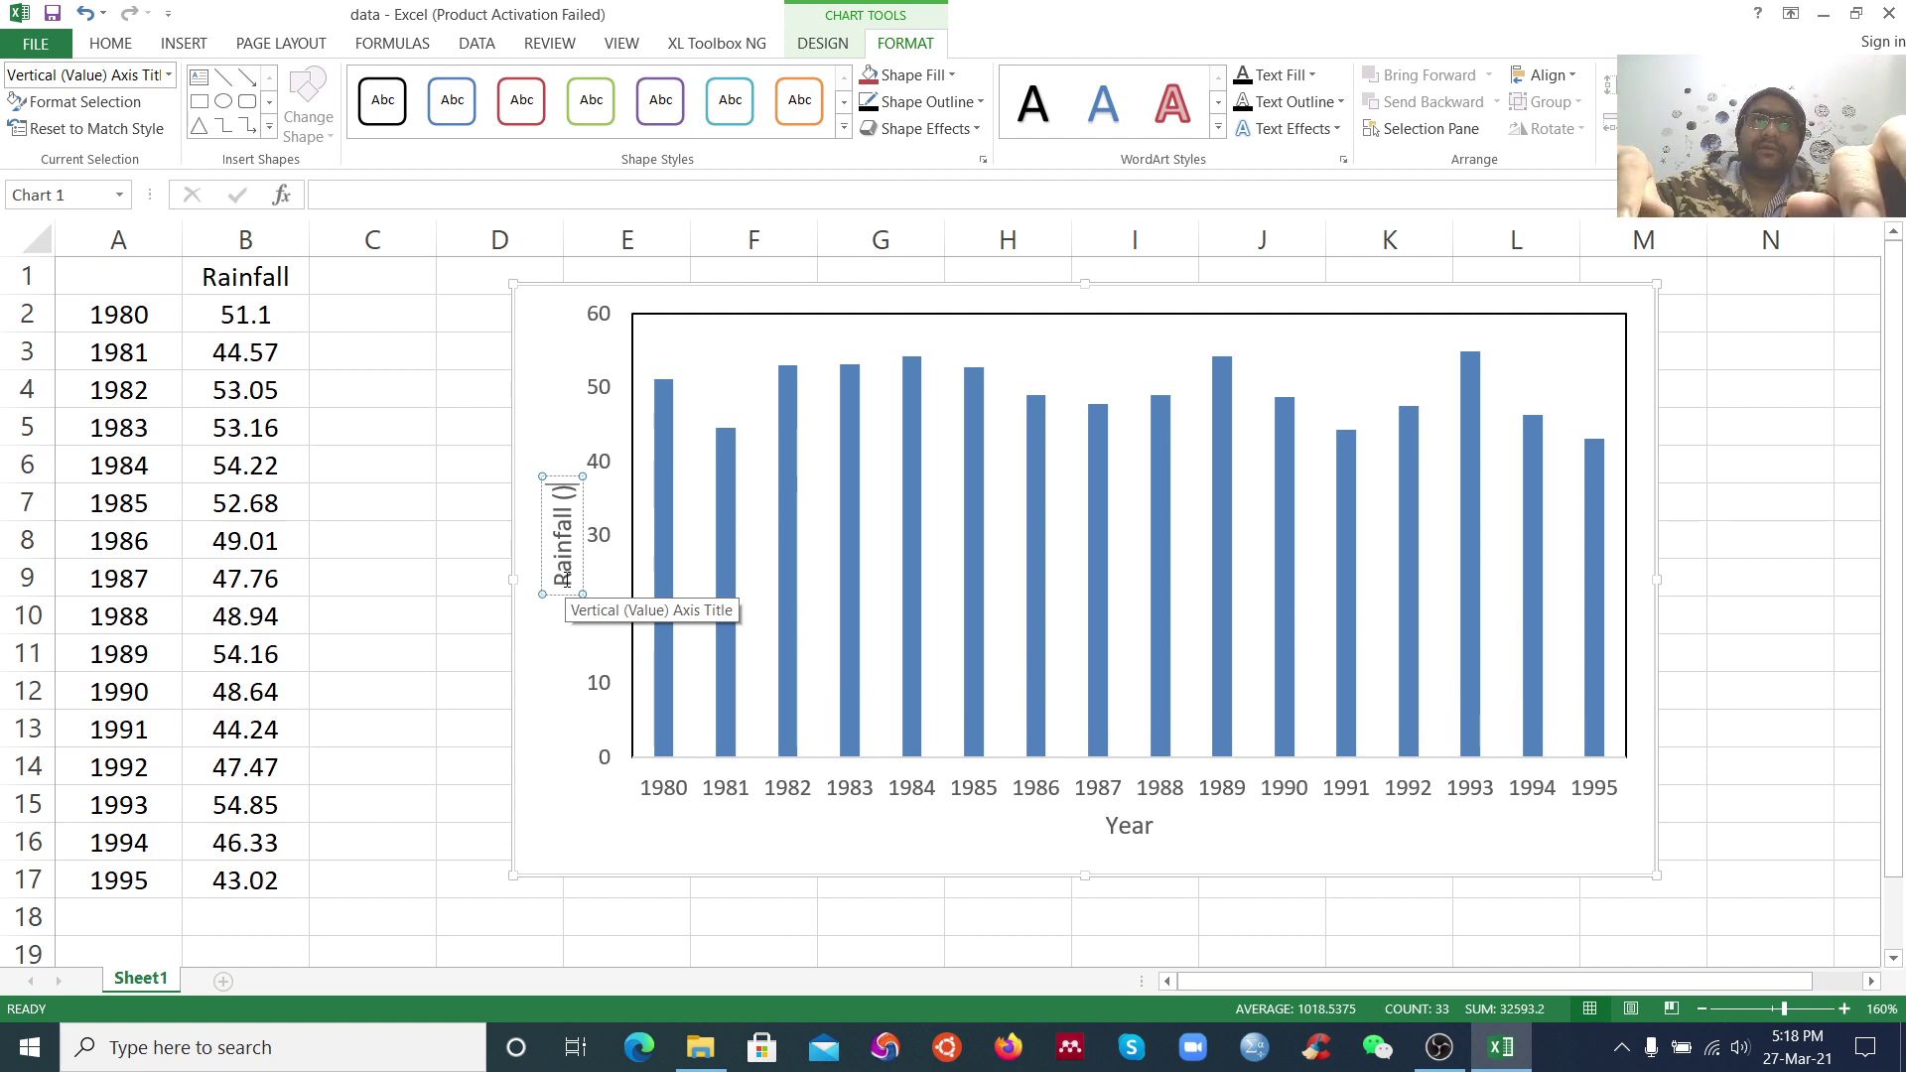
{"action": "left_click", "coordinate": [565, 490]}
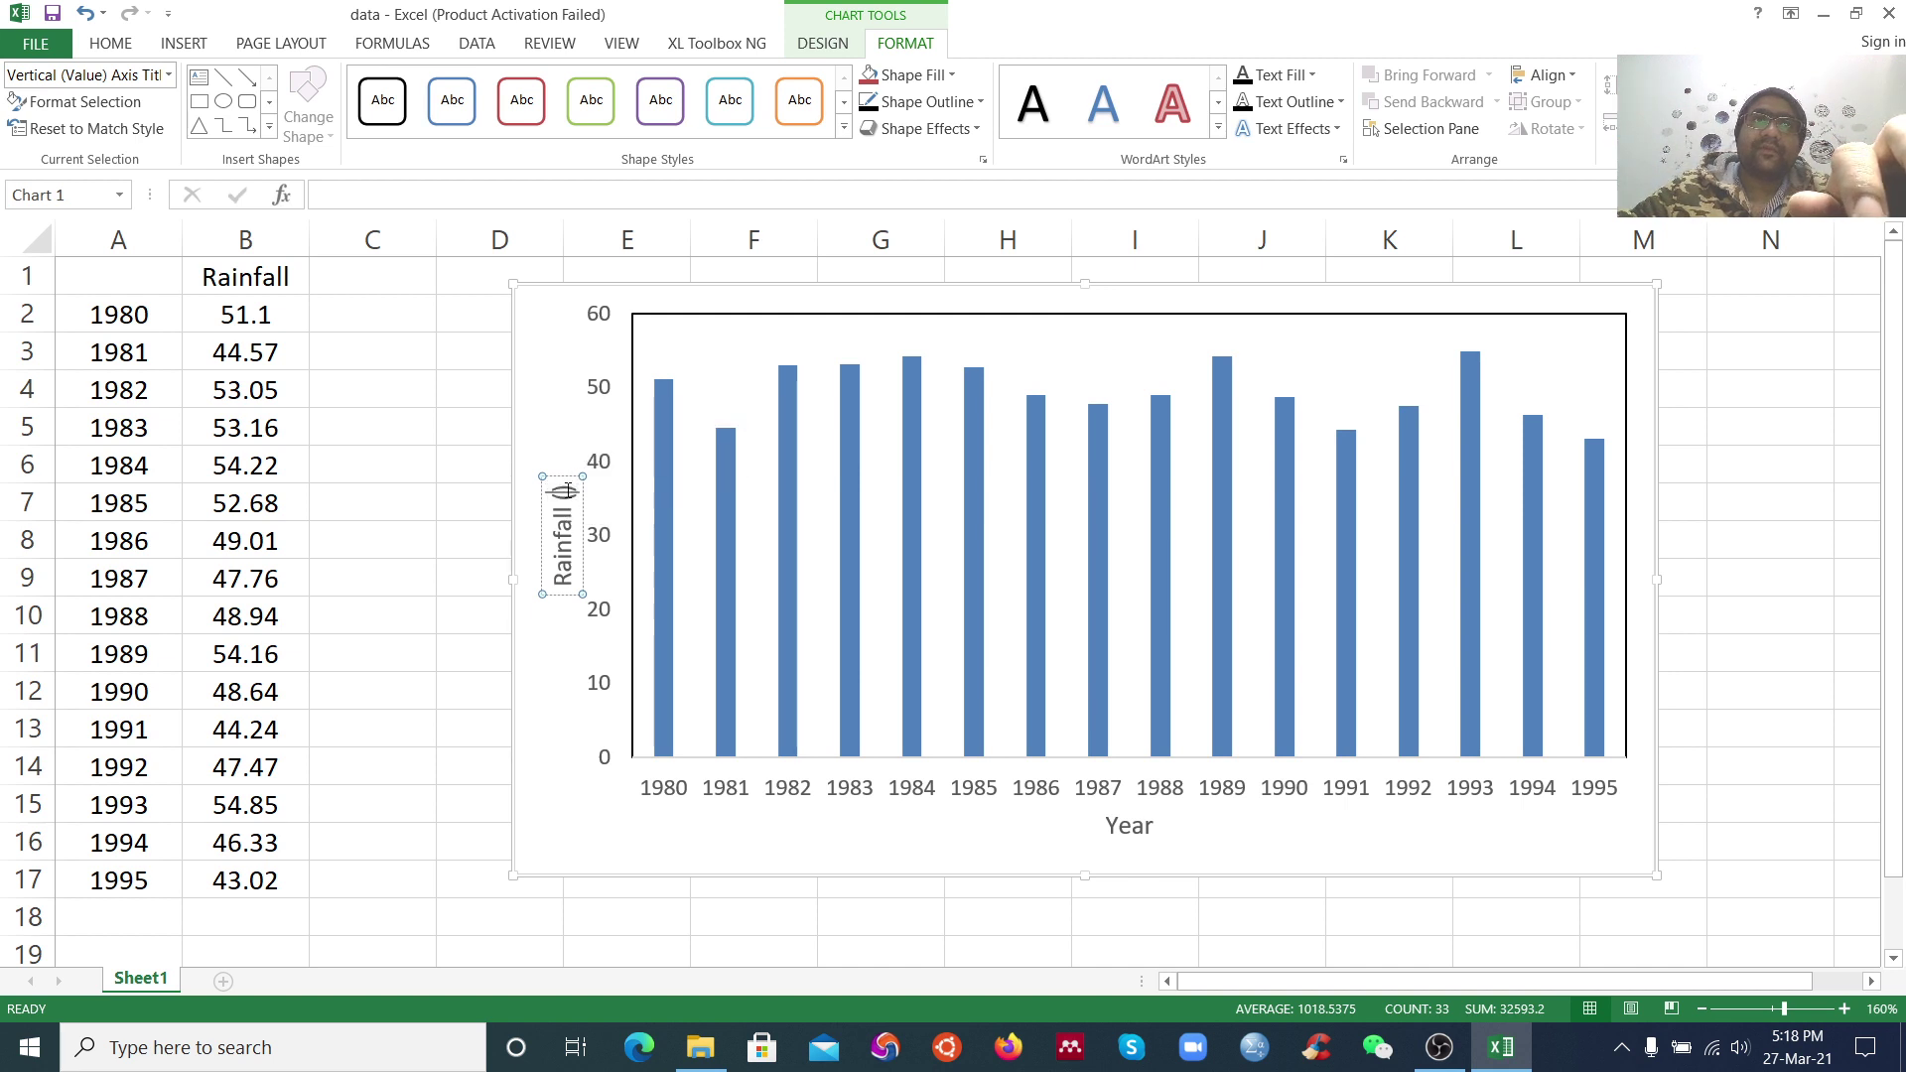
{"action": "type", "text": "mm"}
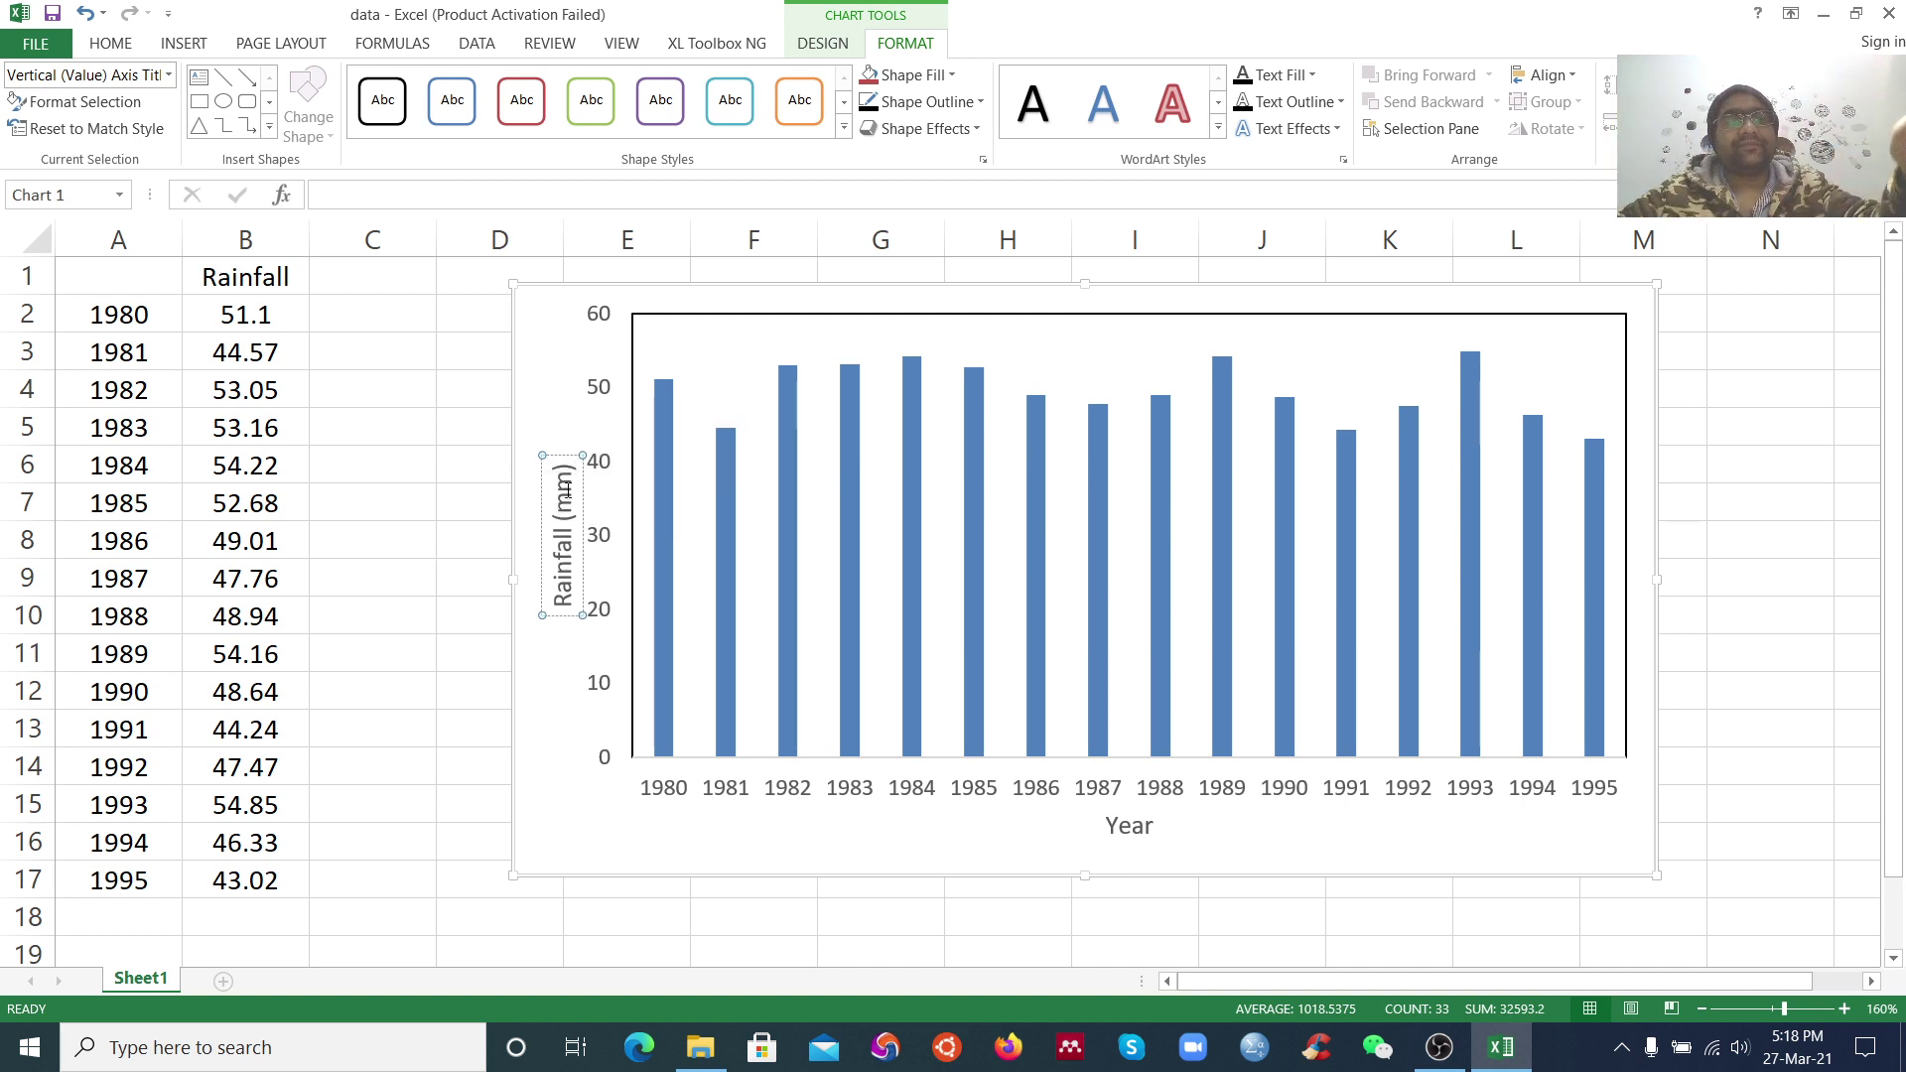
{"action": "left_click", "coordinate": [1699, 553]}
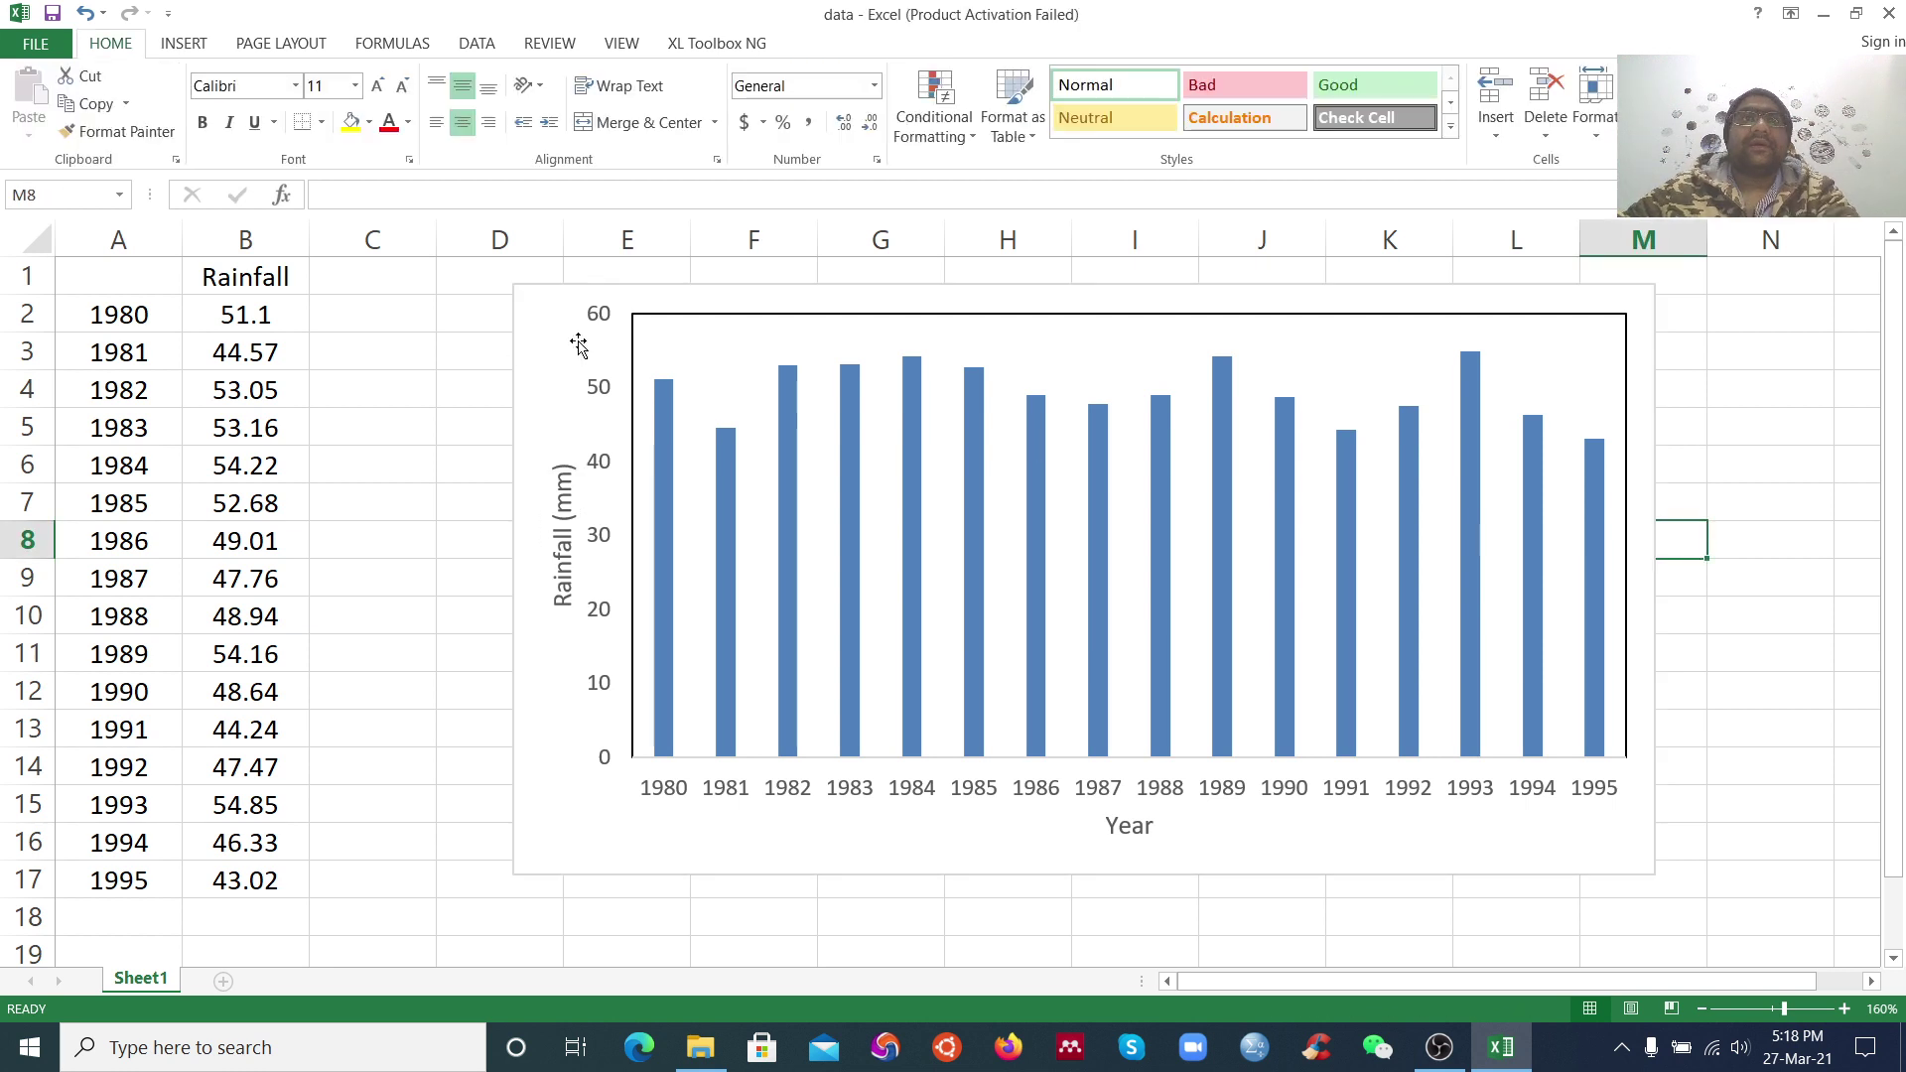
{"action": "left_click", "coordinate": [1771, 416]}
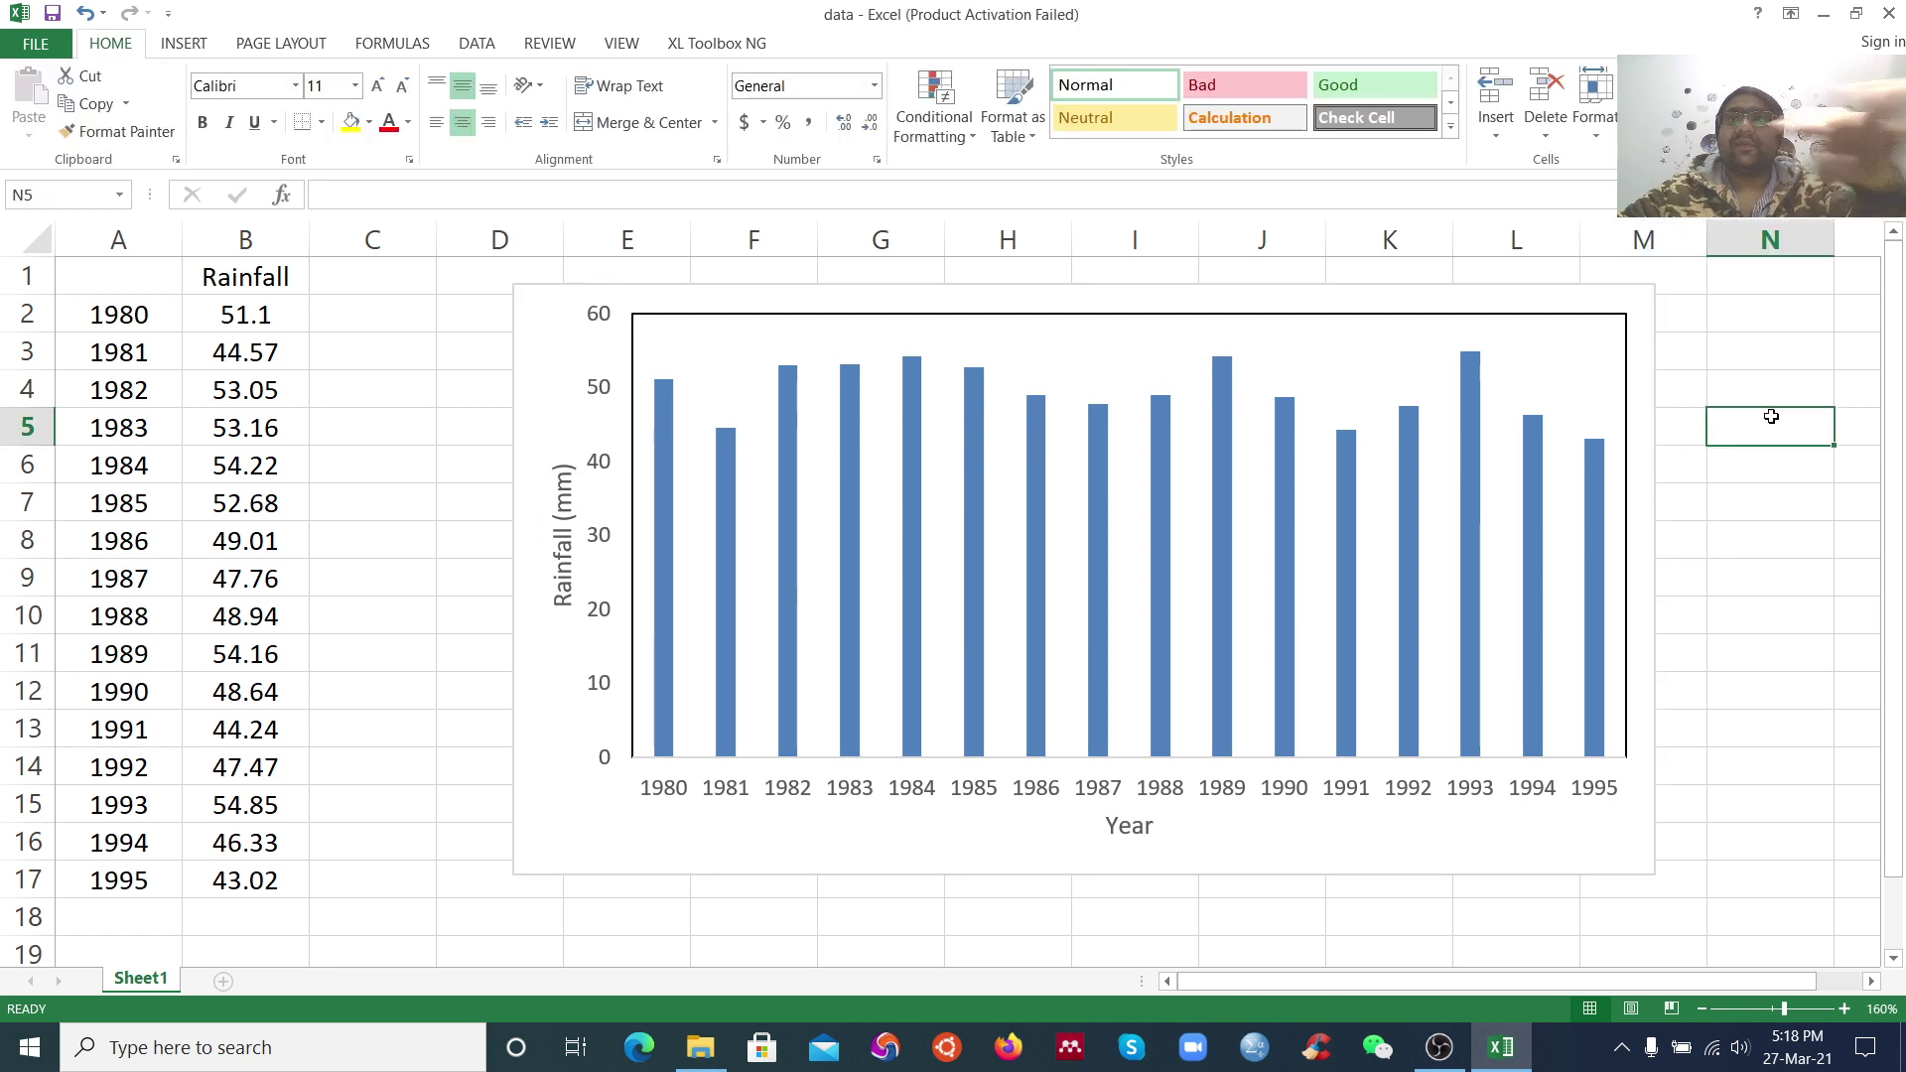
Add error bars to the rainfall column chart
{"action": "left_click", "coordinate": [1491, 350]}
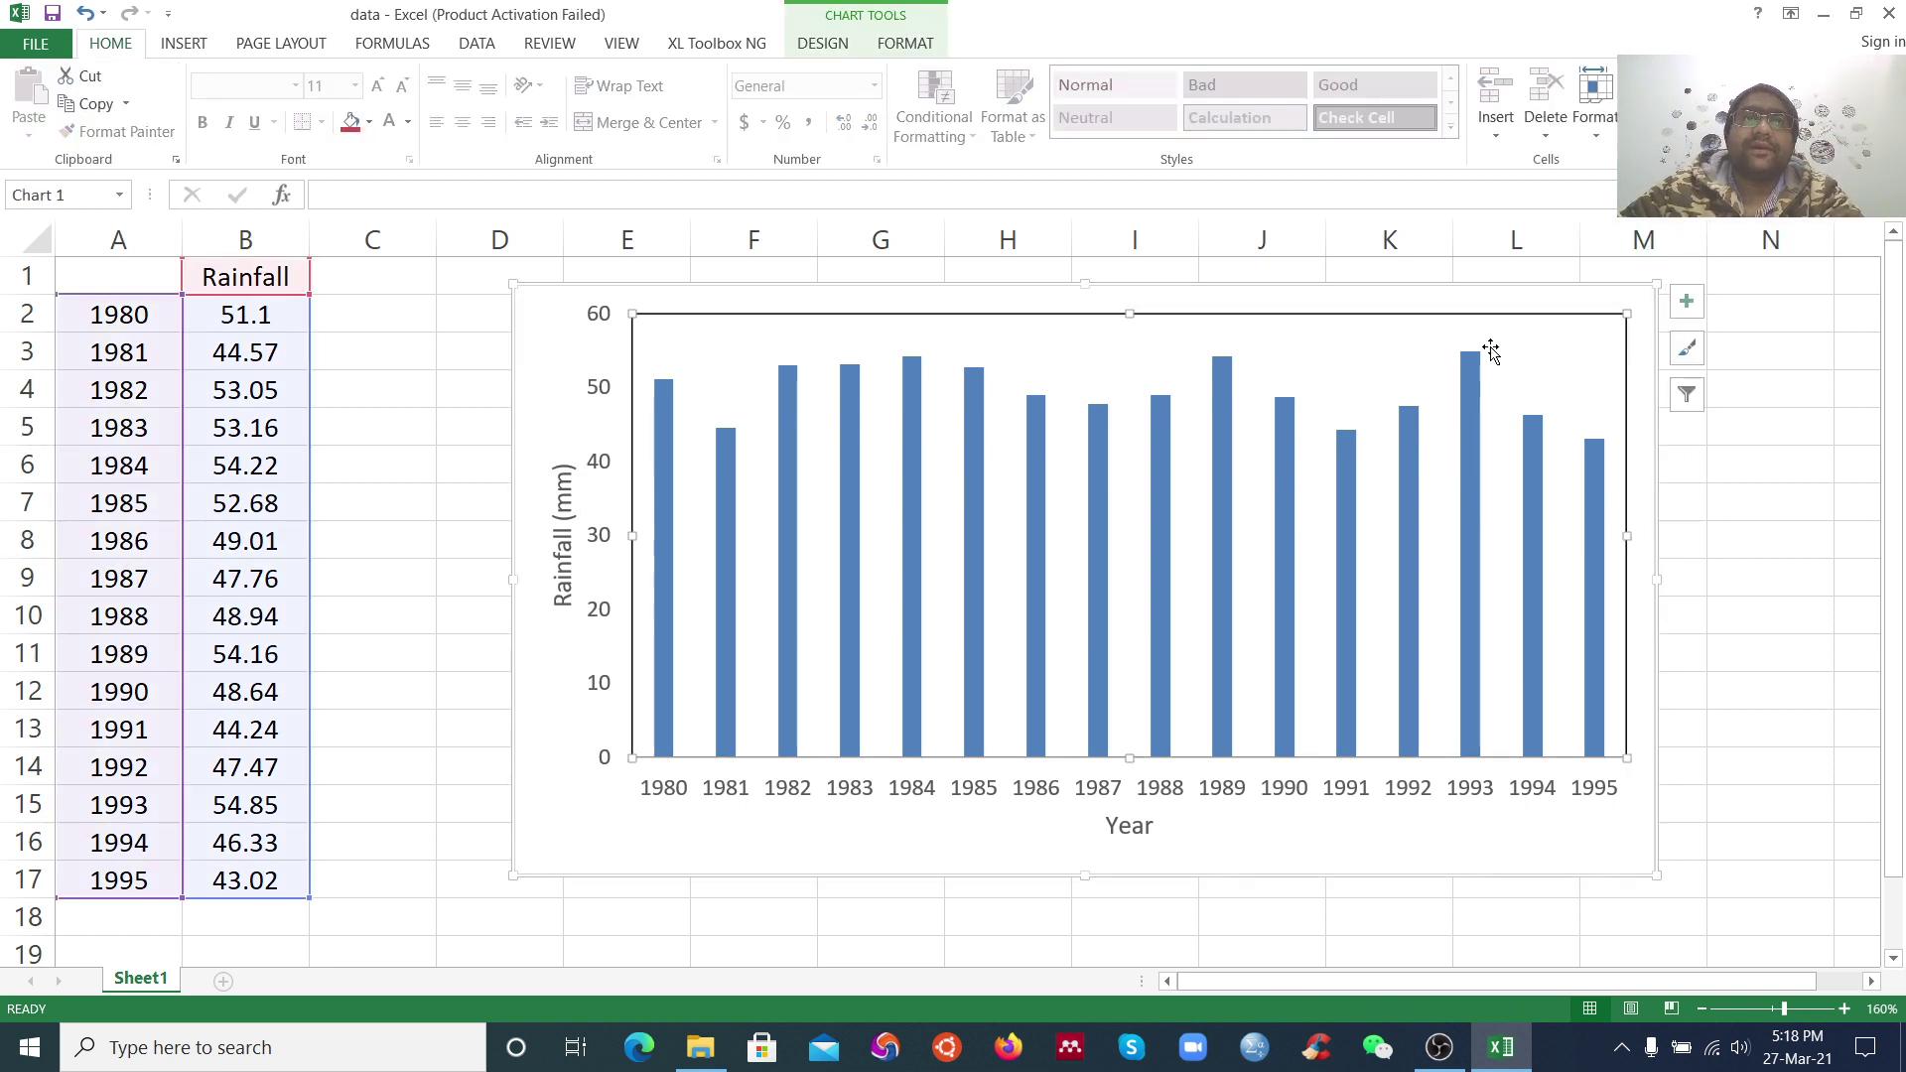
{"action": "left_click", "coordinate": [1687, 309]}
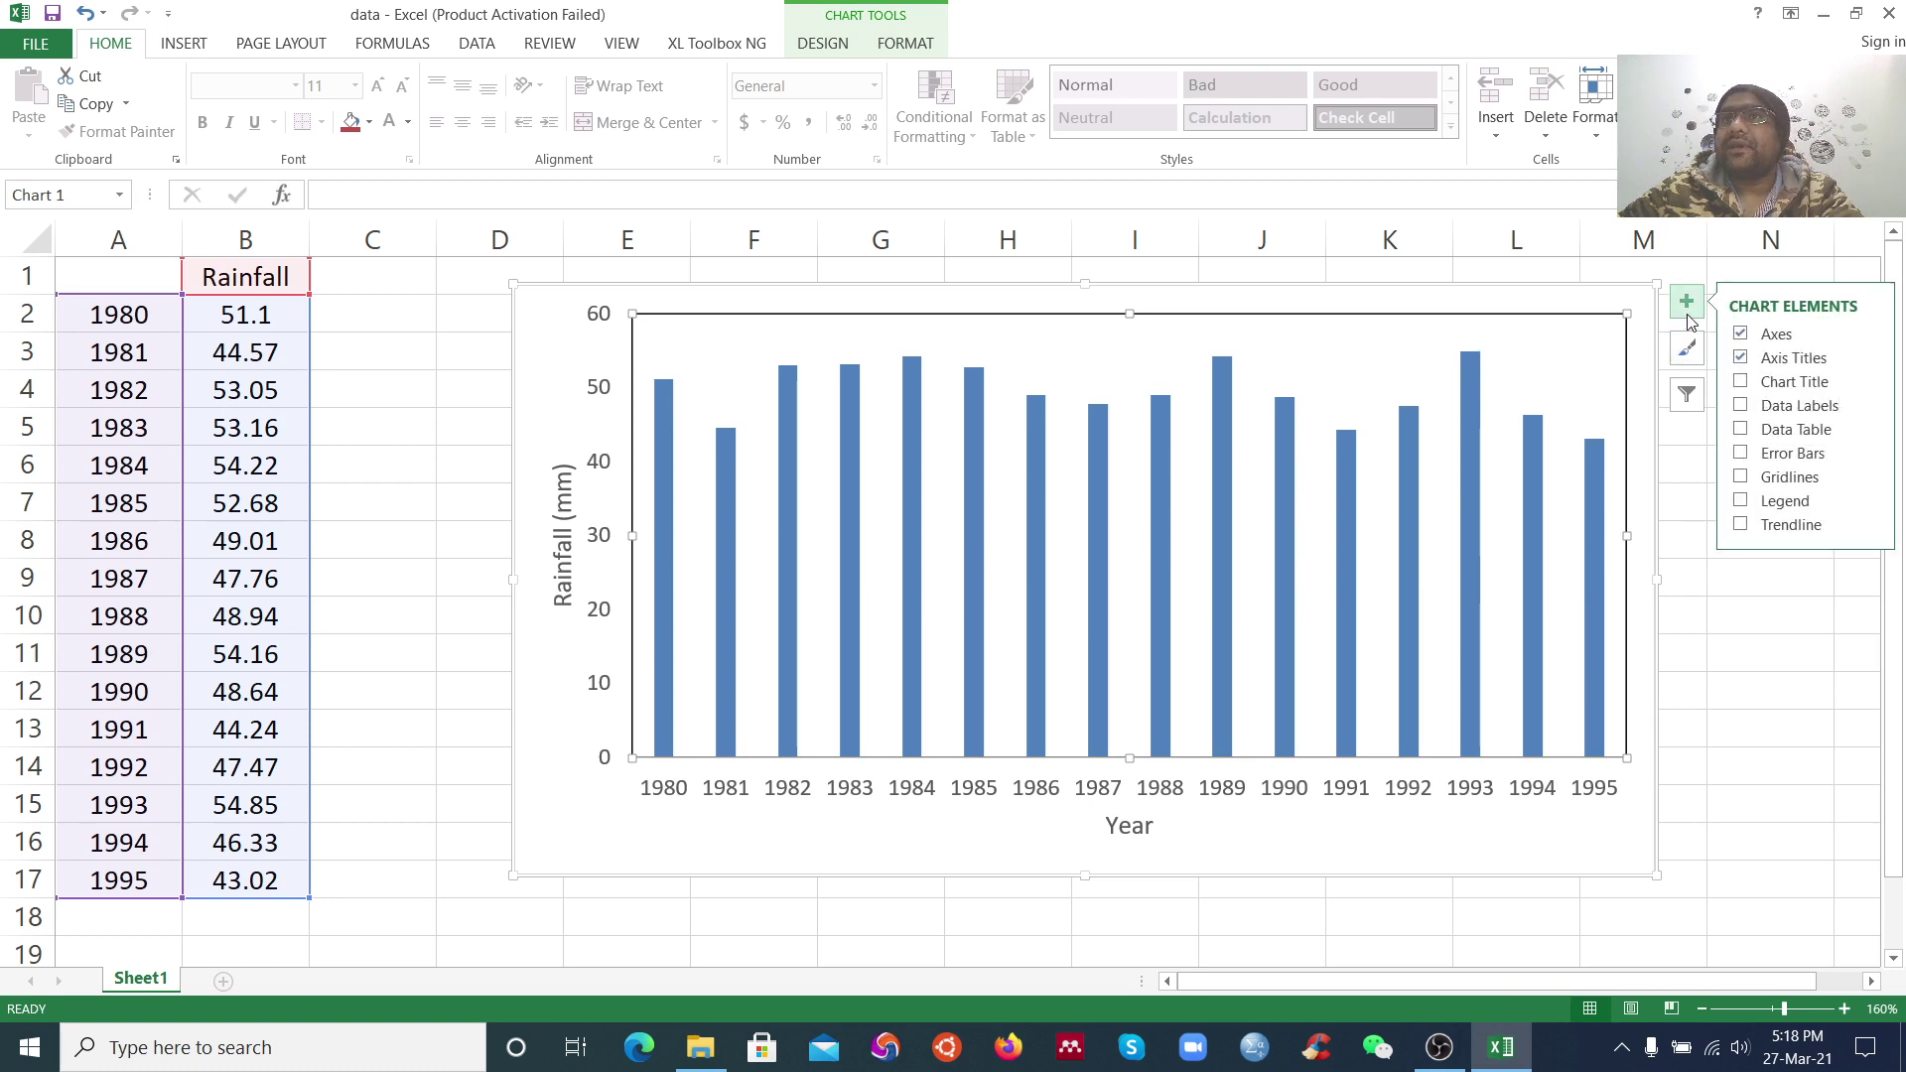
{"action": "left_click", "coordinate": [1740, 454]}
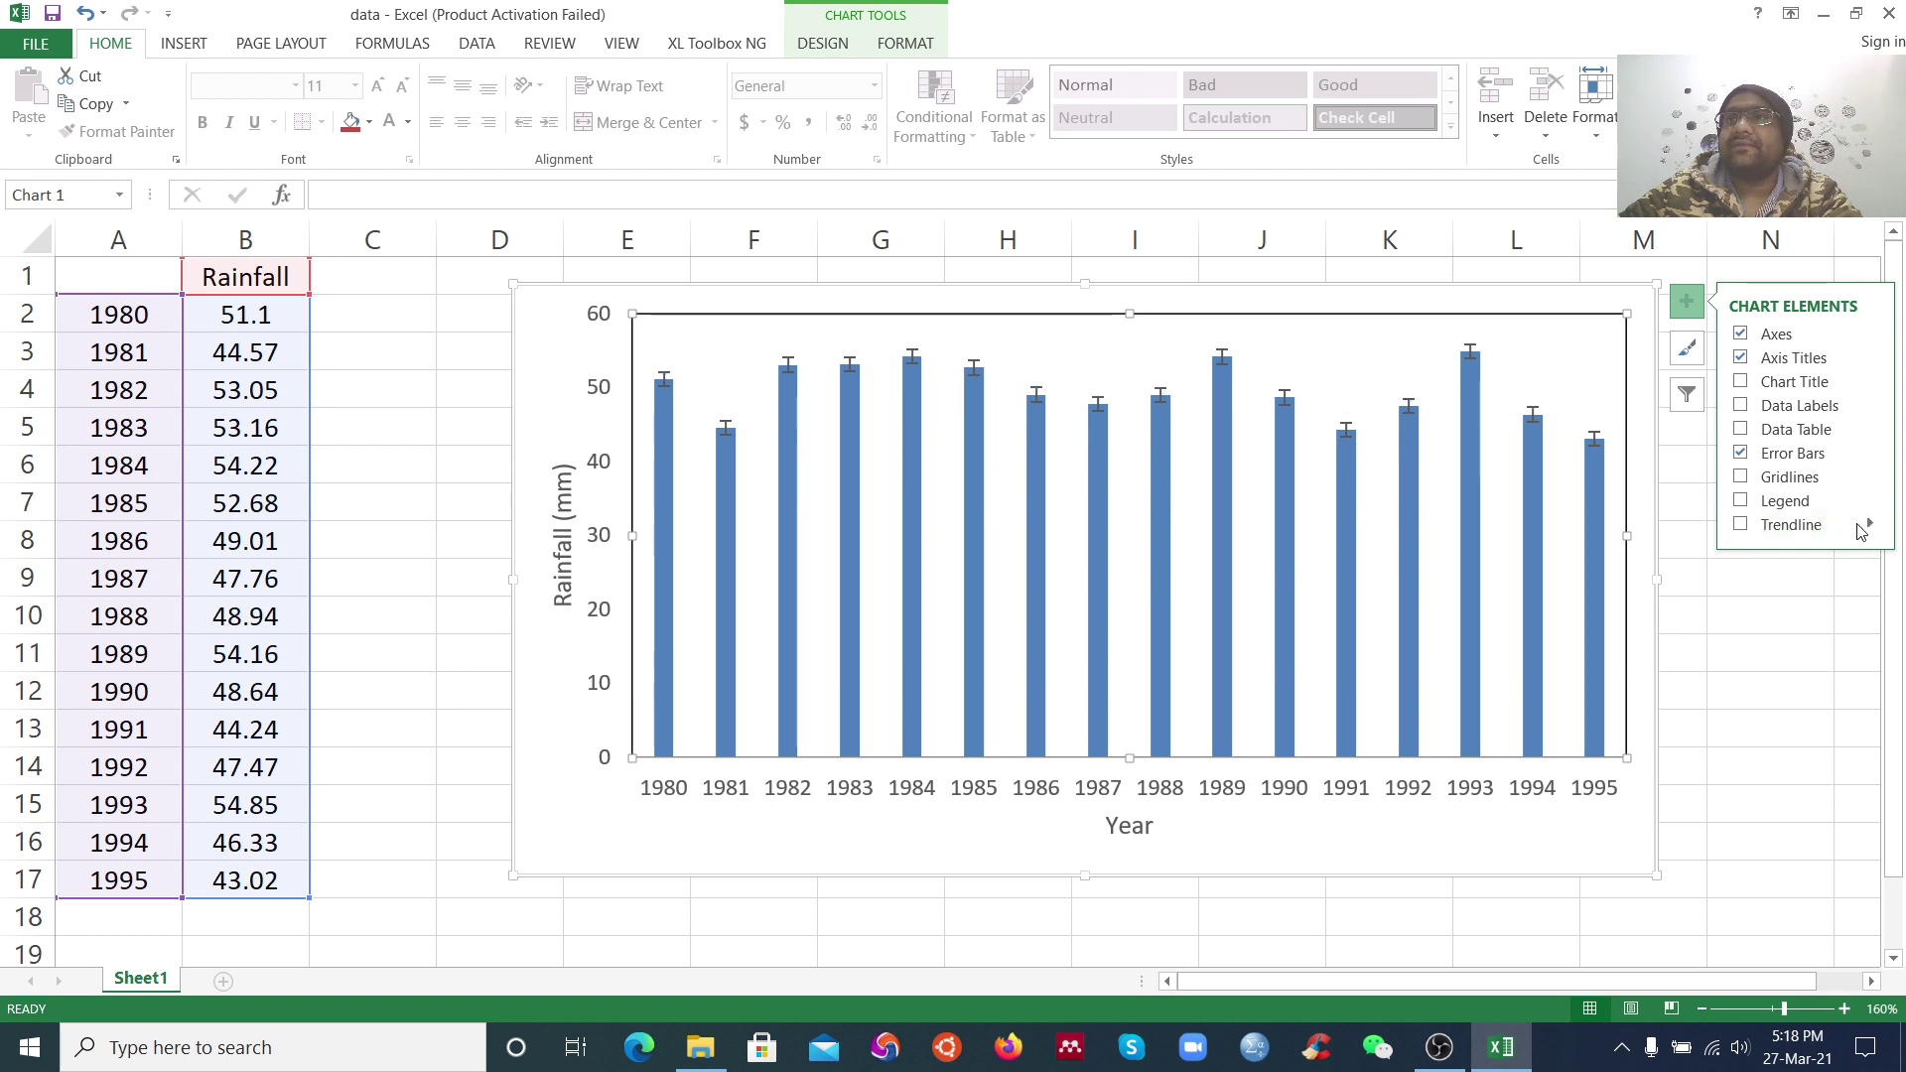
{"action": "left_click", "coordinate": [1742, 525]}
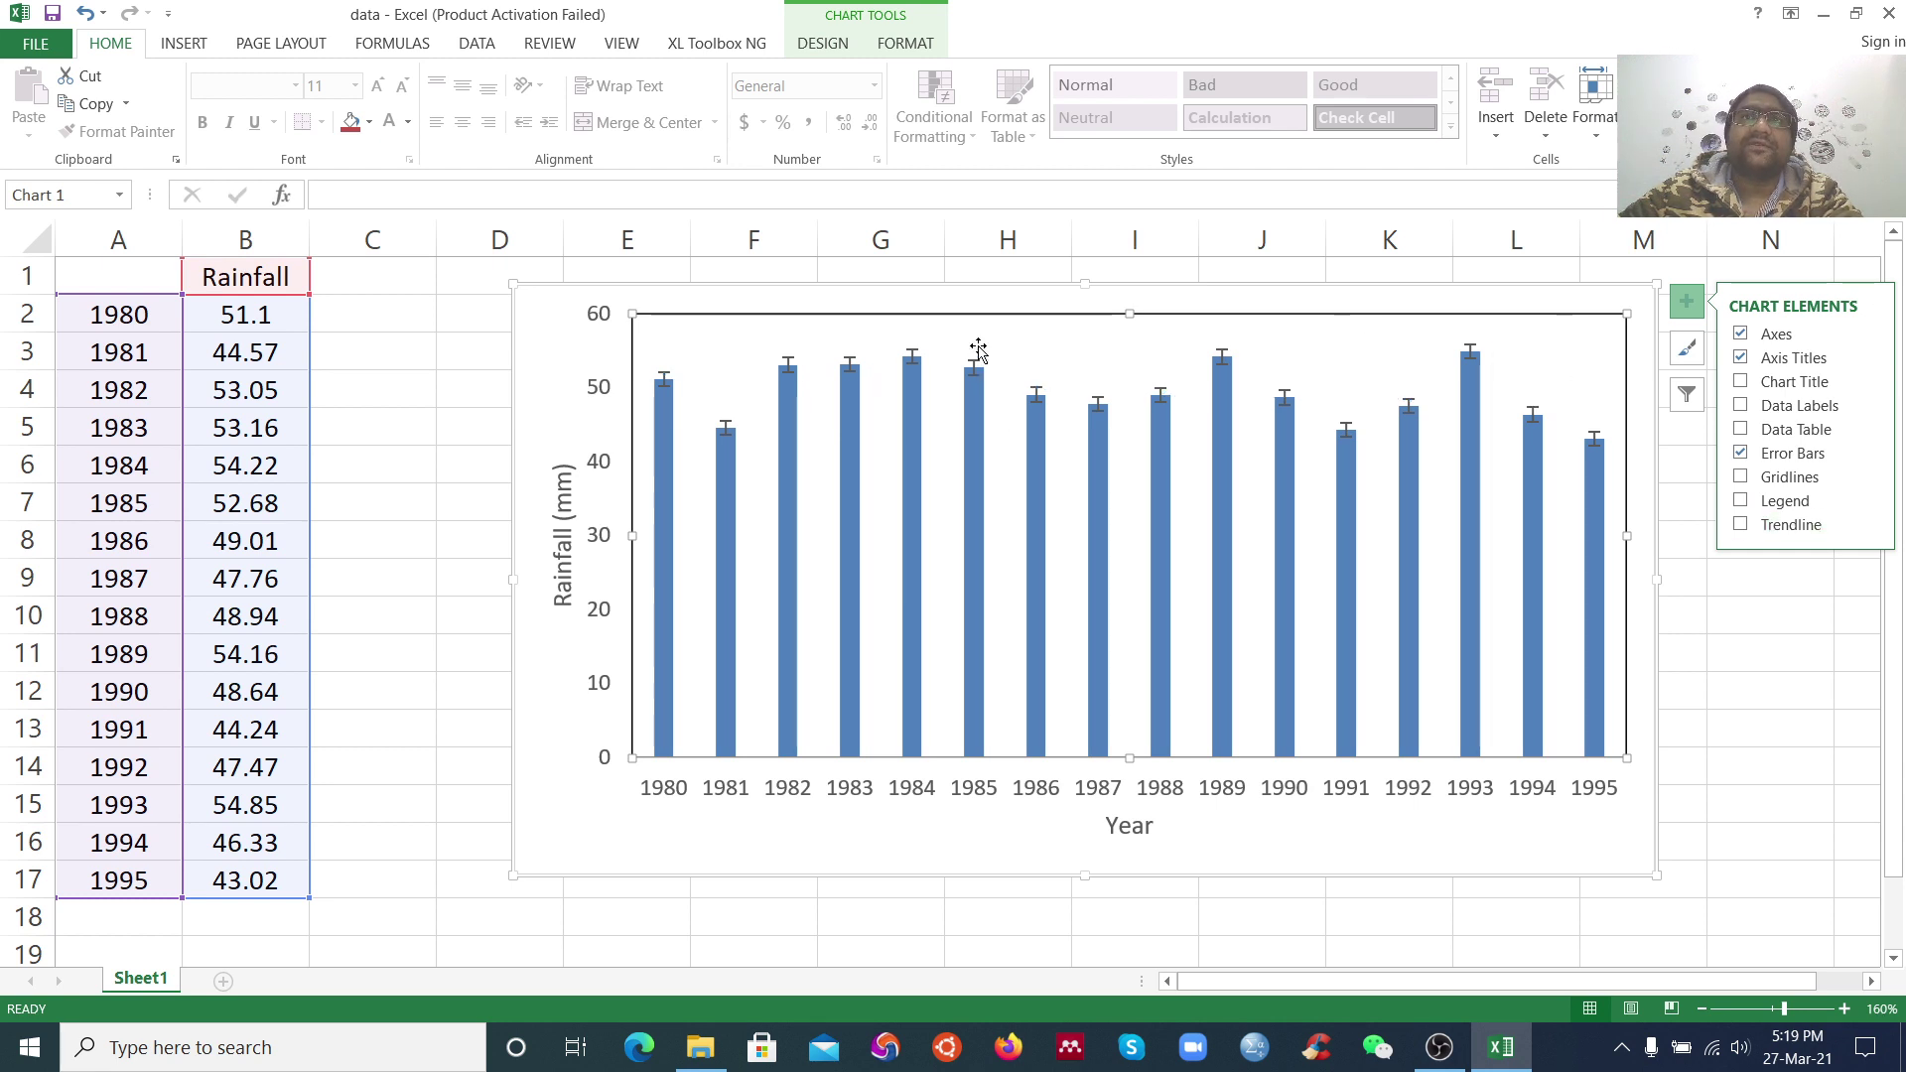
{"action": "left_click", "coordinate": [881, 295]}
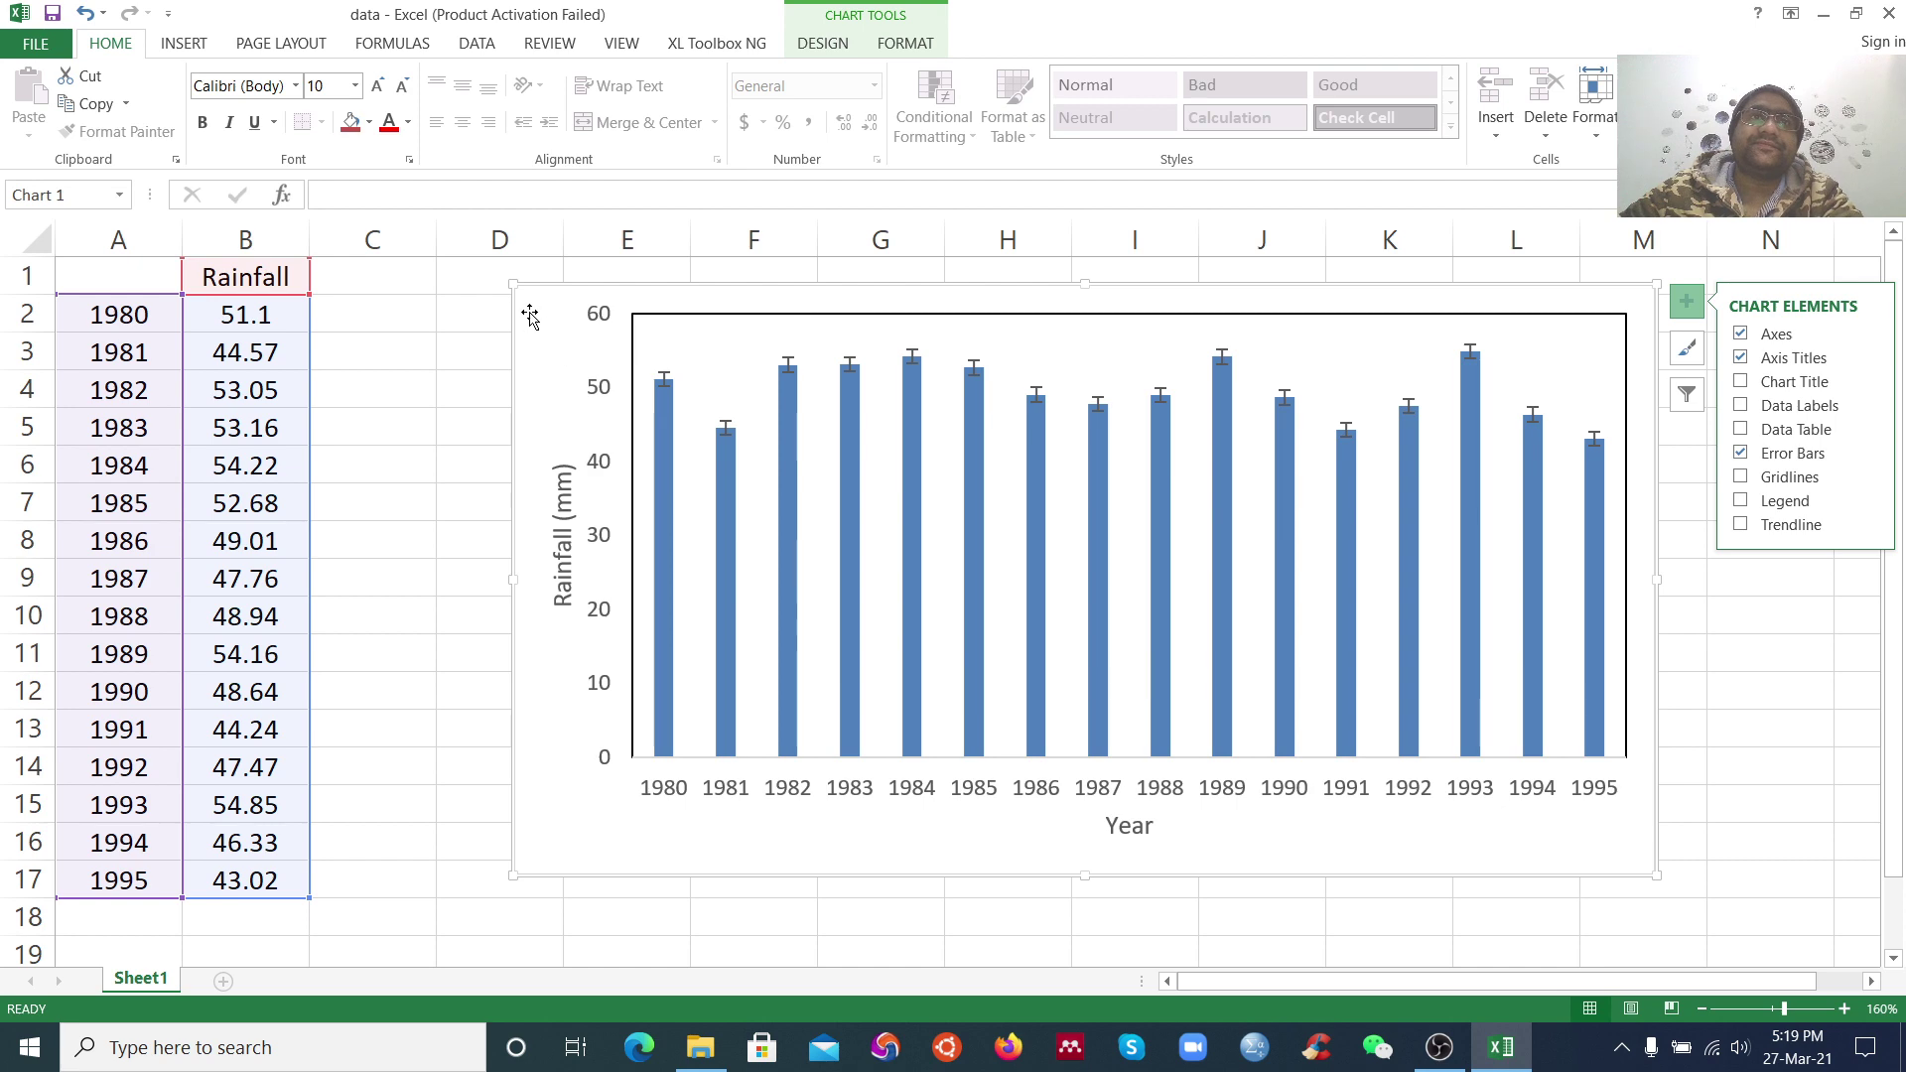
{"action": "left_click", "coordinate": [1775, 650]}
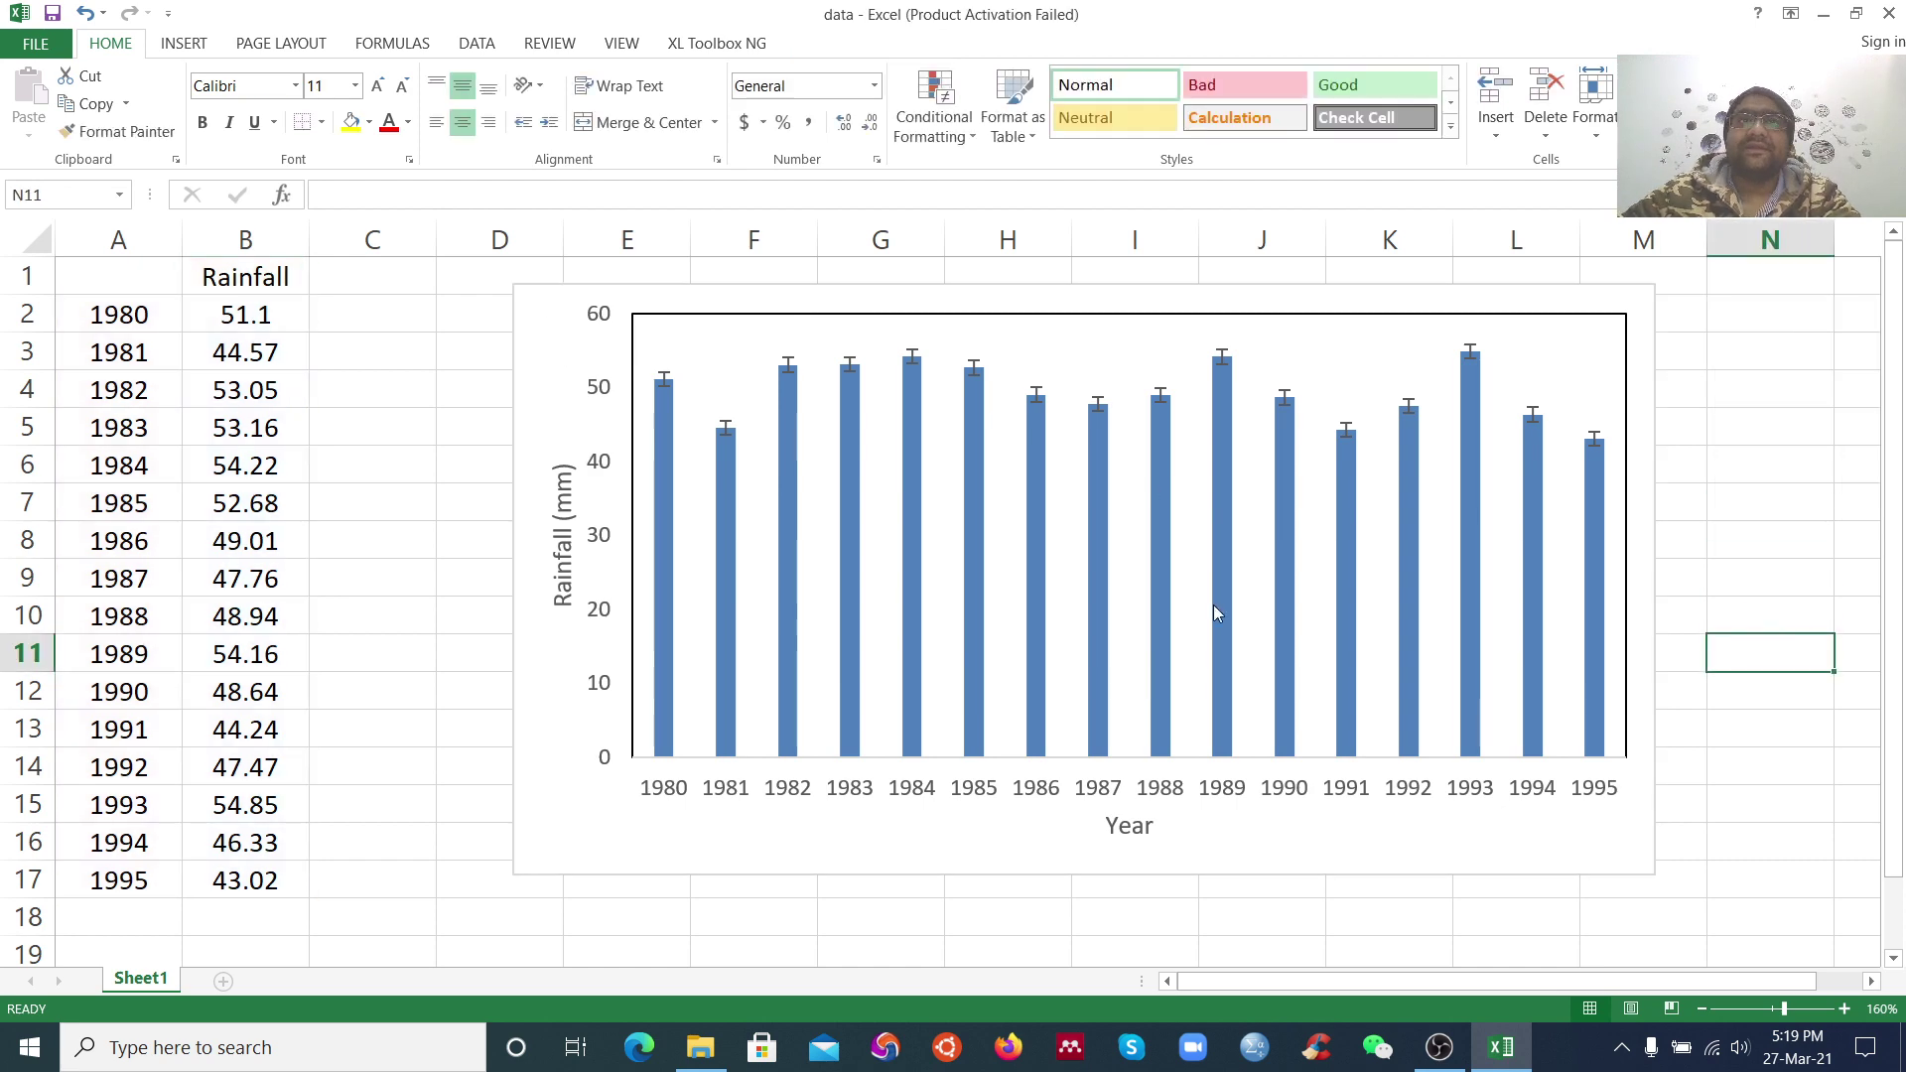
{"action": "scroll", "coordinate": [1167, 592], "scroll_direction": "down", "scroll_amount": 3}
{"action": "scroll", "coordinate": [1165, 591], "scroll_direction": "up", "scroll_amount": 3}
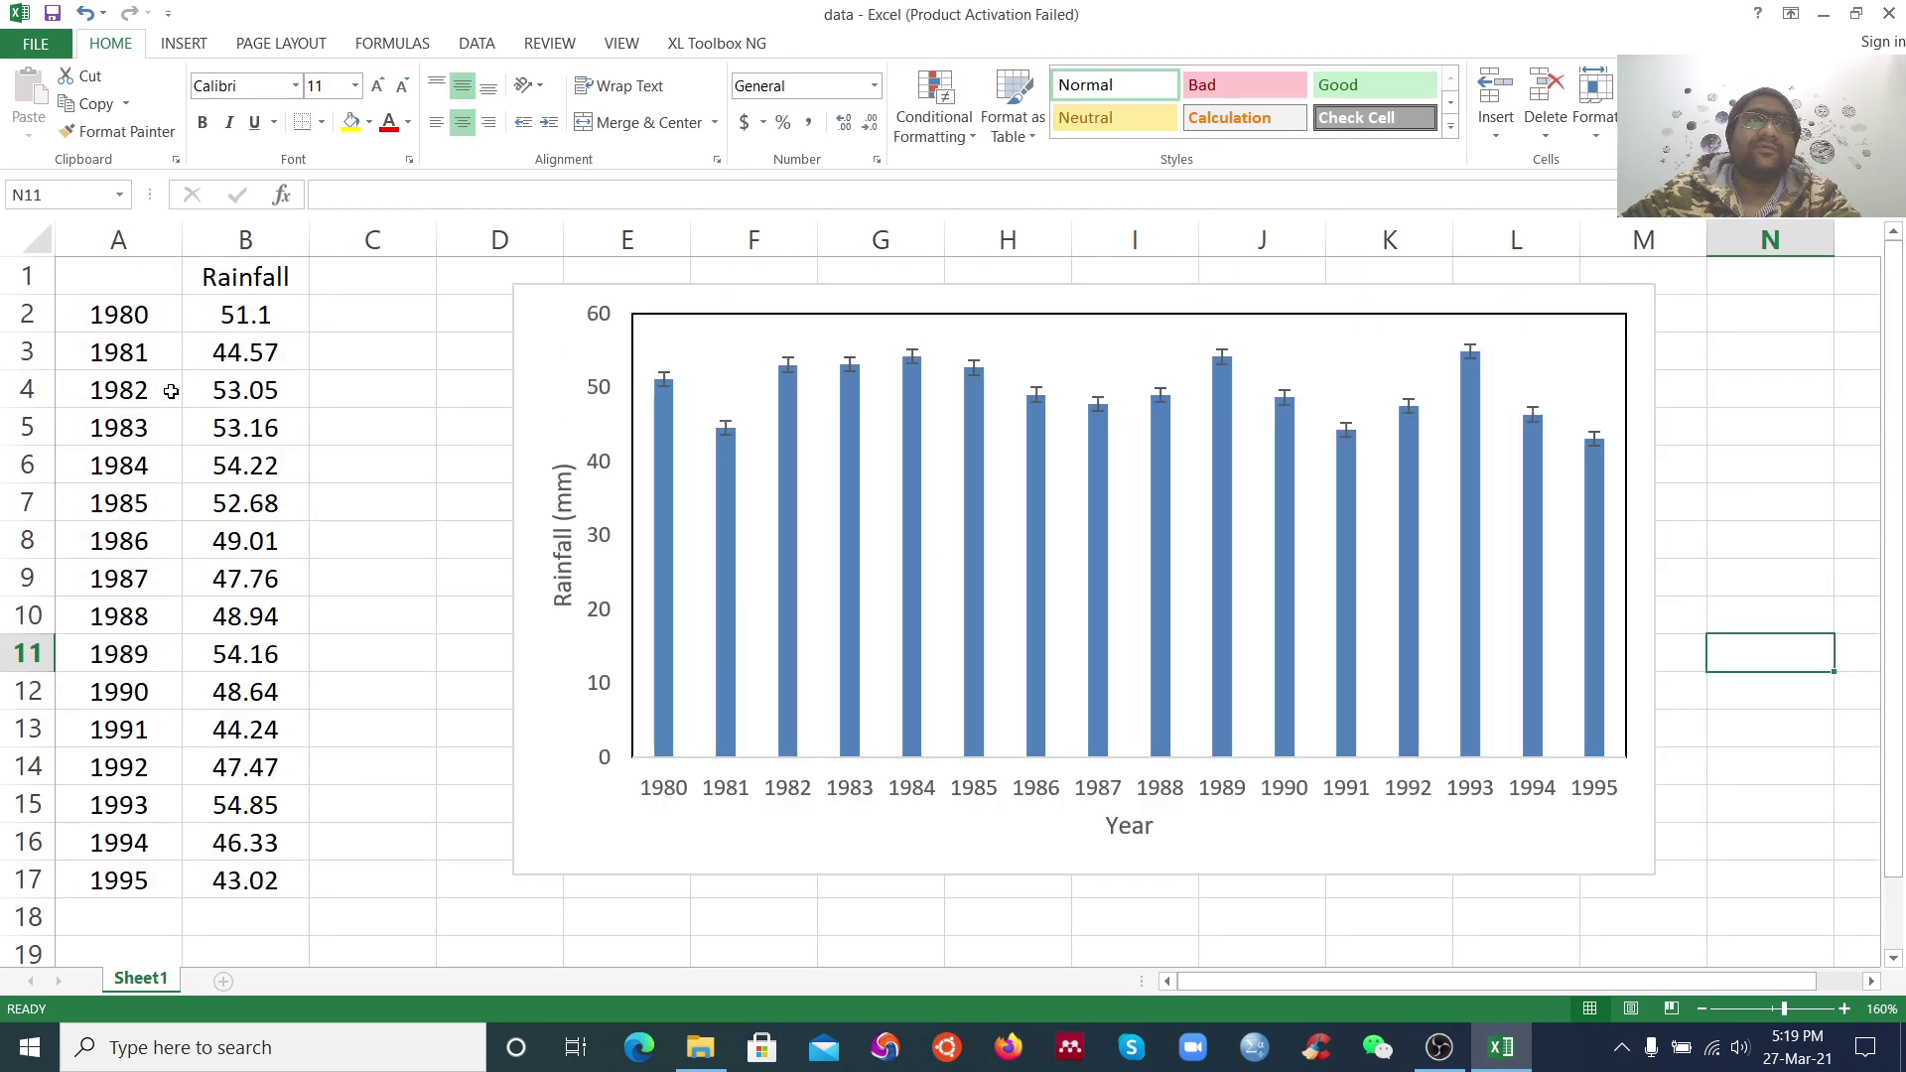
Insert a markers-only scatter chart of the year and rainfall data in A1:B17
{"action": "left_click_drag", "start_coordinate": [84, 279], "coordinate": [214, 870]}
{"action": "left_click", "coordinate": [184, 44]}
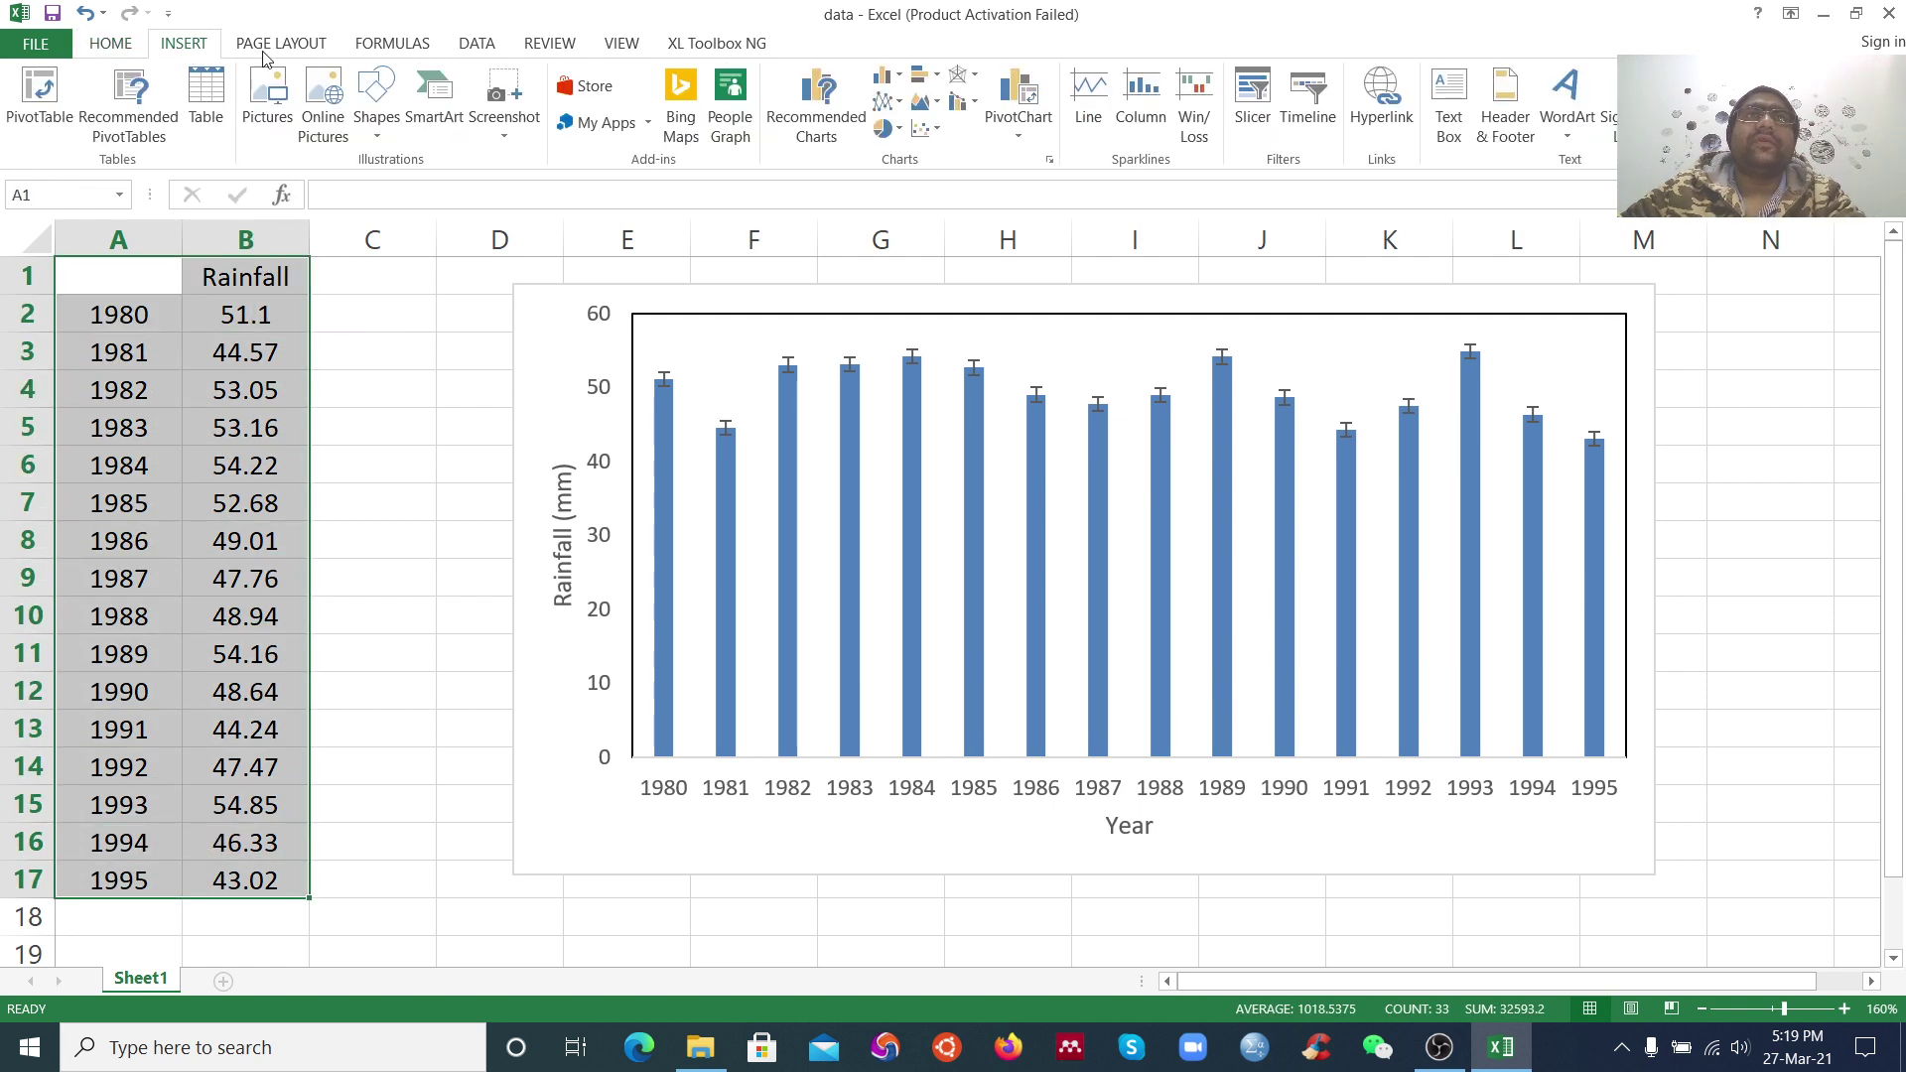
{"action": "left_click", "coordinate": [926, 128]}
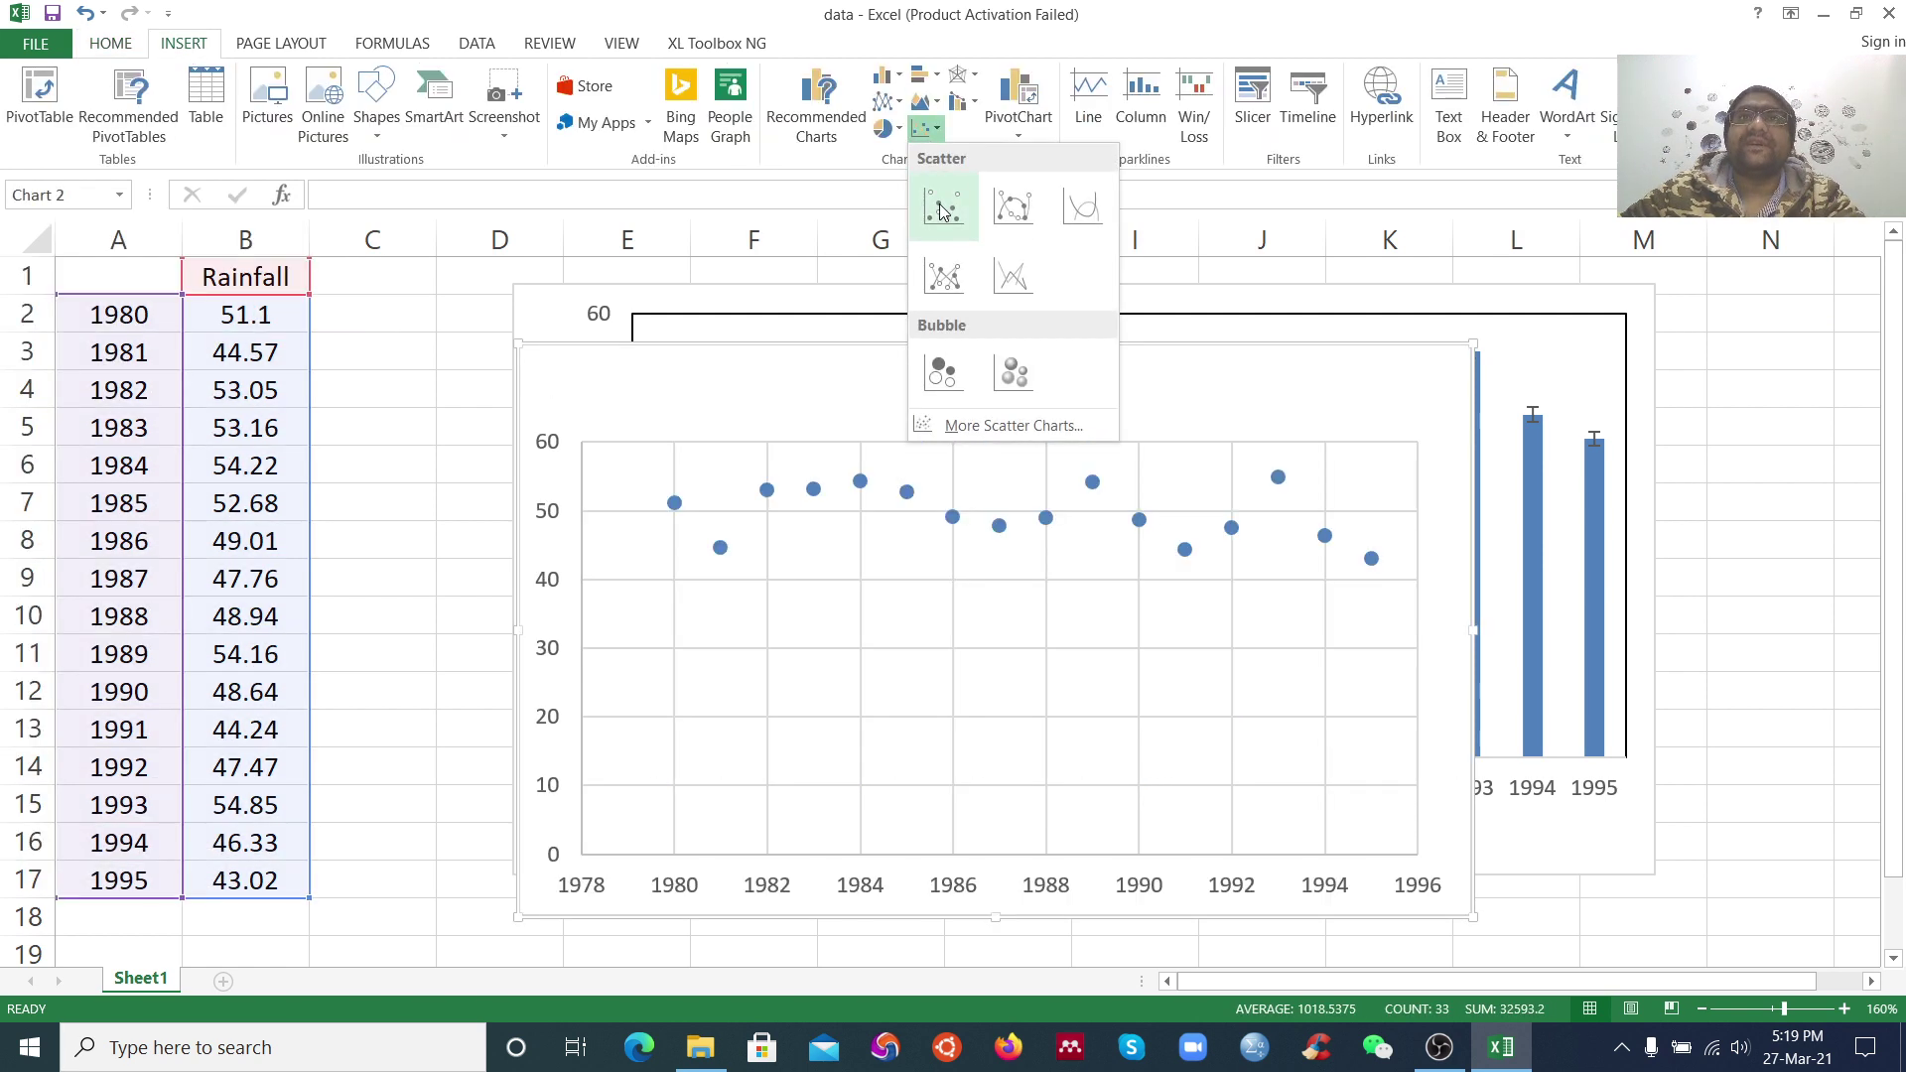
{"action": "left_click", "coordinate": [943, 206]}
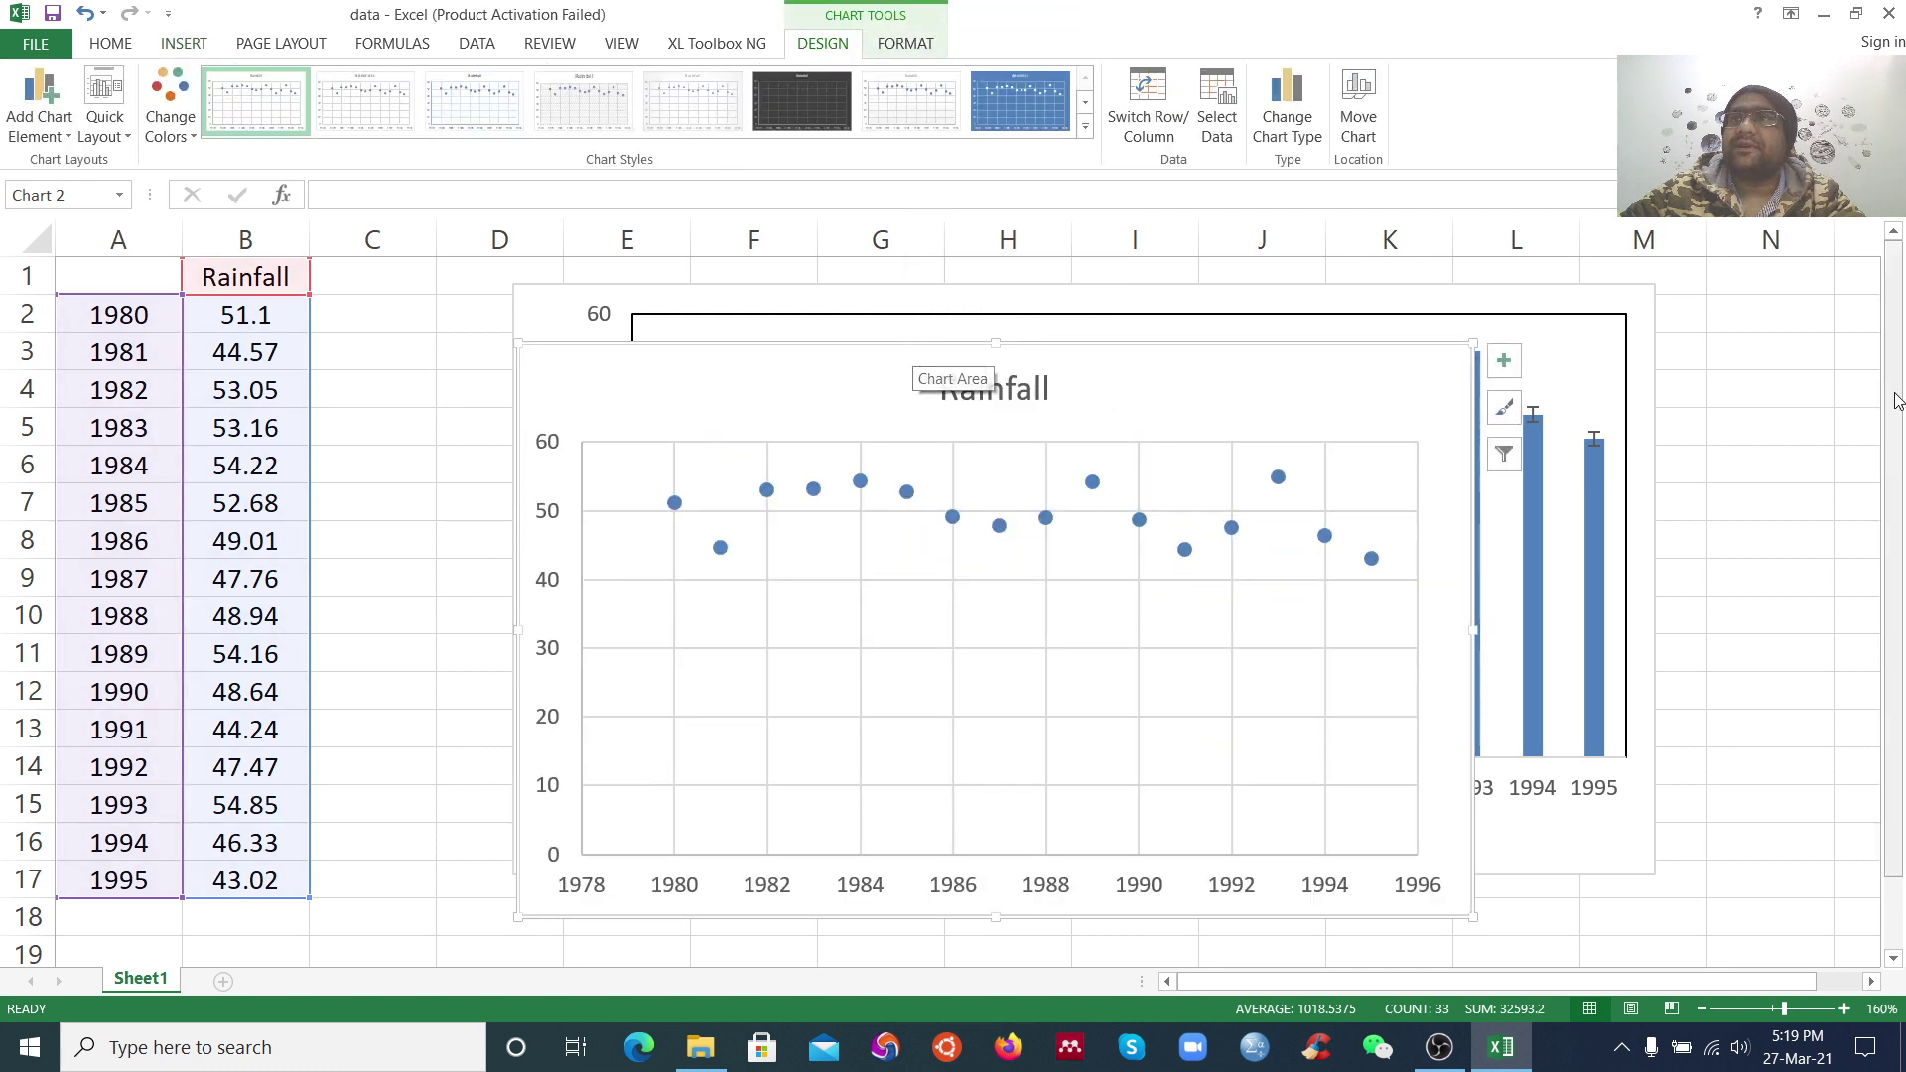
Delete the horizontal and vertical gridlines from the scatter chart
{"action": "left_click_drag", "start_coordinate": [1894, 362], "coordinate": [1894, 392]}
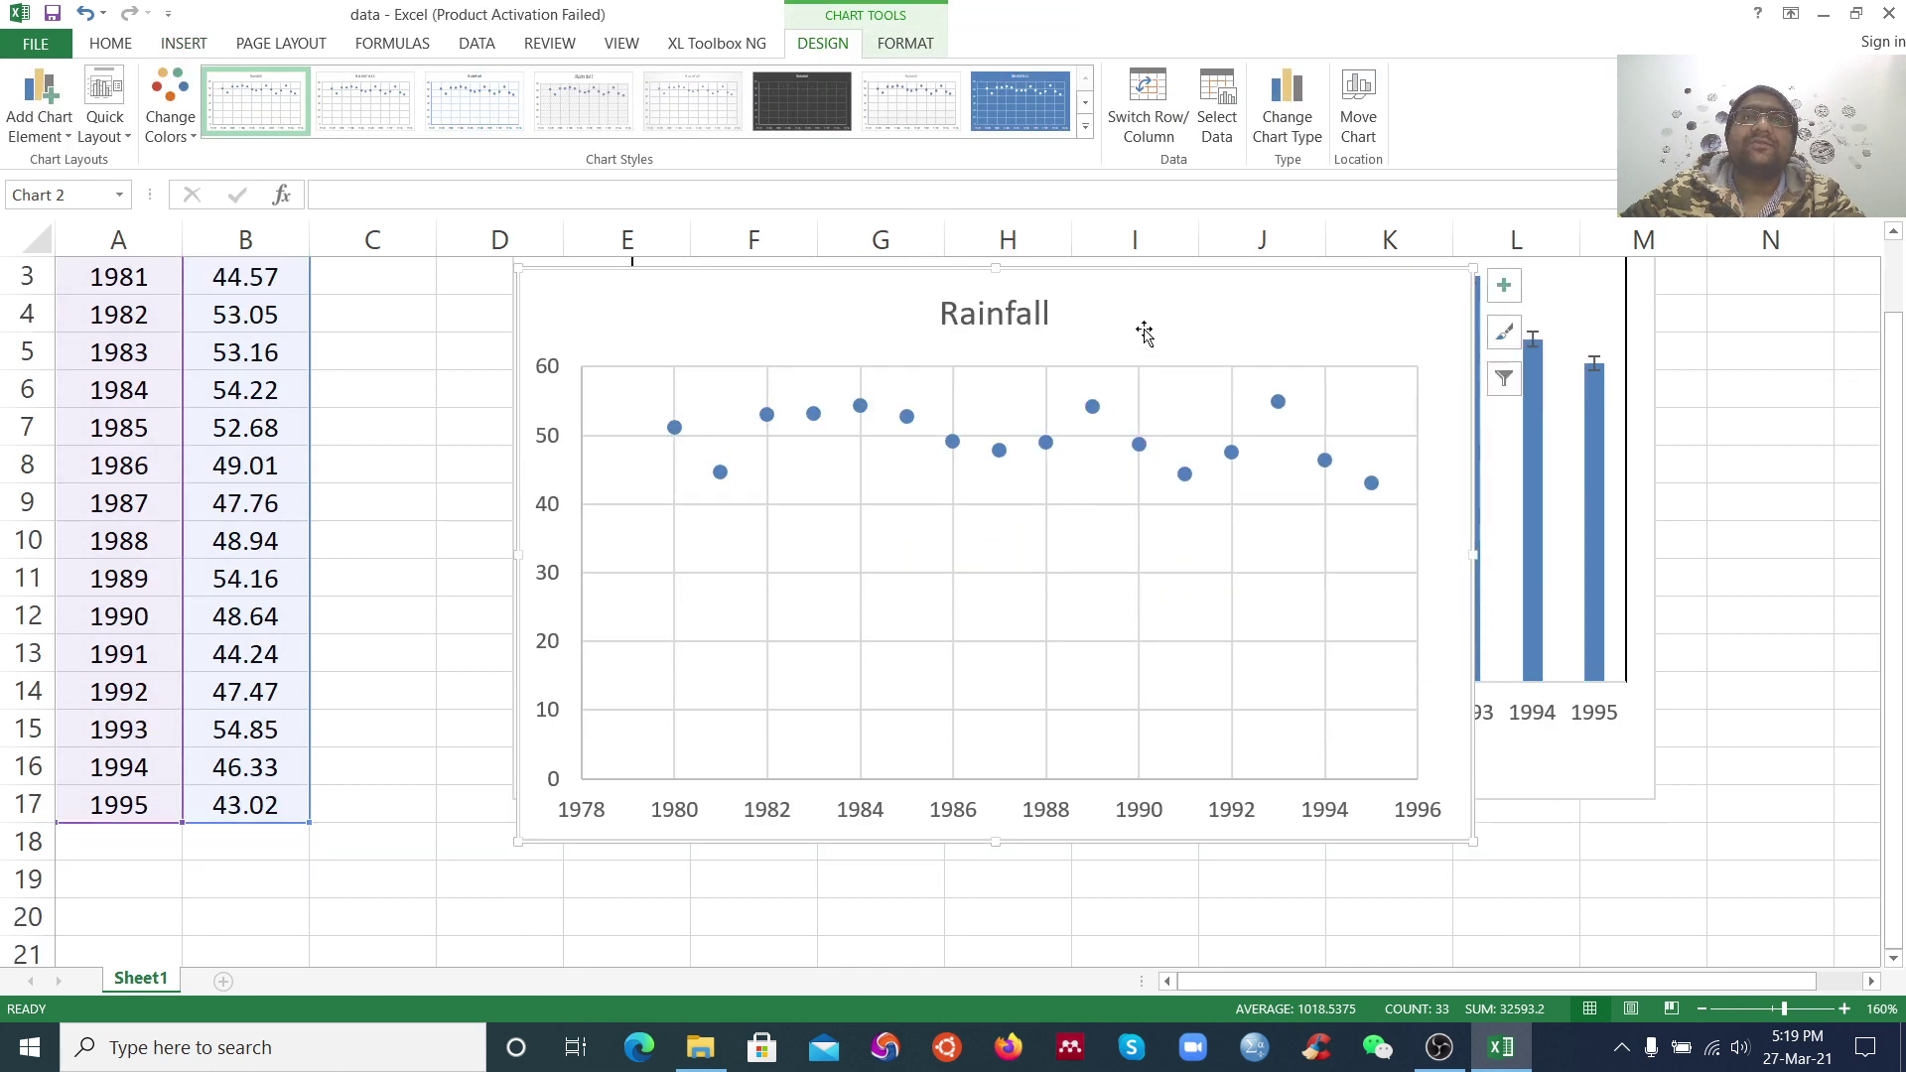
{"action": "left_click", "coordinate": [833, 389]}
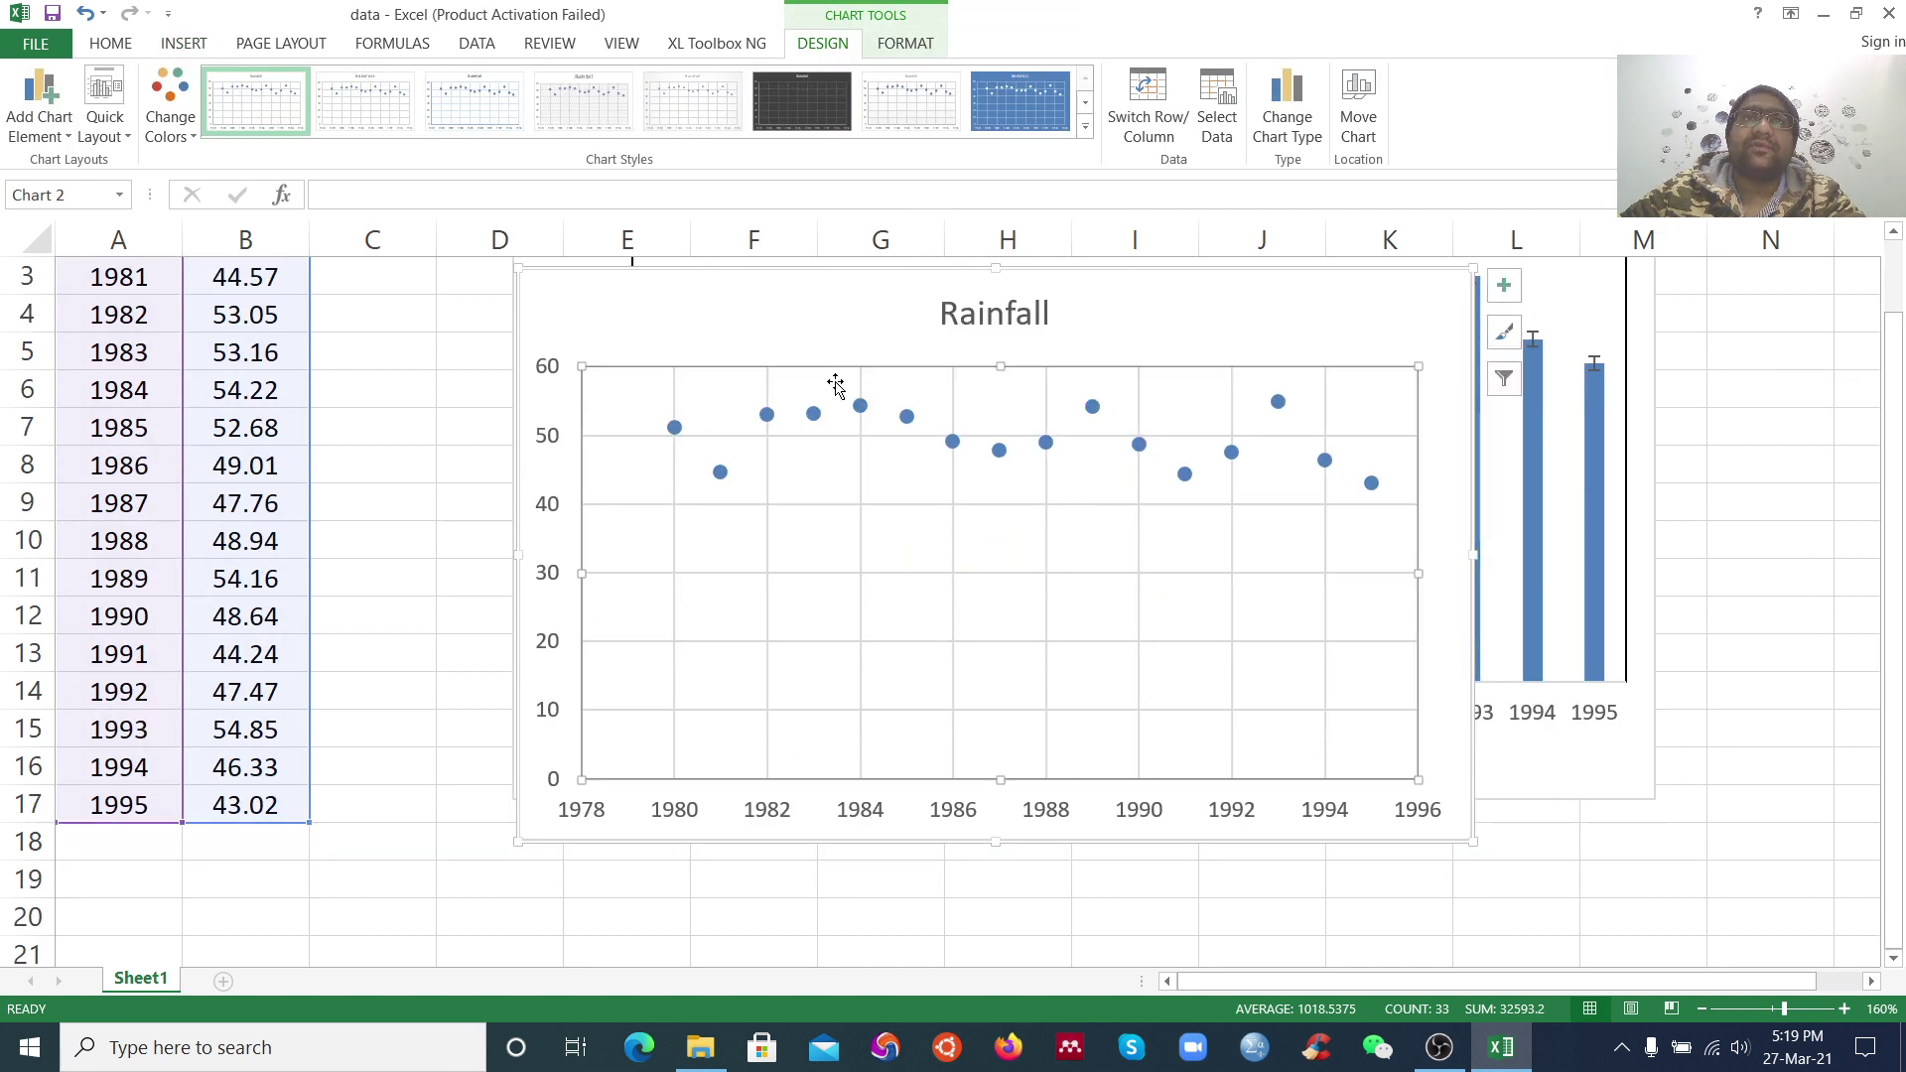
{"action": "left_click", "coordinate": [774, 505]}
{"action": "key", "text": "Delete"}
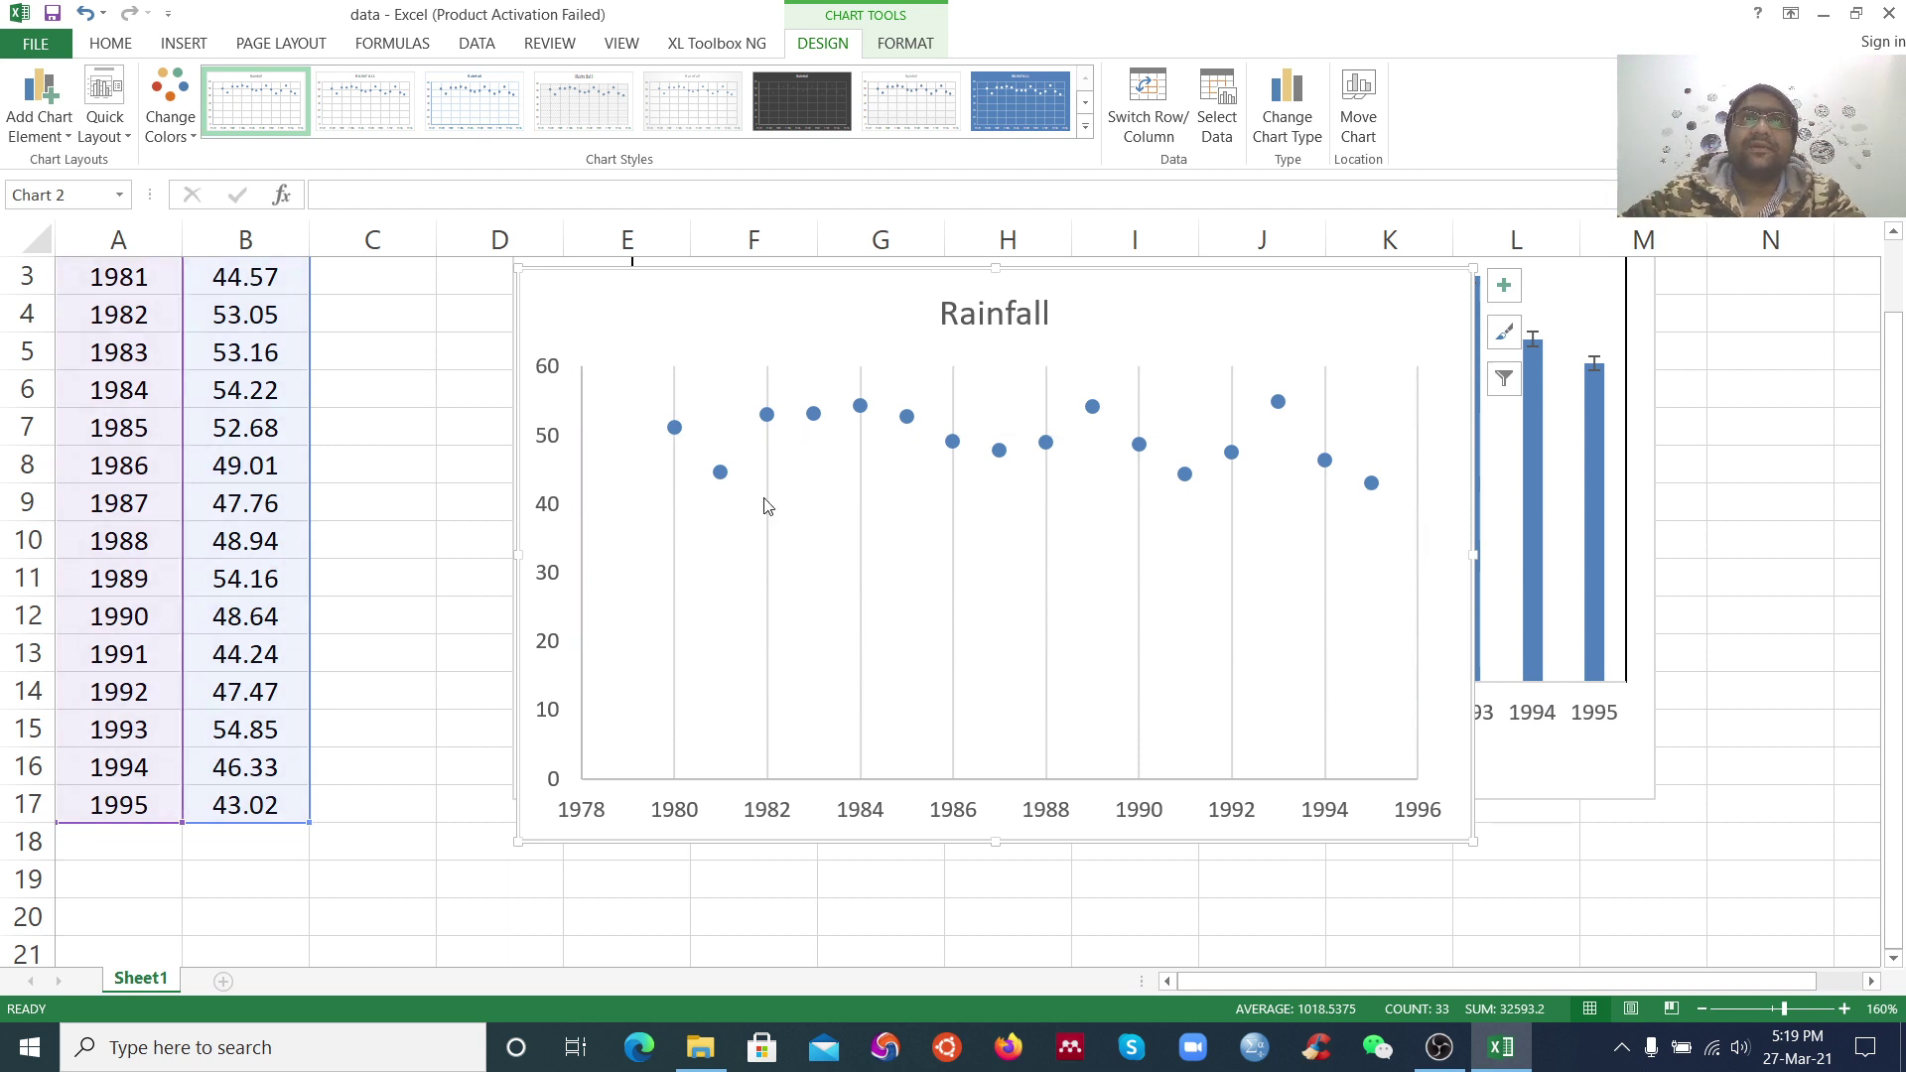
{"action": "left_click", "coordinate": [764, 506]}
{"action": "key", "text": "Delete"}
Give the scatter chart's plot area a black outline
{"action": "left_click", "coordinate": [770, 506]}
{"action": "left_click", "coordinate": [918, 43]}
{"action": "left_click", "coordinate": [918, 101]}
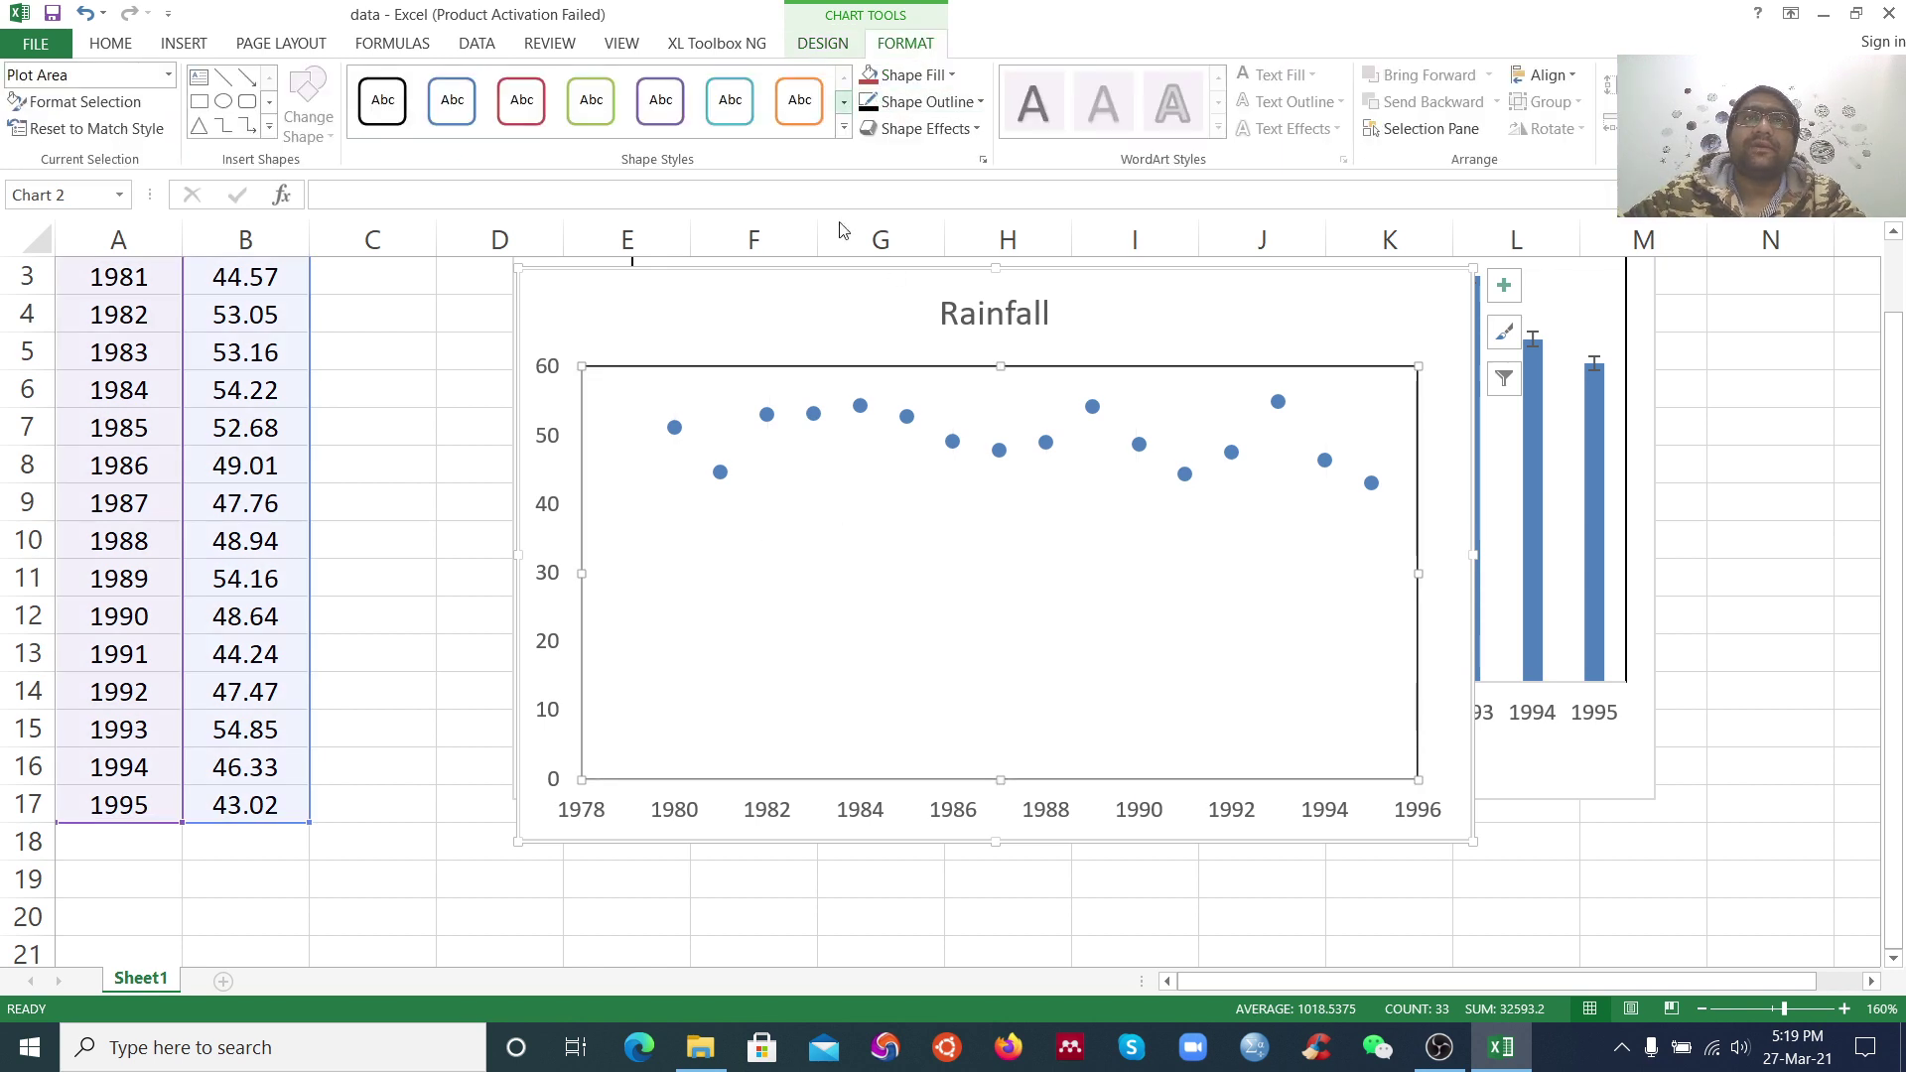
Set the minimum bound of the scatter chart's vertical axis to 35
{"action": "left_click", "coordinate": [548, 473]}
{"action": "left_click", "coordinate": [554, 507]}
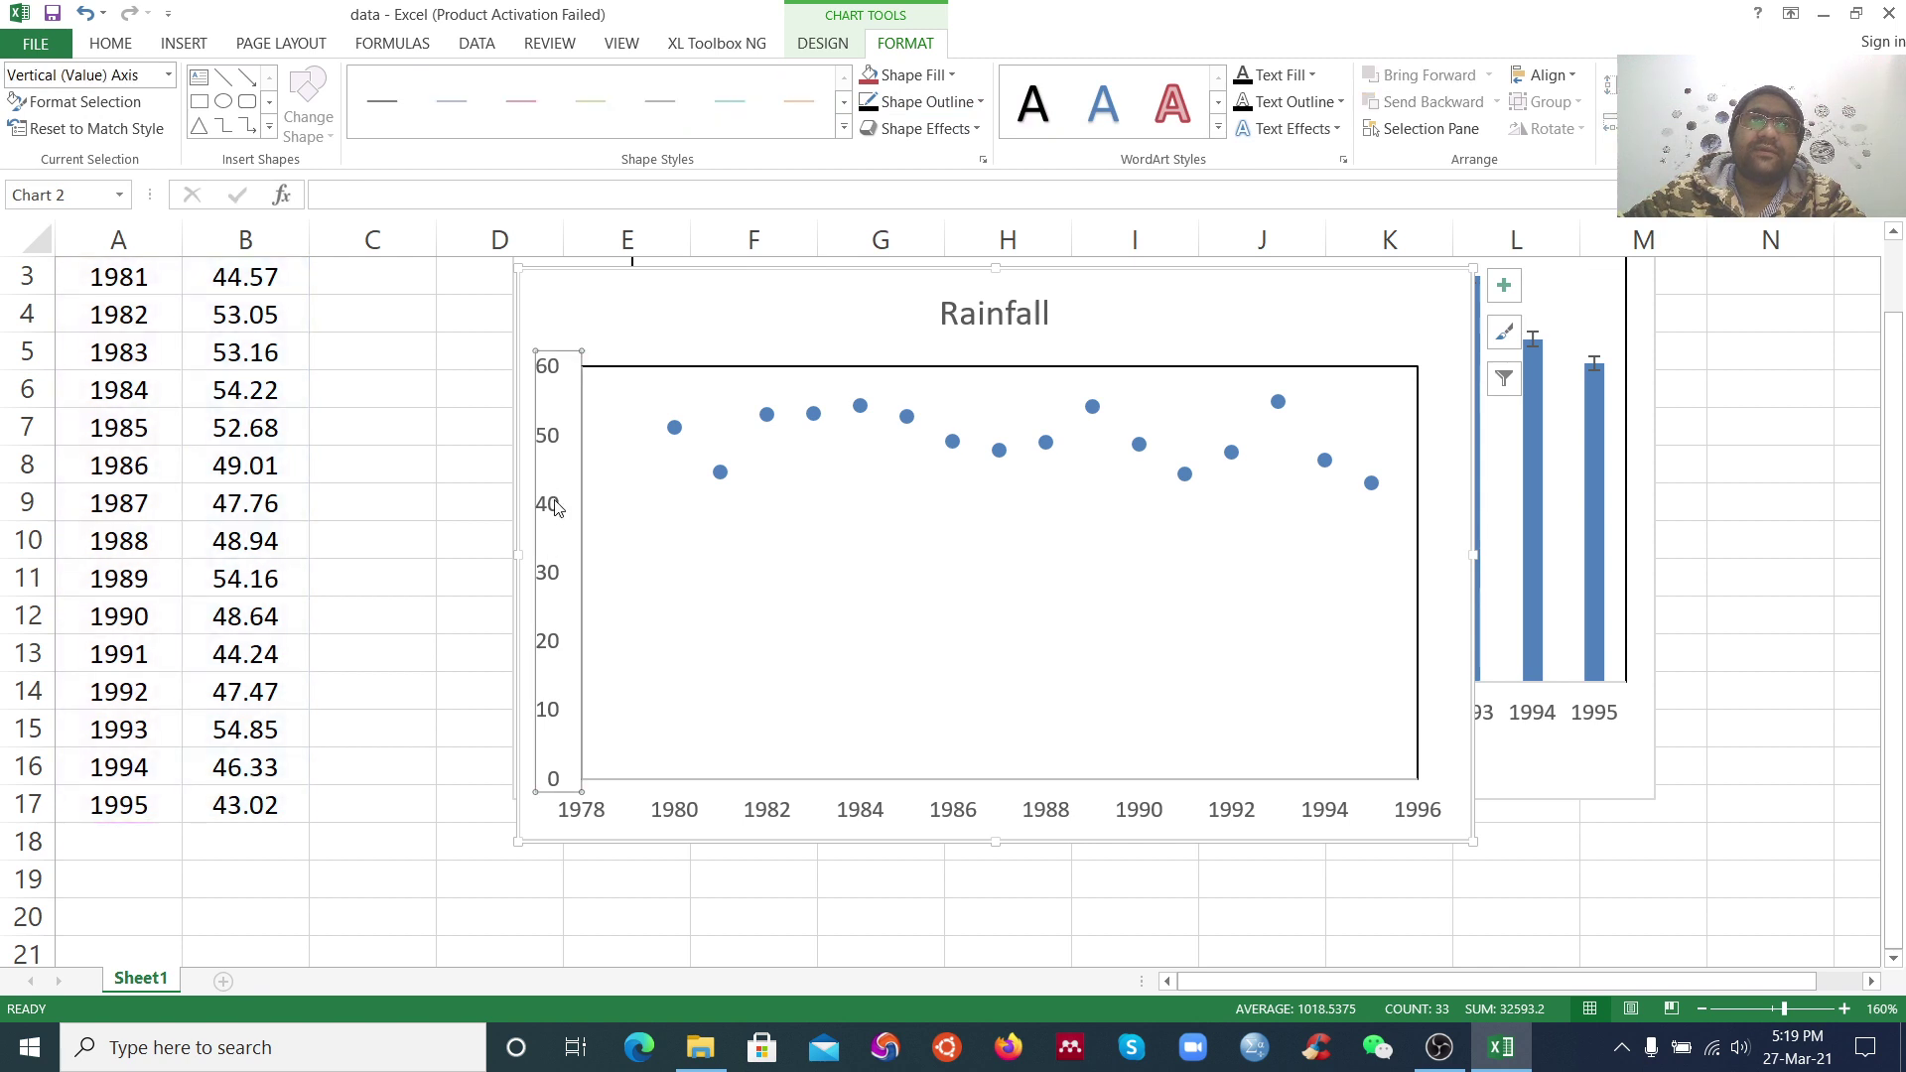
{"action": "right_click", "coordinate": [555, 508]}
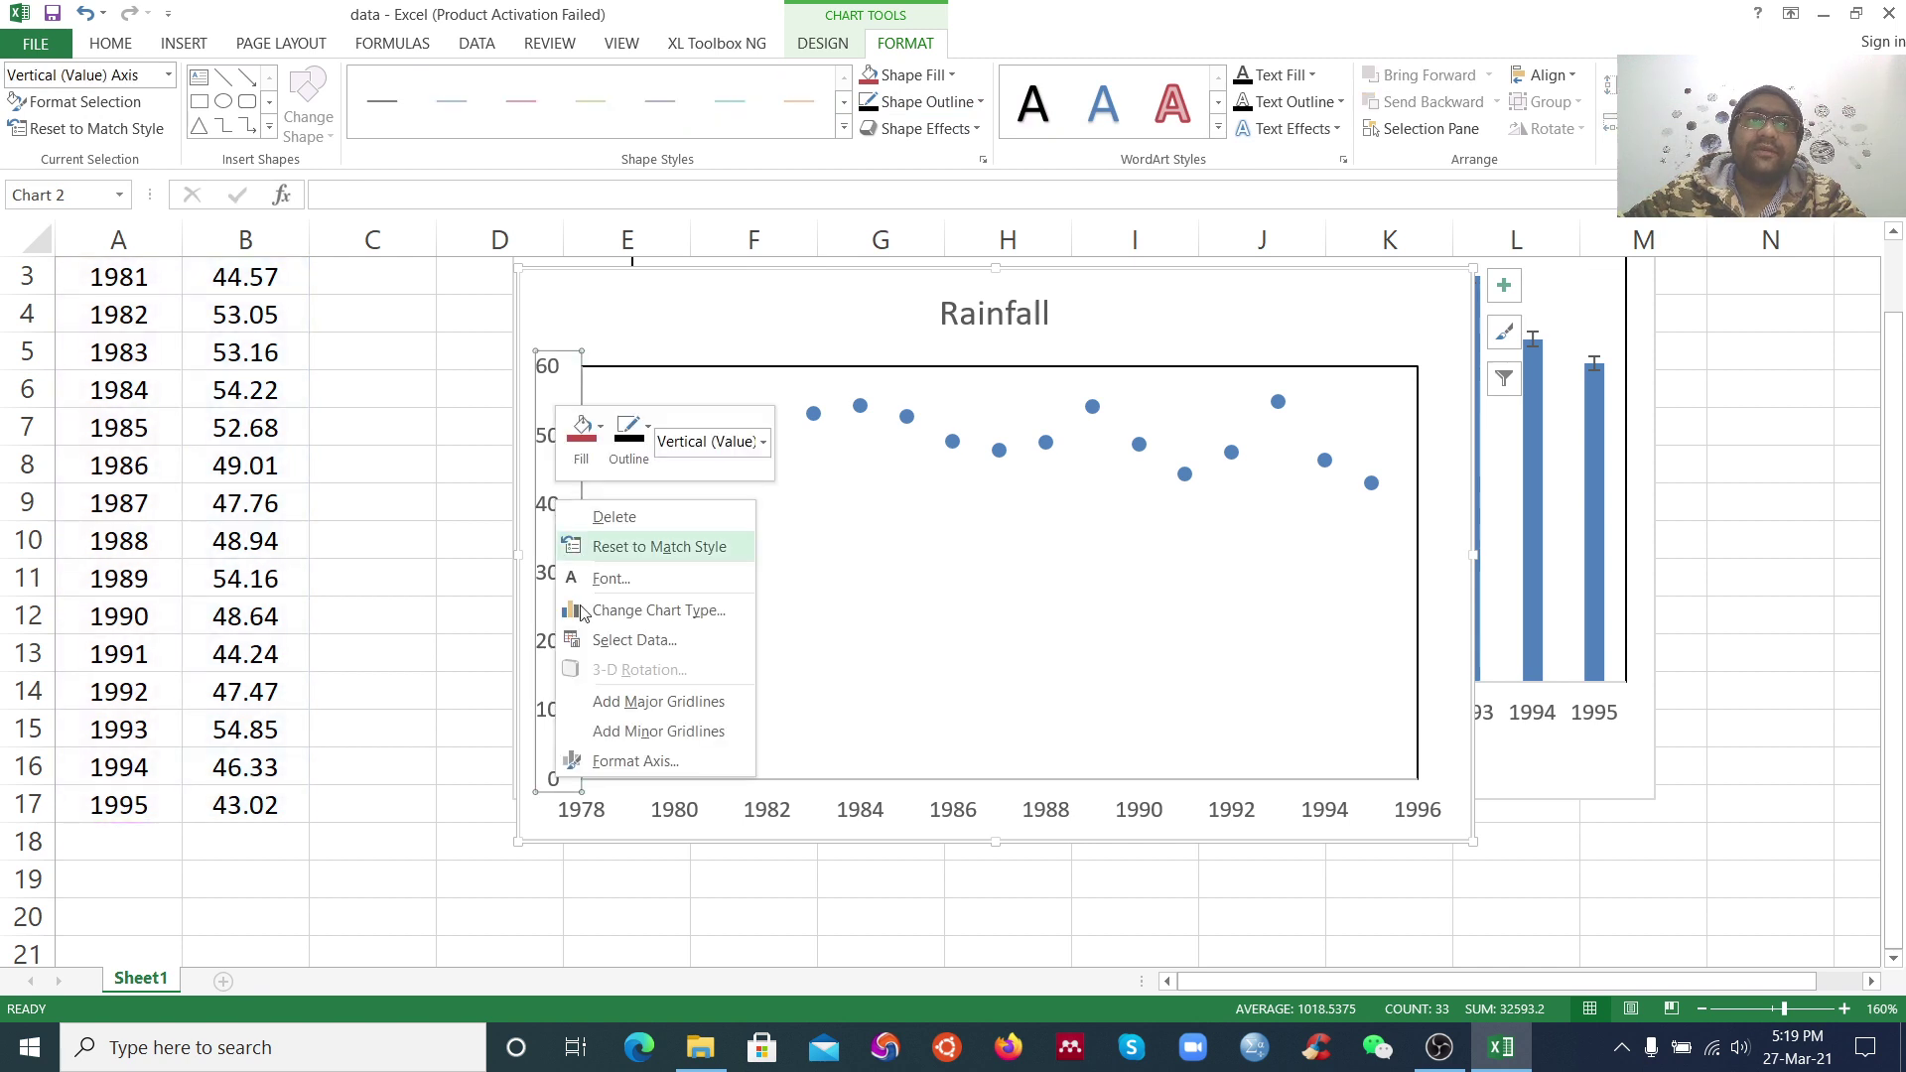
{"action": "left_click", "coordinate": [653, 770]}
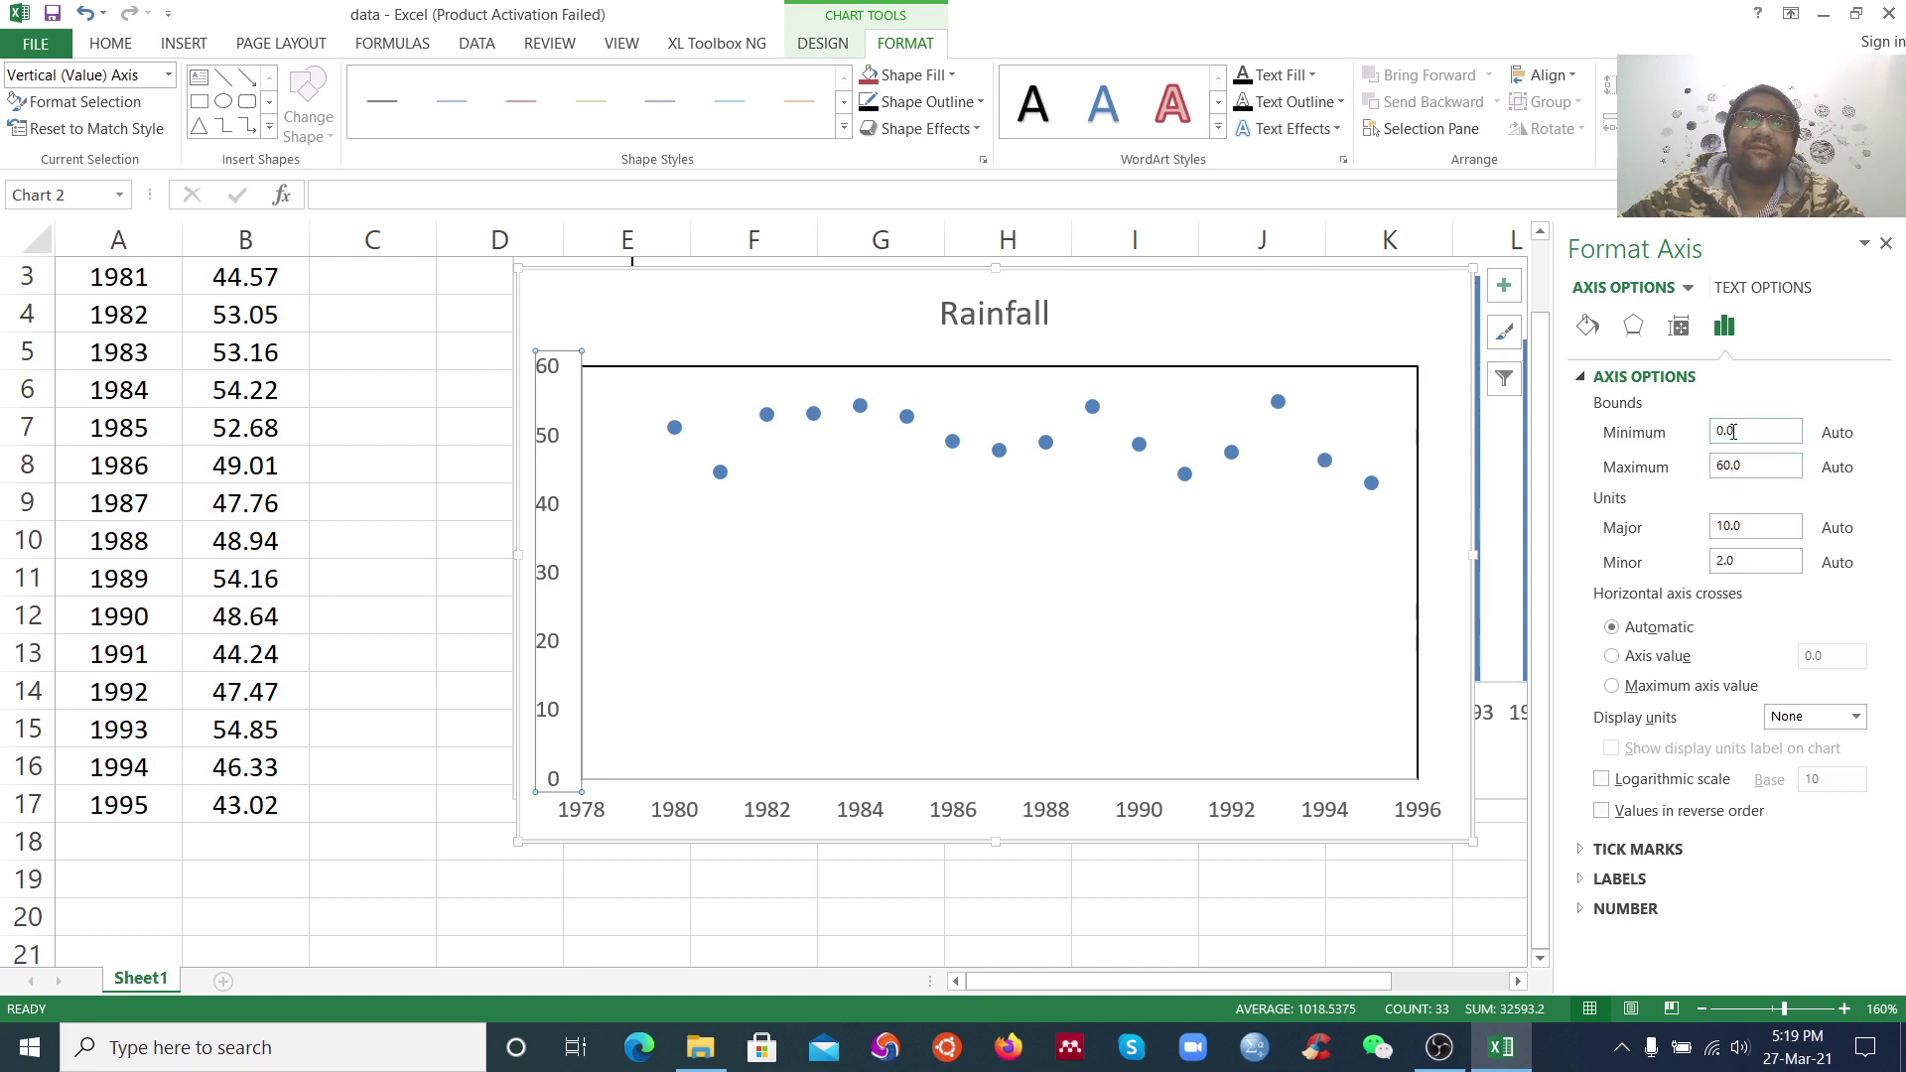
{"action": "left_click_drag", "start_coordinate": [1738, 428], "coordinate": [1718, 438]}
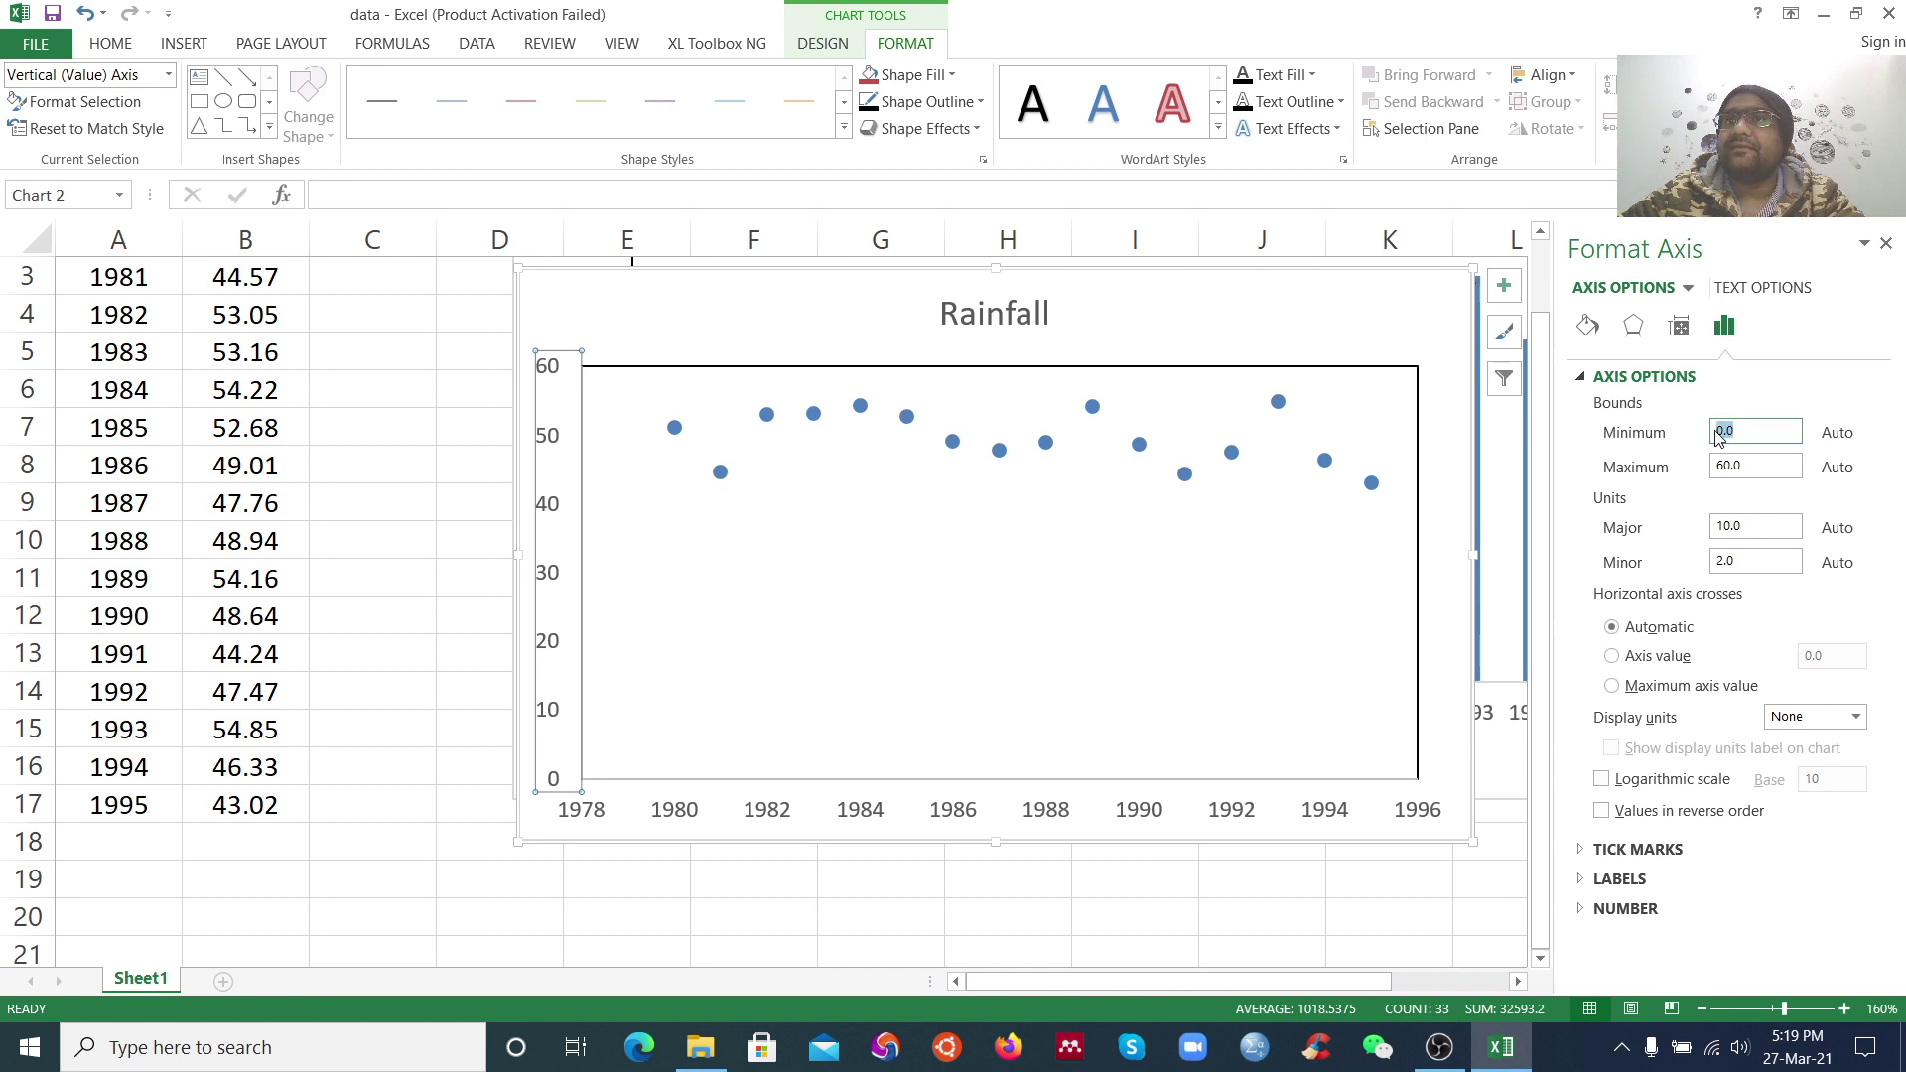
{"action": "type", "text": "35"}
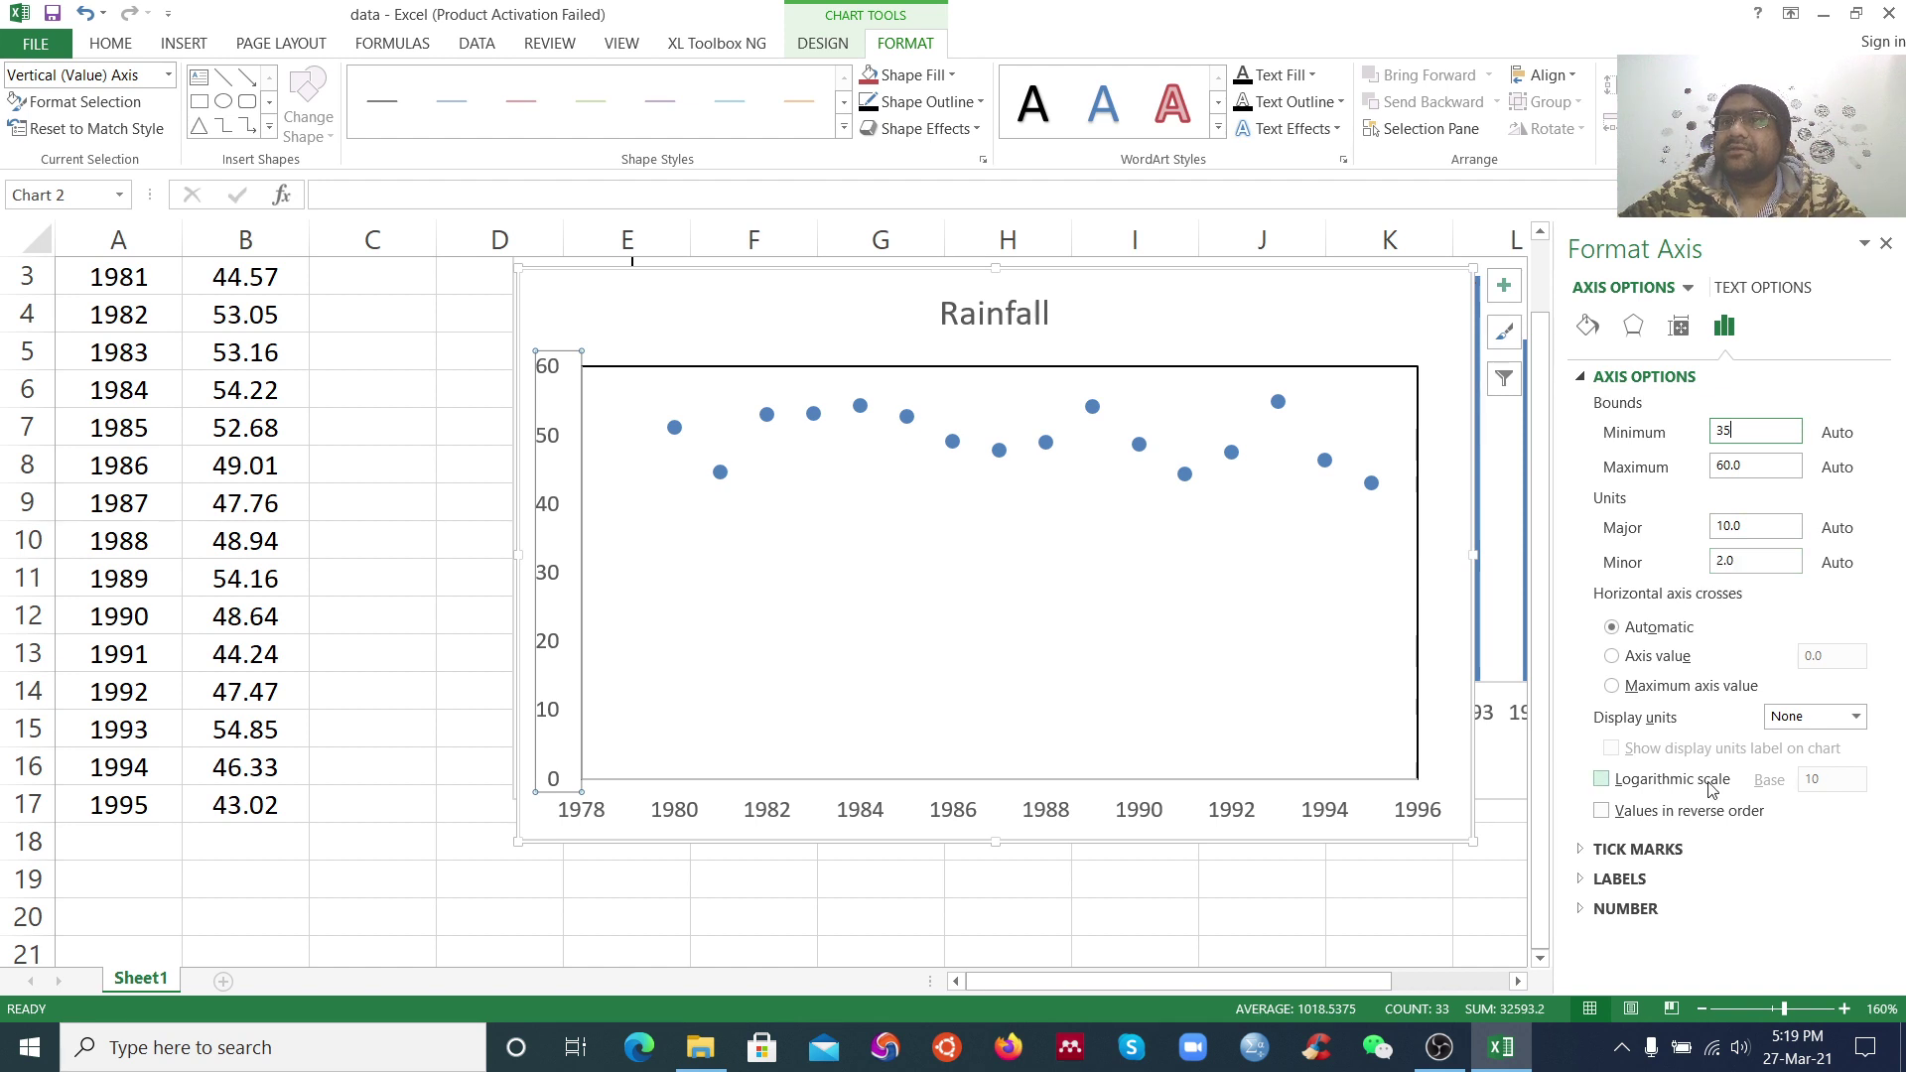
Set the label position of the scatter chart's vertical axis to Low and close the formatting options
{"action": "left_click", "coordinate": [1678, 879]}
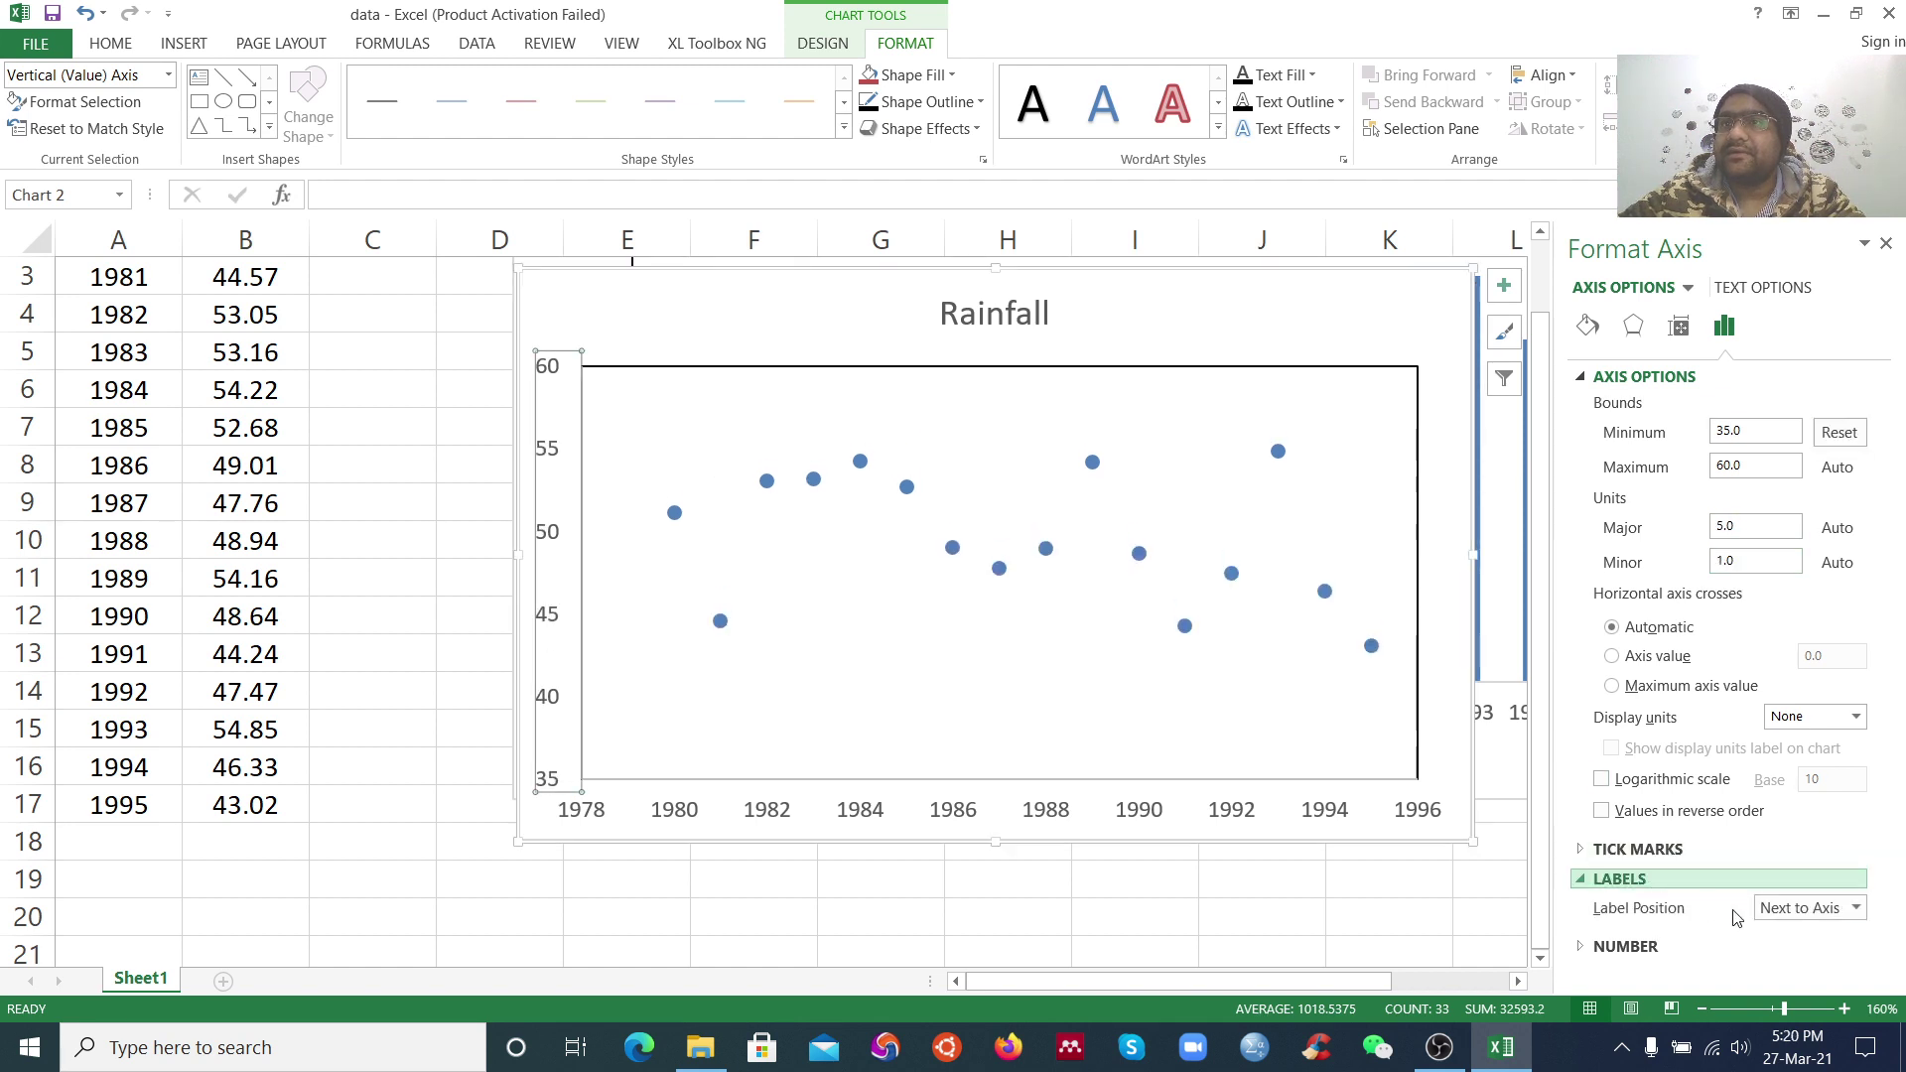
{"action": "left_click", "coordinate": [1855, 909]}
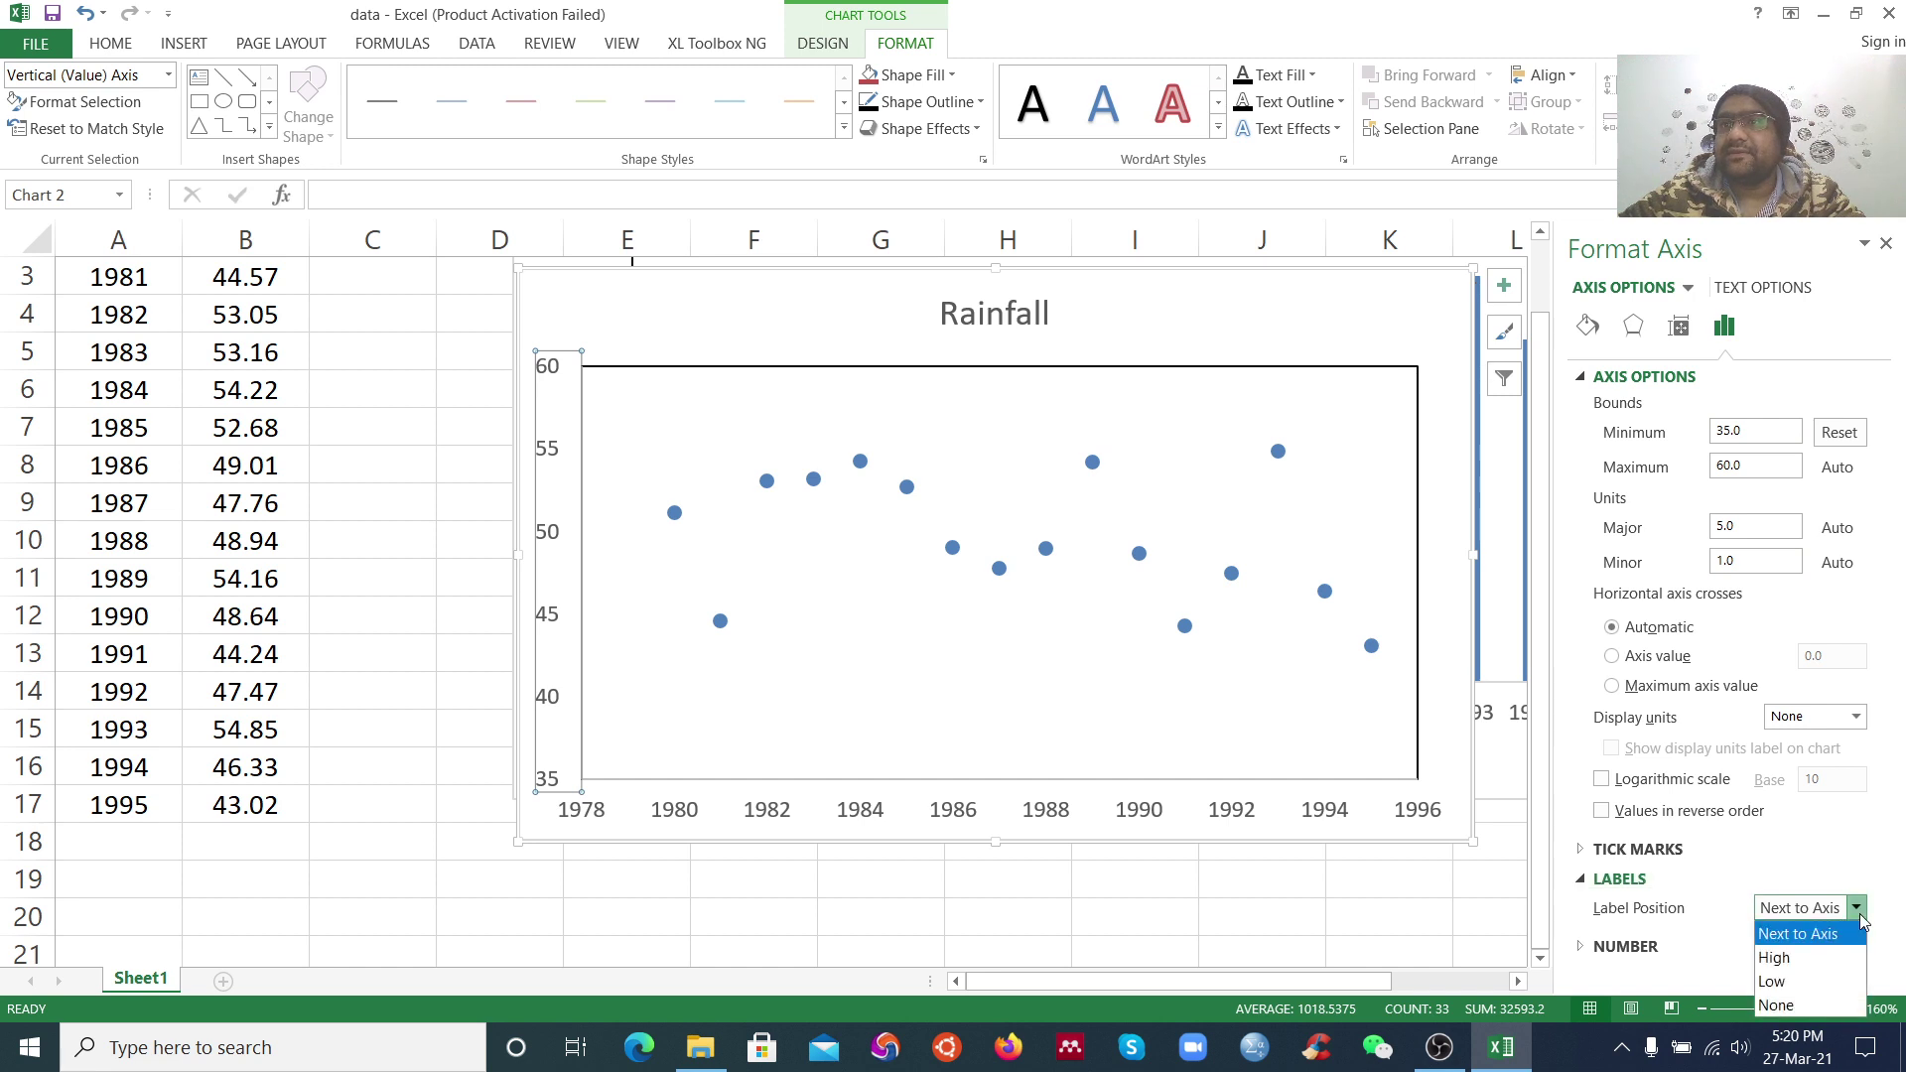
{"action": "left_click", "coordinate": [1773, 983]}
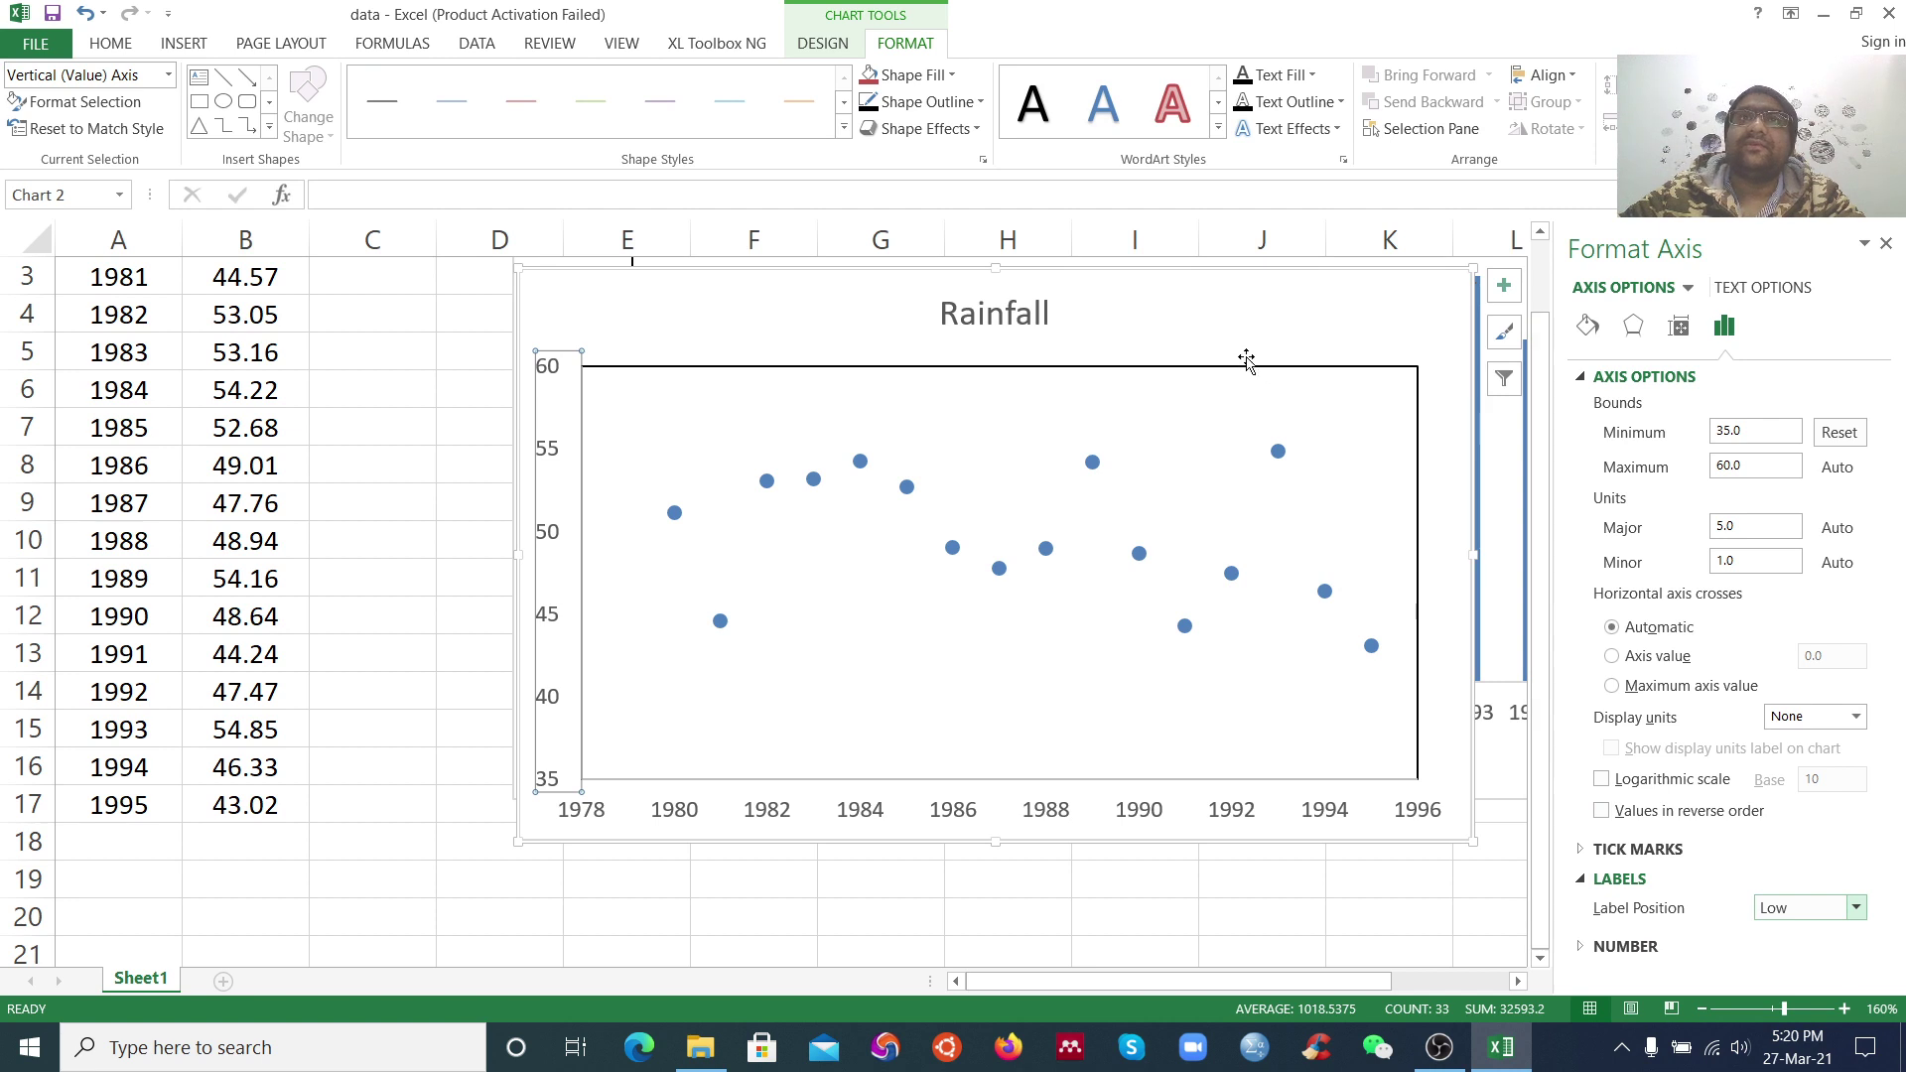
{"action": "left_click", "coordinate": [1189, 313]}
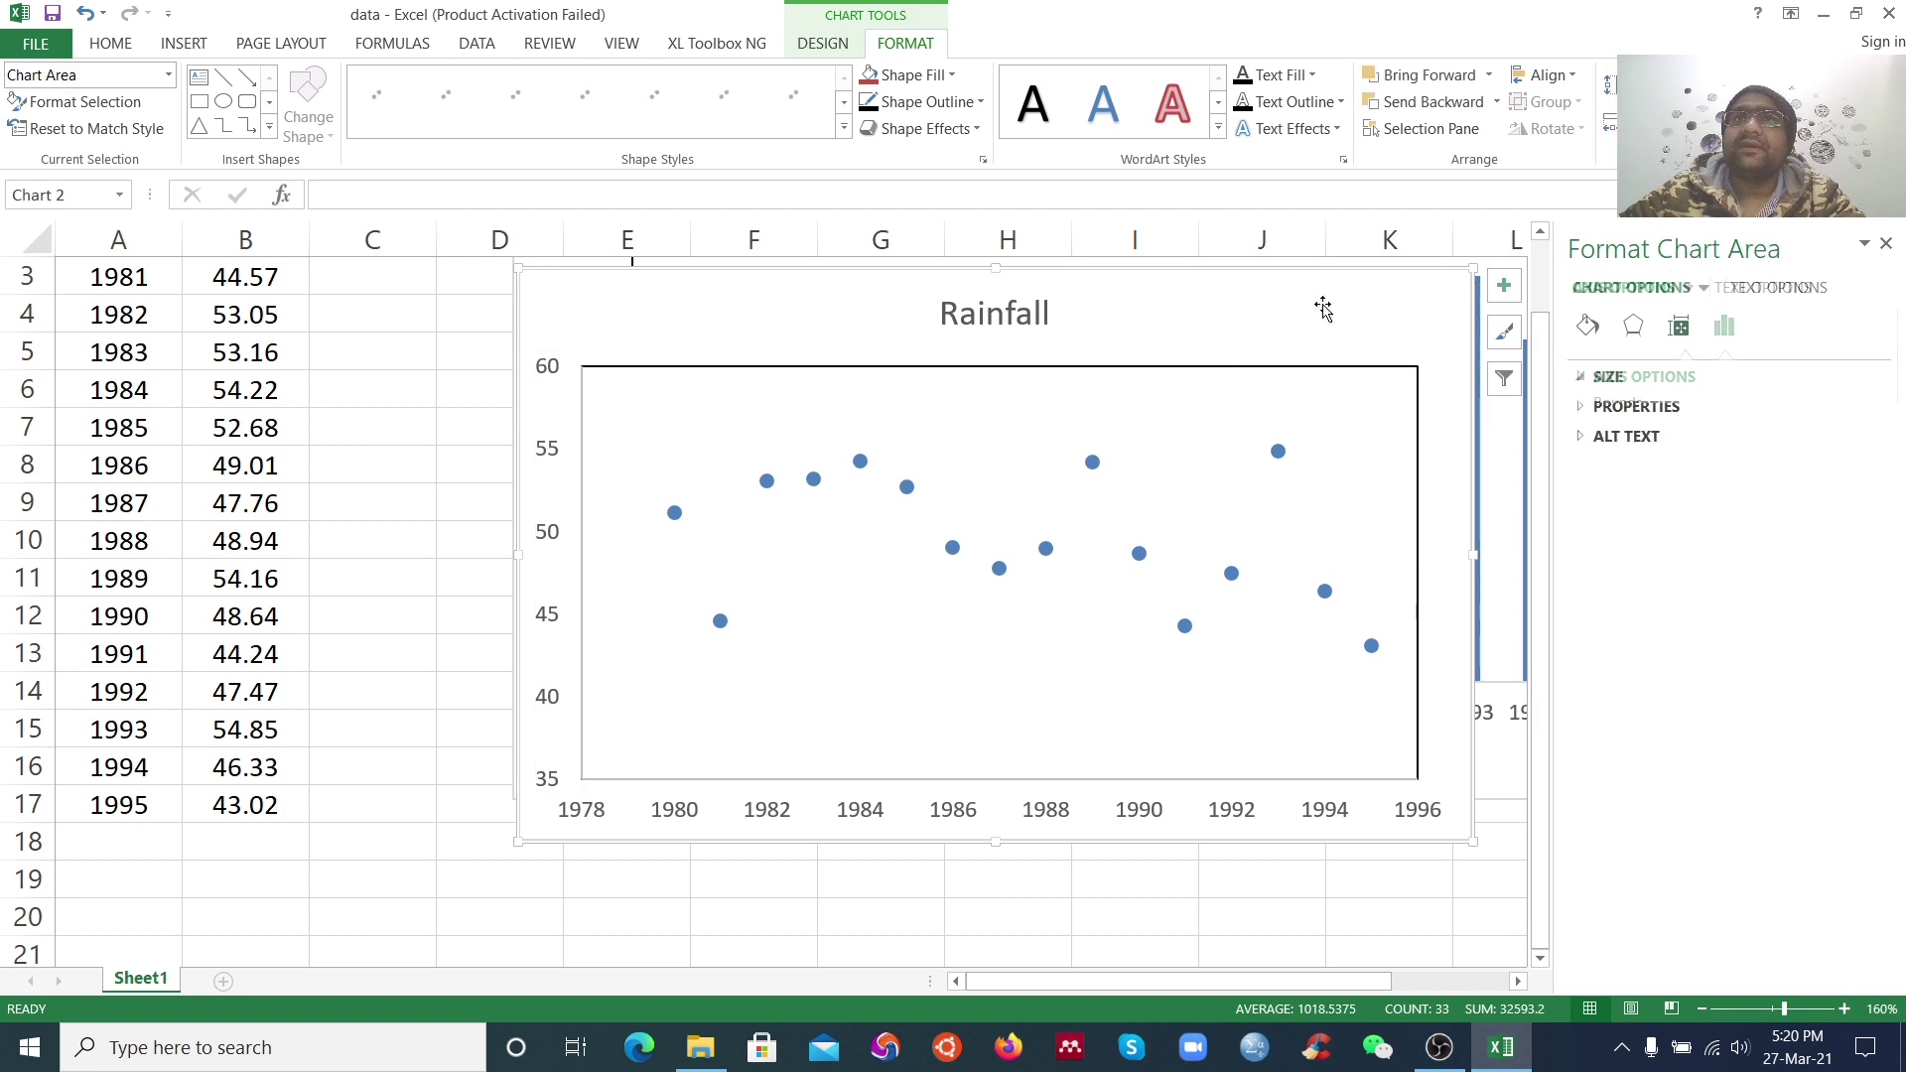
{"action": "left_click", "coordinate": [1866, 258]}
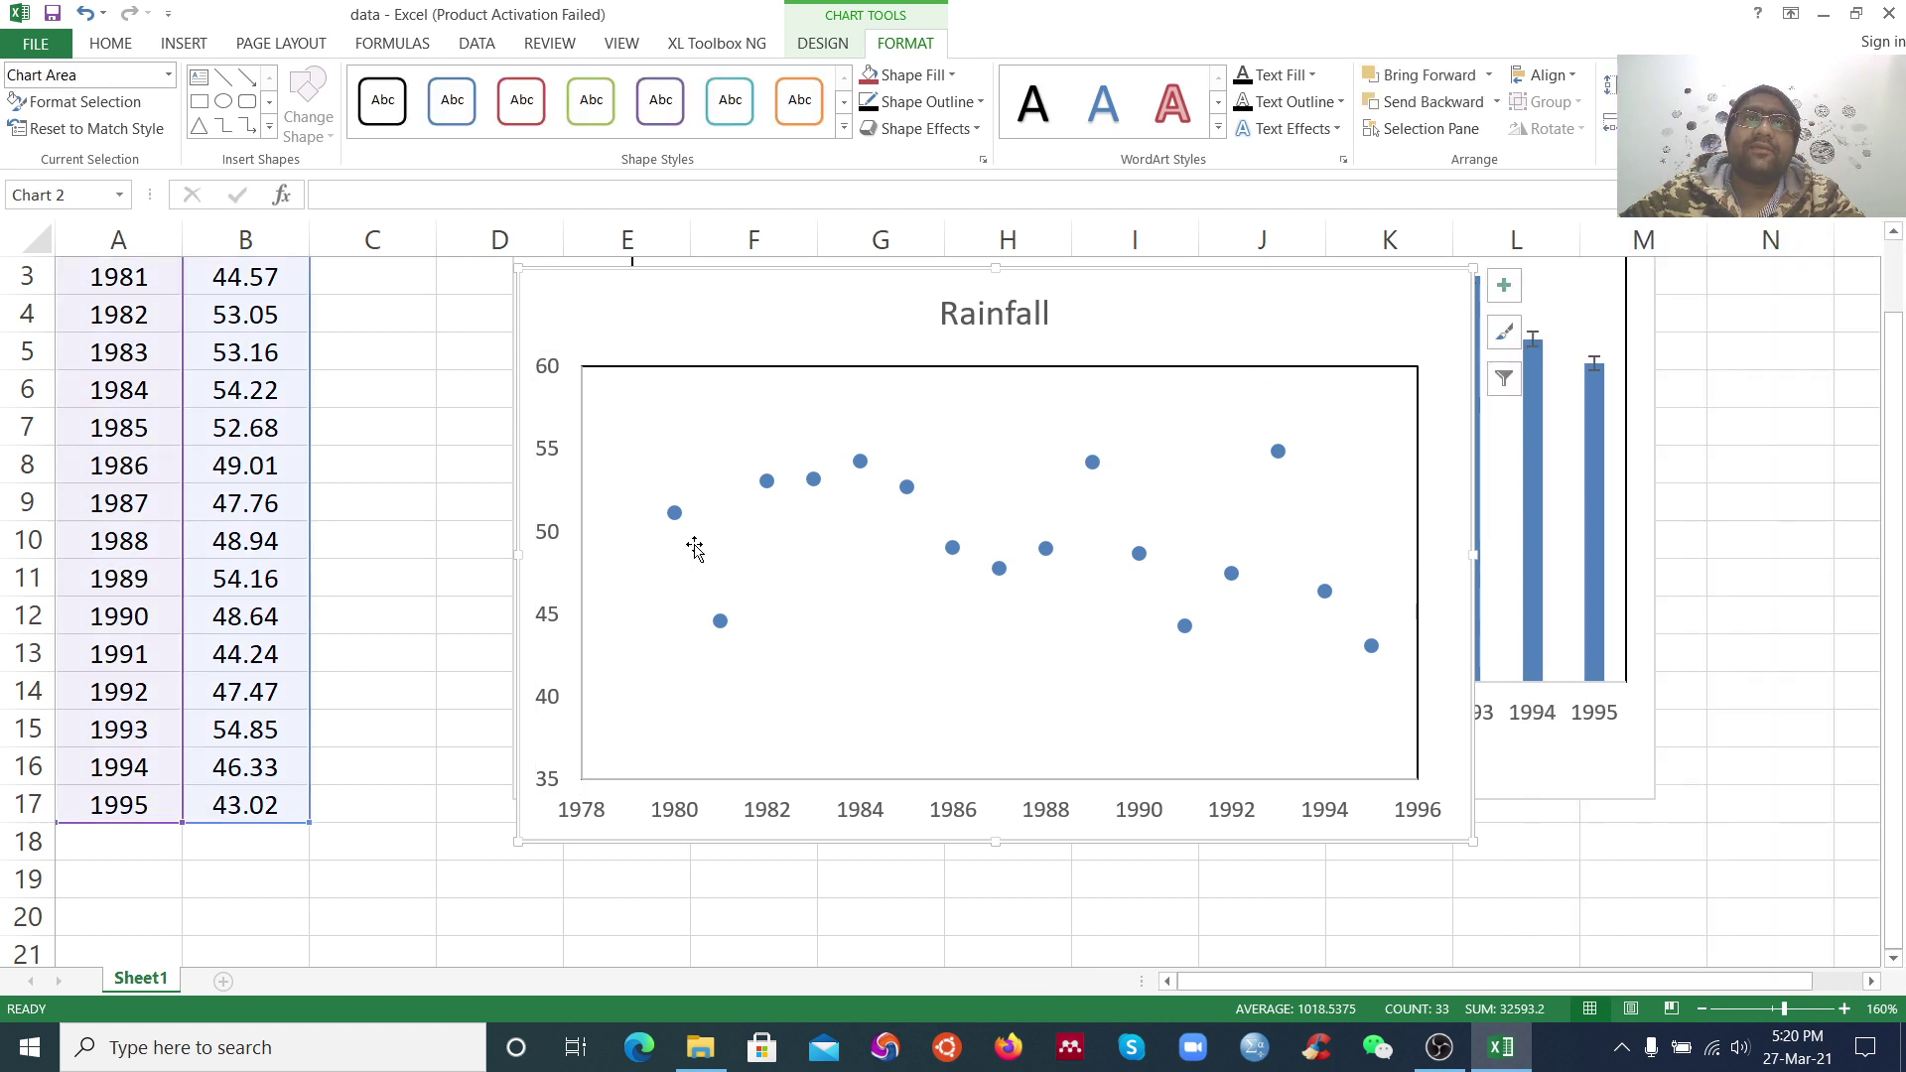
Delete the scatter chart's title "Rainfall" and select the plot area
{"action": "left_click", "coordinate": [965, 313]}
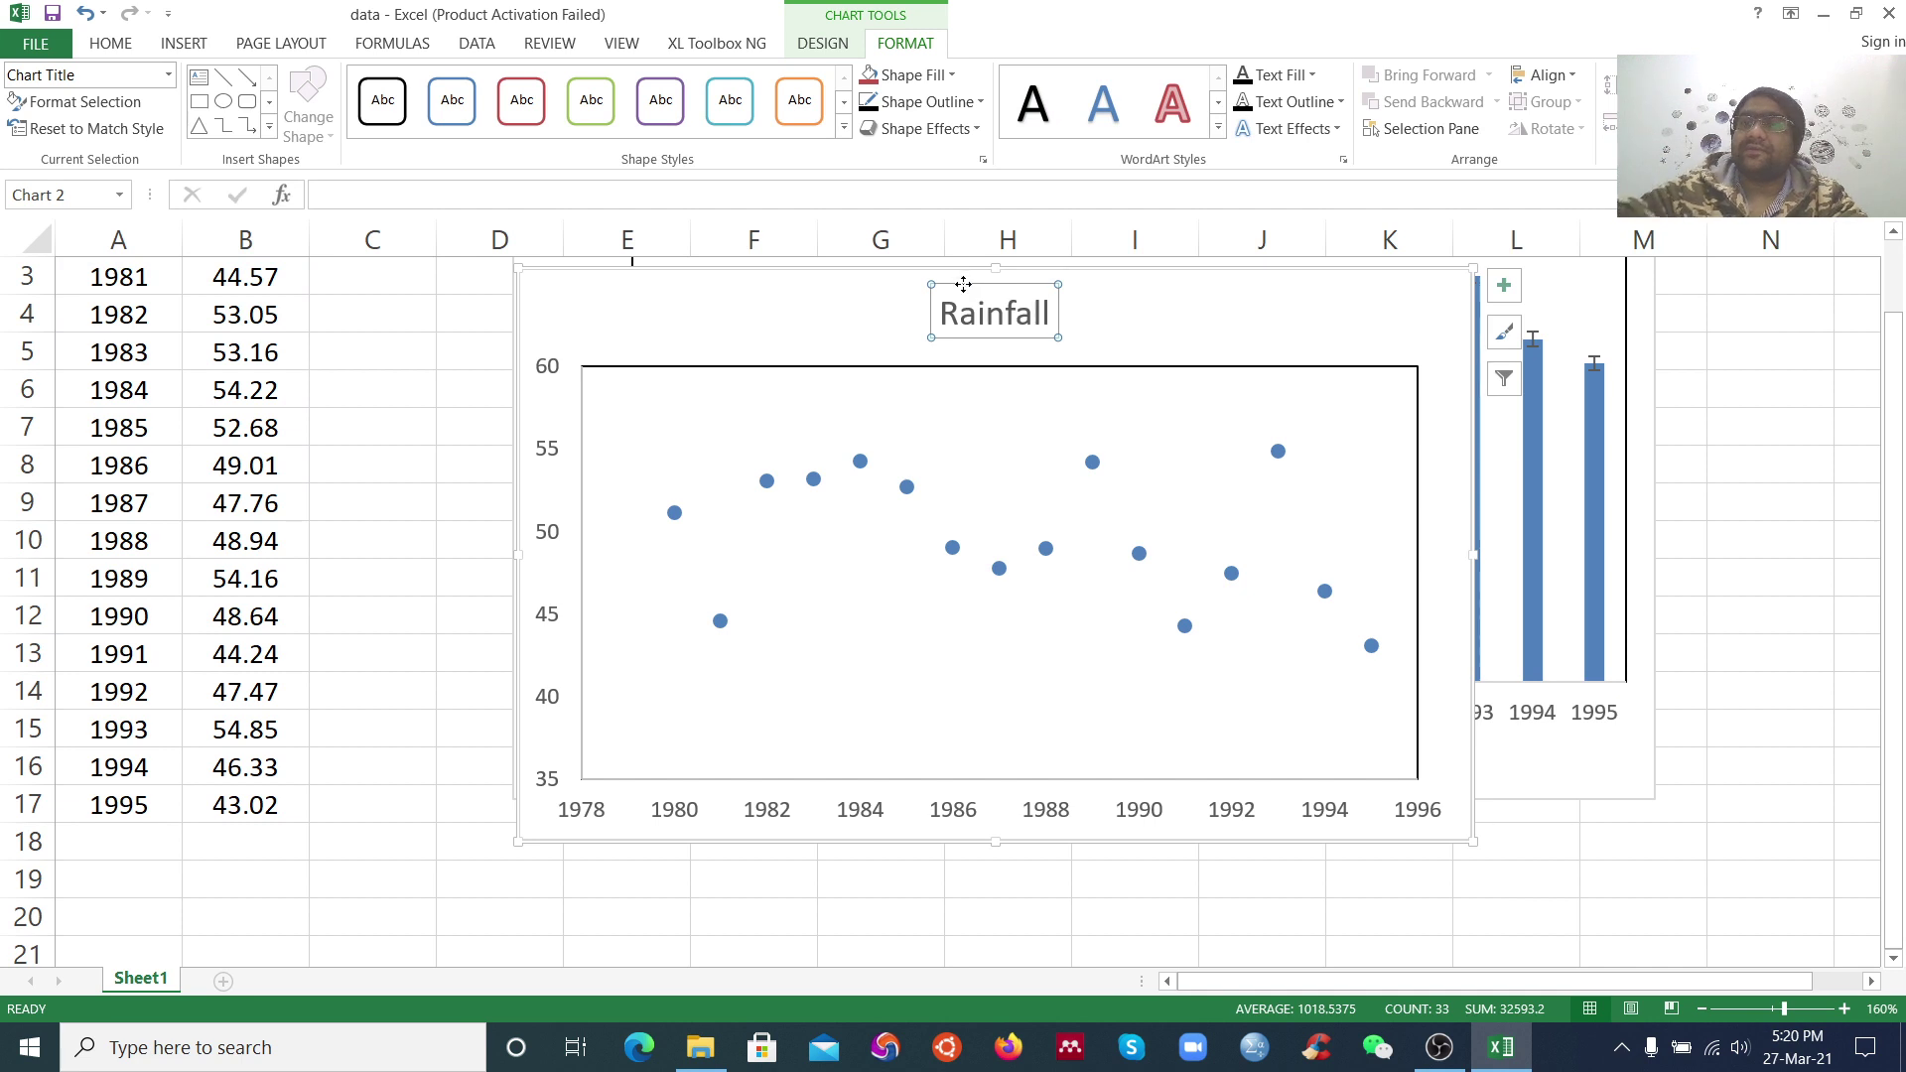
{"action": "key", "text": "Delete"}
{"action": "left_click", "coordinate": [882, 493]}
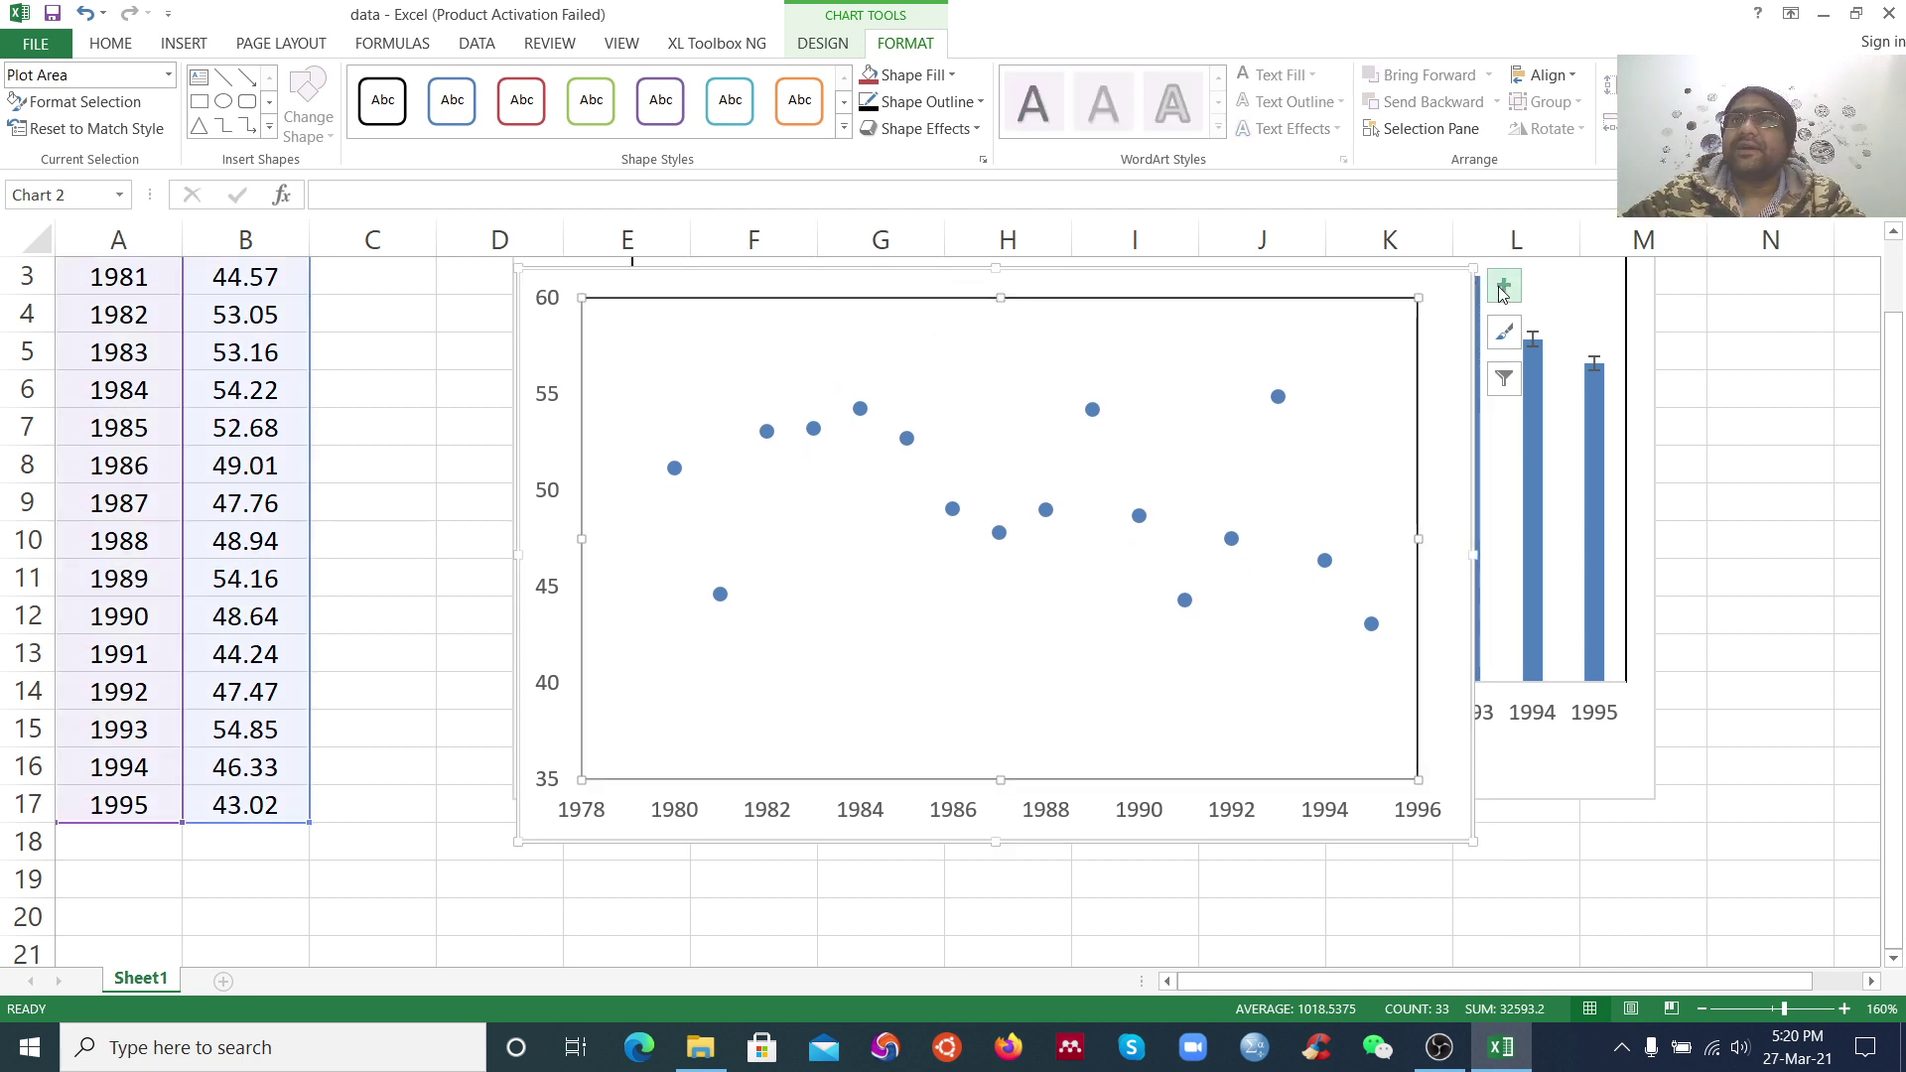
Add axis titles to the scatter chart and set the horizontal axis title to "Year"
{"action": "left_click", "coordinate": [1429, 320]}
{"action": "left_click", "coordinate": [1502, 288]}
{"action": "left_click", "coordinate": [1589, 341]}
{"action": "left_click", "coordinate": [1034, 799]}
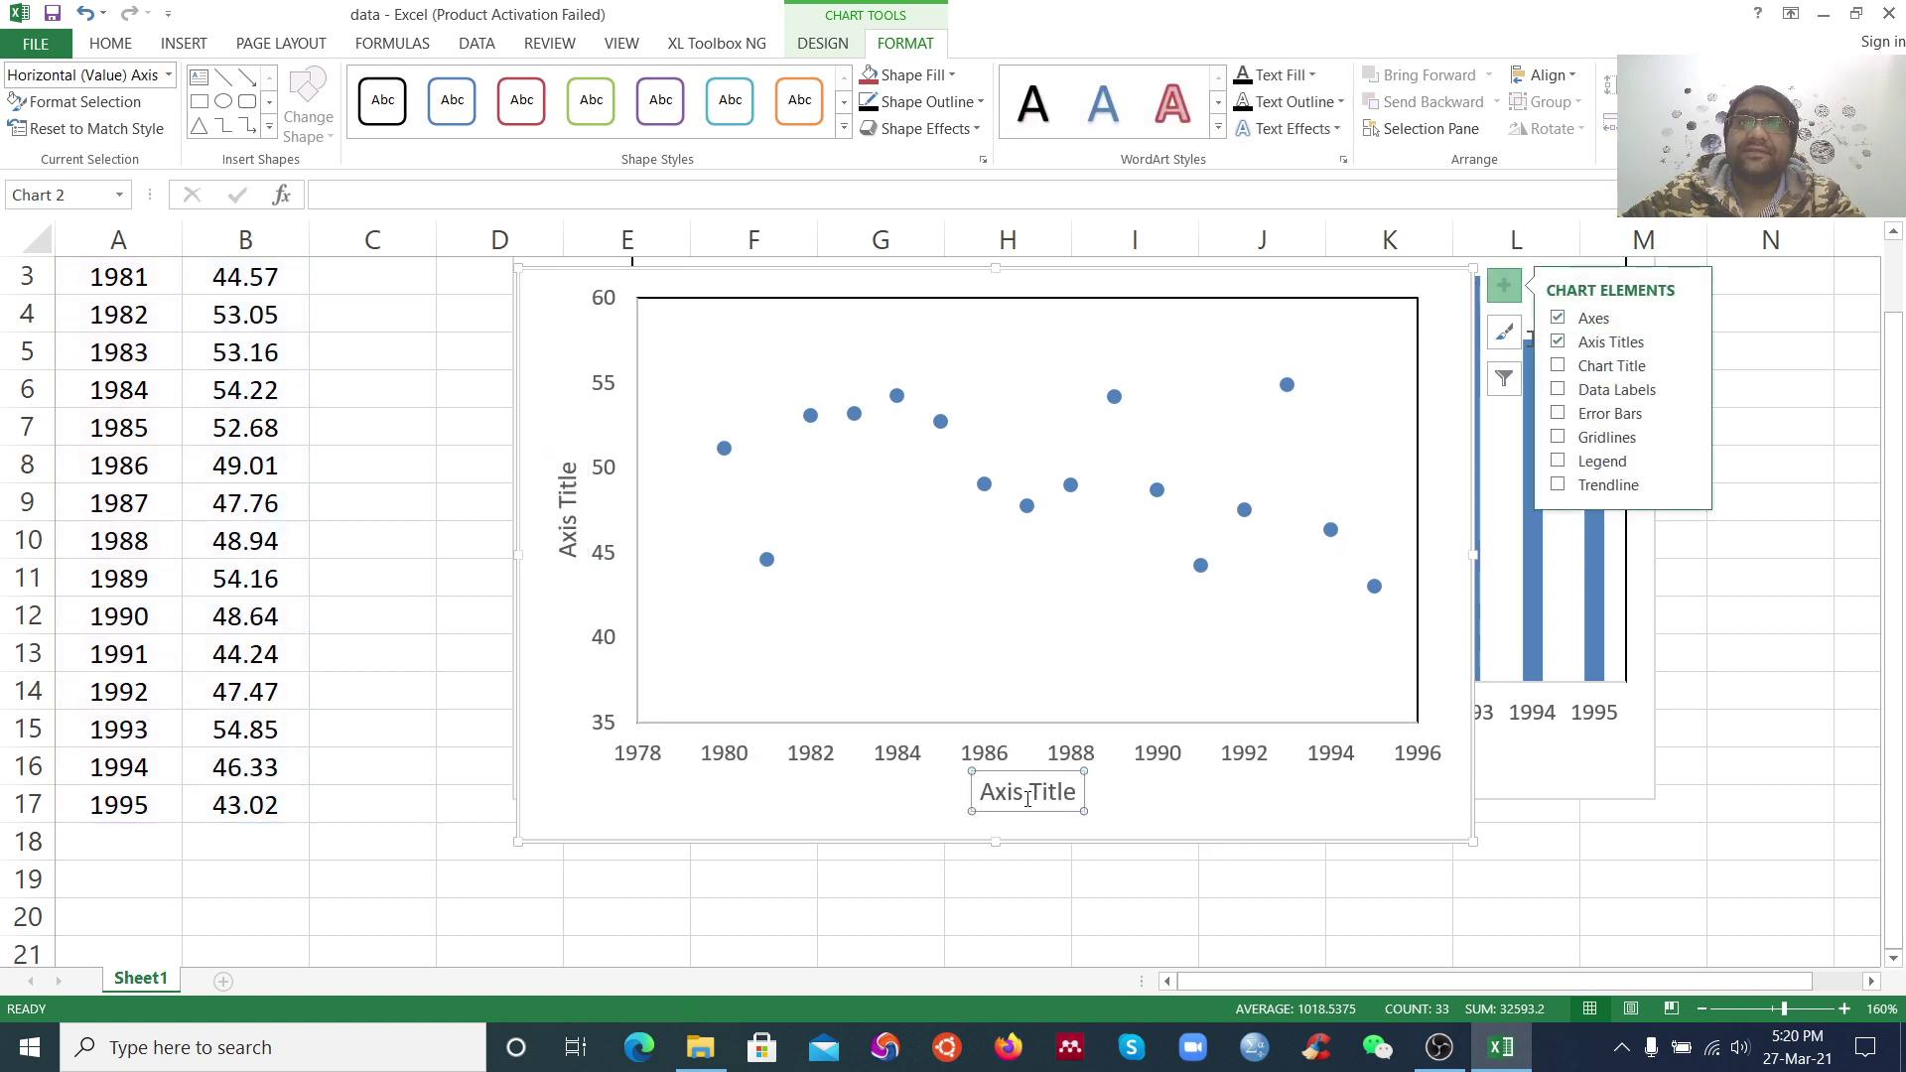
{"action": "left_click_drag", "start_coordinate": [977, 791], "coordinate": [1080, 797]}
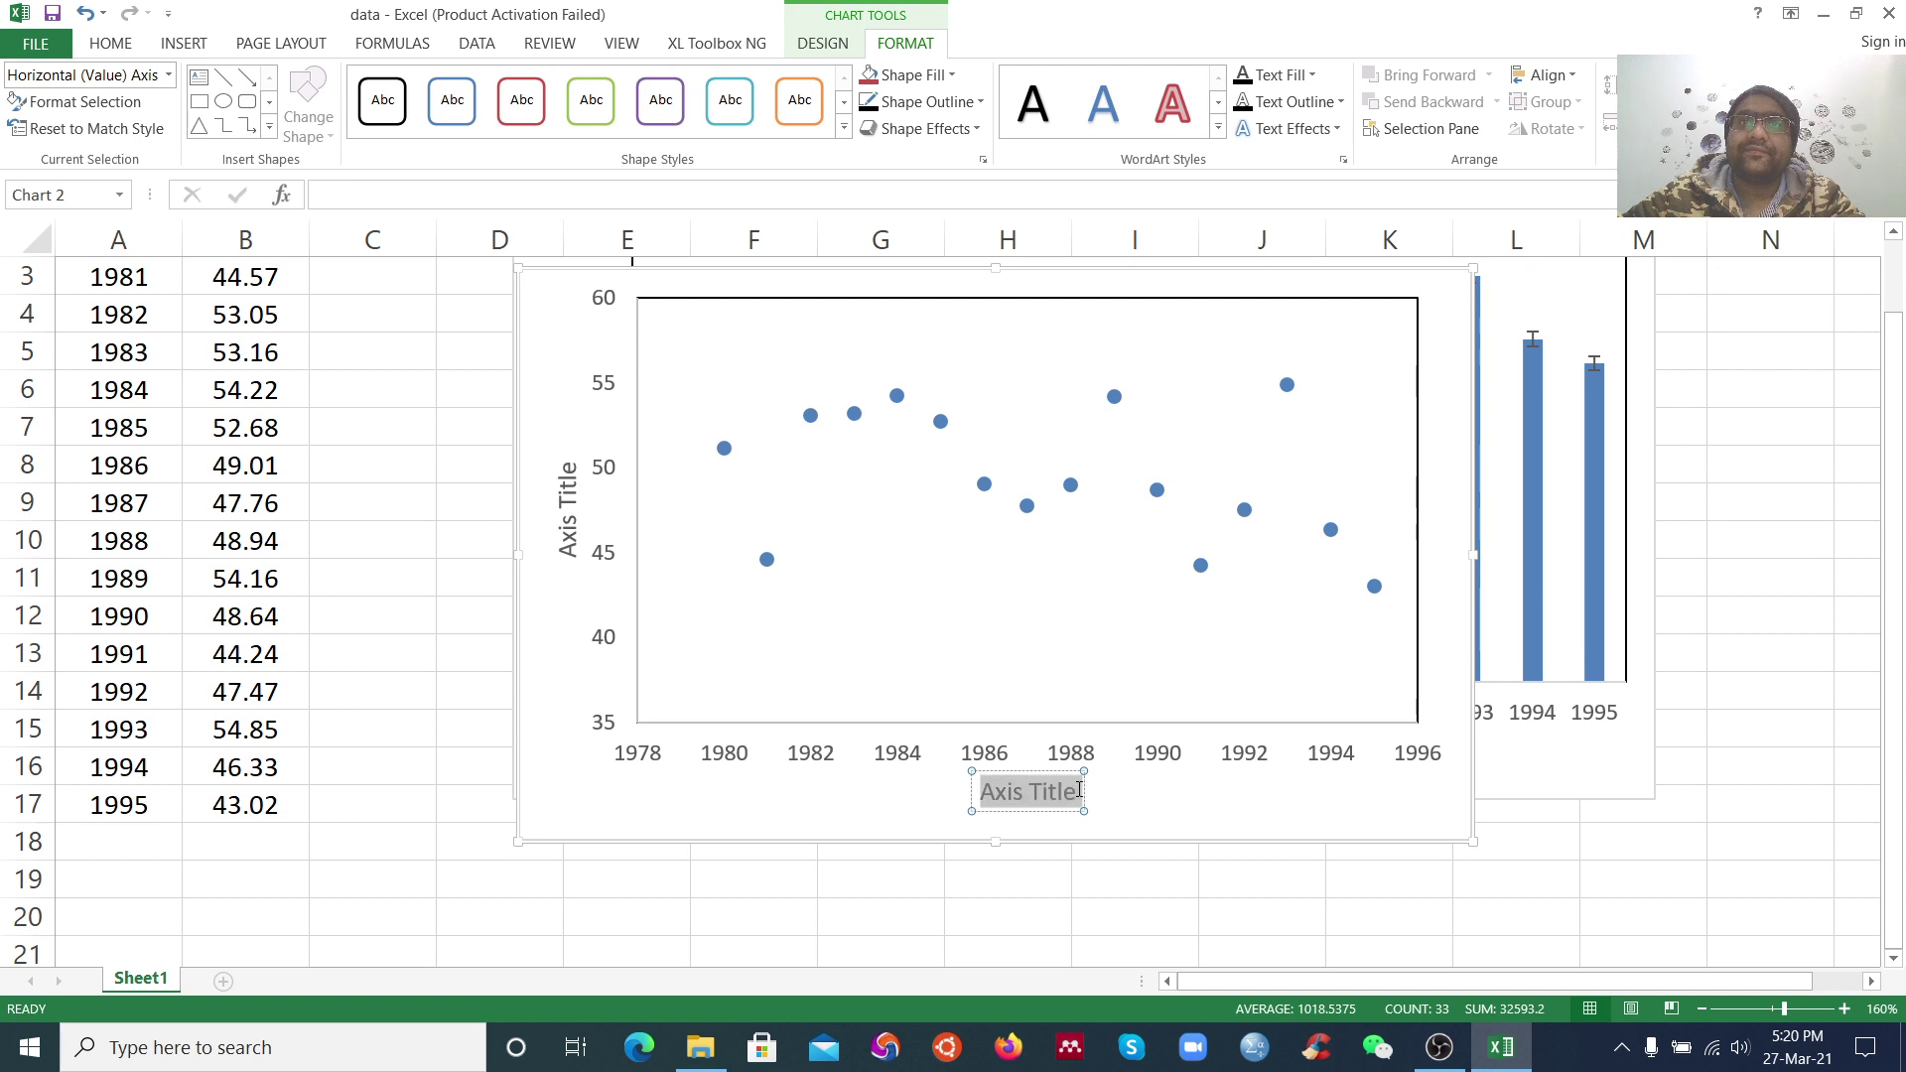
{"action": "type", "text": "Year"}
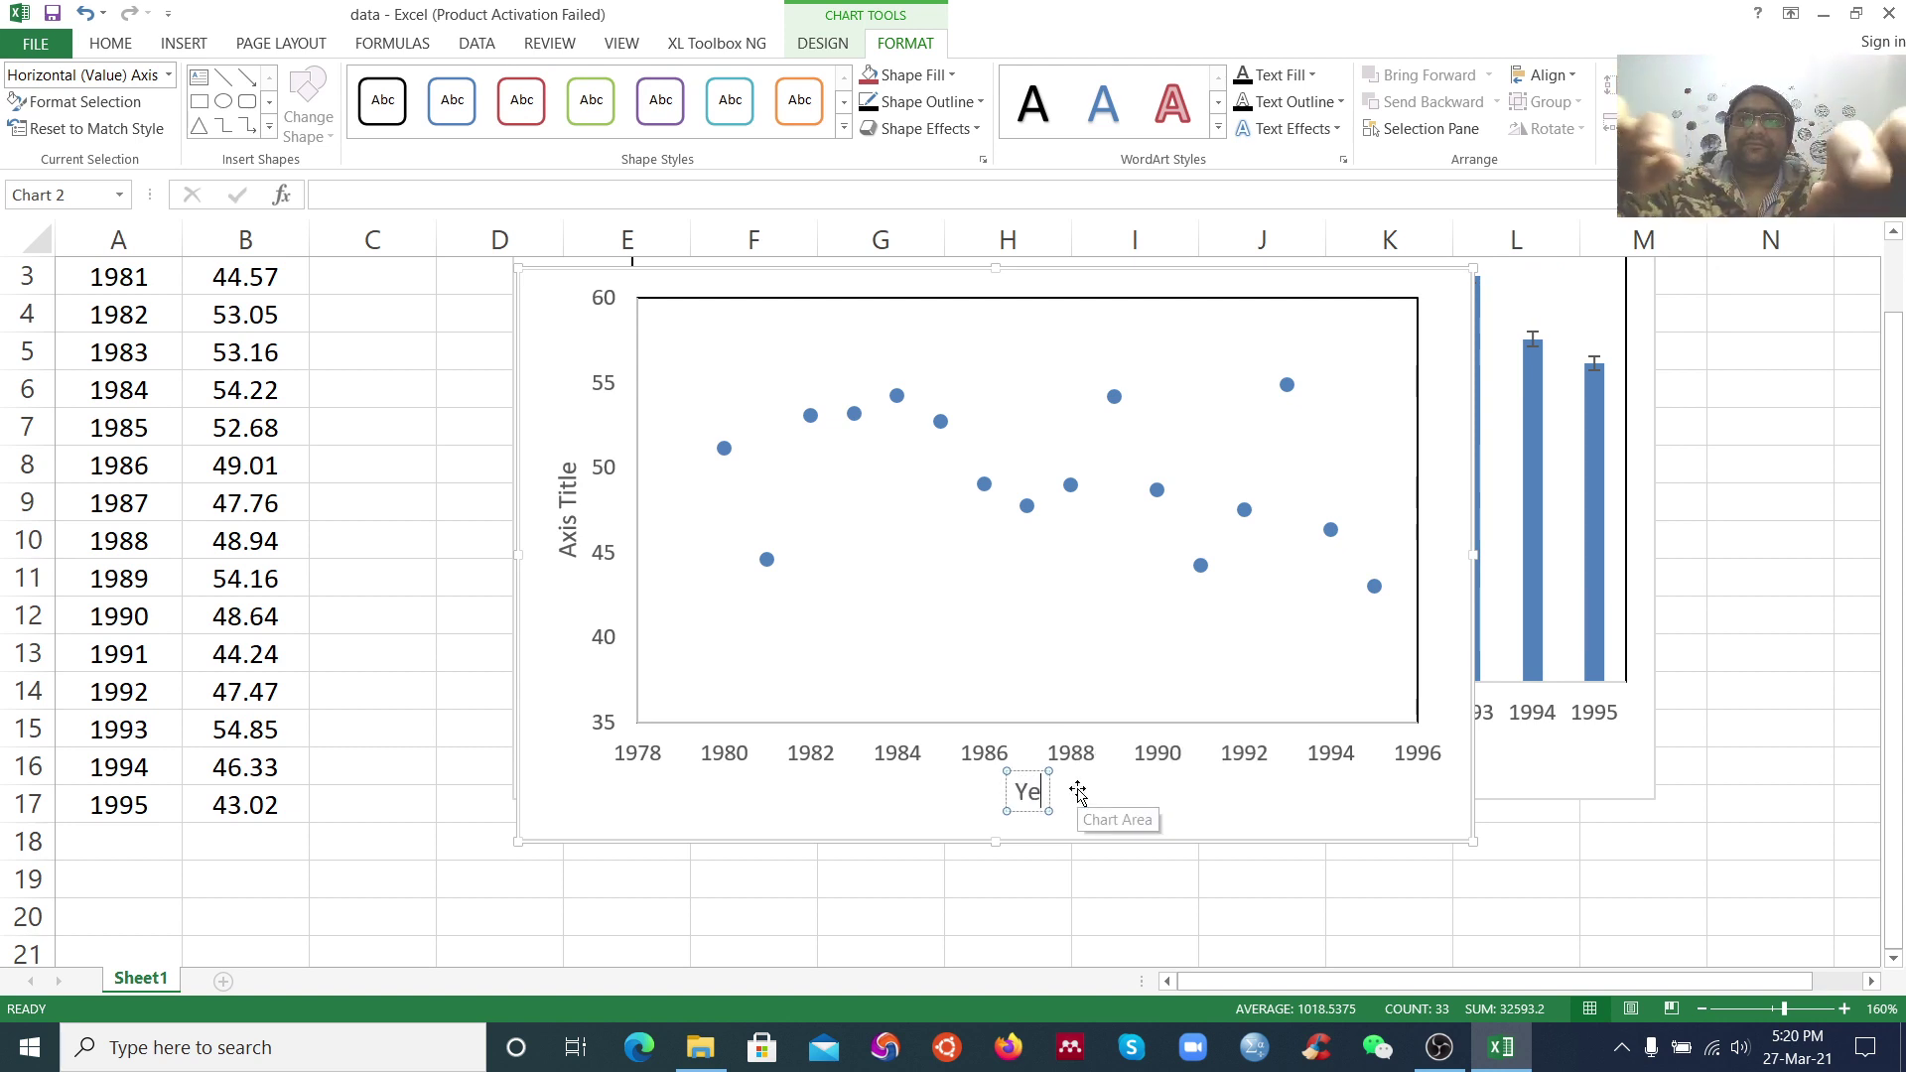
Set the scatter chart's vertical axis title to "Rainfall (mm)"
{"action": "left_click", "coordinate": [565, 501]}
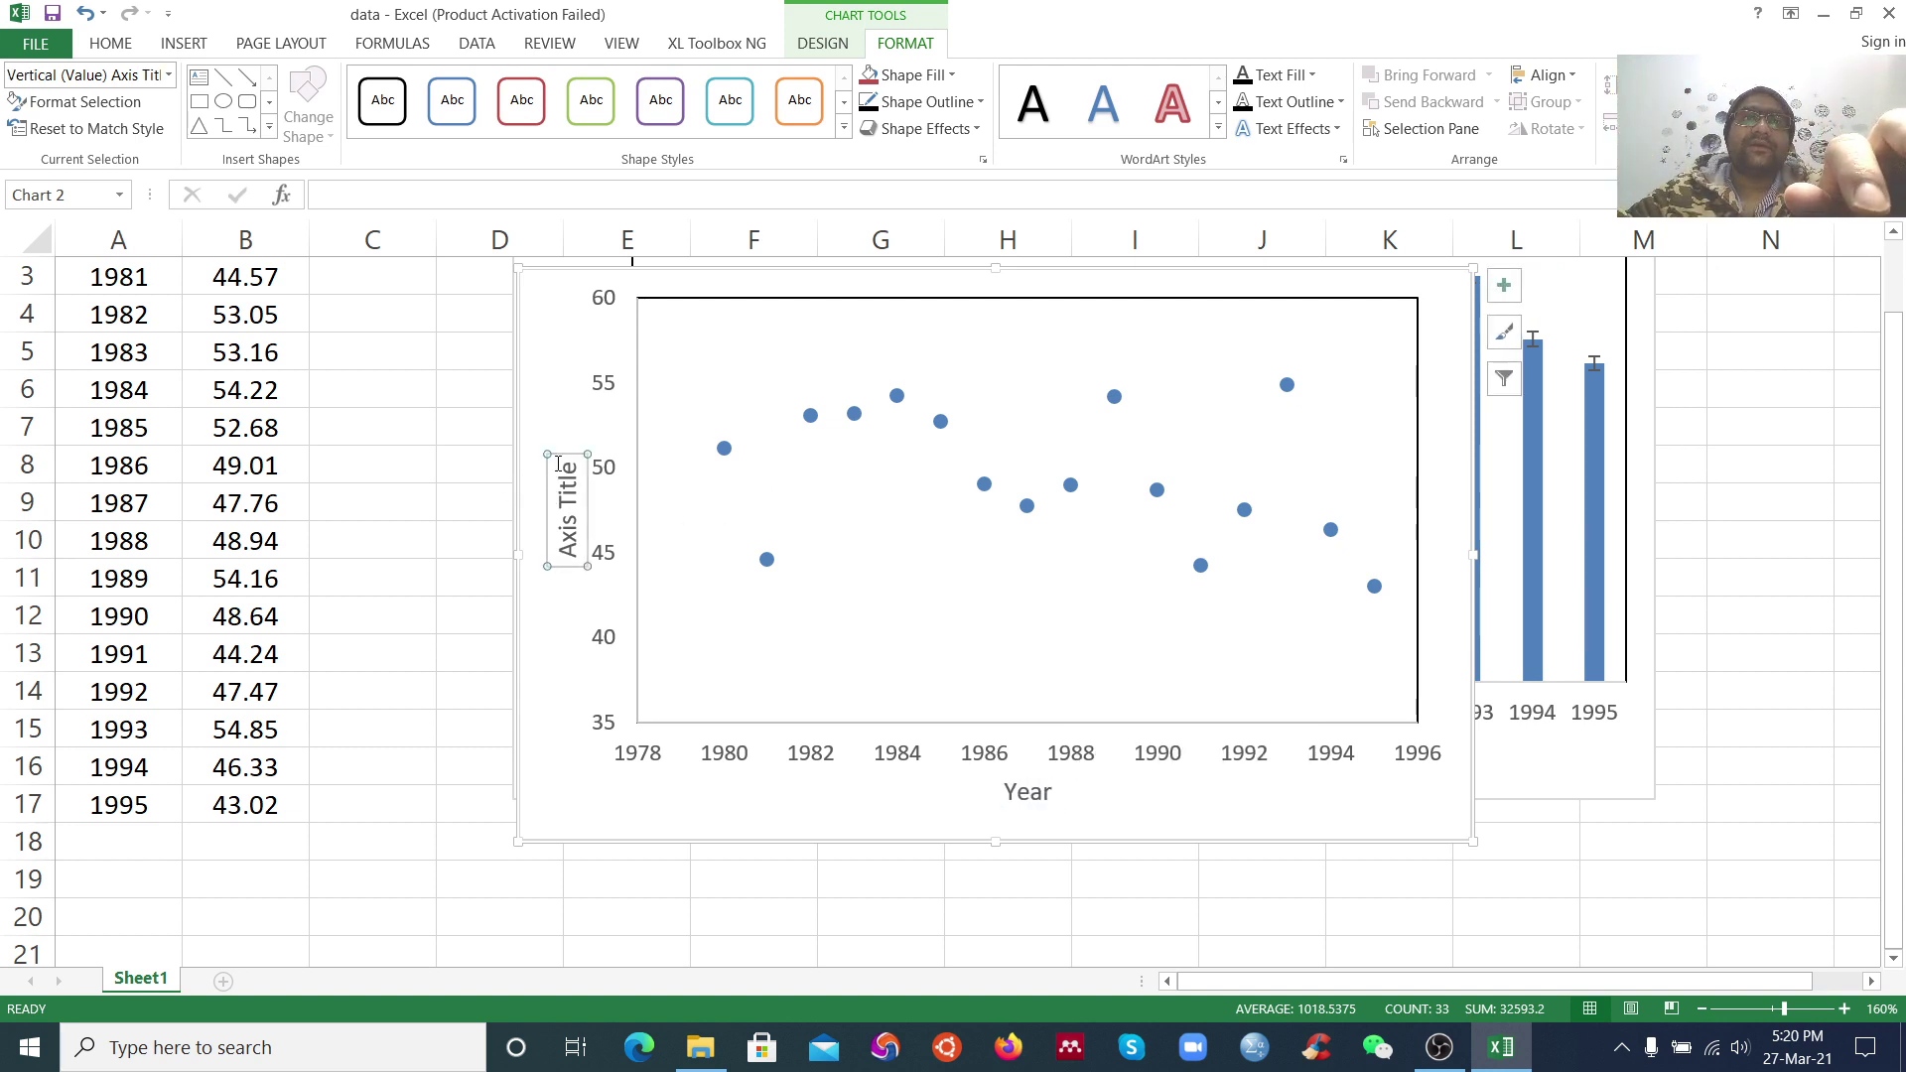
{"action": "left_click_drag", "start_coordinate": [568, 461], "coordinate": [568, 561]}
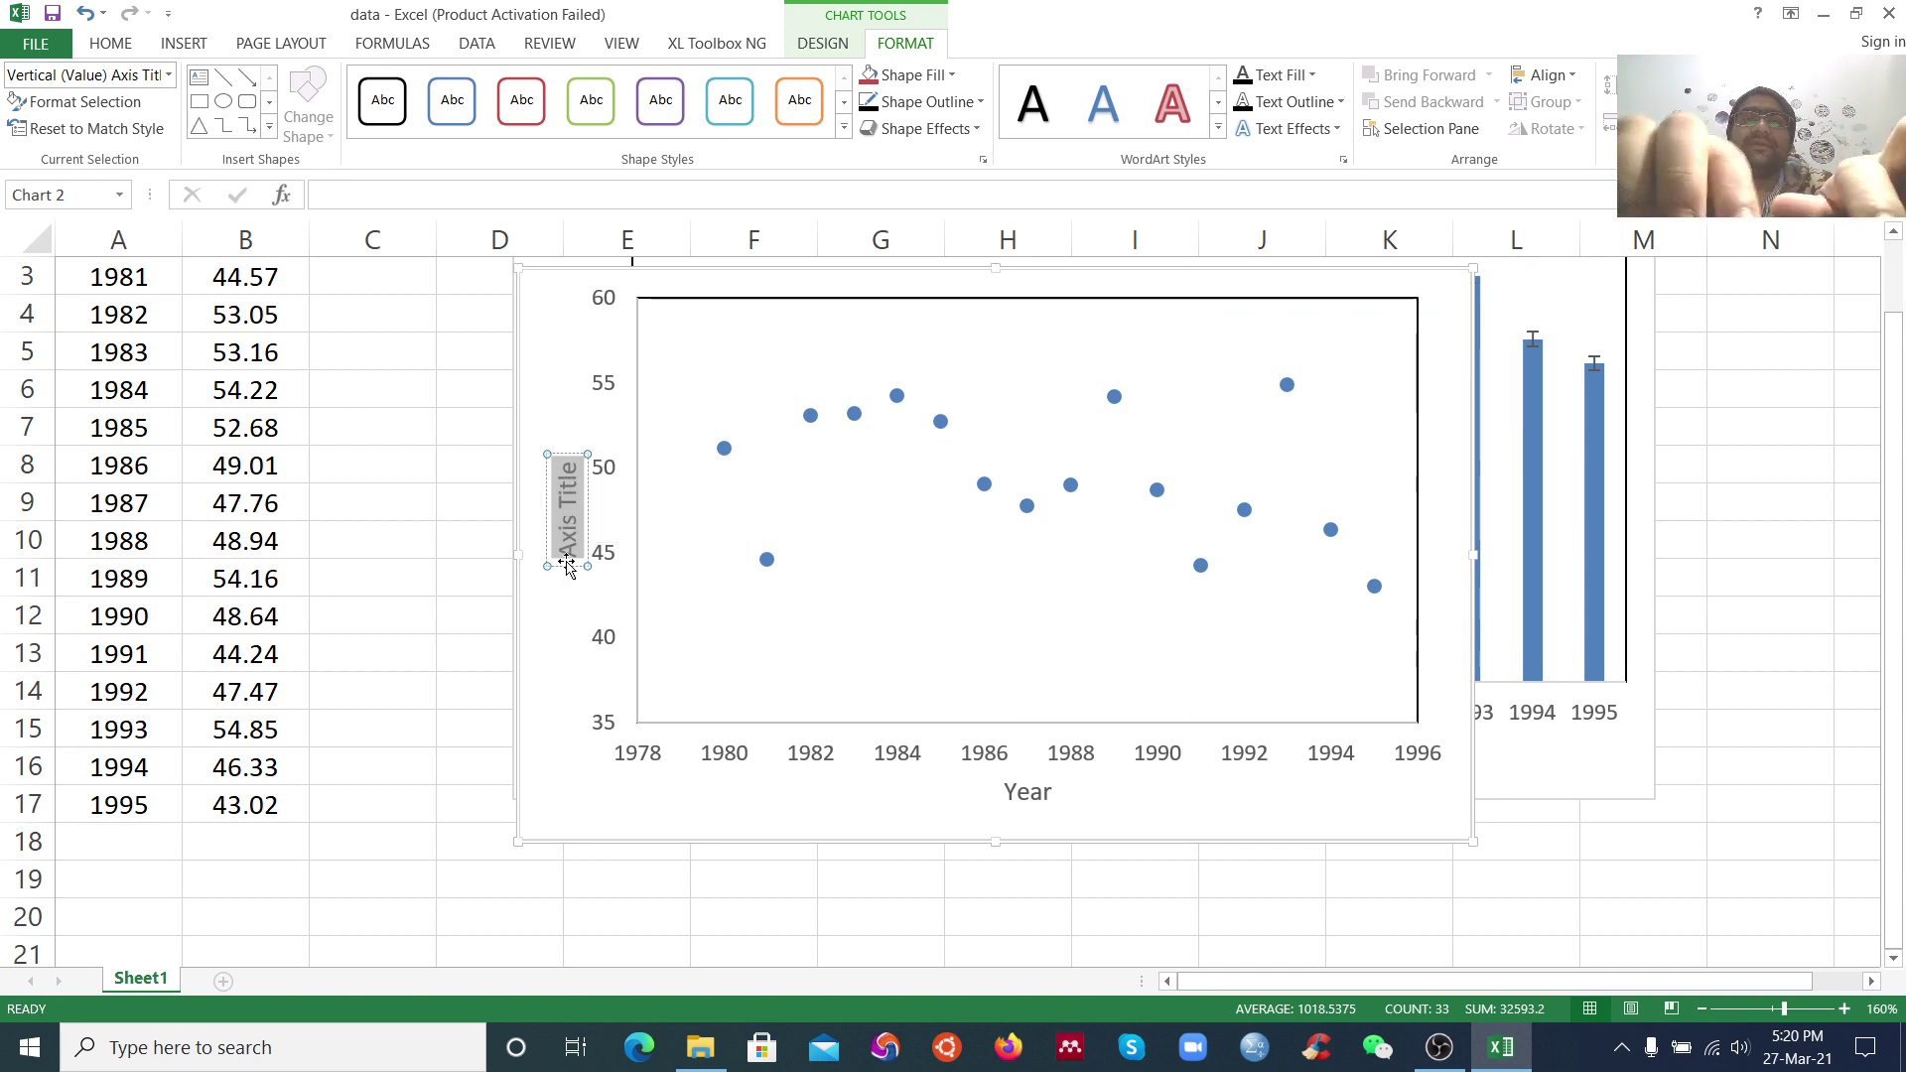
{"action": "type", "text": "Rainfall"}
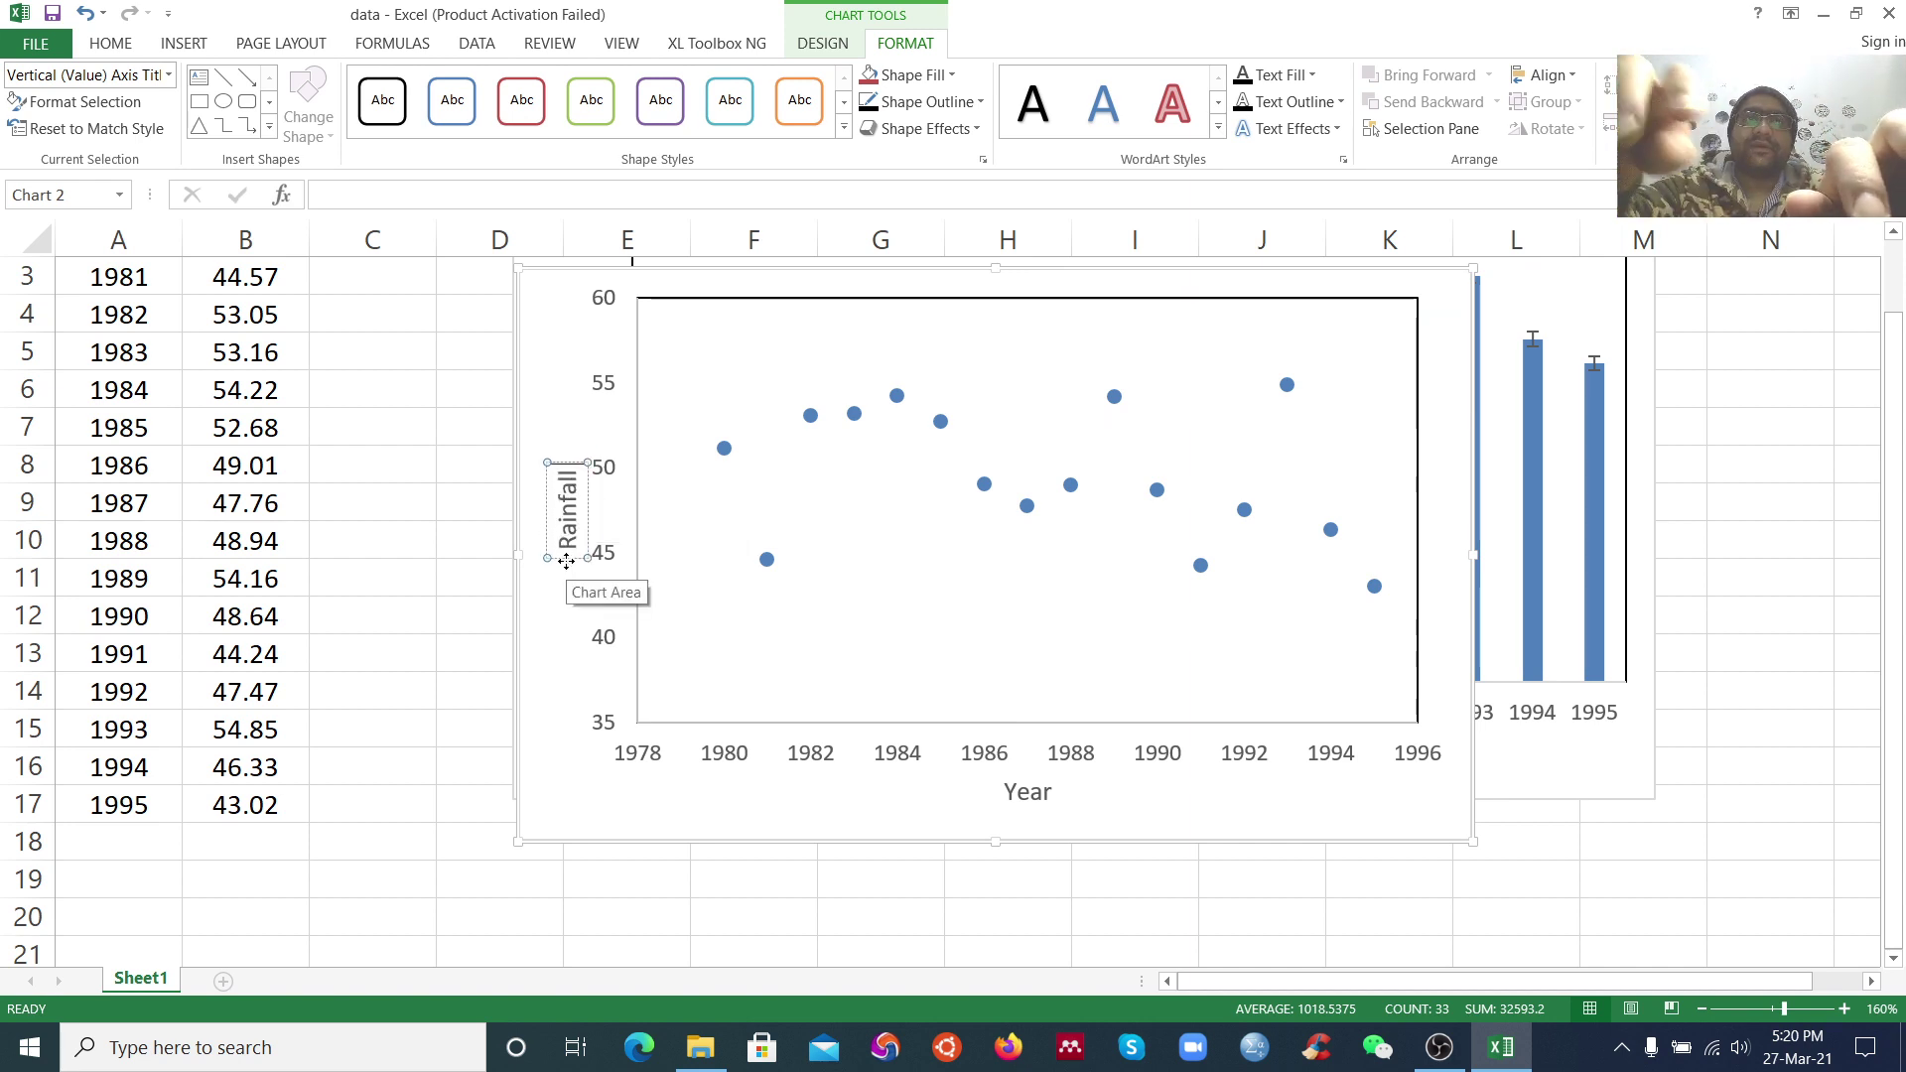
{"action": "type", "text": " ("}
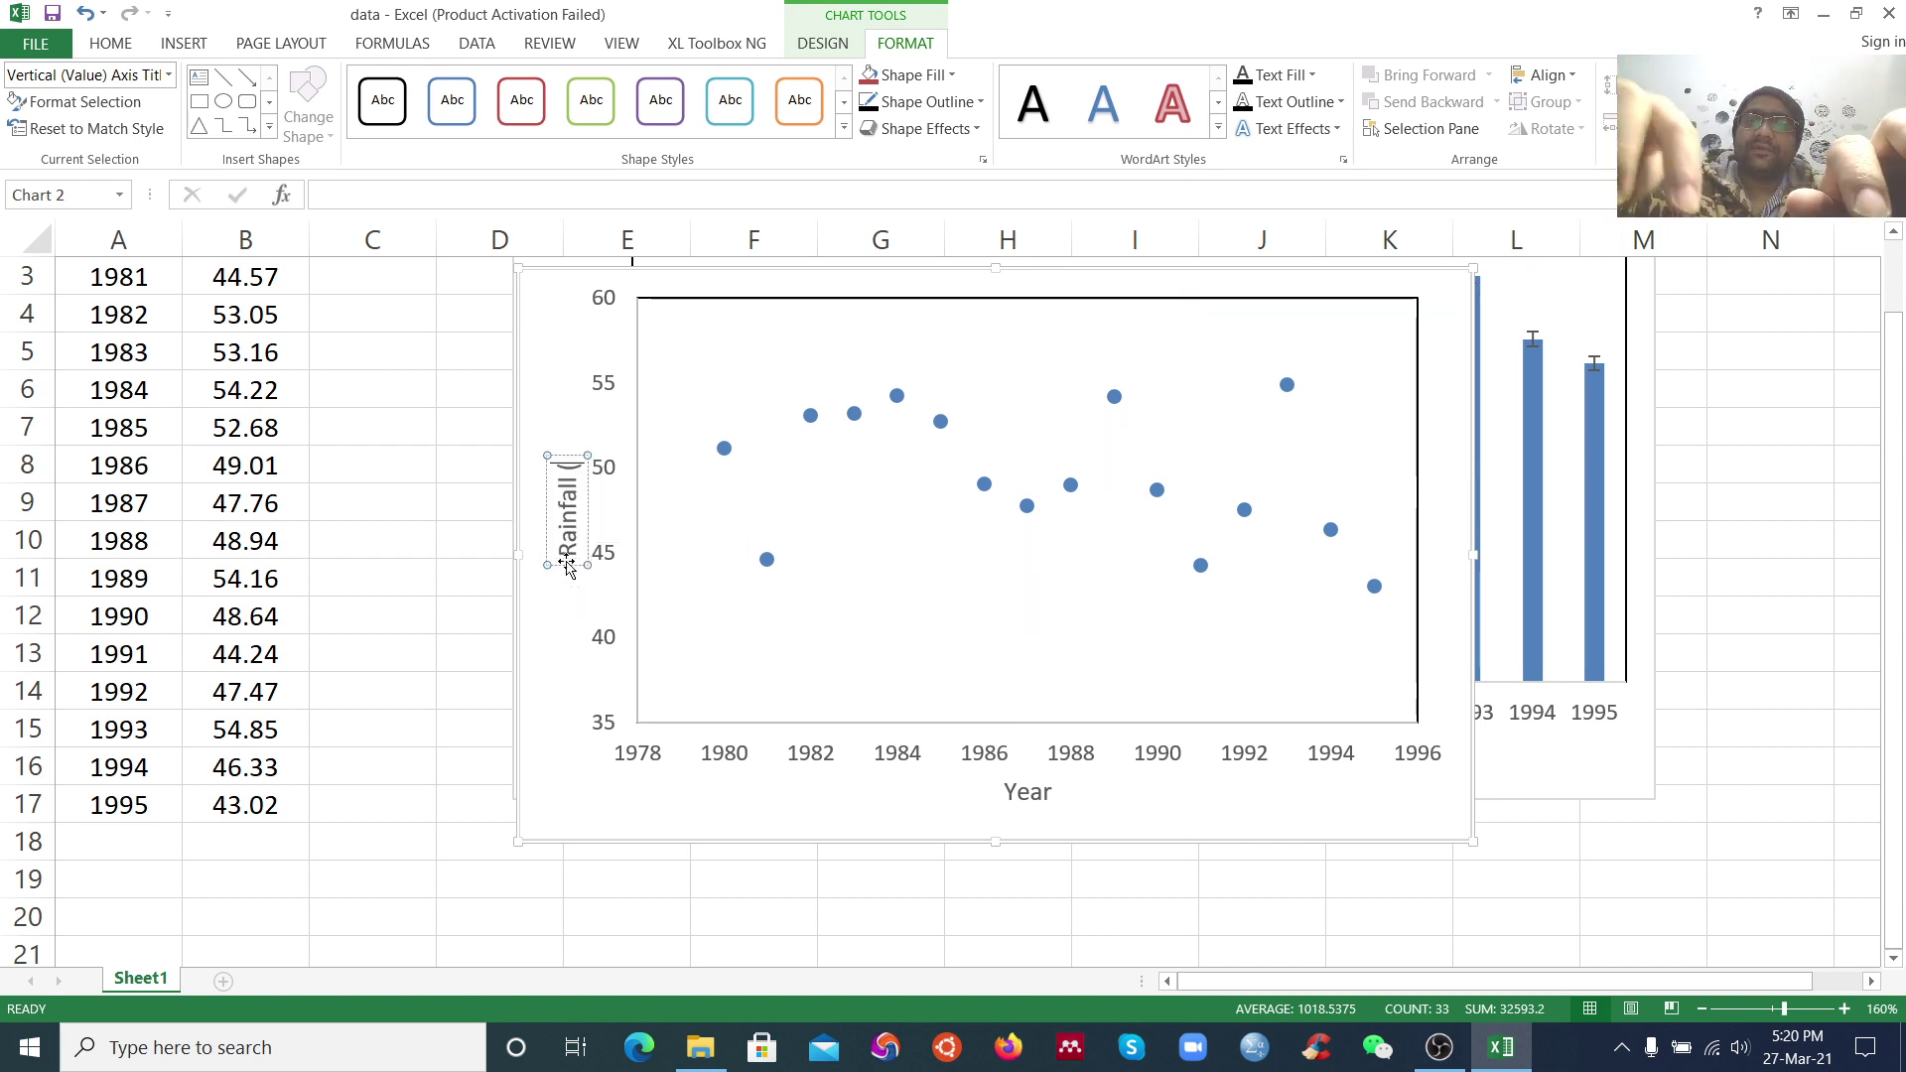
{"action": "type", "text": "mm)"}
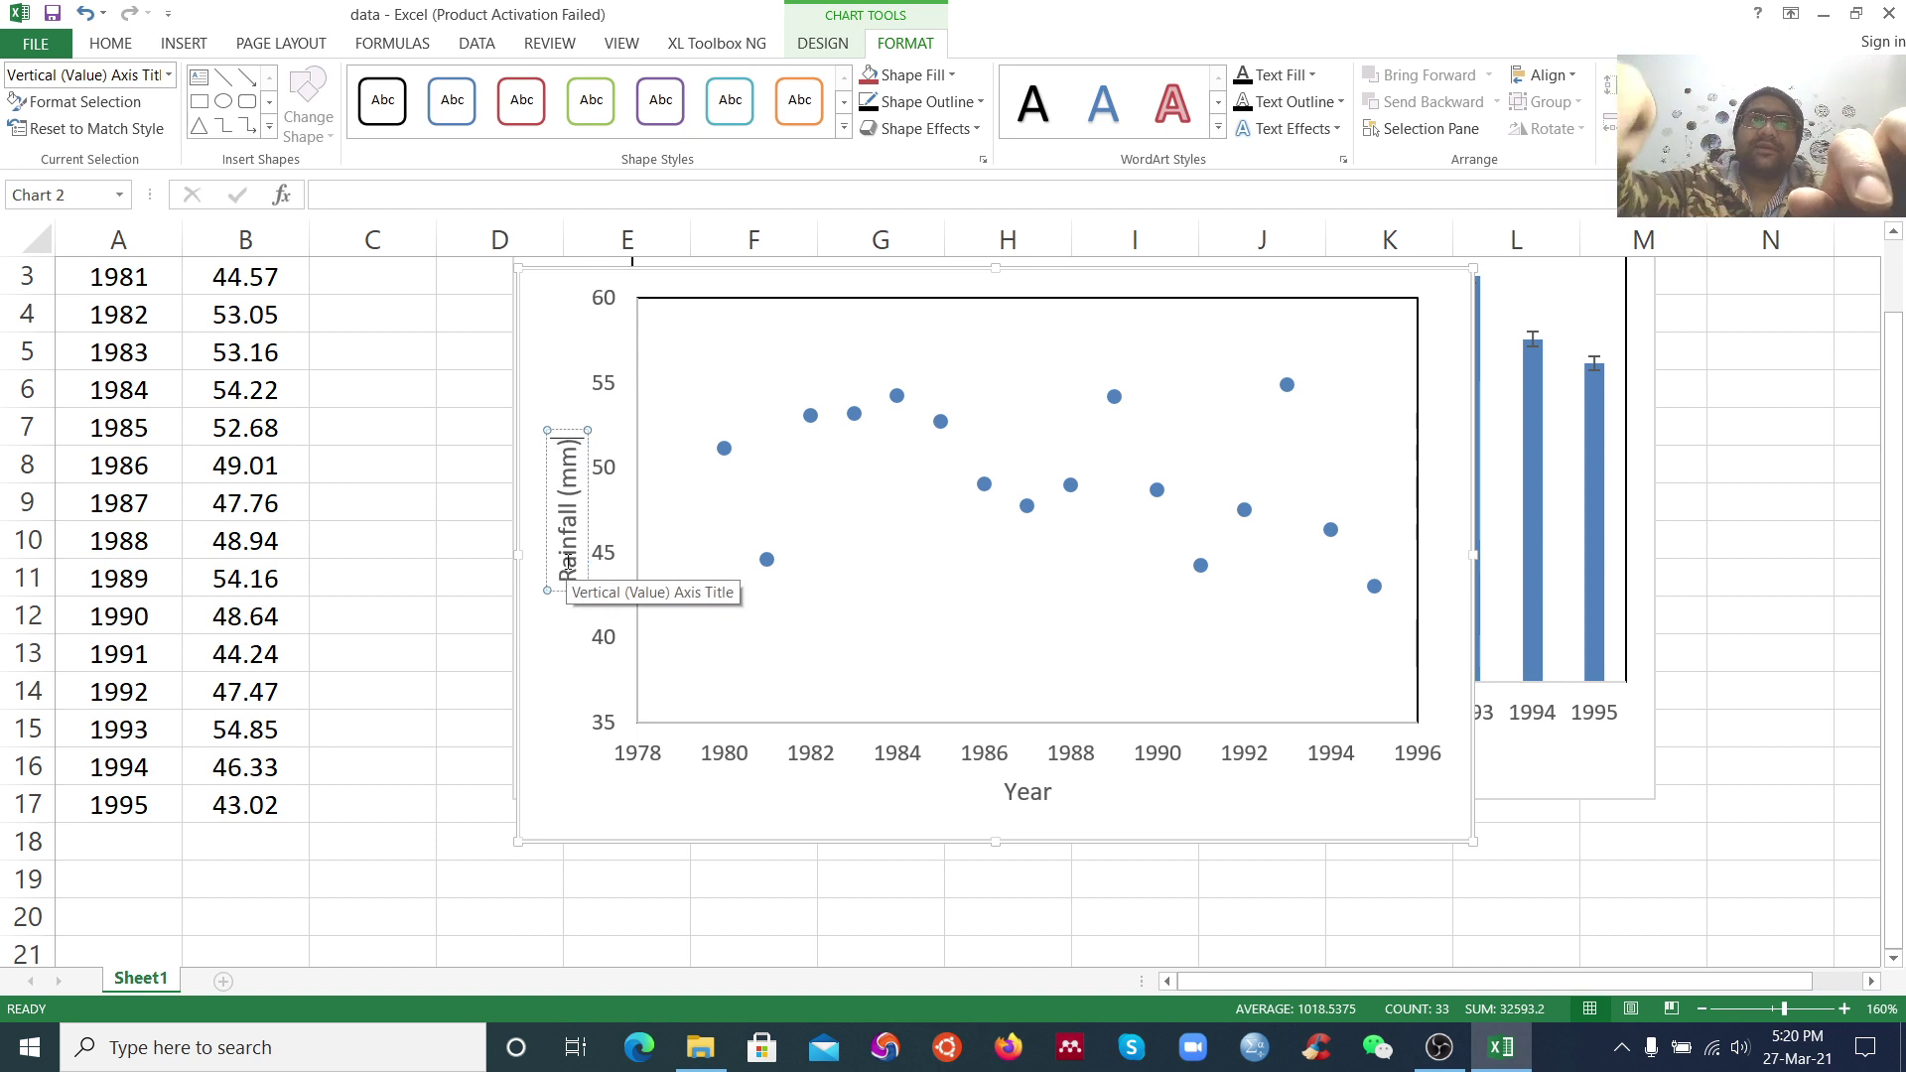
{"action": "left_click", "coordinate": [568, 310]}
{"action": "left_click", "coordinate": [1076, 362]}
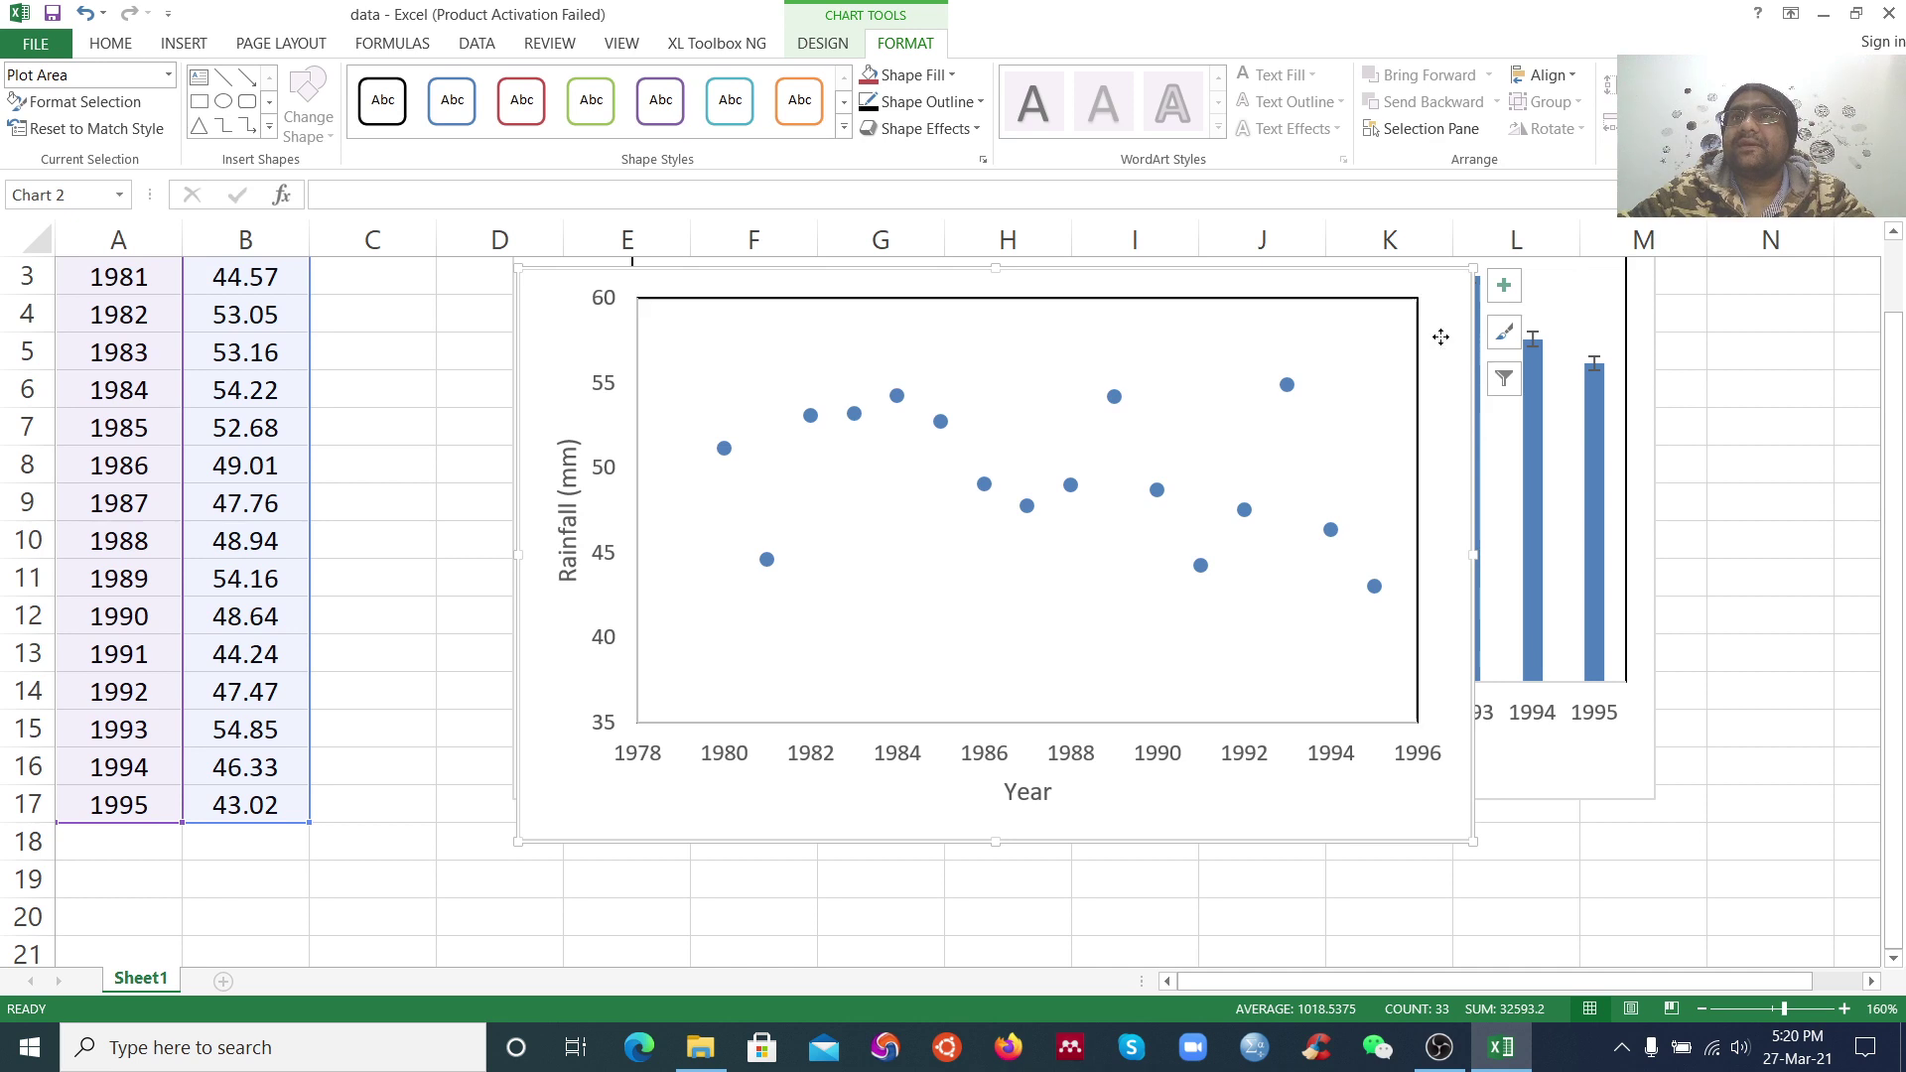
Add a linear trendline to the scatter chart's rainfall series, displaying its equation and R-squared value on the chart
{"action": "left_click", "coordinate": [1504, 286]}
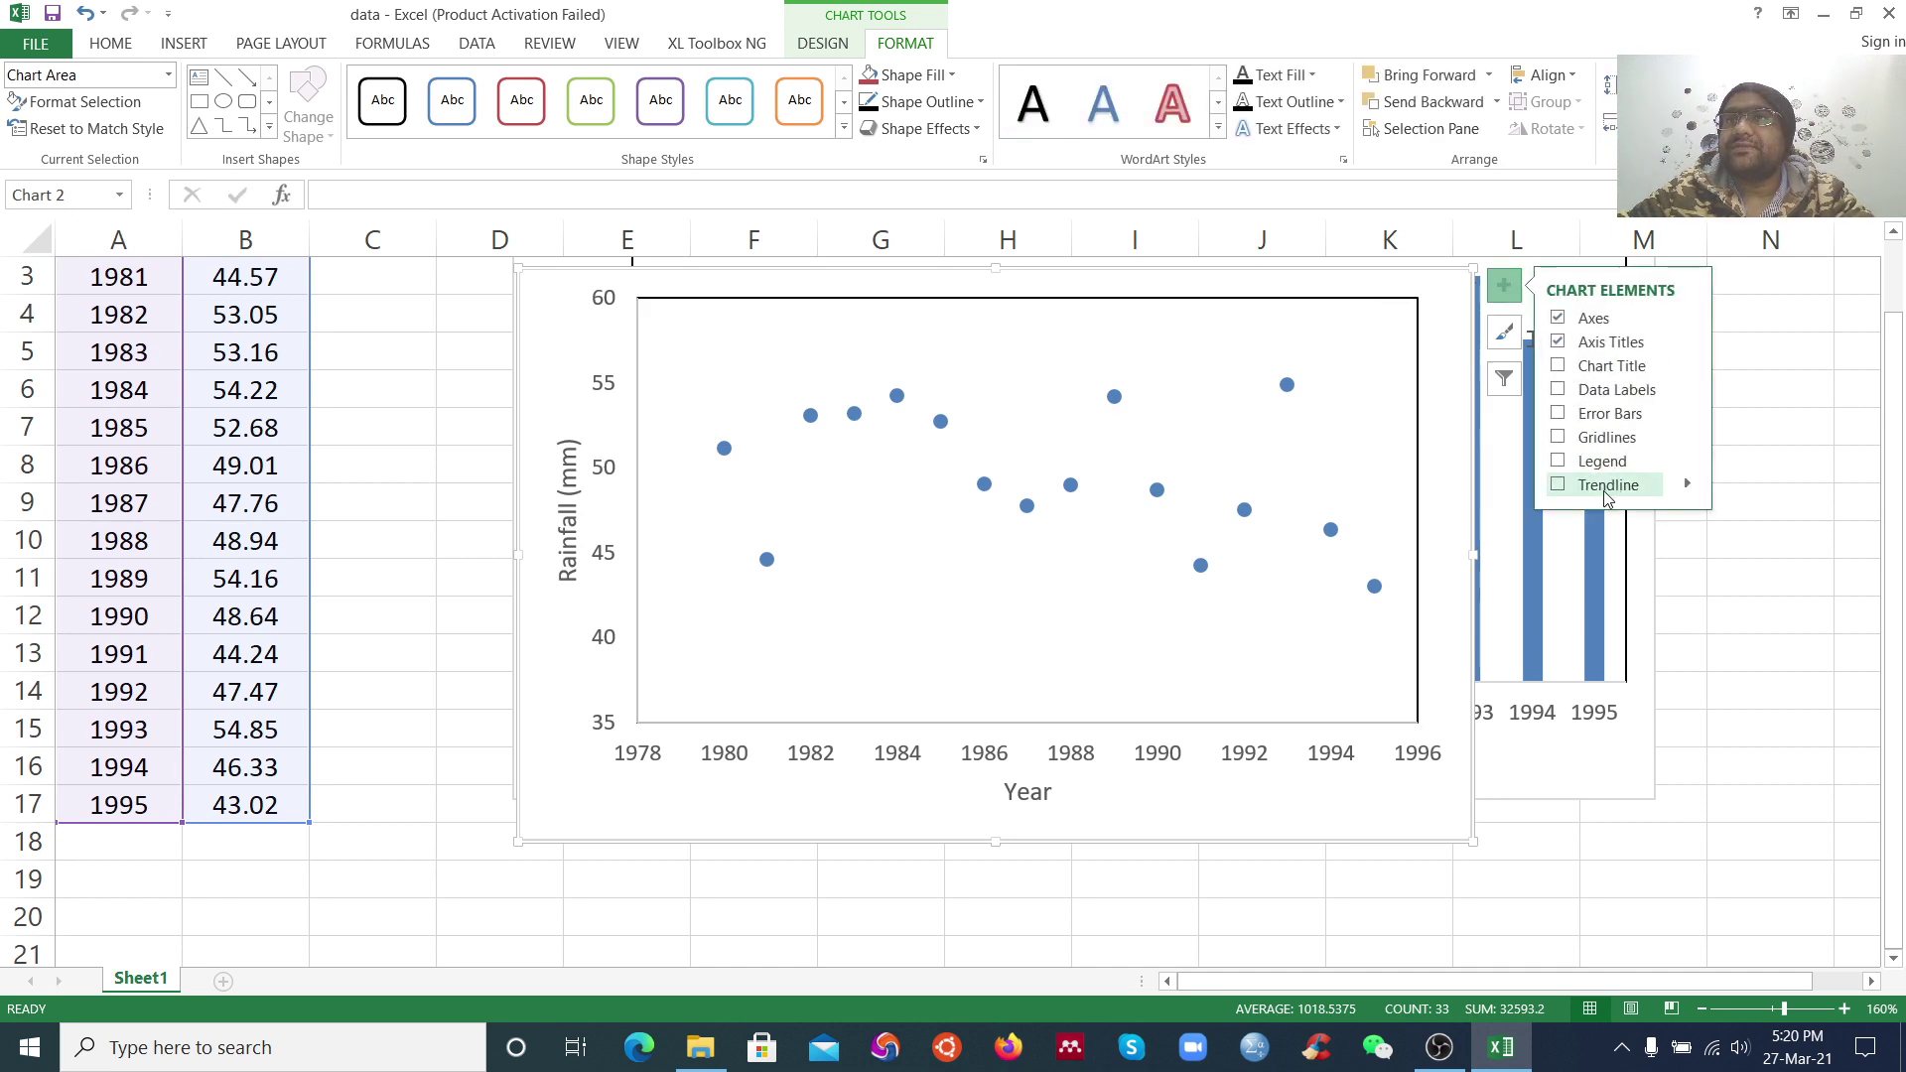
{"action": "left_click", "coordinate": [1688, 486]}
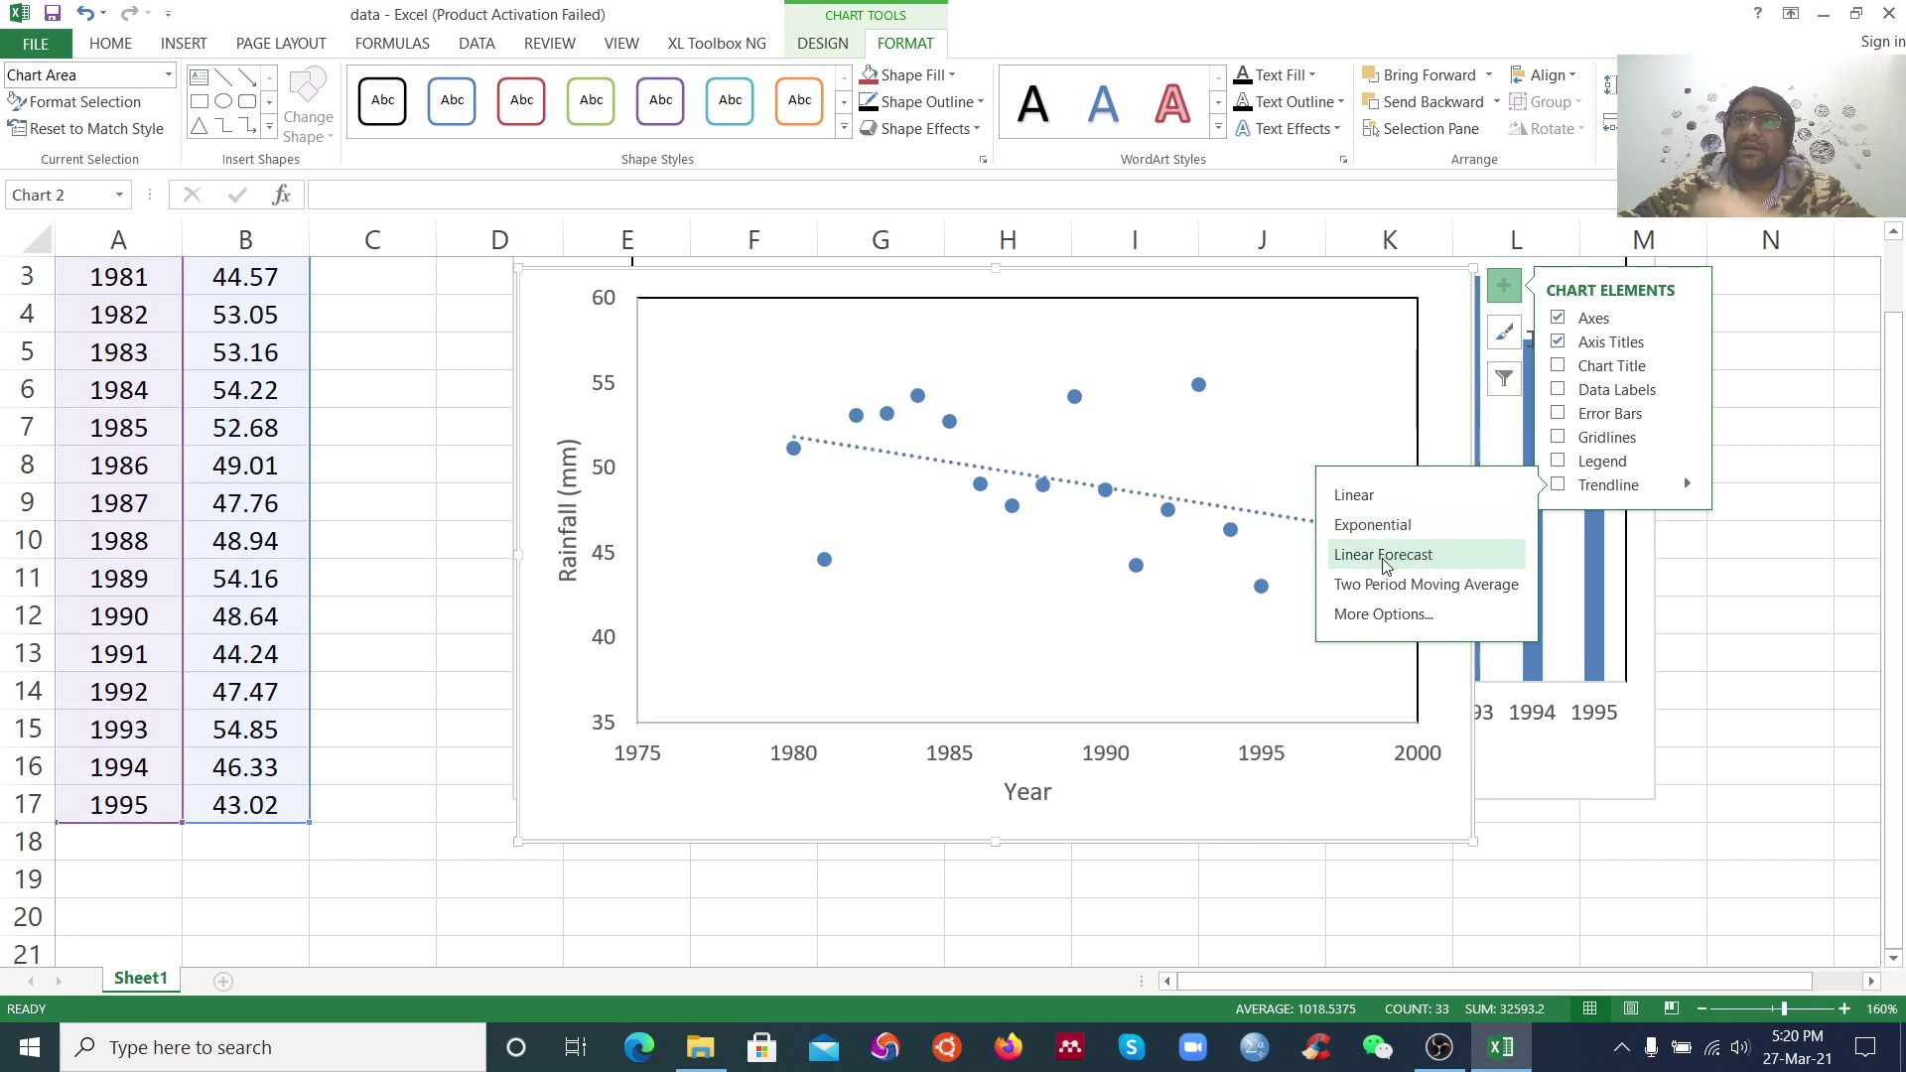
{"action": "left_click", "coordinate": [1385, 622]}
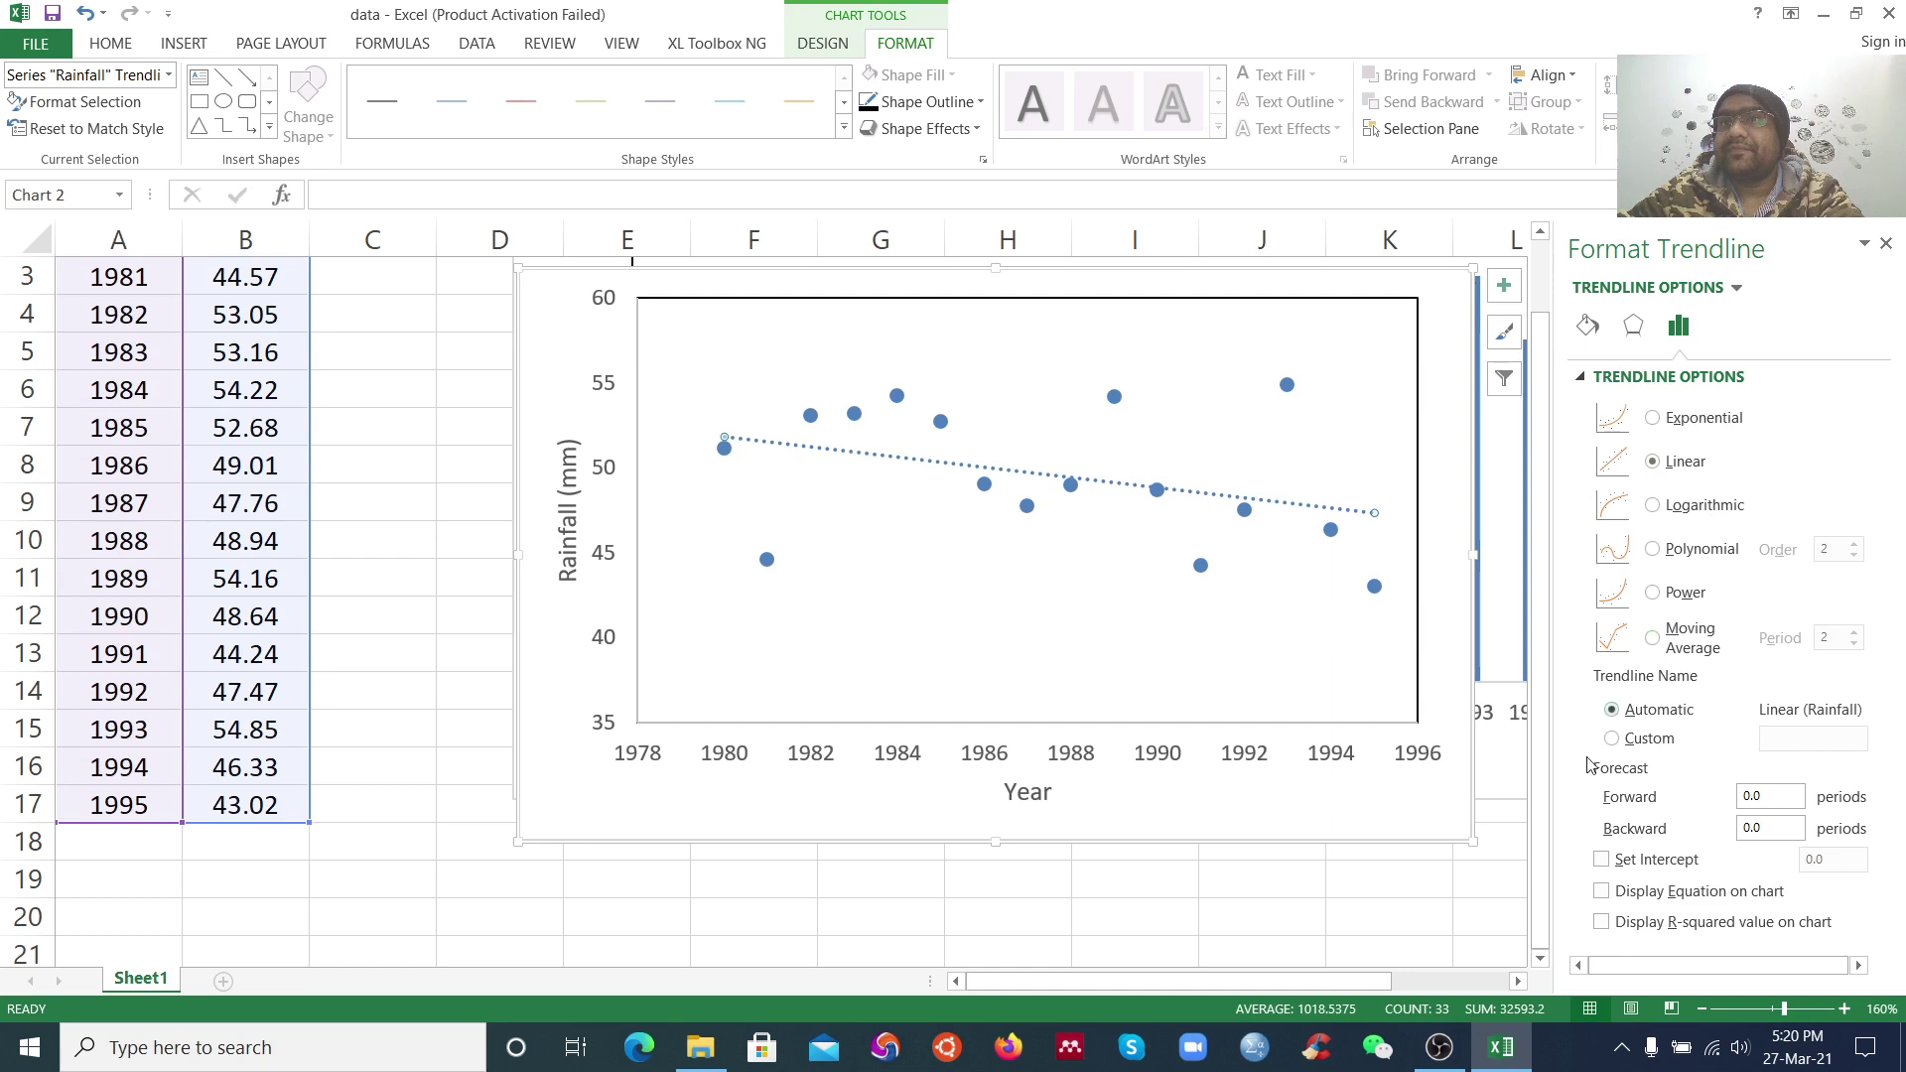
{"action": "left_click", "coordinate": [1602, 891]}
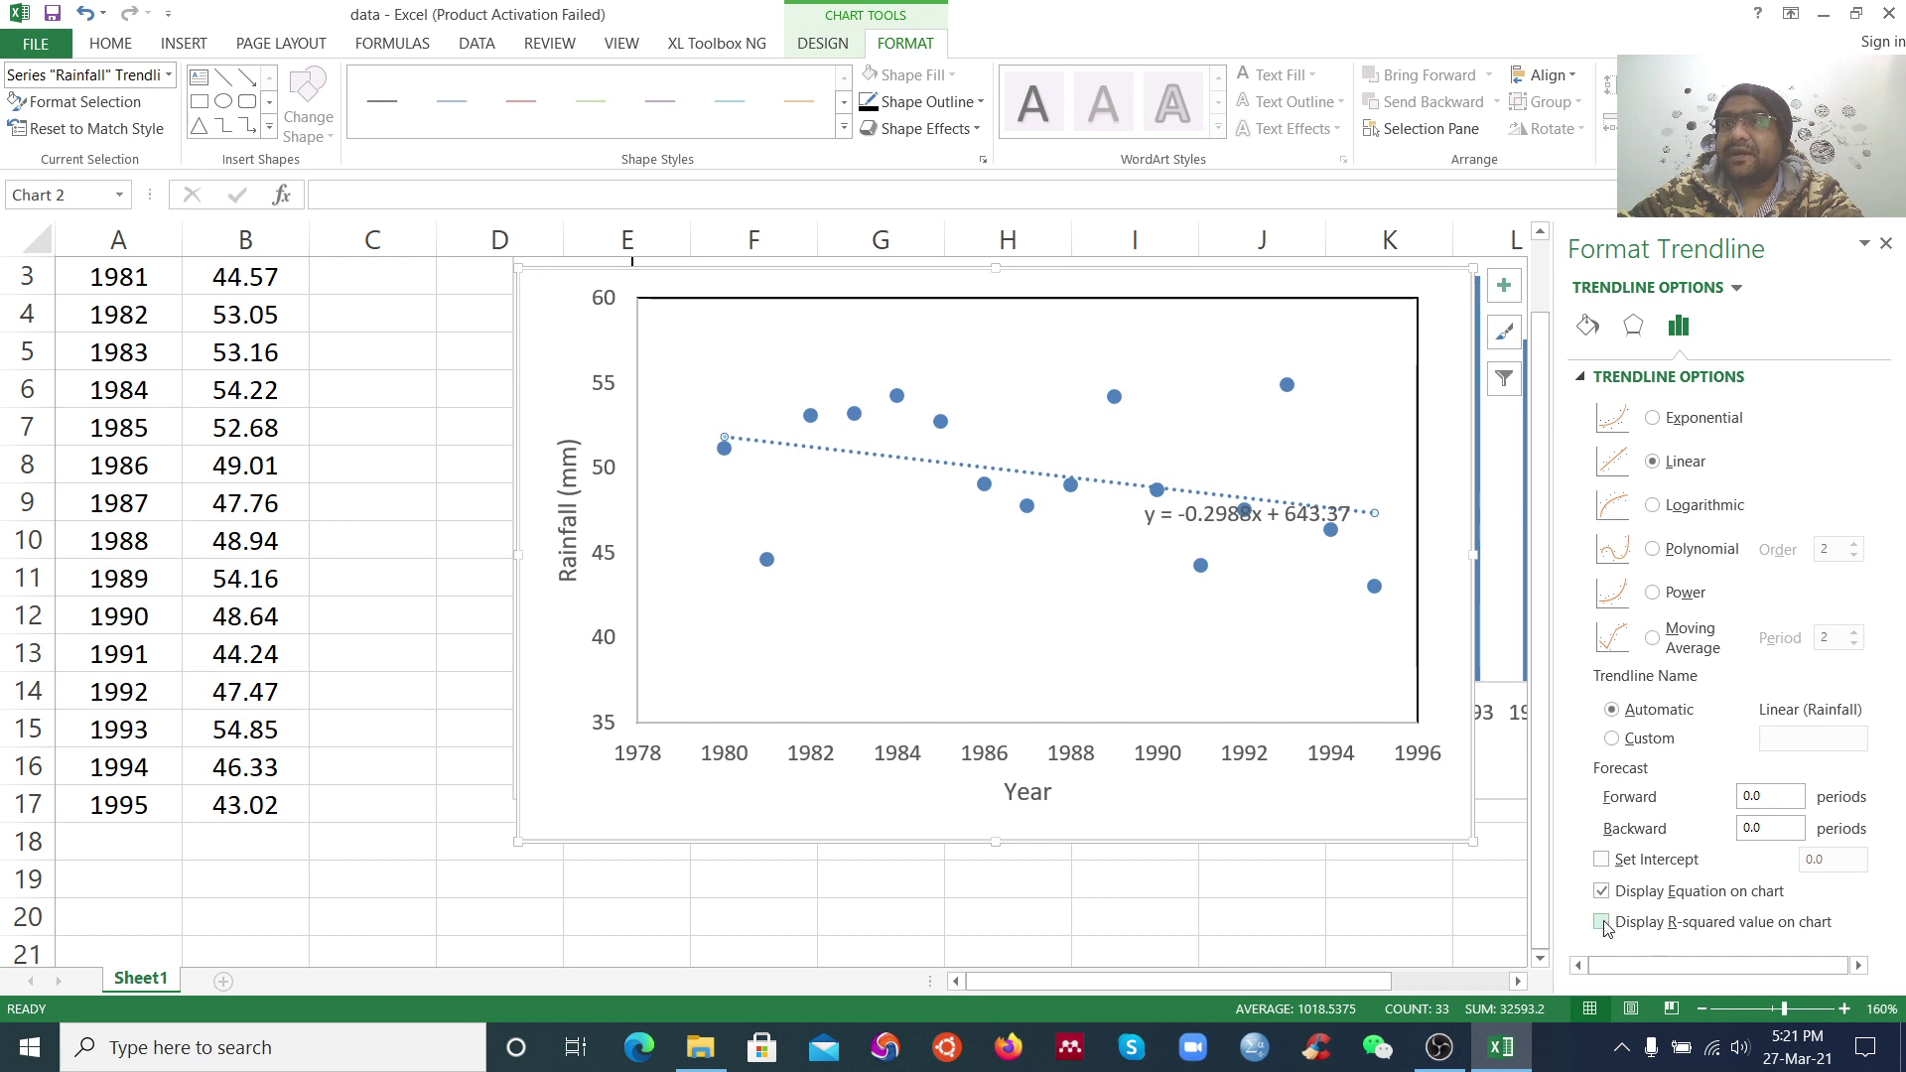
{"action": "left_click", "coordinate": [1604, 923]}
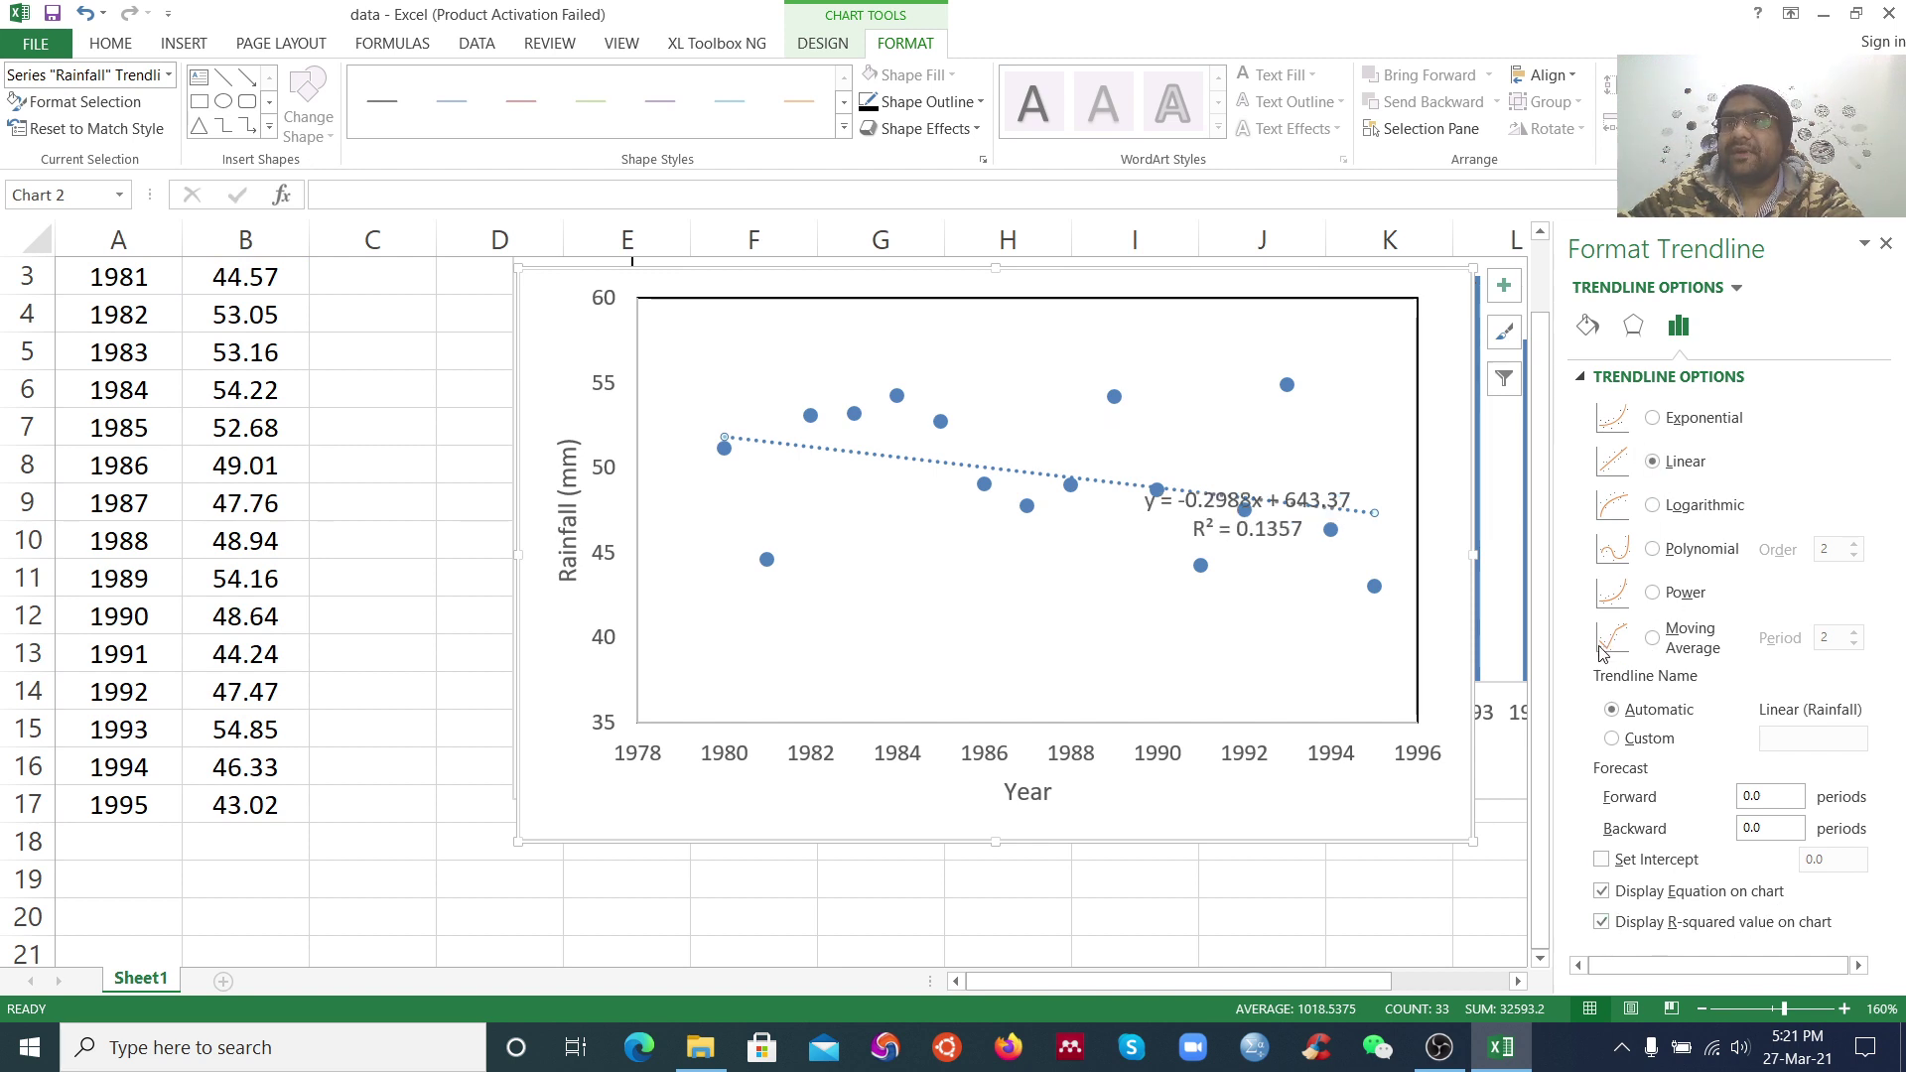
{"action": "left_click", "coordinate": [1652, 639]}
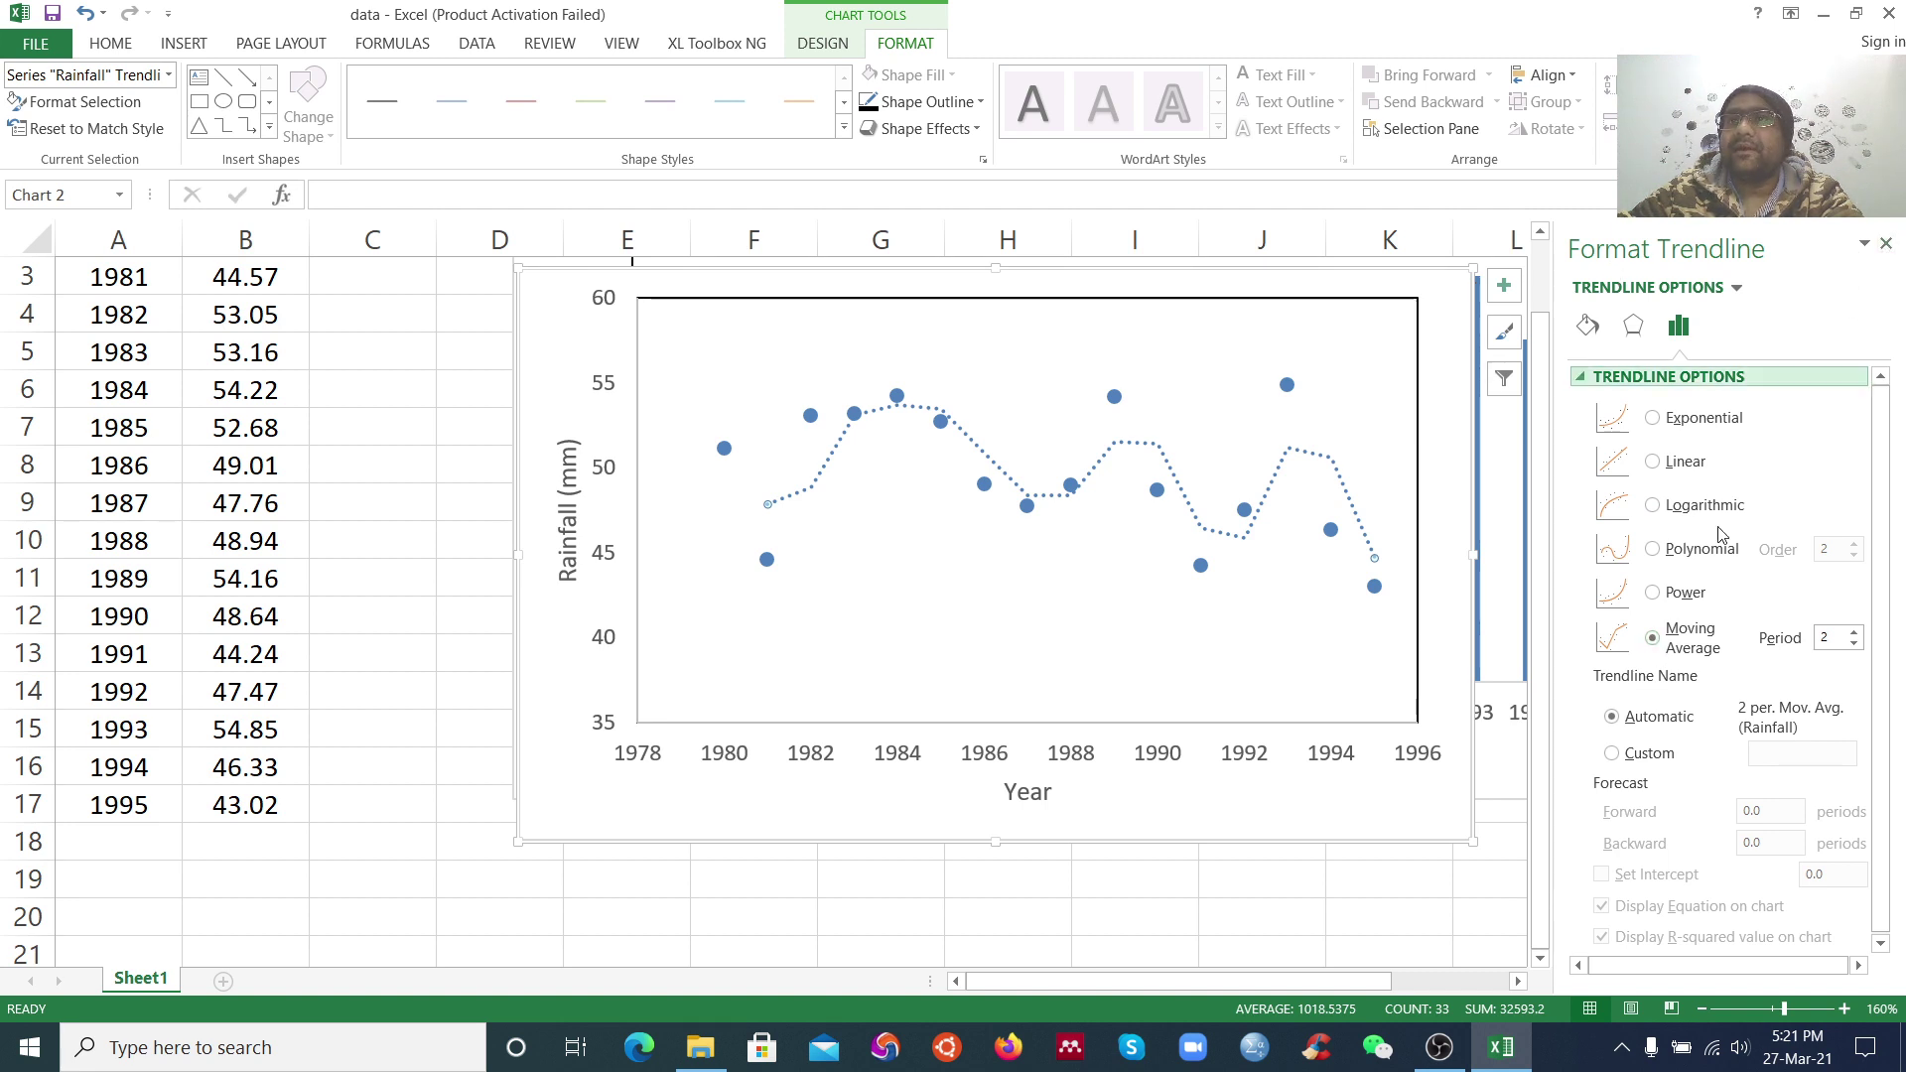
{"action": "left_click", "coordinate": [1654, 461]}
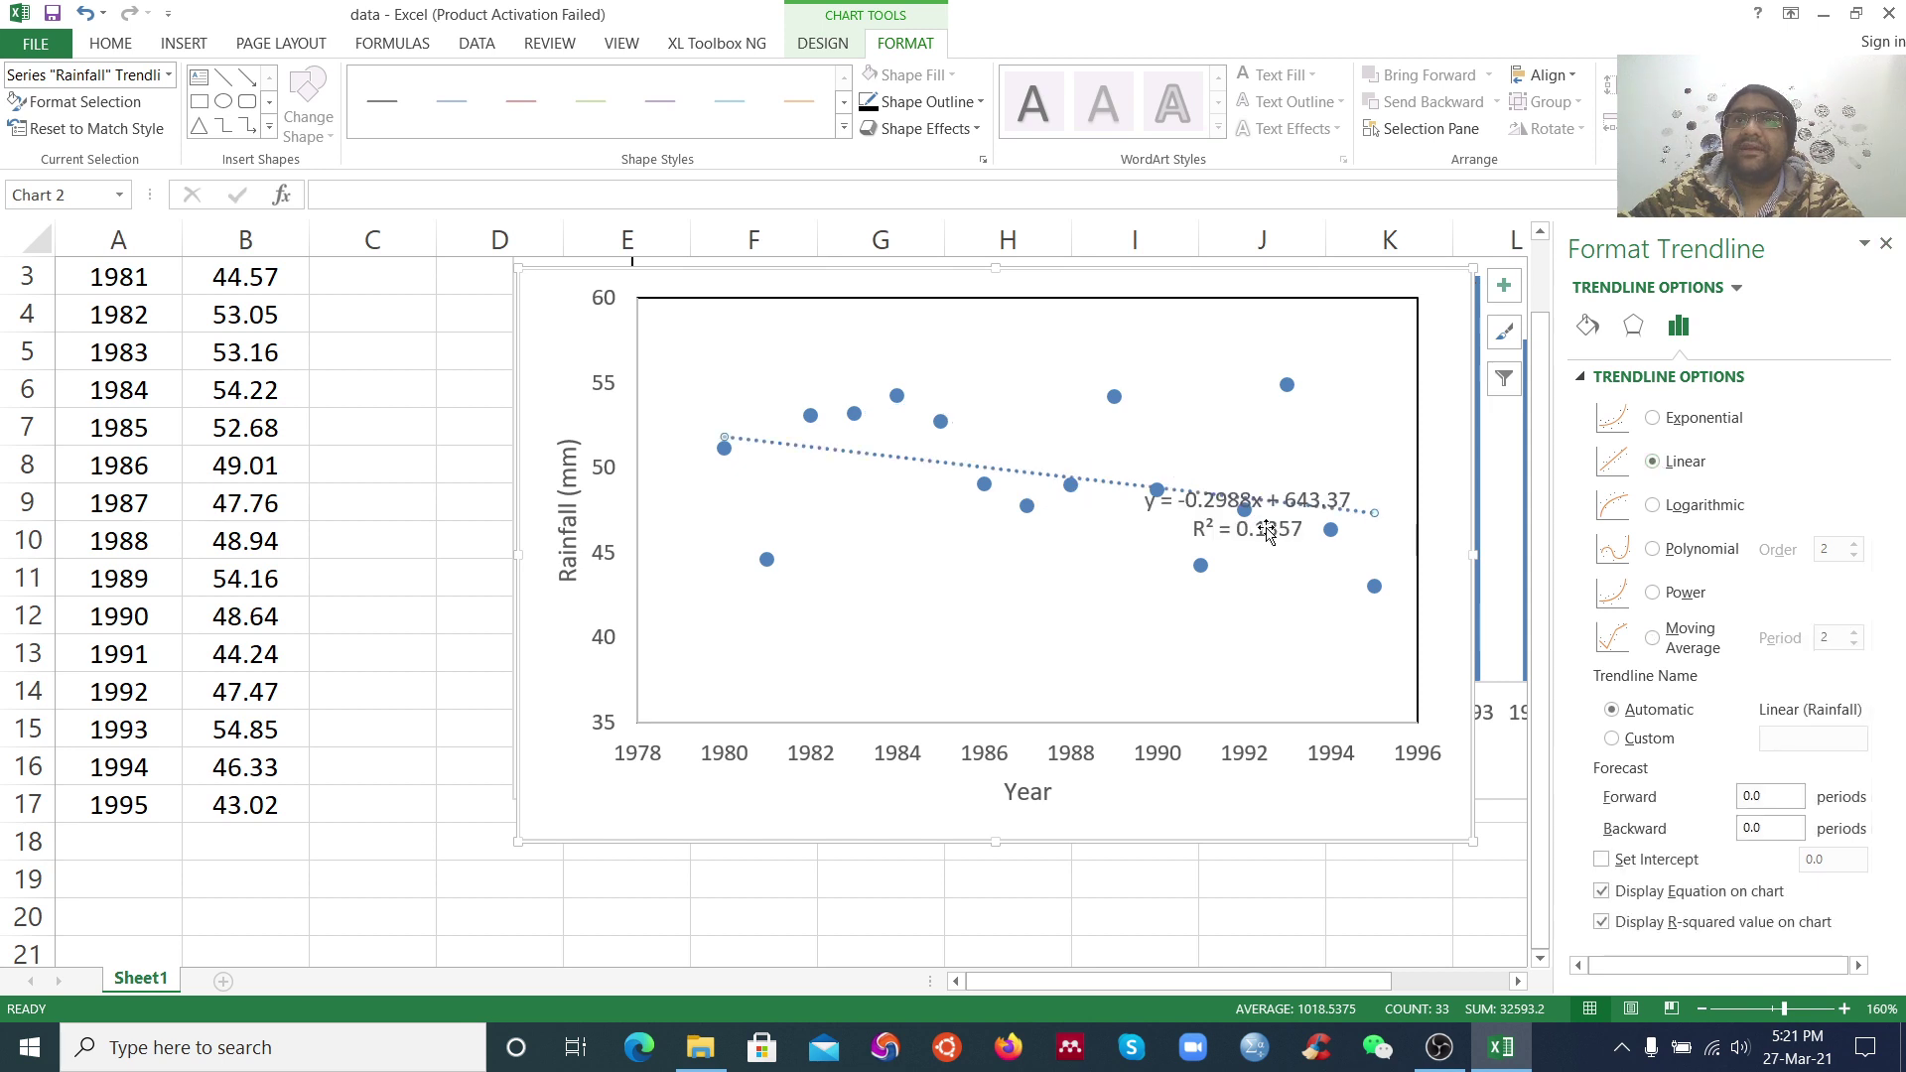
Move the trendline's equation label to the empty area below the trendline and close the formatting options
{"action": "left_click", "coordinate": [1255, 486]}
{"action": "left_click_drag", "start_coordinate": [1255, 486], "coordinate": [992, 584]}
{"action": "left_click", "coordinate": [1139, 640]}
{"action": "left_click", "coordinate": [913, 608]}
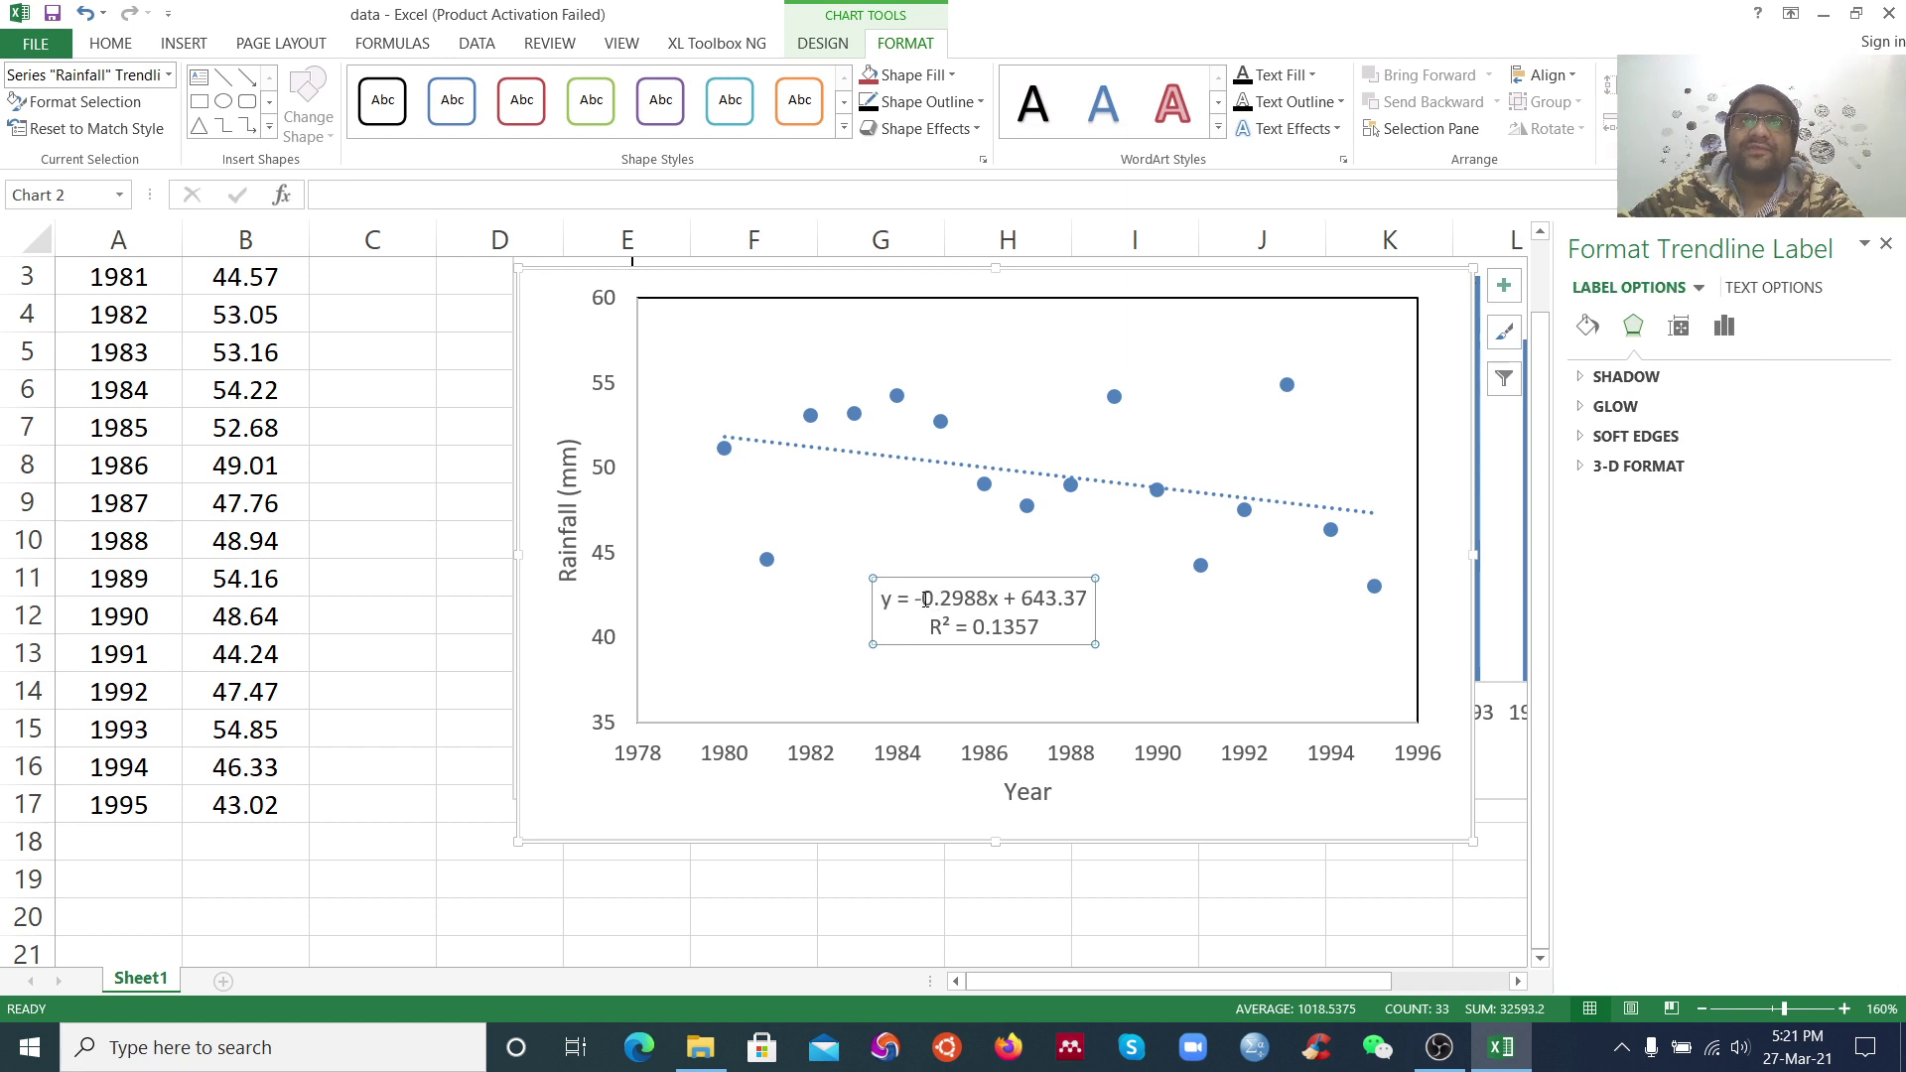
{"action": "left_click", "coordinate": [961, 631]}
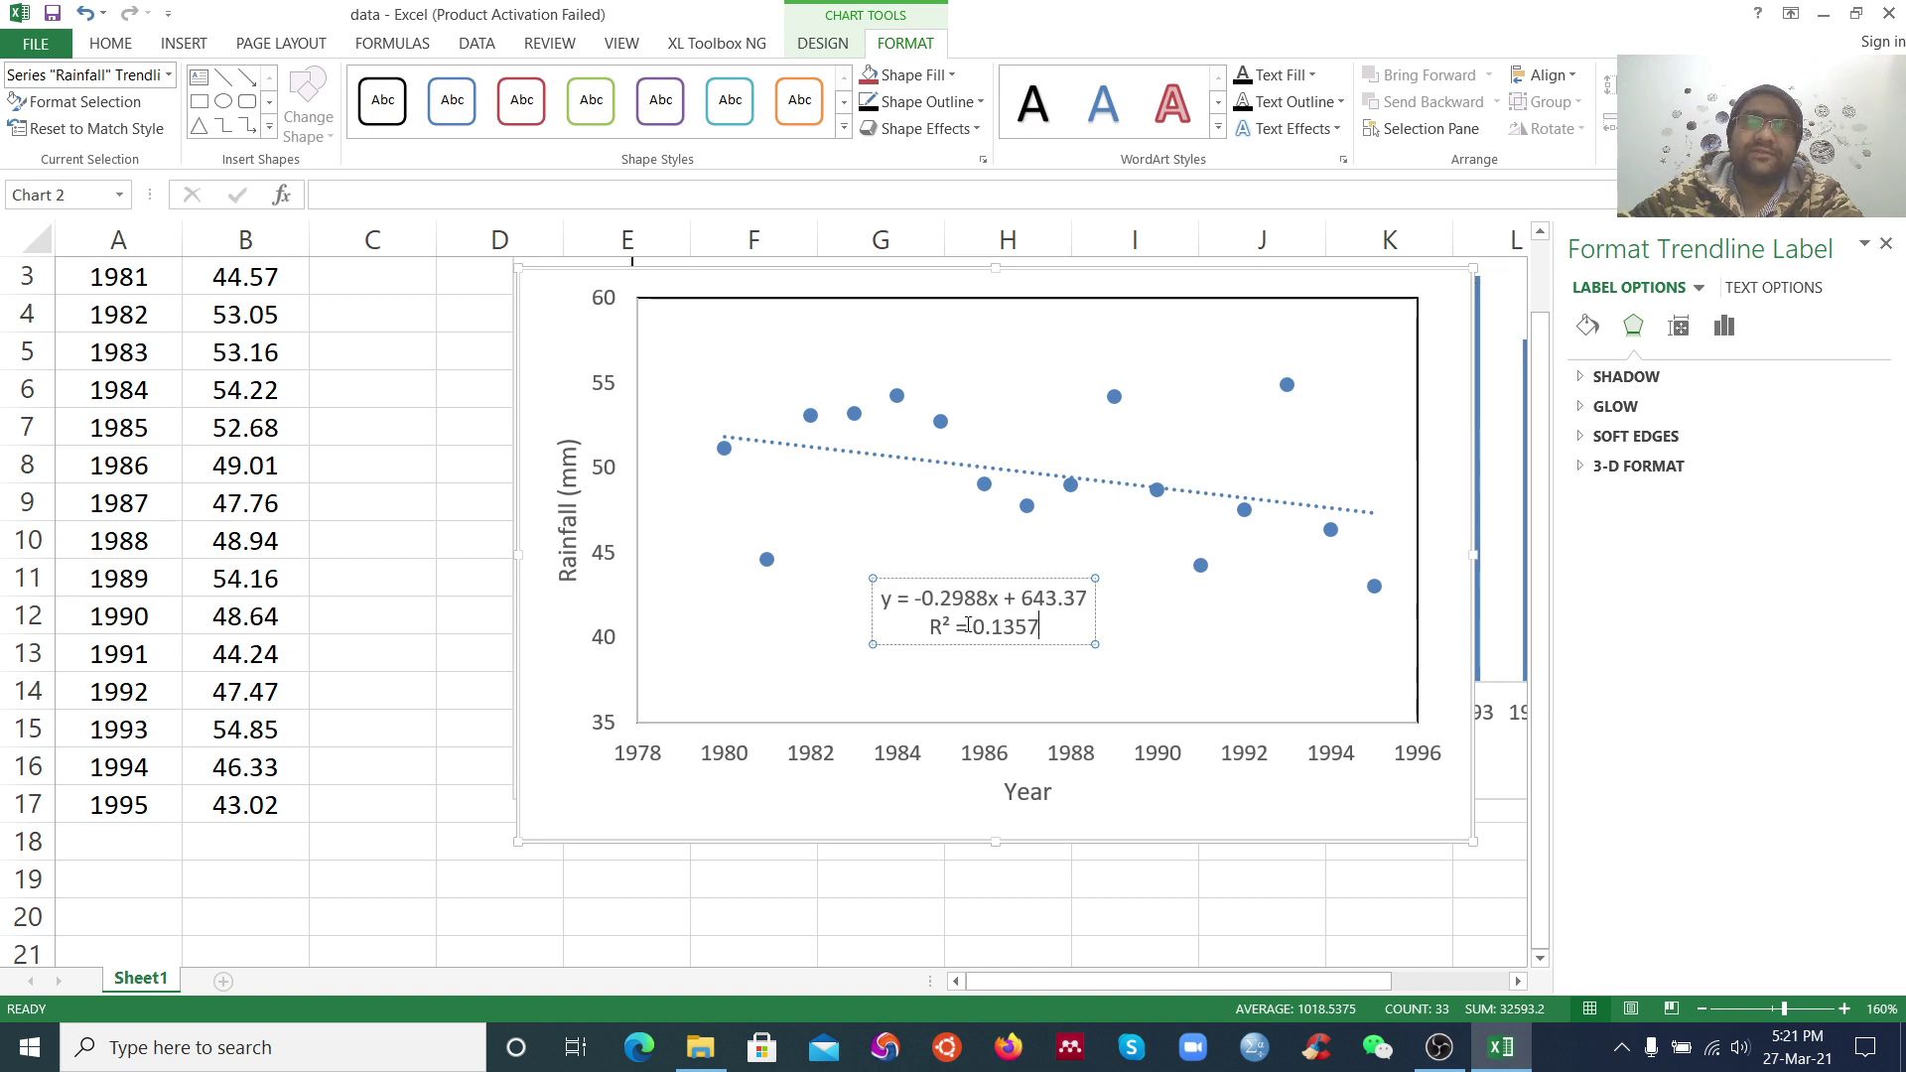
{"action": "left_click", "coordinate": [967, 623]}
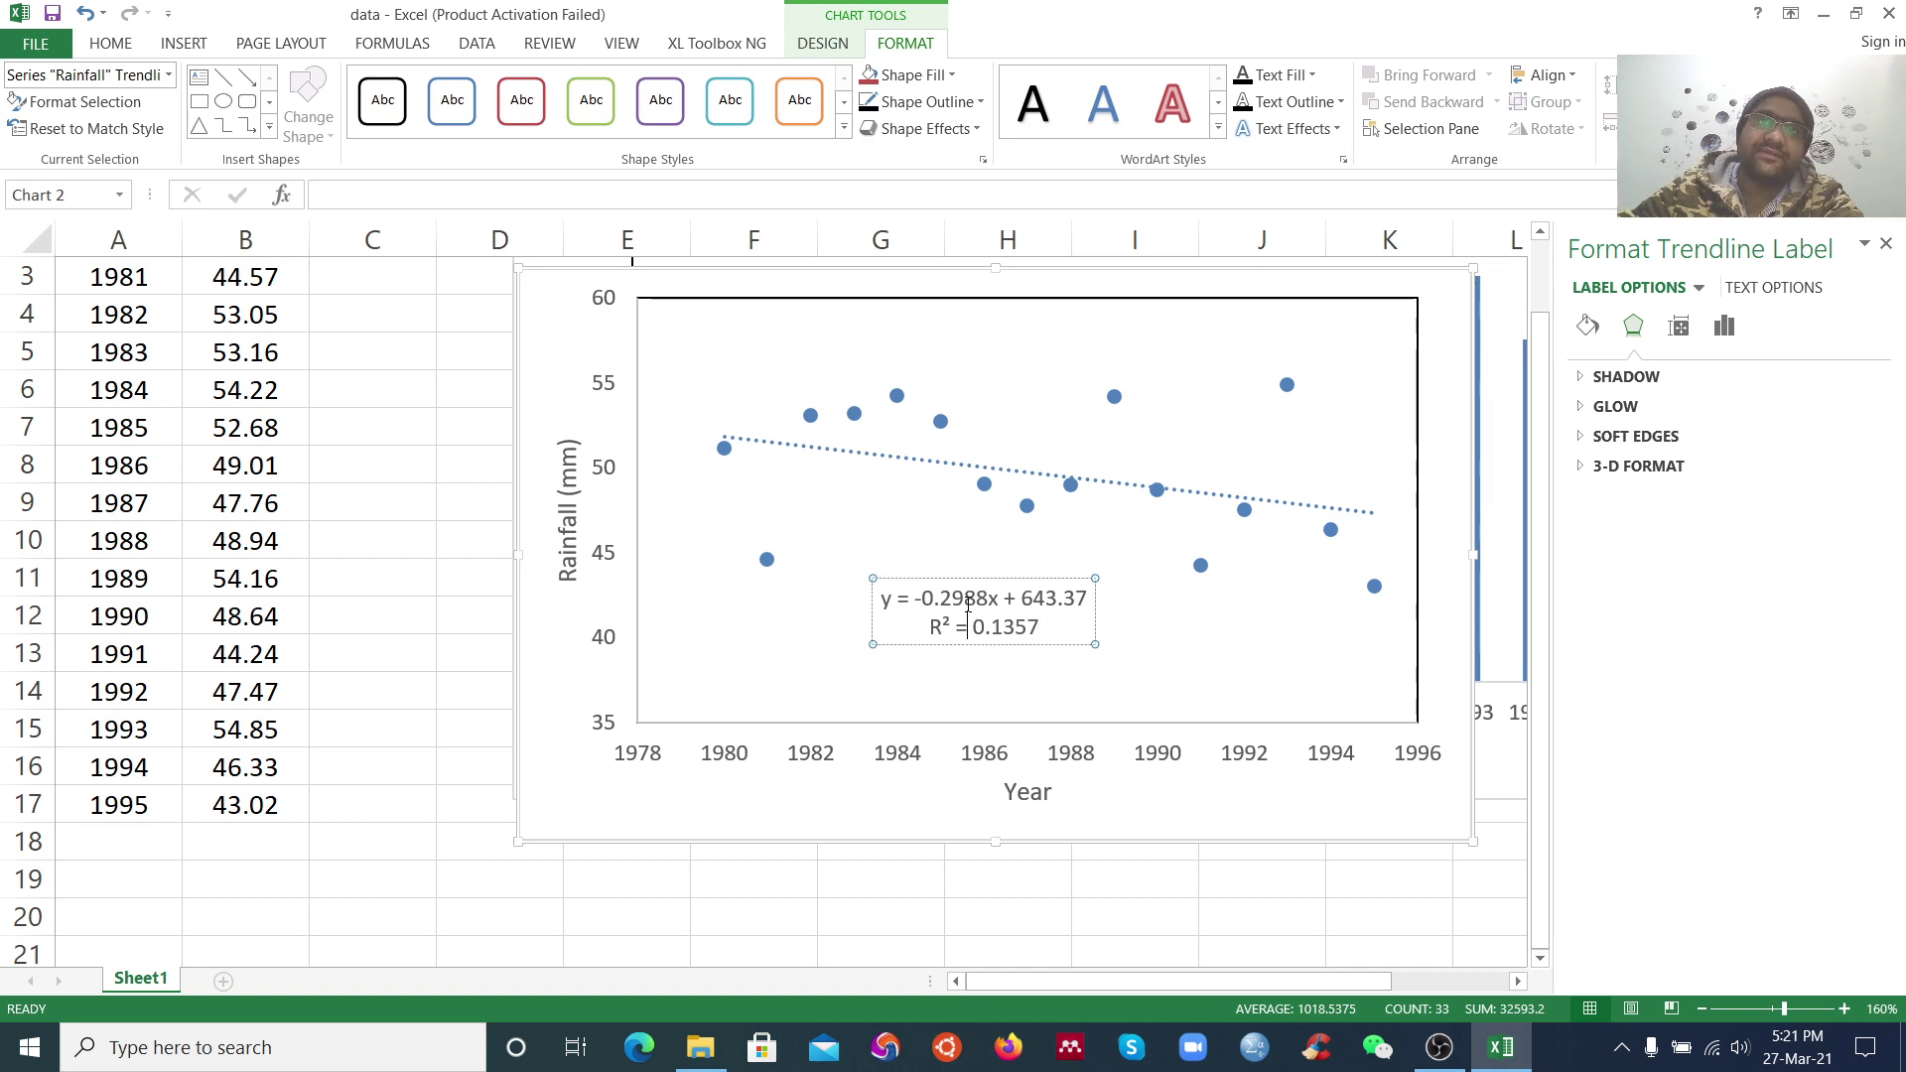
{"action": "left_click", "coordinate": [966, 439]}
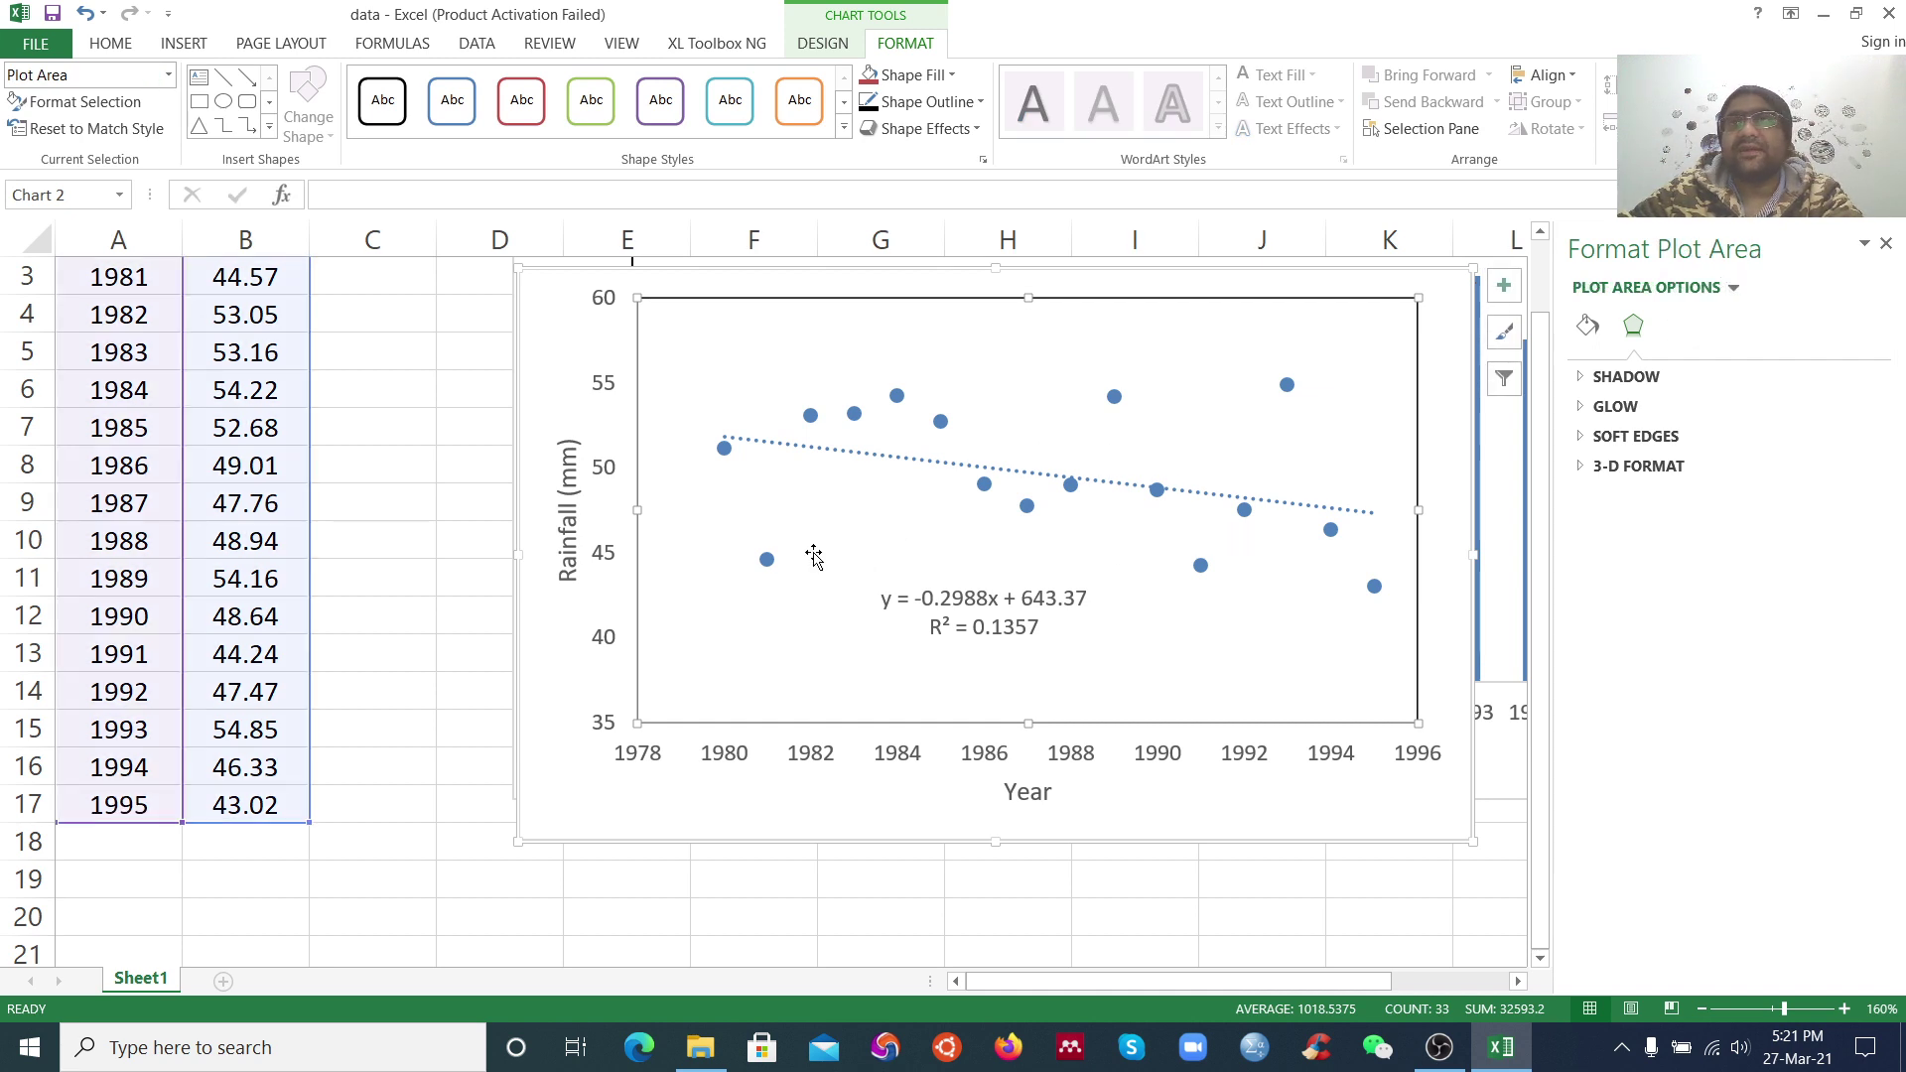
{"action": "left_click", "coordinate": [1886, 245]}
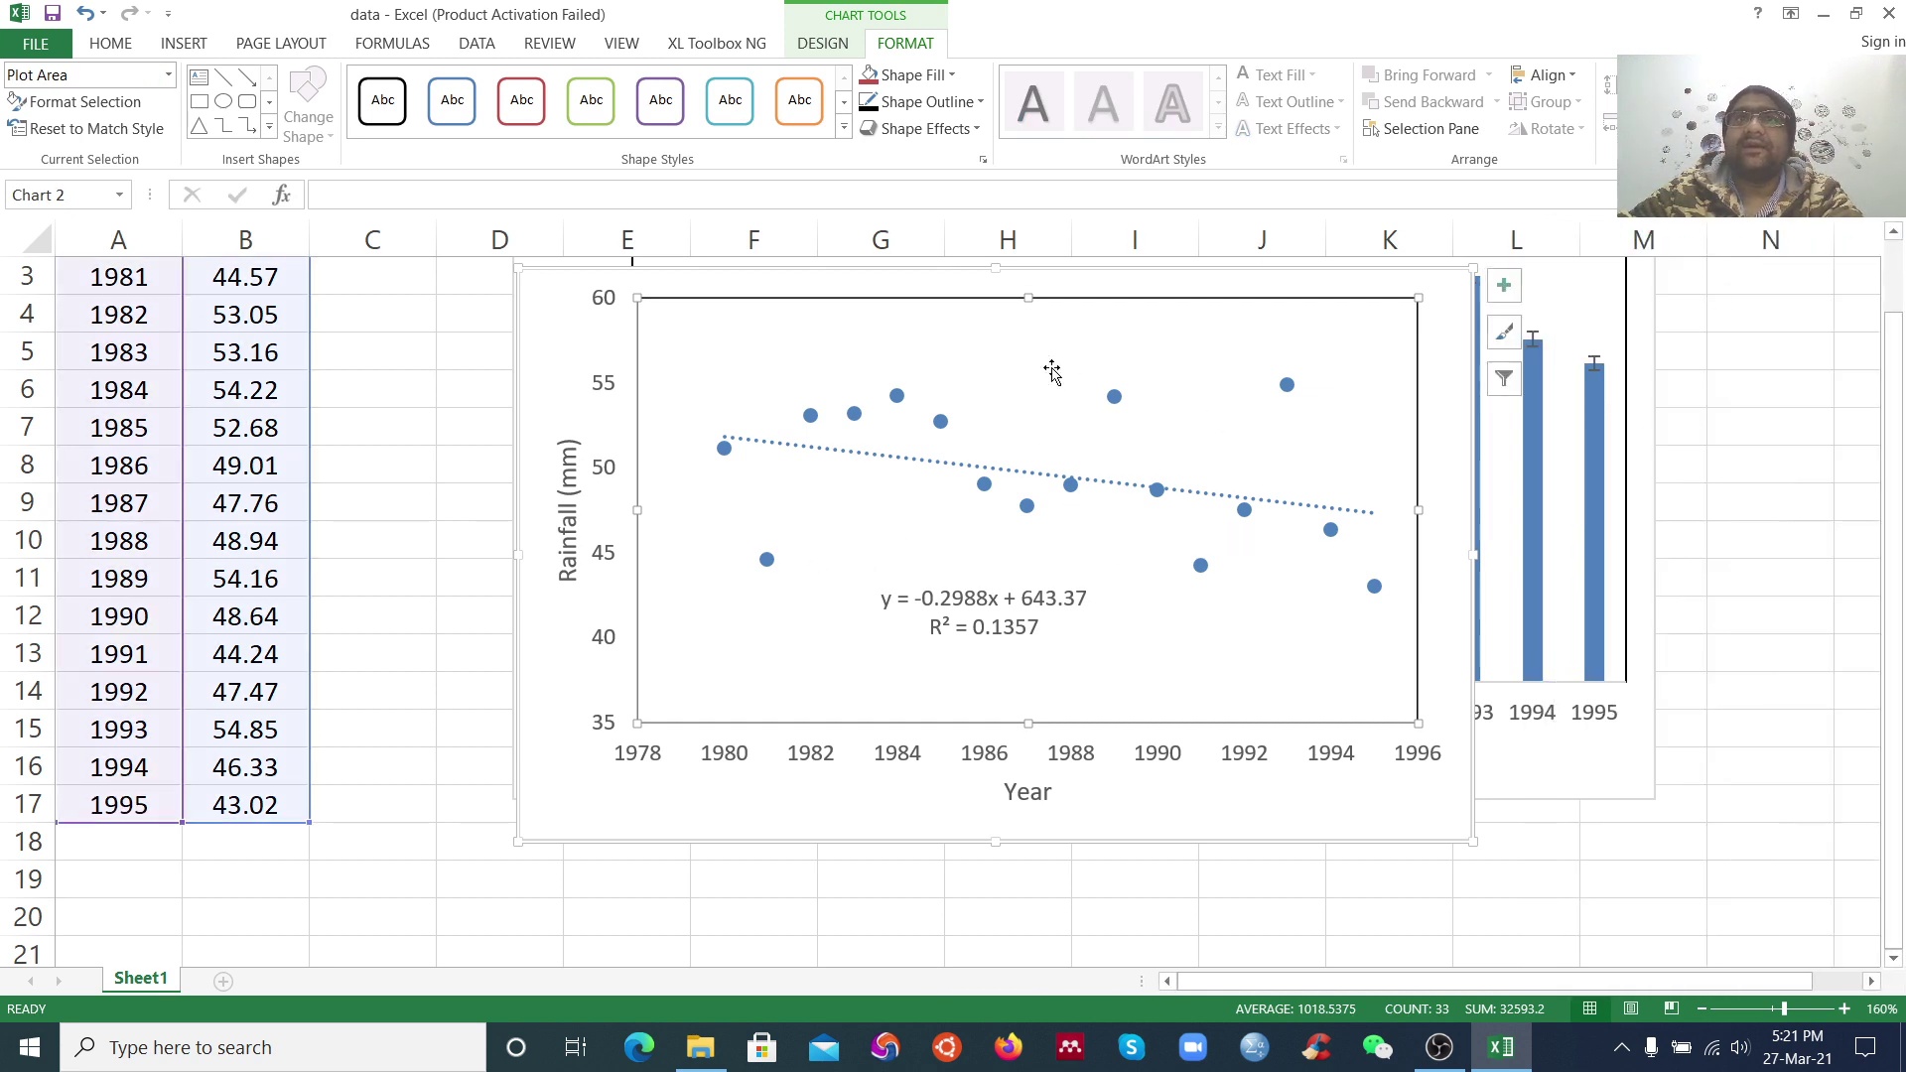
{"action": "left_click", "coordinate": [557, 300]}
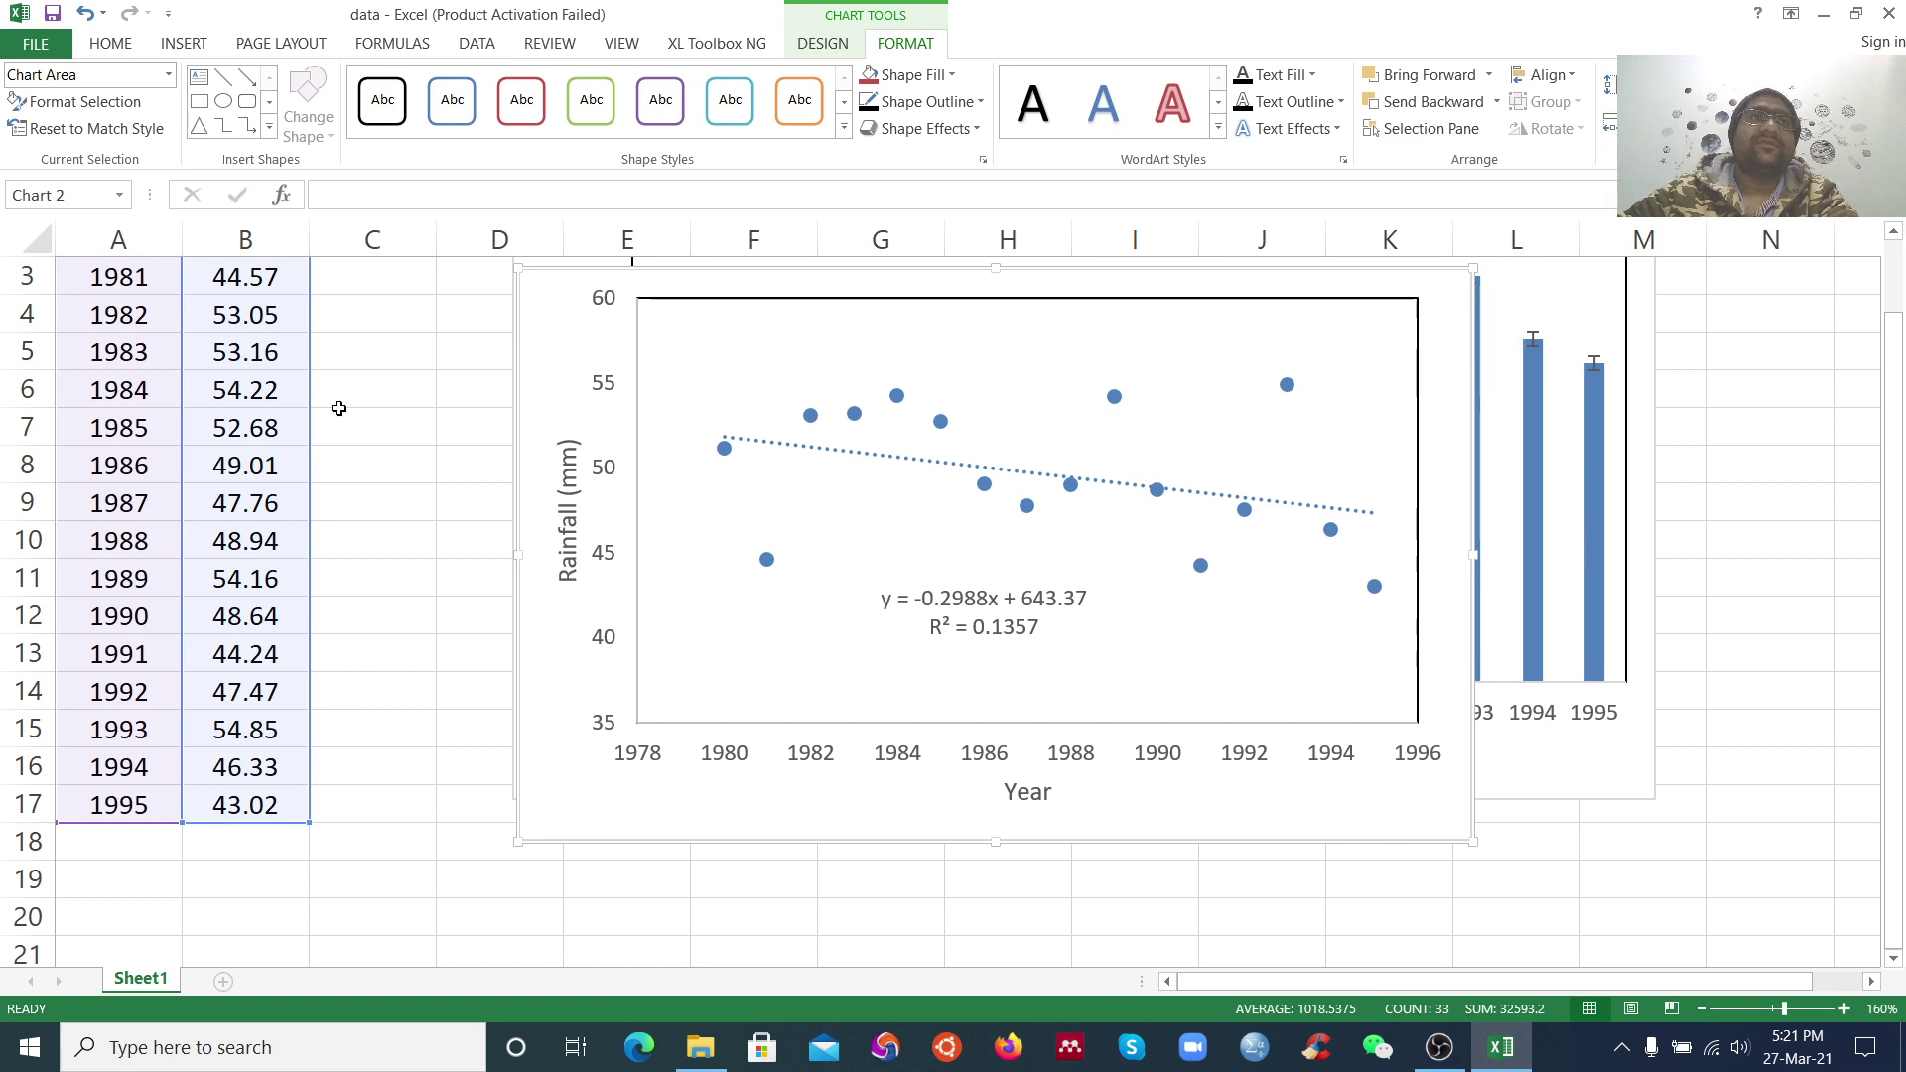
{"action": "scroll", "coordinate": [340, 404], "scroll_direction": "up", "scroll_amount": 1}
{"action": "left_click", "coordinate": [377, 387]}
{"action": "left_click_drag", "start_coordinate": [119, 279], "coordinate": [253, 879]}
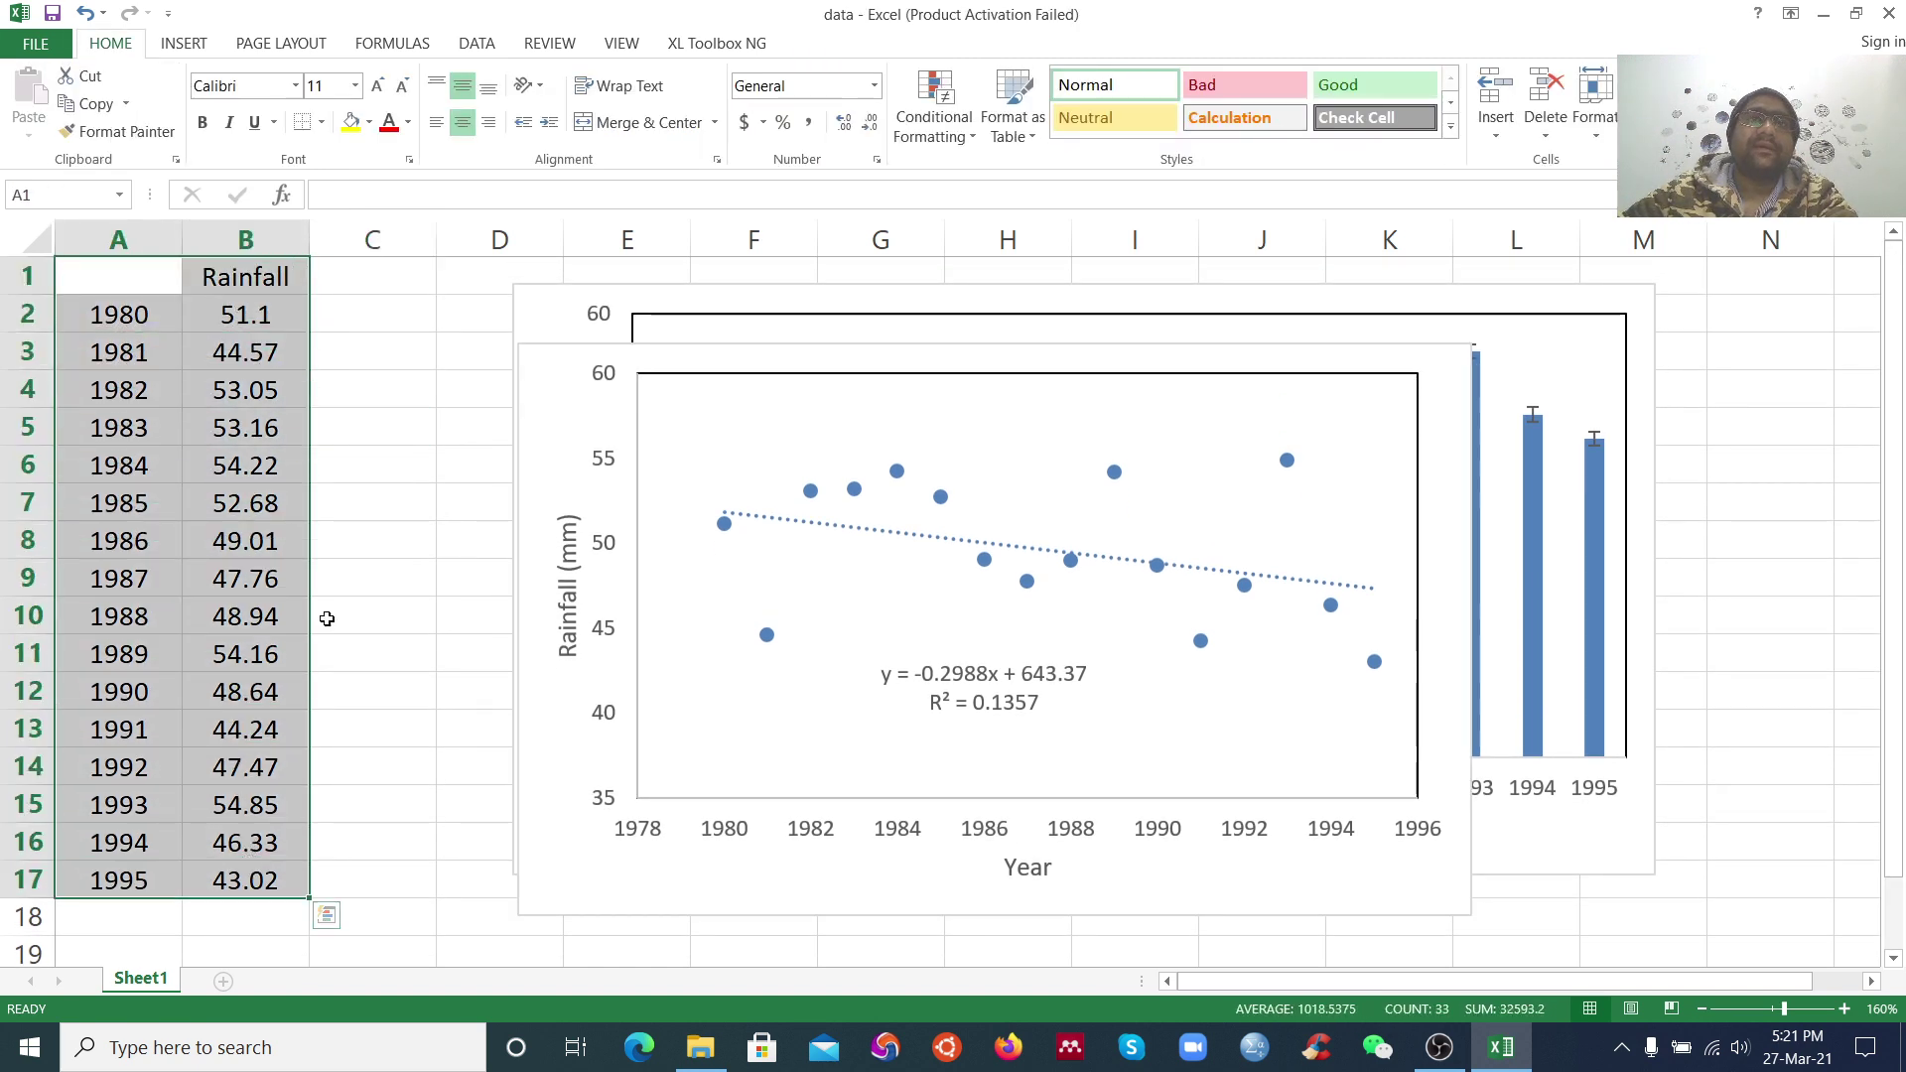
{"action": "left_click", "coordinate": [184, 43]}
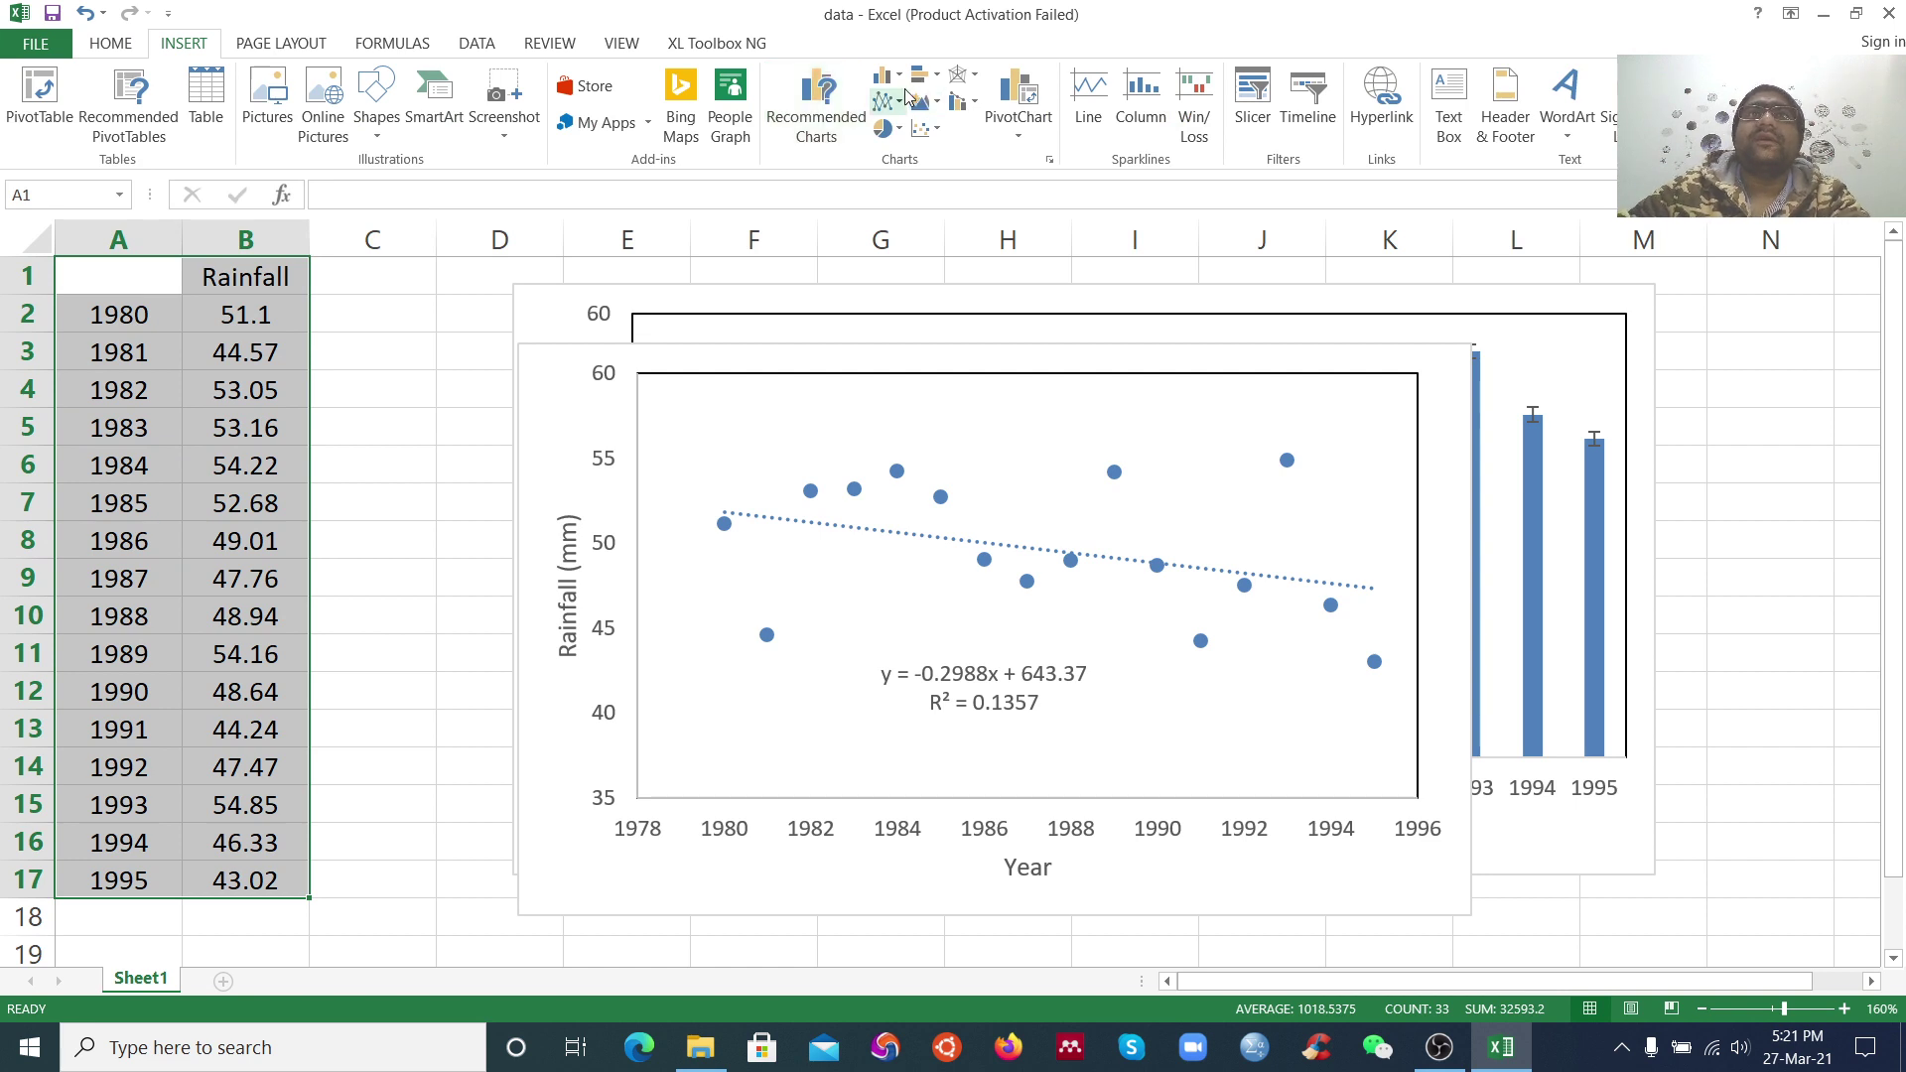
{"action": "left_click", "coordinate": [896, 131]}
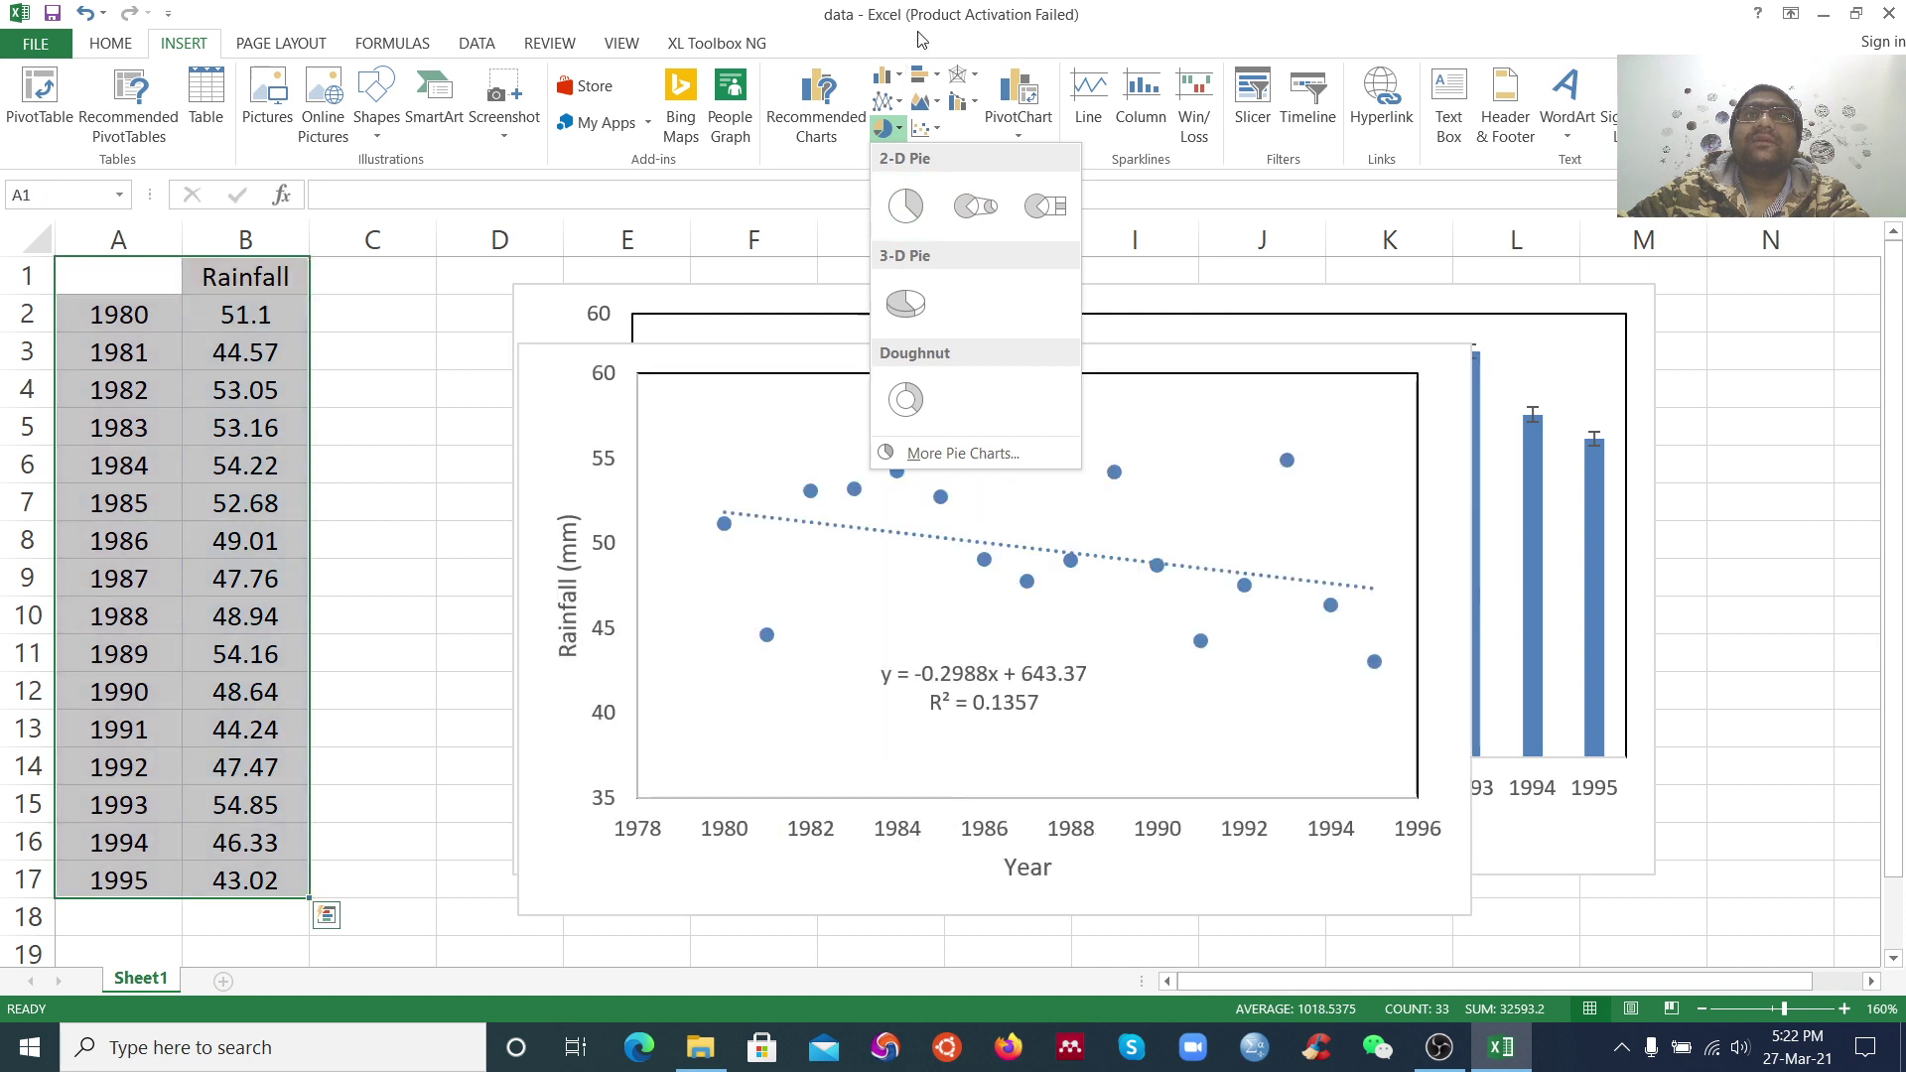
{"action": "left_click", "coordinate": [938, 77]}
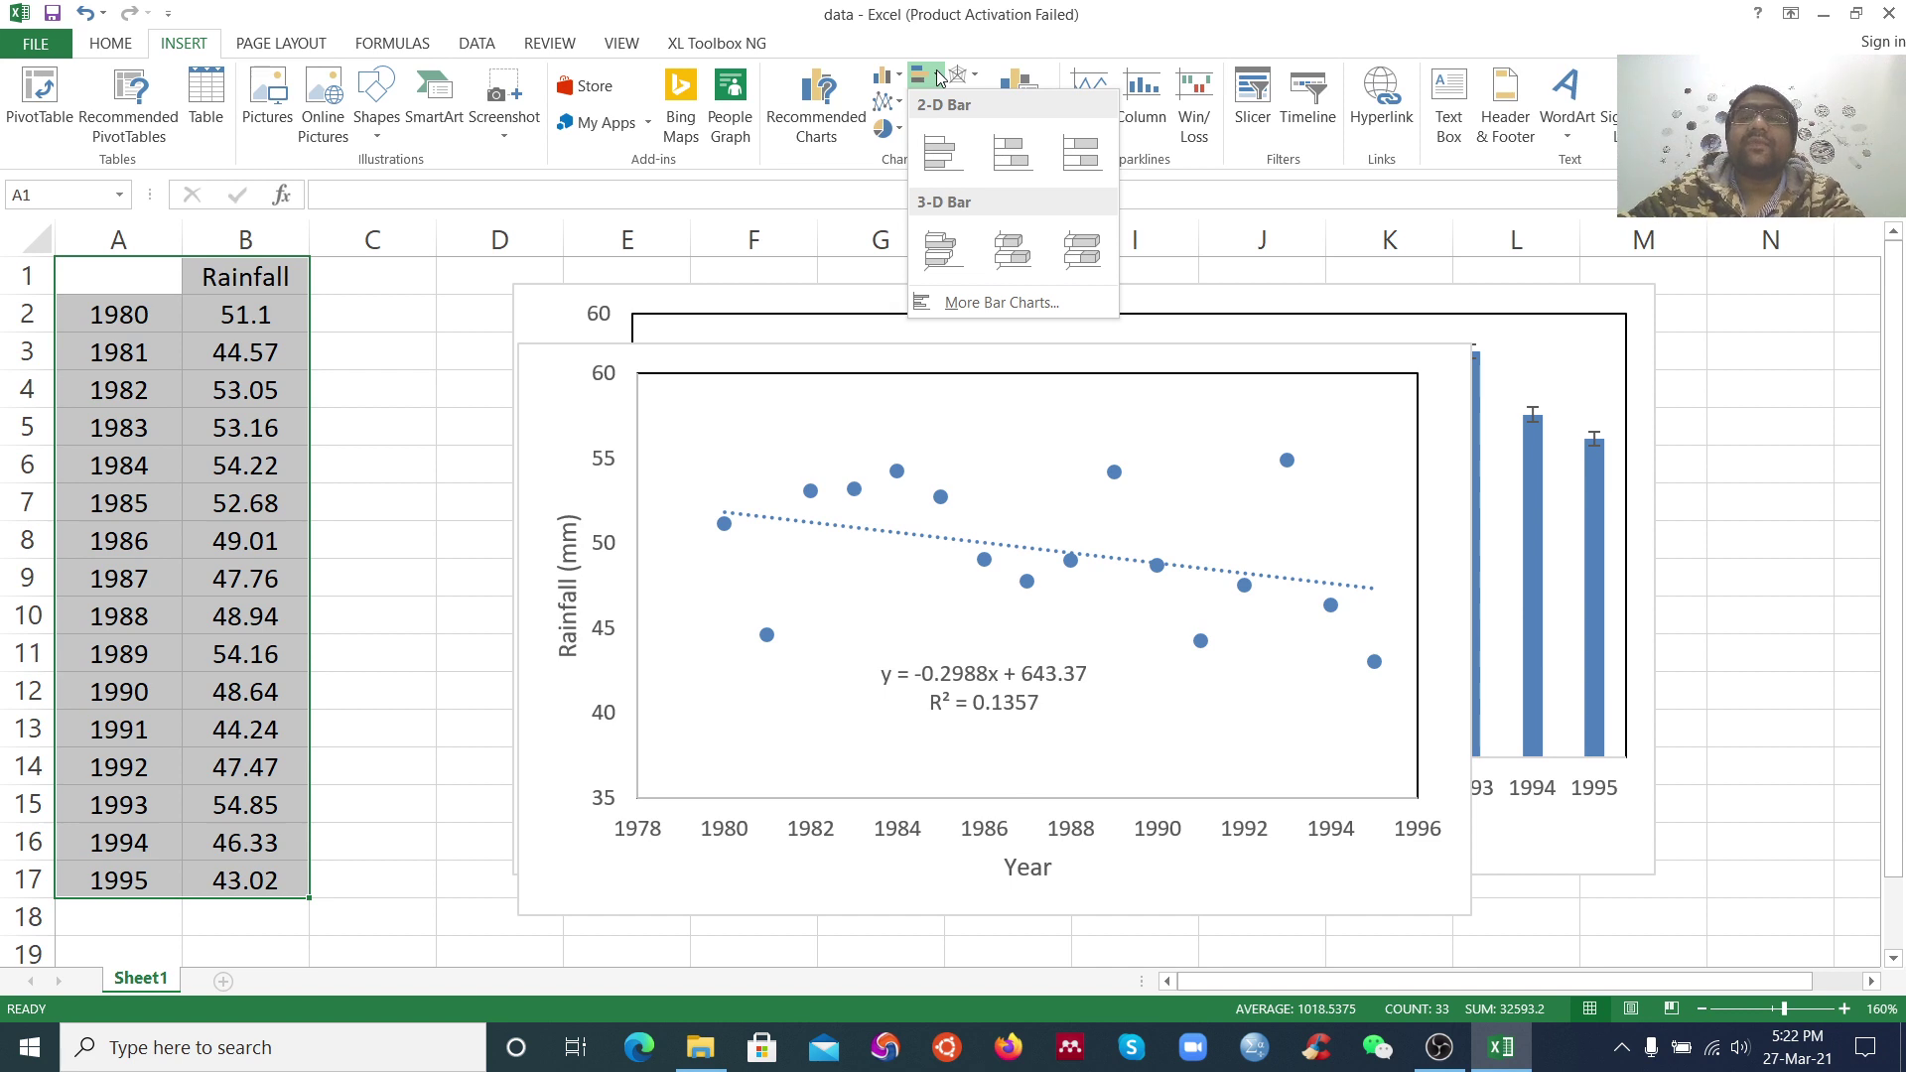
{"action": "left_click", "coordinate": [1576, 300]}
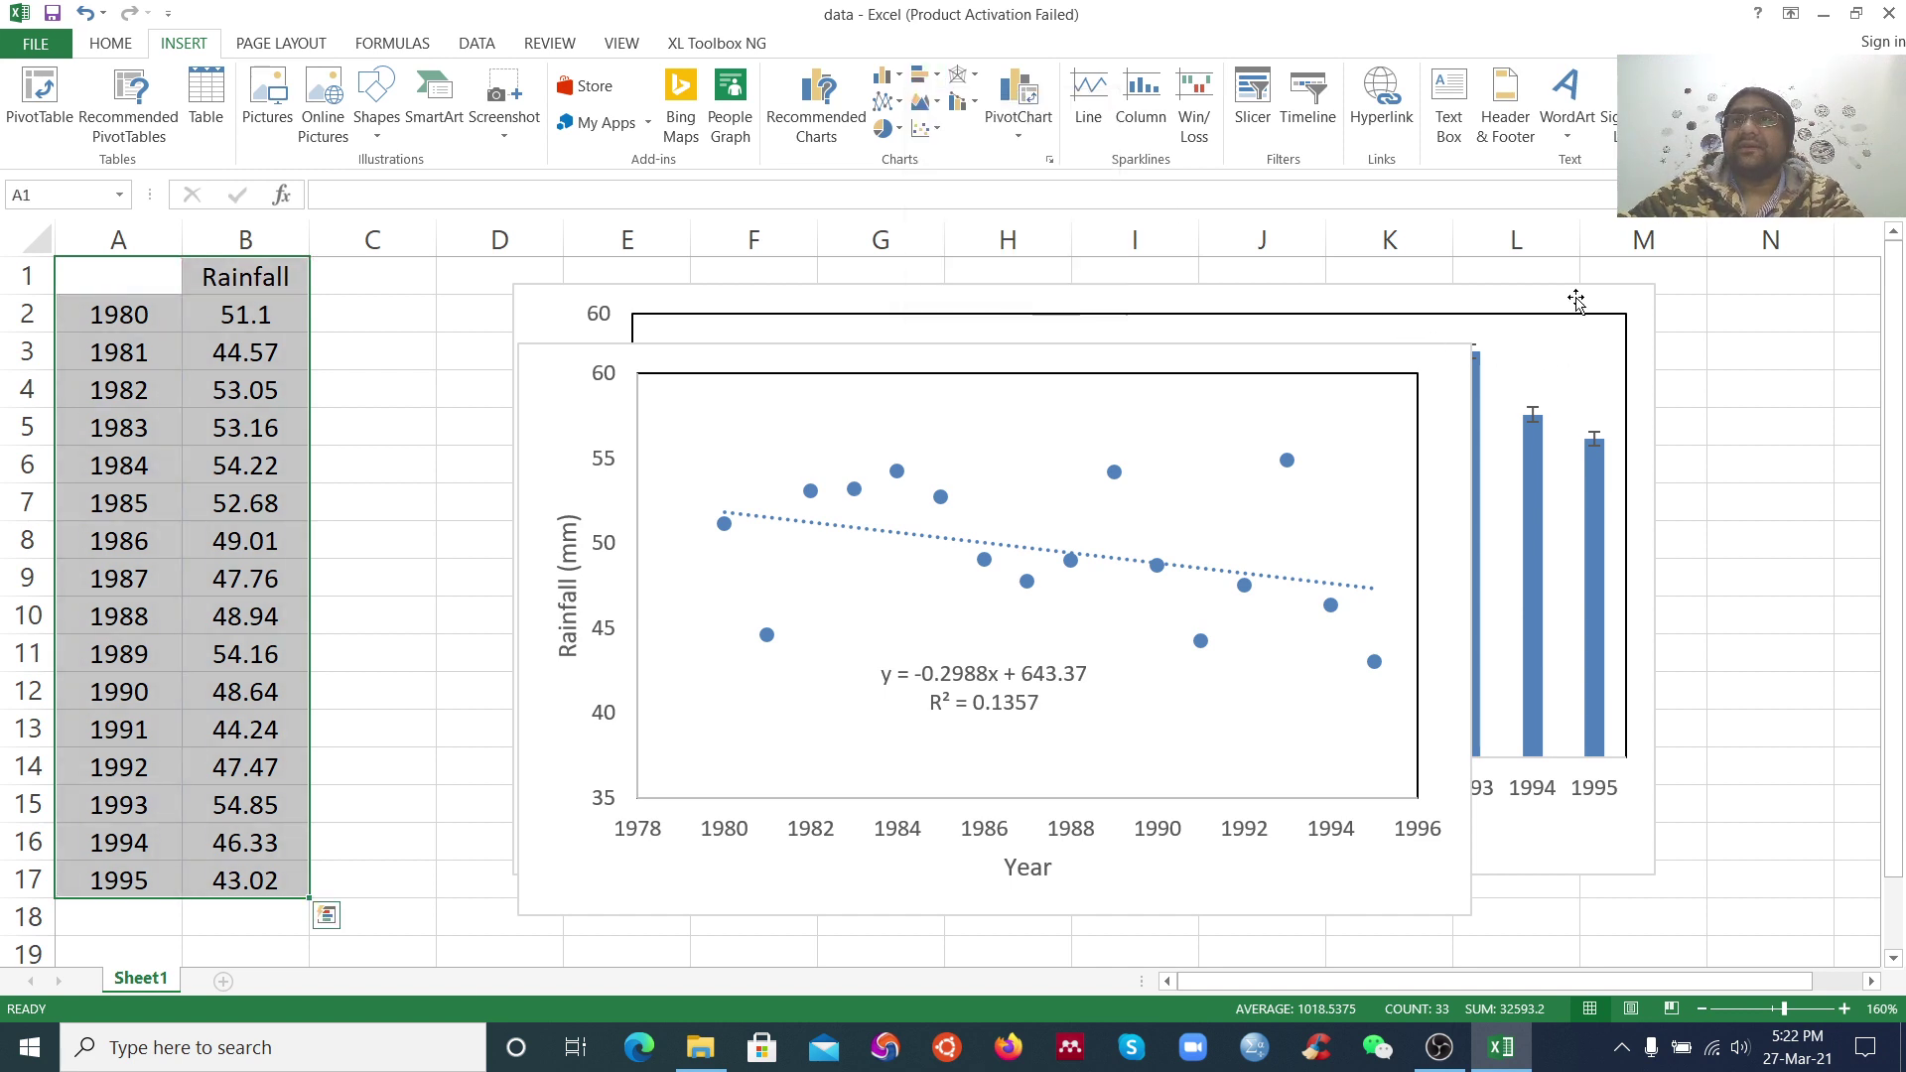
Change the column chart behind the scatter chart to a 2-D clustered bar chart
{"action": "left_click", "coordinate": [1599, 293]}
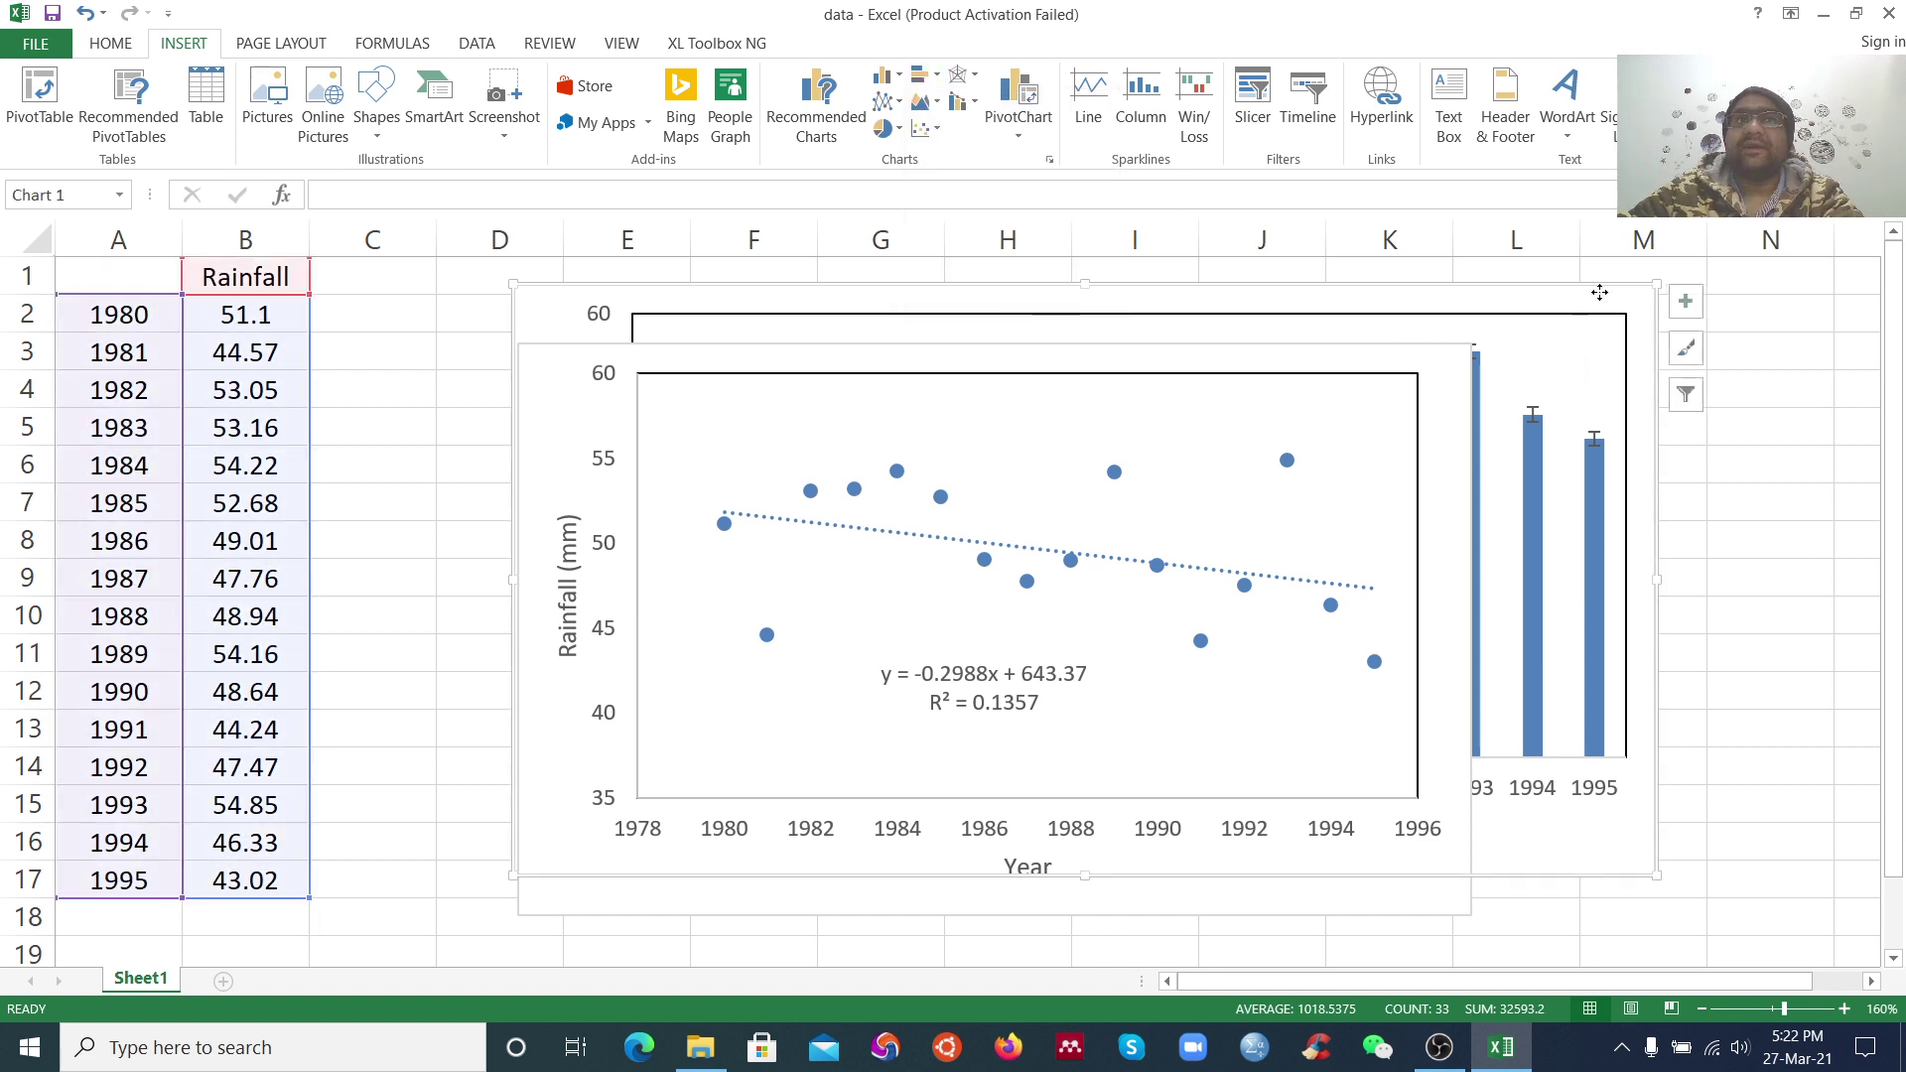
{"action": "left_click", "coordinate": [940, 80]}
{"action": "left_click", "coordinate": [945, 149]}
Move the bar chart to the empty cells below the scatter chart, starting at about row 19
{"action": "mouse_move", "coordinate": [791, 340]}
{"action": "left_mouse_down"}
{"action": "mouse_move", "coordinate": [616, 295]}
{"action": "mouse_move", "coordinate": [689, 476]}
{"action": "mouse_move", "coordinate": [1208, 325]}
{"action": "mouse_move", "coordinate": [1125, 238]}
{"action": "mouse_move", "coordinate": [981, 251]}
{"action": "mouse_move", "coordinate": [872, 298]}
{"action": "mouse_move", "coordinate": [791, 375]}
{"action": "left_mouse_up"}
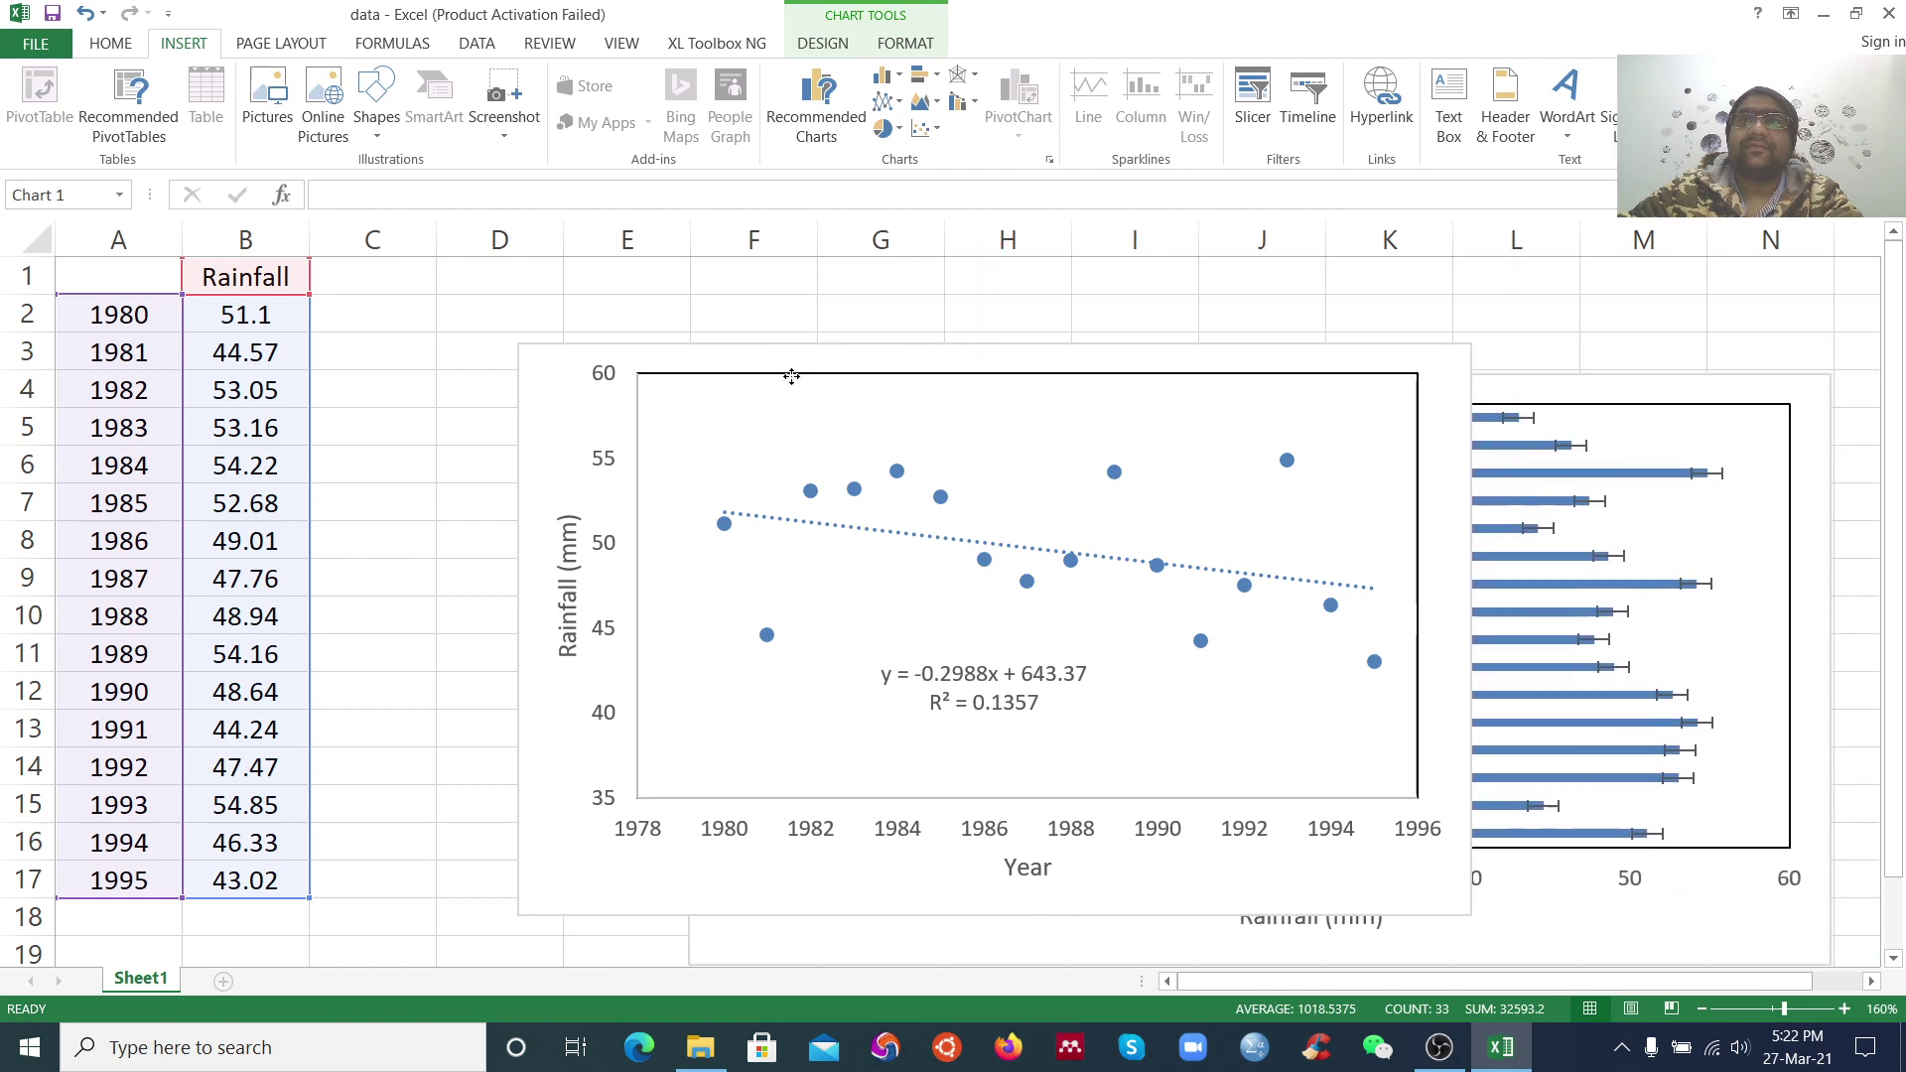
{"action": "scroll", "coordinate": [1680, 311], "scroll_direction": "down", "scroll_amount": 2}
{"action": "left_click_drag", "start_coordinate": [1688, 311], "coordinate": [1529, 852]}
{"action": "scroll", "coordinate": [1518, 704], "scroll_direction": "down", "scroll_amount": 4}
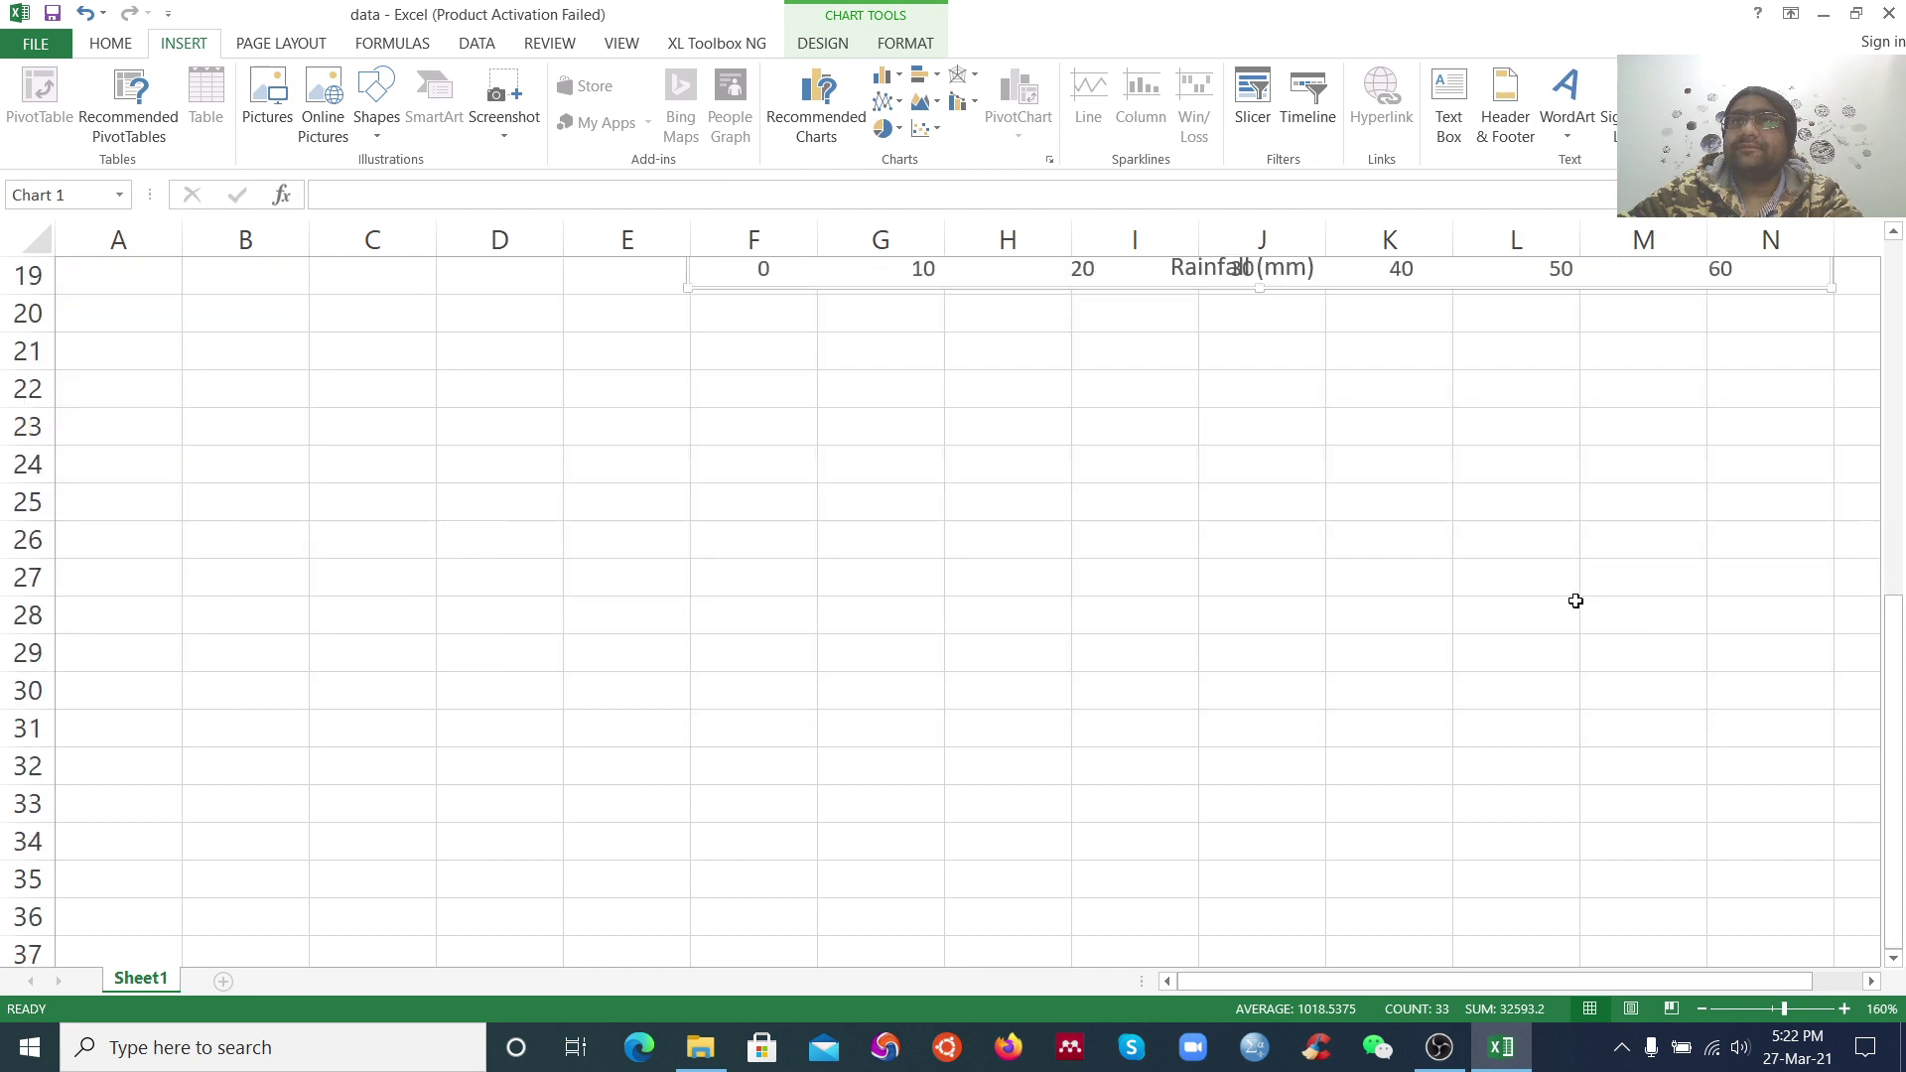
{"action": "scroll", "coordinate": [1579, 603], "scroll_direction": "up", "scroll_amount": 2}
{"action": "scroll", "coordinate": [1515, 852], "scroll_direction": "down", "scroll_amount": 1}
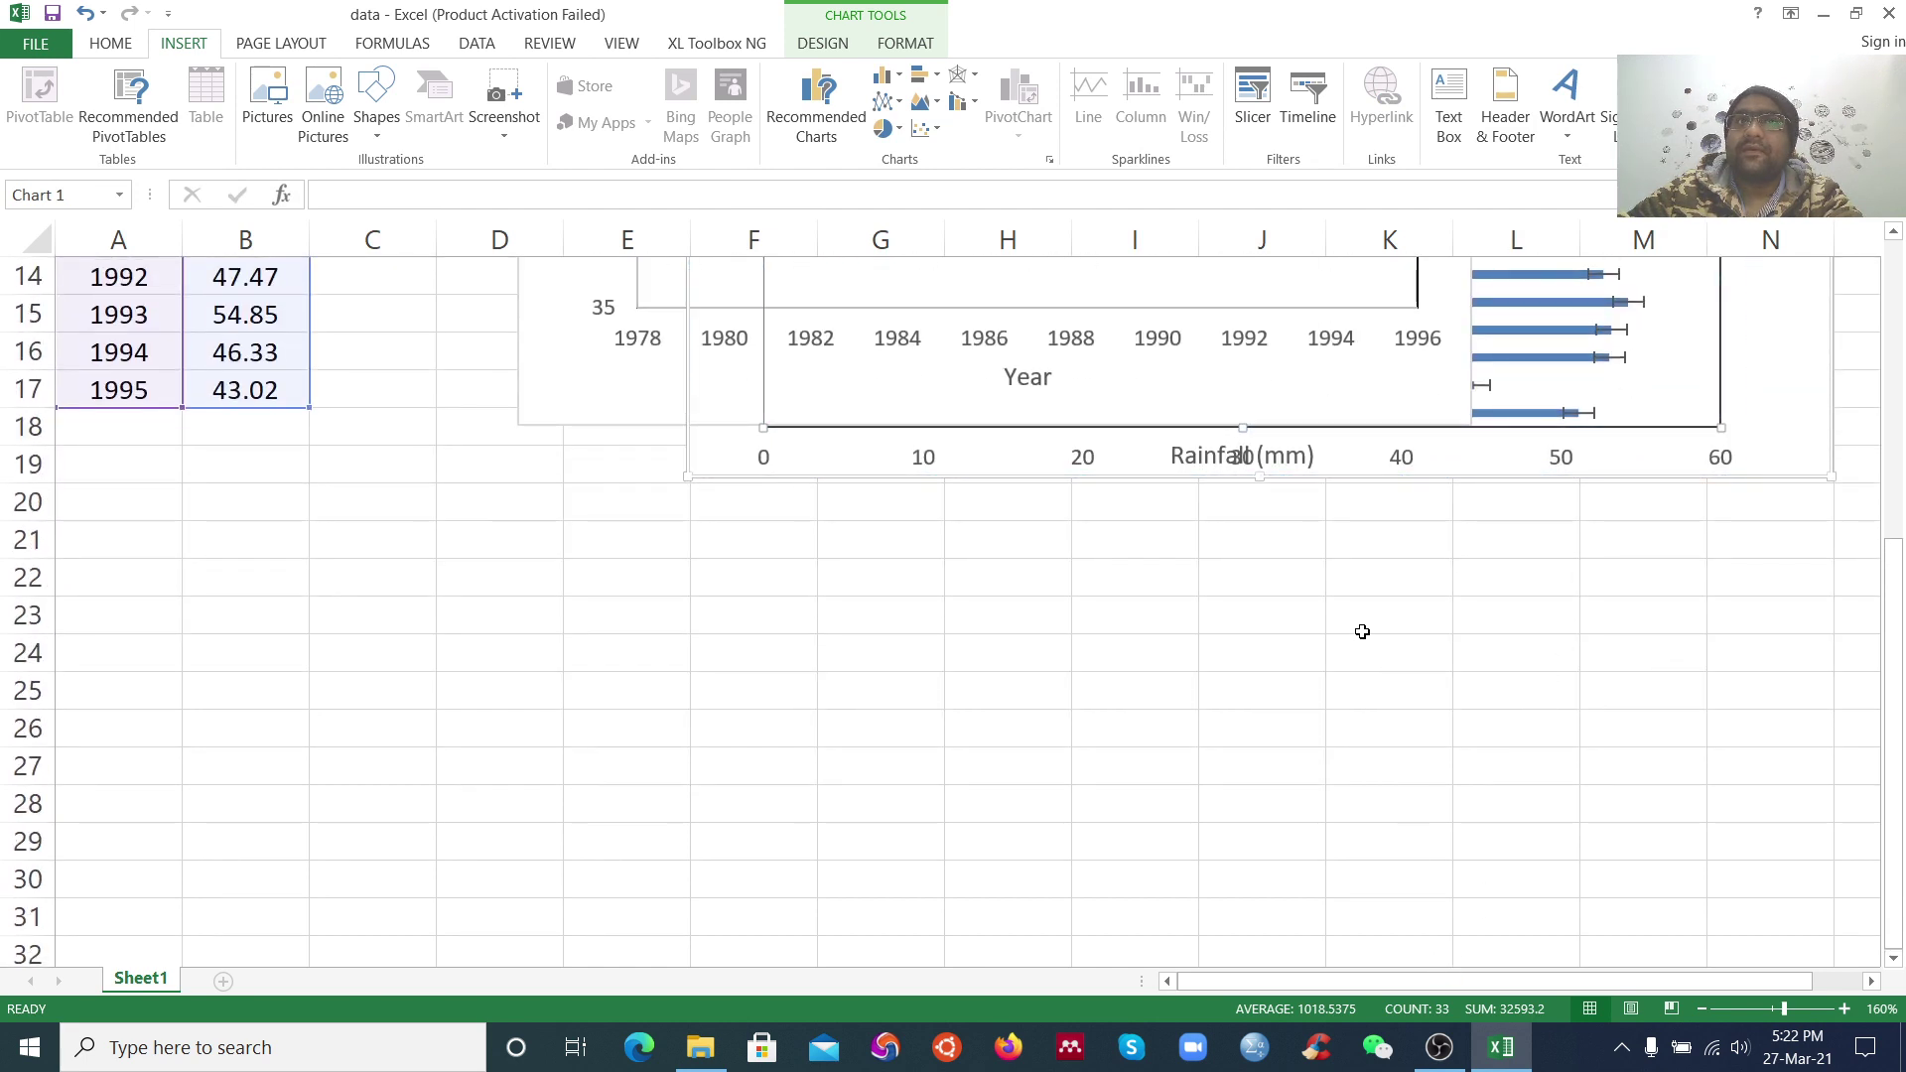
{"action": "scroll", "coordinate": [1362, 631], "scroll_direction": "up", "scroll_amount": 4}
{"action": "left_click_drag", "start_coordinate": [1608, 383], "coordinate": [1469, 839]}
{"action": "scroll", "coordinate": [1469, 839], "scroll_direction": "down", "scroll_amount": 4}
{"action": "left_click_drag", "start_coordinate": [1509, 477], "coordinate": [1459, 502]}
{"action": "scroll", "coordinate": [1459, 503], "scroll_direction": "down", "scroll_amount": 3}
{"action": "scroll", "coordinate": [1416, 540], "scroll_direction": "up", "scroll_amount": 2}
{"action": "scroll", "coordinate": [1532, 424], "scroll_direction": "down", "scroll_amount": 2}
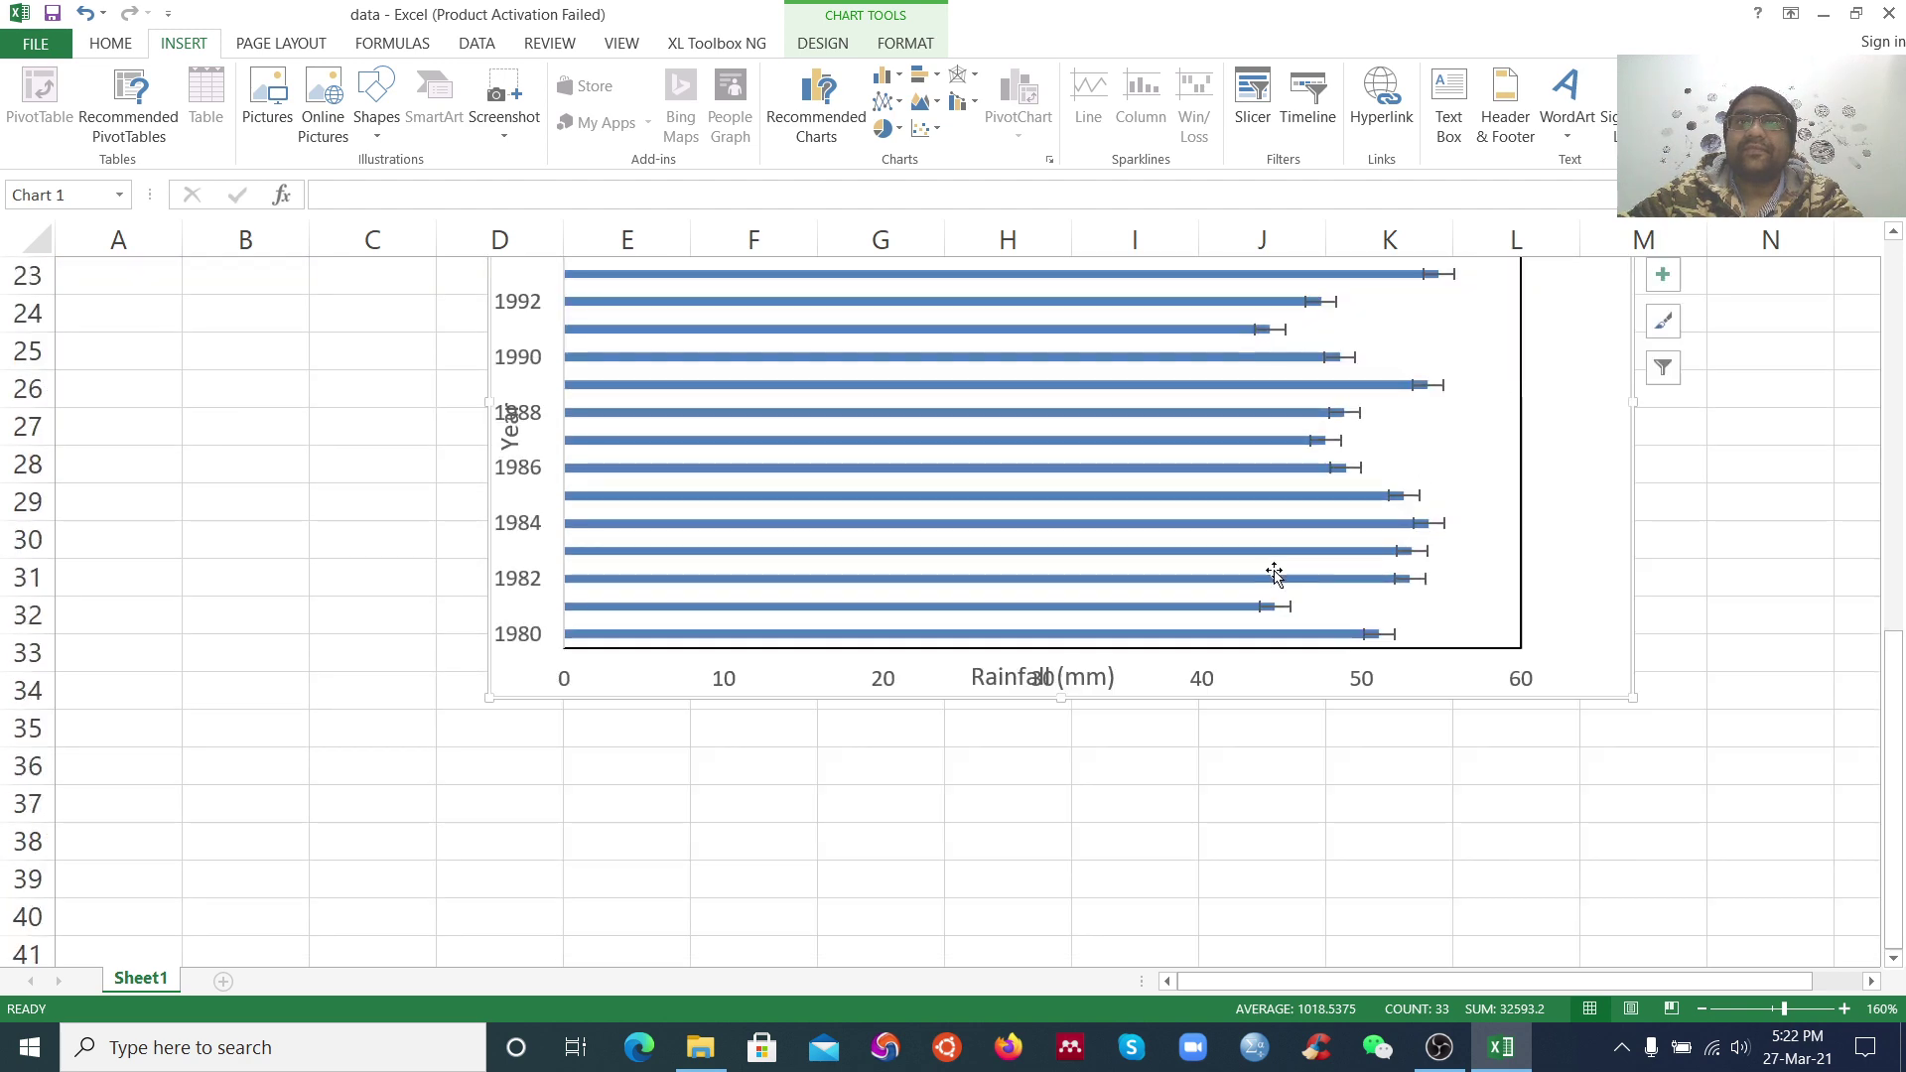
Narrow the bar chart by moving its left edge inward to about the boundary of columns D and E
{"action": "left_click", "coordinate": [1038, 677]}
{"action": "left_click", "coordinate": [1002, 674]}
{"action": "scroll", "coordinate": [702, 477], "scroll_direction": "up", "scroll_amount": 2}
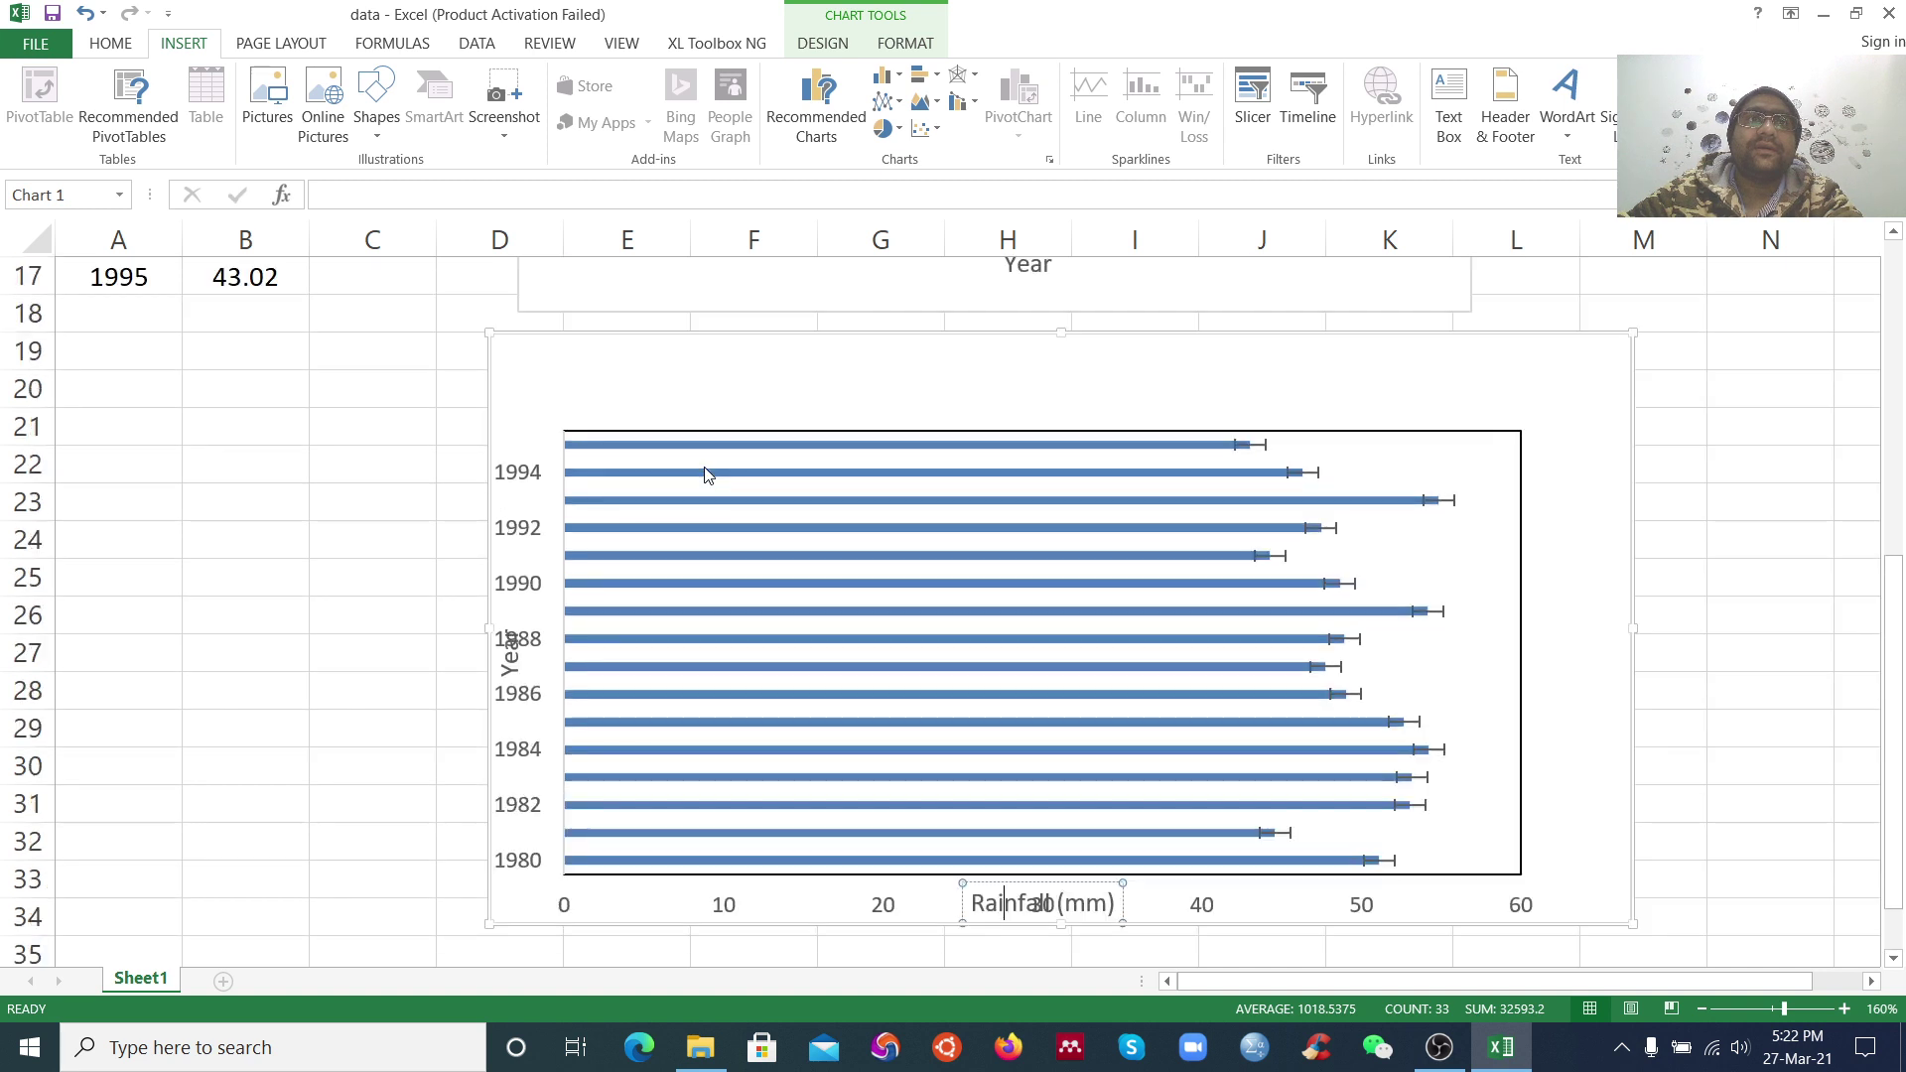
{"action": "left_click", "coordinate": [588, 380]}
{"action": "left_click", "coordinate": [497, 630]}
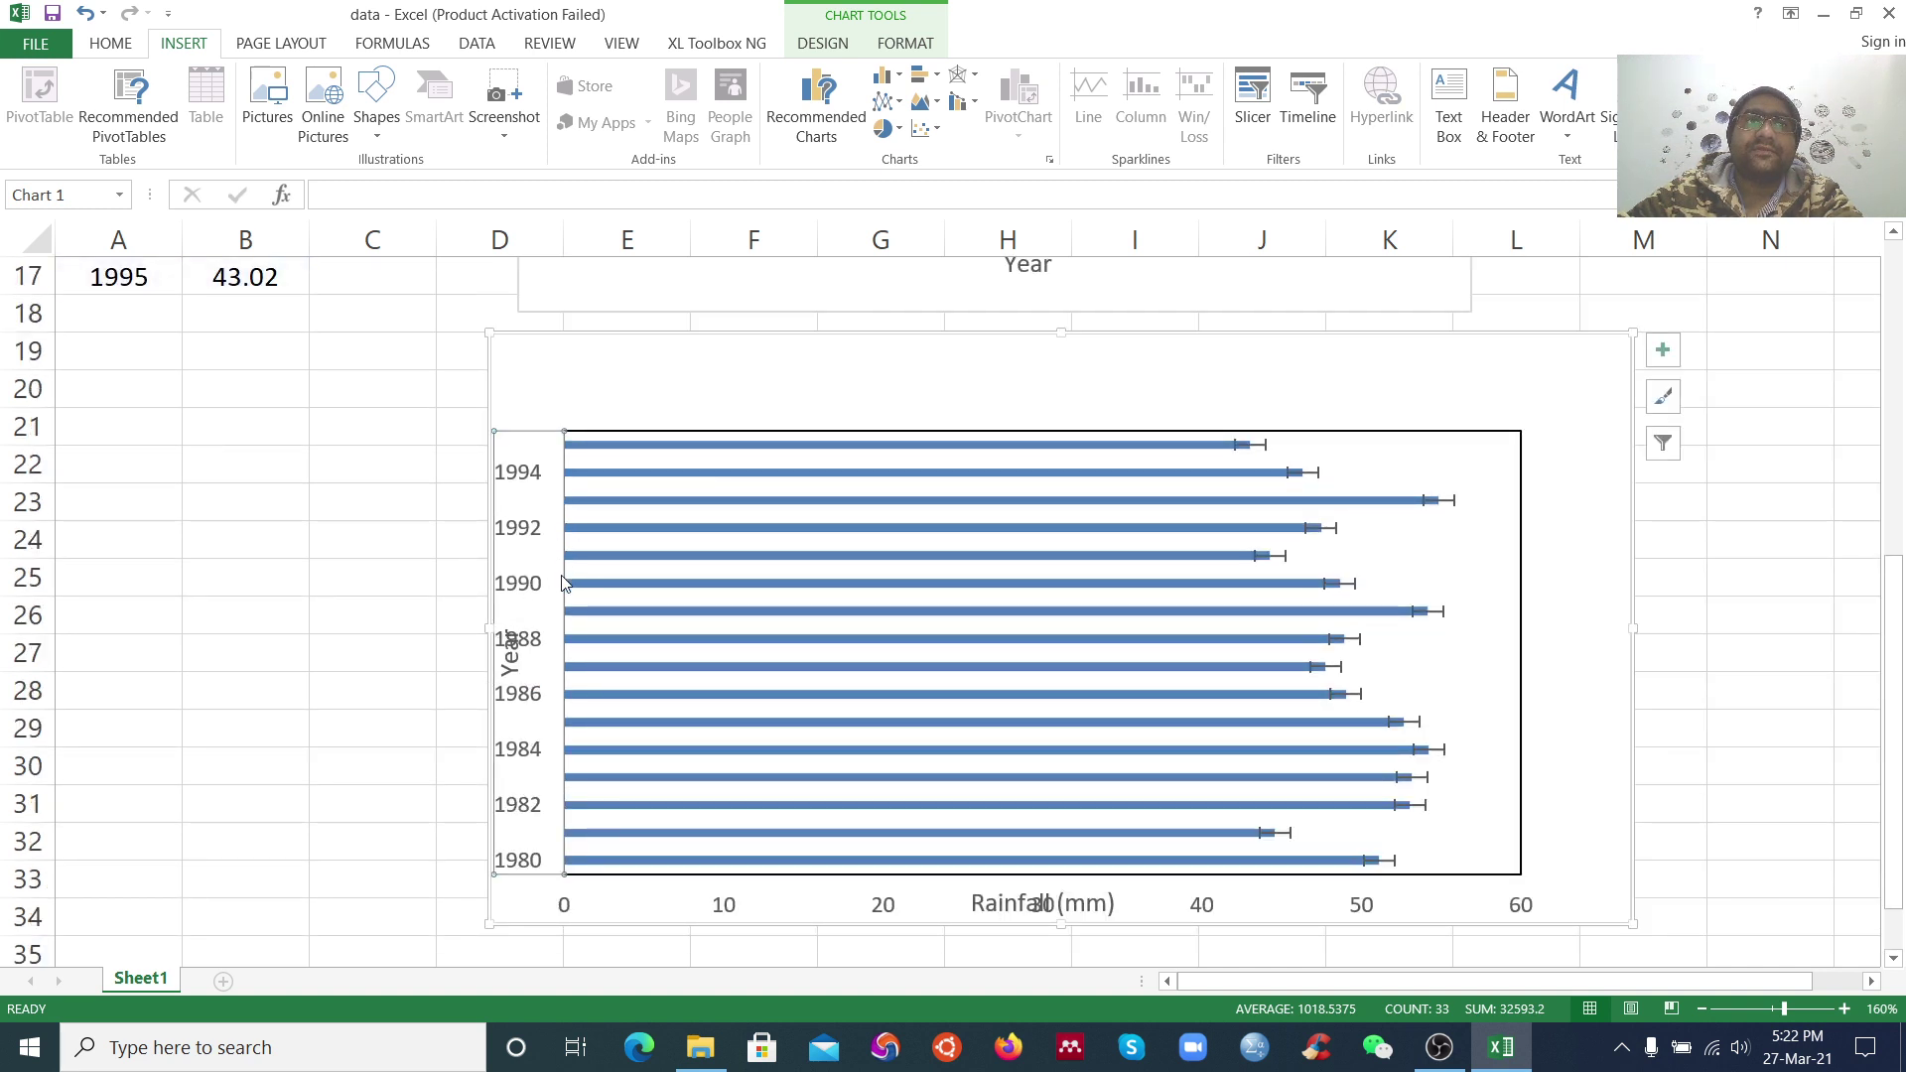
{"action": "left_click", "coordinate": [618, 557]}
{"action": "left_click", "coordinate": [511, 598]}
{"action": "left_click_drag", "start_coordinate": [491, 627], "coordinate": [553, 626]}
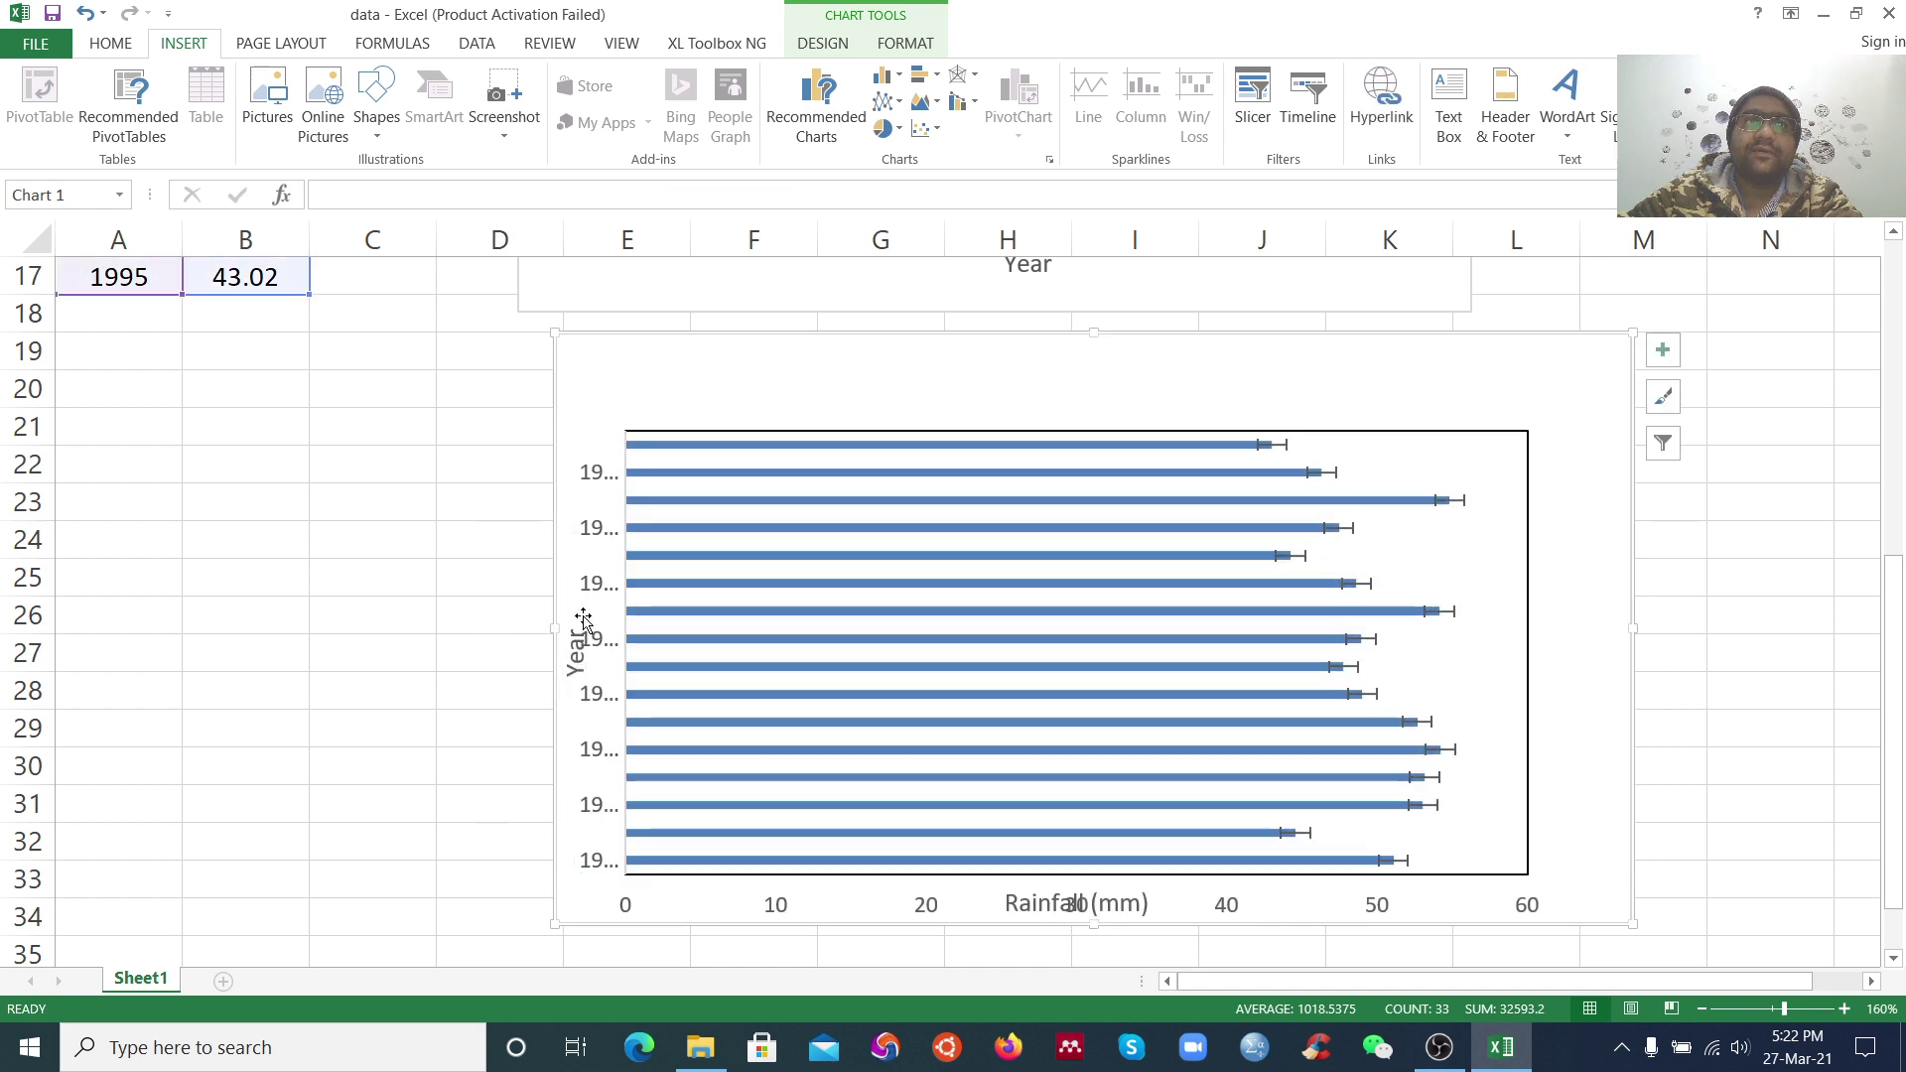
Widen the bar chart's plot area slightly outward and pull its year-axis edge inward, clear of the Year title, so the full year labels fit
{"action": "left_click", "coordinate": [576, 647]}
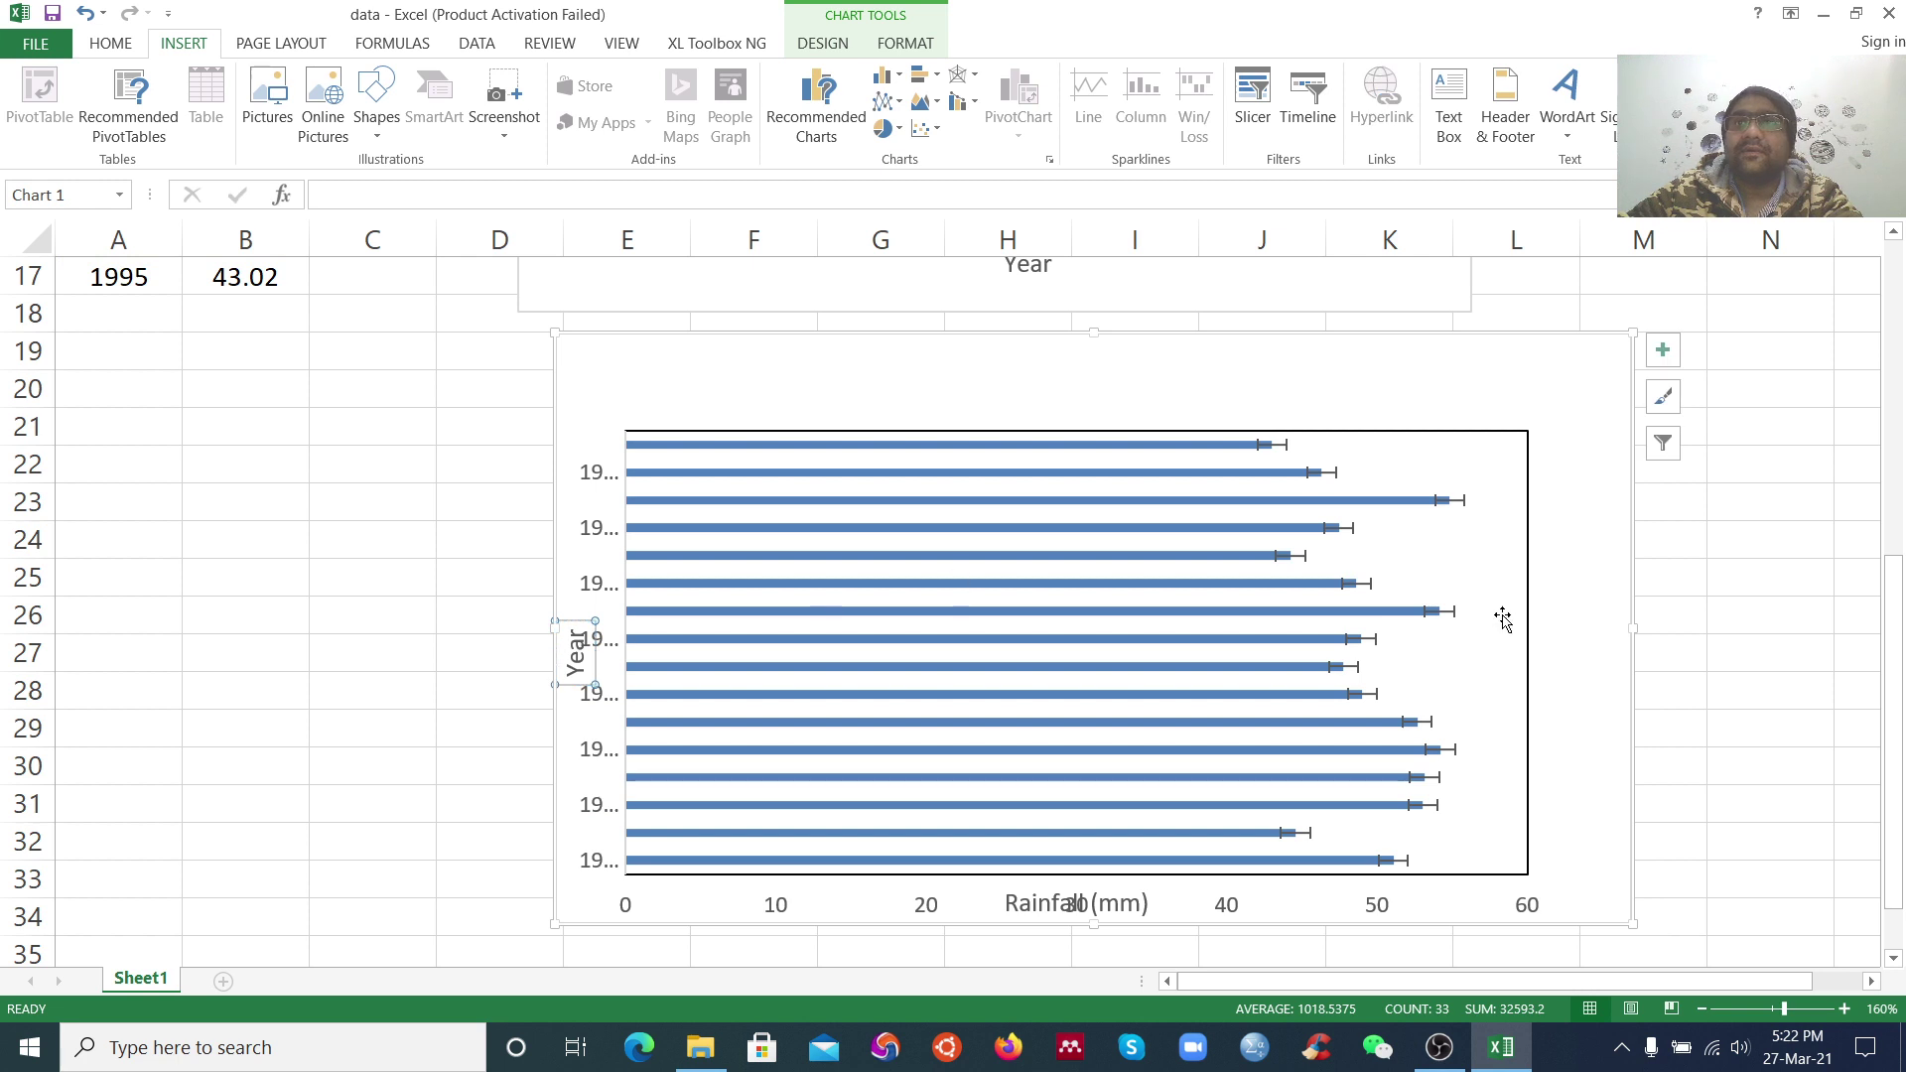
{"action": "left_click", "coordinate": [1529, 650]}
{"action": "left_click_drag", "start_coordinate": [1538, 651], "coordinate": [1554, 652]}
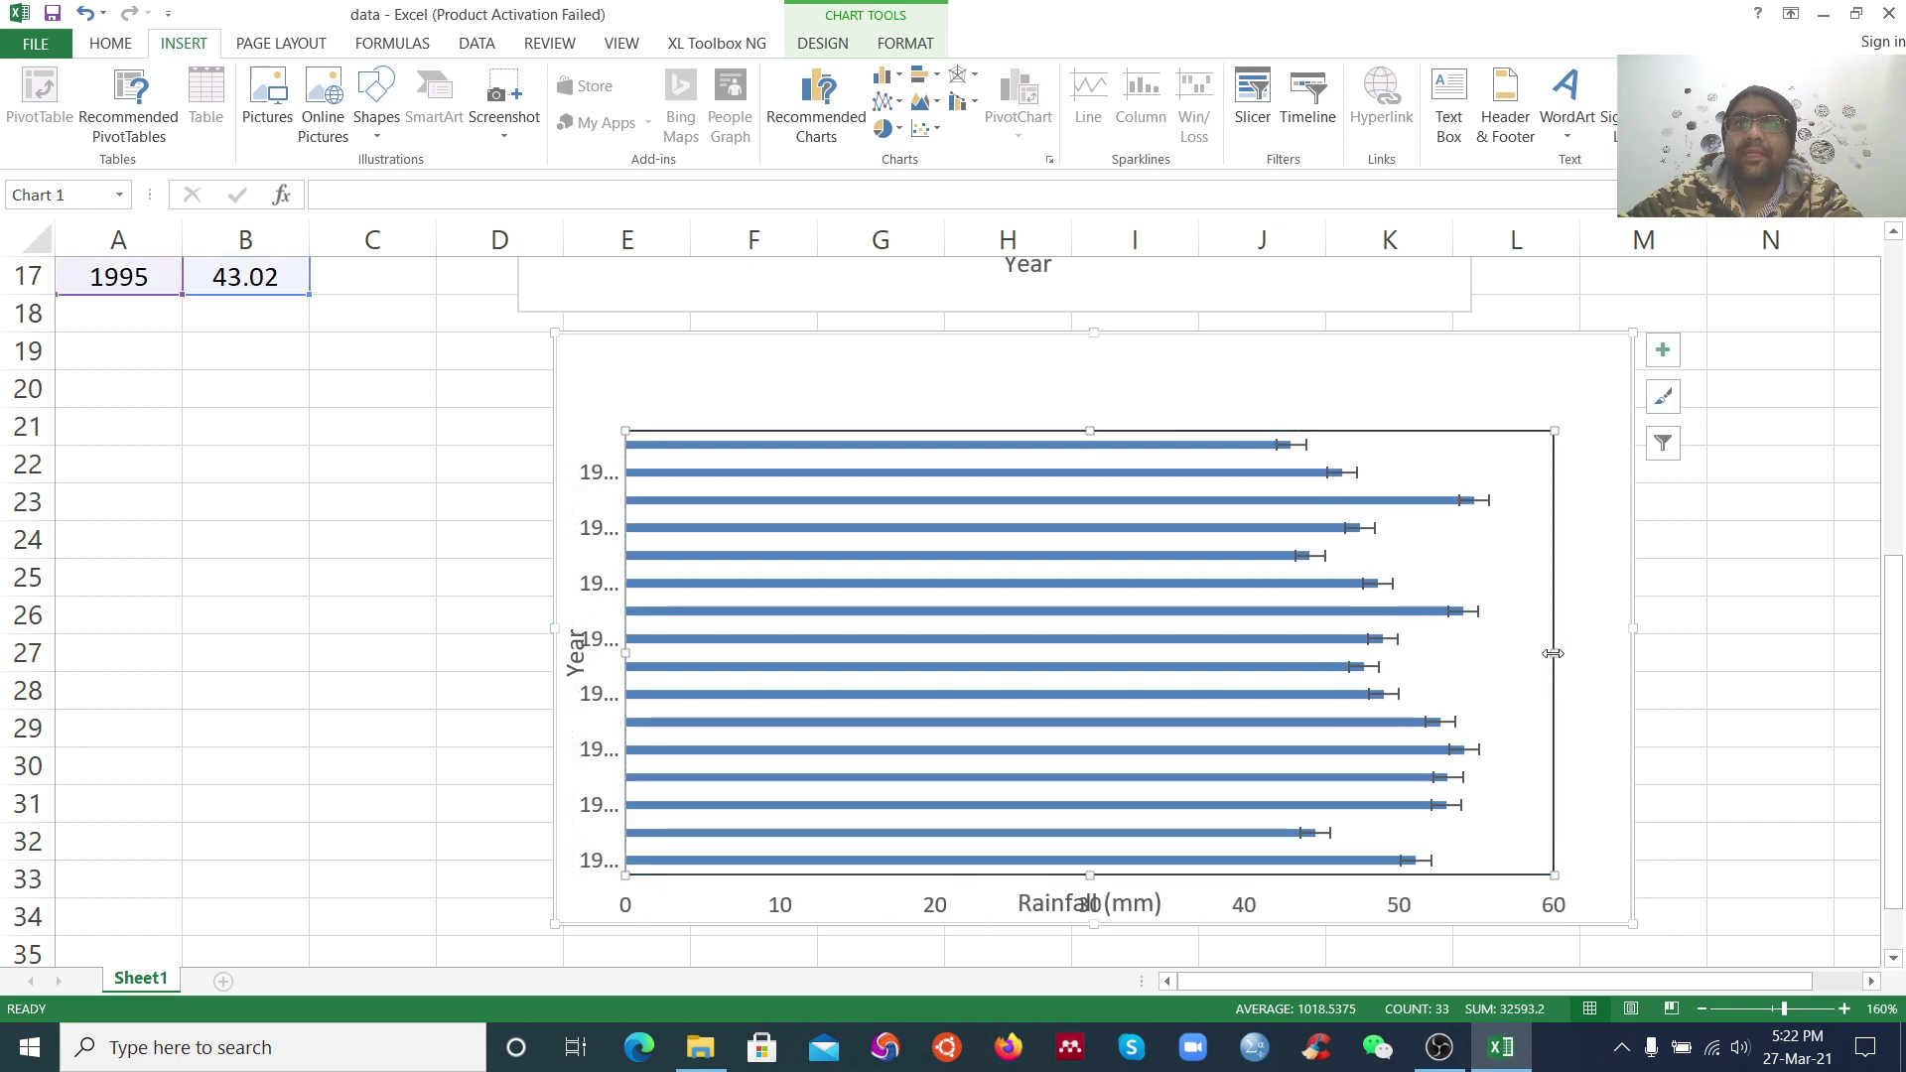
{"action": "left_click", "coordinate": [576, 647]}
{"action": "left_click", "coordinate": [643, 600]}
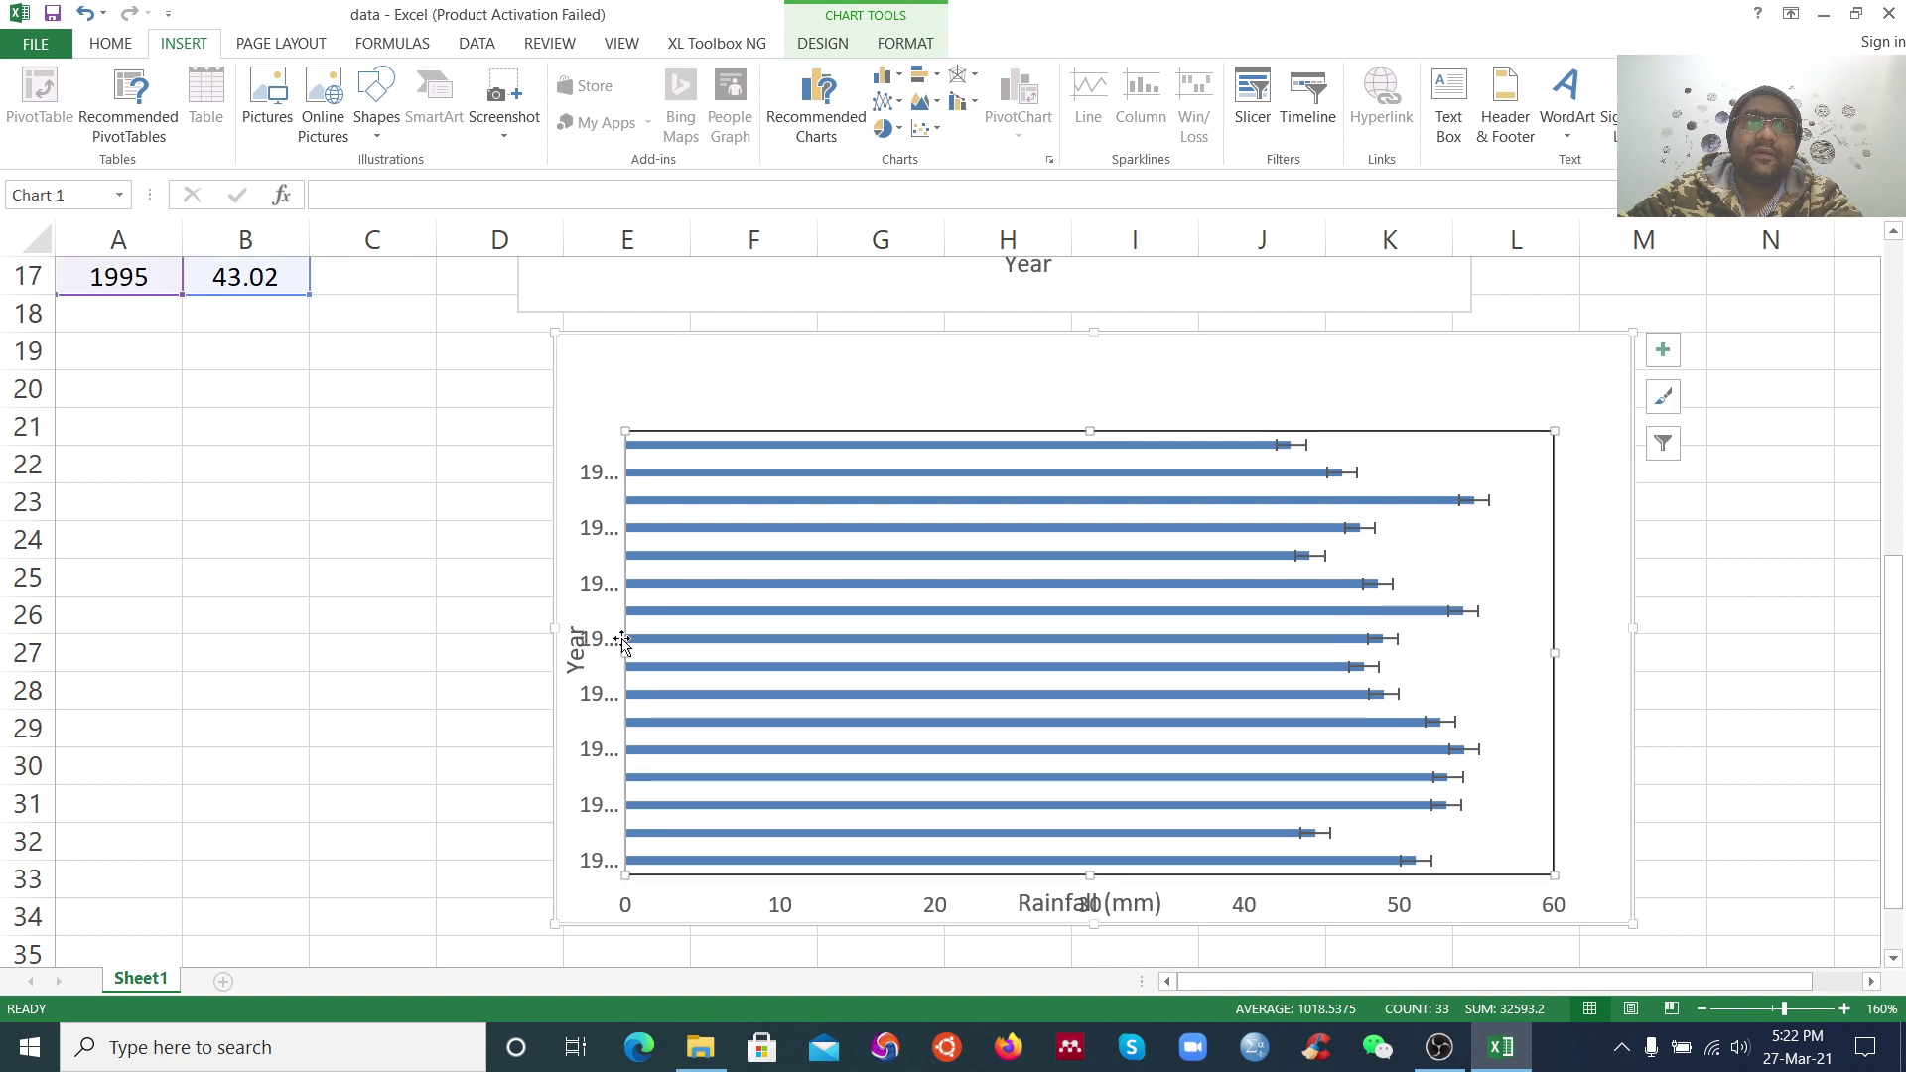
{"action": "mouse_move", "coordinate": [623, 652]}
{"action": "left_mouse_down"}
{"action": "mouse_move", "coordinate": [723, 651]}
{"action": "mouse_move", "coordinate": [673, 650]}
{"action": "left_mouse_up"}
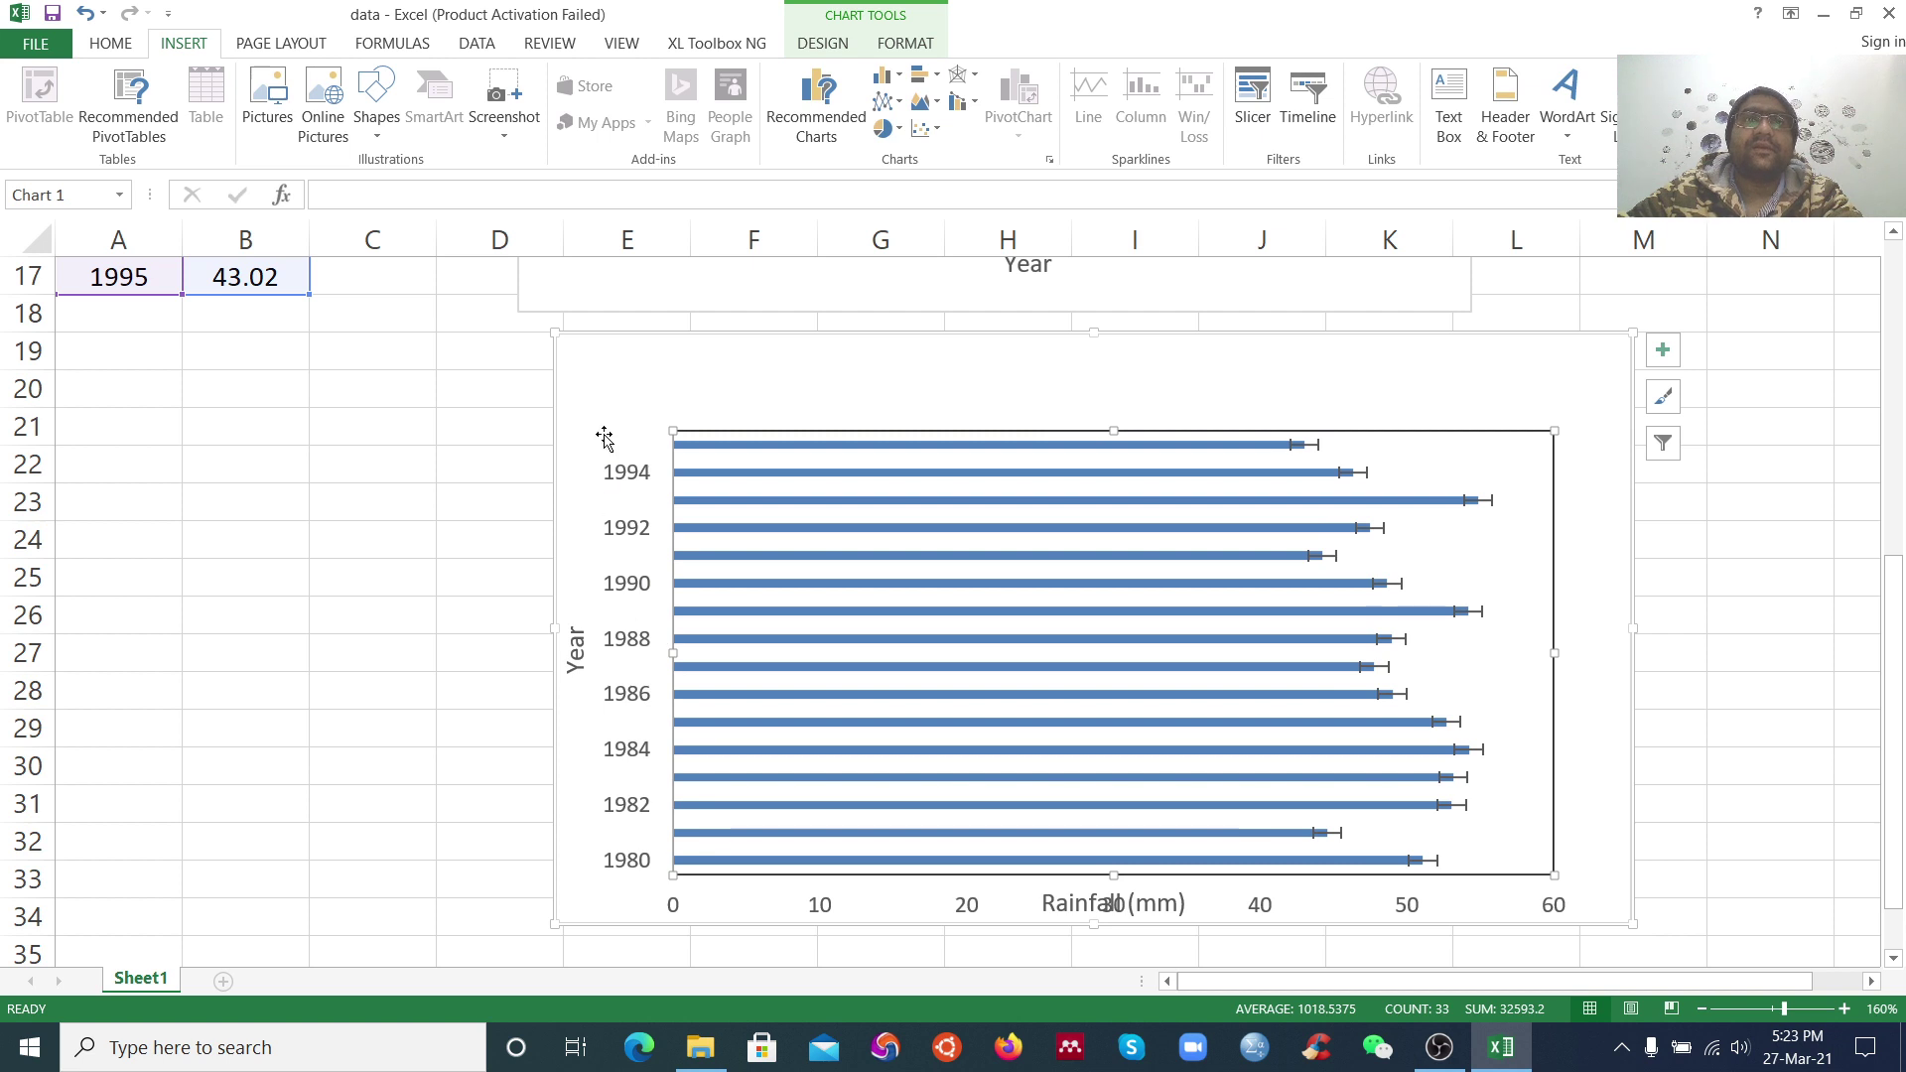
Move the bar chart up to start just above row 18 and shorten its plot area from below to clear the Rainfall (mm) title
{"action": "left_click_drag", "start_coordinate": [765, 341], "coordinate": [681, 305]}
{"action": "left_click", "coordinate": [1002, 846]}
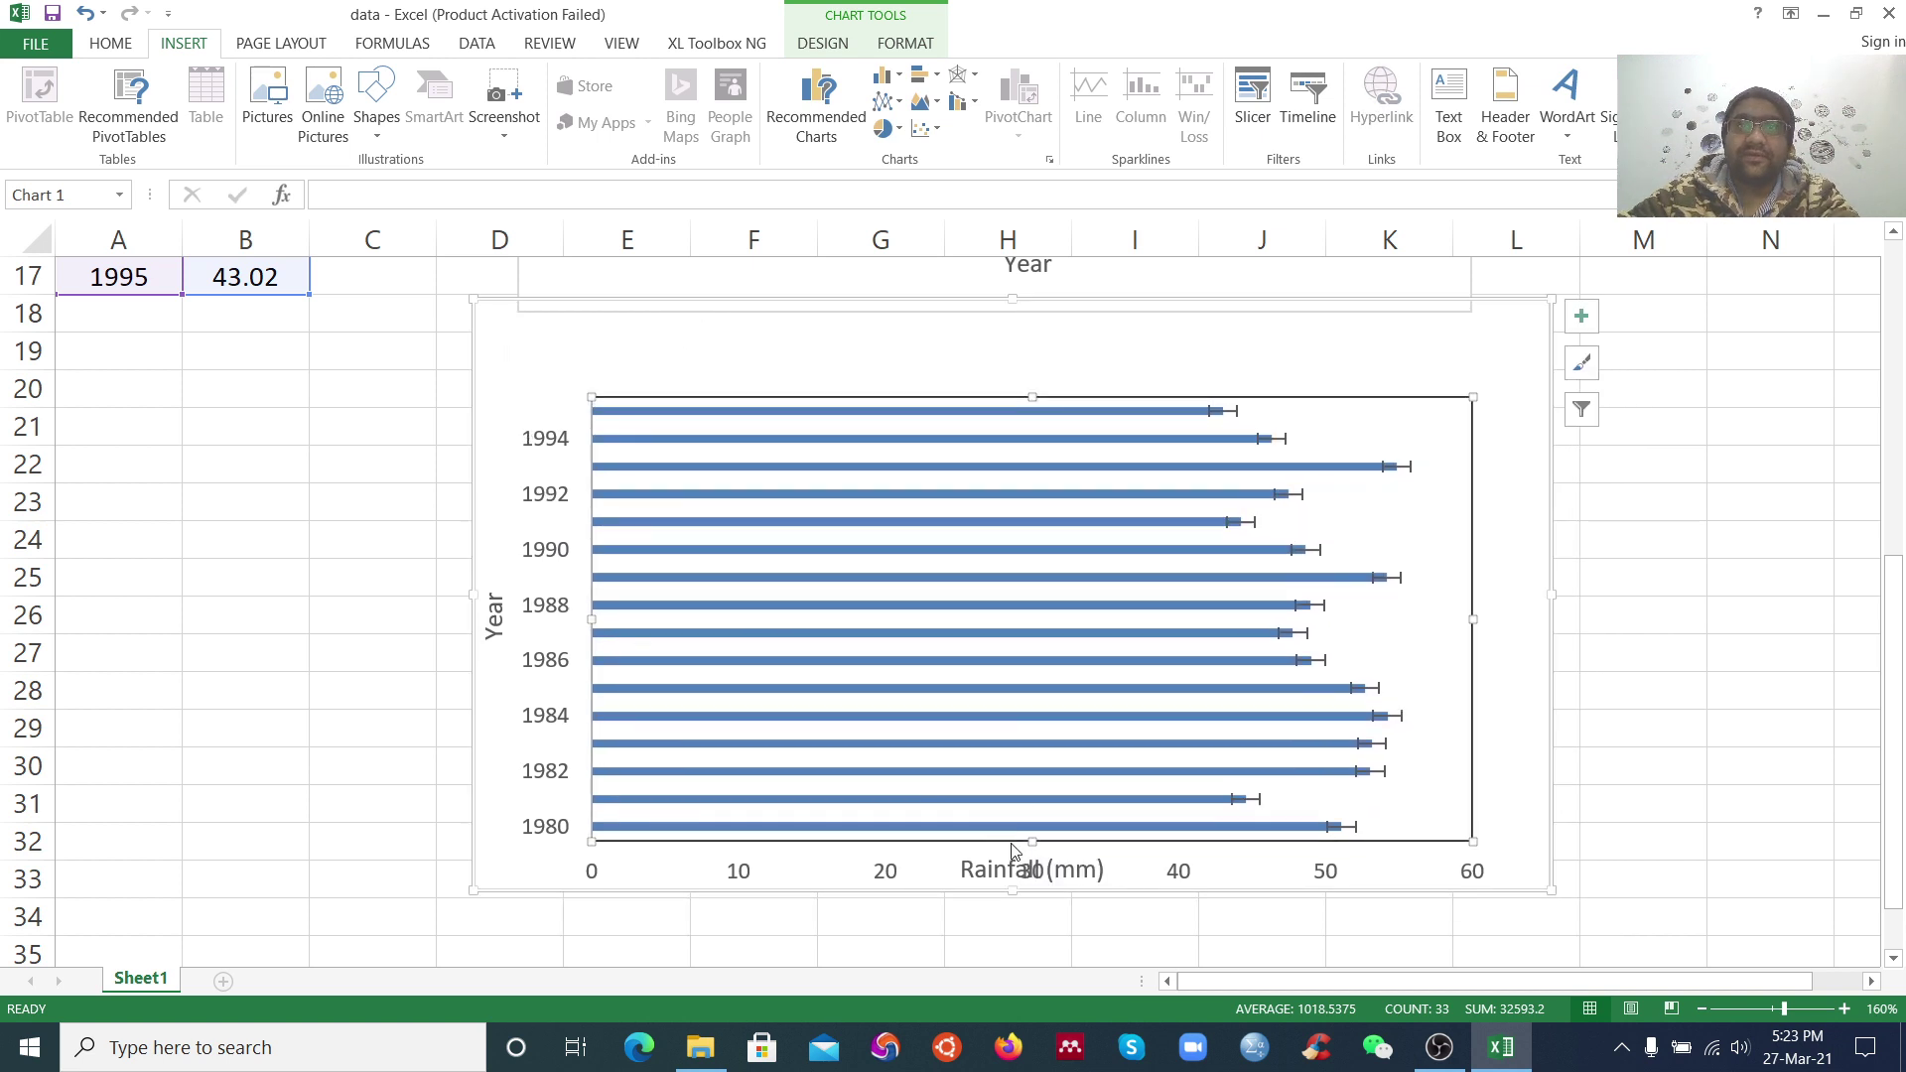
{"action": "left_click_drag", "start_coordinate": [1029, 842], "coordinate": [1030, 778]}
{"action": "left_click", "coordinate": [1014, 846]}
{"action": "left_click", "coordinate": [611, 864]}
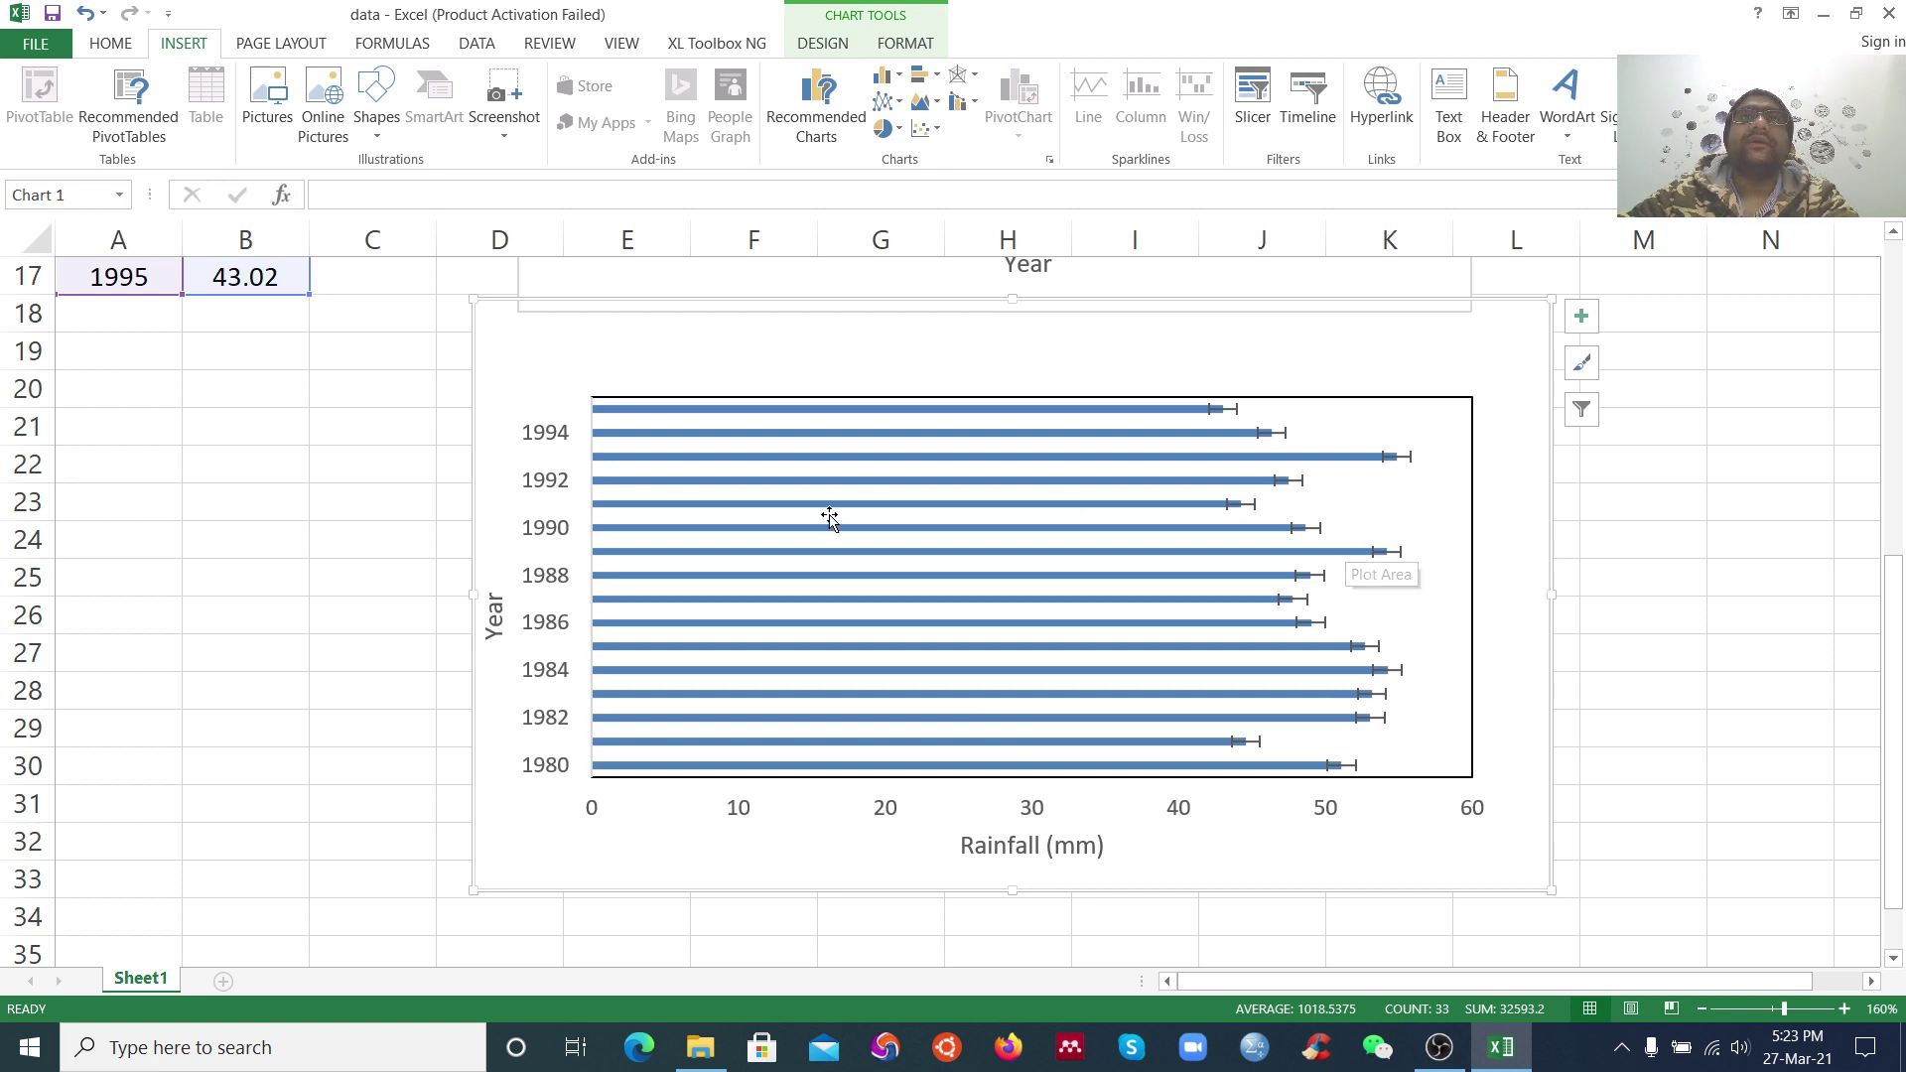
Preview the bar chart as a 2-D area chart and try to convert it to the first combo chart type
{"action": "scroll", "coordinate": [819, 529], "scroll_direction": "up", "scroll_amount": 1}
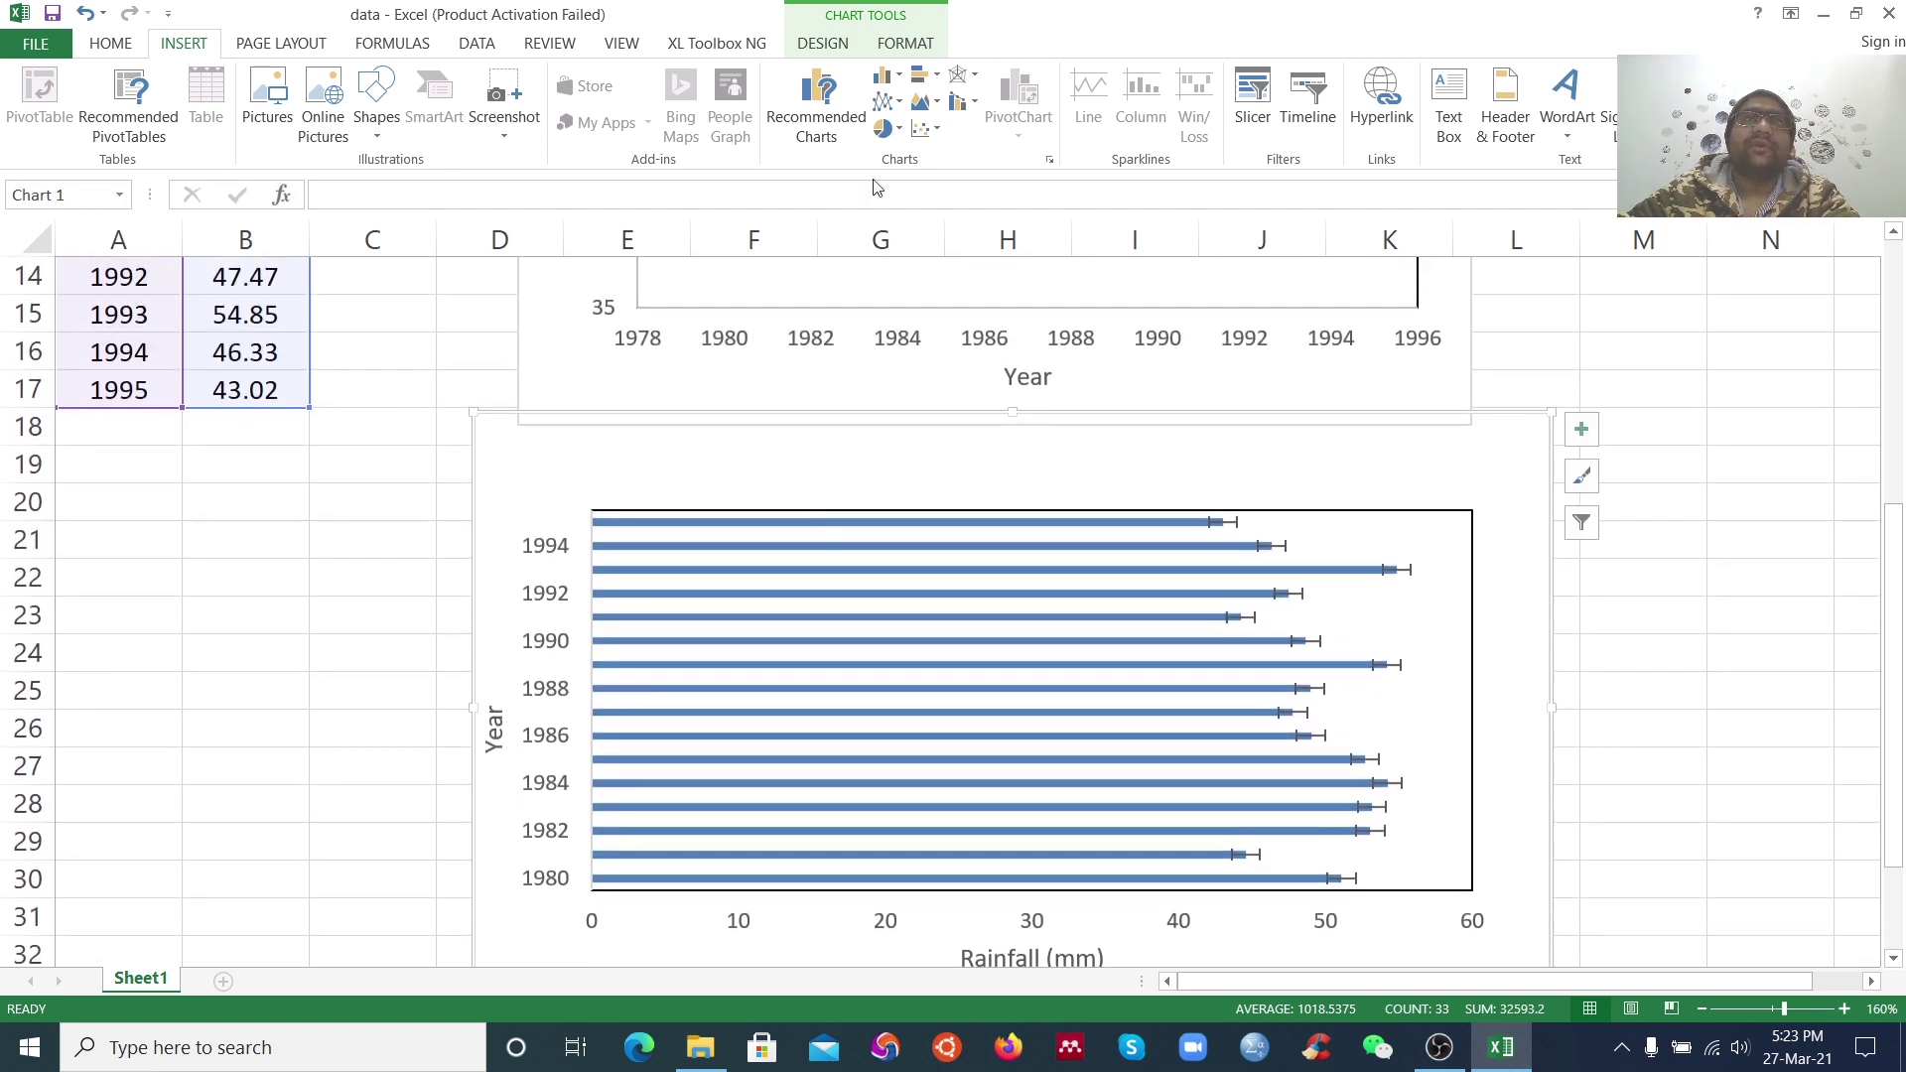
{"action": "left_click", "coordinate": [936, 105]}
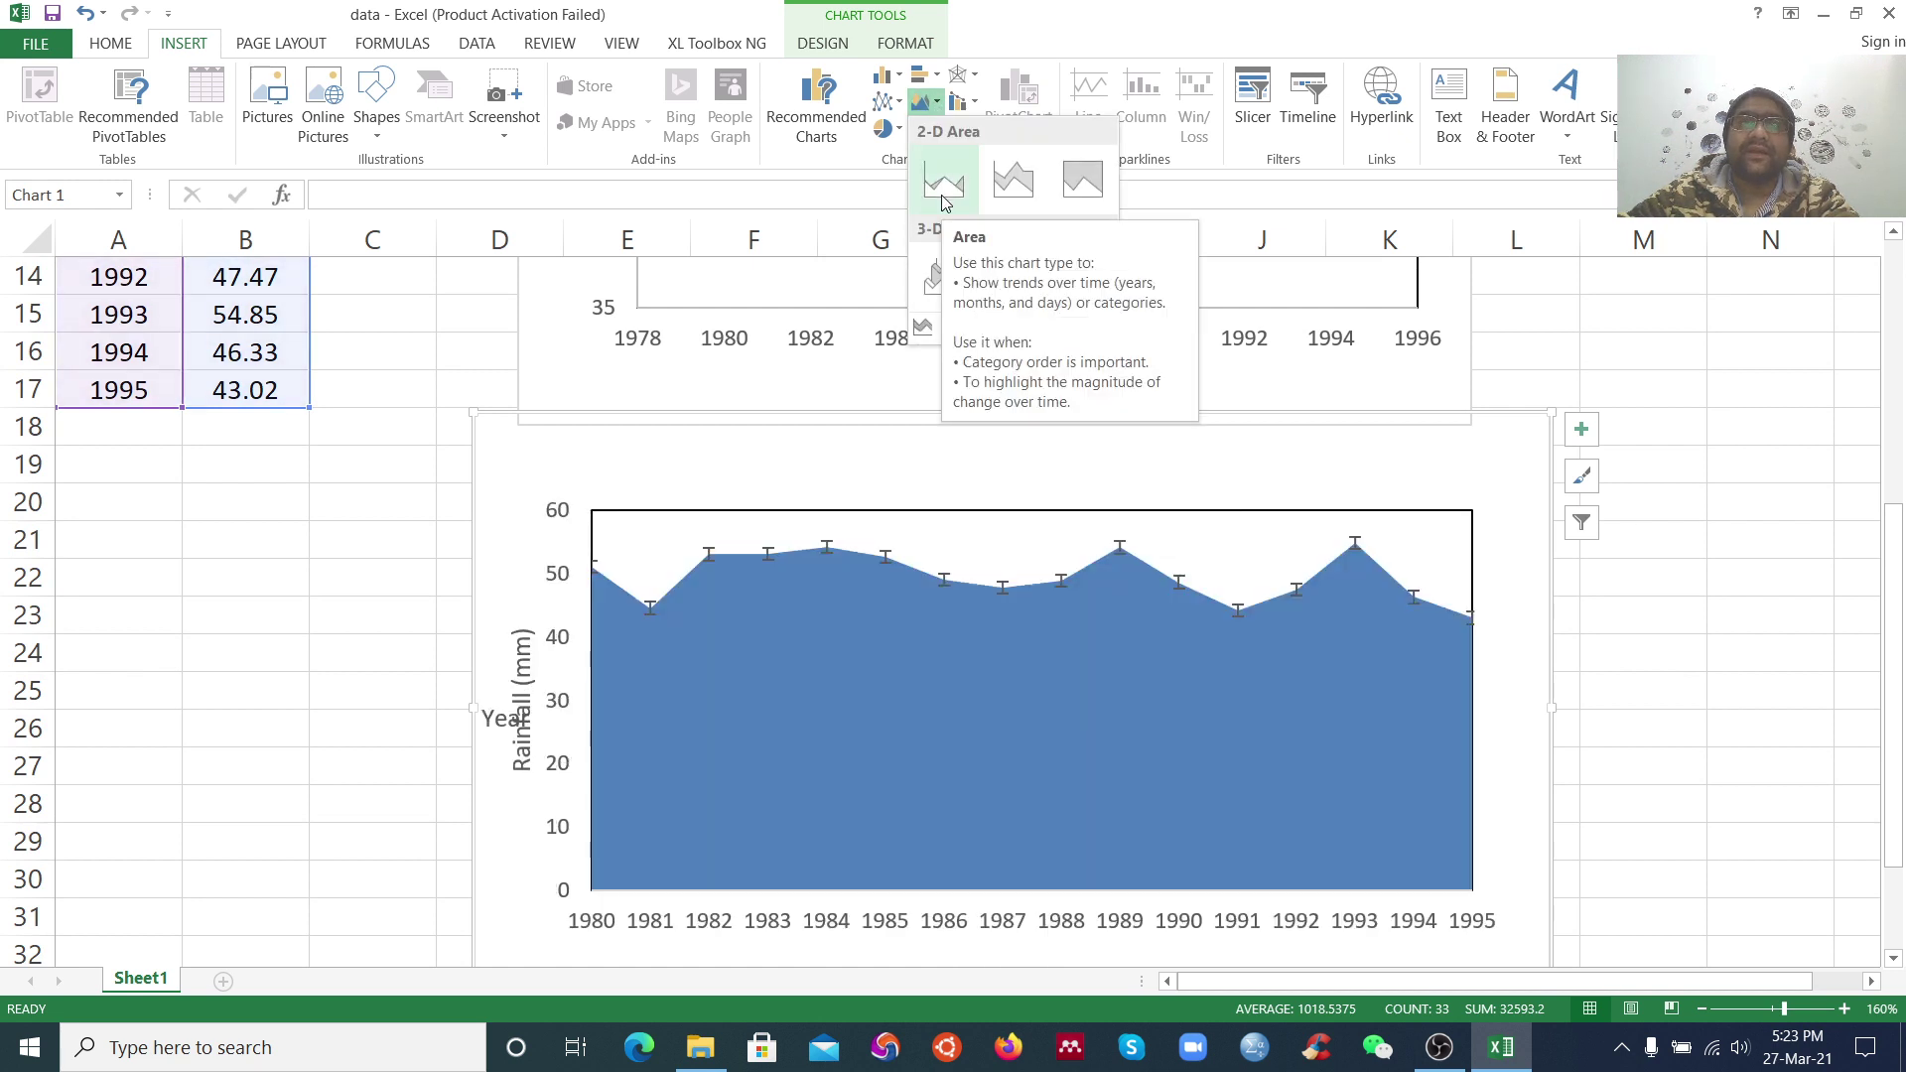
{"action": "left_click", "coordinate": [976, 8]}
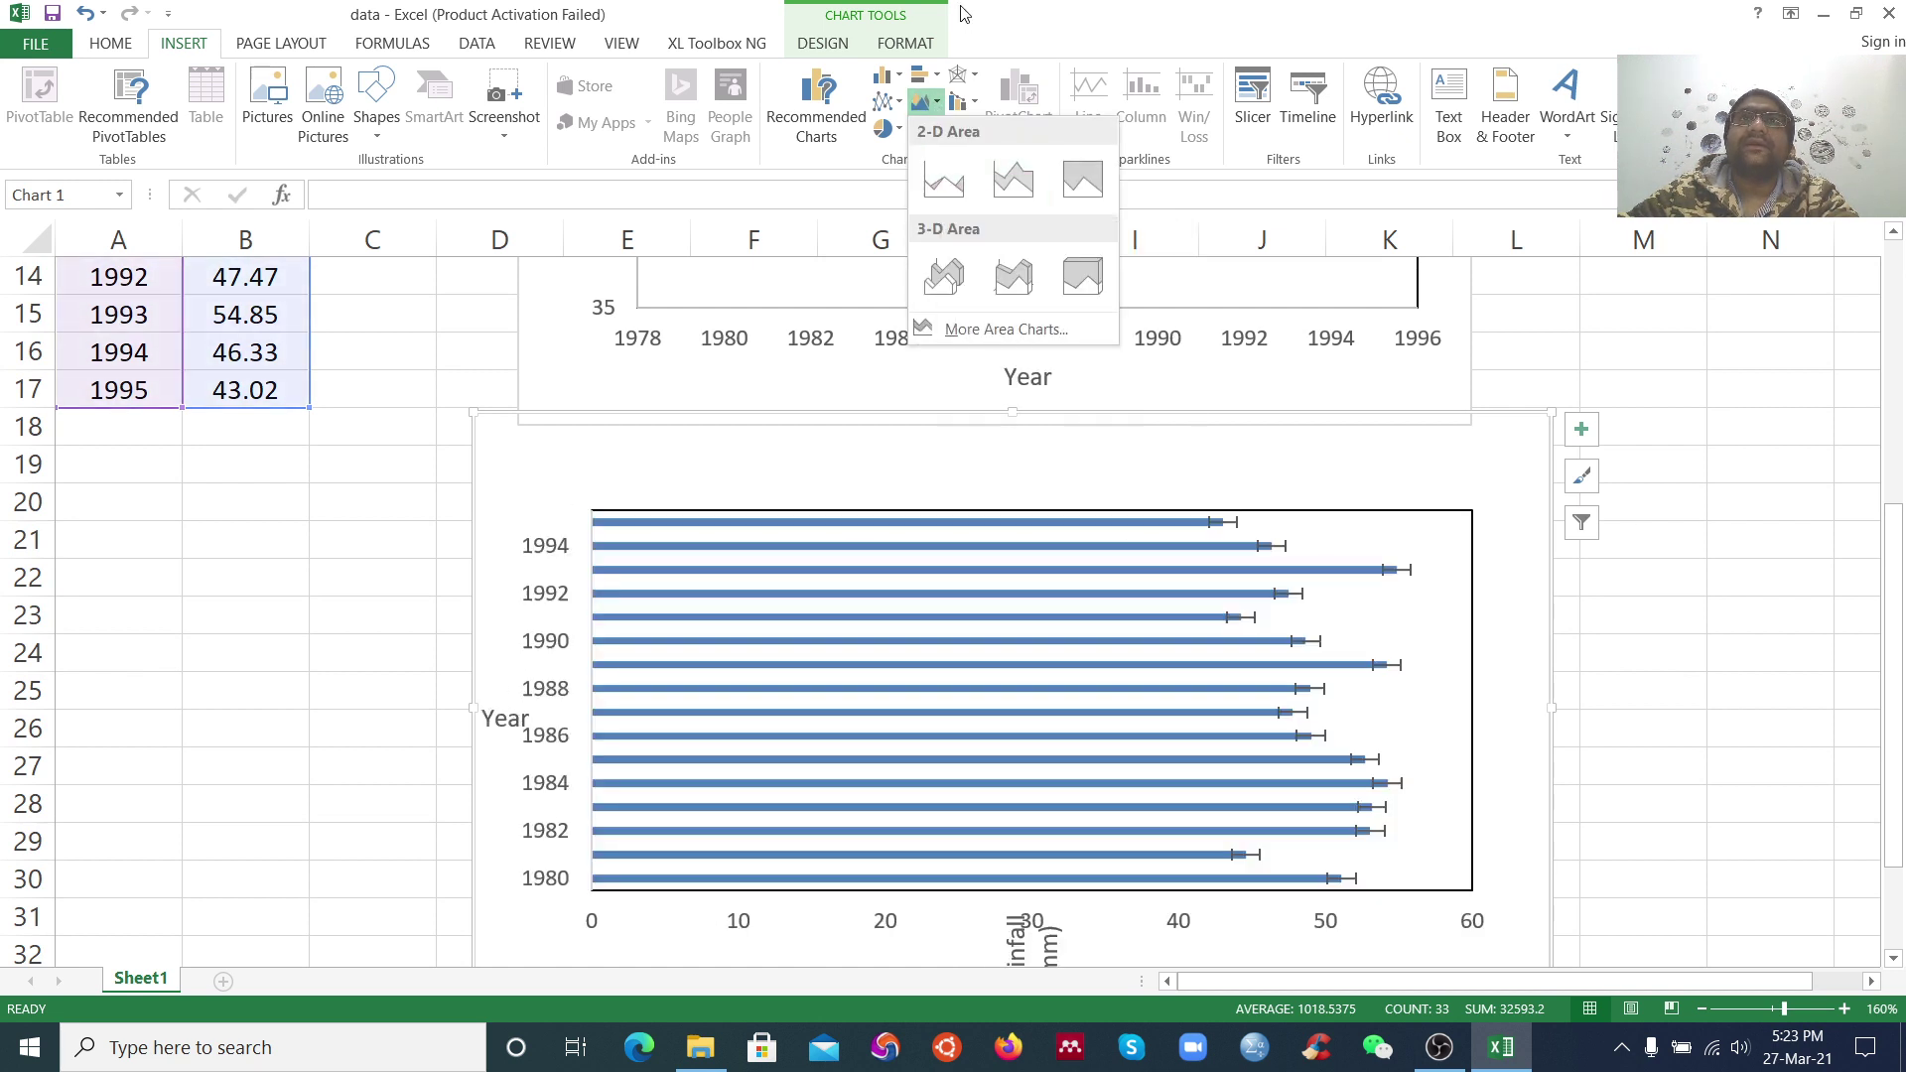
{"action": "left_click", "coordinate": [965, 102]}
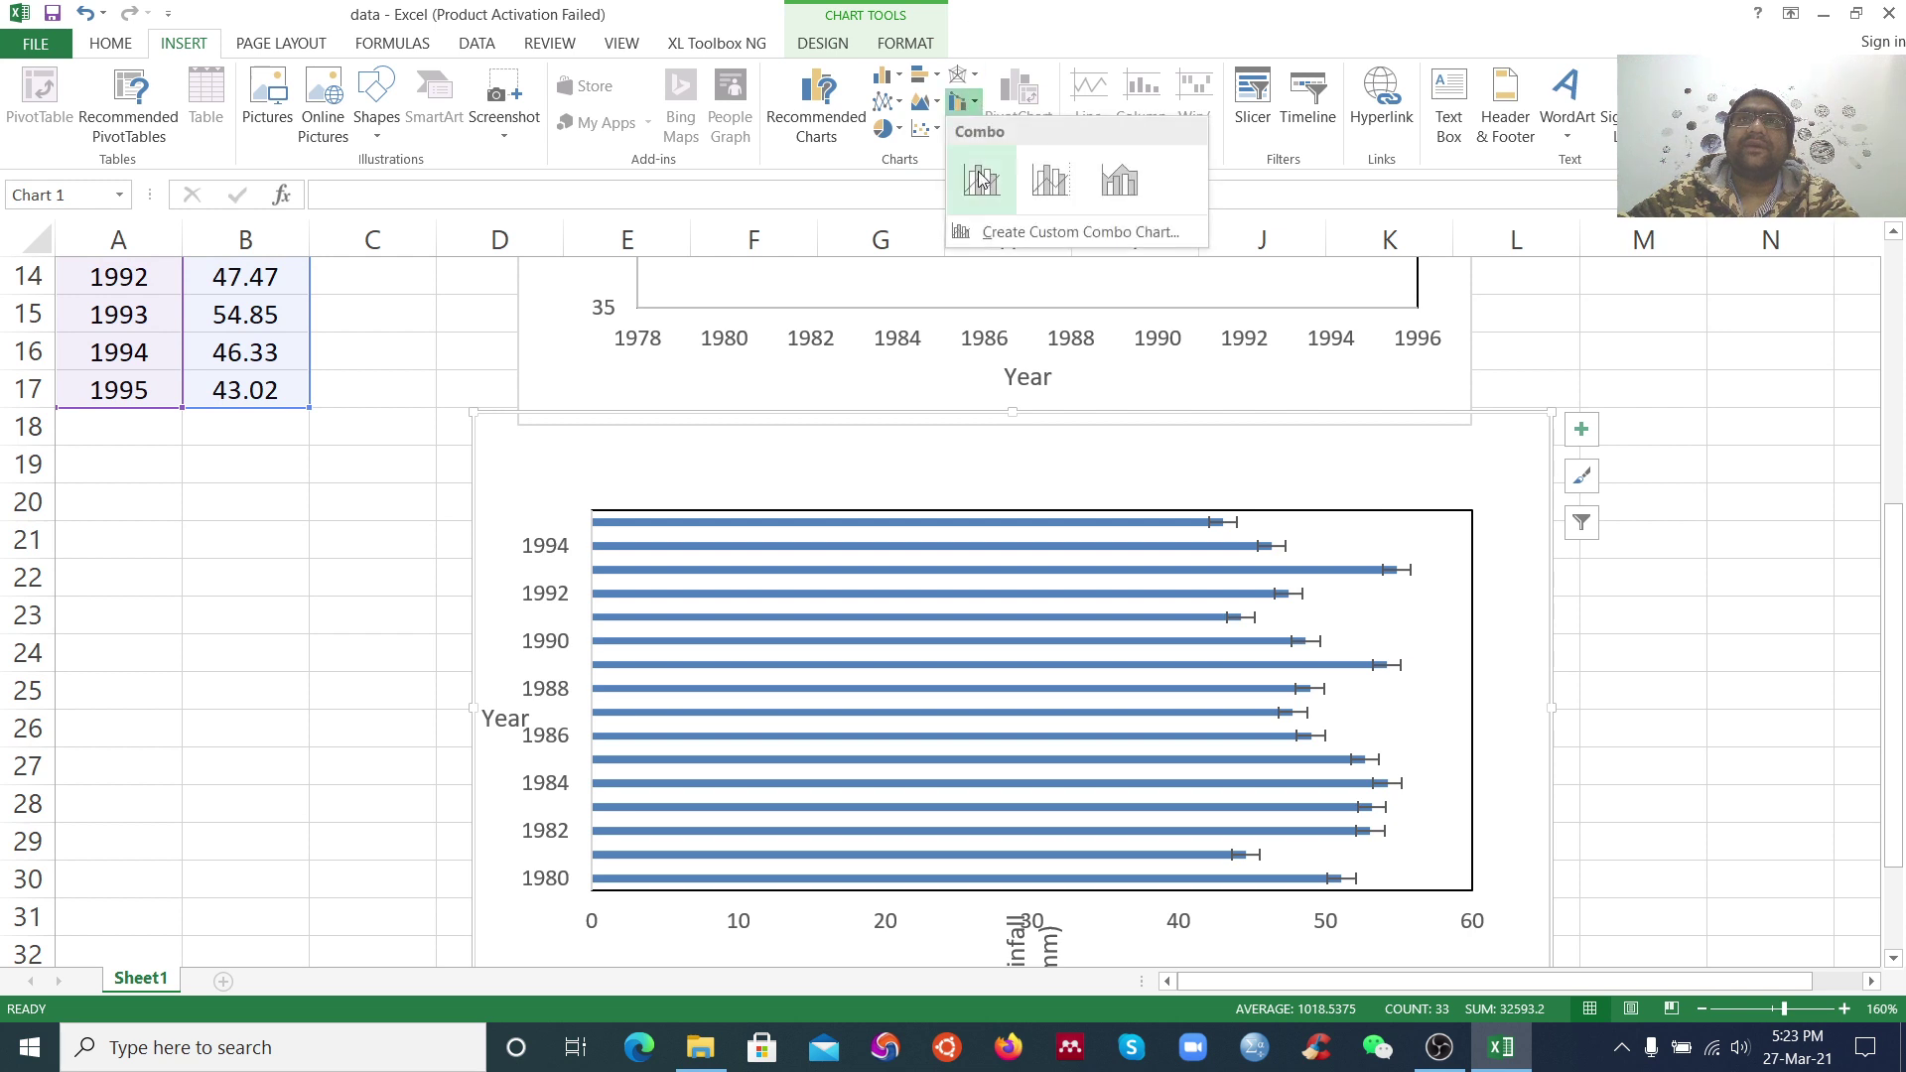
{"action": "left_click", "coordinate": [981, 178]}
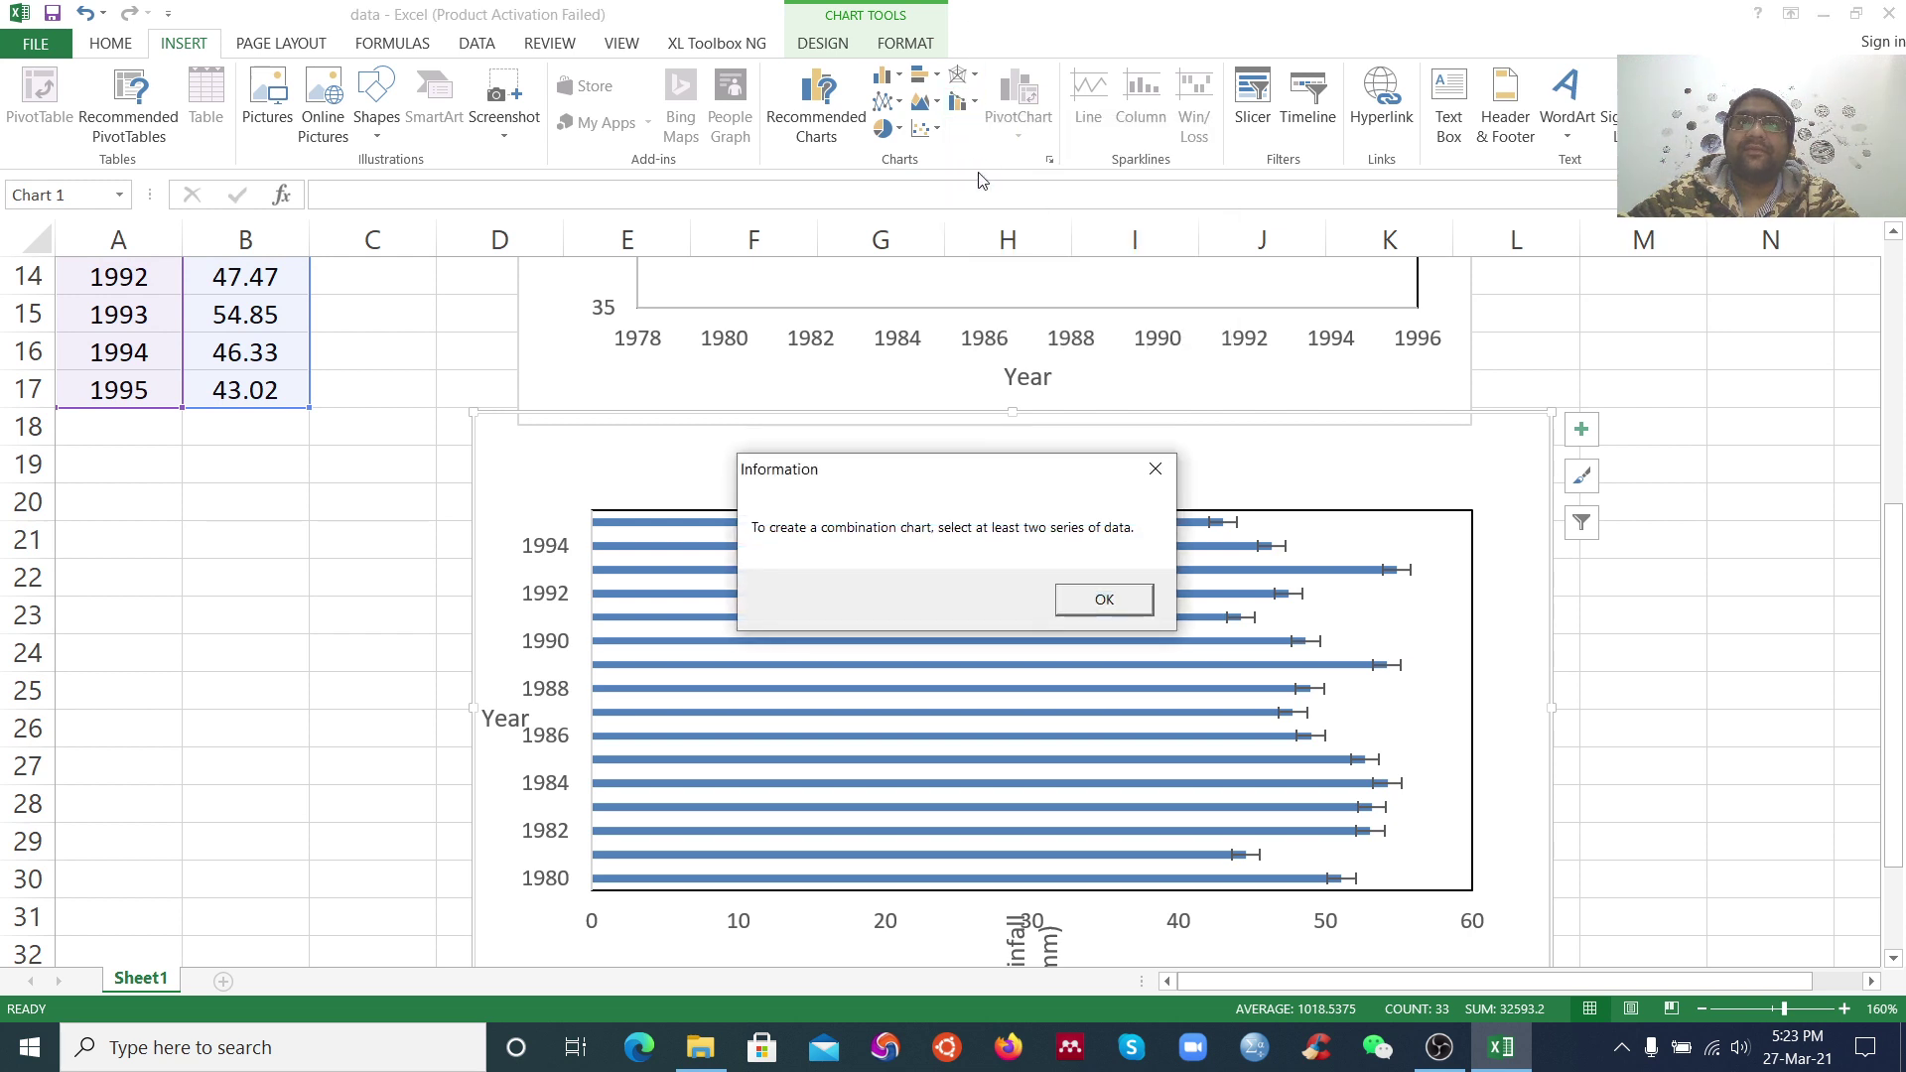
{"action": "left_click", "coordinate": [1132, 613]}
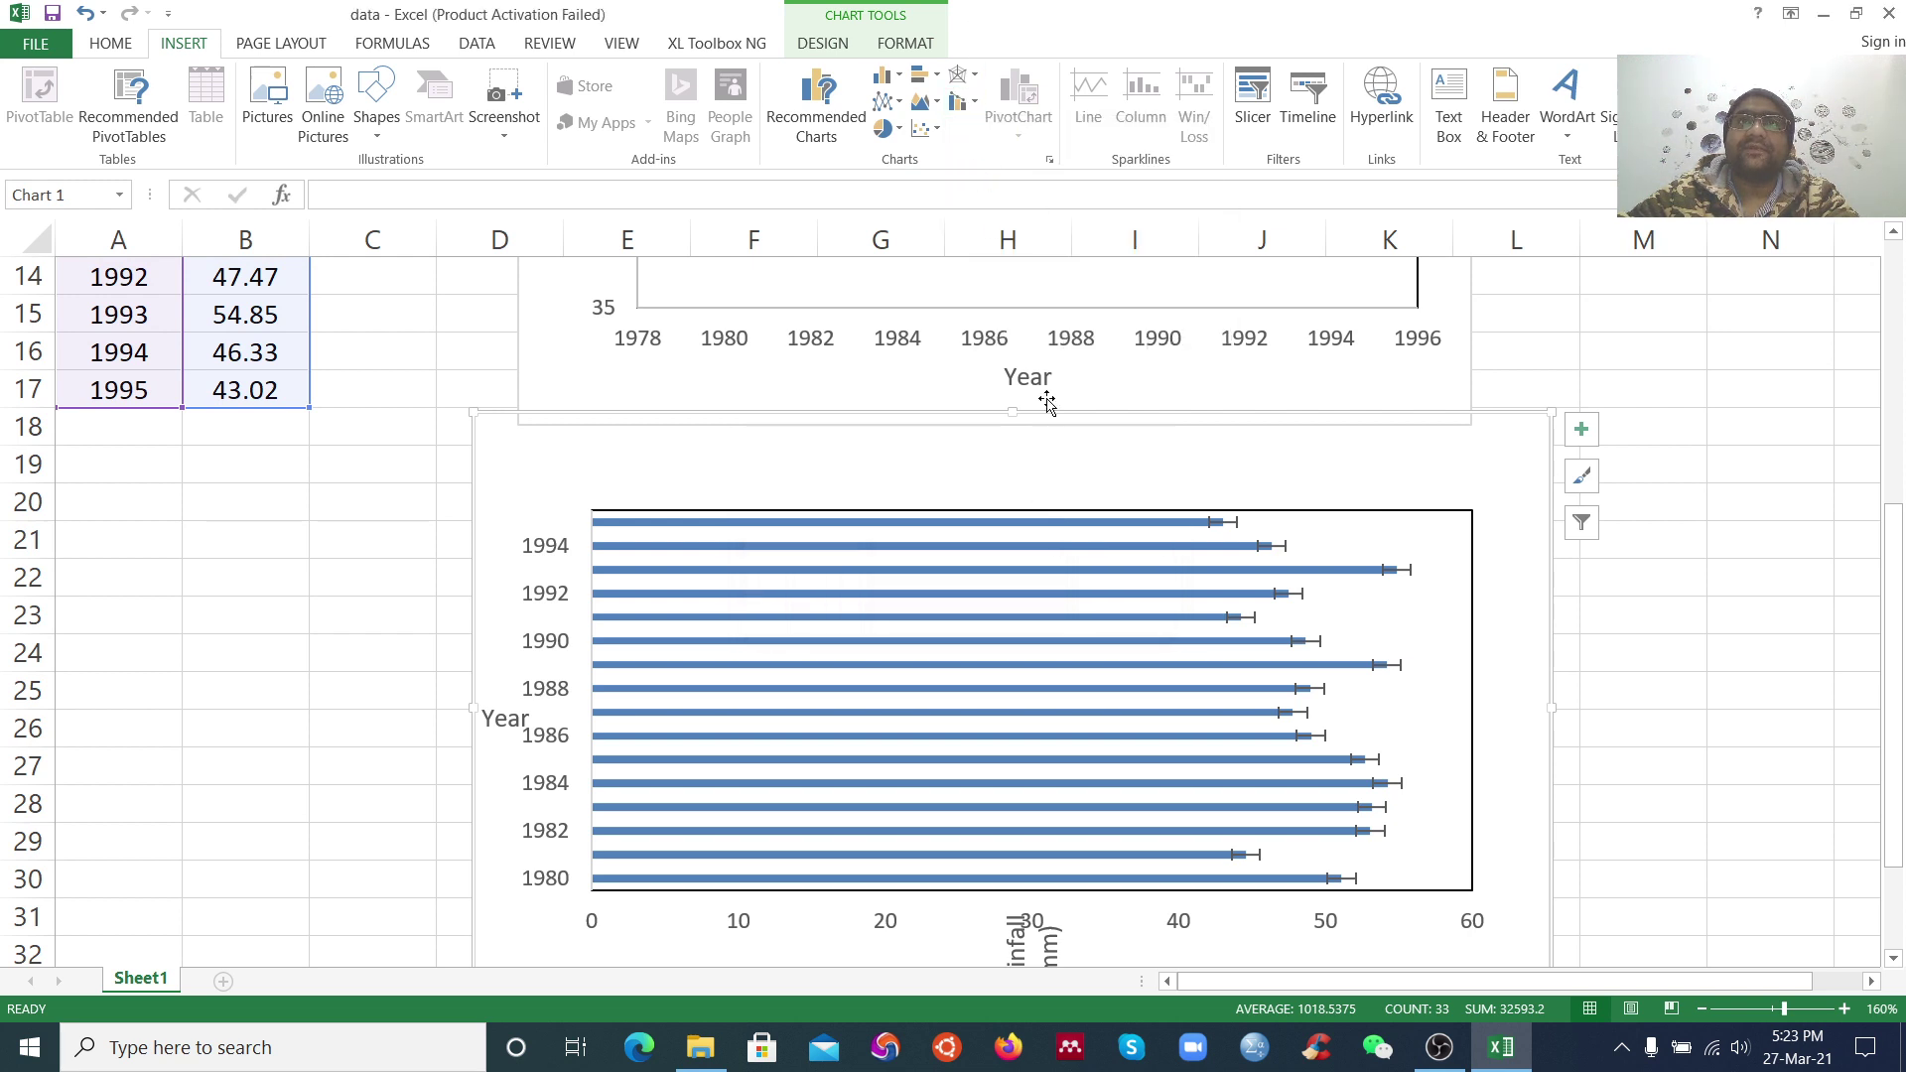
Insert a radar chart from the year and rainfall data in A1:B17 and enlarge it slightly
{"action": "left_click", "coordinate": [963, 78]}
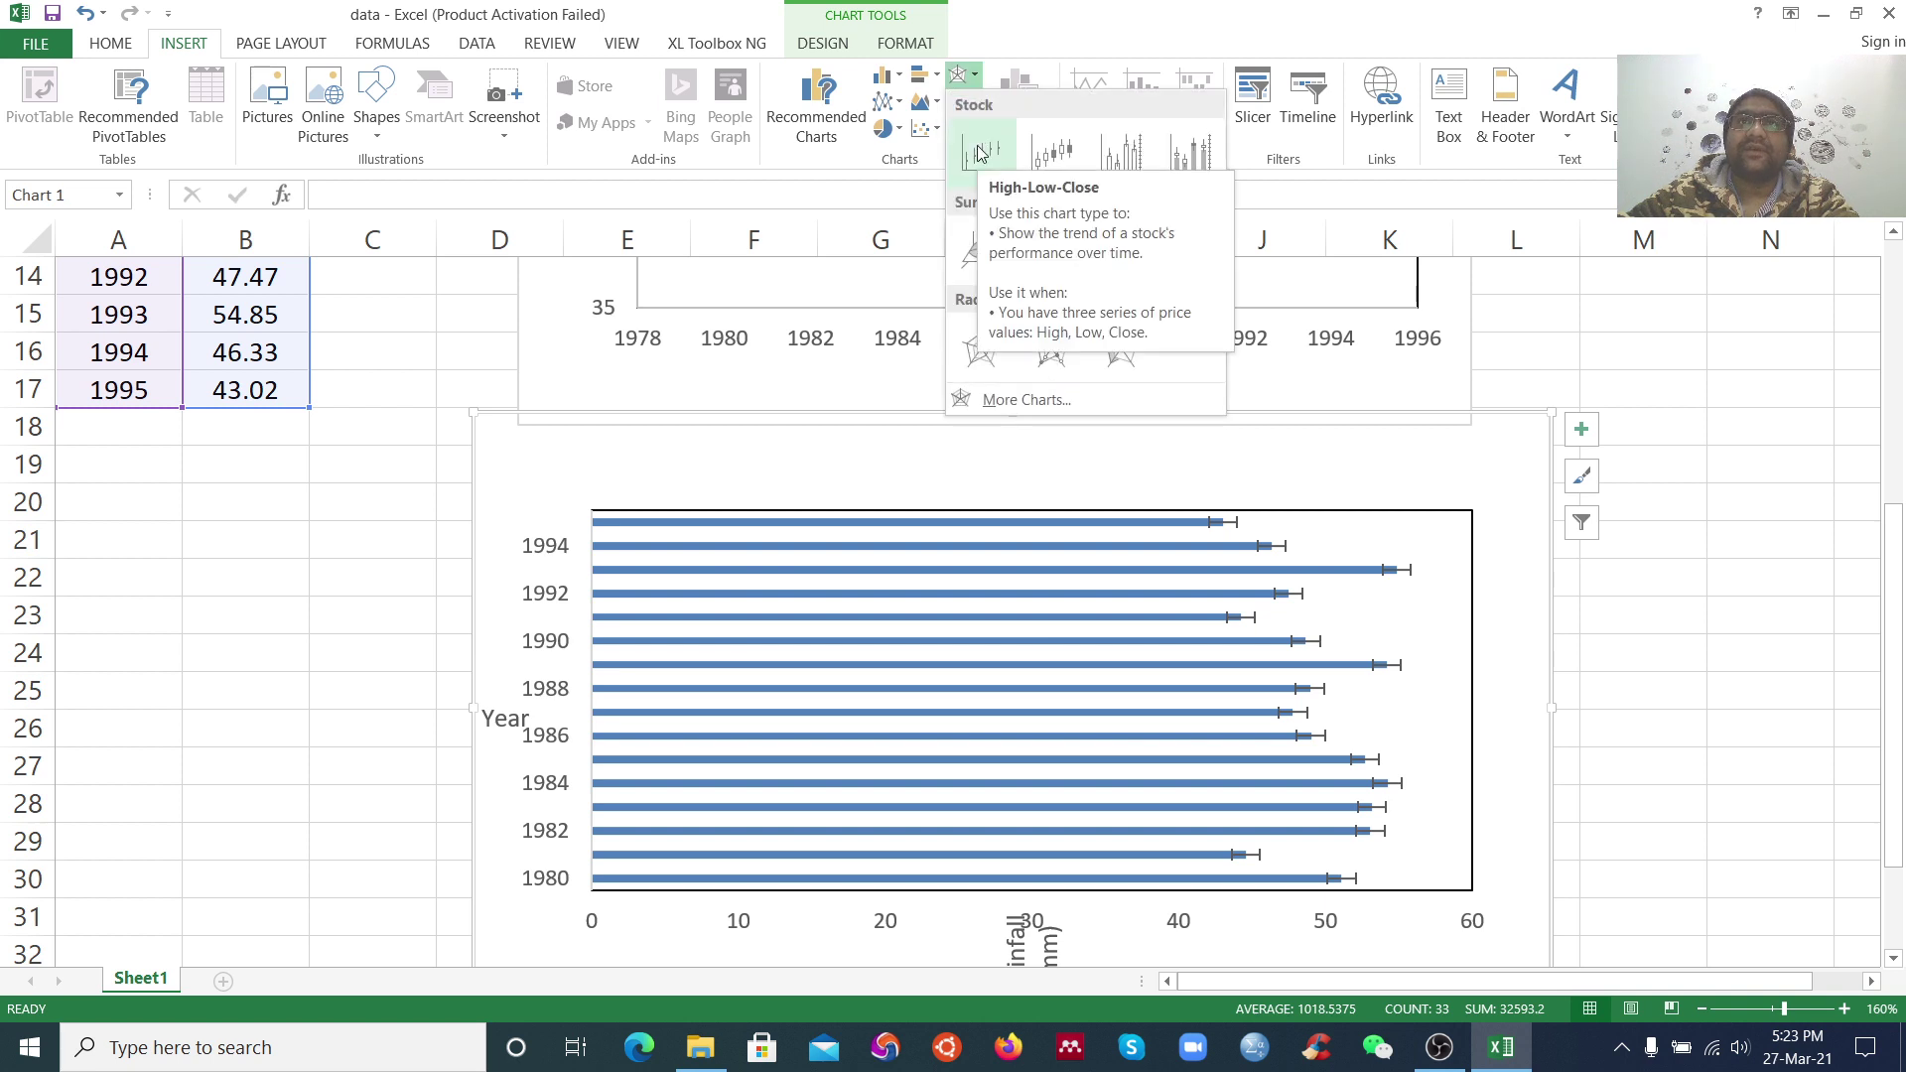
{"action": "left_click", "coordinate": [302, 510]}
{"action": "scroll", "coordinate": [298, 510], "scroll_direction": "up", "scroll_amount": 5}
{"action": "left_click", "coordinate": [368, 346]}
{"action": "left_click_drag", "start_coordinate": [163, 278], "coordinate": [194, 864]}
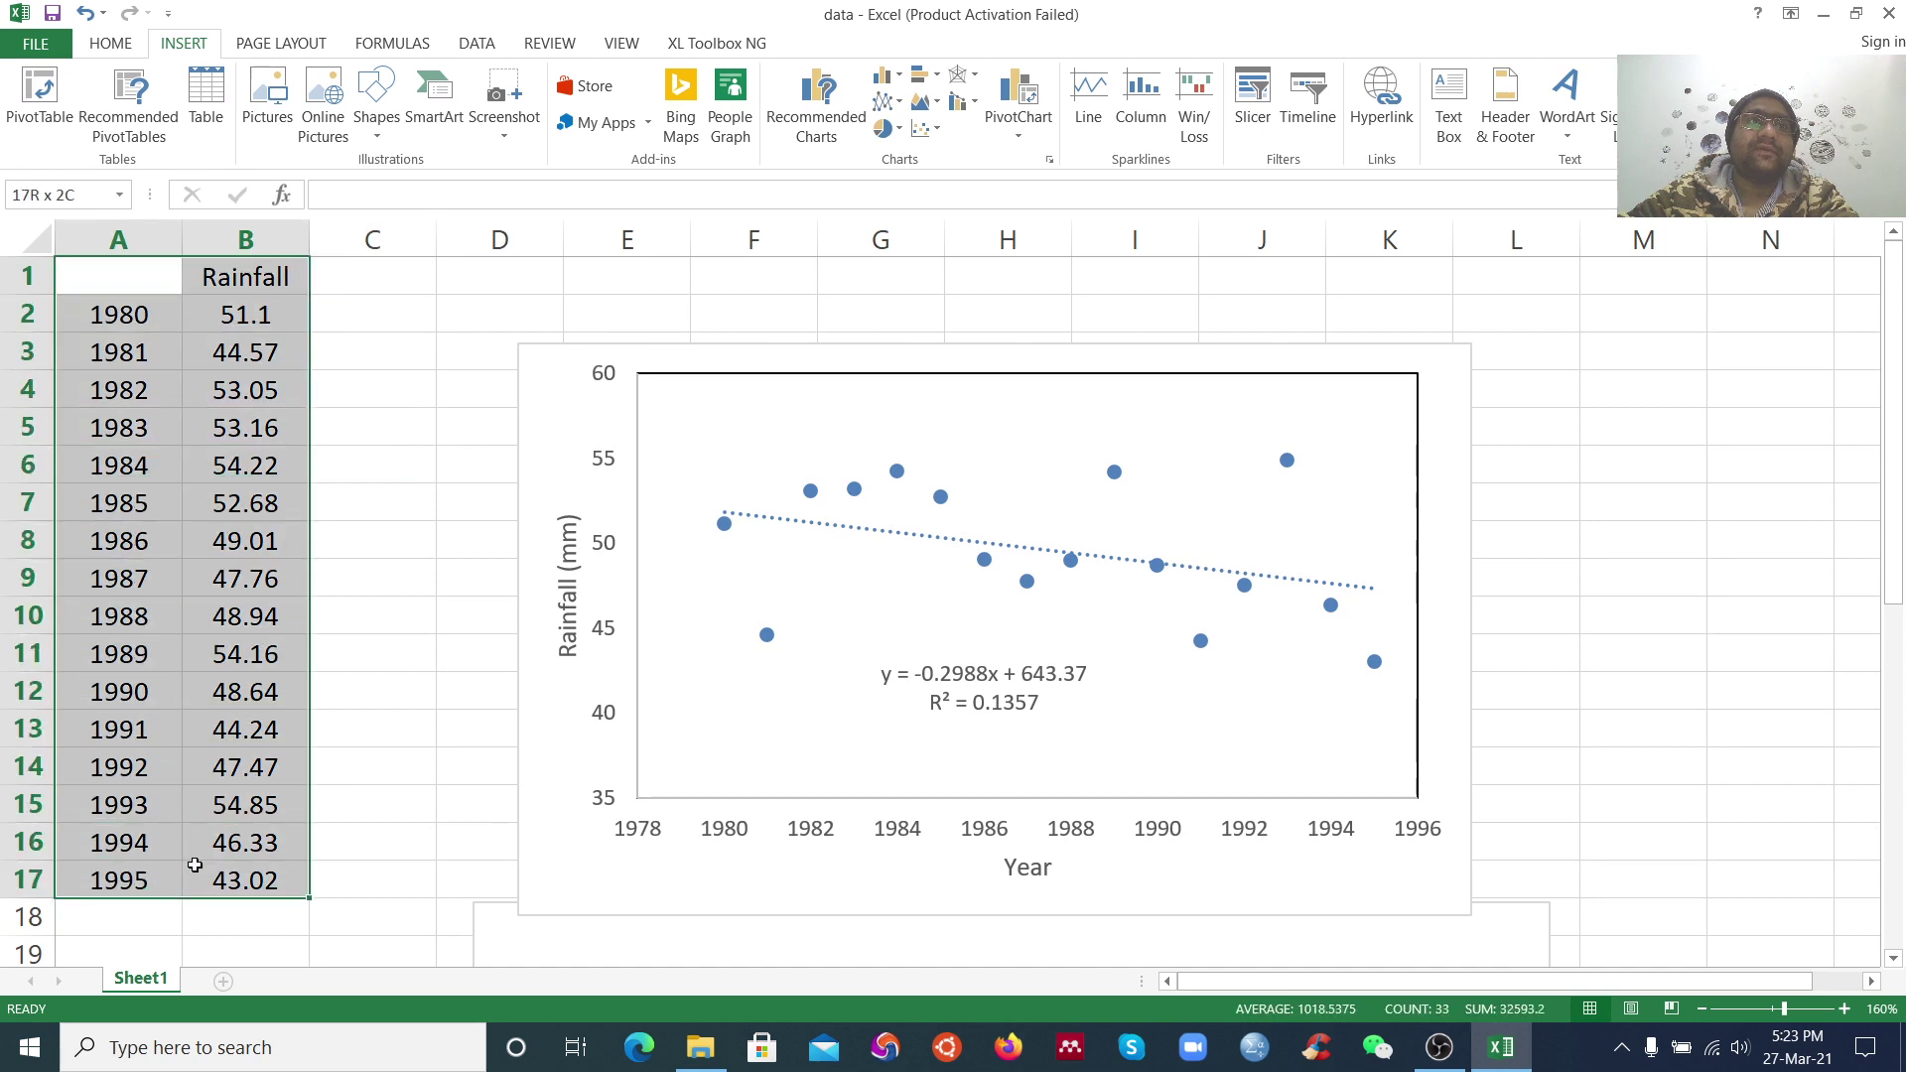
{"action": "left_click", "coordinate": [960, 76]}
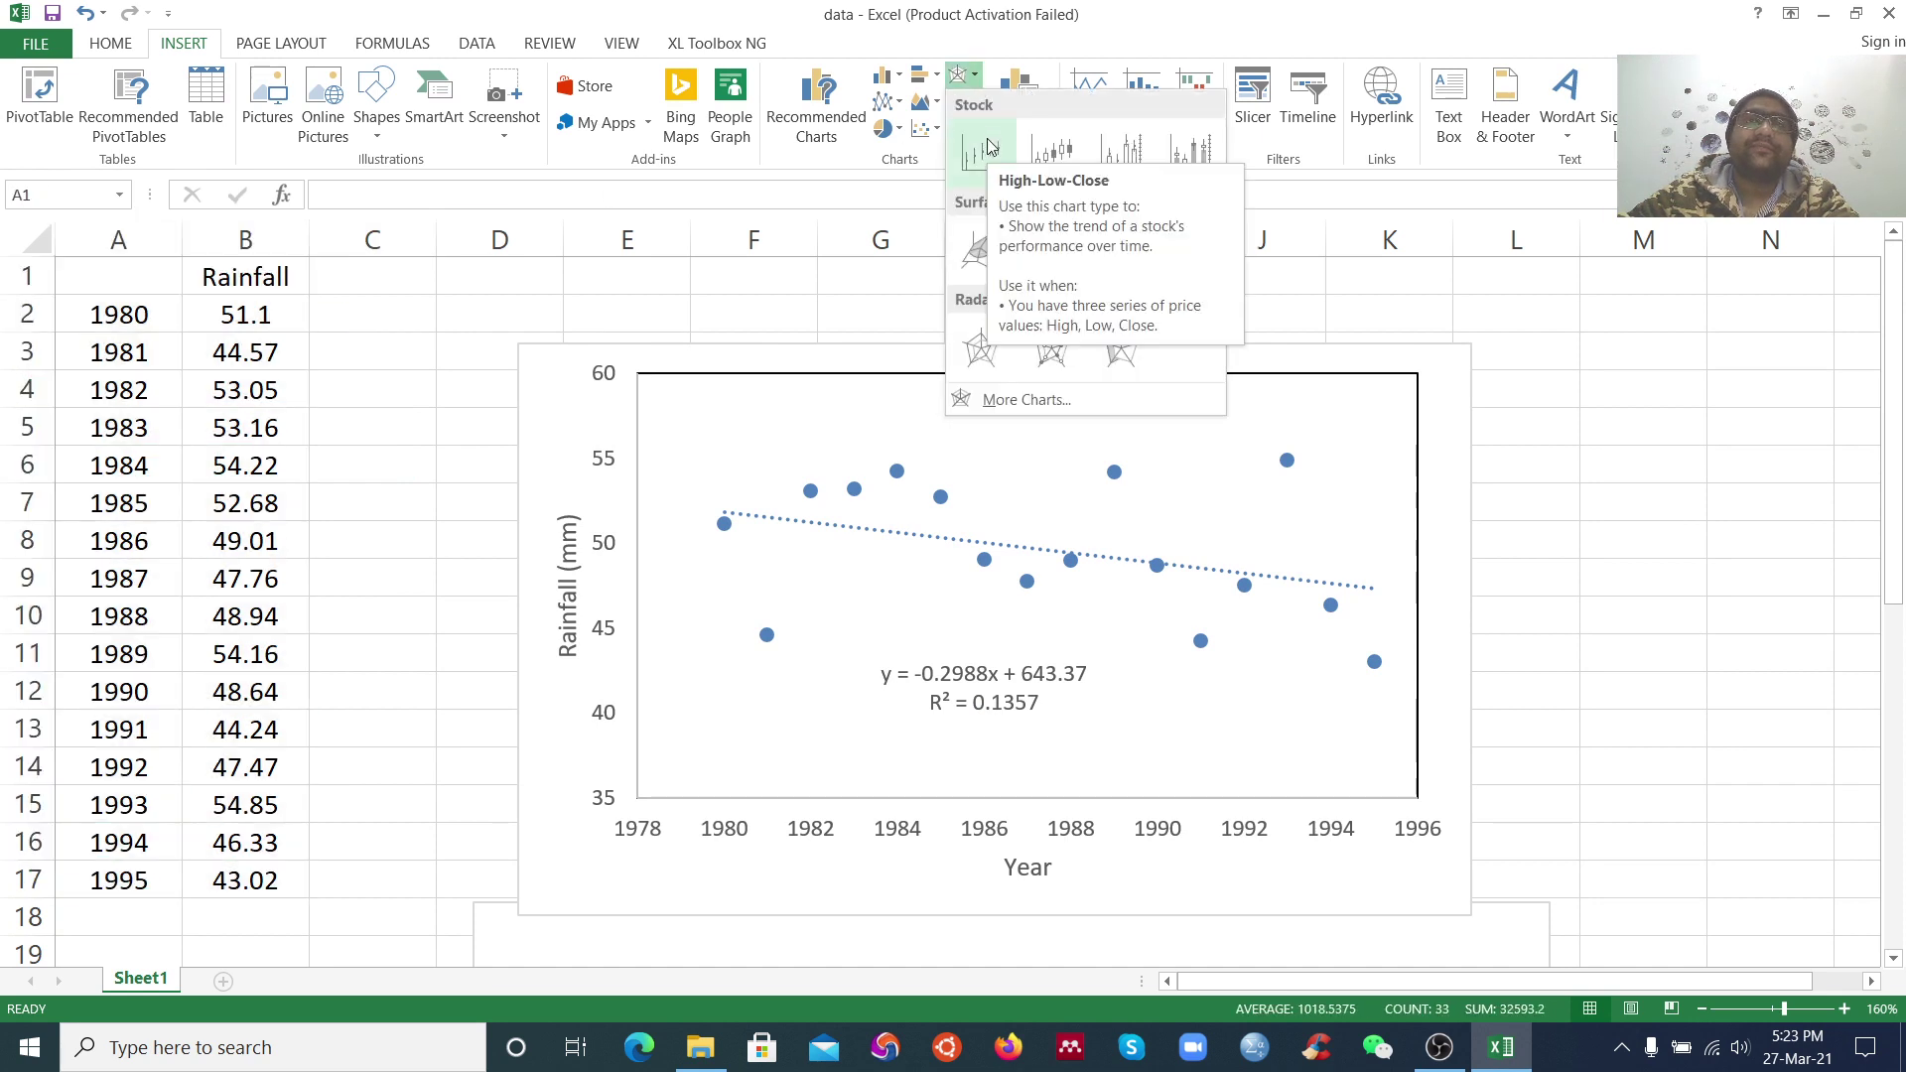
{"action": "left_click", "coordinate": [981, 349]}
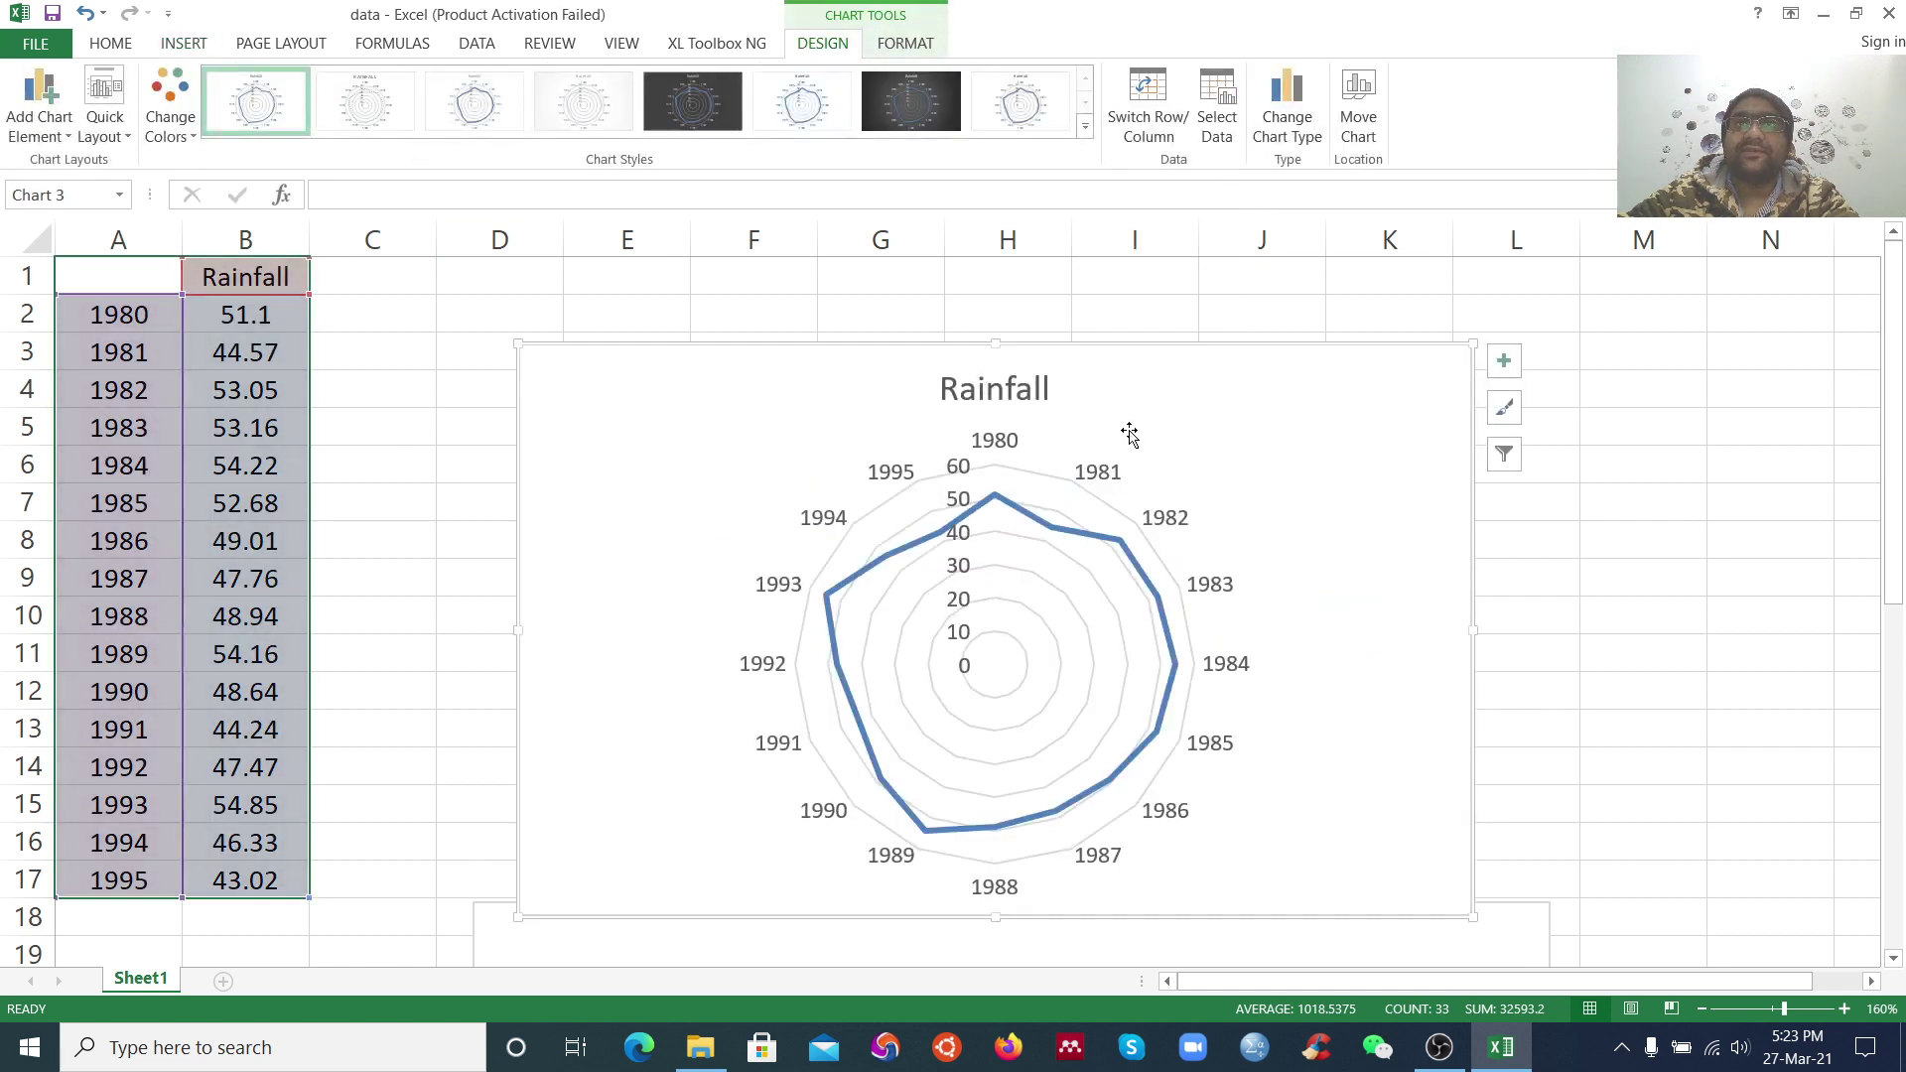
{"action": "left_click_drag", "start_coordinate": [1473, 914], "coordinate": [1511, 938]}
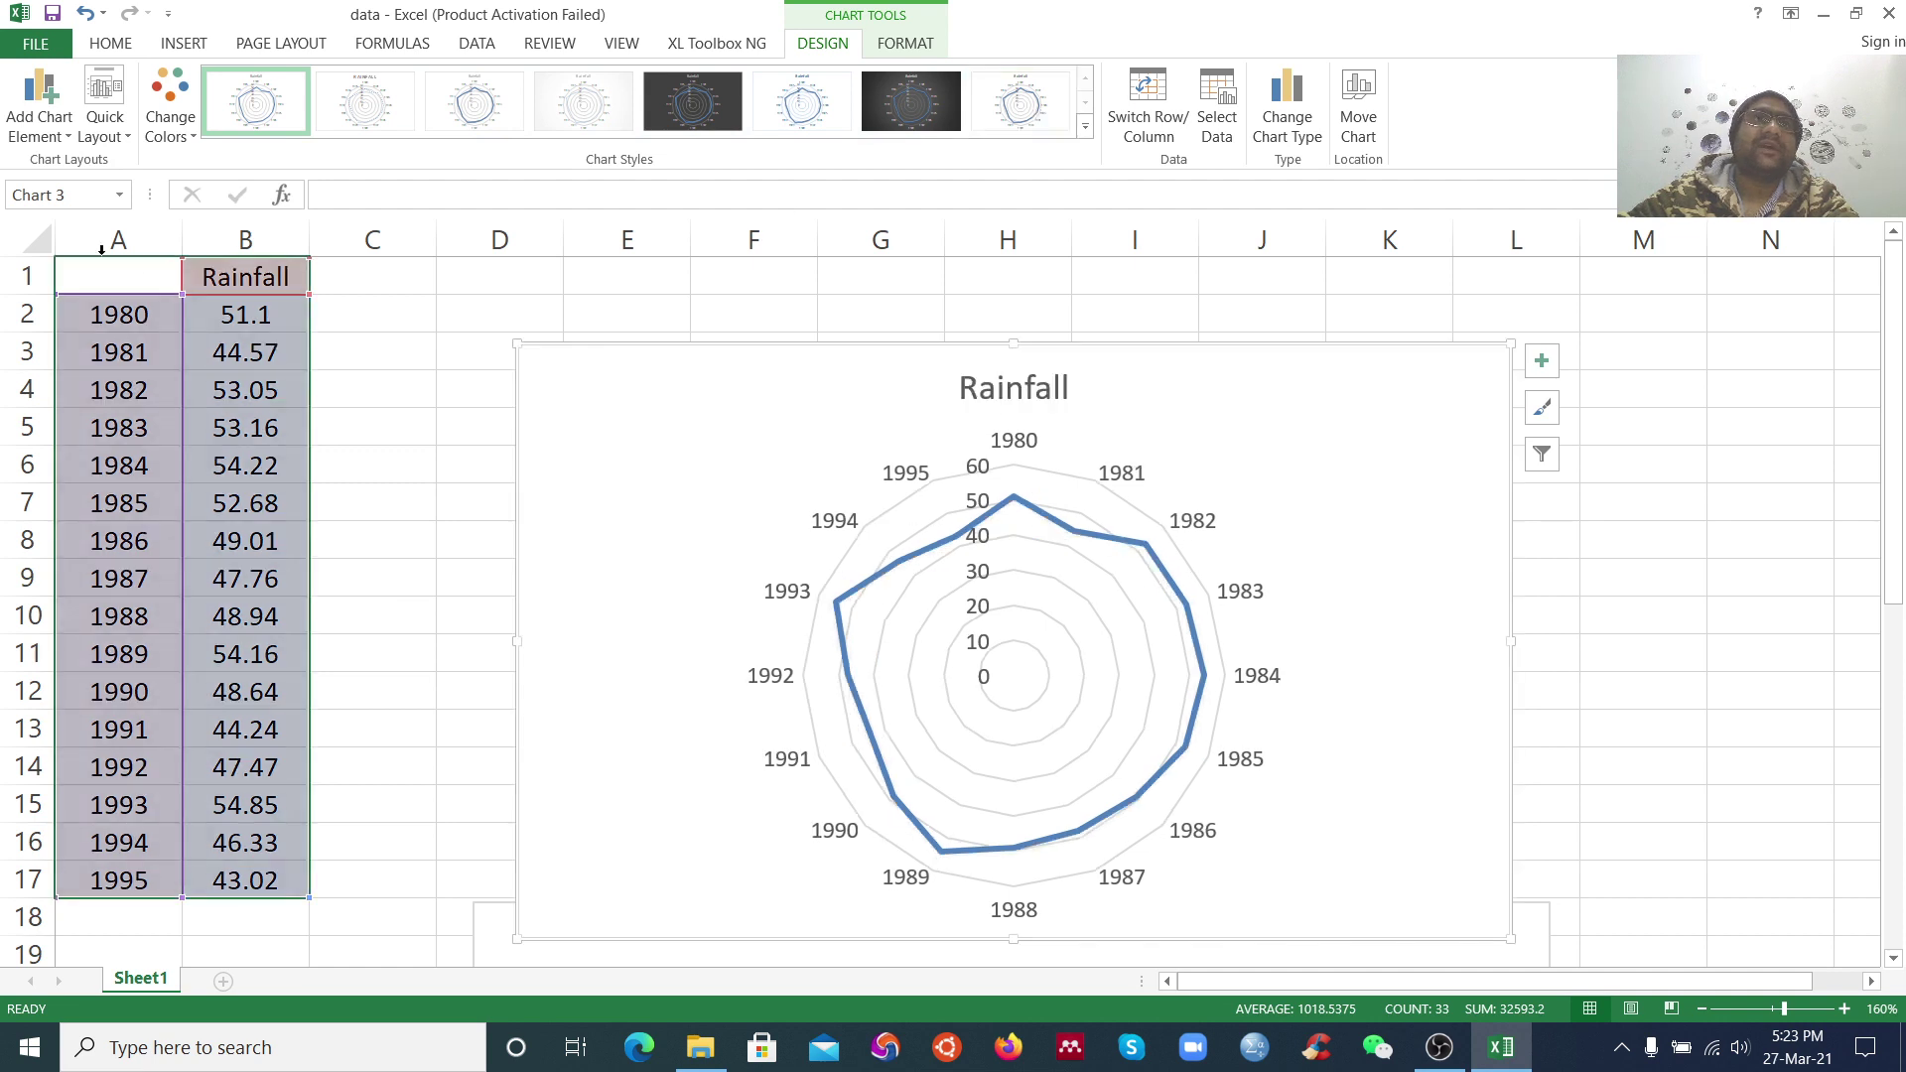
Examine the colour palettes, chart elements and the plain, marker and filled radar subtypes available for the radar chart
{"action": "left_click", "coordinate": [176, 137]}
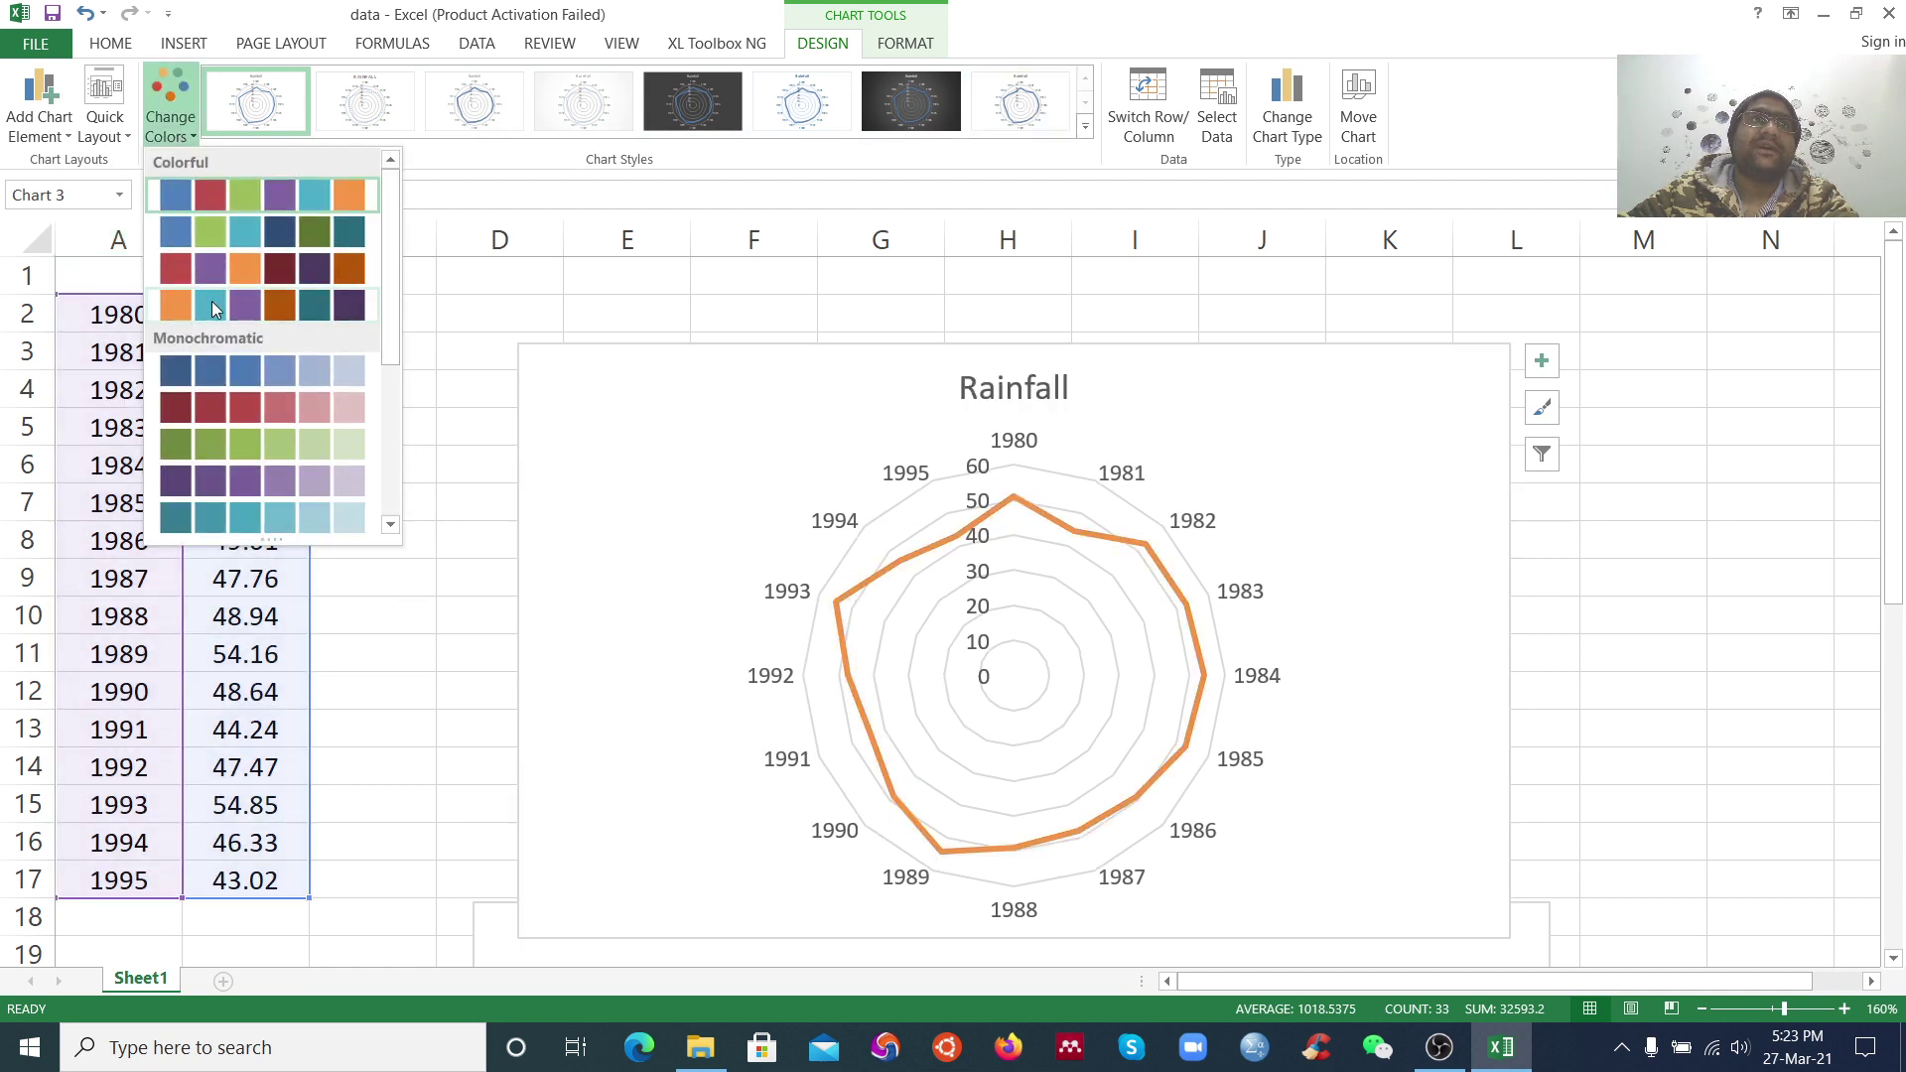
{"action": "left_click", "coordinate": [70, 136]}
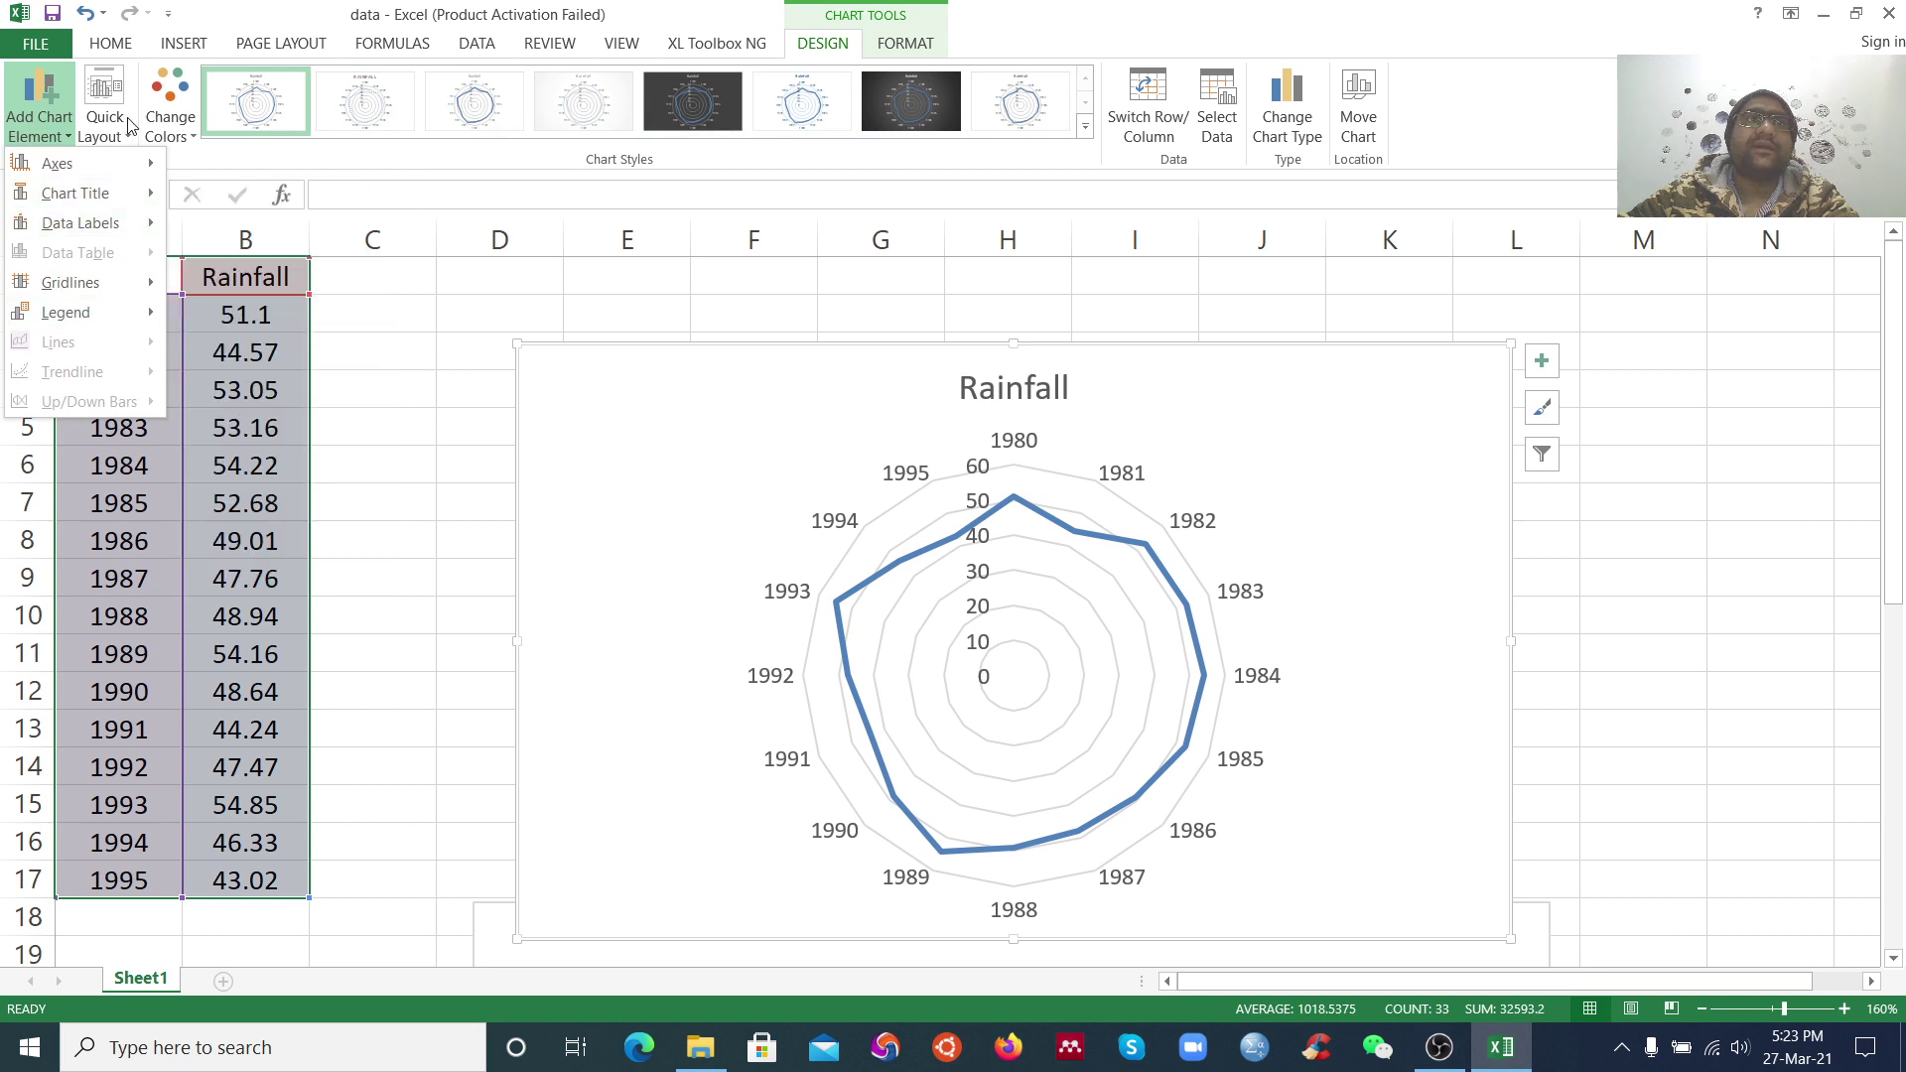
{"action": "left_click", "coordinate": [1284, 124]}
{"action": "left_click_drag", "start_coordinate": [1121, 164], "coordinate": [541, 169]}
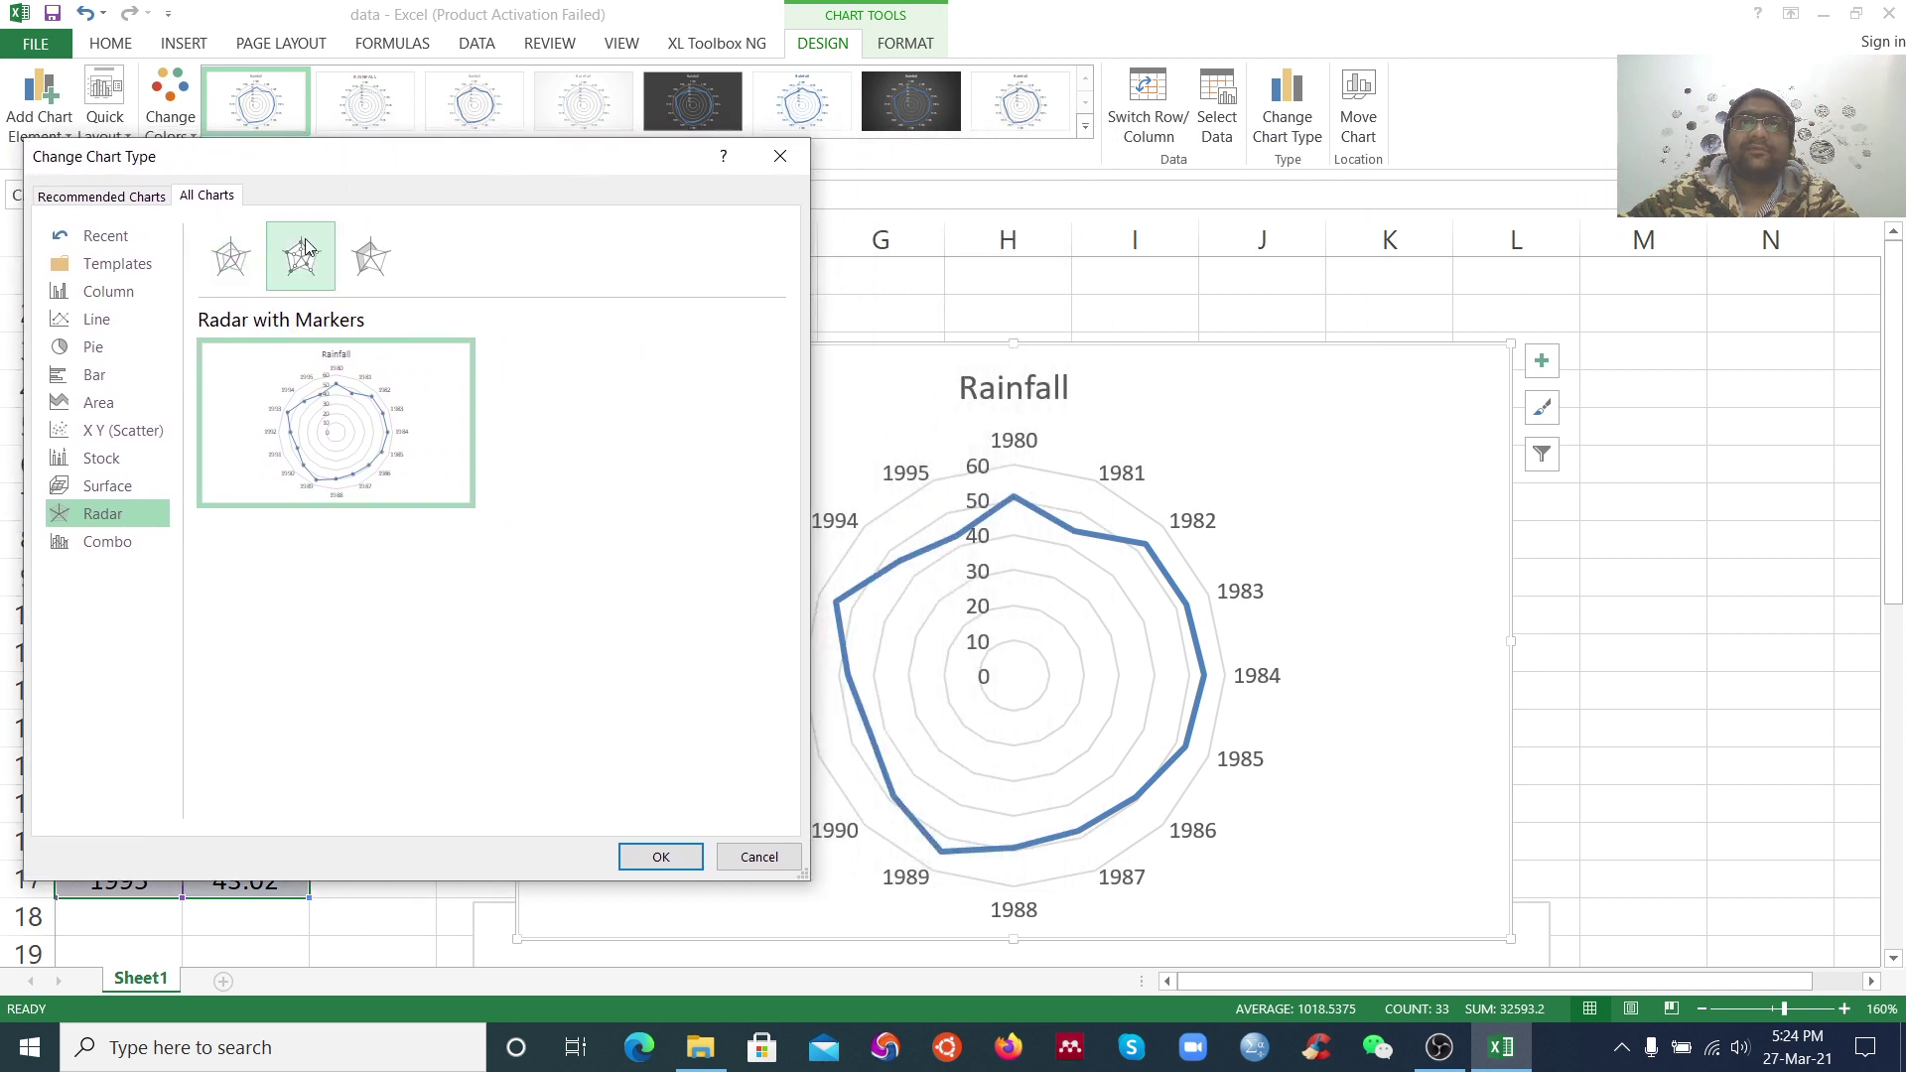
{"action": "left_click", "coordinate": [374, 258]}
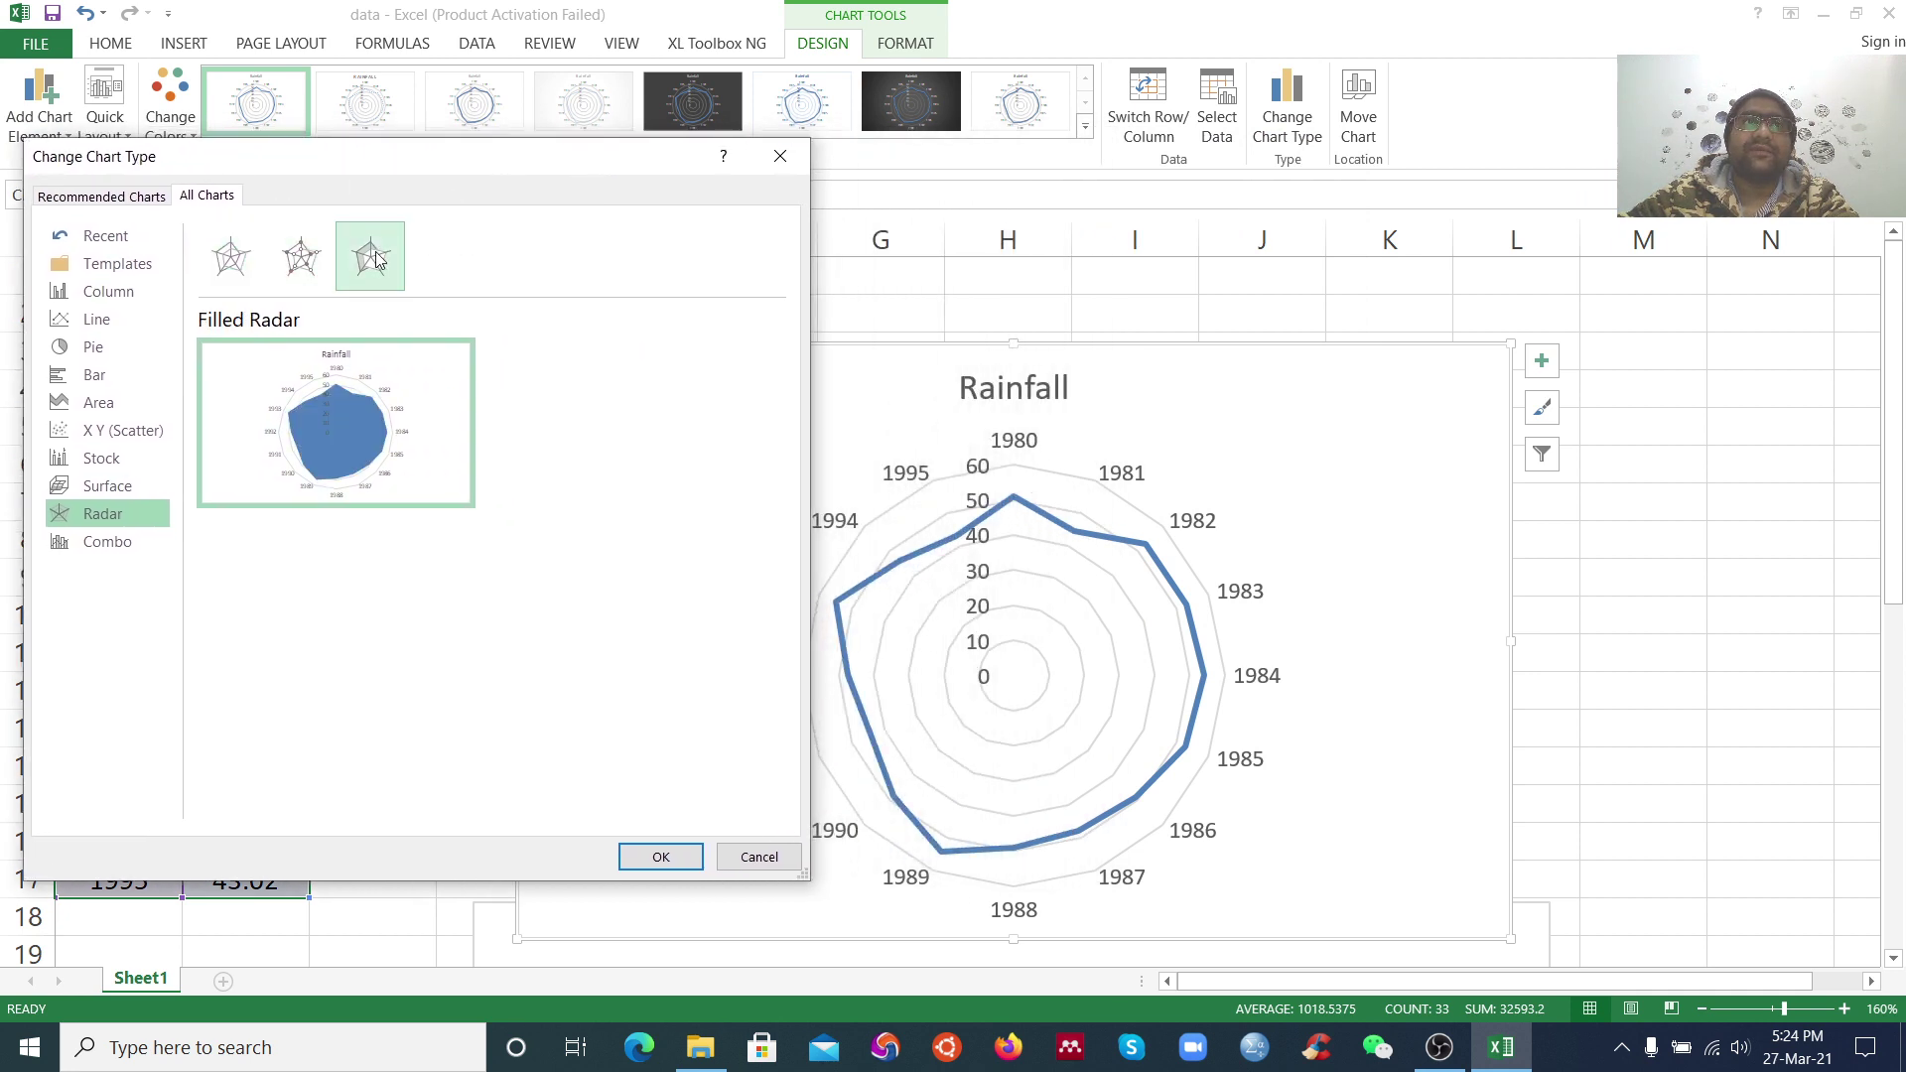
{"action": "left_click", "coordinate": [301, 259]}
{"action": "left_click", "coordinate": [231, 258]}
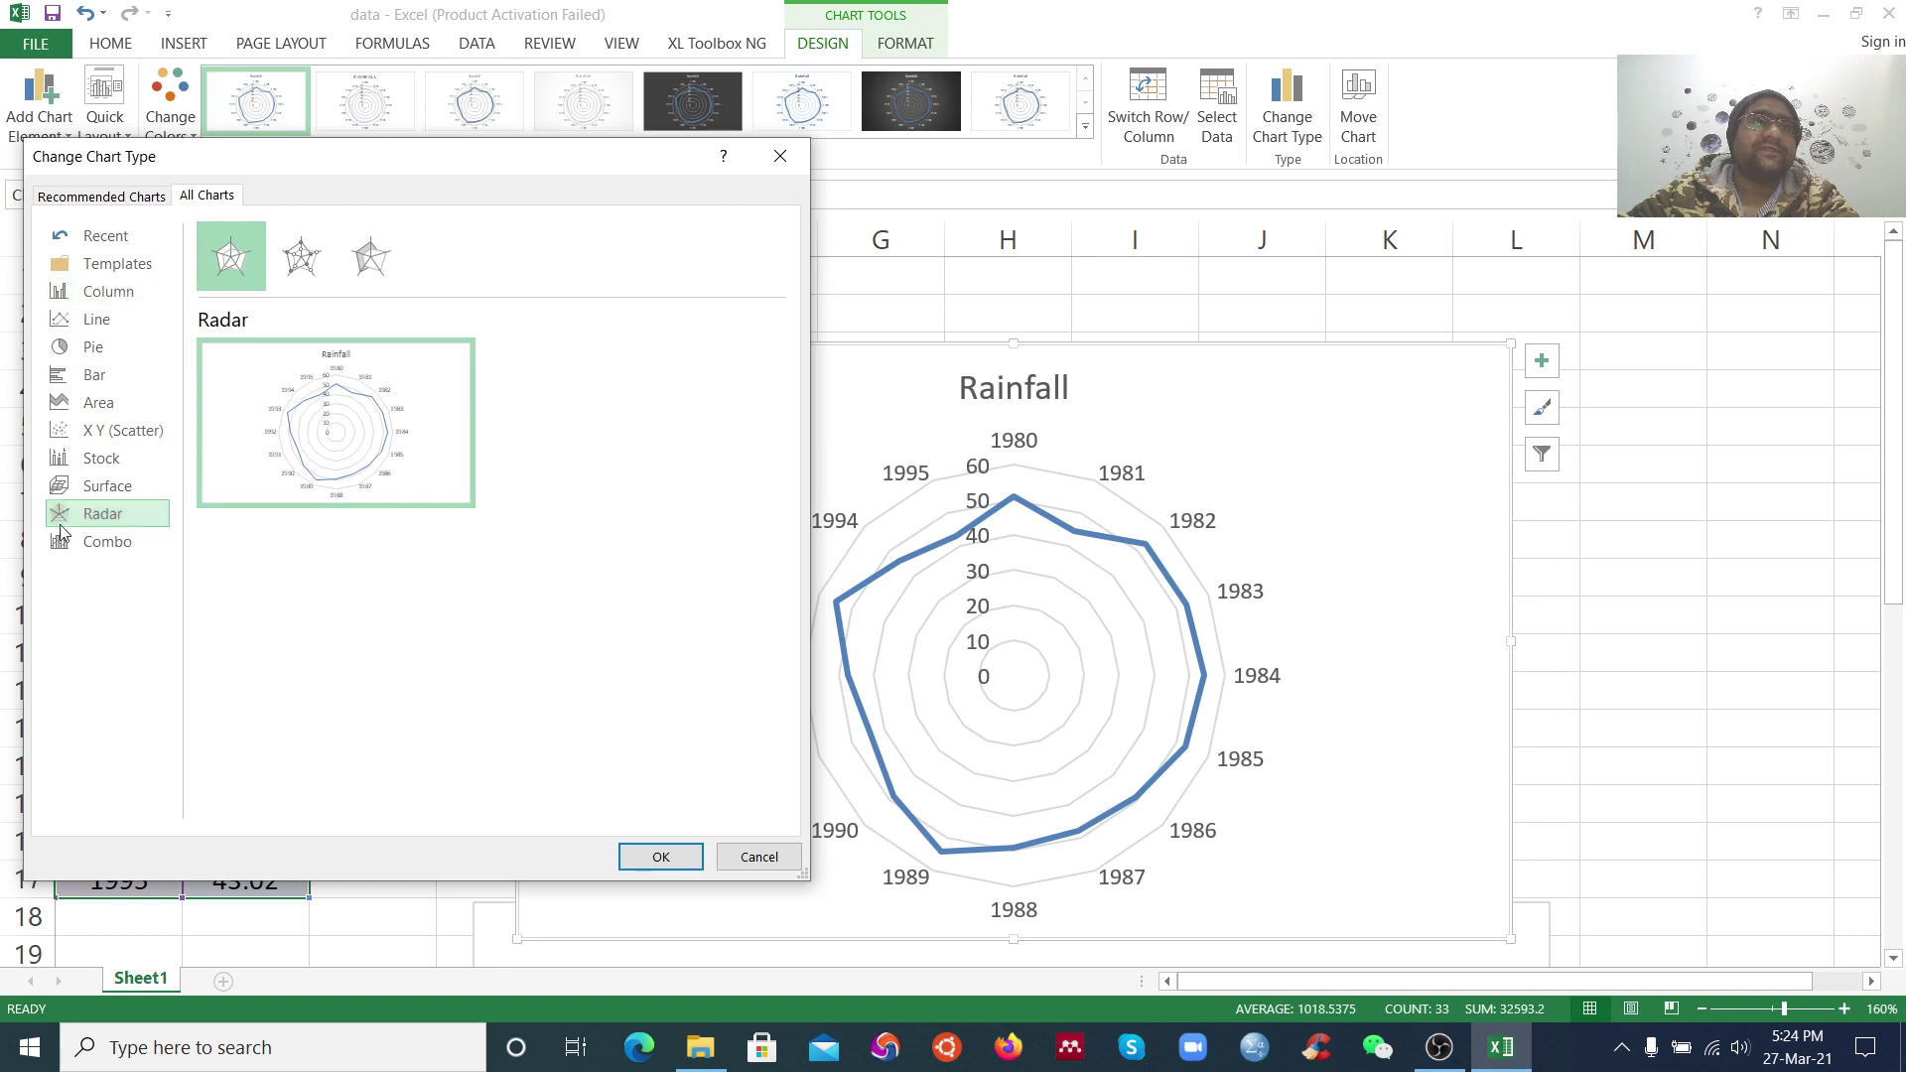
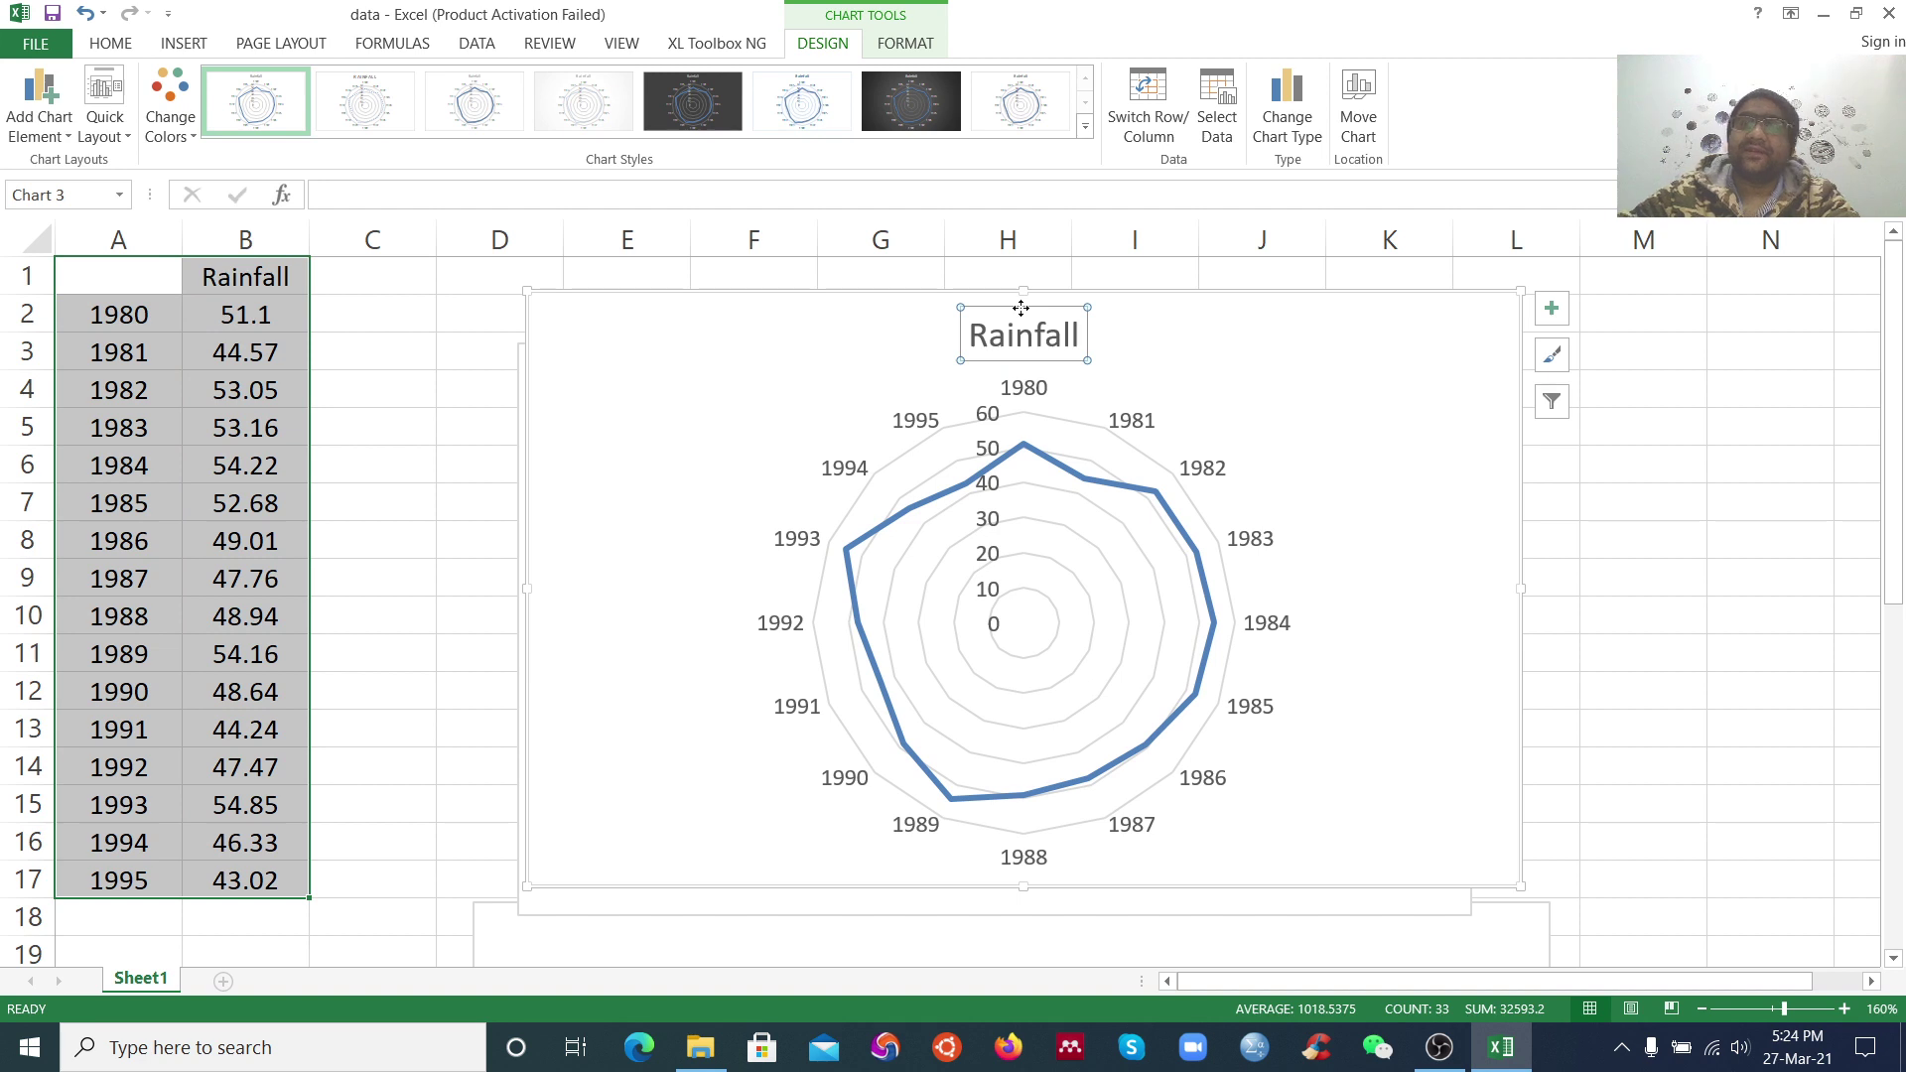
Delete the radar chart's Rainfall title and bring up the XL Toolbox NG commands
{"action": "key", "text": "Delete"}
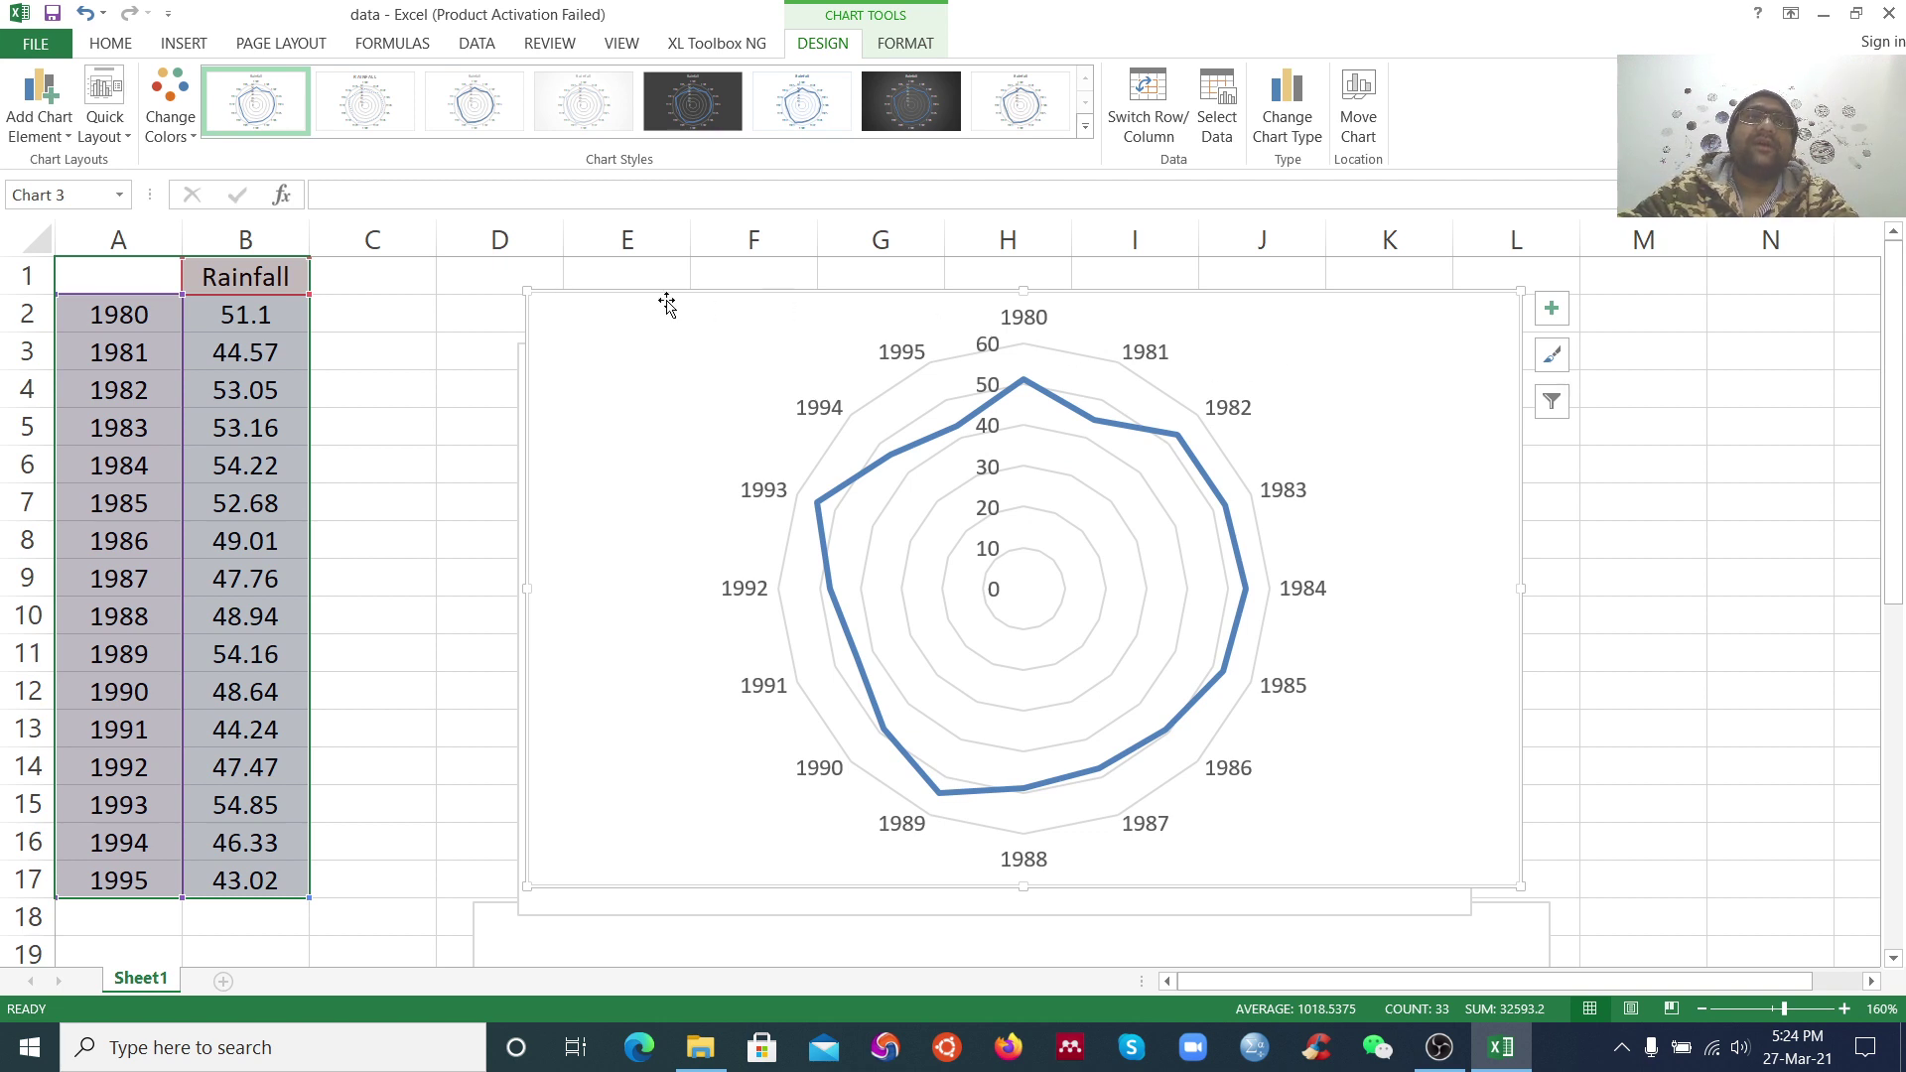
{"action": "left_click", "coordinate": [740, 47]}
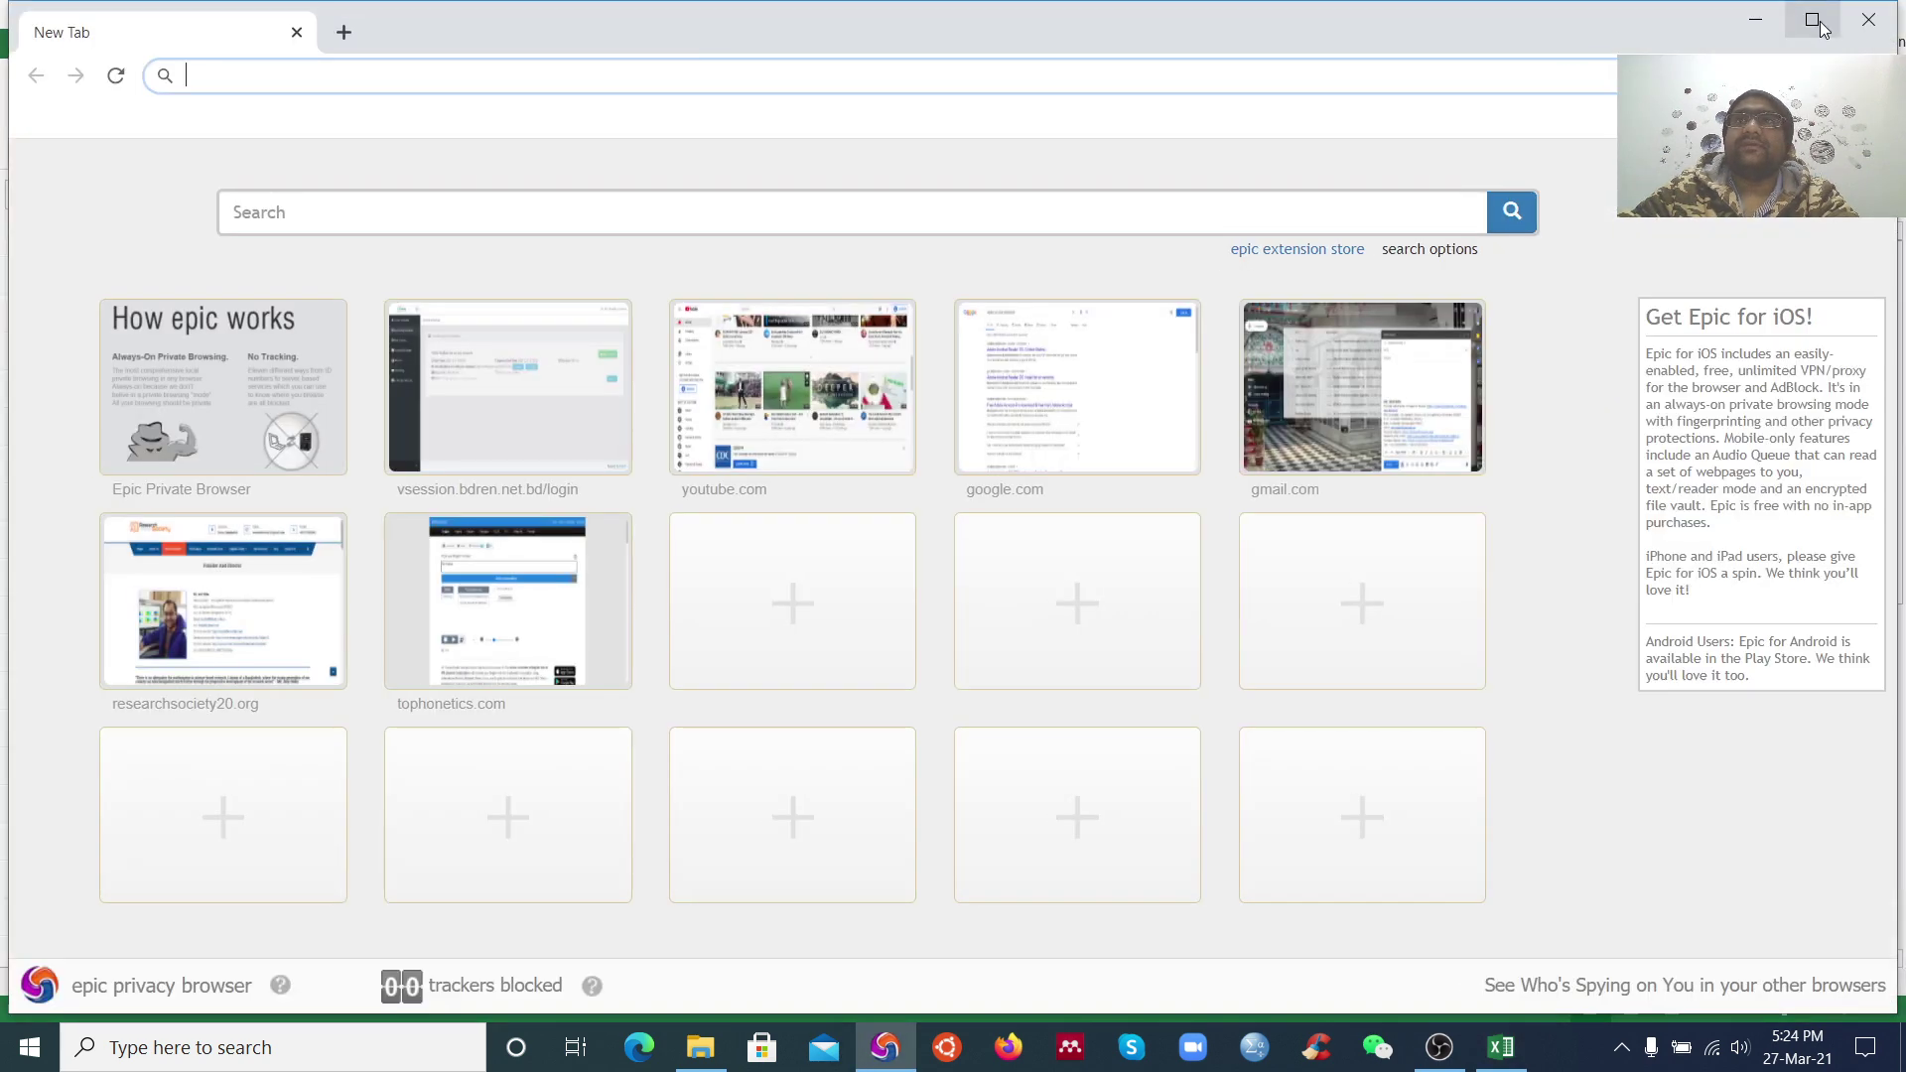
Switch to Epic Privacy Browser, maximize it and search Google for "daniel toolbox"
{"action": "left_click", "coordinate": [1821, 22]}
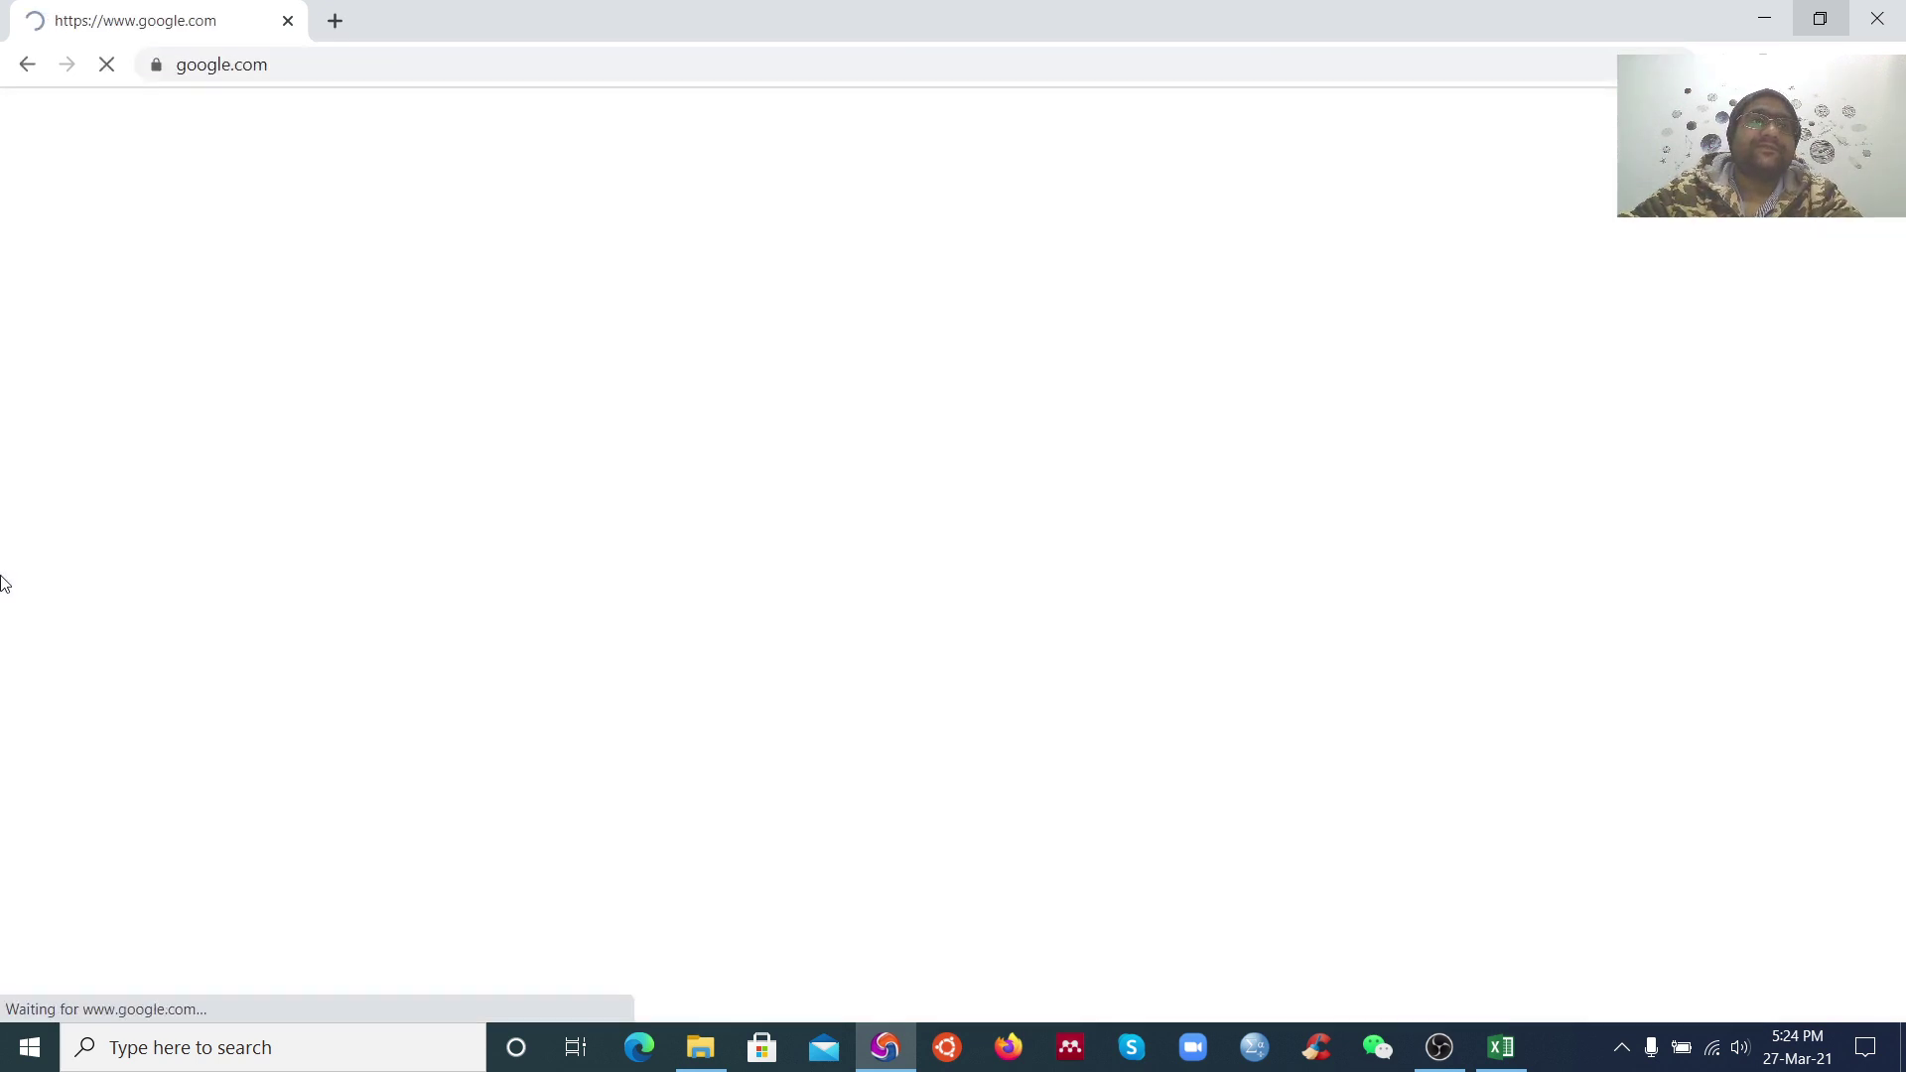
{"action": "left_click", "coordinate": [767, 459]}
{"action": "type", "text": "danie"}
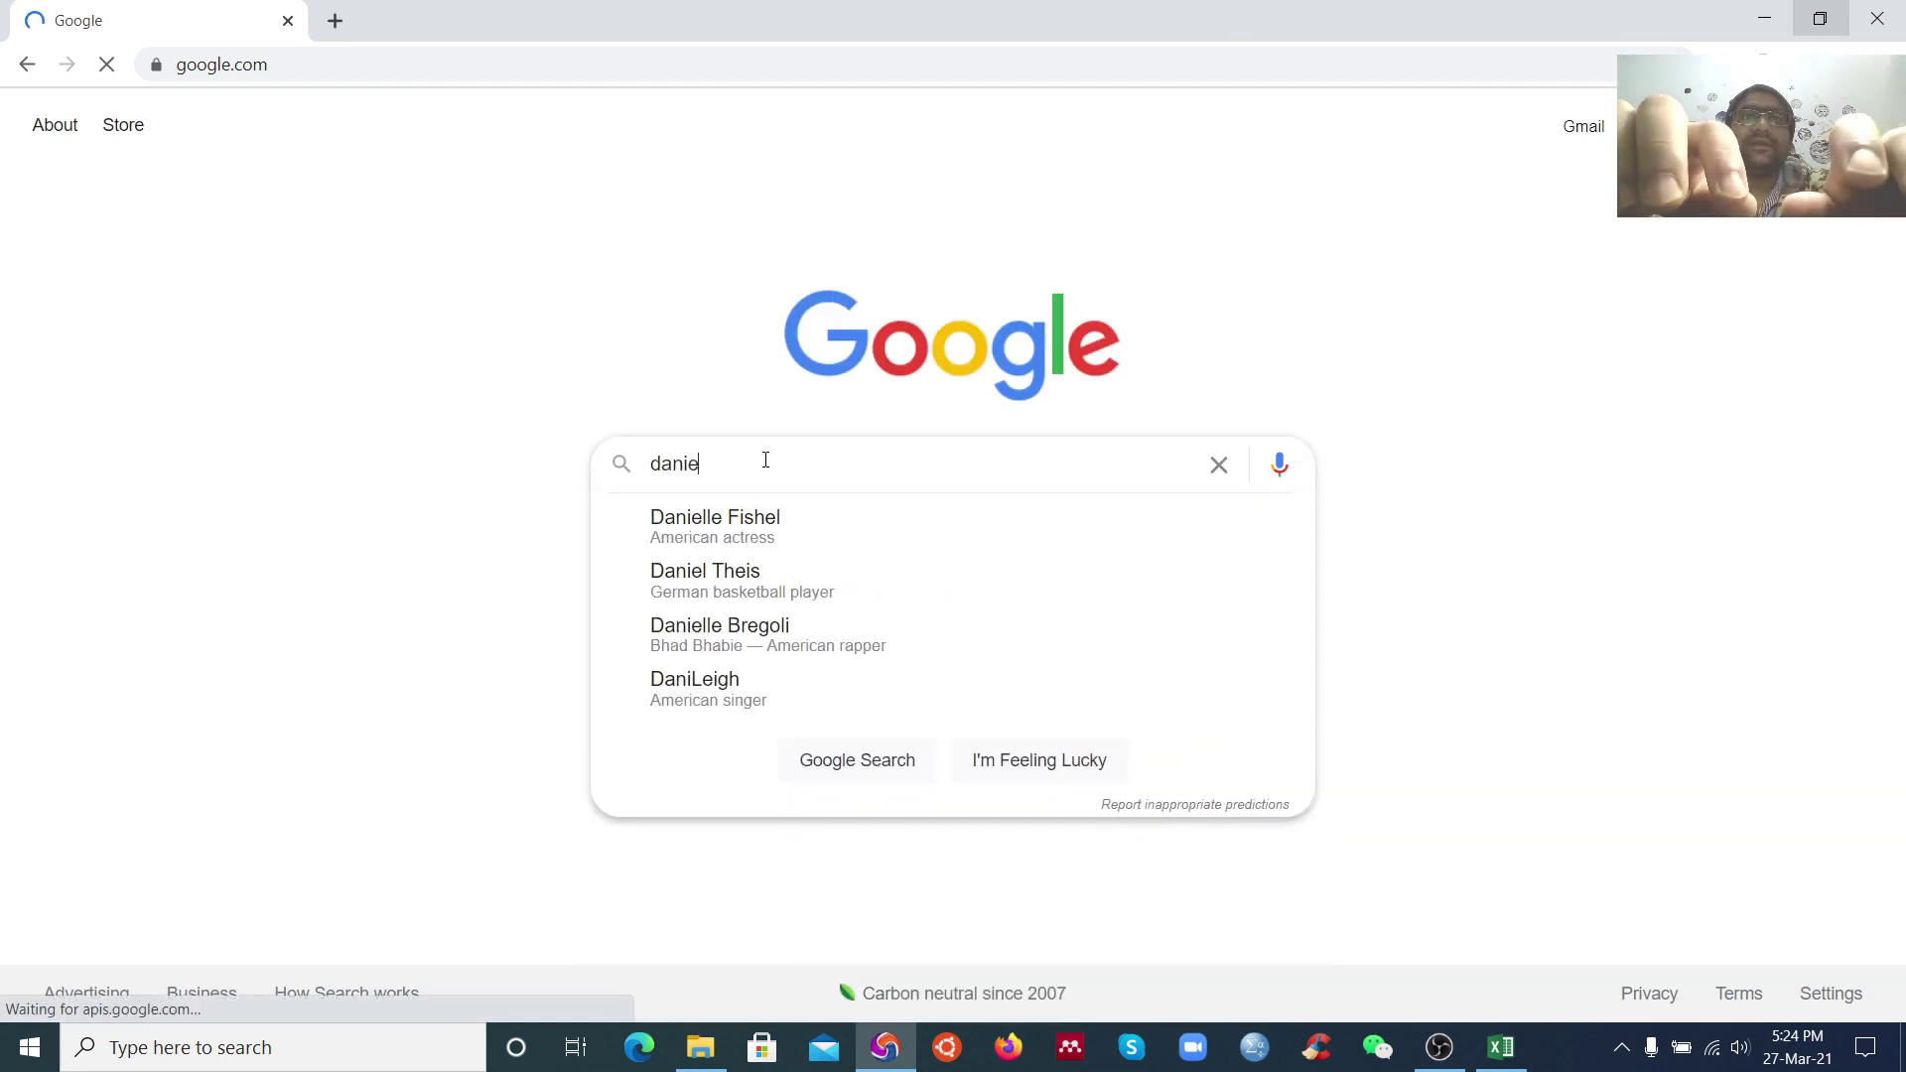
{"action": "type", "text": "l toolbox"}
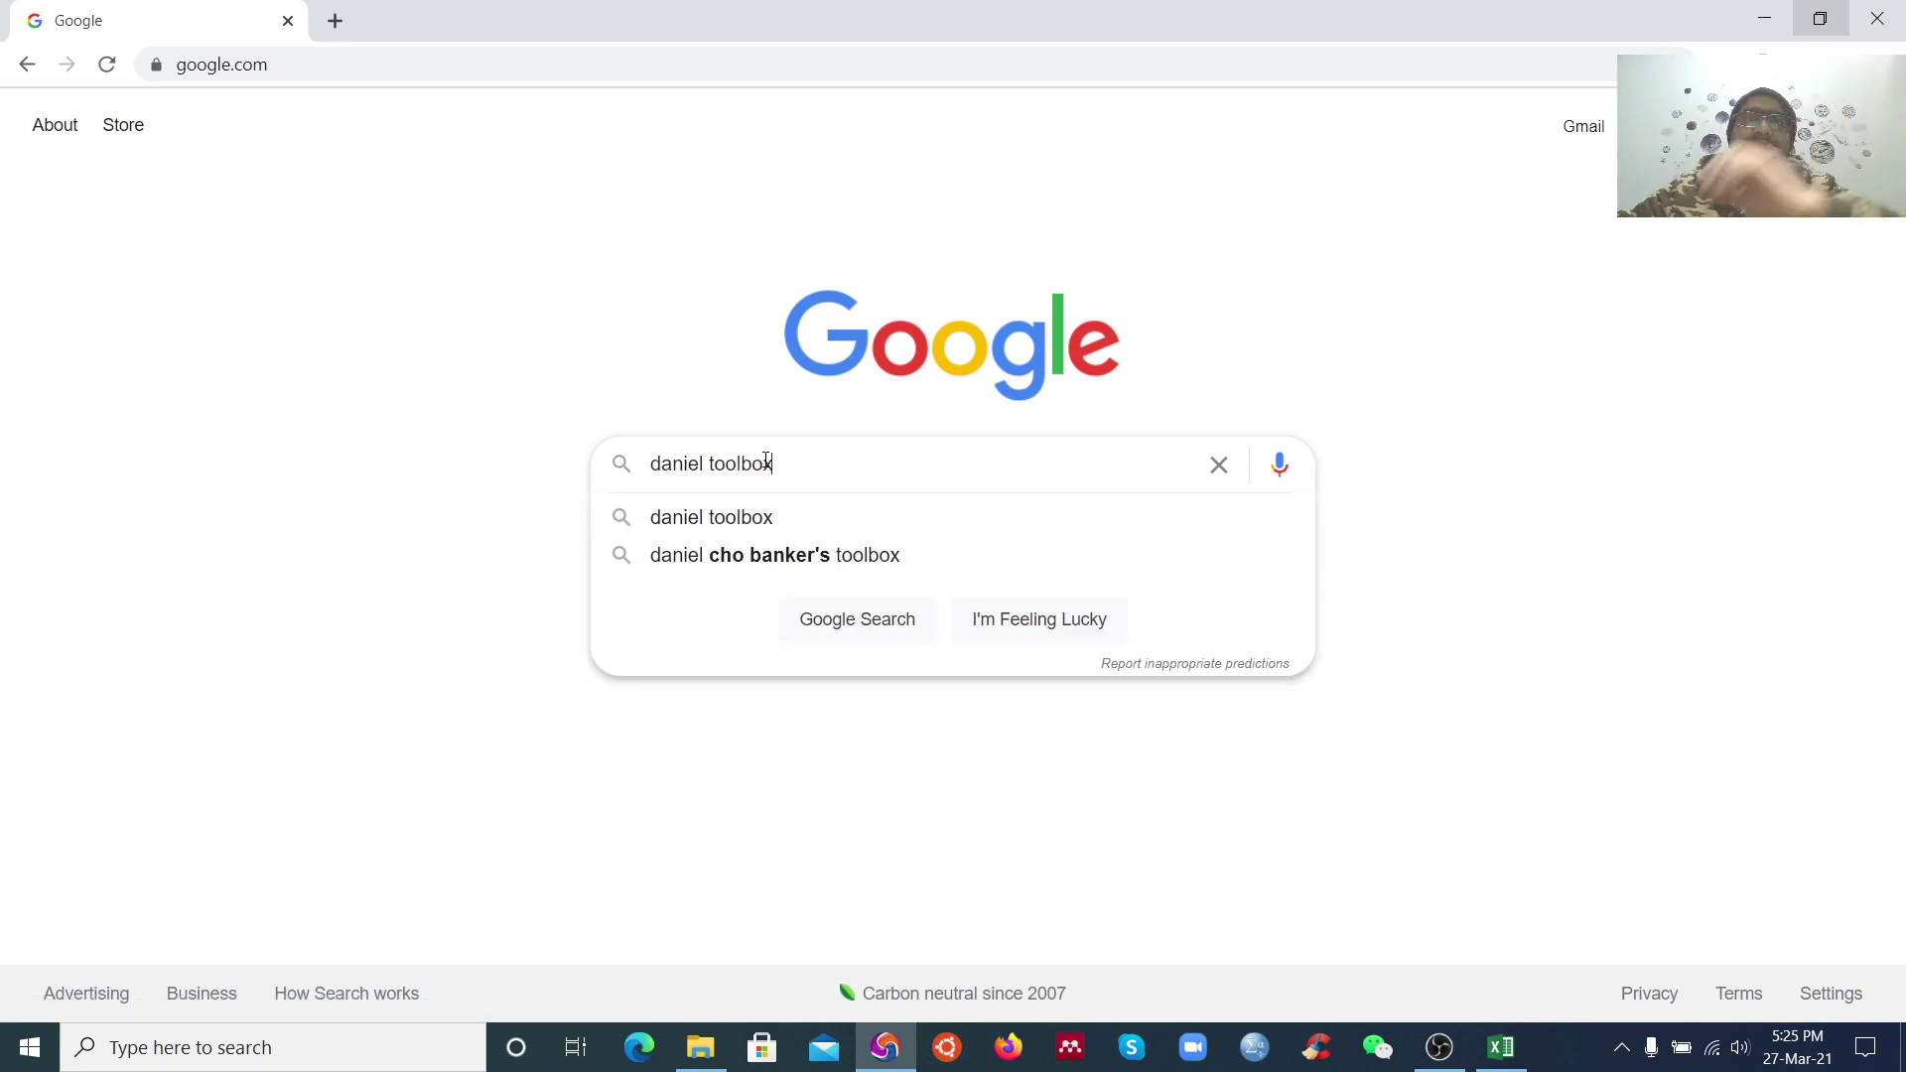
{"action": "left_click", "coordinate": [725, 526]}
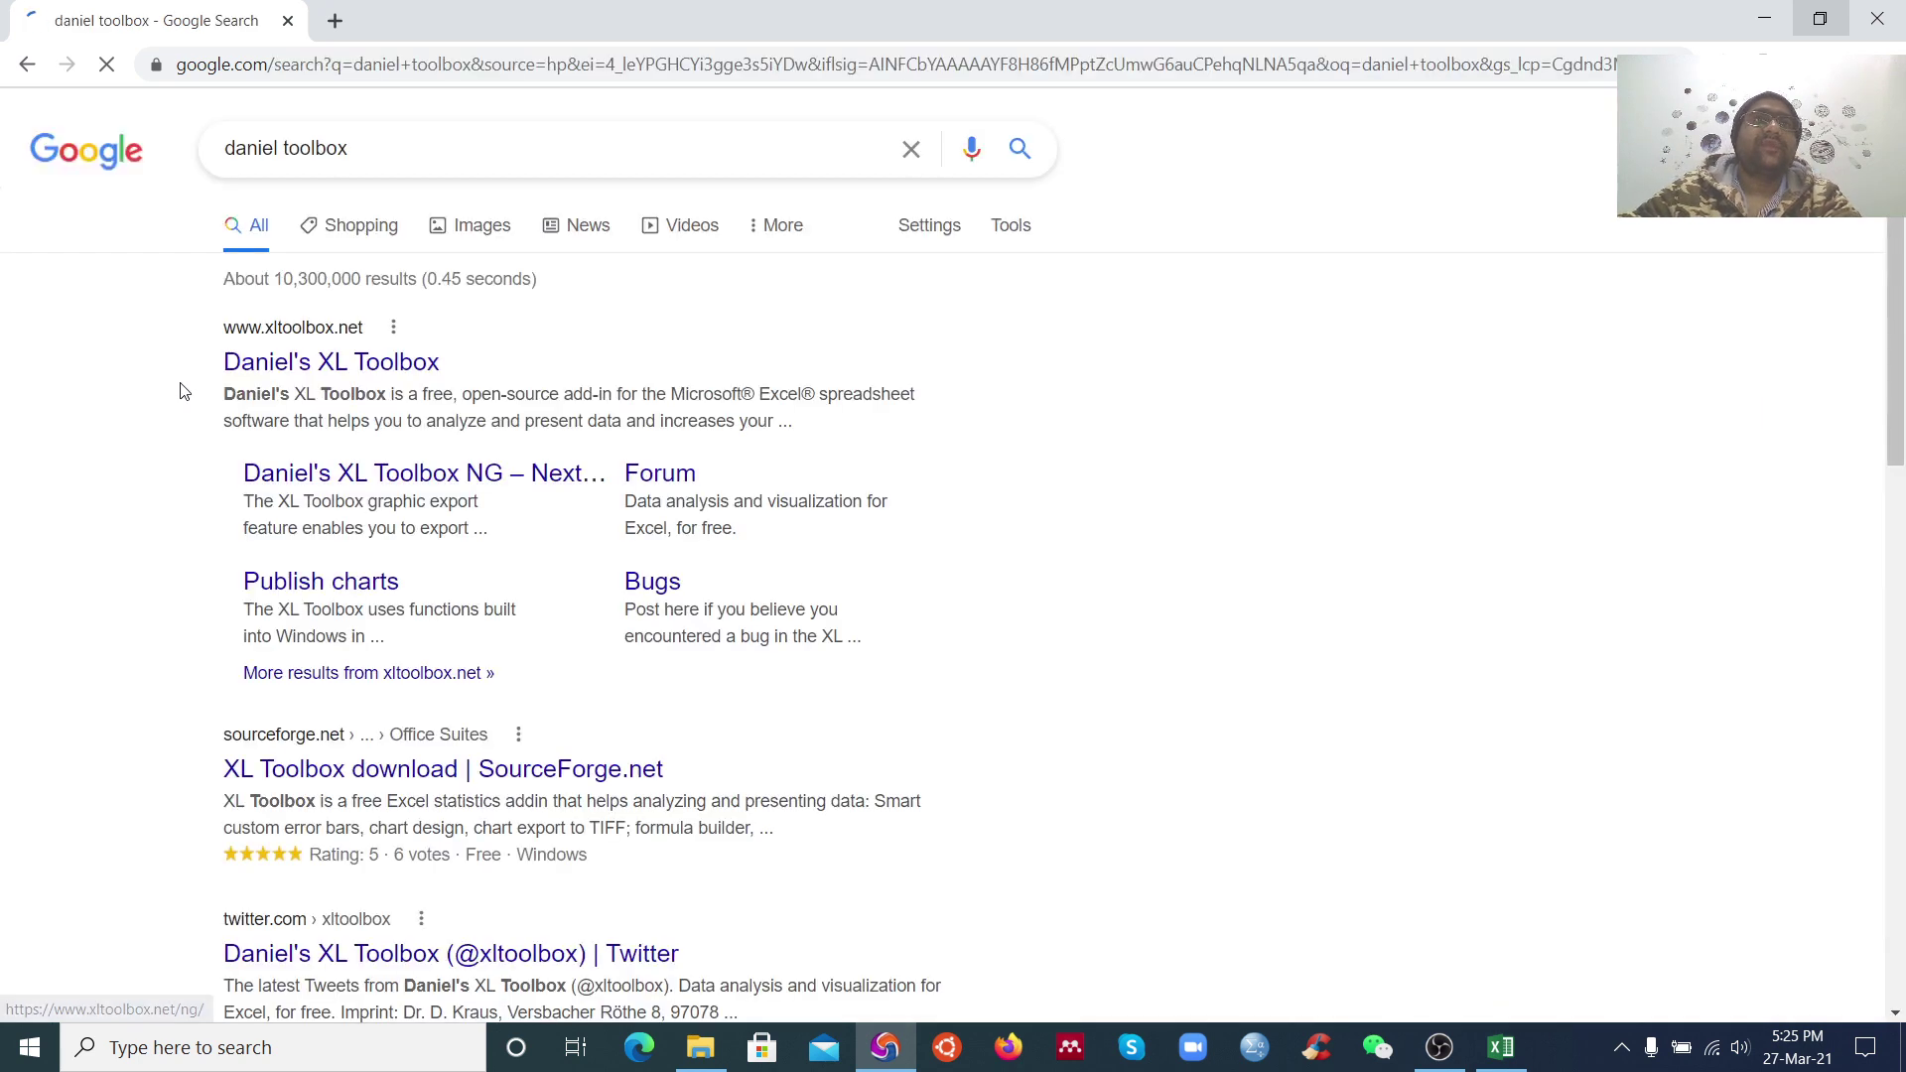
Open the Daniel's XL Toolbox website in a new tab and look through its home page
{"action": "right_click", "coordinate": [297, 376]}
{"action": "left_click", "coordinate": [367, 388]}
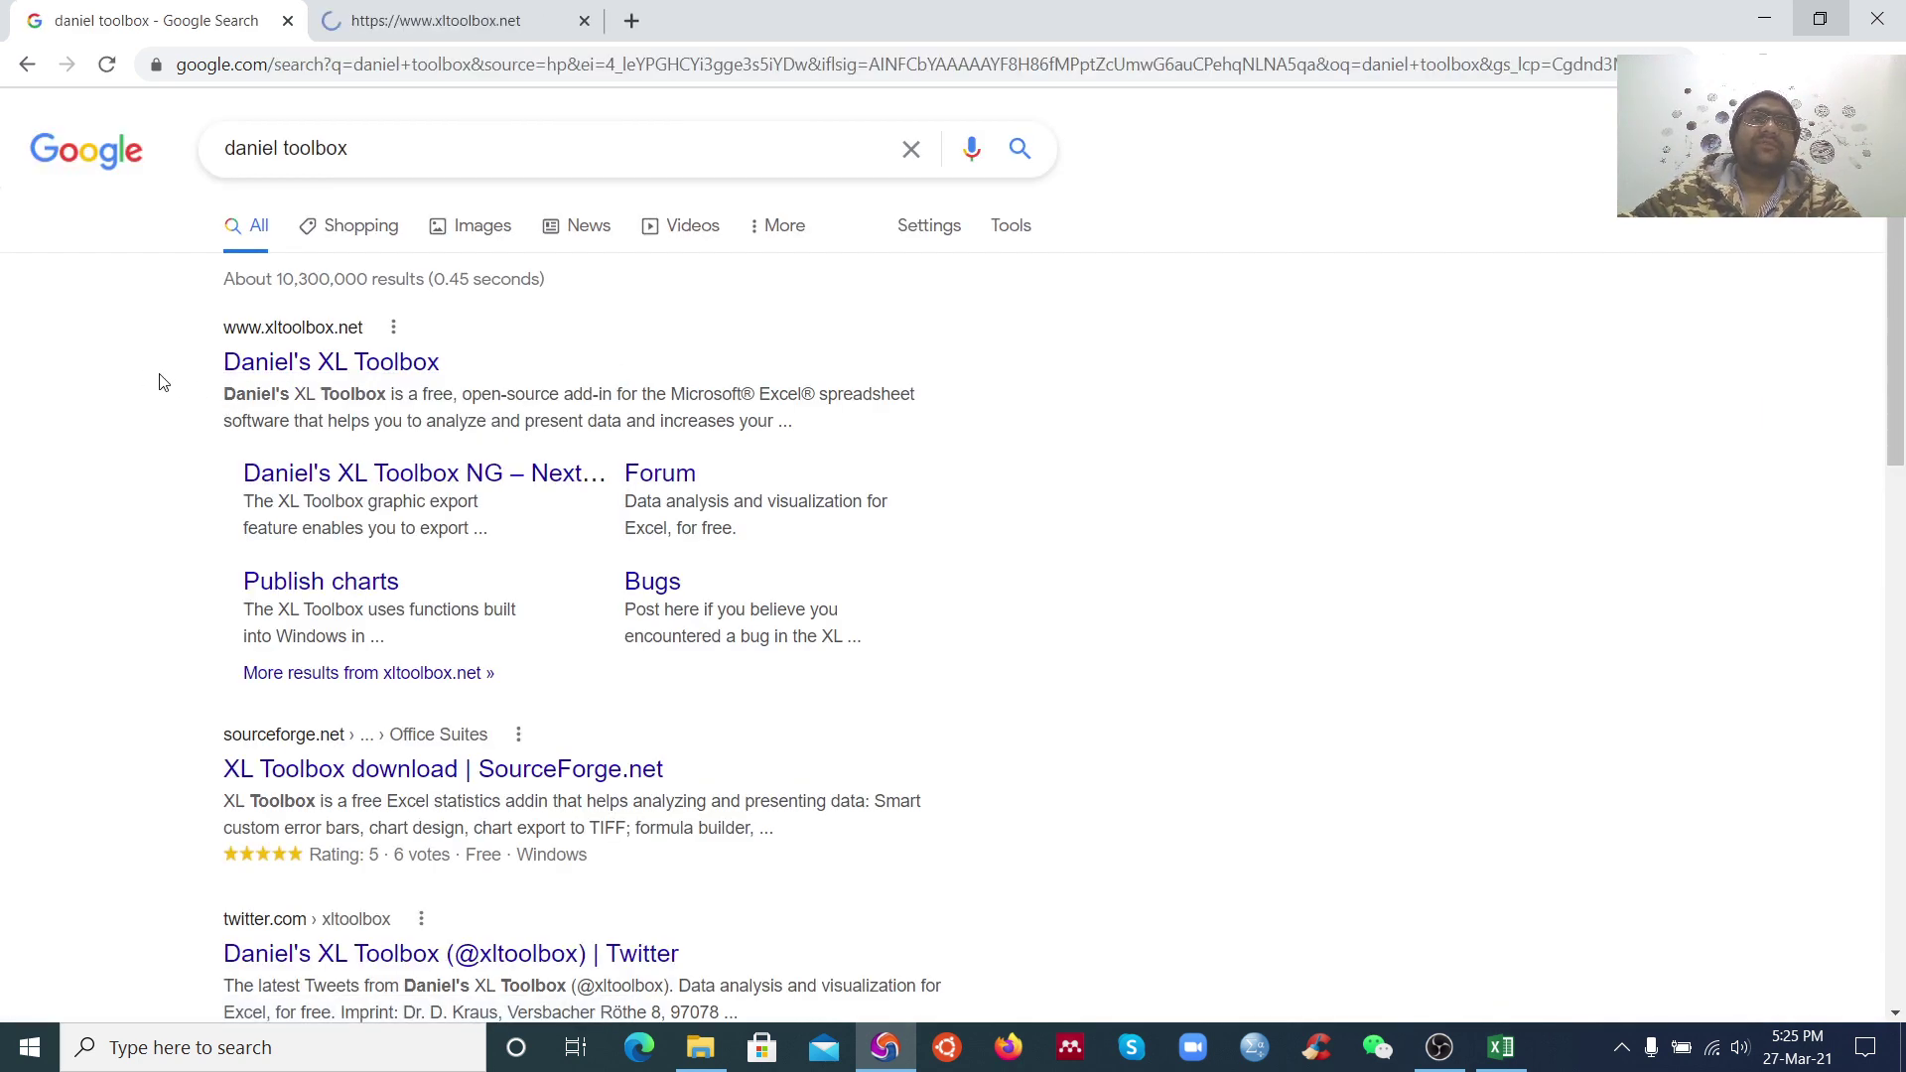
{"action": "left_click", "coordinate": [442, 24]}
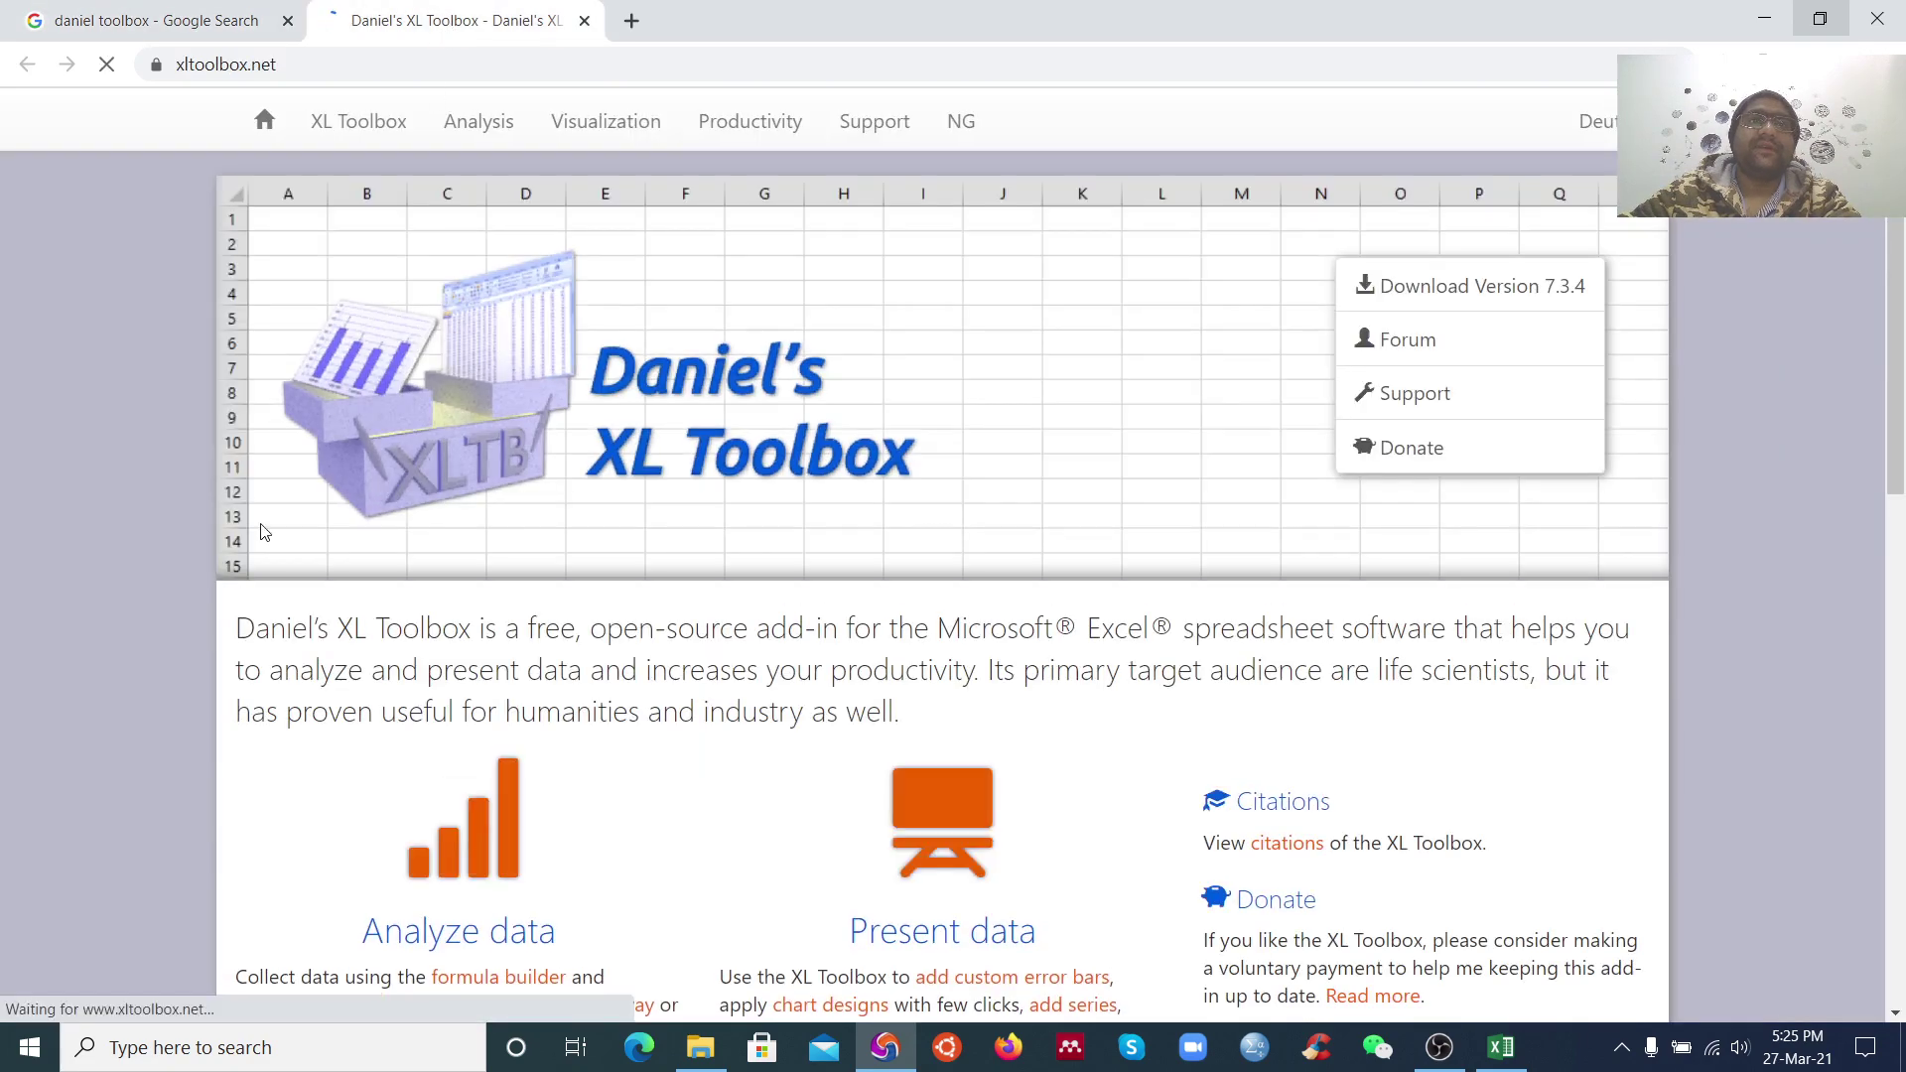
{"action": "scroll", "coordinate": [220, 541], "scroll_direction": "down", "scroll_amount": 9}
{"action": "scroll", "coordinate": [220, 541], "scroll_direction": "up", "scroll_amount": 9}
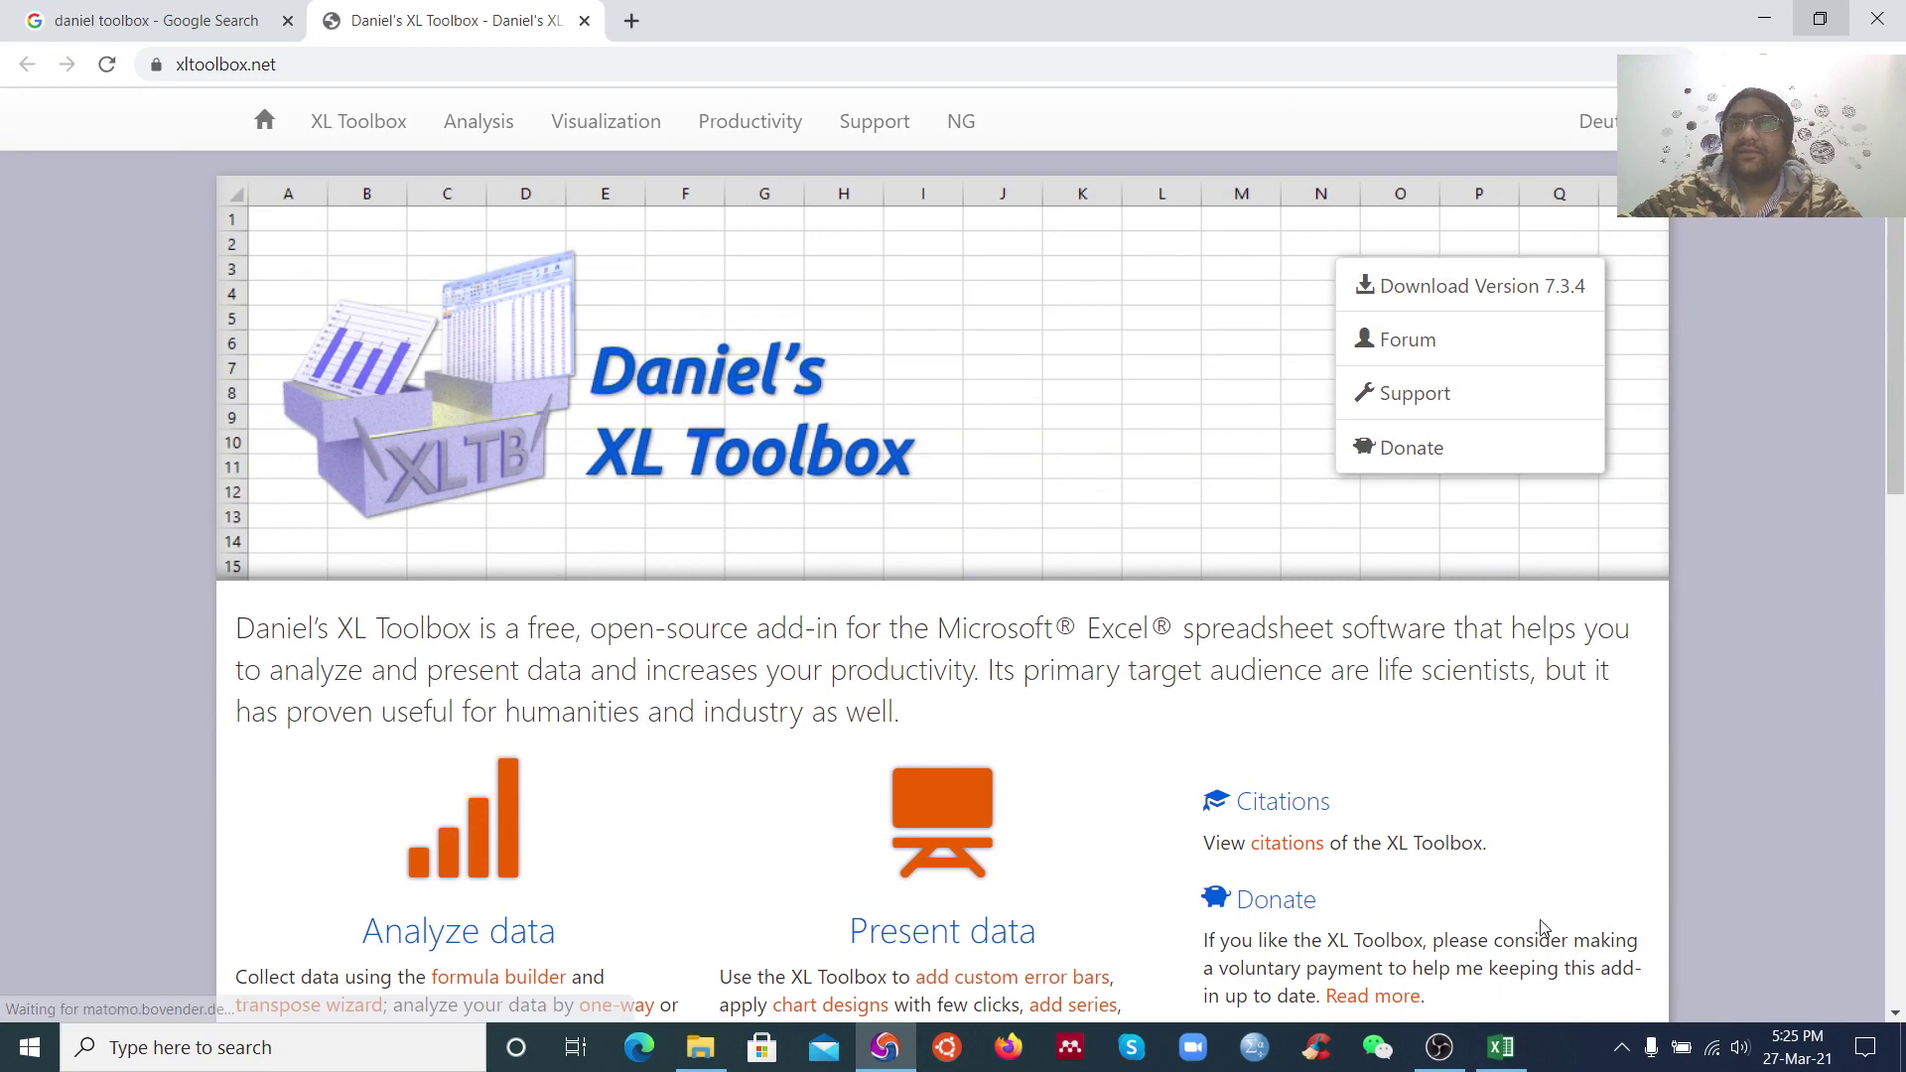
Return to Excel and export the radar chart to the Desktop as PNG file "data" using the 300 dpi, RGB, transparent canvas preset
{"action": "left_click", "coordinate": [1501, 1047]}
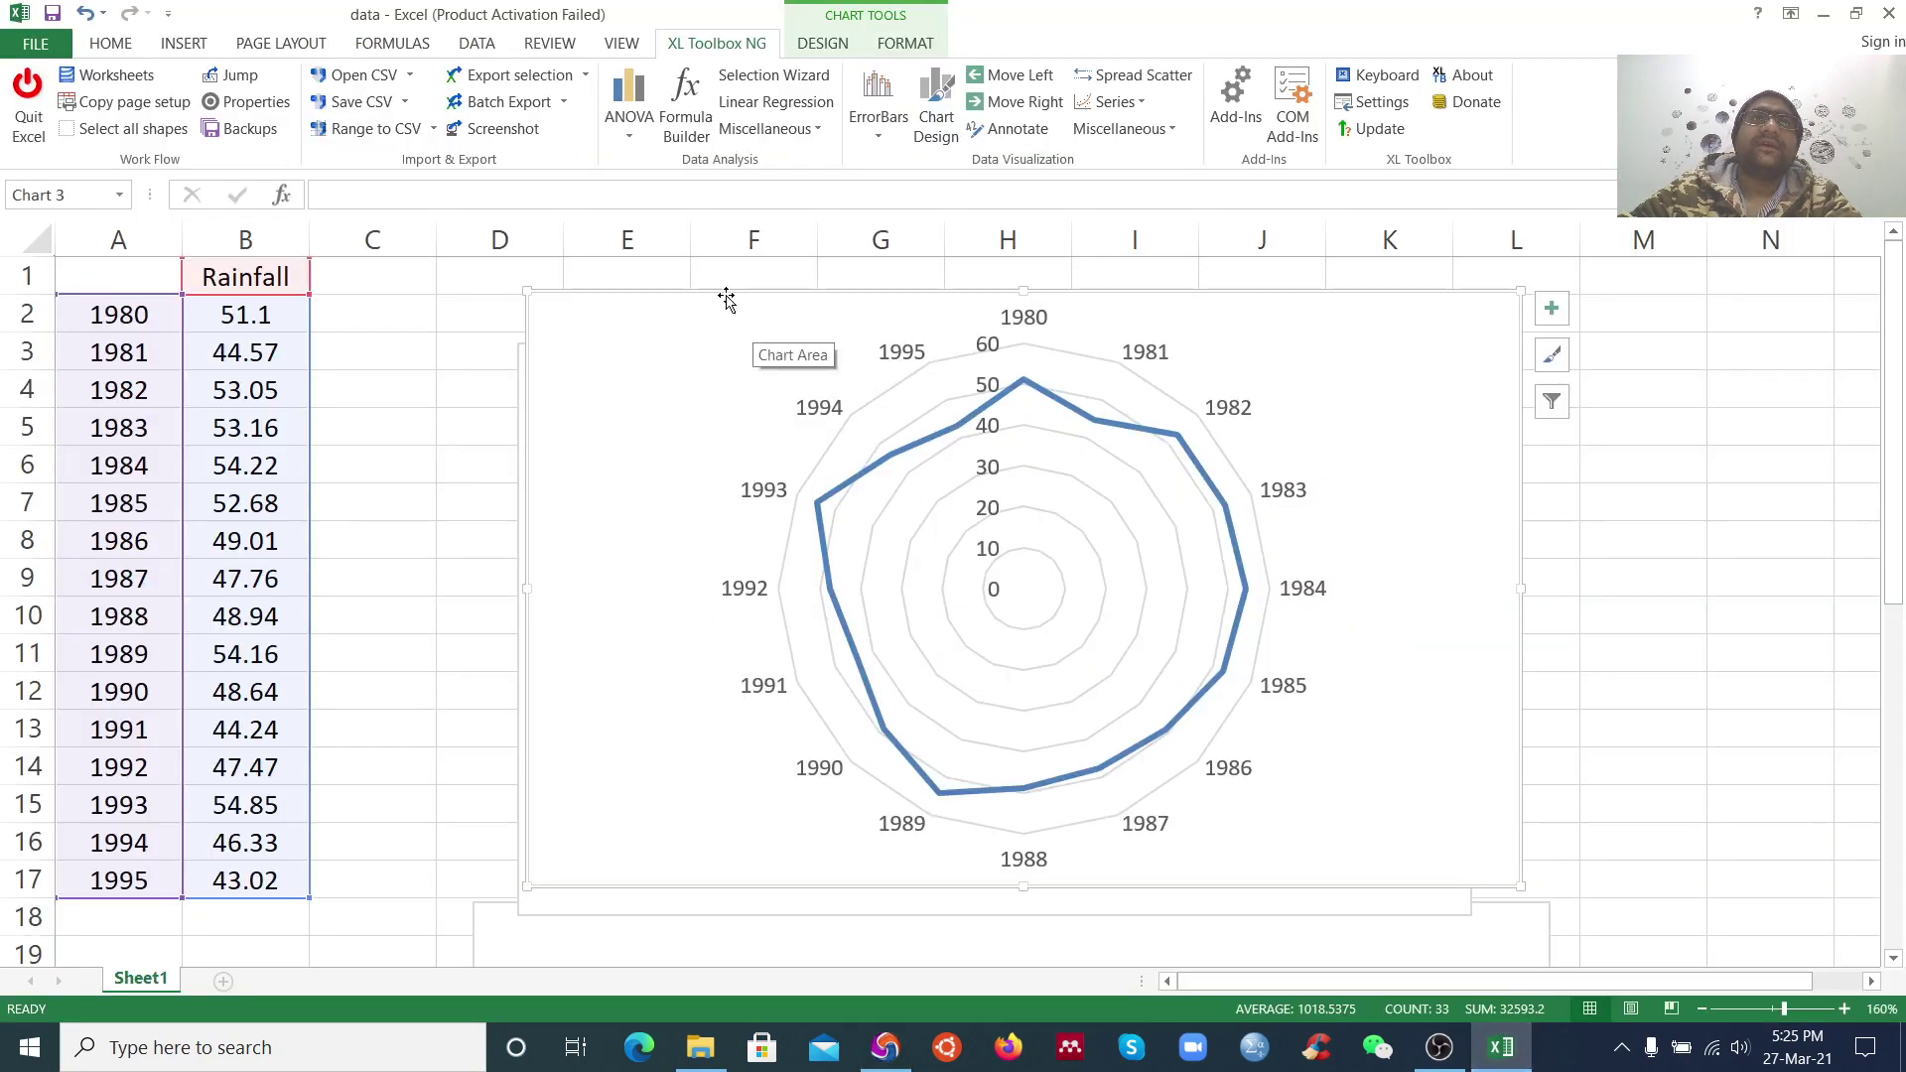
{"action": "left_click", "coordinate": [563, 108]}
{"action": "left_click_drag", "start_coordinate": [327, 93], "coordinate": [1080, 212]}
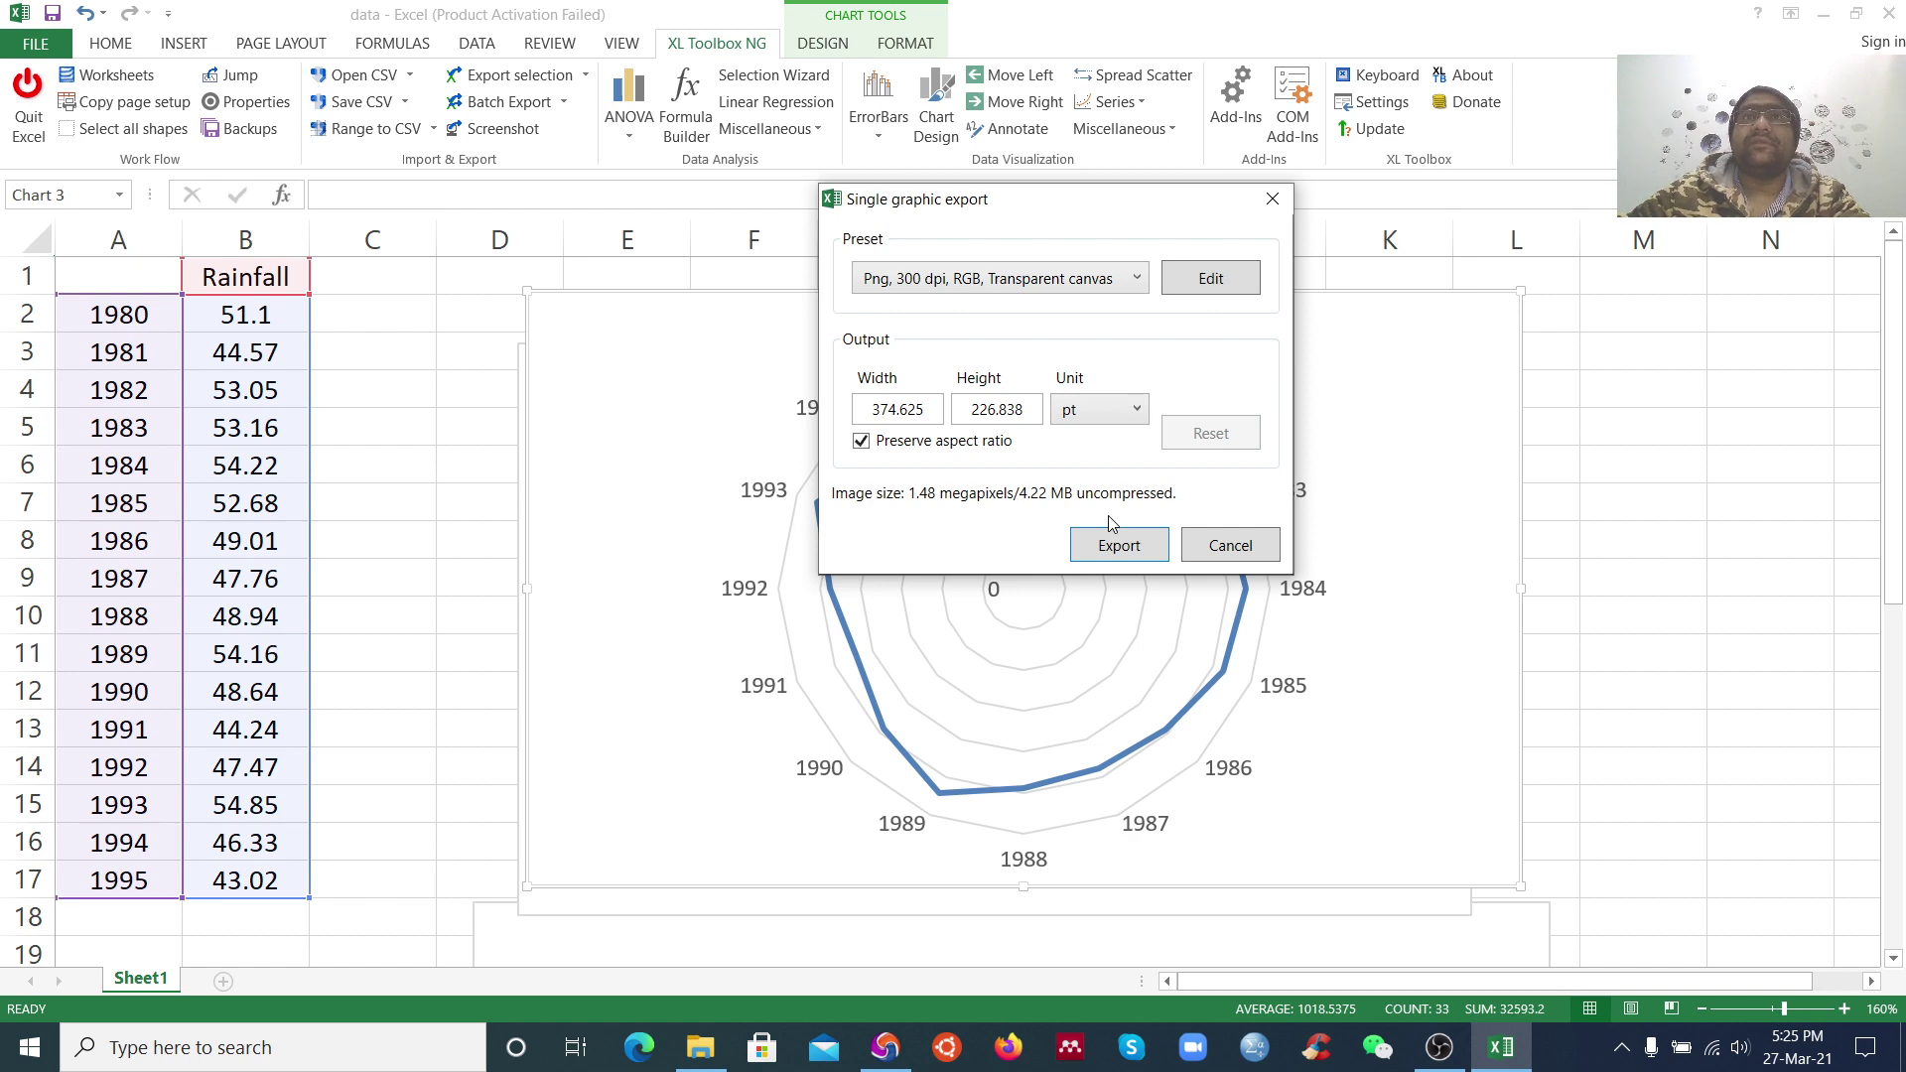
{"action": "left_click", "coordinate": [1119, 546]}
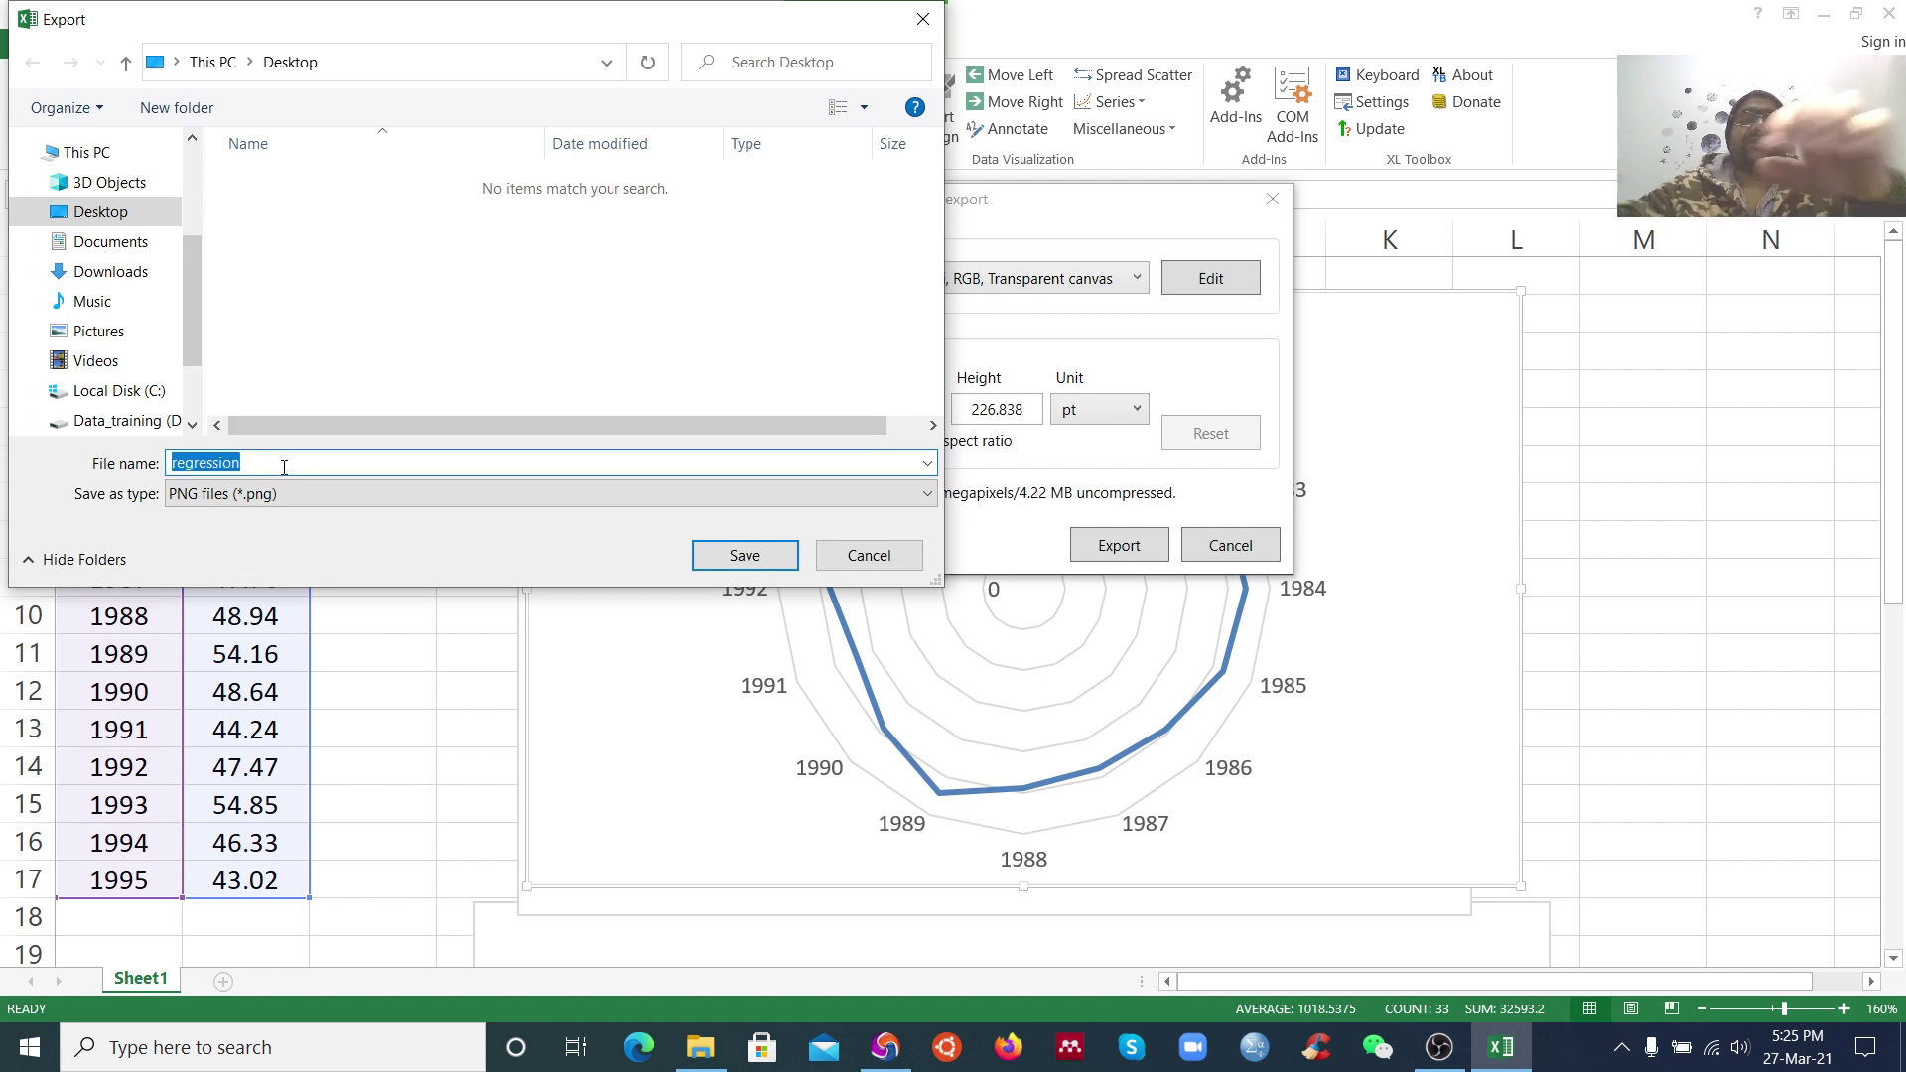
{"action": "type", "text": "data"}
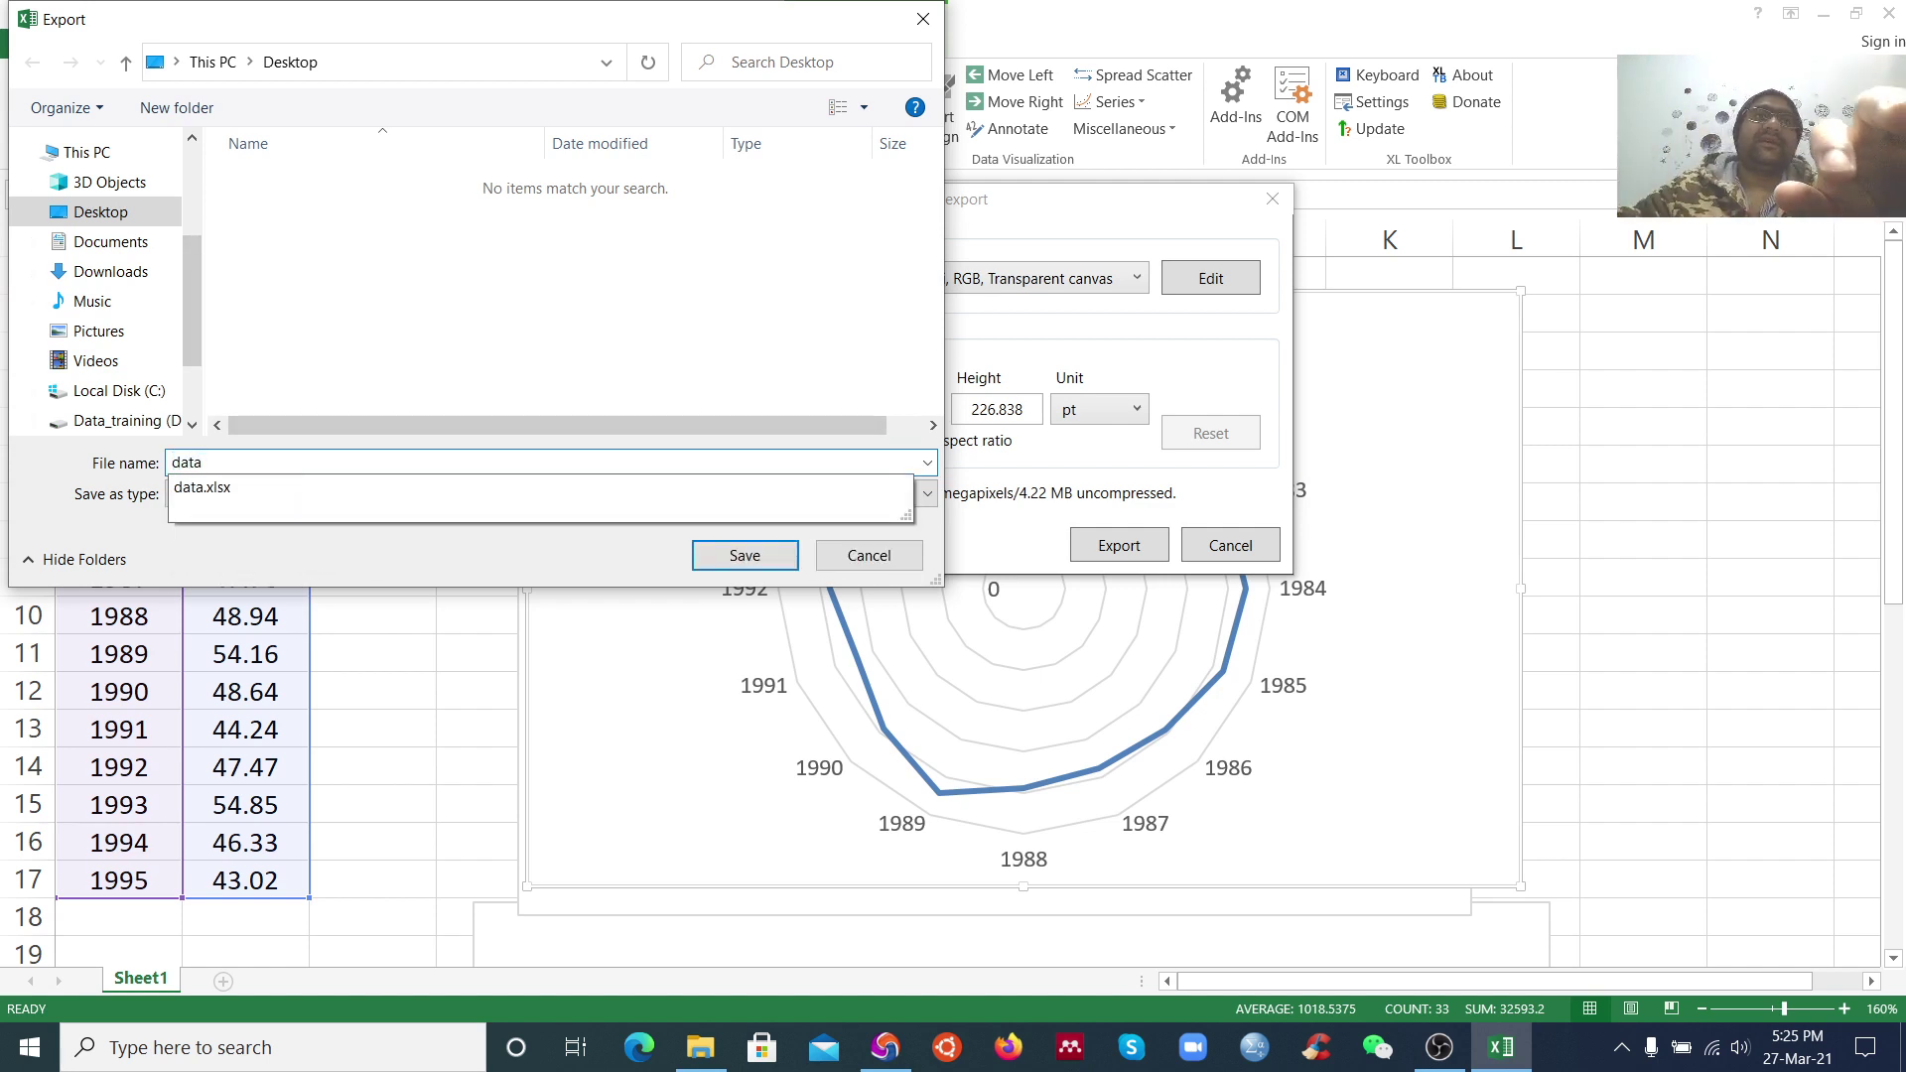
{"action": "left_click", "coordinate": [353, 363]}
{"action": "left_click", "coordinate": [730, 552]}
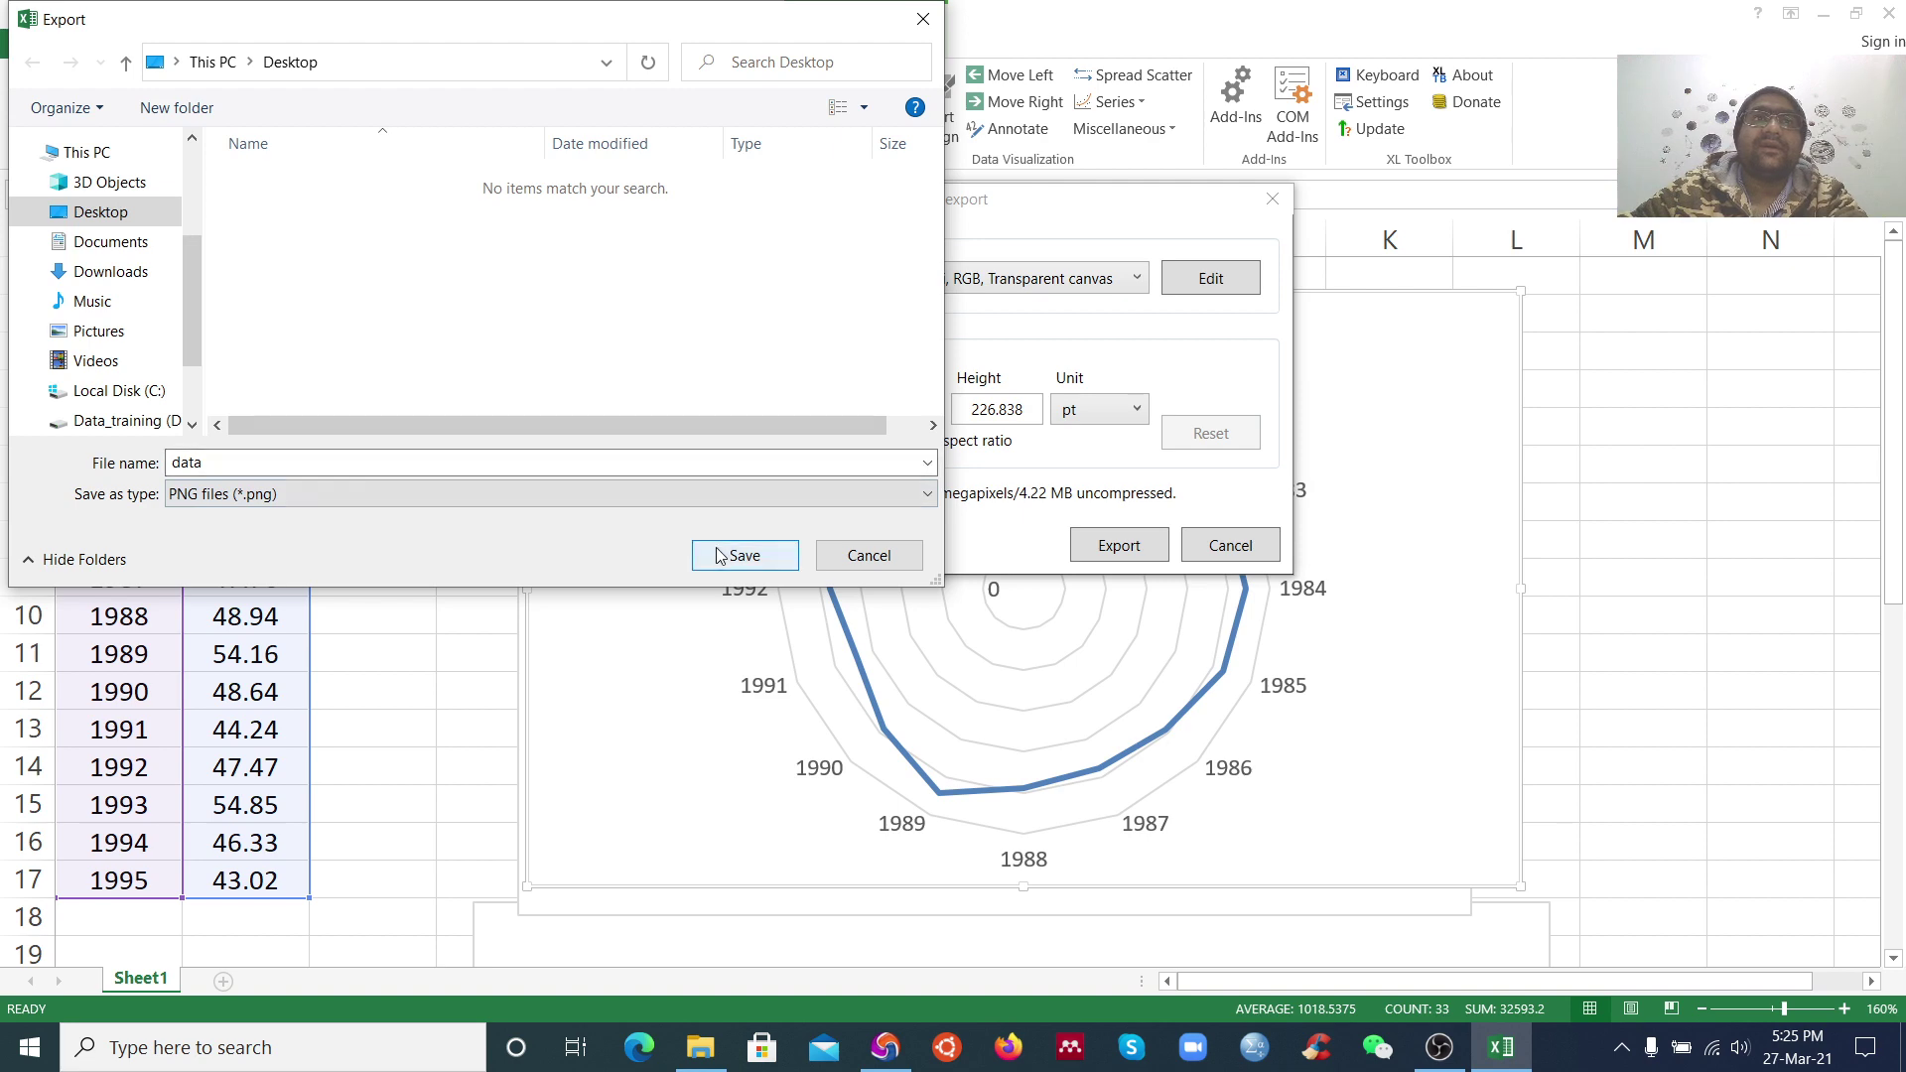
Minimize Excel and the browser and open the exported data image from the desktop
{"action": "left_click", "coordinate": [1825, 14]}
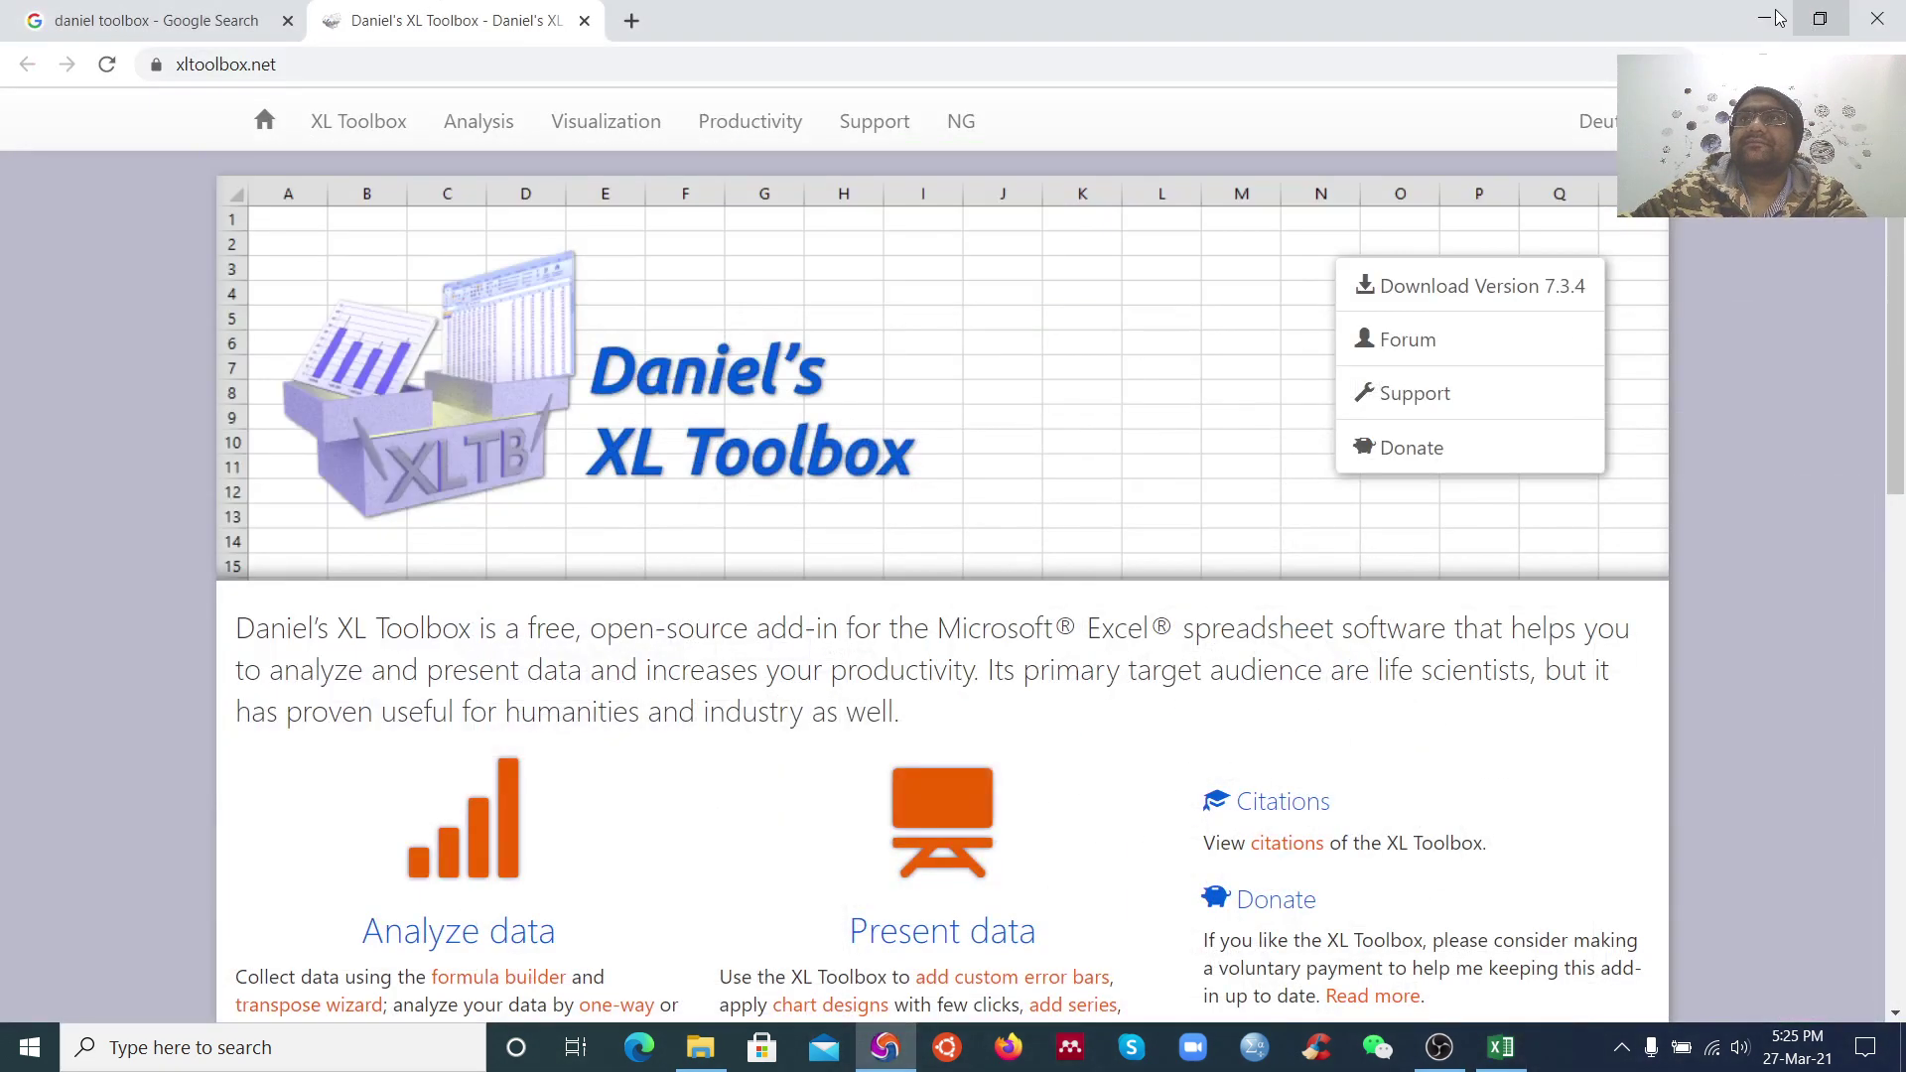
{"action": "left_click", "coordinate": [1782, 20]}
{"action": "double_click", "coordinate": [77, 464]}
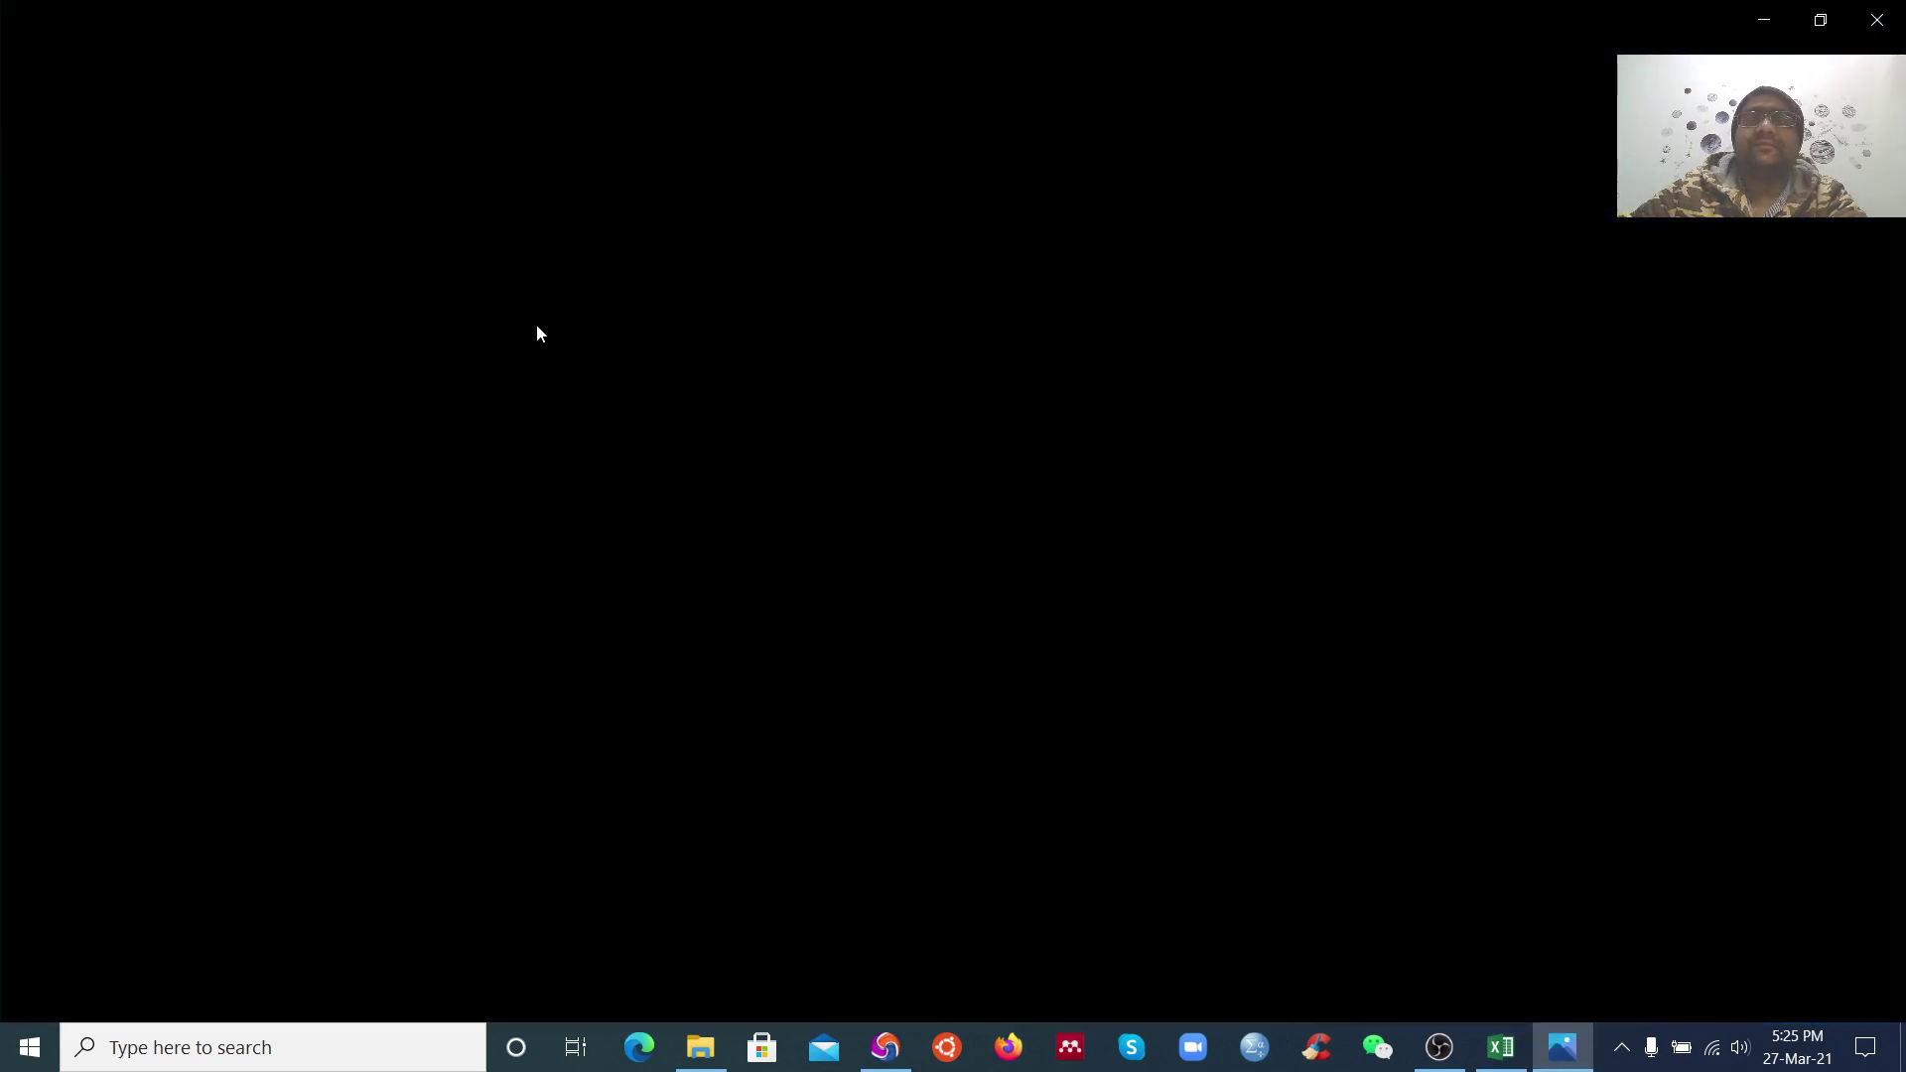